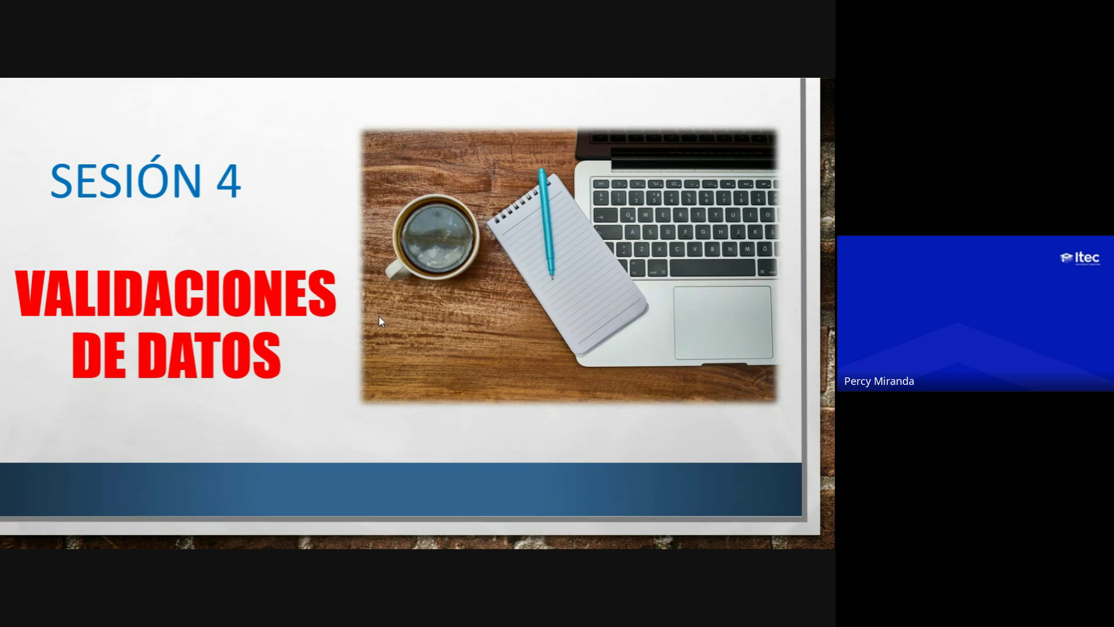
Step: Advance the slideshow to the '¿QUÉ ES?' slide, then exit to normal editing view
left_click(308, 299)
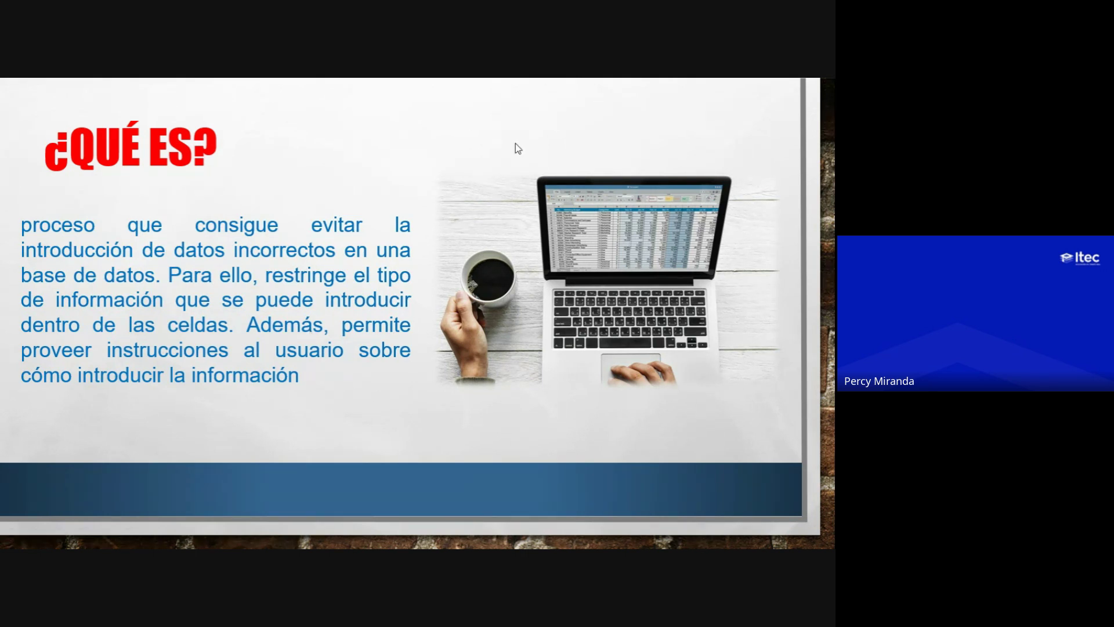
key("Escape")
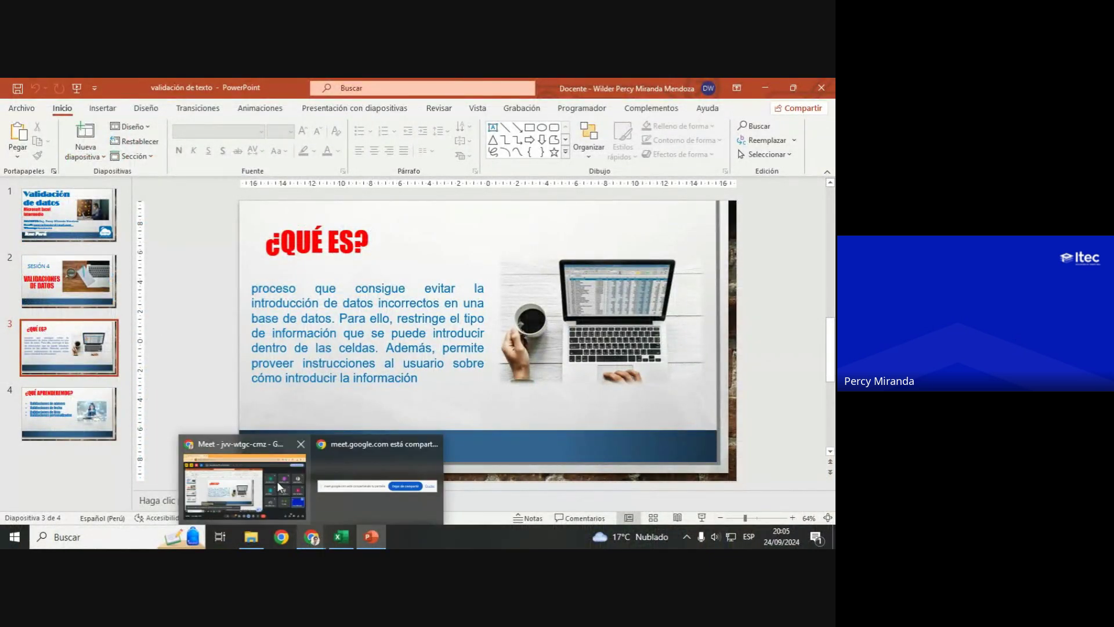
Step: Switch to the Google Meet window and check its camera and microphone permissions
left_click(277, 482)
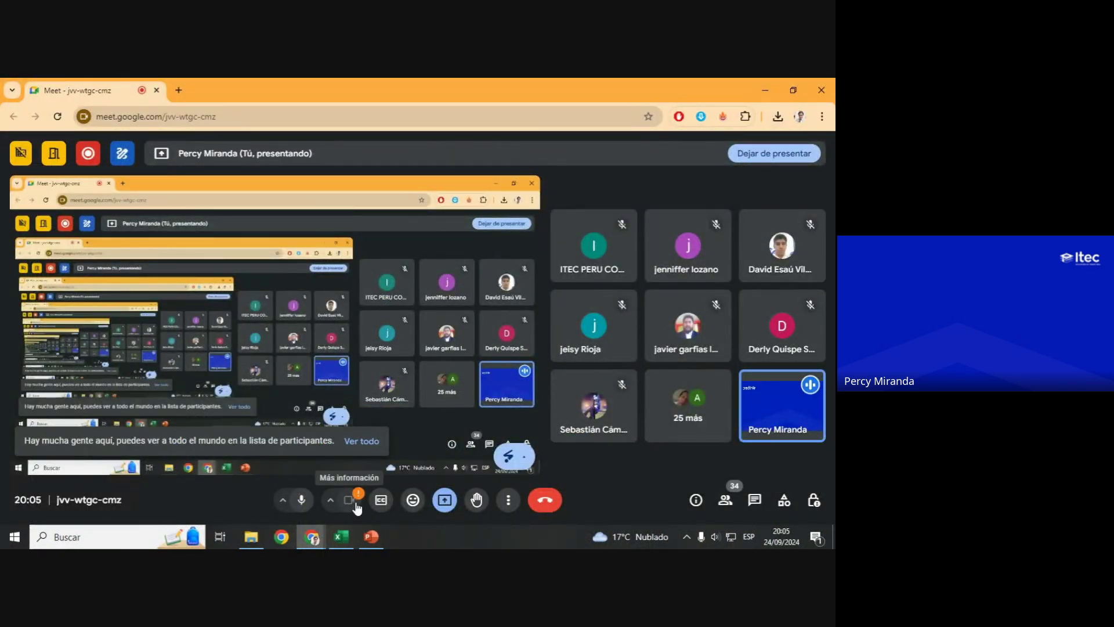
left_click(84, 117)
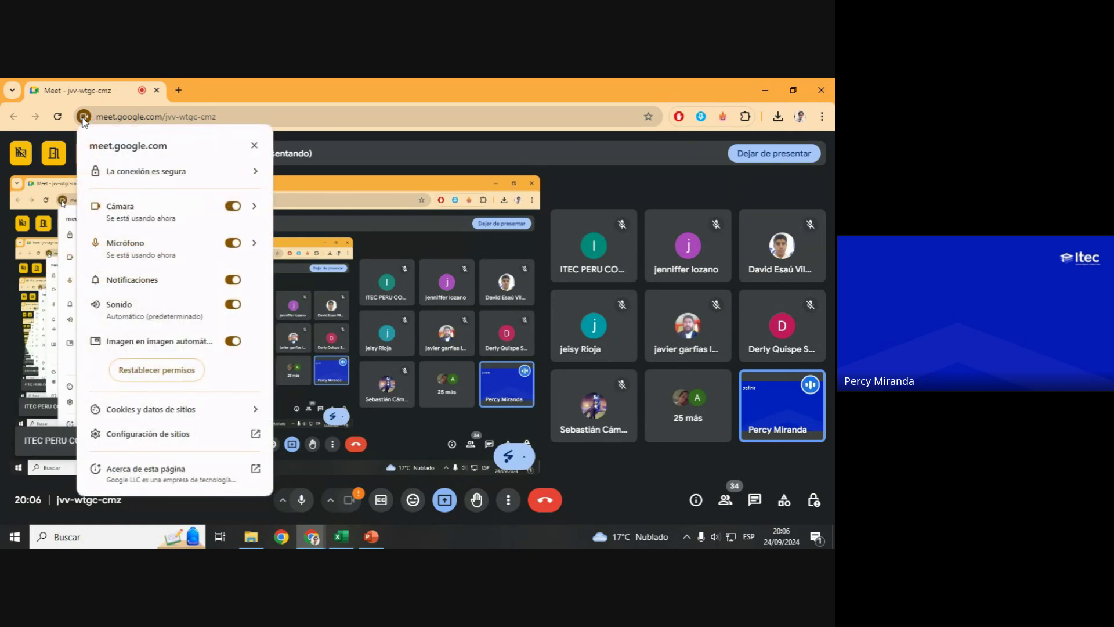
left_click(255, 145)
mouse_move(782, 406)
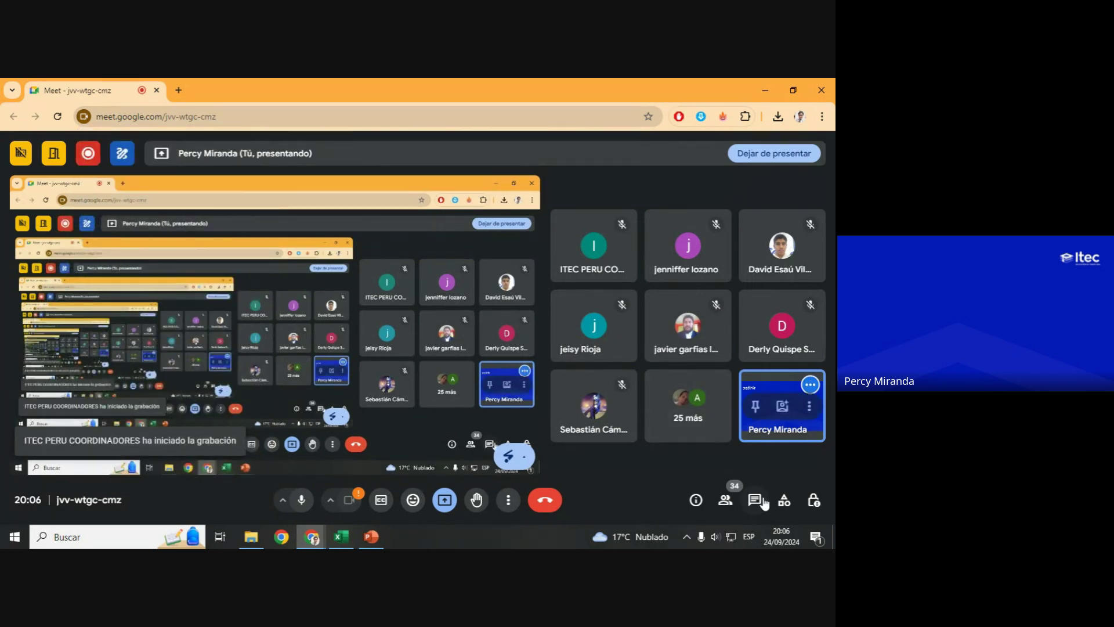
Step: Open the Meet in-call messages panel to read participants' replies
left_click(758, 500)
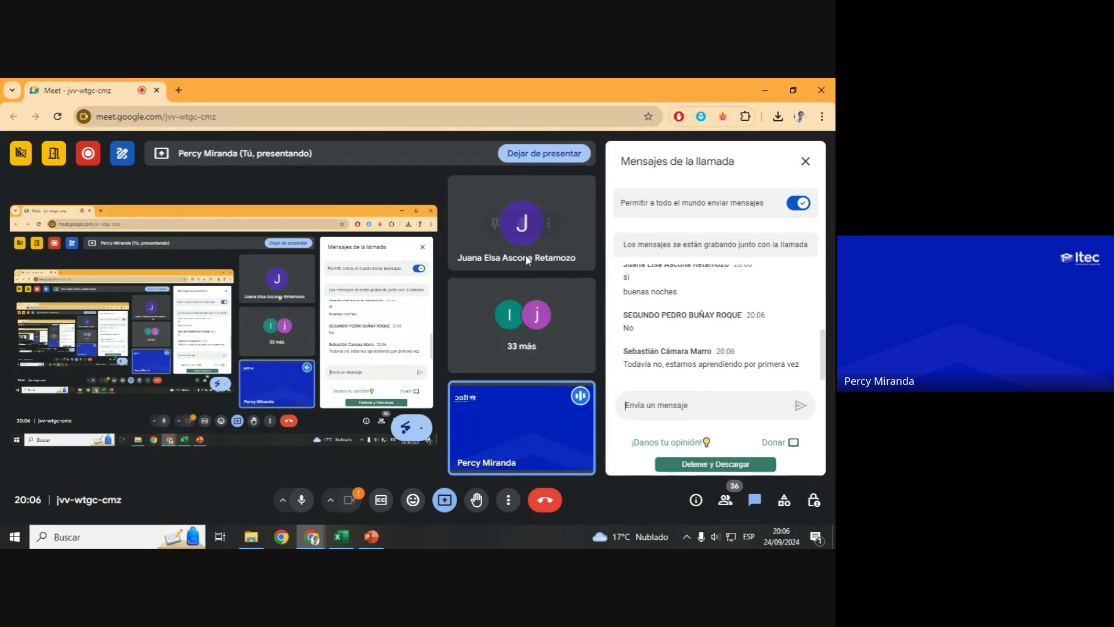
Step: Raise the speaker volume above 39, then present the '¿QUÉ ES?' slide full screen in PowerPoint
left_click(715, 537)
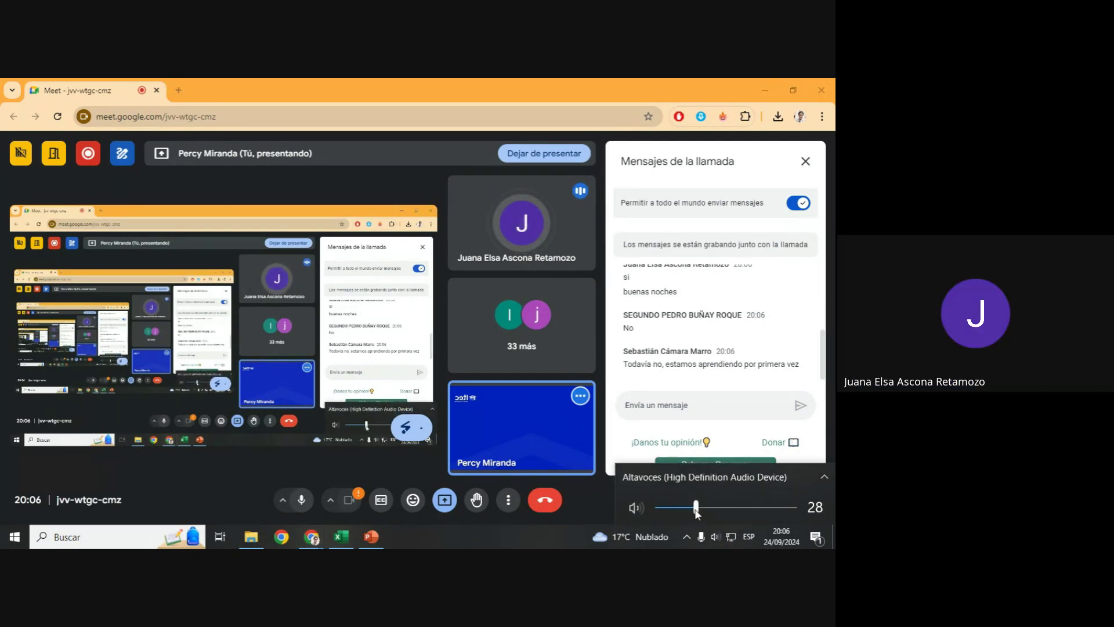
left_click_drag(696, 507, 720, 508)
left_click(507, 79)
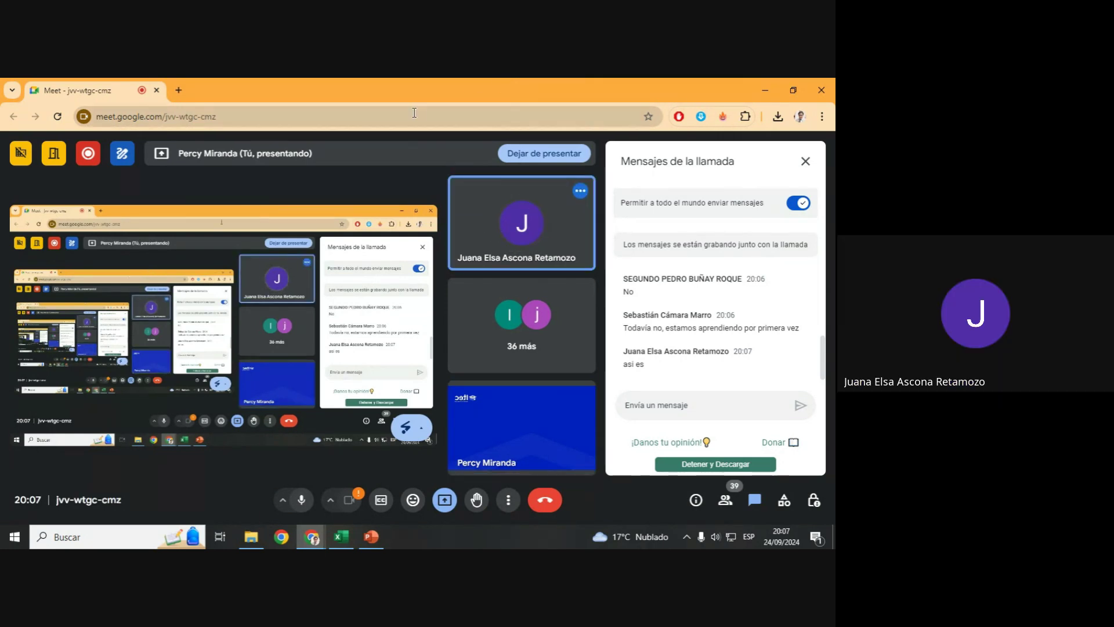
left_click(373, 541)
left_click(703, 518)
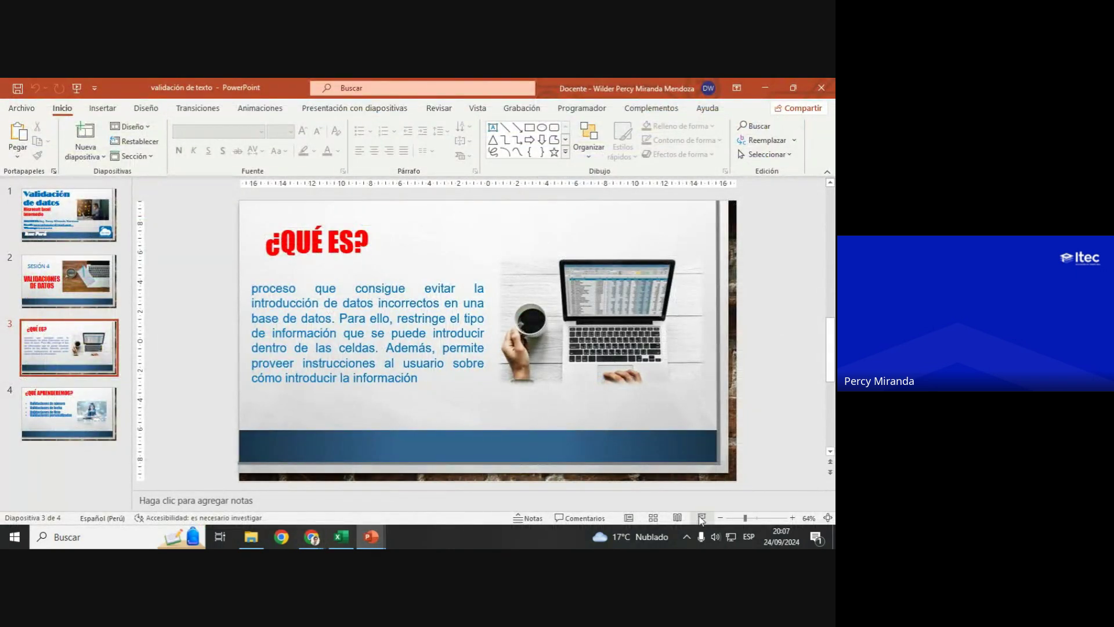
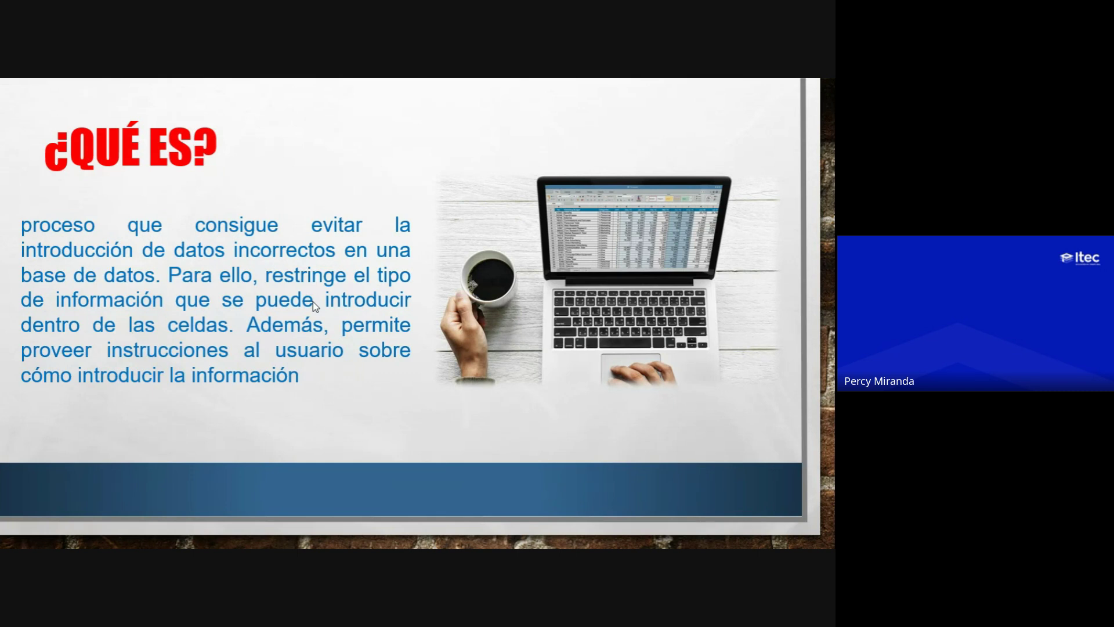
Step: Advance to the ¿QUÉ APRENDEREMOS? slide, exit the slideshow, and return to the Validación de datos workbook
left_click(314, 306)
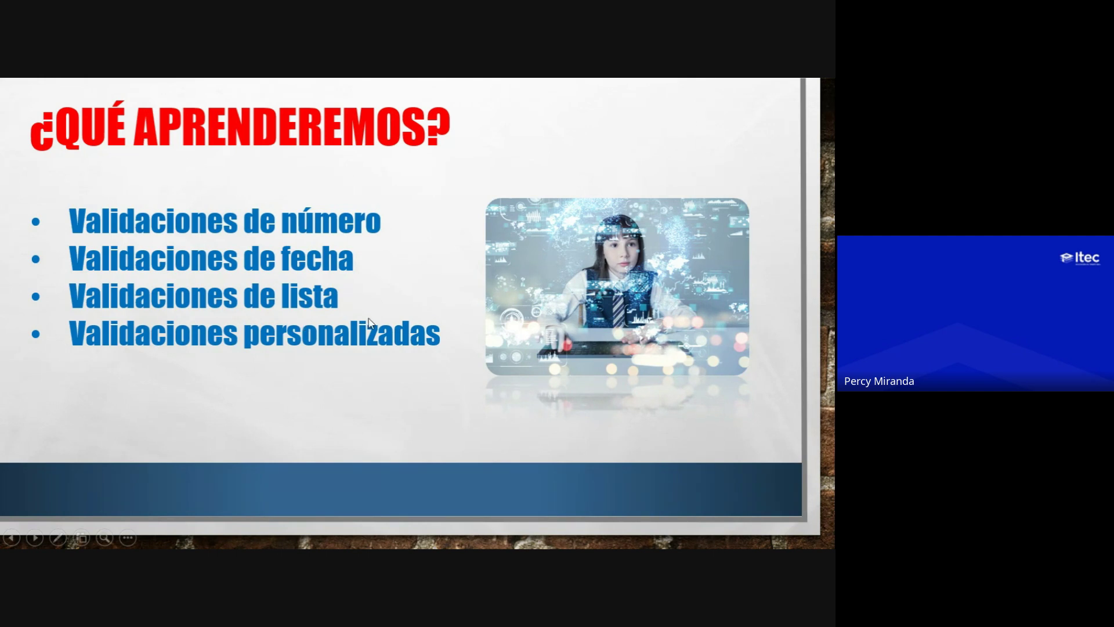
key("Escape")
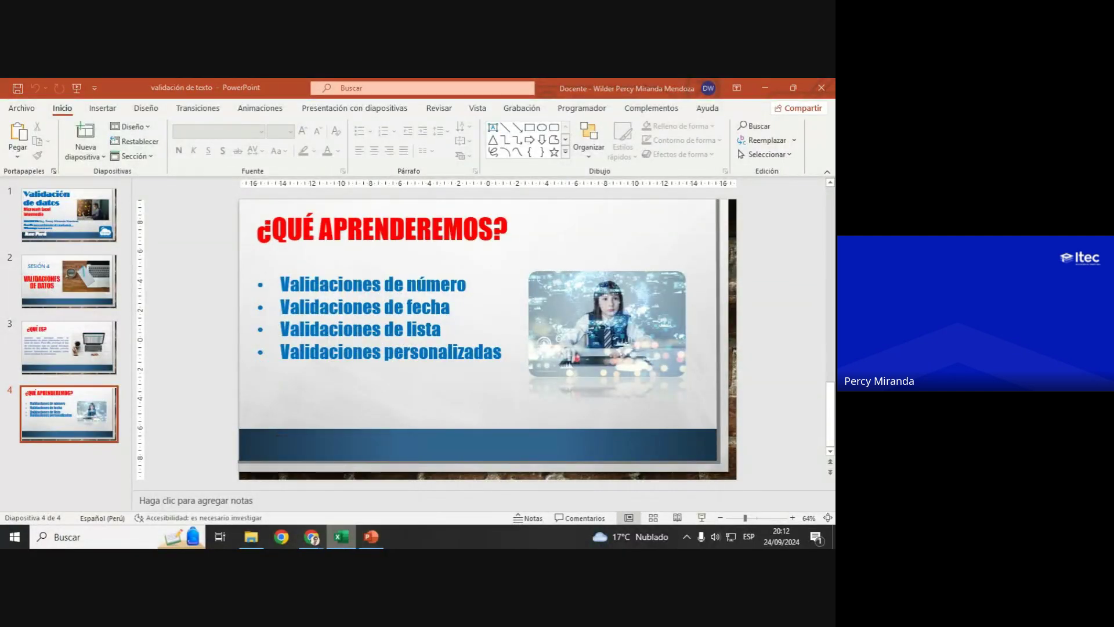
key("alt+Tab")
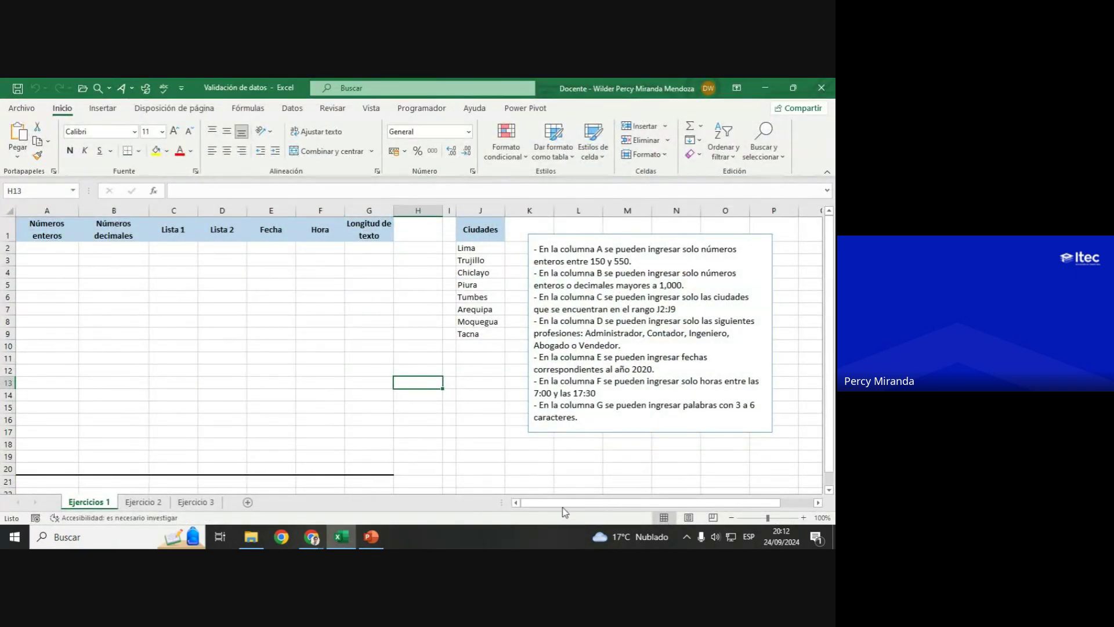
left_click(803, 518)
left_click(804, 517)
mouse_move(829, 348)
left_mouse_down()
mouse_move(834, 357)
mouse_move(833, 342)
left_mouse_up()
left_click(678, 250)
mouse_move(680, 247)
left_mouse_down()
mouse_move(415, 257)
mouse_move(542, 251)
left_mouse_up()
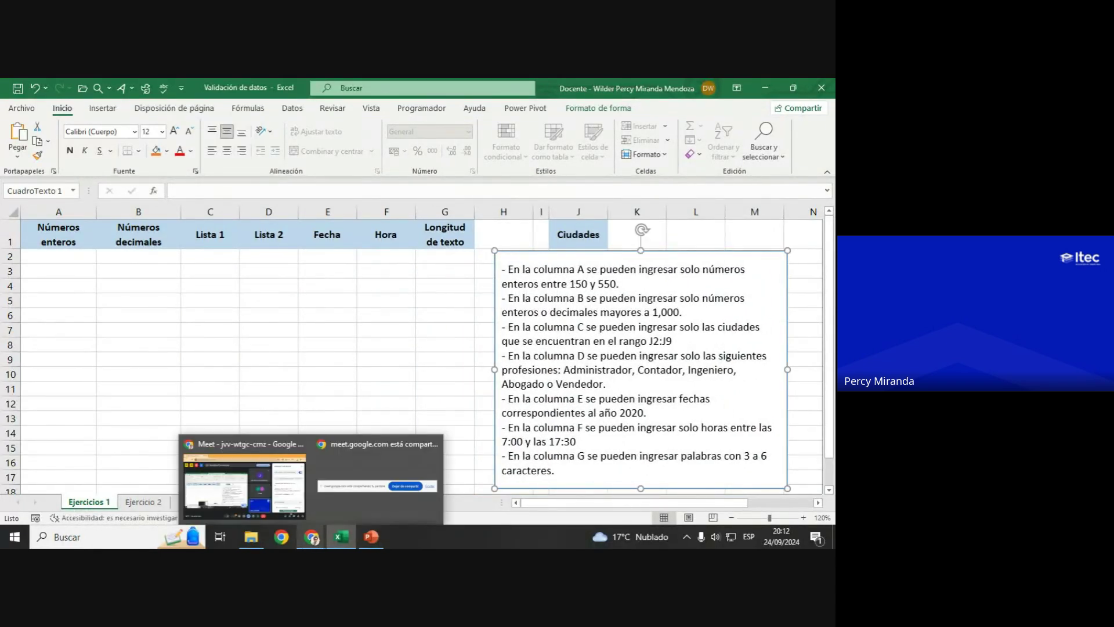
mouse_move(311, 537)
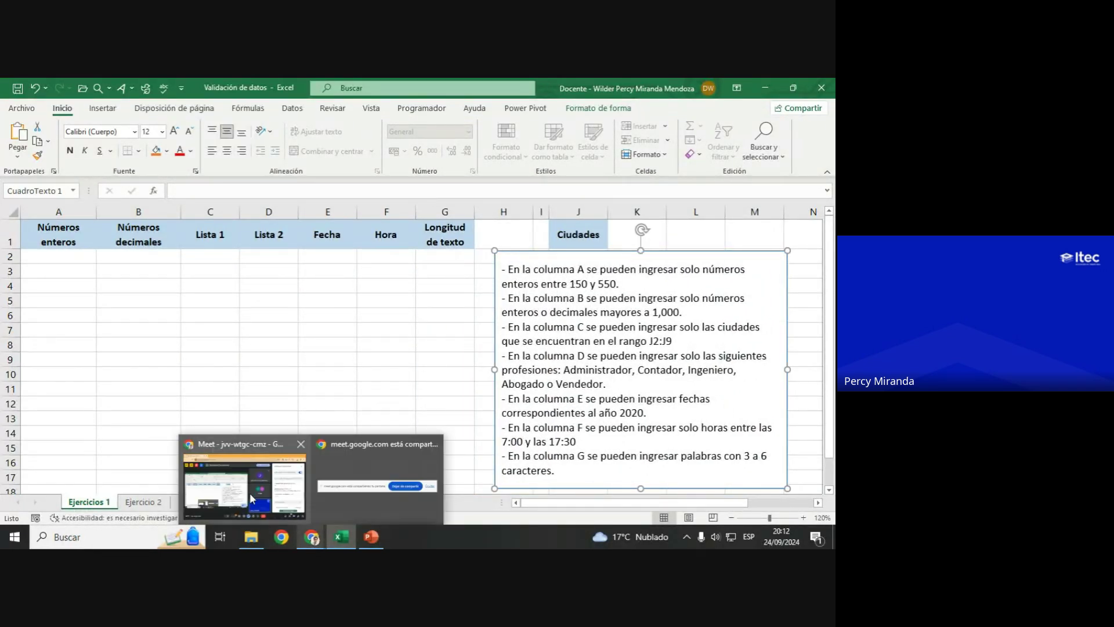
left_click(252, 482)
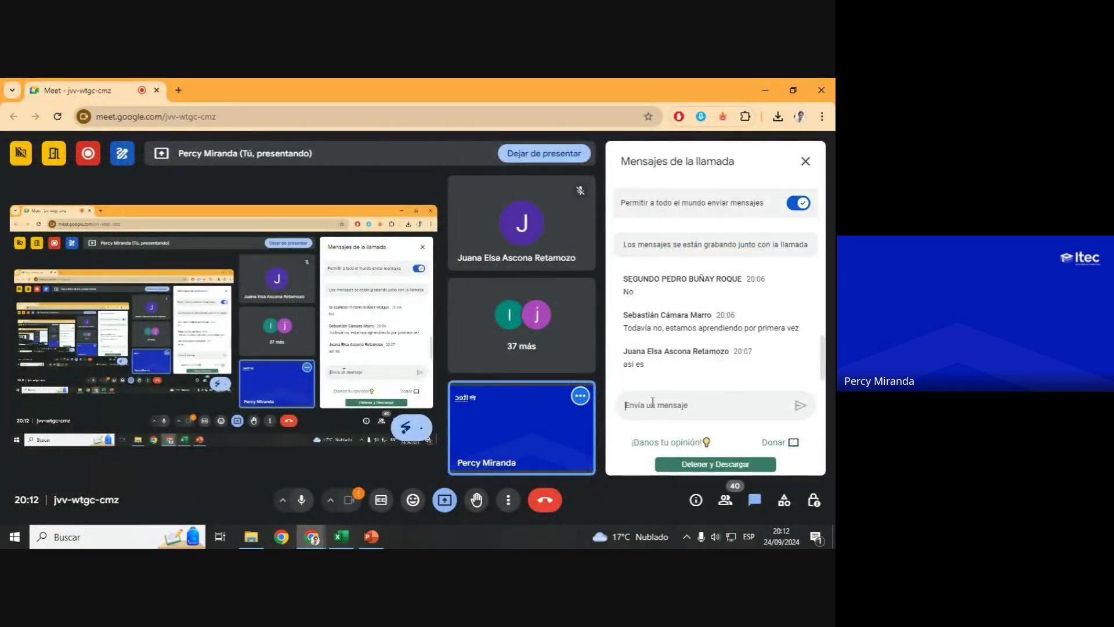
left_click(341, 536)
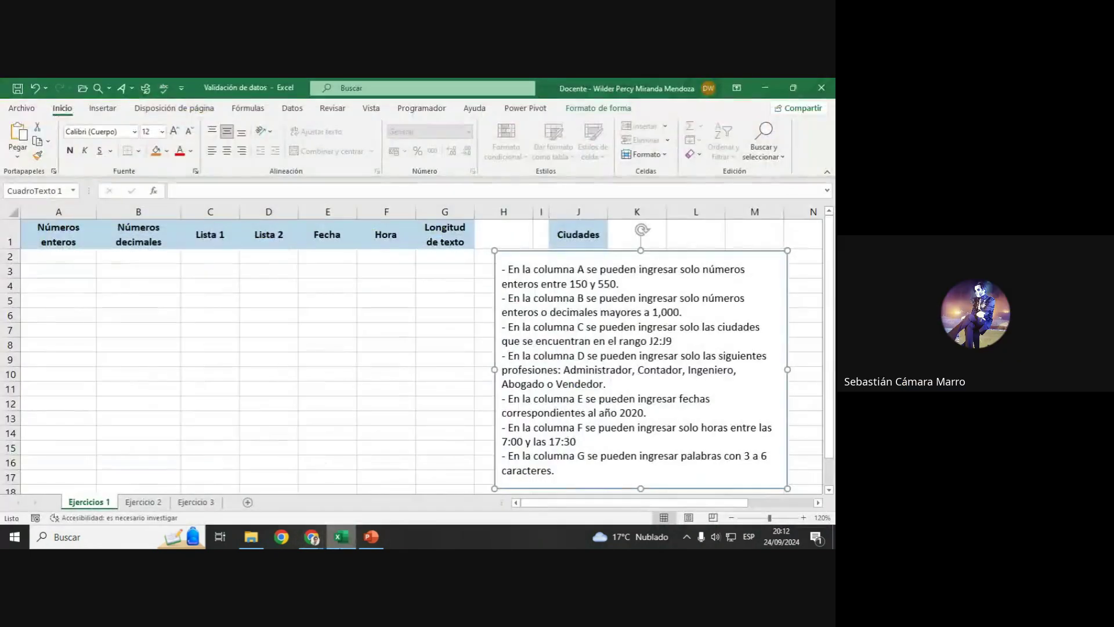
left_click(592, 238)
left_click_drag(592, 238, 593, 223)
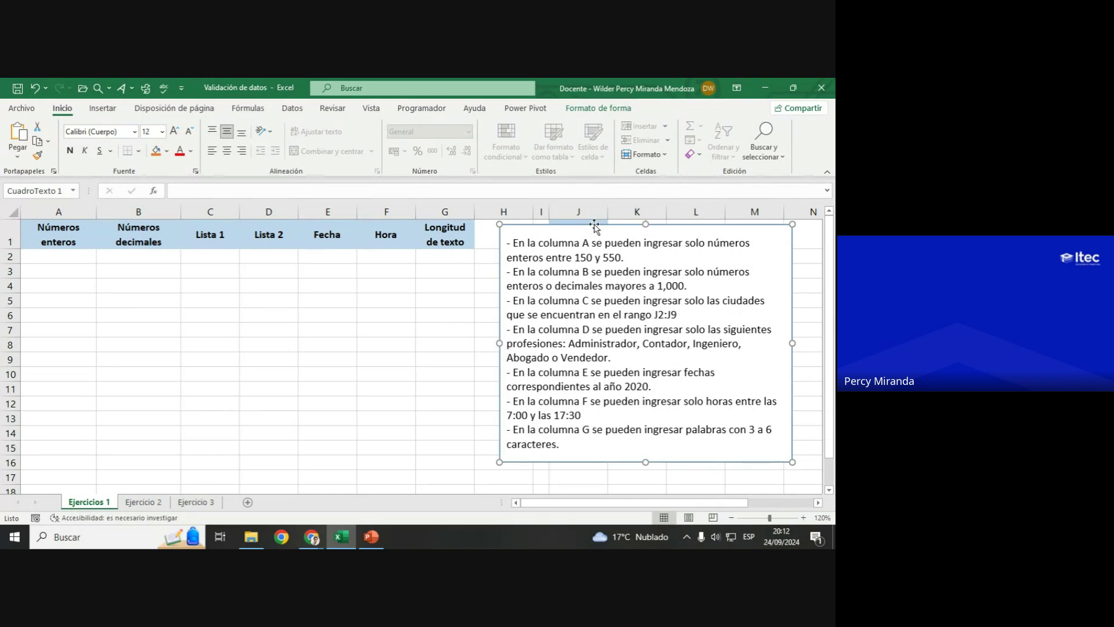
left_click(731, 517)
left_click(731, 518)
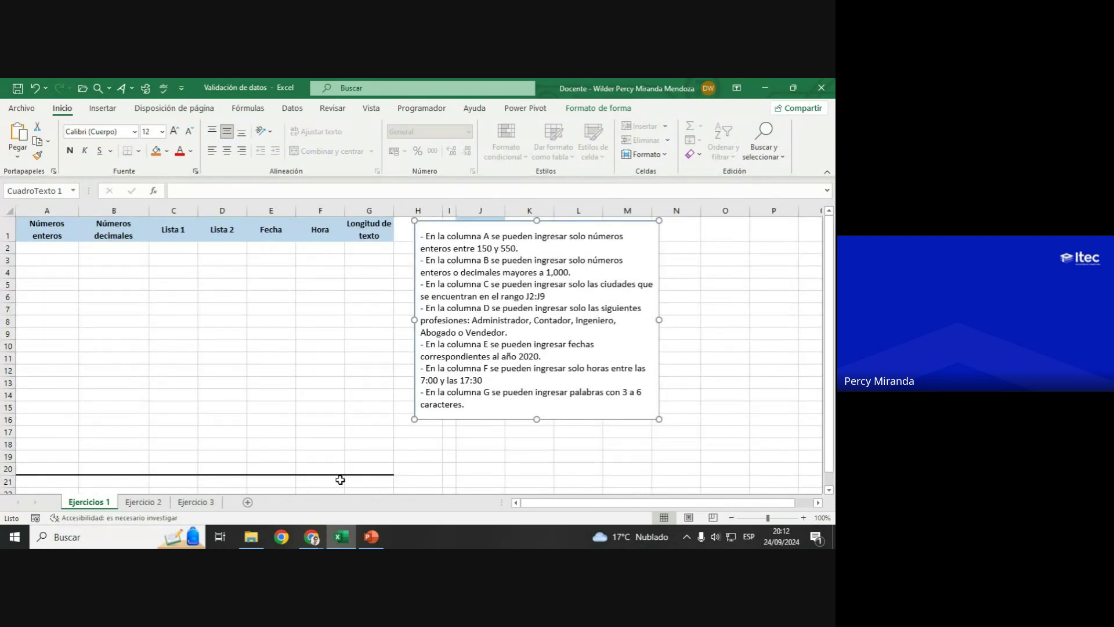
left_click_drag(834, 251, 834, 251)
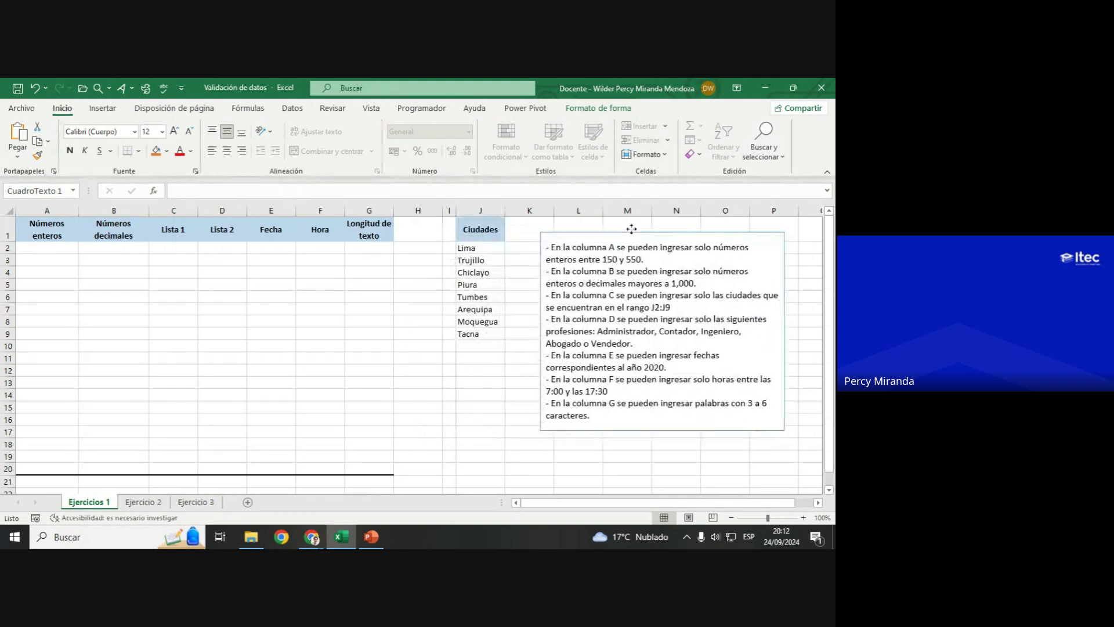
left_click_drag(503, 219, 629, 220)
left_click(57, 246)
left_click_drag(57, 247, 370, 464)
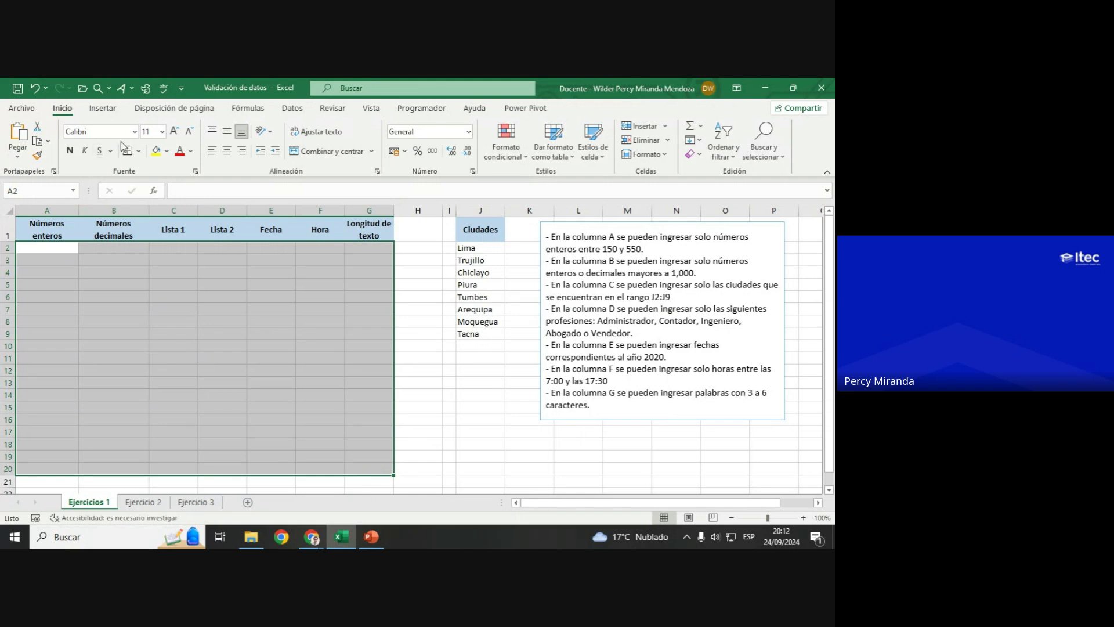
Step: Apply All Borders to the exercise table A2:G20
left_click(138, 151)
left_click(152, 273)
left_click(229, 355)
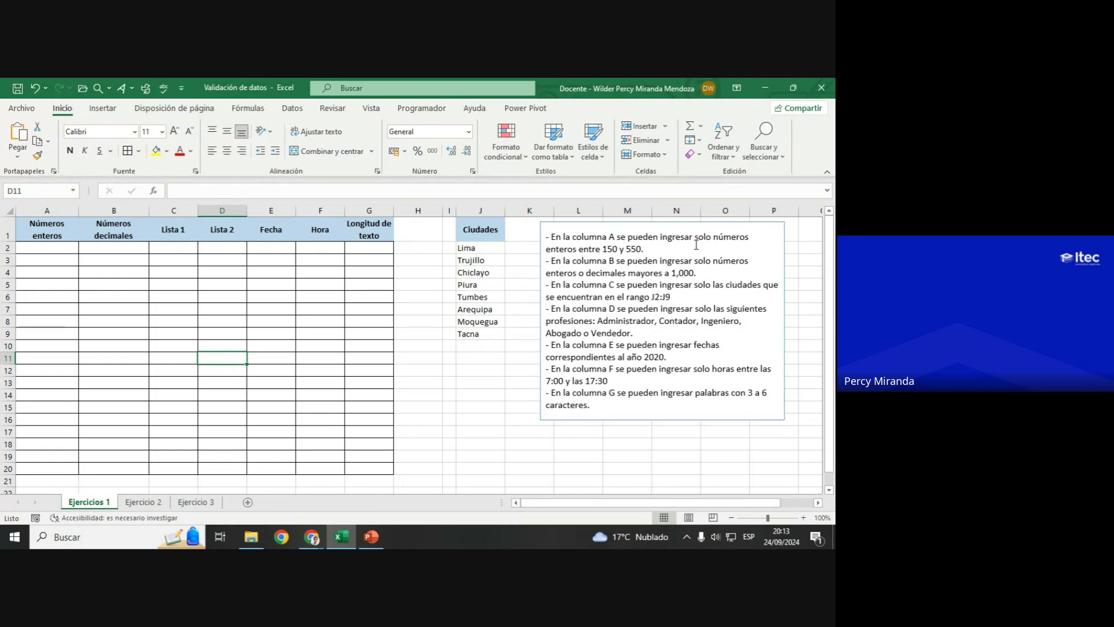
Step: Review column A's 150–550 limits in the instructions and select A2:A20
double_click(610, 249)
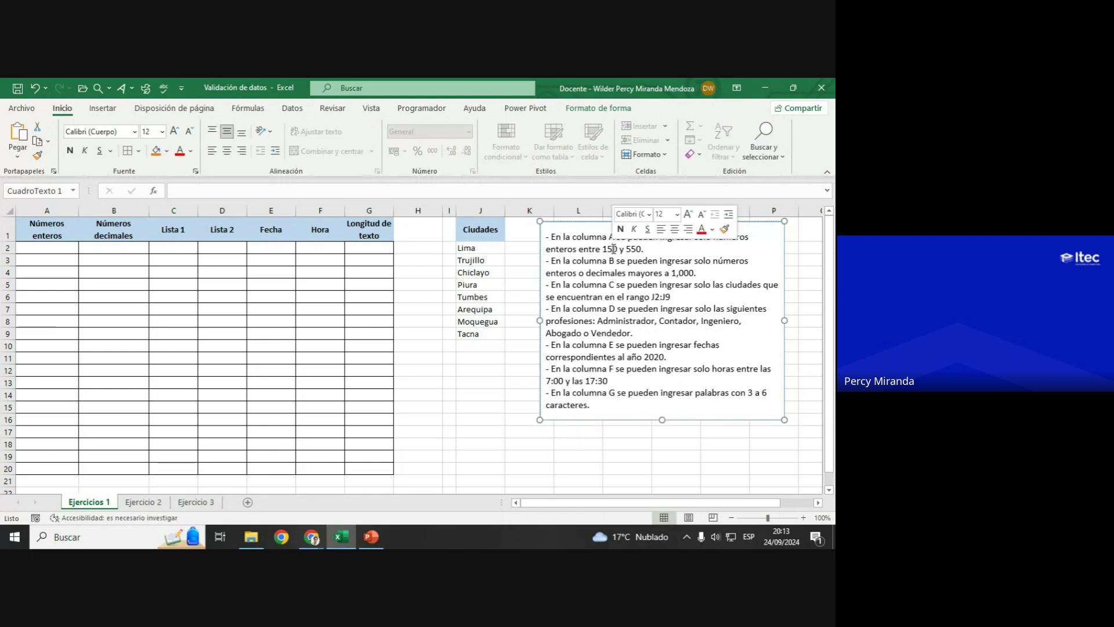
left_click(641, 249)
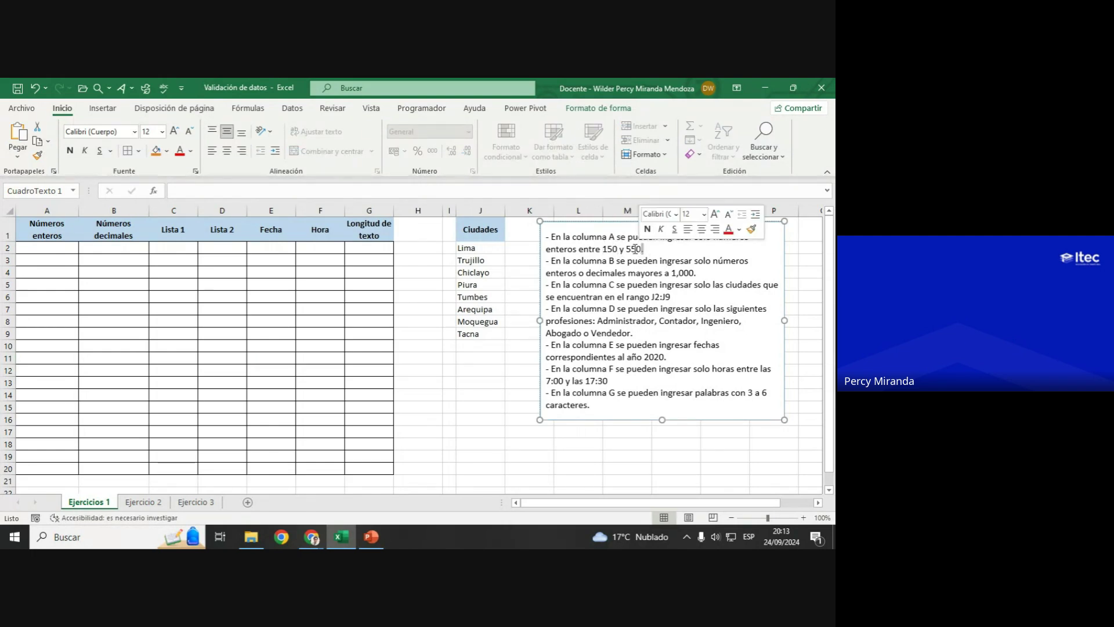
double_click(635, 249)
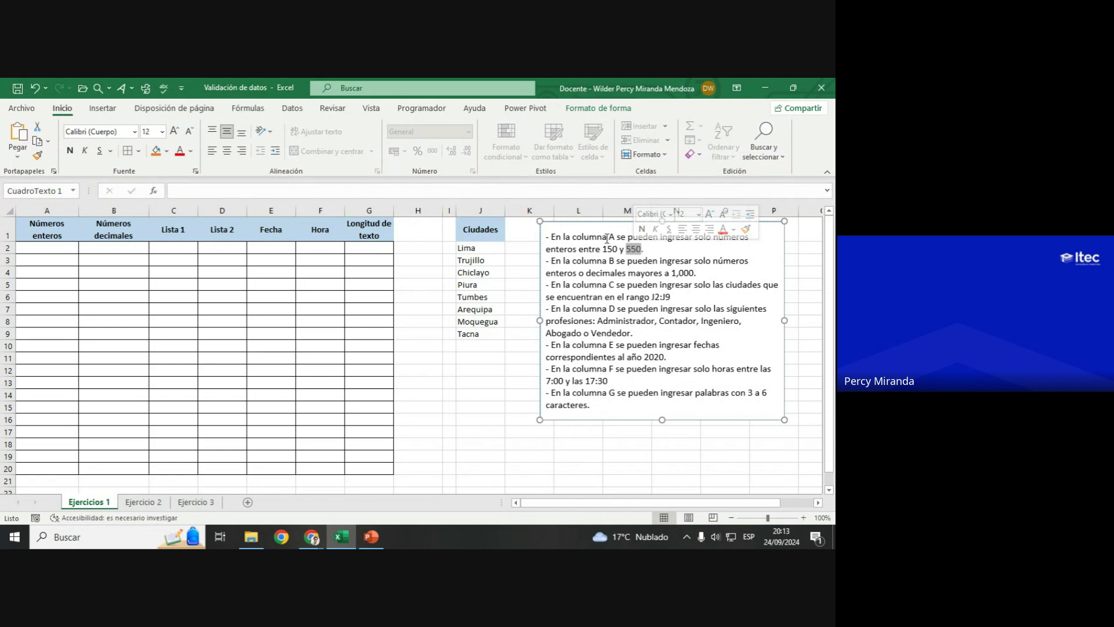
left_click(612, 239)
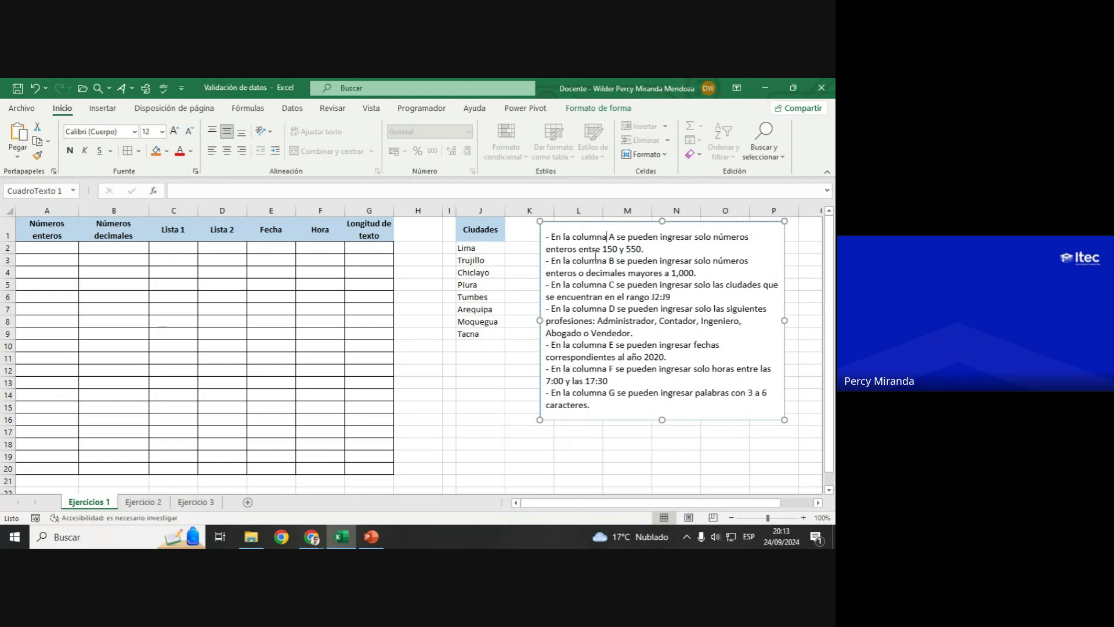
left_click_drag(646, 248, 551, 237)
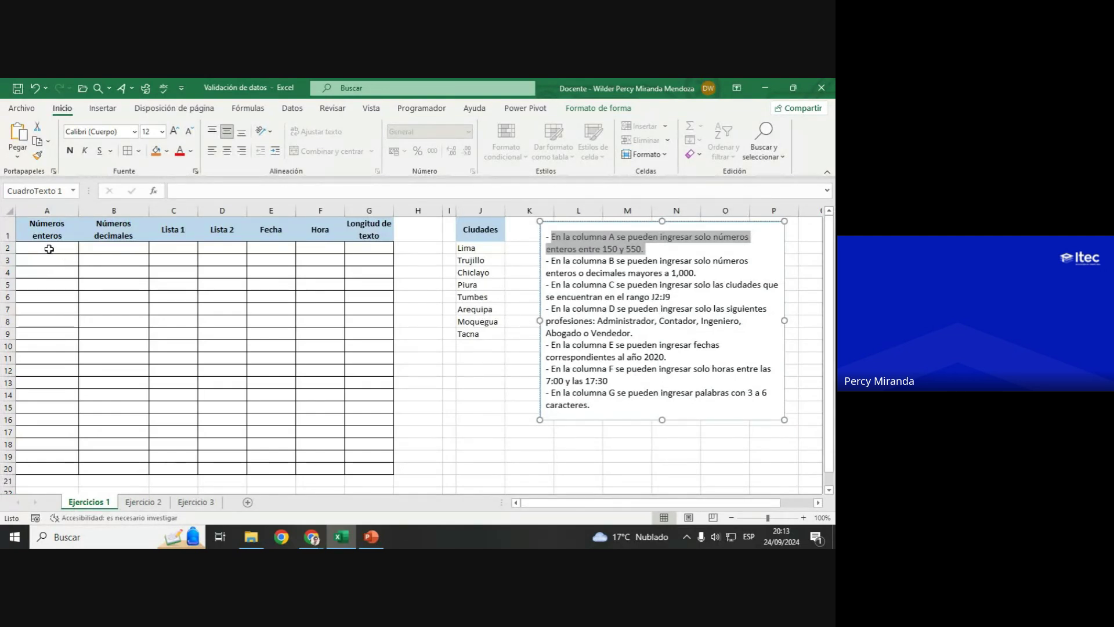
left_click_drag(48, 249, 42, 465)
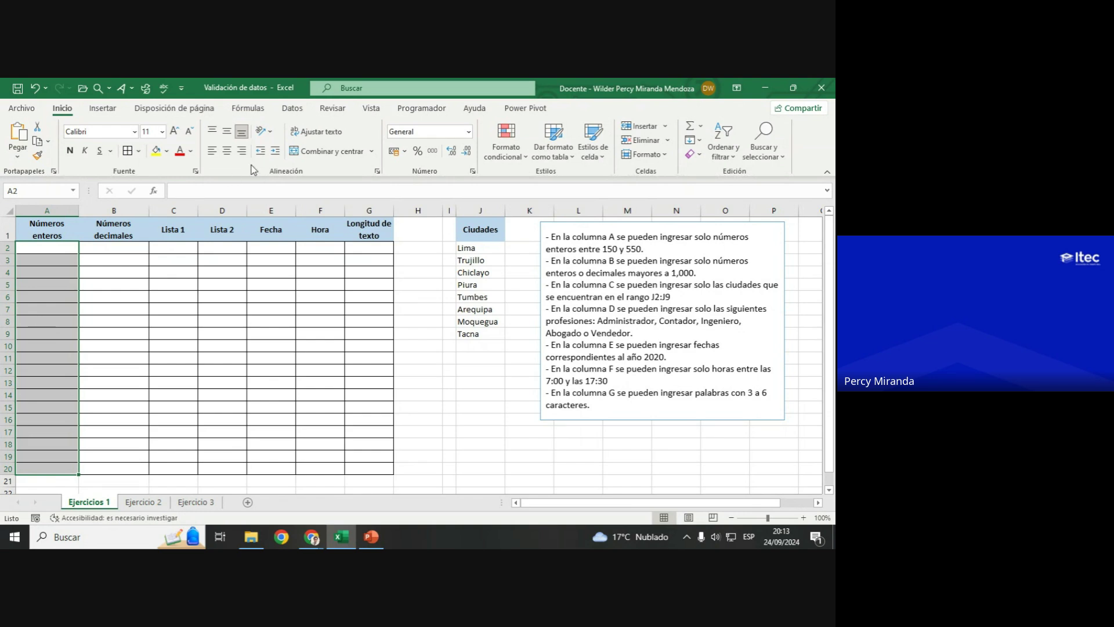
Step: Open Data Validation for A2:A20 and allow only whole numbers (Número entero)
left_click(292, 110)
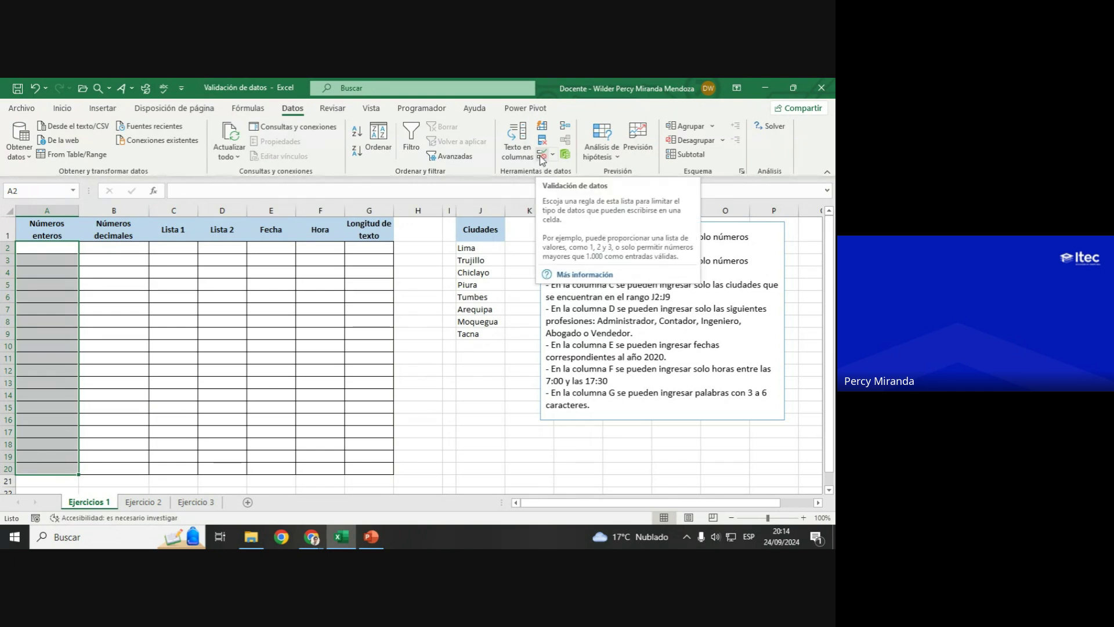
left_click(541, 160)
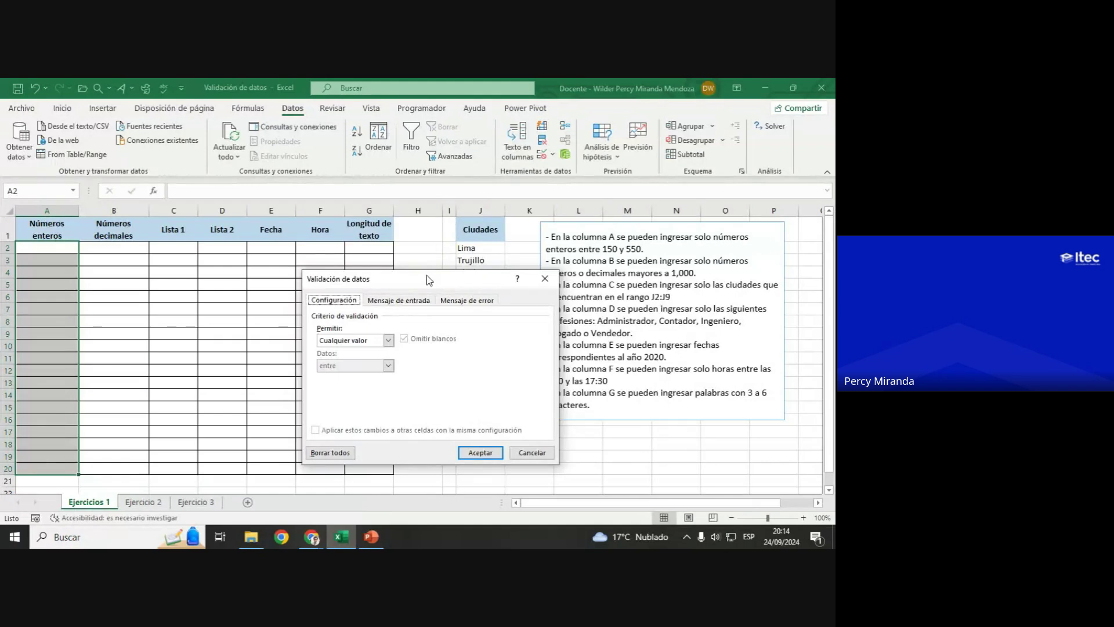
mouse_move(426, 279)
left_mouse_down()
mouse_move(392, 287)
mouse_move(410, 299)
left_mouse_up()
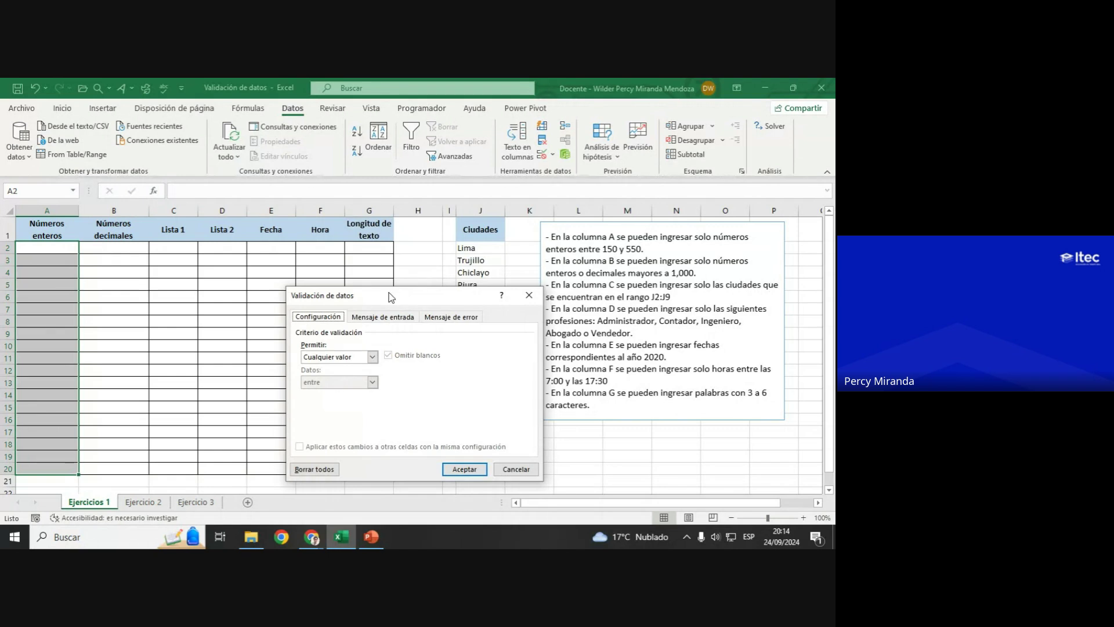
left_click(325, 362)
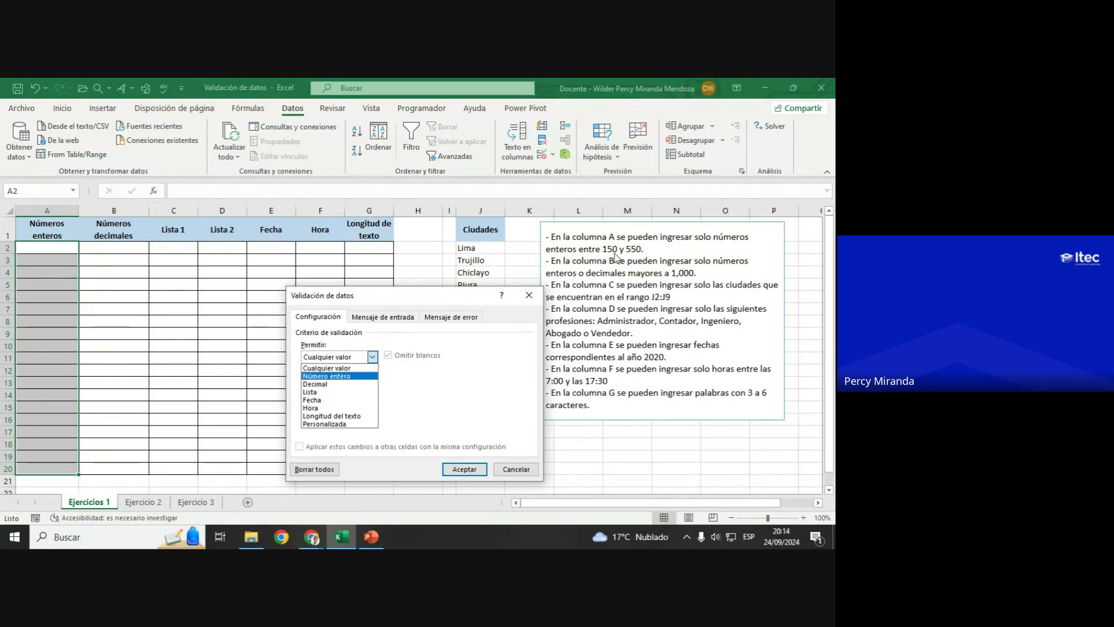
left_click(326, 376)
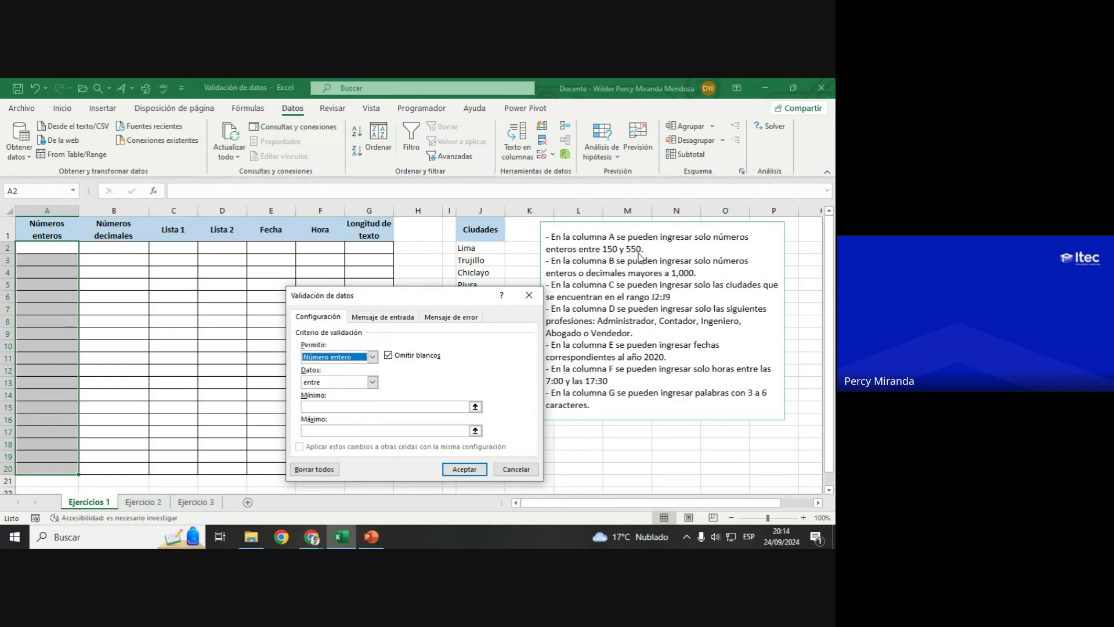
Step: Set the condition to 'entre' with minimum 150 and maximum 550, and accept the rule
left_click(351, 385)
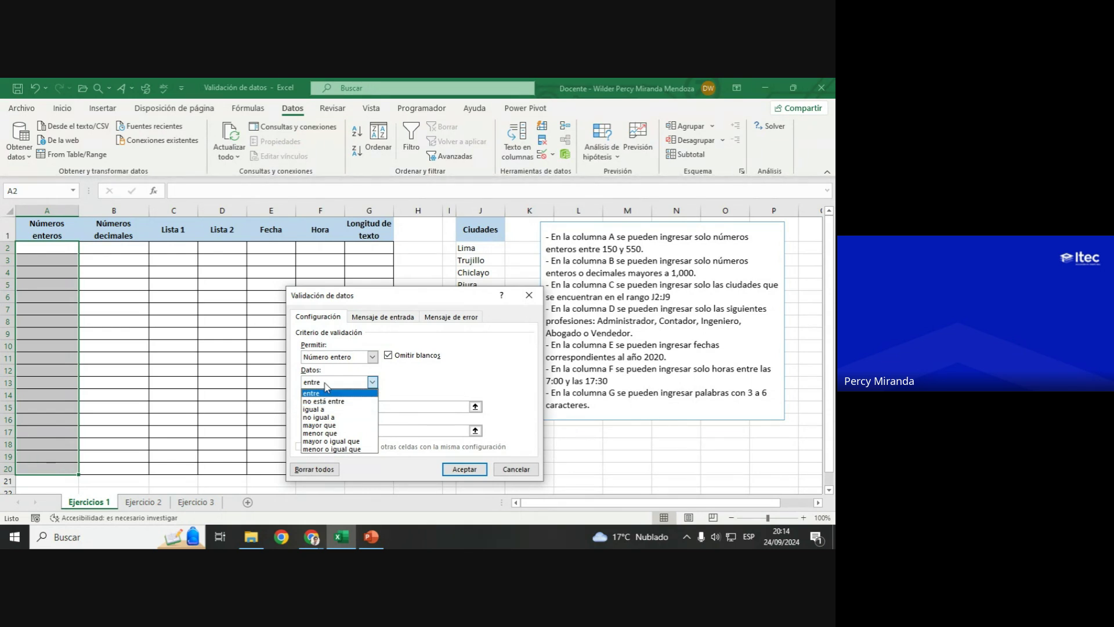
left_click(325, 433)
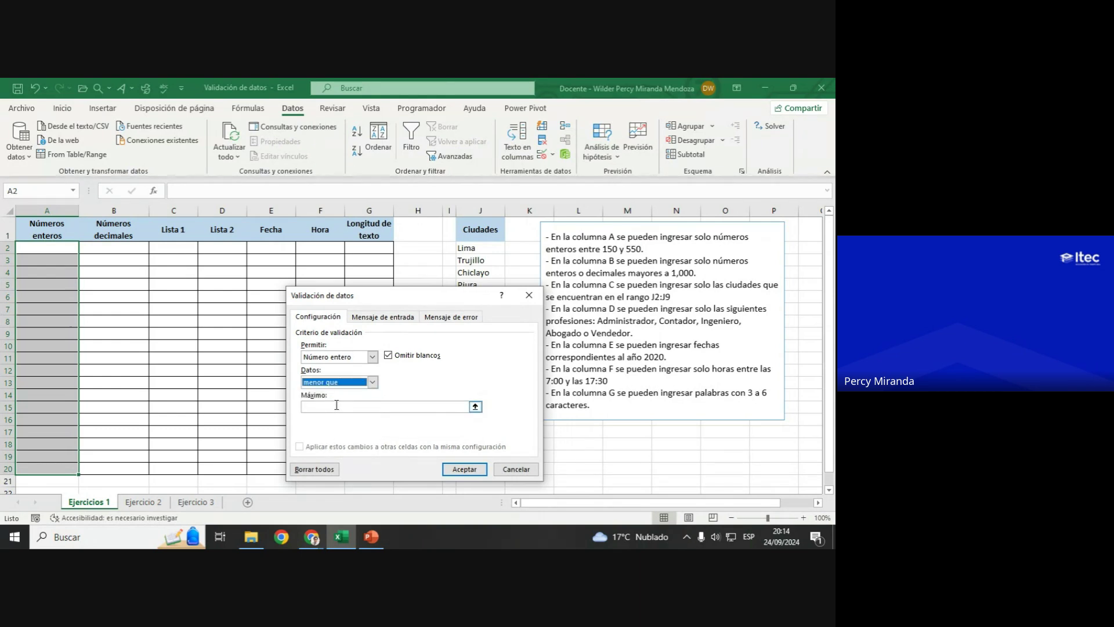
left_click(337, 405)
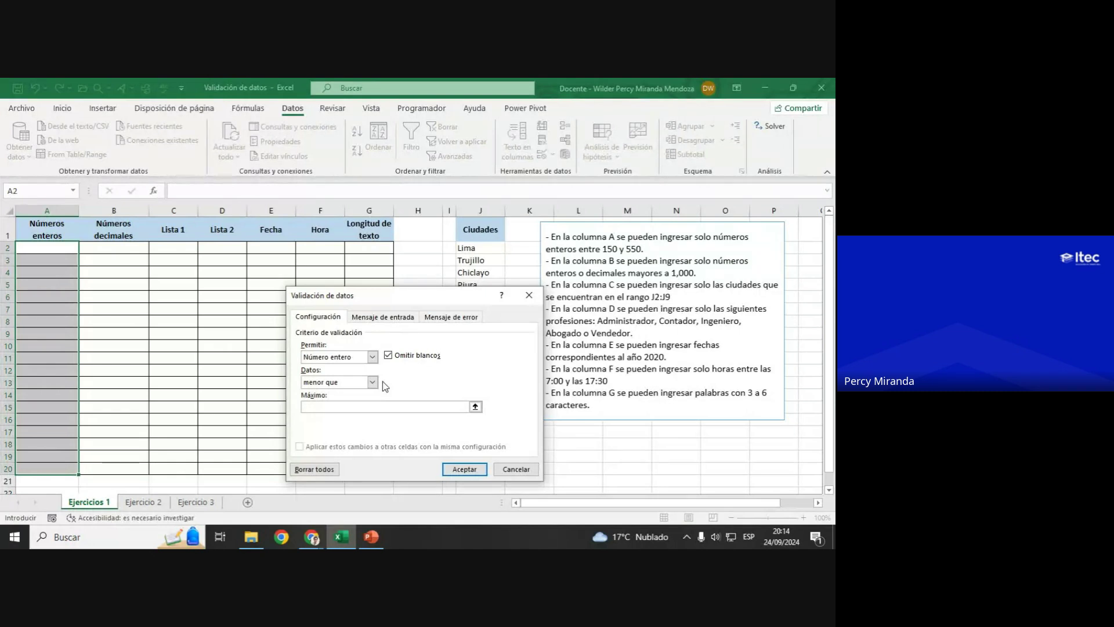
type("100")
left_click_drag(411, 301, 319, 299)
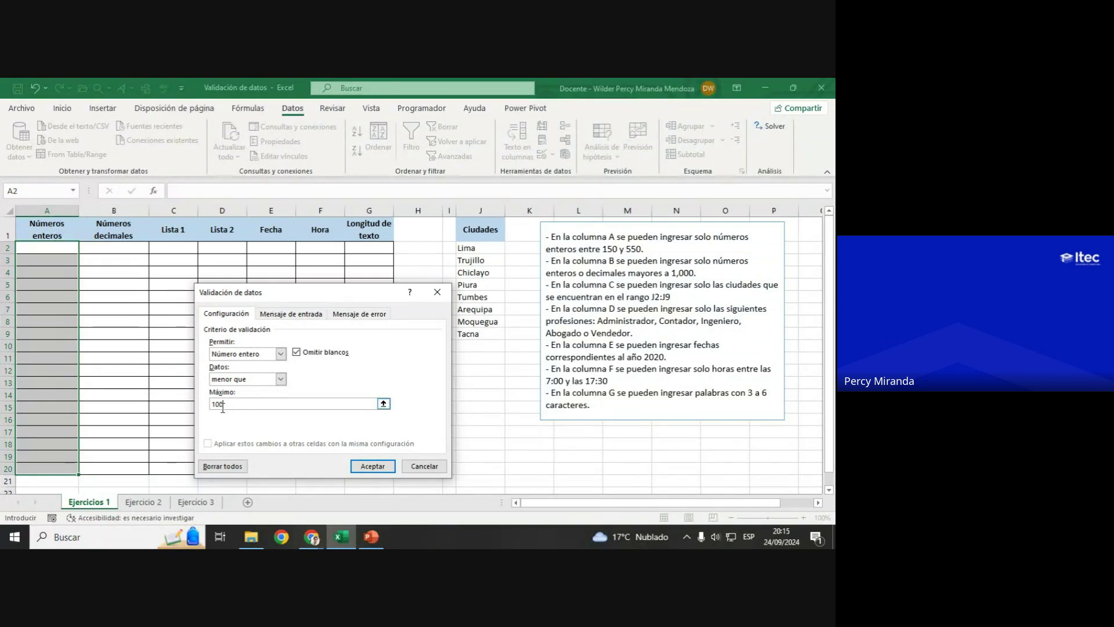
left_click(245, 382)
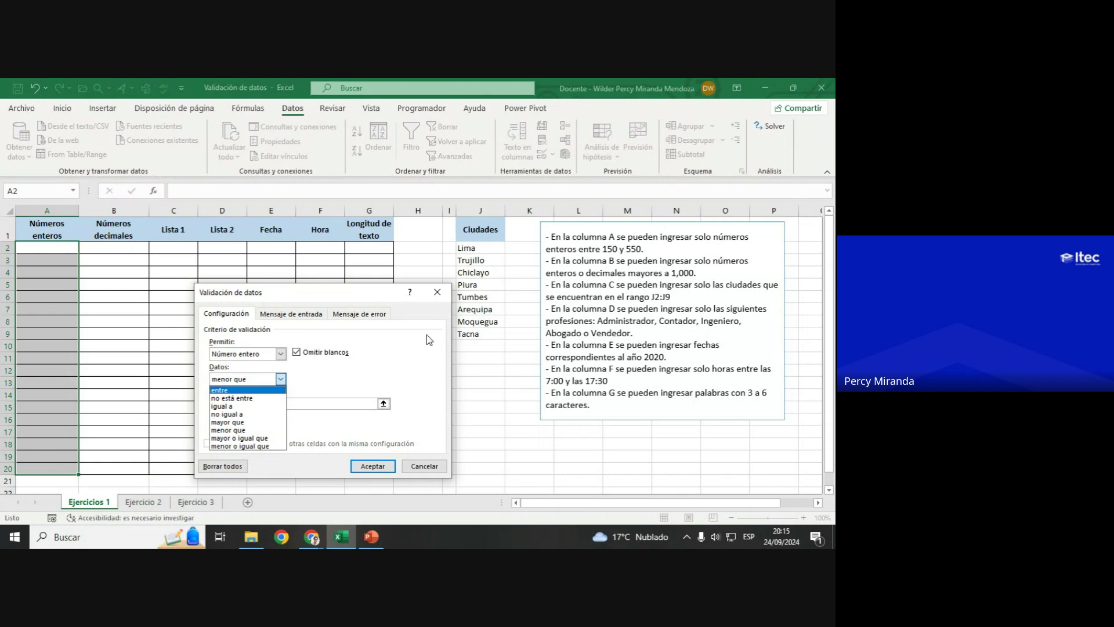
left_click(235, 391)
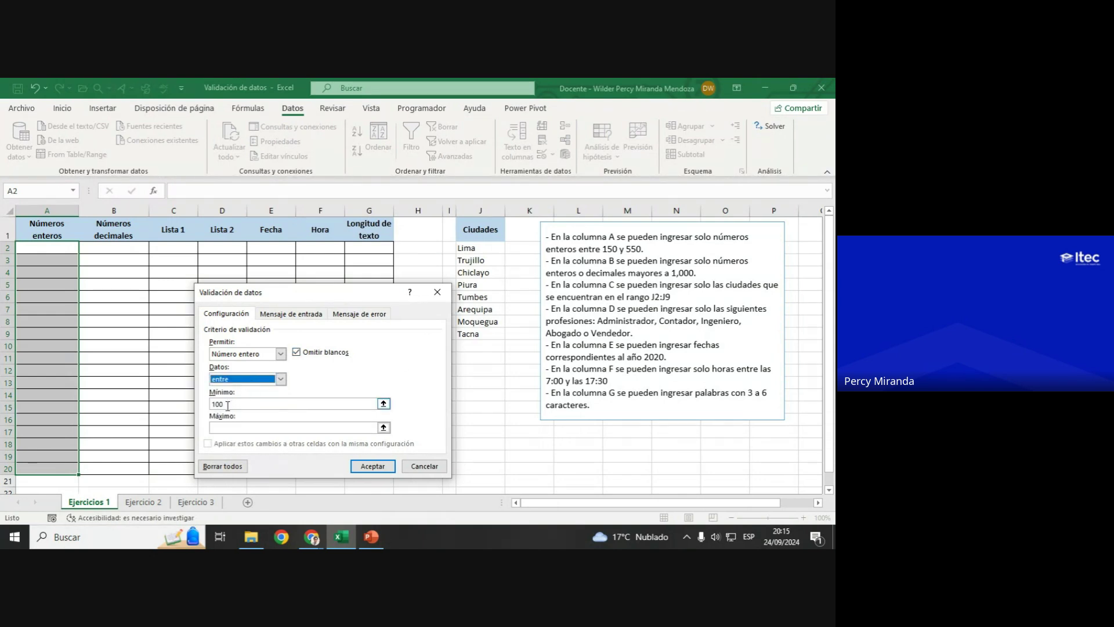
type("150")
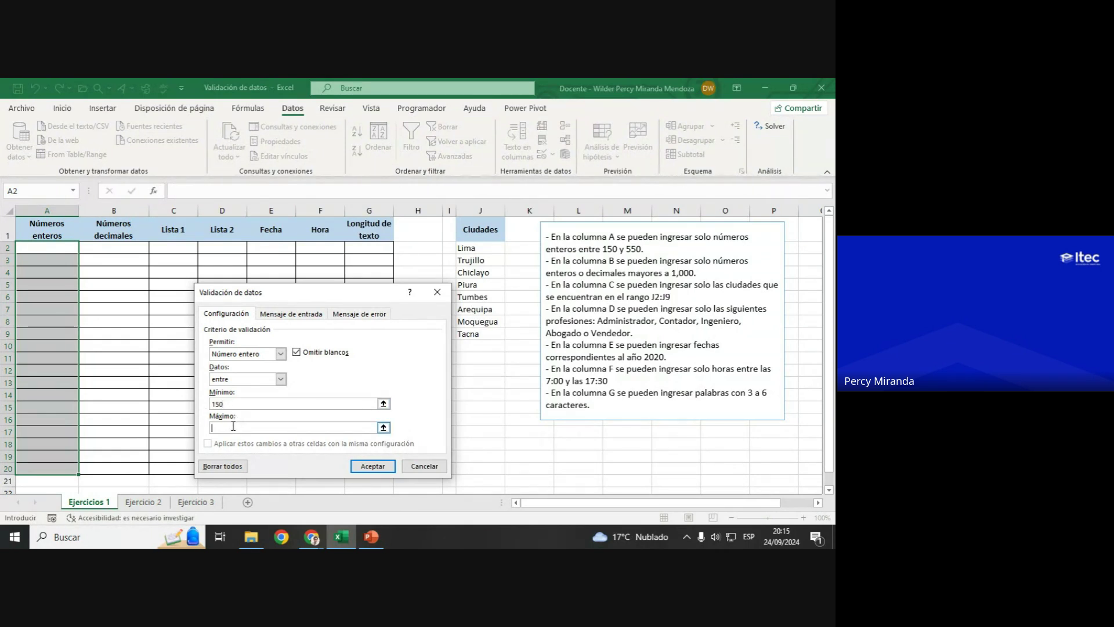
type("550")
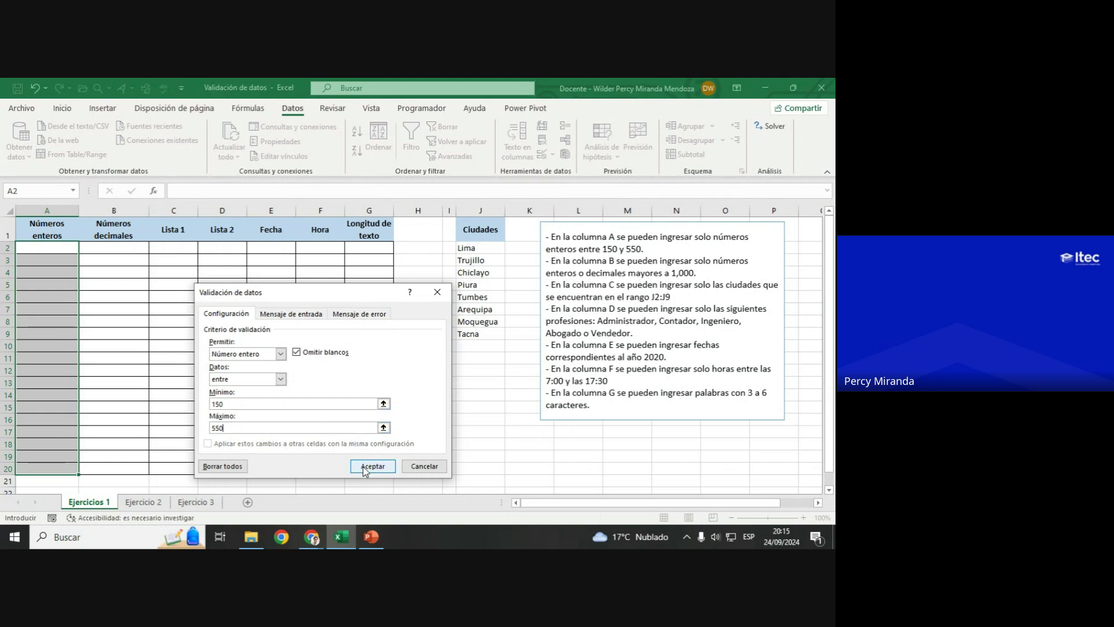
left_click(370, 466)
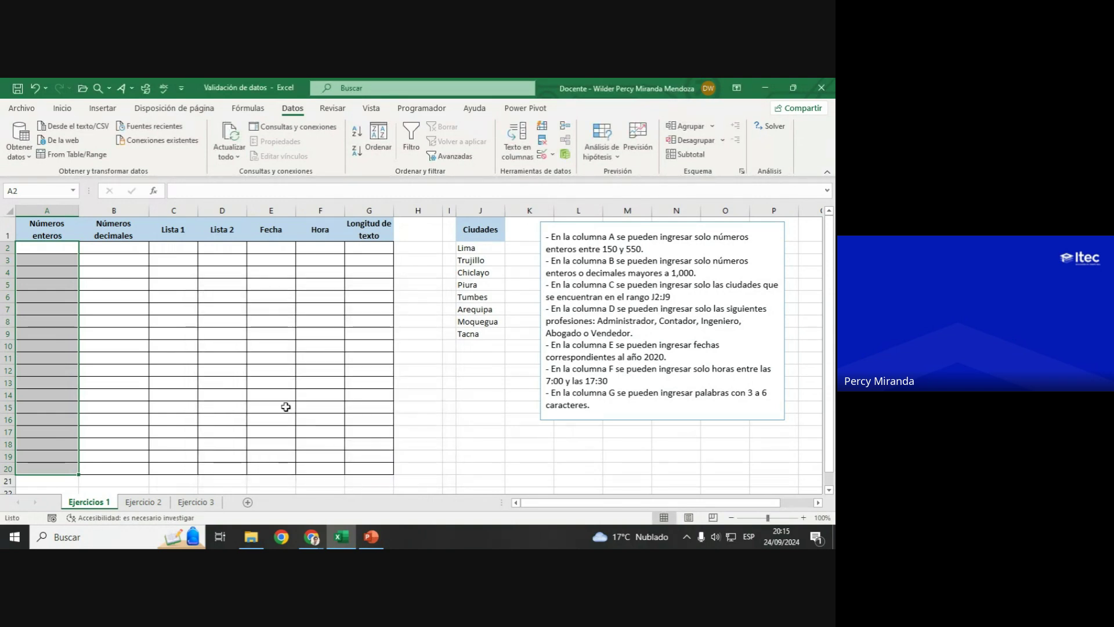
Step: Test cell A4 with 'asdadad' and 2.6, both rejected by the rule
left_click(46, 249)
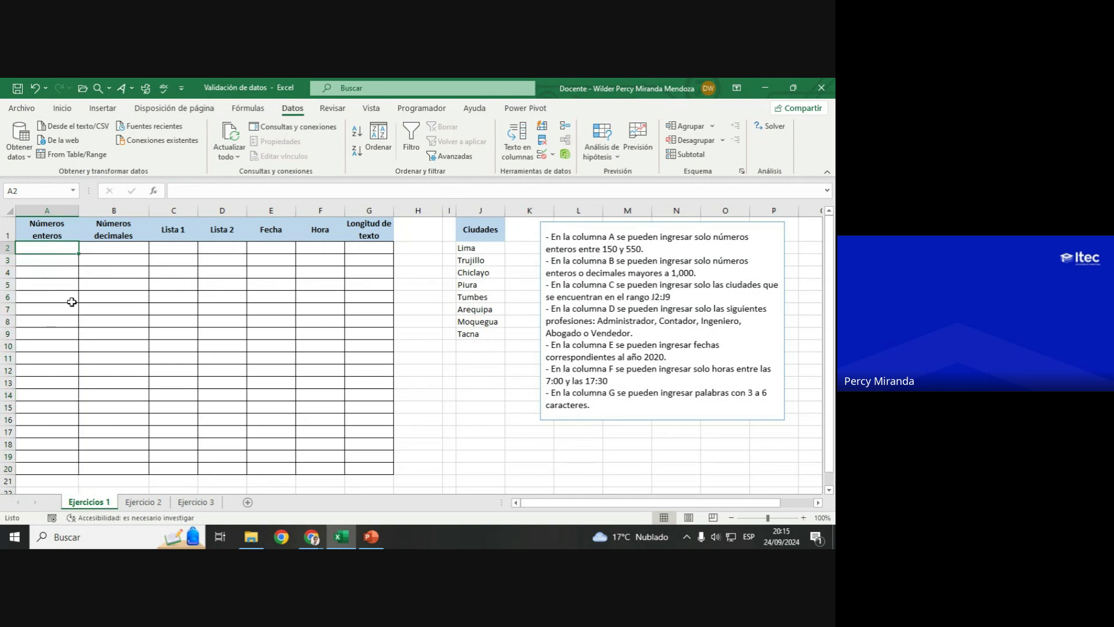
left_click(43, 275)
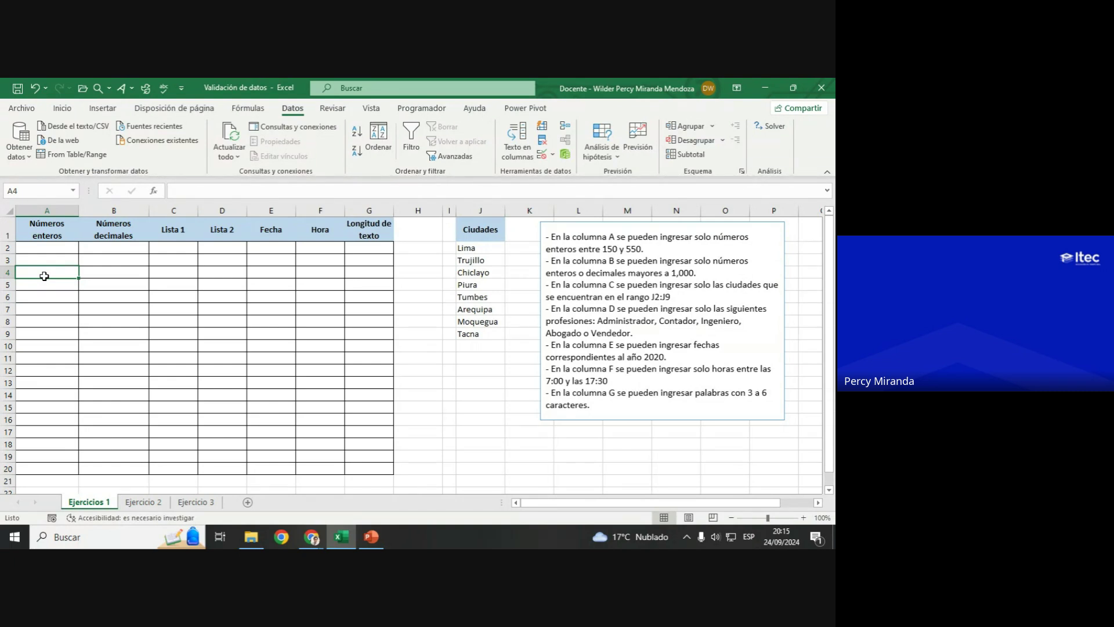
type("asdadad")
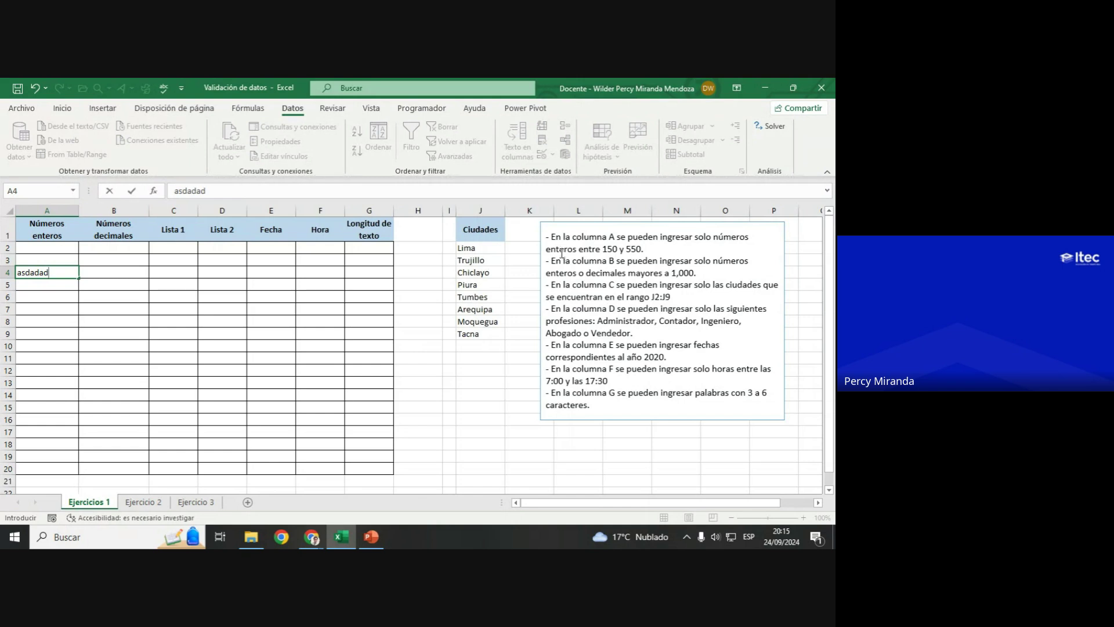
key("Return")
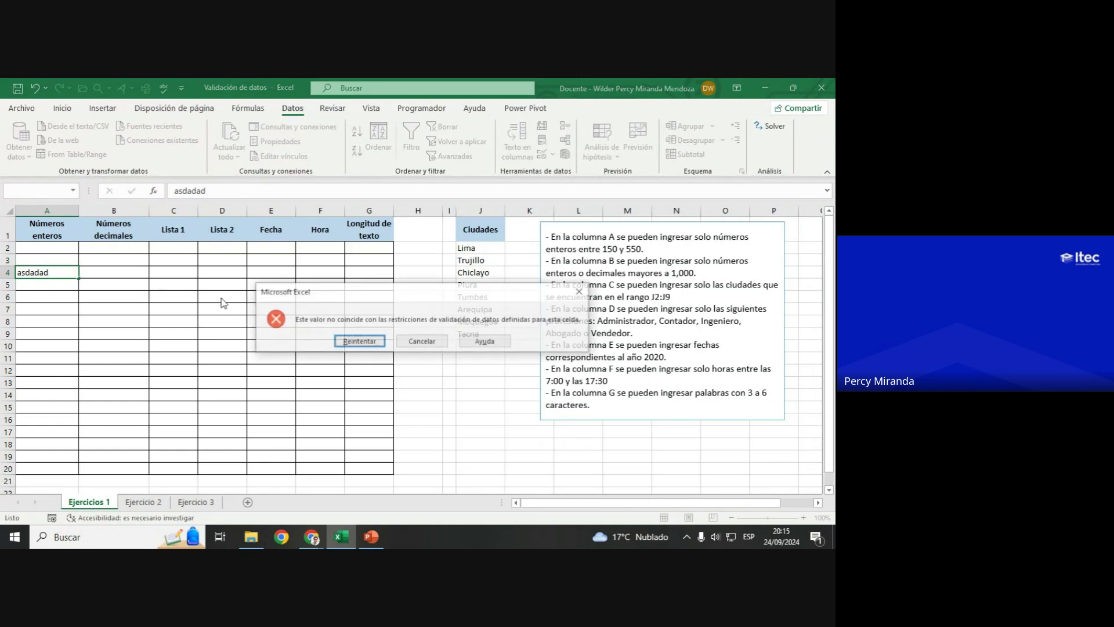
left_click(368, 342)
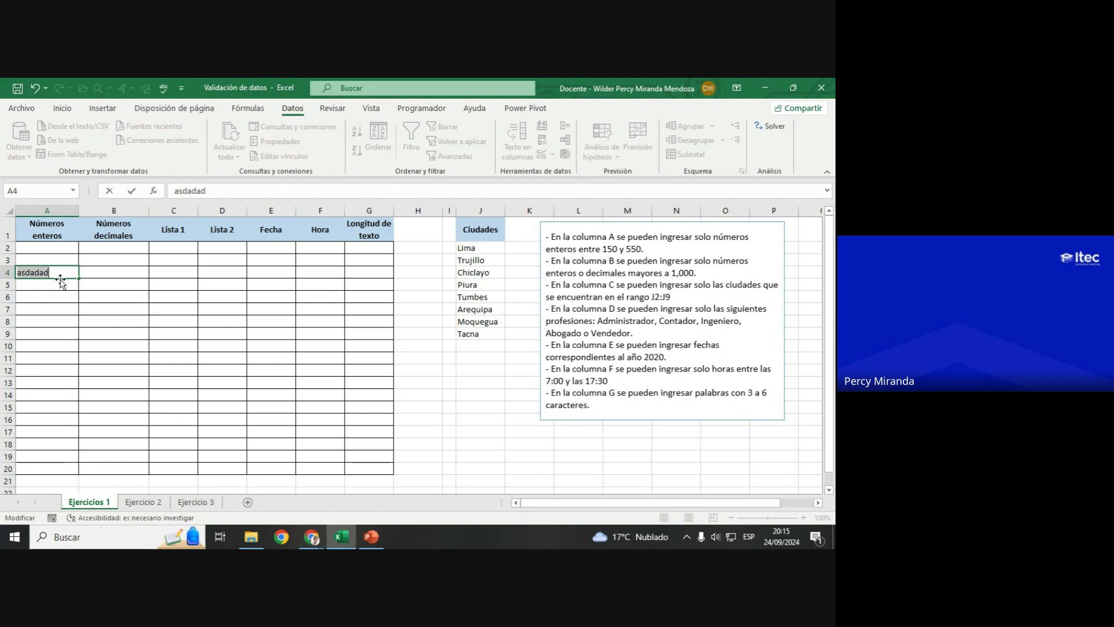
type("2.6")
key("Return")
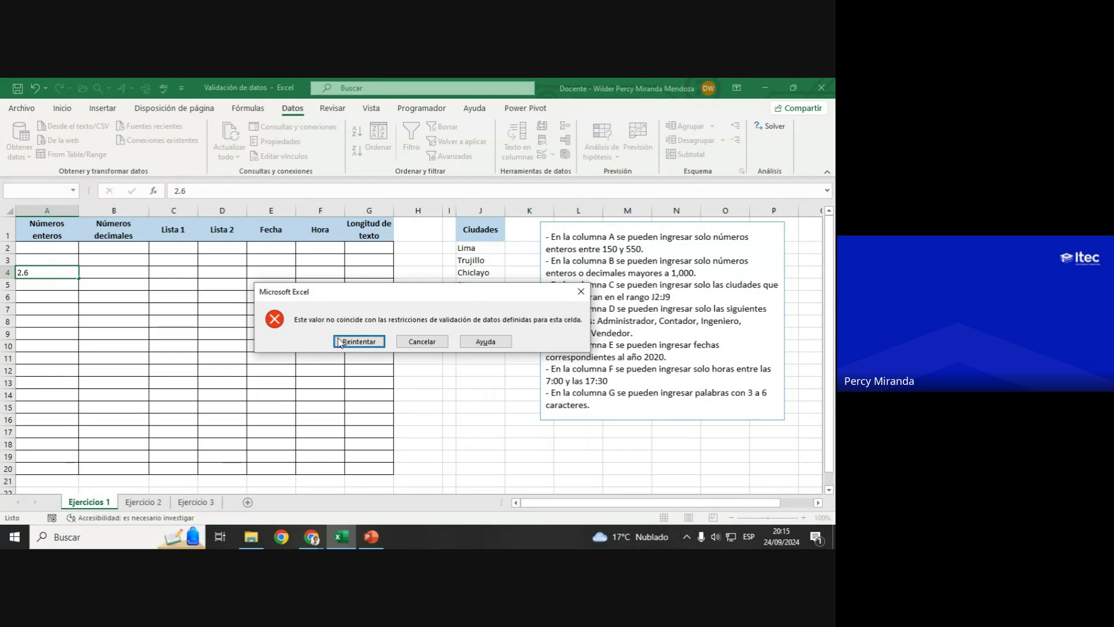
Step: Enter the valid value 160 in A4 and reselect A2:A20
left_click(343, 342)
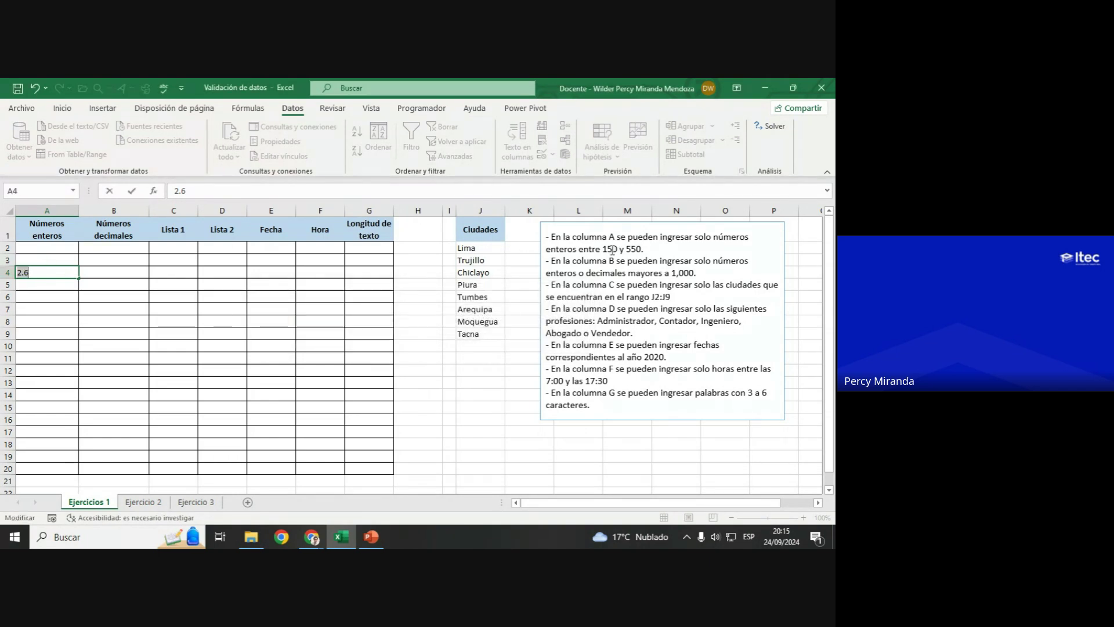
type("16")
type("0")
key("ctrl+Return")
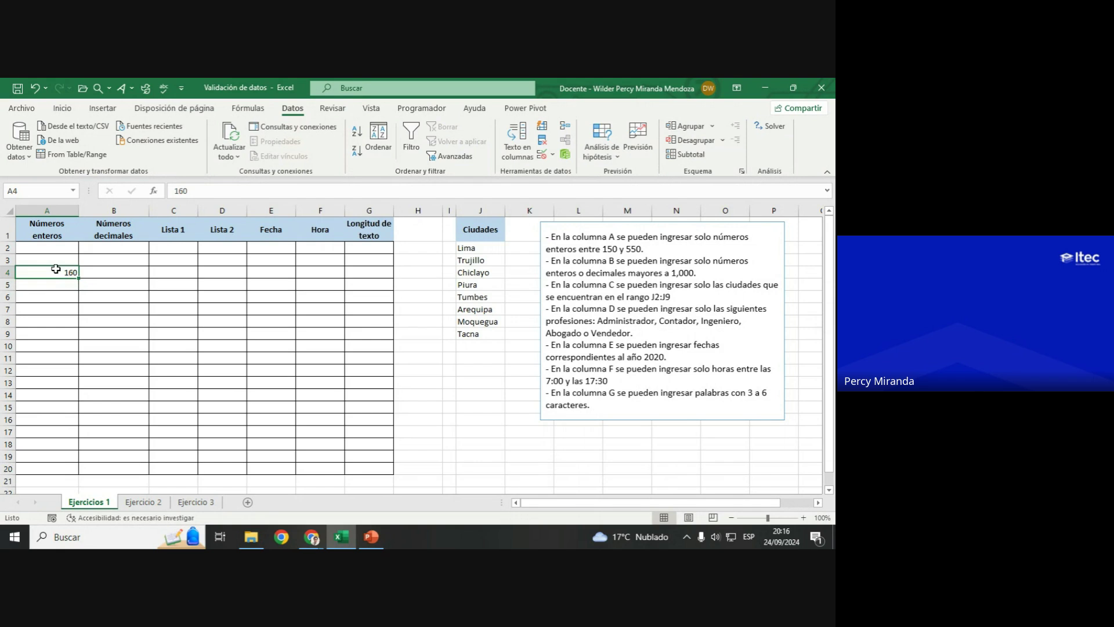
left_click_drag(59, 248, 65, 465)
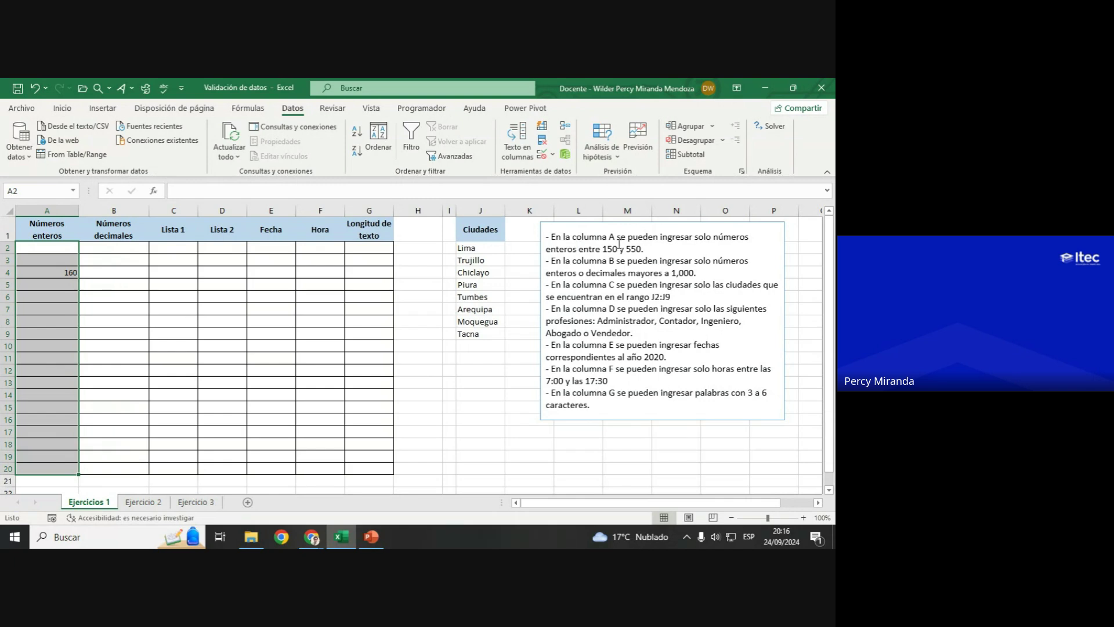
left_click_drag(644, 250, 536, 232)
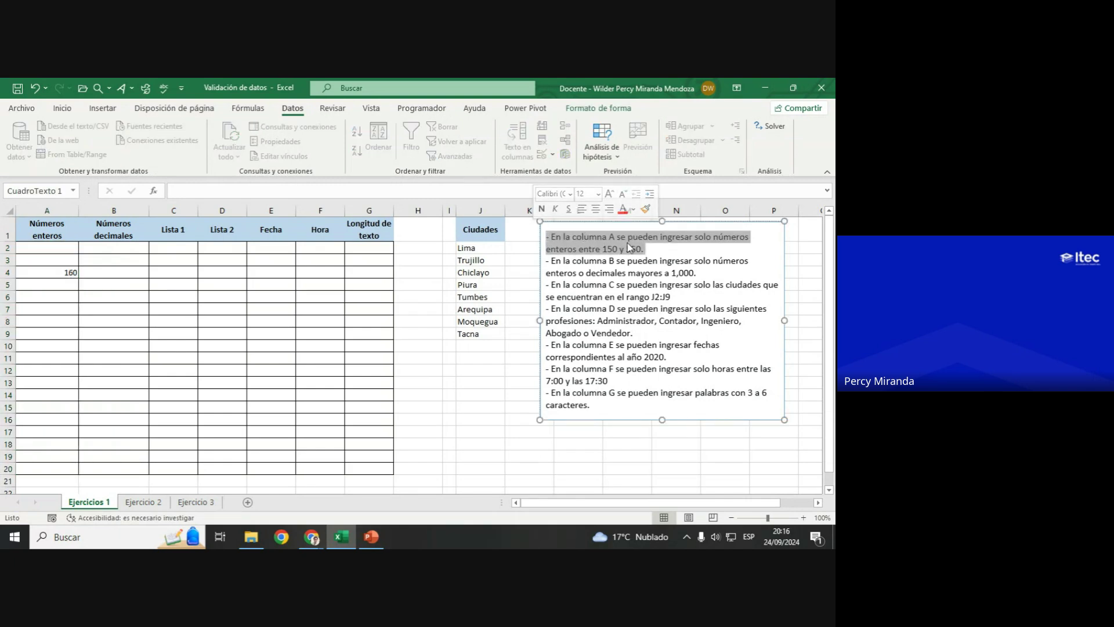
left_click(98, 248)
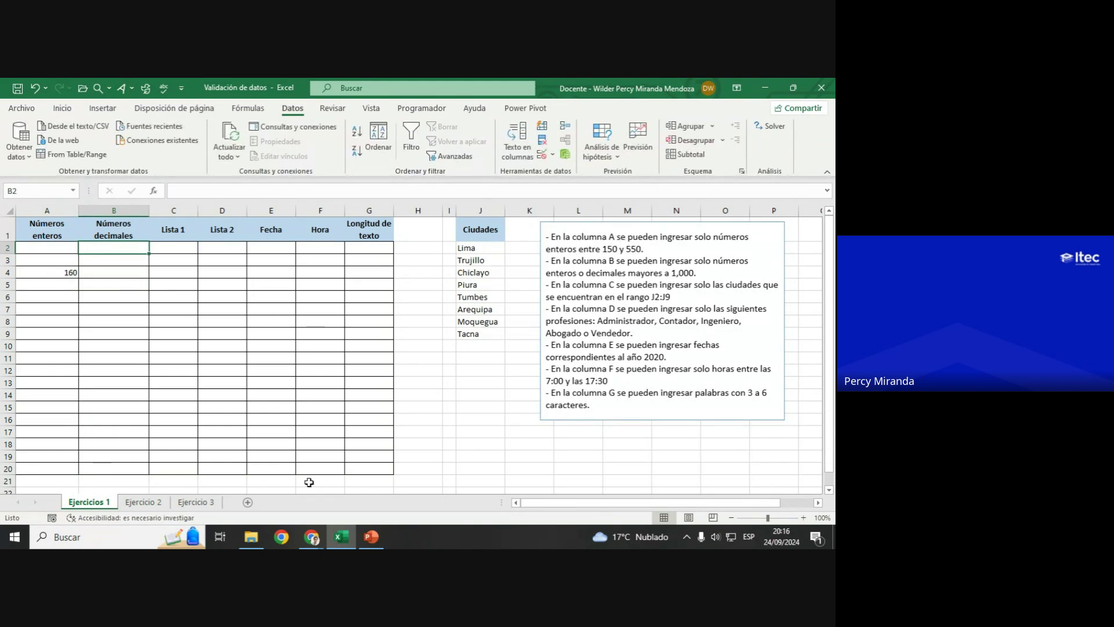
mouse_move(311, 536)
left_click(275, 490)
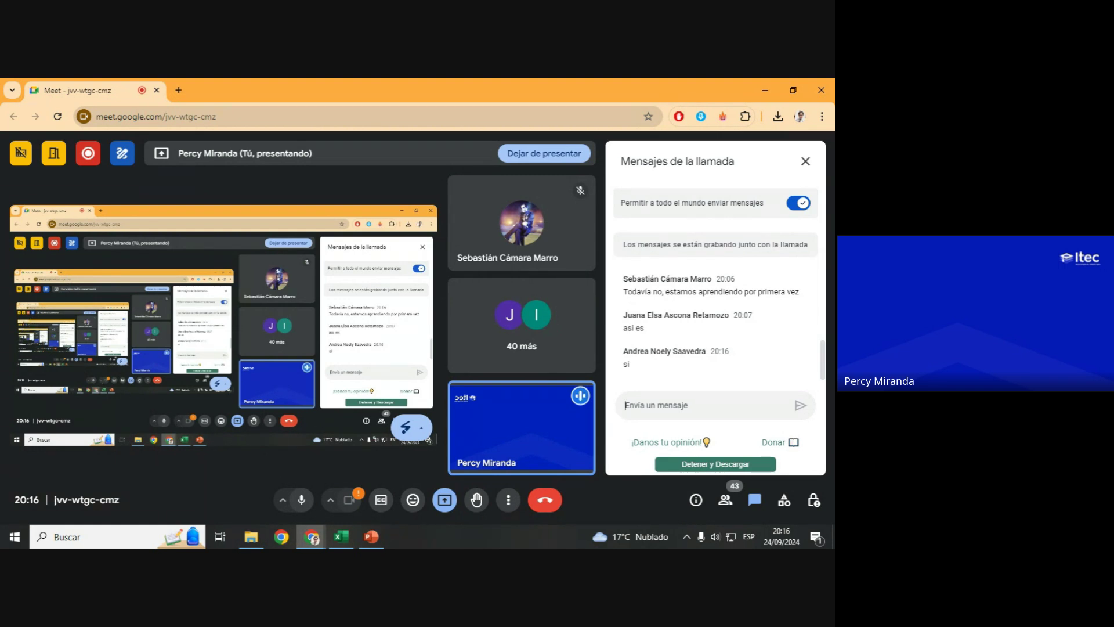
mouse_move(370, 537)
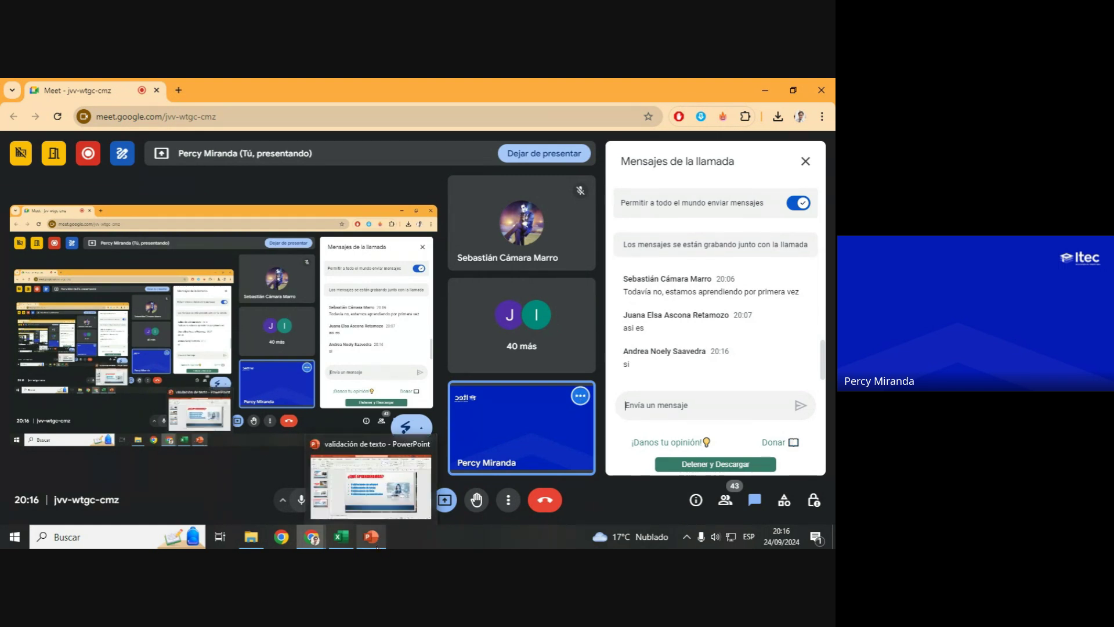
left_click(341, 537)
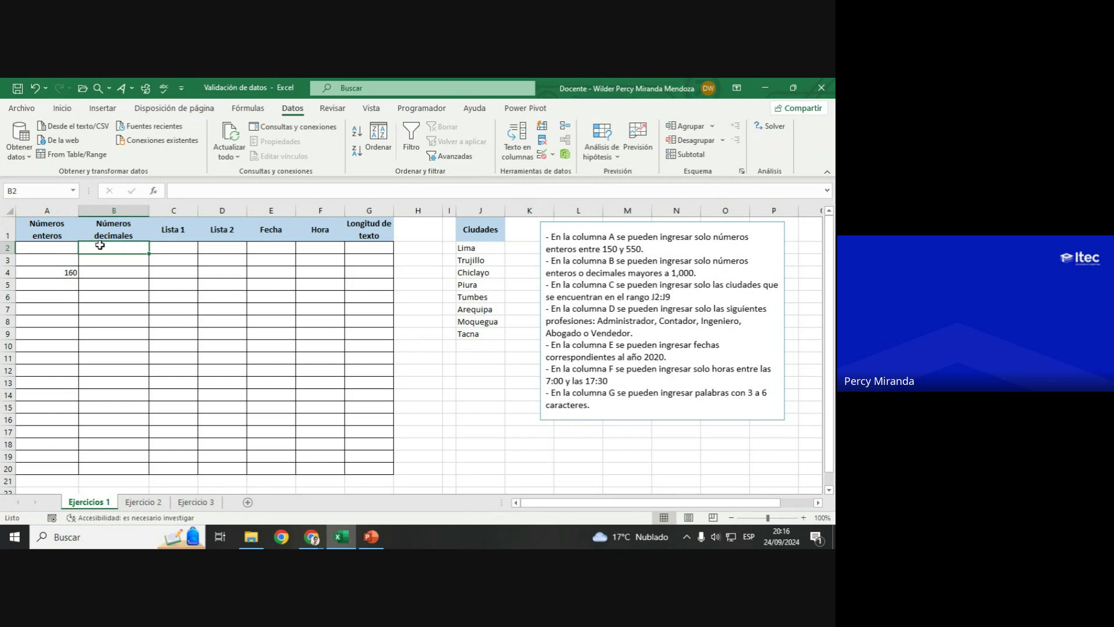
Step: Select B2:B20 and set its validation to allow Decimal values
left_click_drag(100, 244, 99, 469)
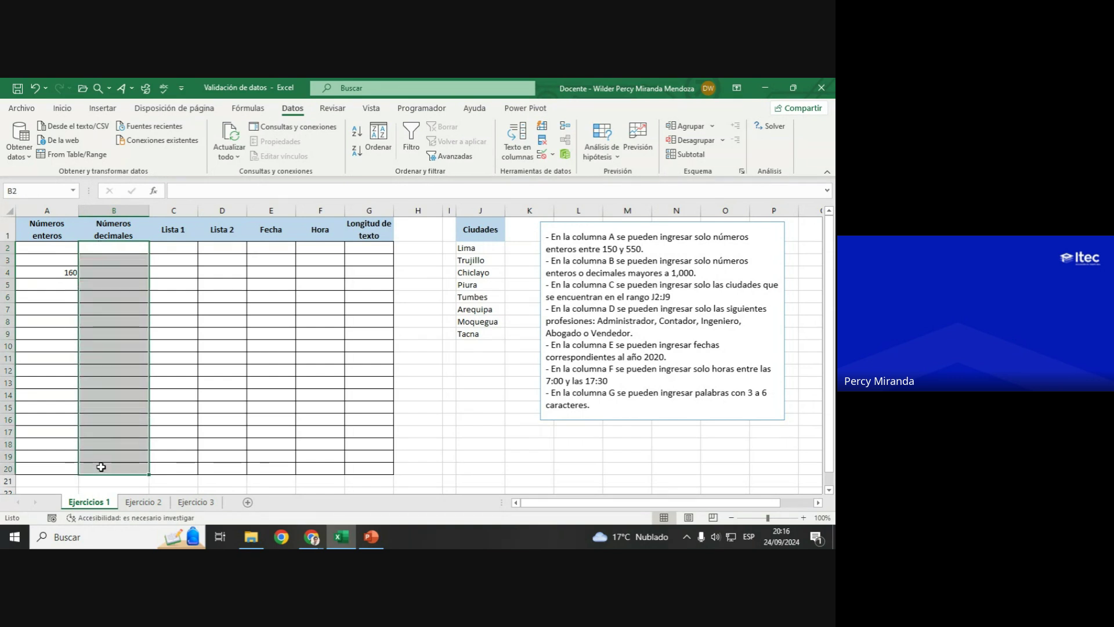
left_click(542, 155)
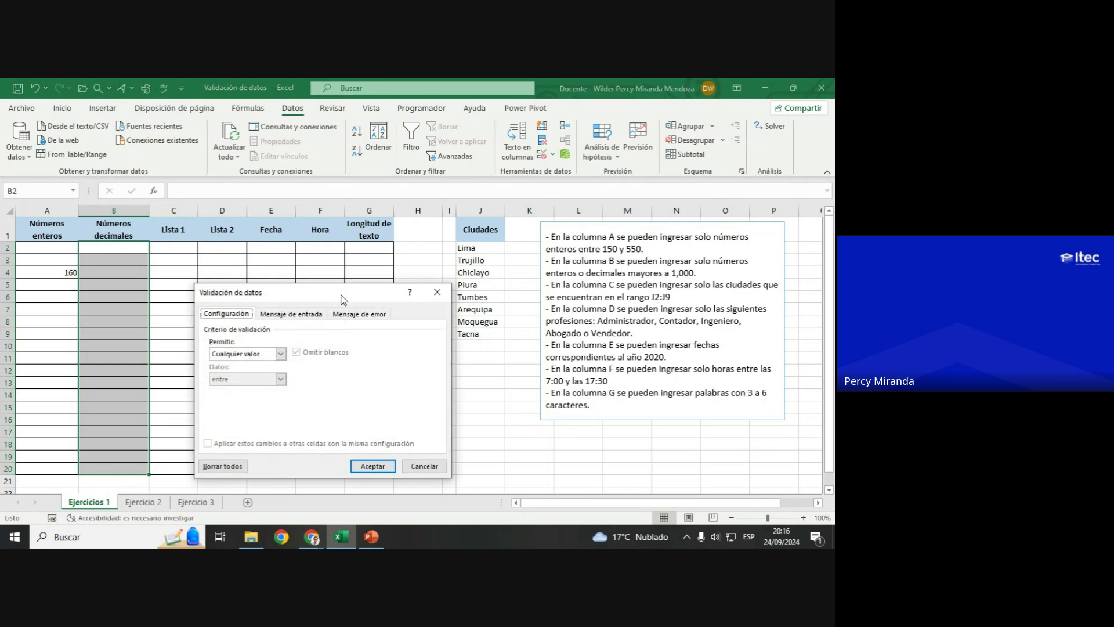
left_click_drag(343, 296, 335, 297)
left_click(239, 357)
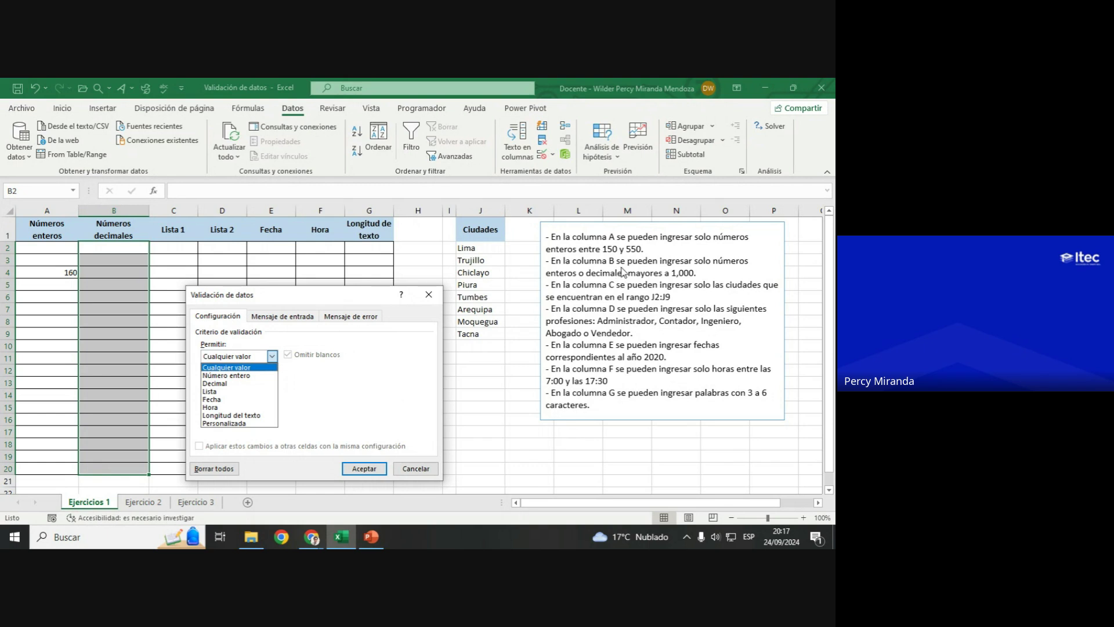
left_click(250, 375)
left_click(241, 355)
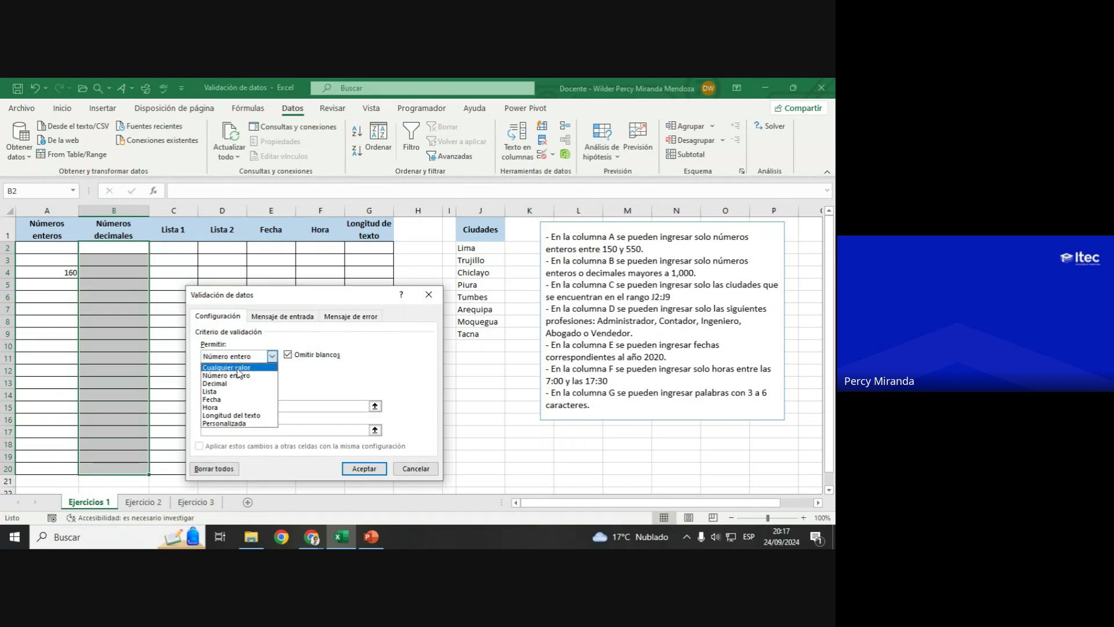
left_click(238, 384)
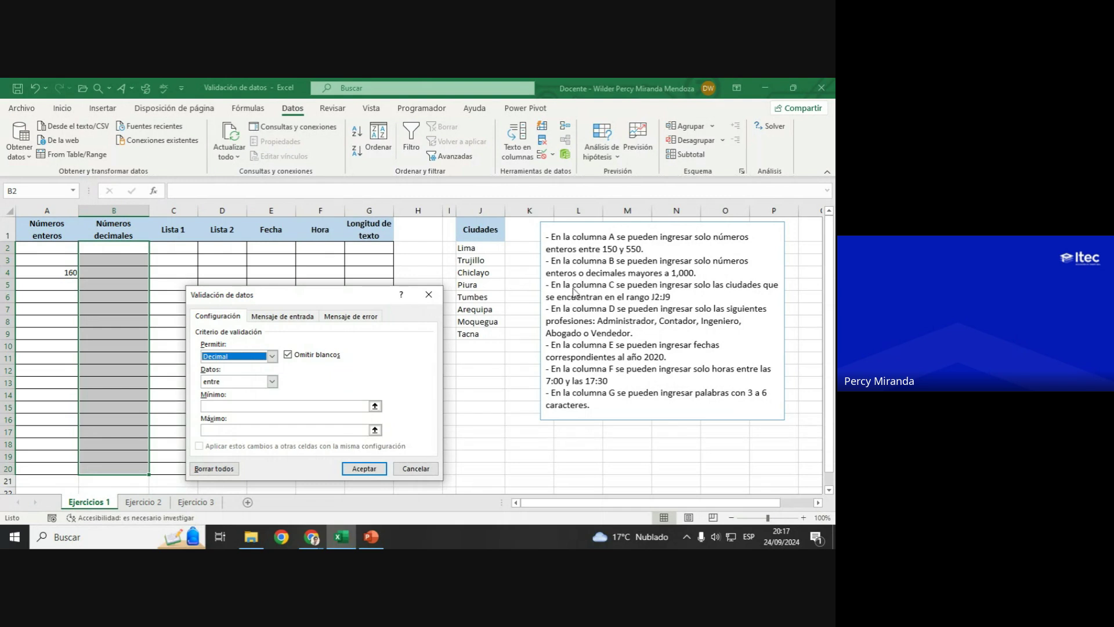
Step: Set the condition to 'mayor que' with a minimum of 1000
left_click(247, 383)
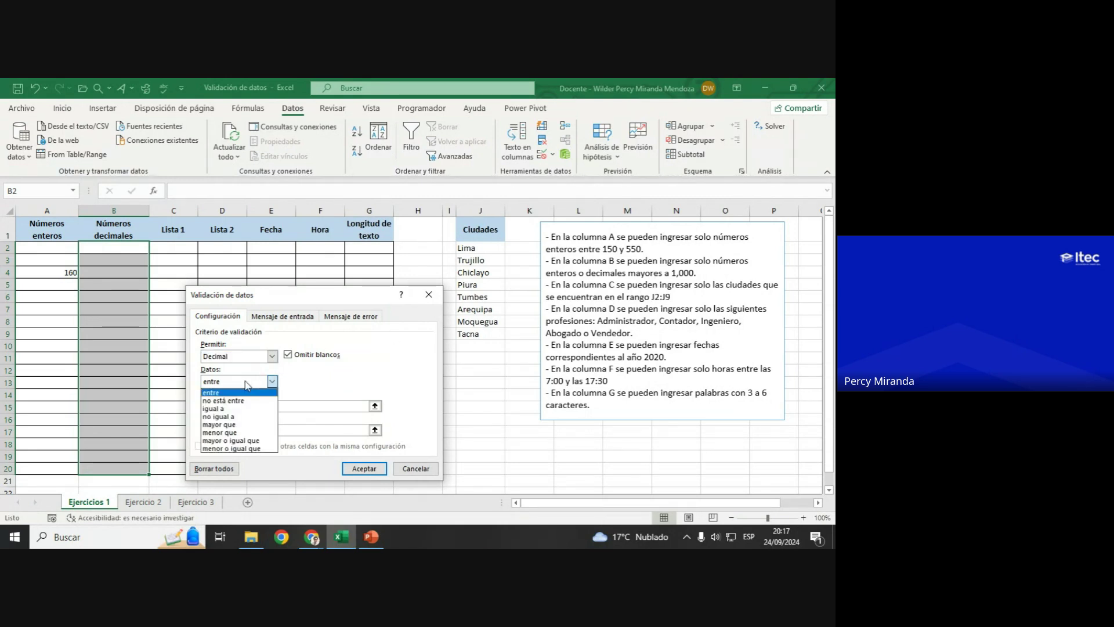
left_click(219, 424)
left_click(225, 406)
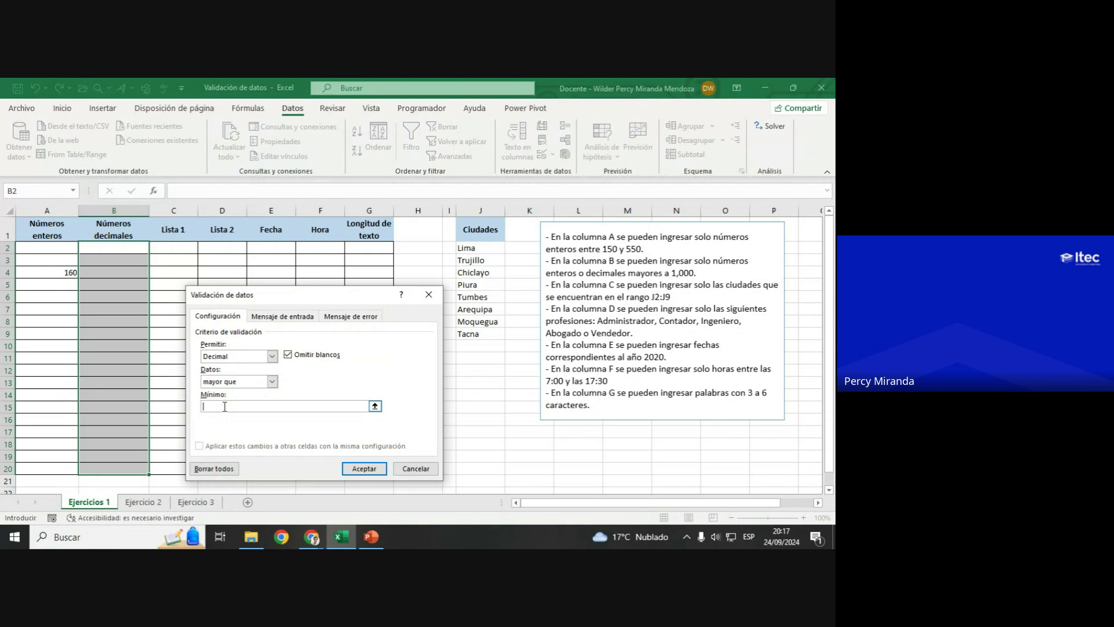
type("1000")
left_click(283, 317)
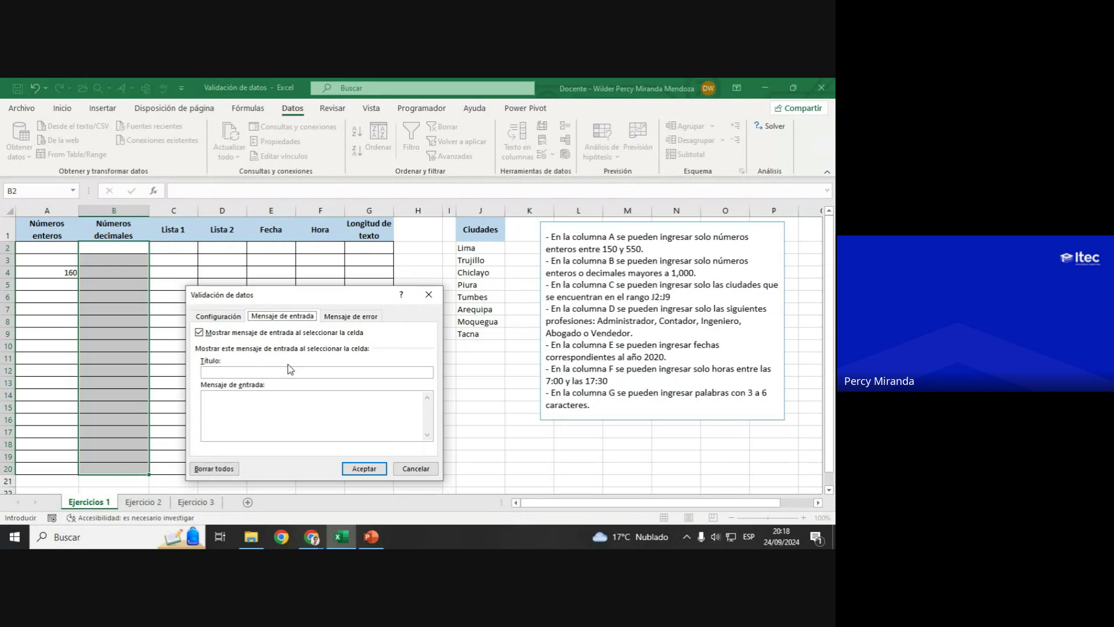
Step: Add input message 'Indicación': 'Ingresa números enteros o decimales mayores que 1000'
left_click(263, 372)
type("dicaci")
type("ón")
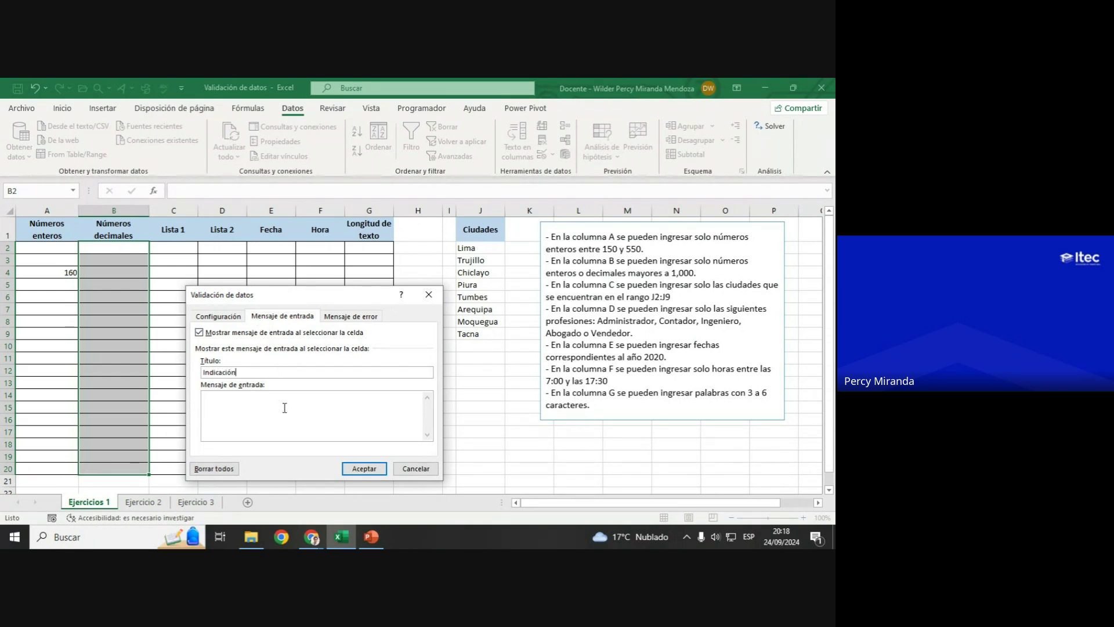
left_click(285, 408)
type("gre")
type("sa ")
type("'m")
type("meros enteros o ")
type("deci")
type("males may")
type("ores que 1000")
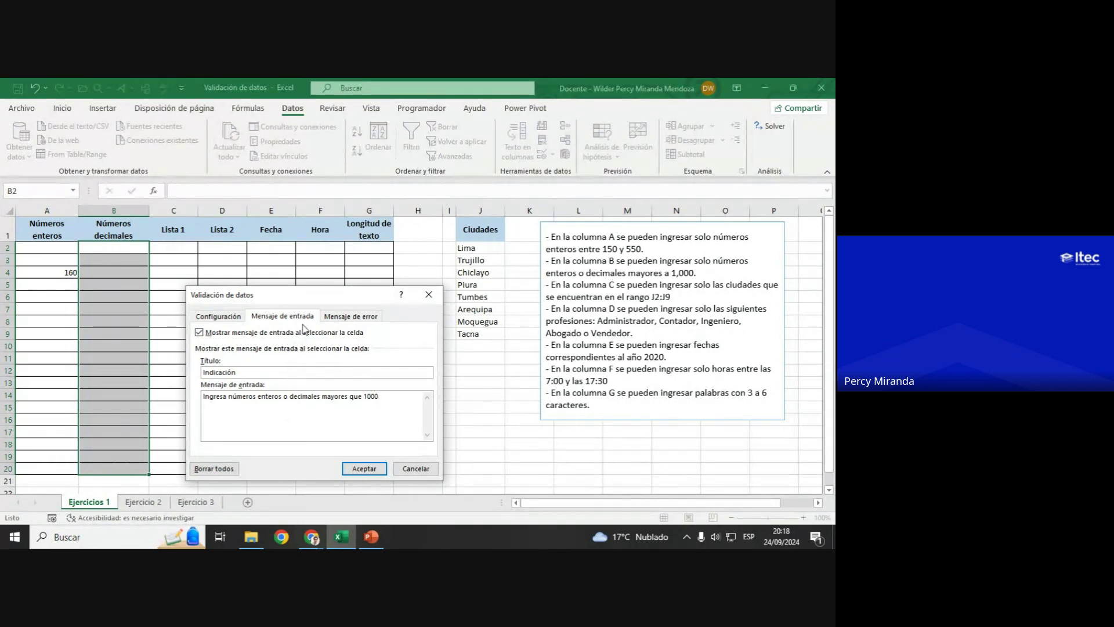
left_click(344, 318)
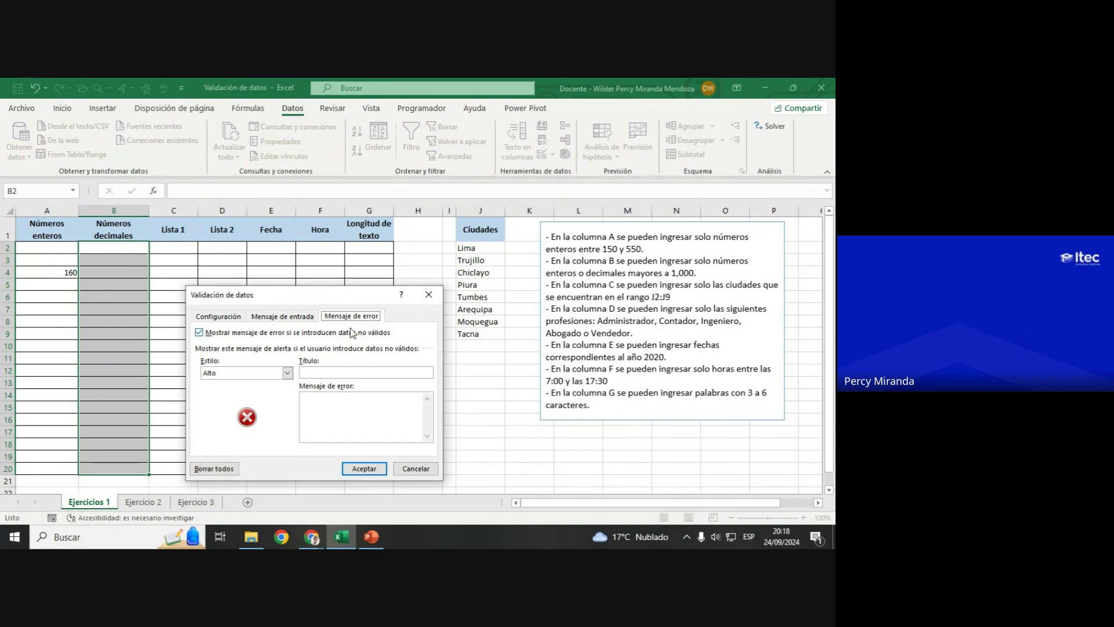
Step: Compare the error alert styles and settle on Información
left_click(351, 332)
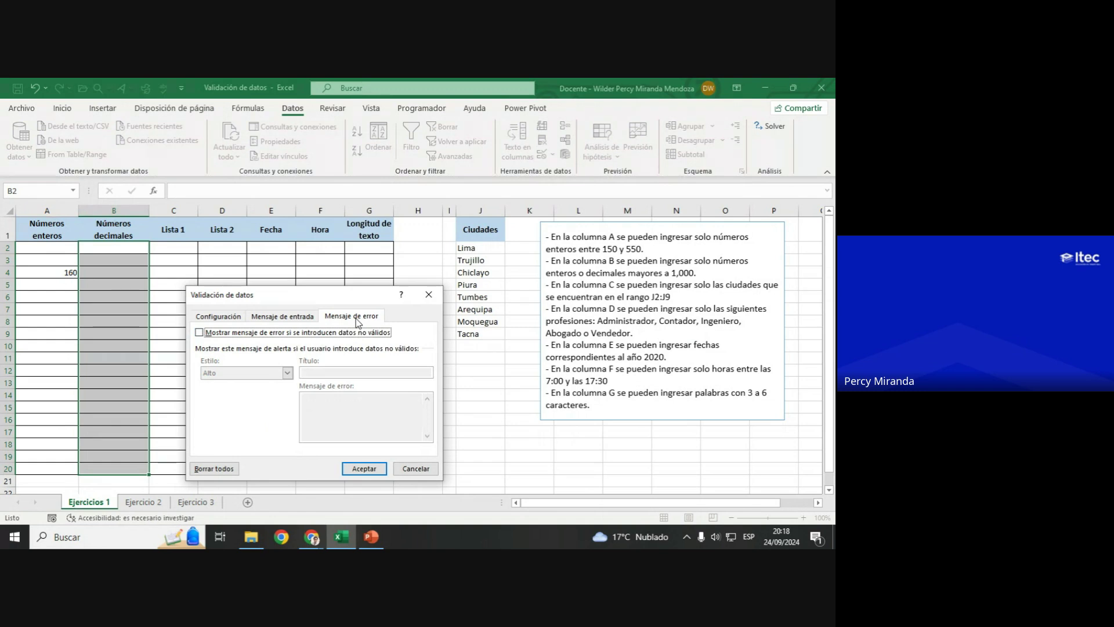
left_click(346, 334)
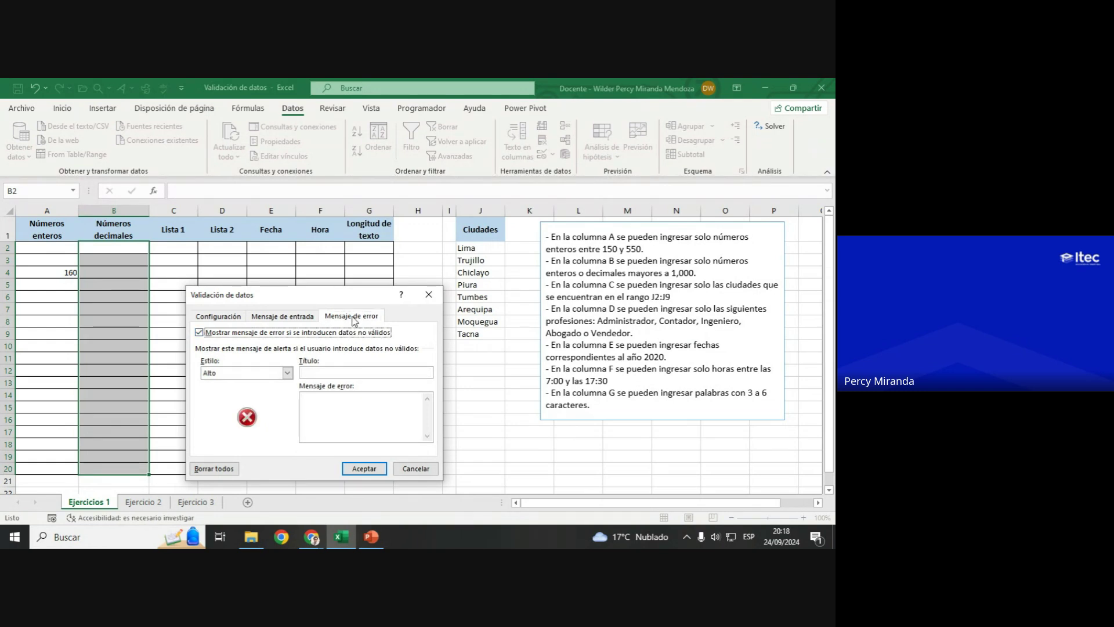
left_click(297, 317)
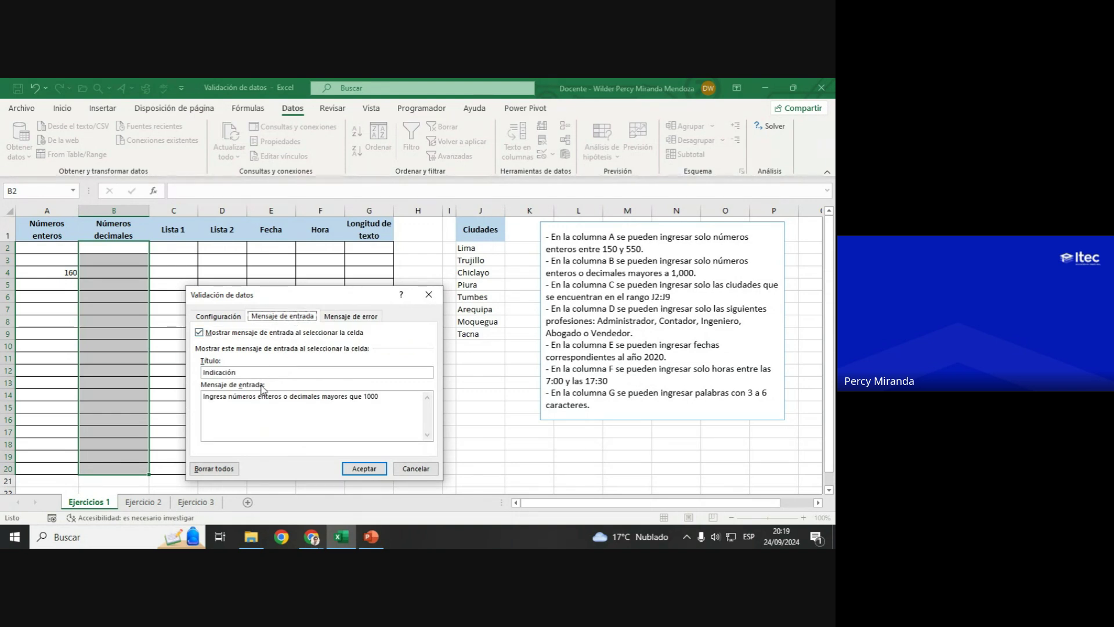
left_click(338, 318)
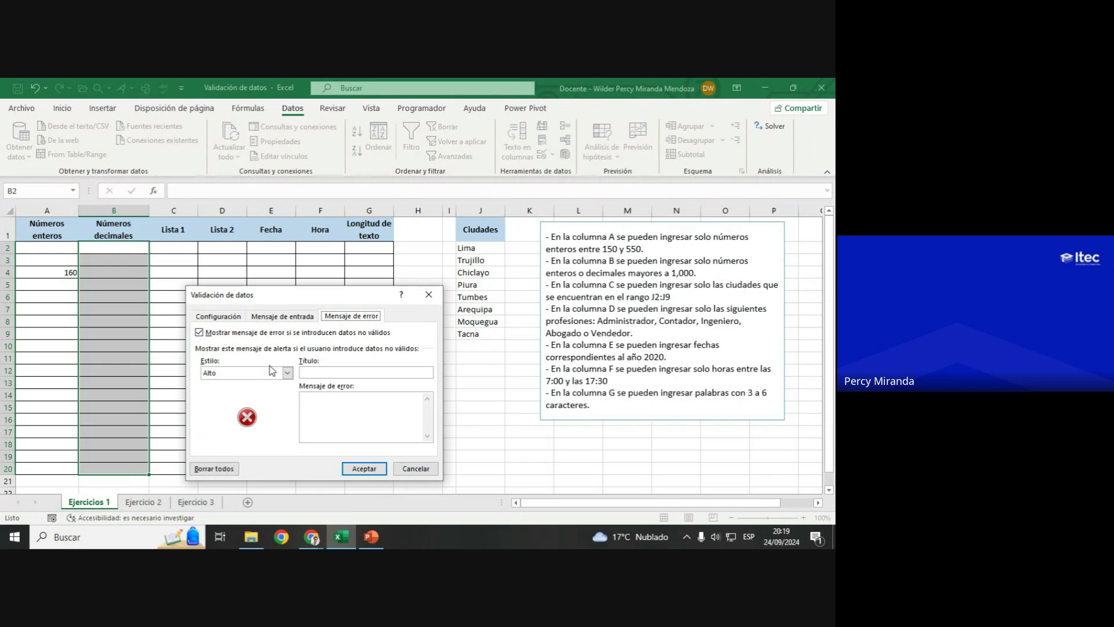
left_click(287, 373)
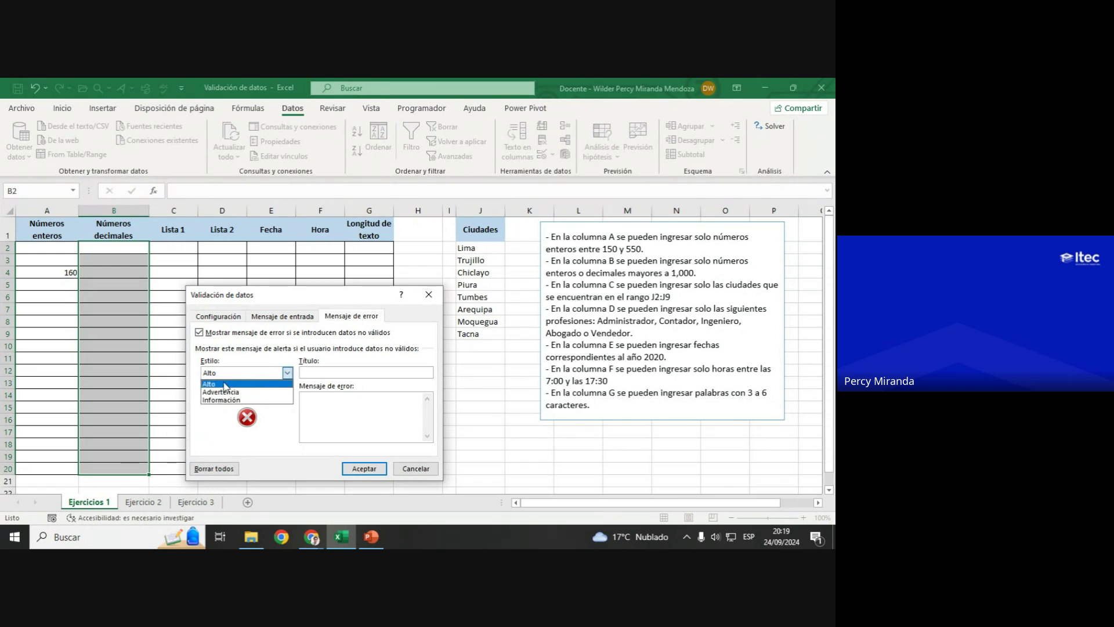
left_click(233, 392)
left_click(265, 374)
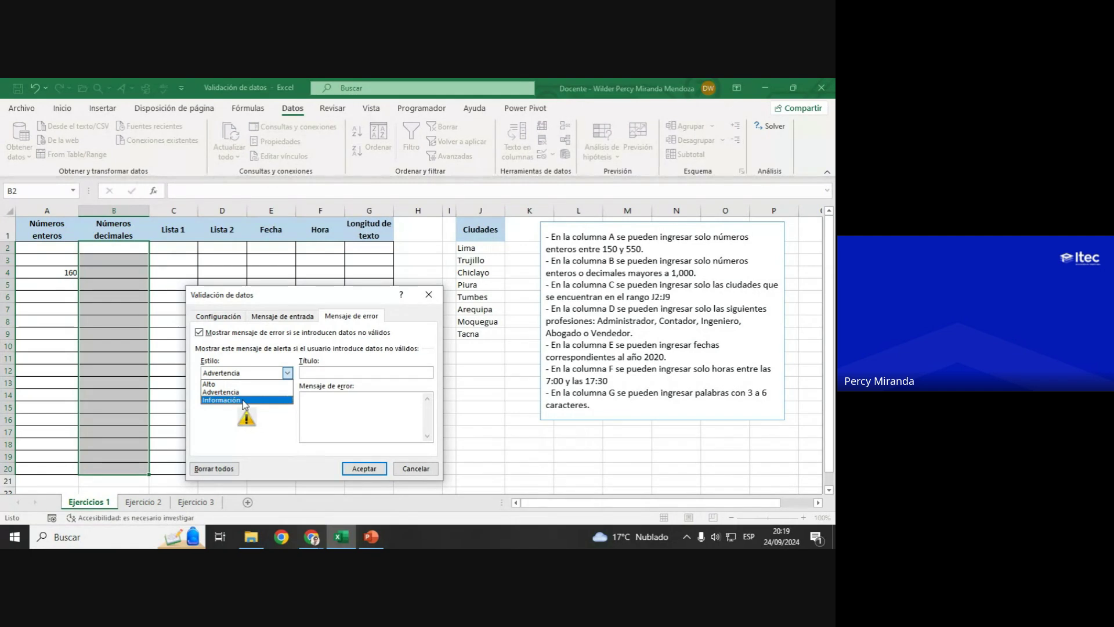
left_click(258, 398)
left_click(261, 375)
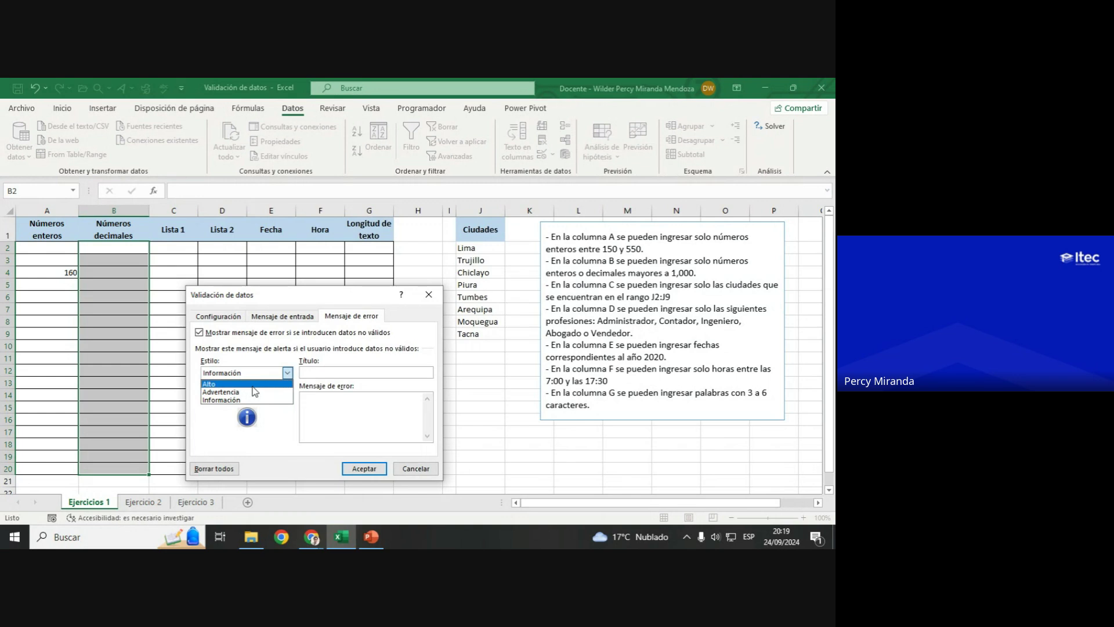
left_click(250, 383)
left_click(264, 373)
left_click(256, 384)
left_click(267, 373)
left_click(266, 373)
left_click(270, 373)
left_click(249, 392)
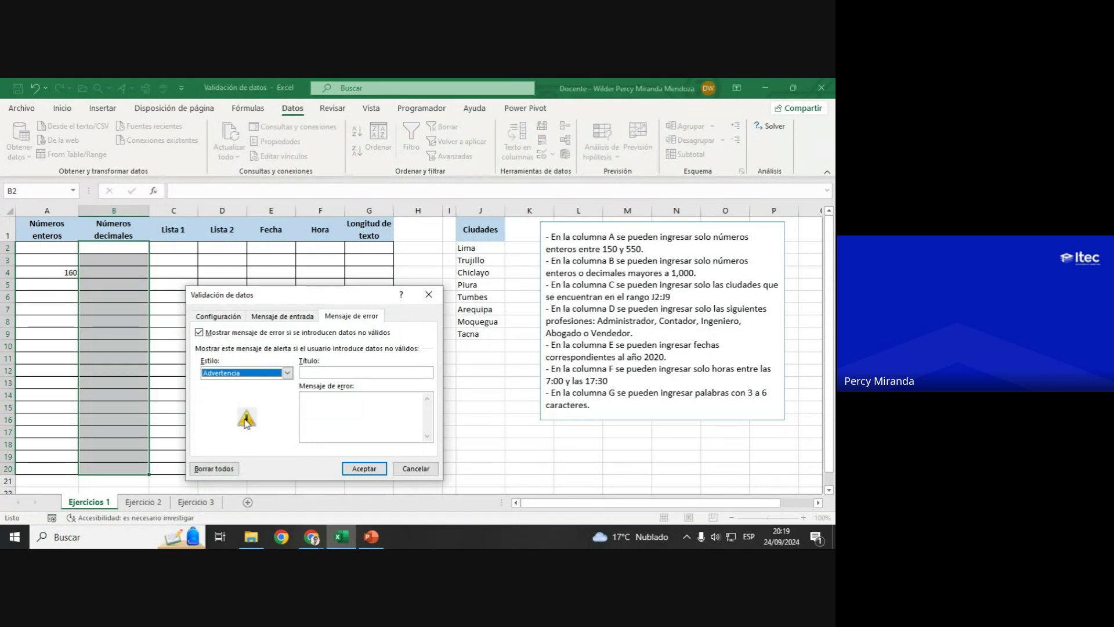
left_click(259, 373)
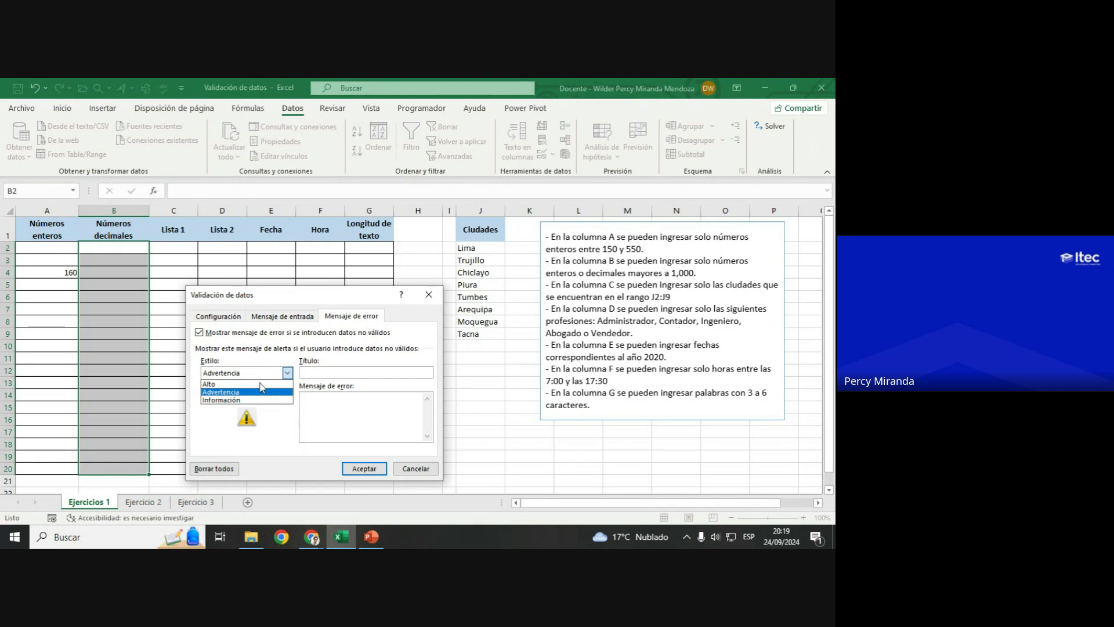
left_click(256, 397)
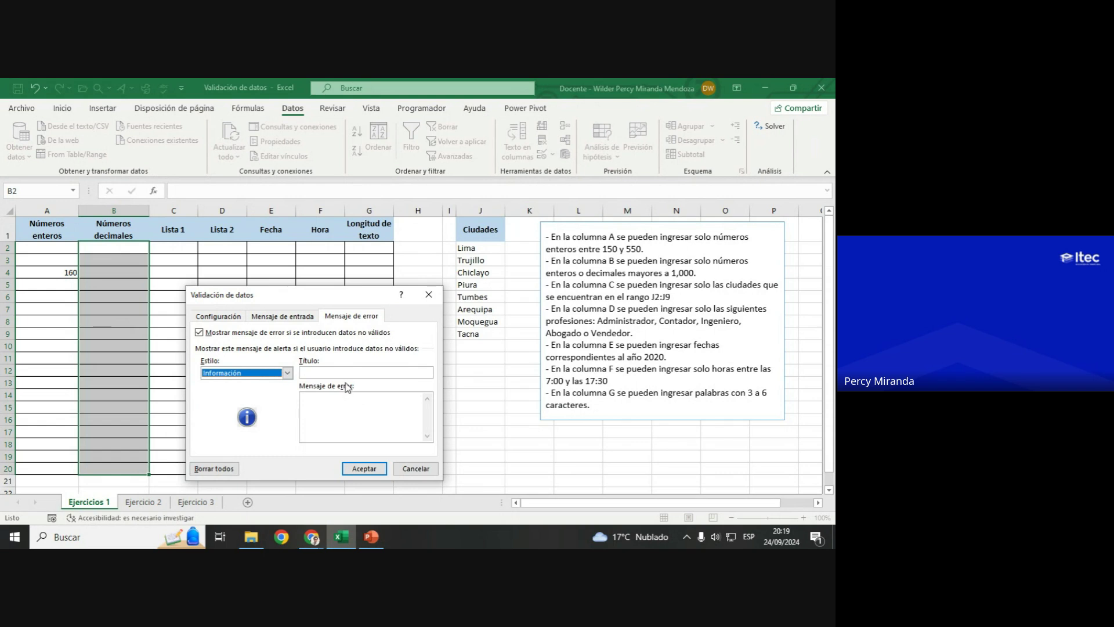
left_click(253, 373)
left_click(250, 381)
left_click(238, 373)
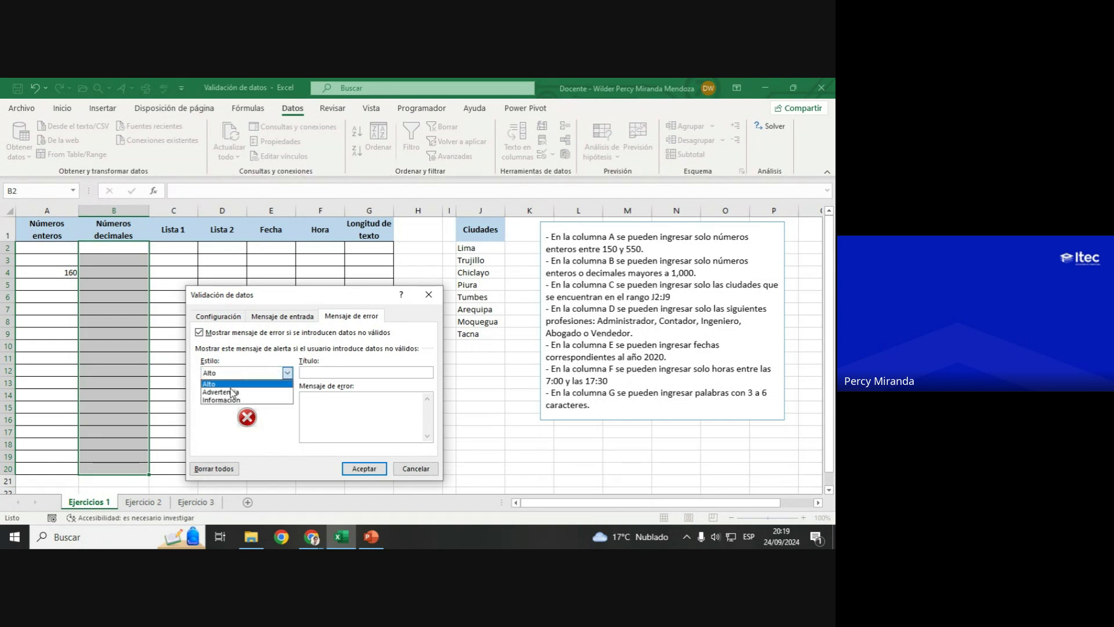
left_click(234, 387)
left_click(235, 375)
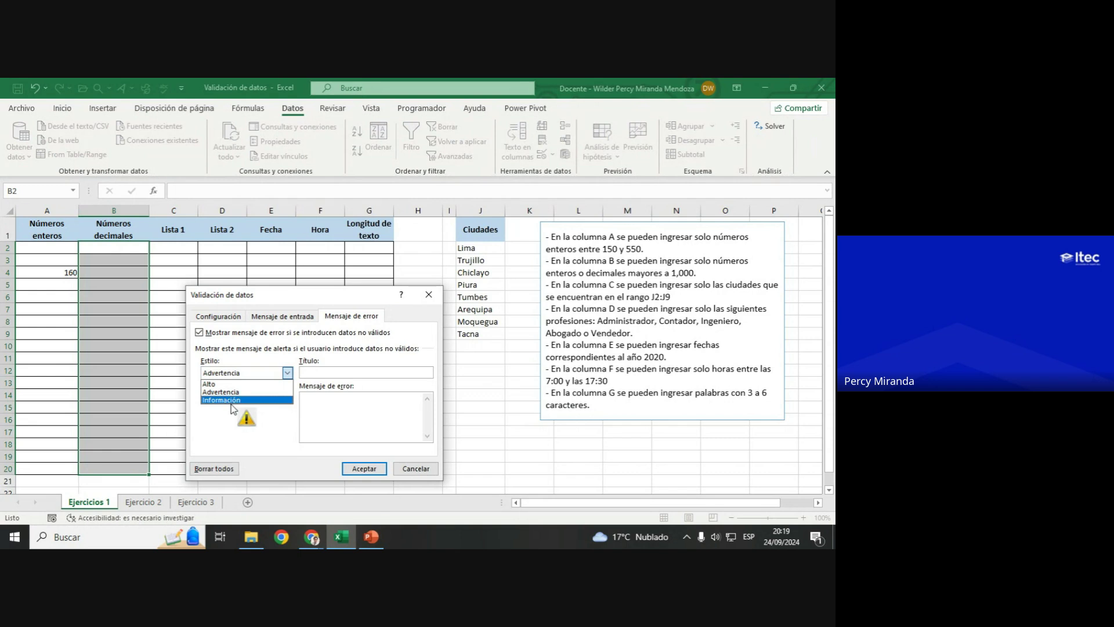
left_click(234, 400)
Step: Title the error alert 'Error' with the message 'Ingresaste mal el número'
left_click(317, 375)
type("Err")
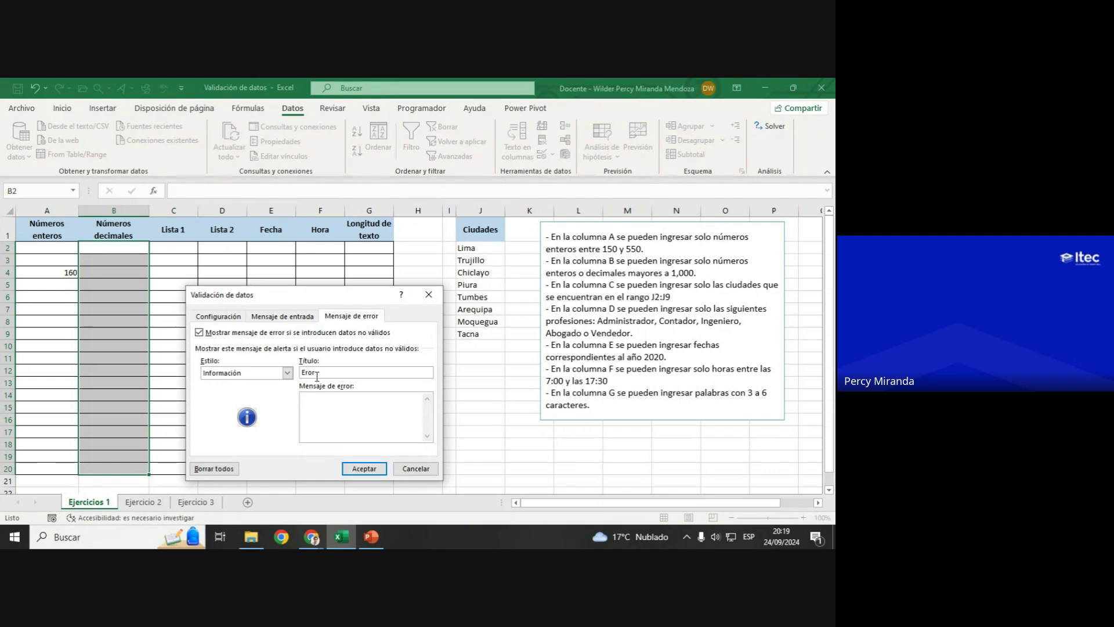
type("or")
left_click(340, 413)
type("gres")
type("aste mal el ")
type("val")
left_click_drag(346, 294, 344, 267)
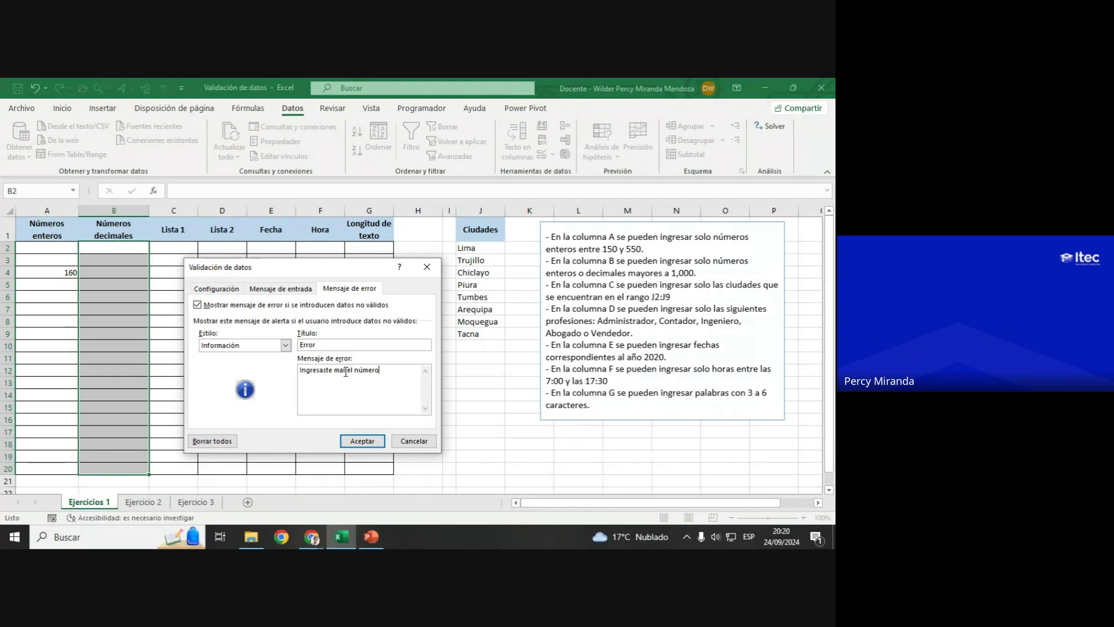
left_click(361, 441)
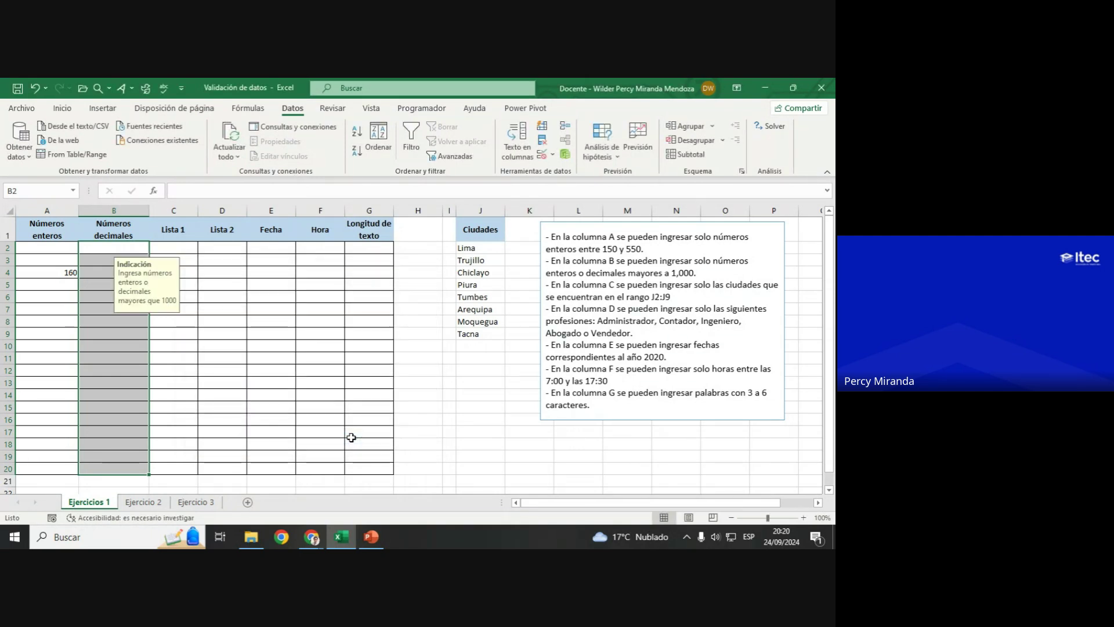
left_click(113, 314)
left_click(117, 398)
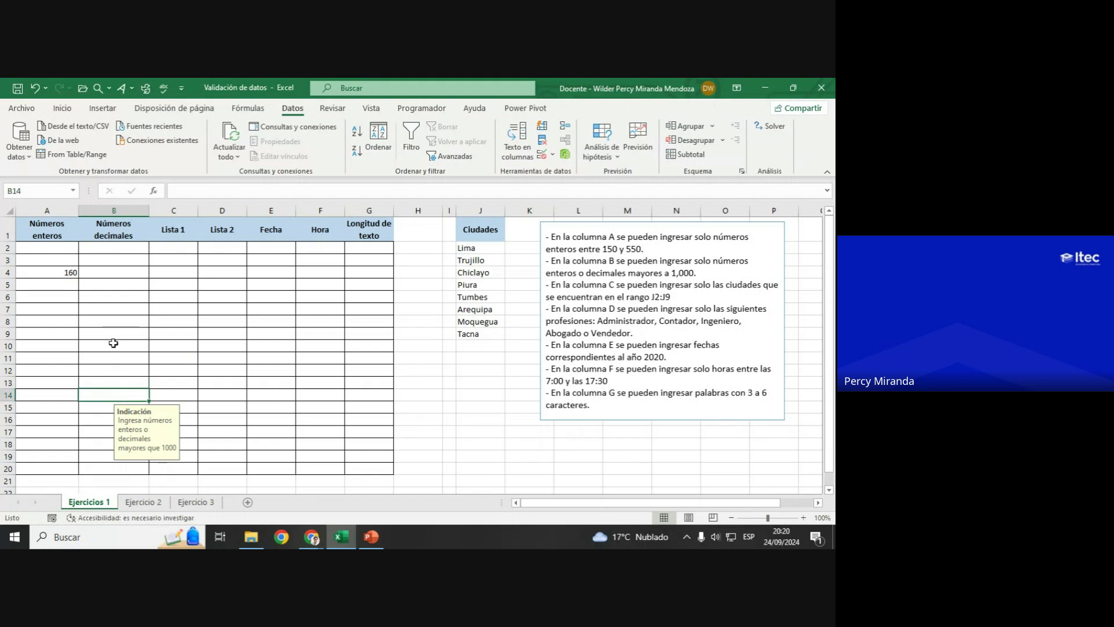
left_click(115, 342)
left_click(118, 286)
left_click(122, 259)
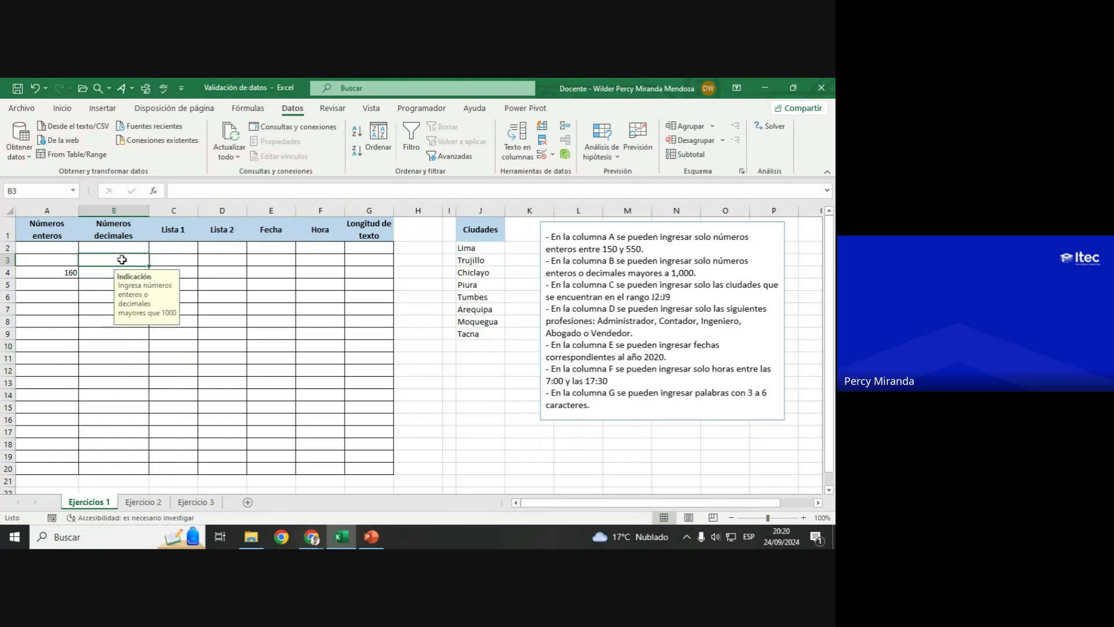
left_click(107, 299)
left_click(104, 346)
left_click(108, 297)
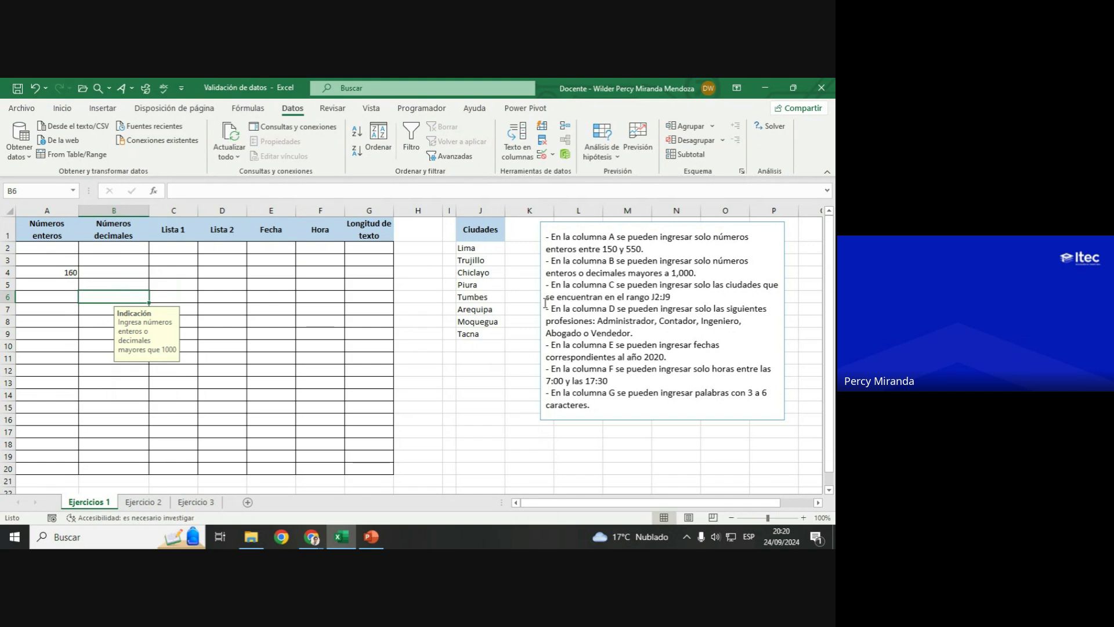
left_click(467, 354)
left_click(479, 309)
left_click(521, 308)
left_click(514, 357)
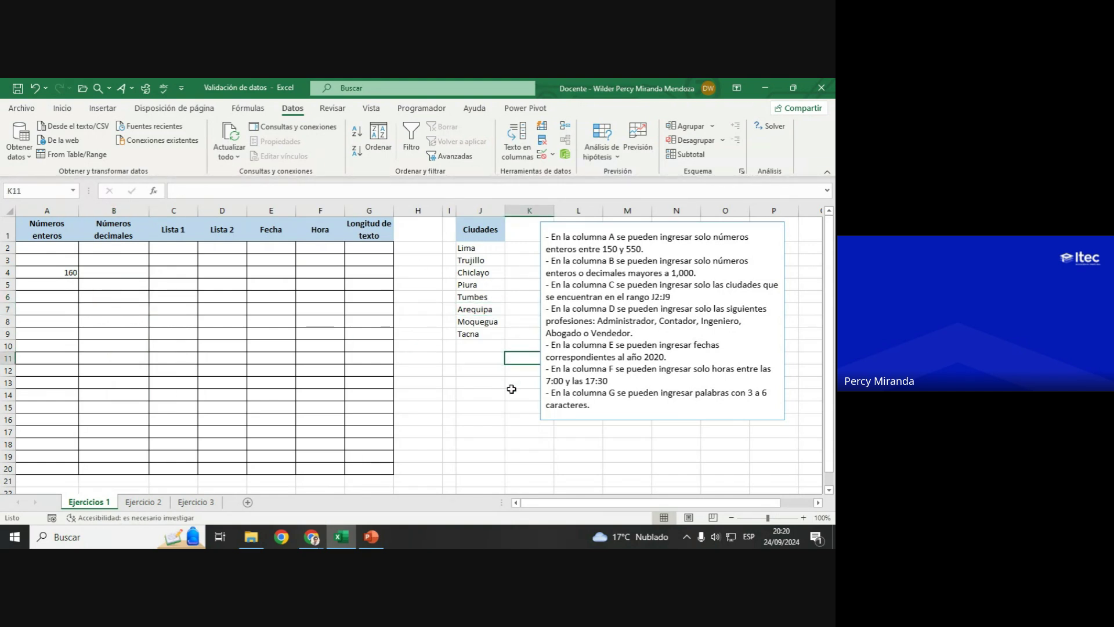
left_click(509, 425)
left_click(128, 256)
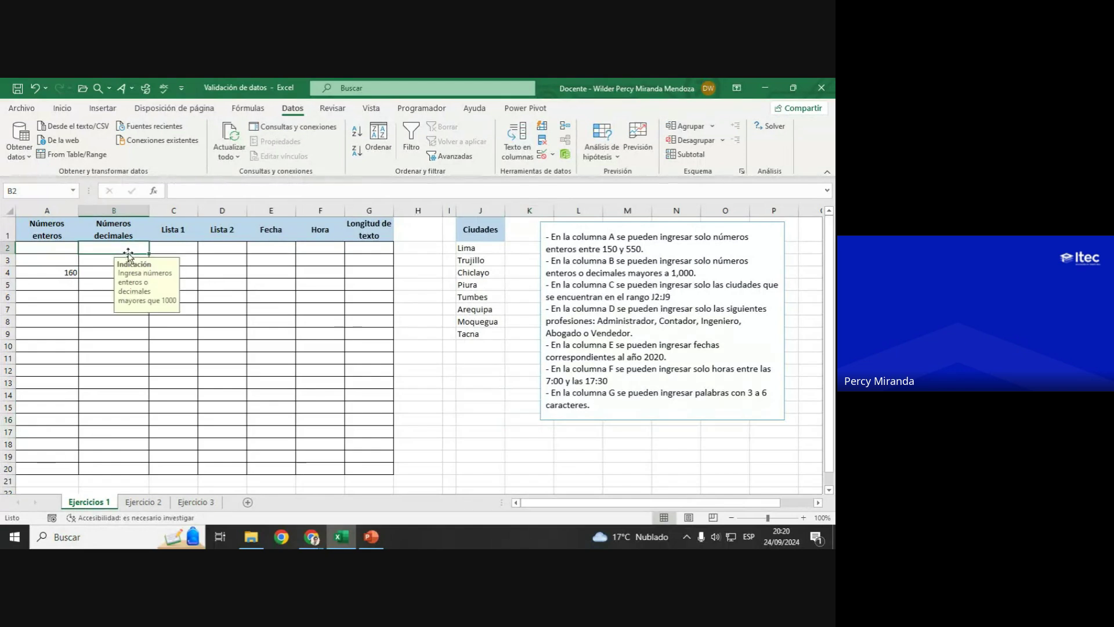
left_click(113, 320)
left_click(117, 287)
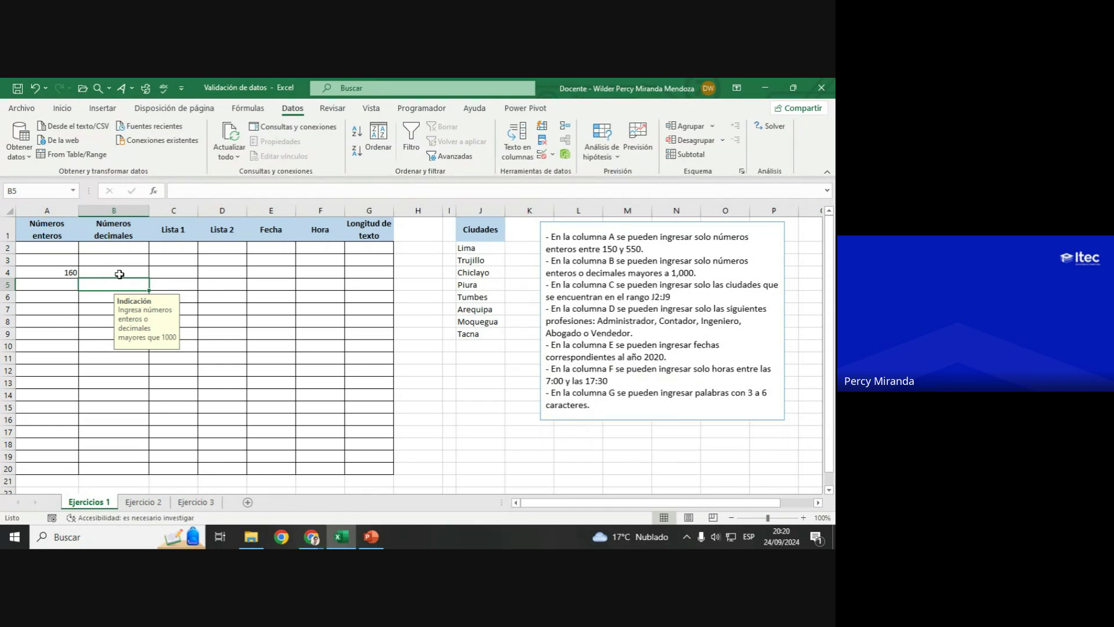
type("500")
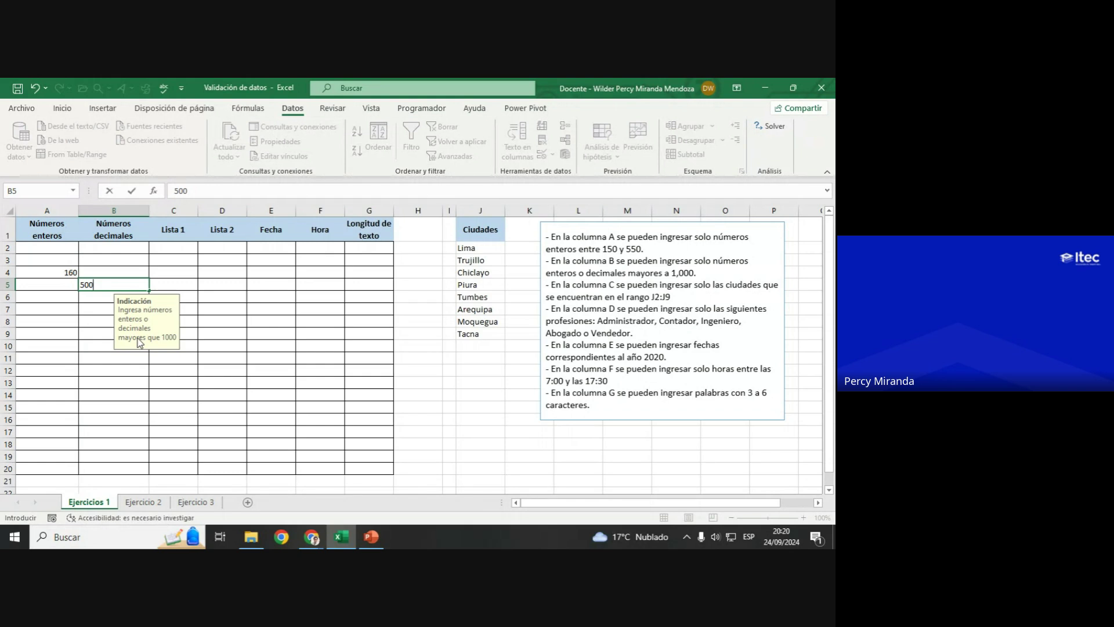
key("Return")
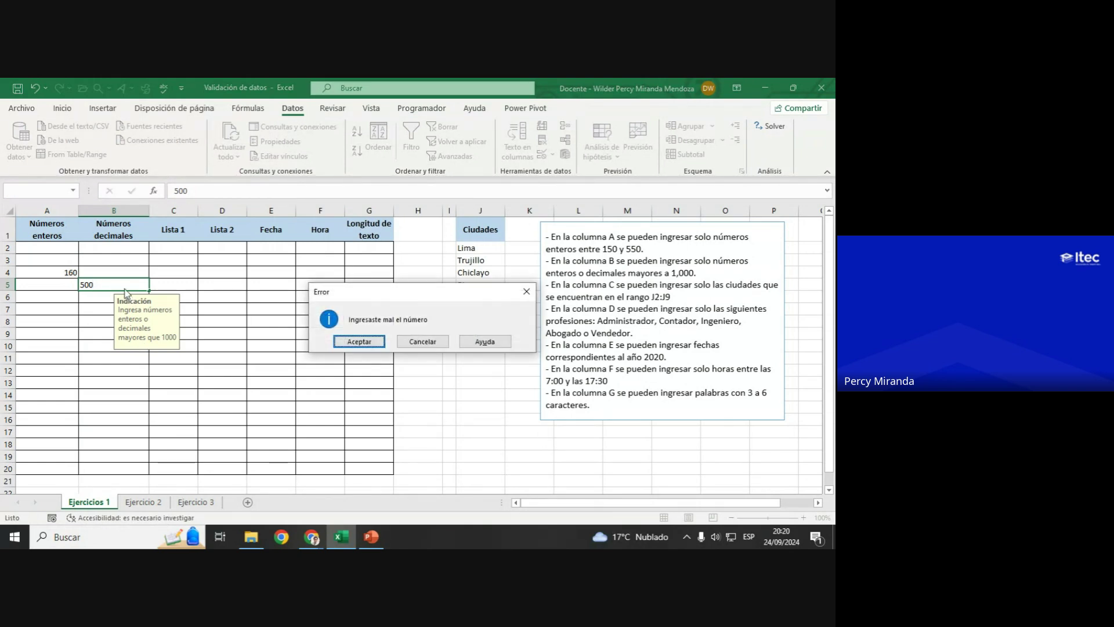
left_click_drag(366, 292, 300, 290)
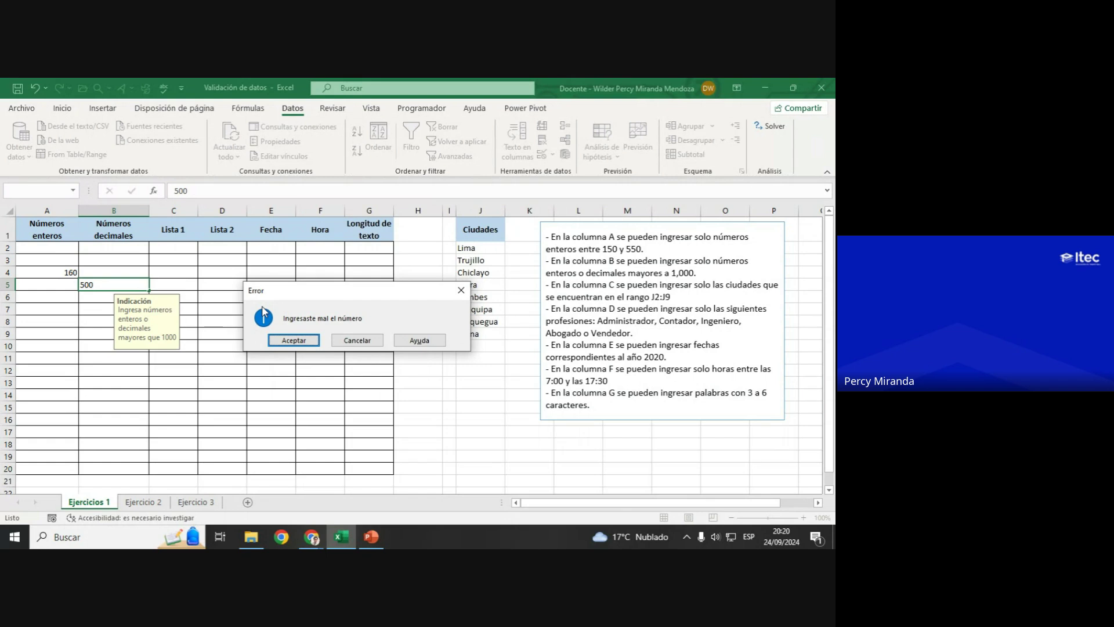
left_click(294, 340)
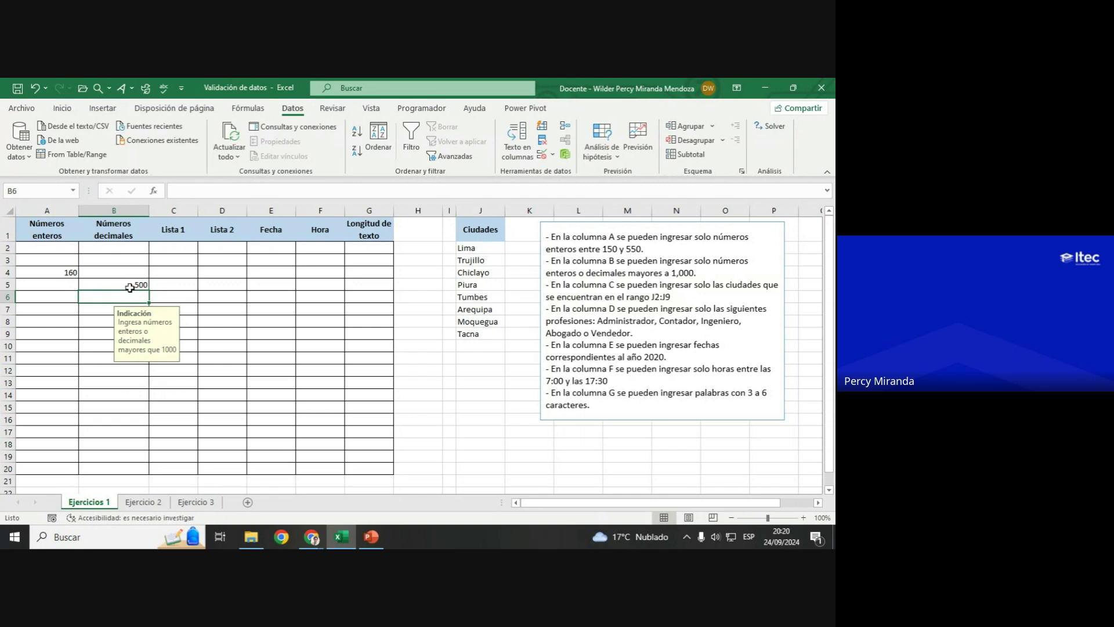
left_click(130, 285)
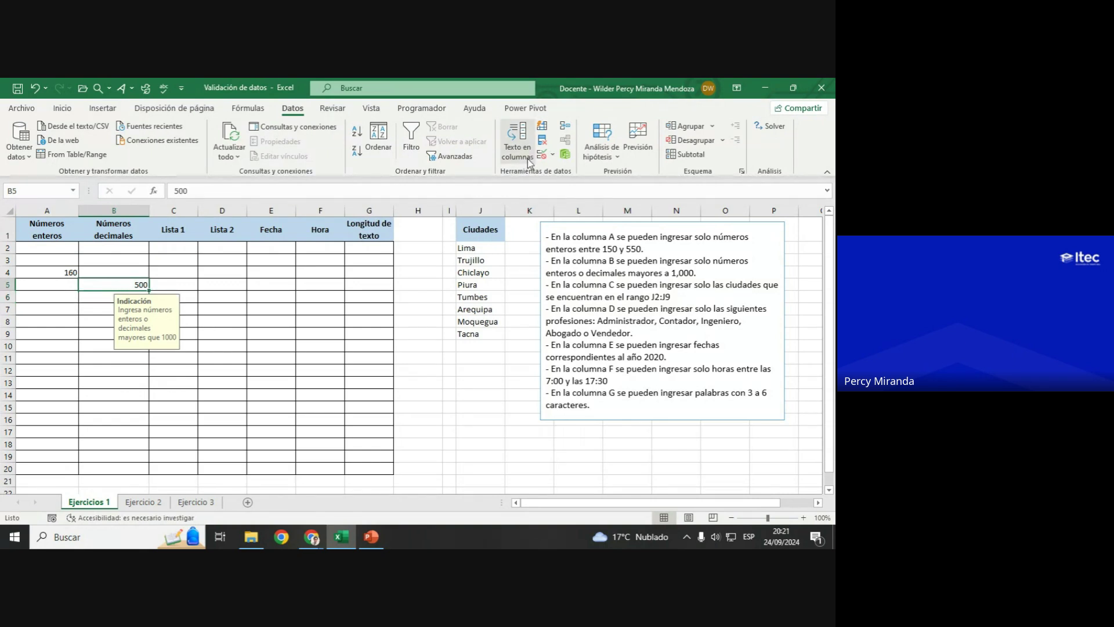
Step: Clear 500 from B5 and switch column B's error alert style to Alto
key("Delete")
left_click_drag(129, 246, 110, 464)
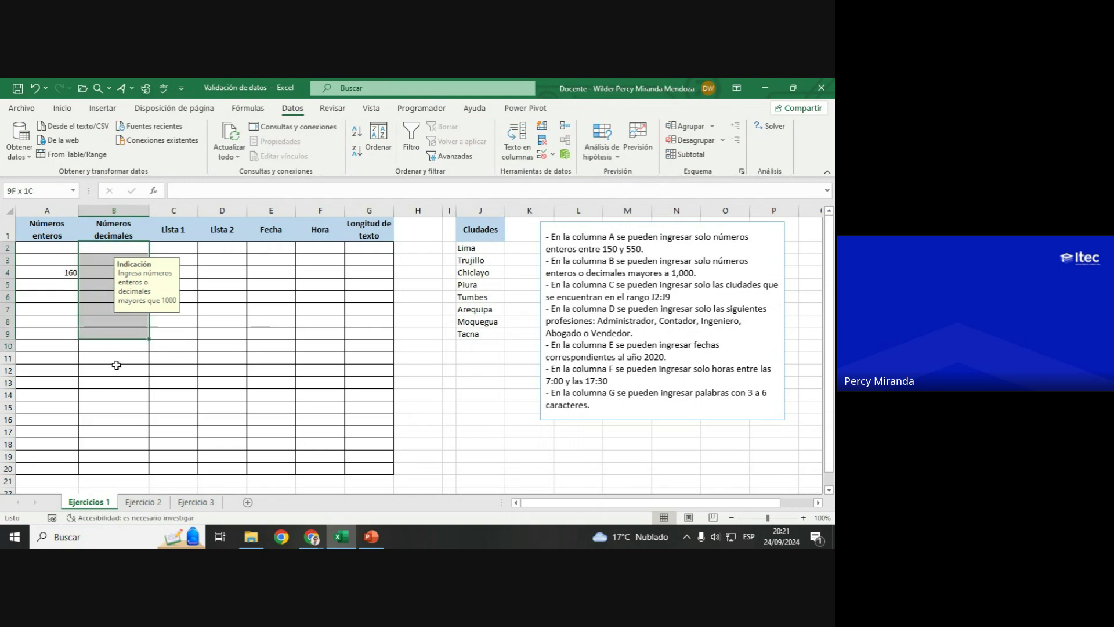
left_click(541, 154)
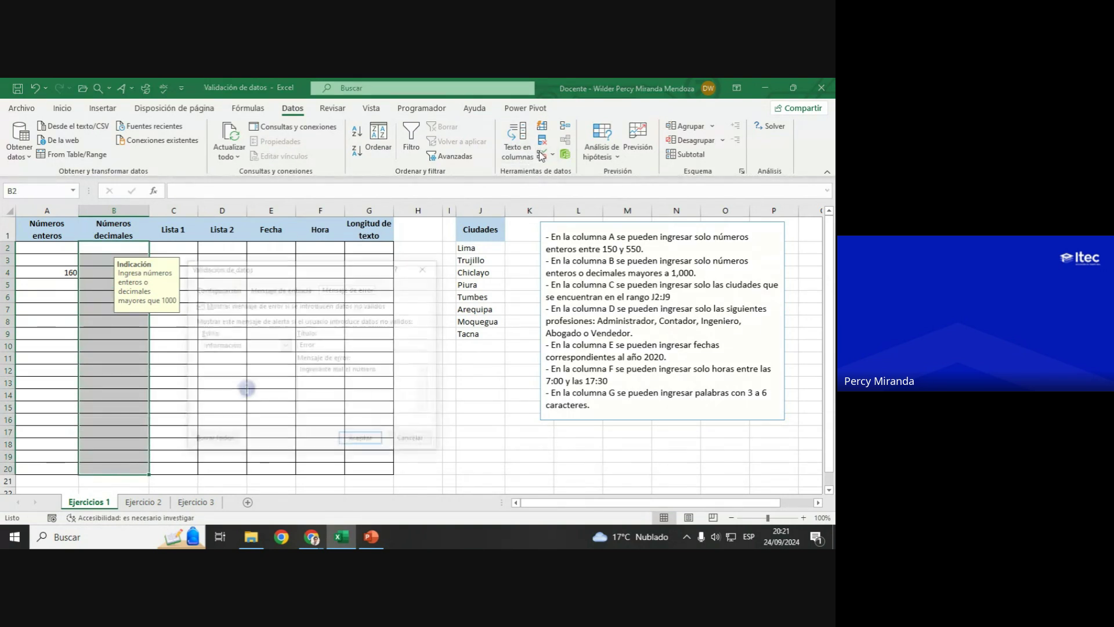
mouse_move(350, 267)
left_mouse_down()
mouse_move(675, 267)
mouse_move(594, 275)
left_mouse_up()
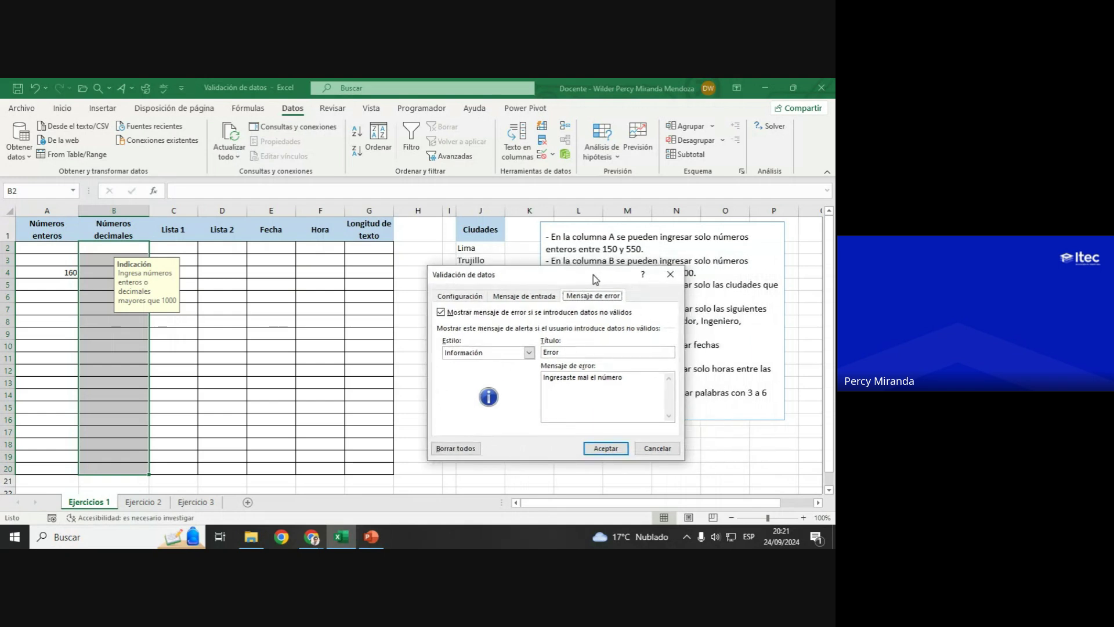
left_click(518, 351)
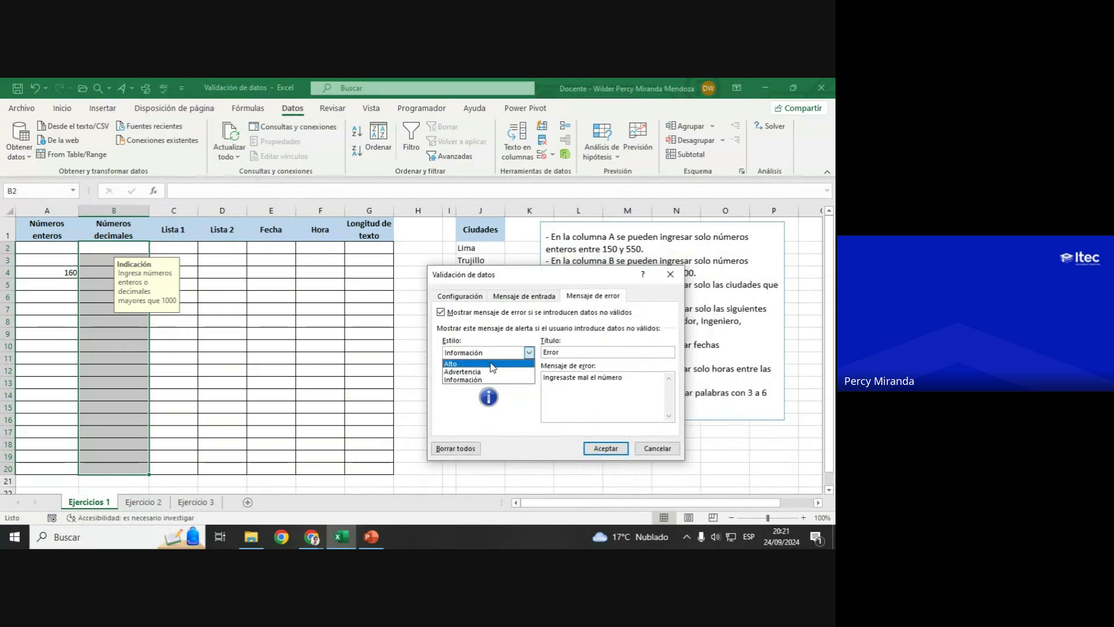
left_click(490, 362)
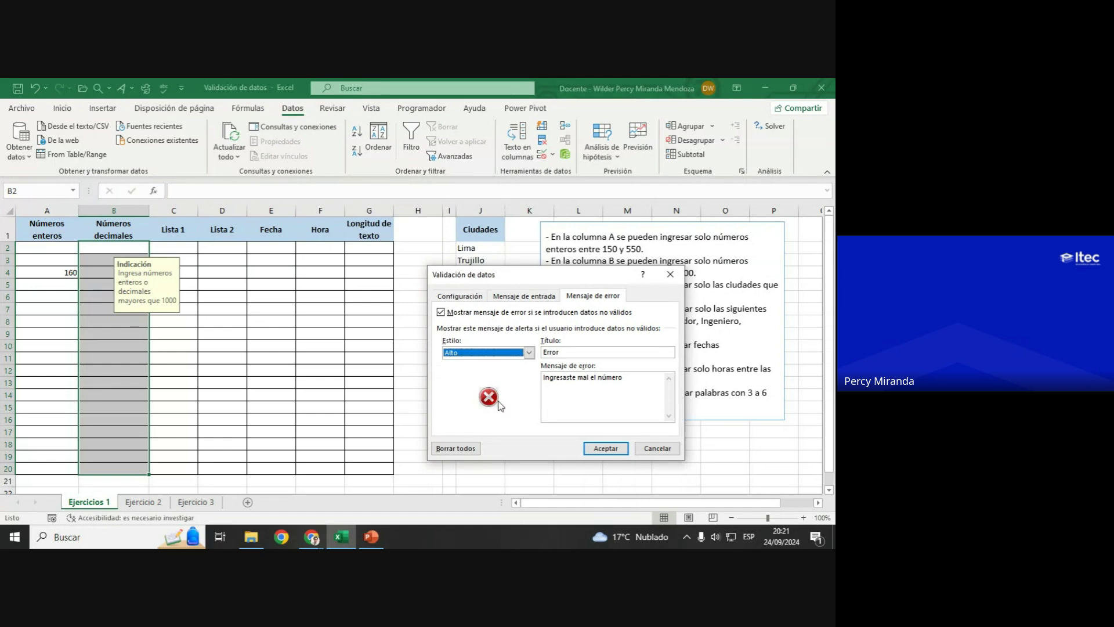
Step: Accept the Alto style, then test B5 with values up to 1000, which are rejected
left_click(605, 448)
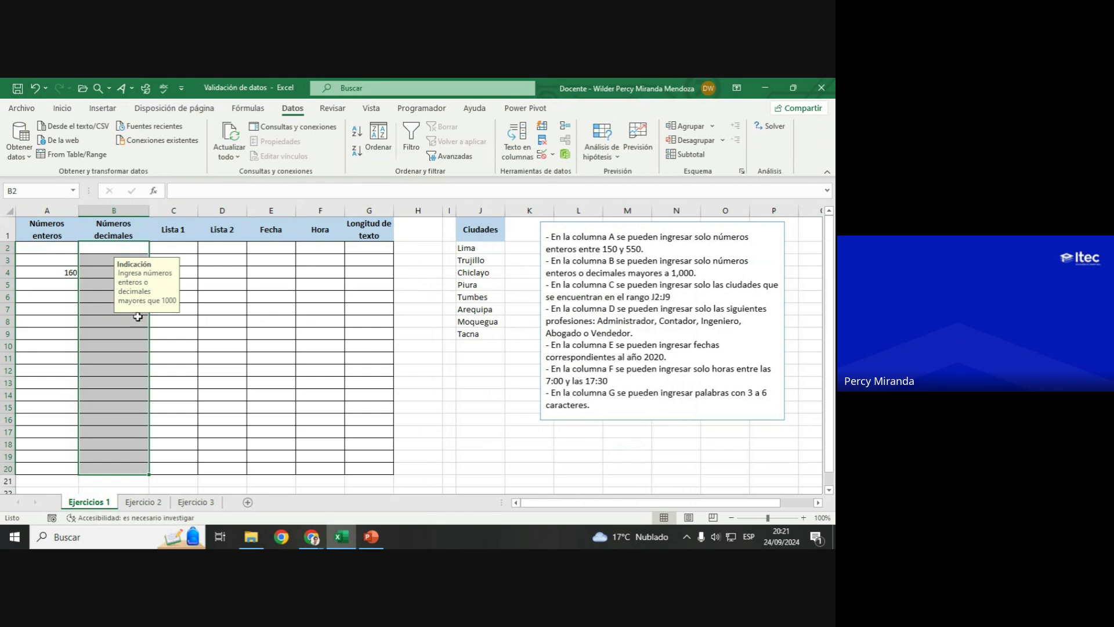
type("500")
left_click(94, 347)
left_click(124, 285)
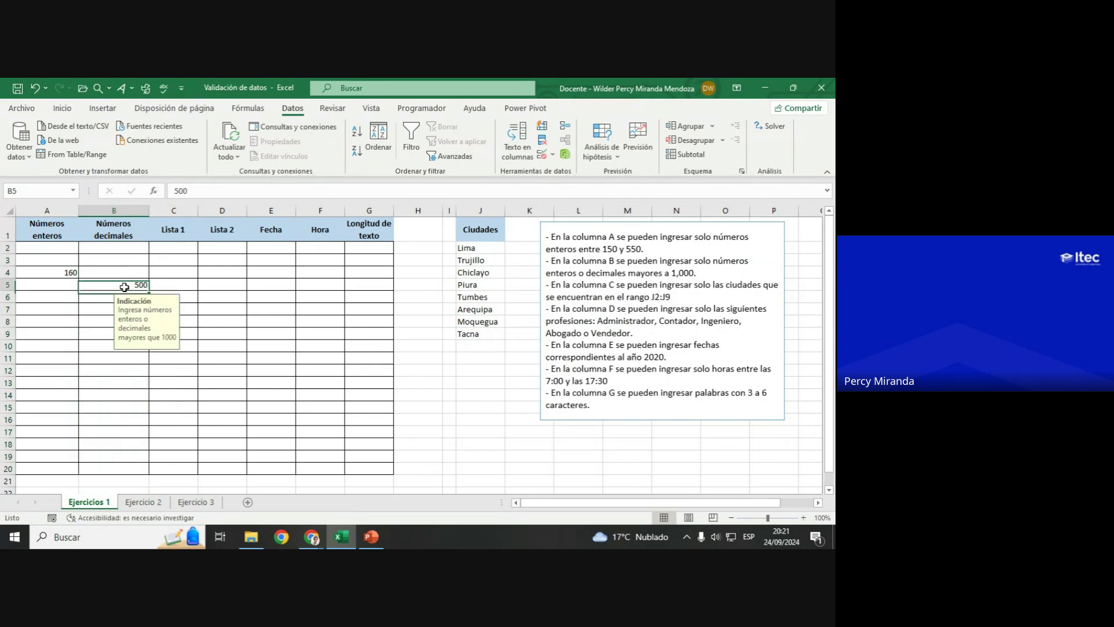
key("Delete")
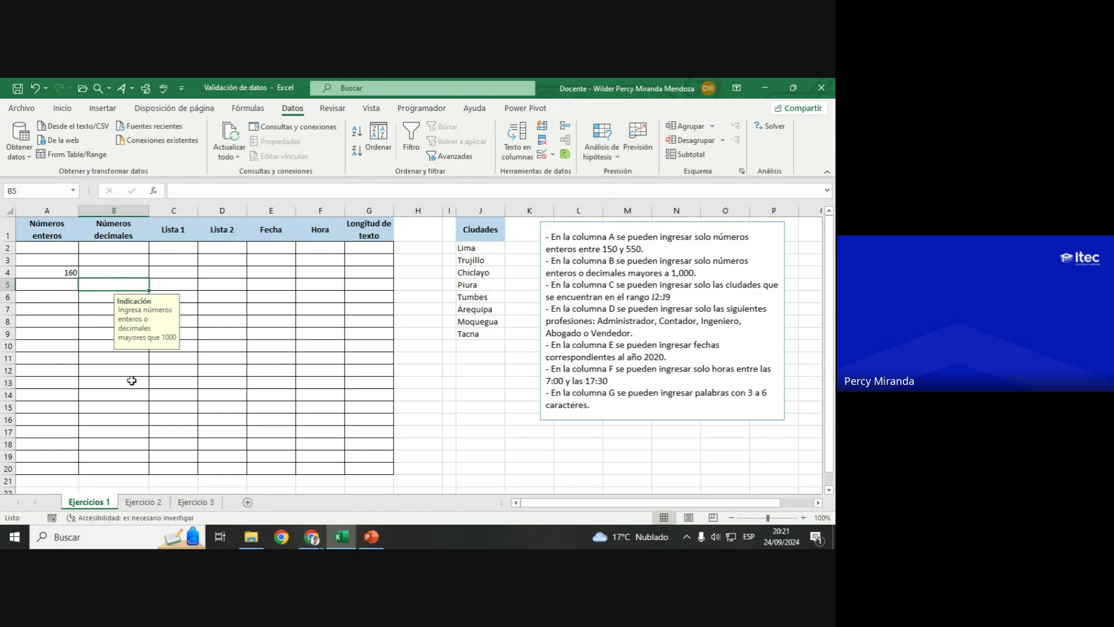
type("500")
key("Return")
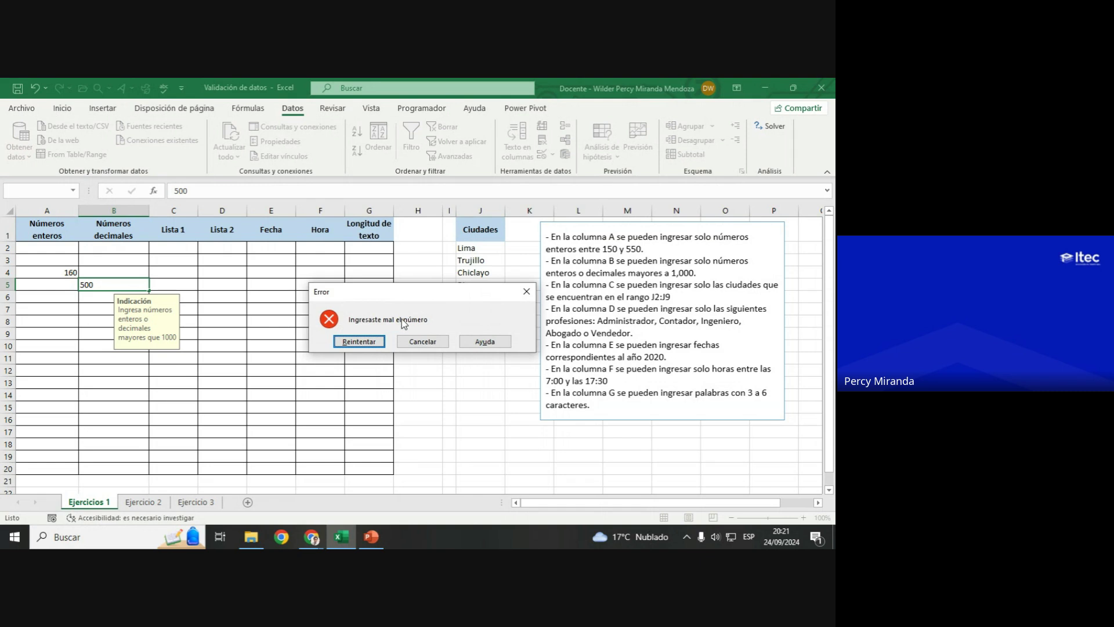
left_click(359, 342)
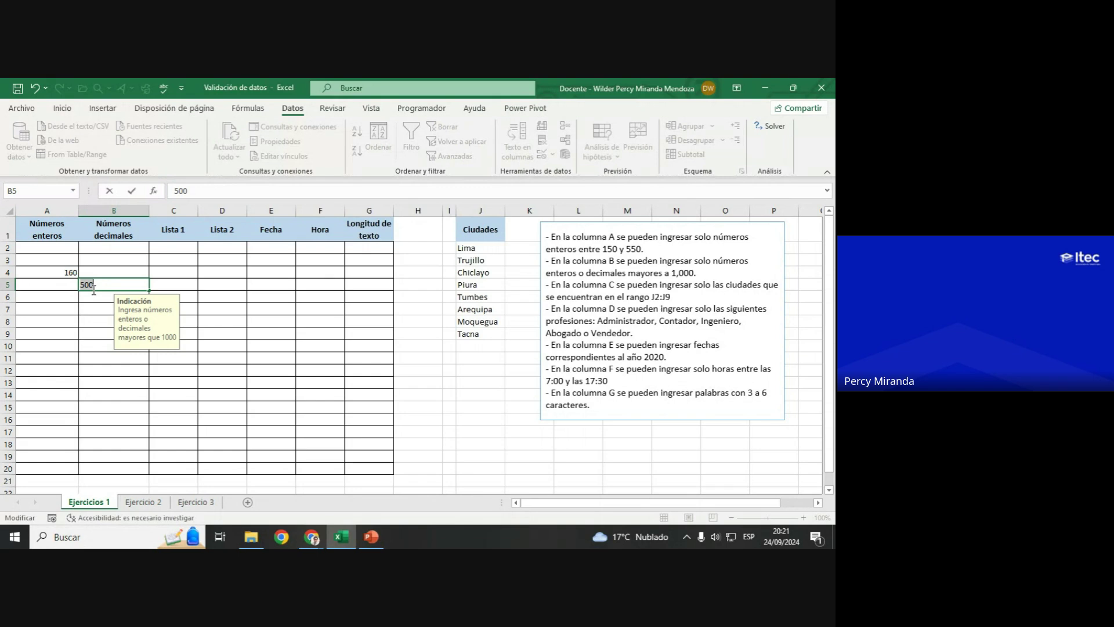
type("100")
key("BackSpace")
key("Return")
Step: Correct B5 to 1001 so the greater-than-1000 rule accepts it
left_click(359, 342)
left_click(119, 288)
key("BackSpace")
type("1")
key("Return")
left_click(116, 286)
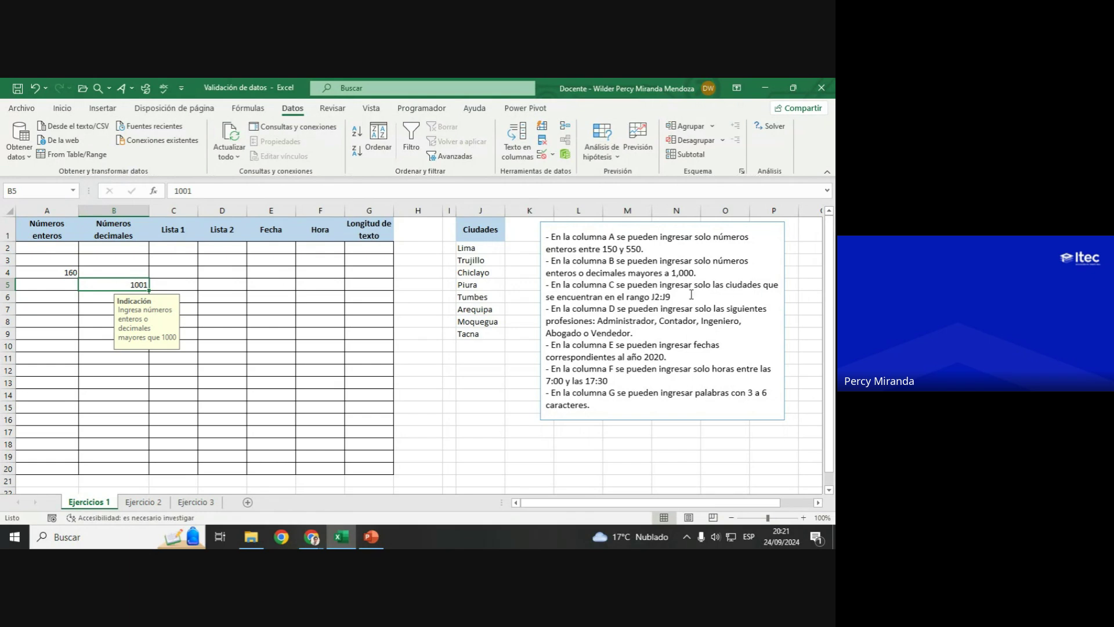
left_click(131, 407)
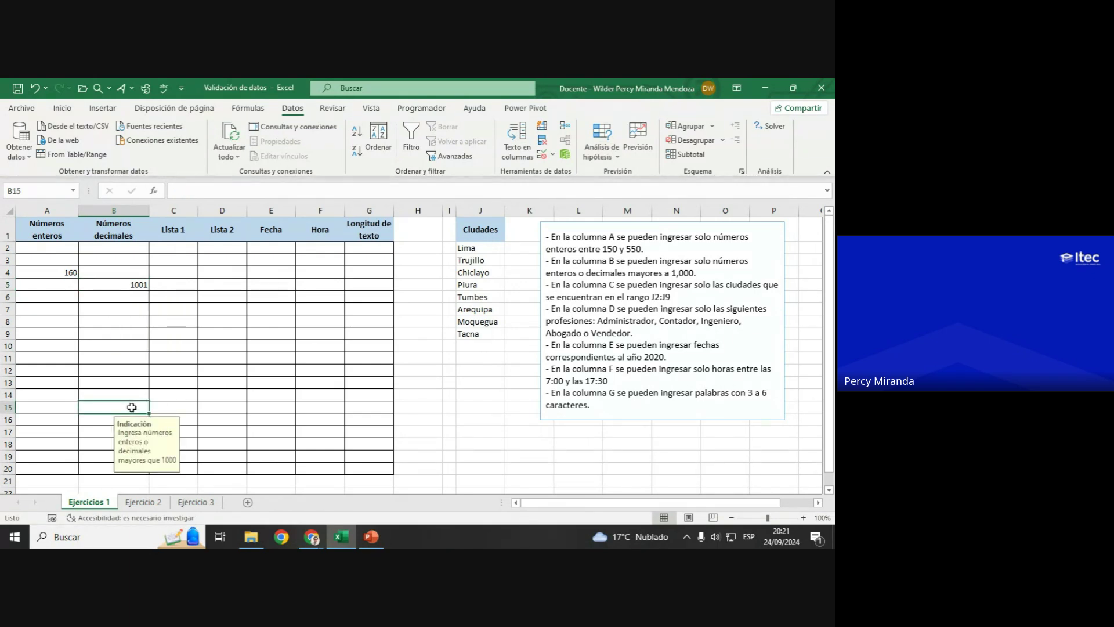
left_click(130, 370)
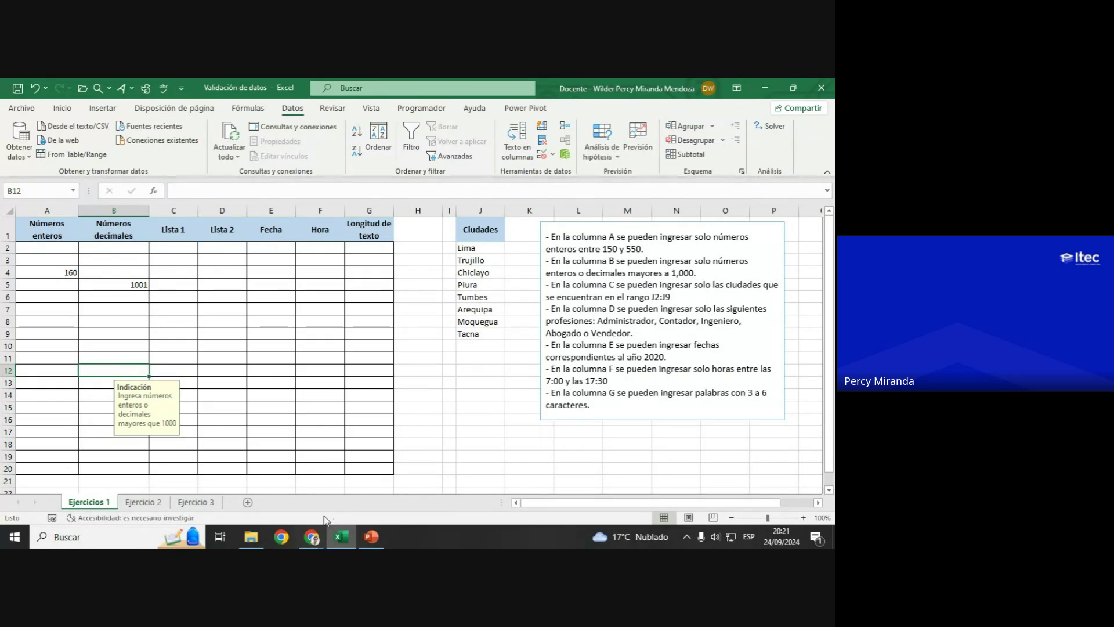
Step: Switch to the Google Meet call window in Chrome
mouse_move(312, 538)
left_click(287, 492)
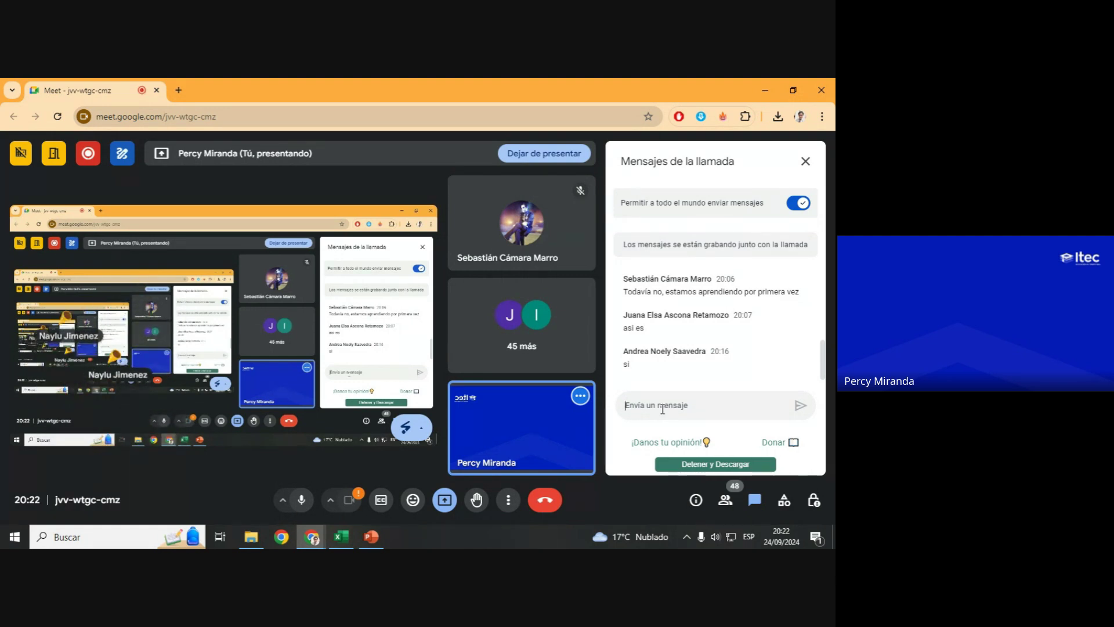
Step: Switch back to the Excel workbook and select C2:C20 under the Lista 1 heading
left_click(341, 537)
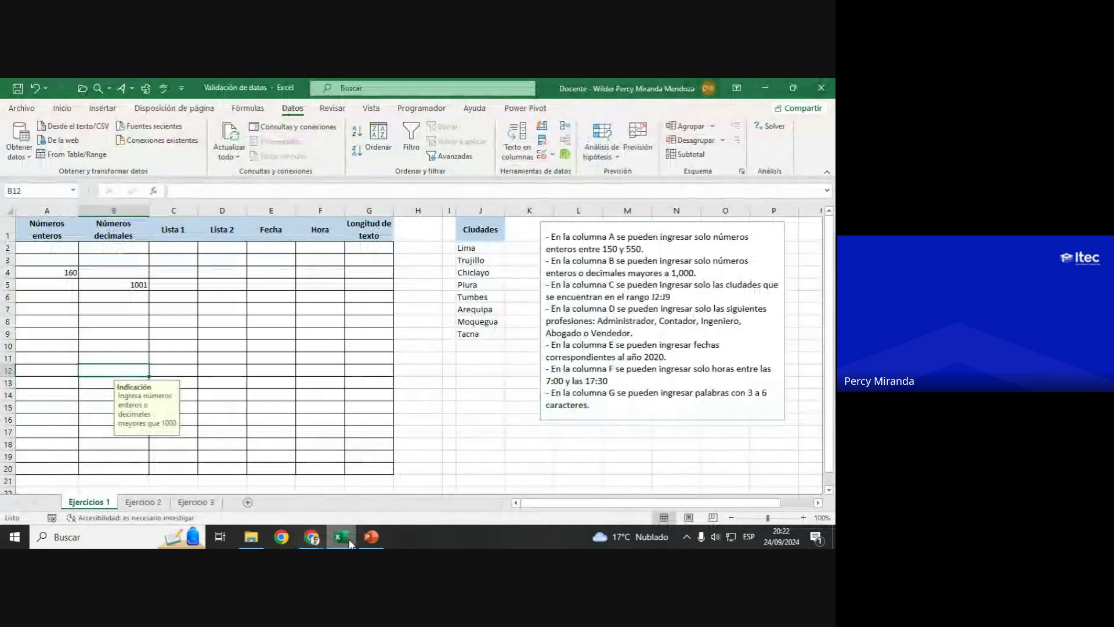
left_click(190, 248)
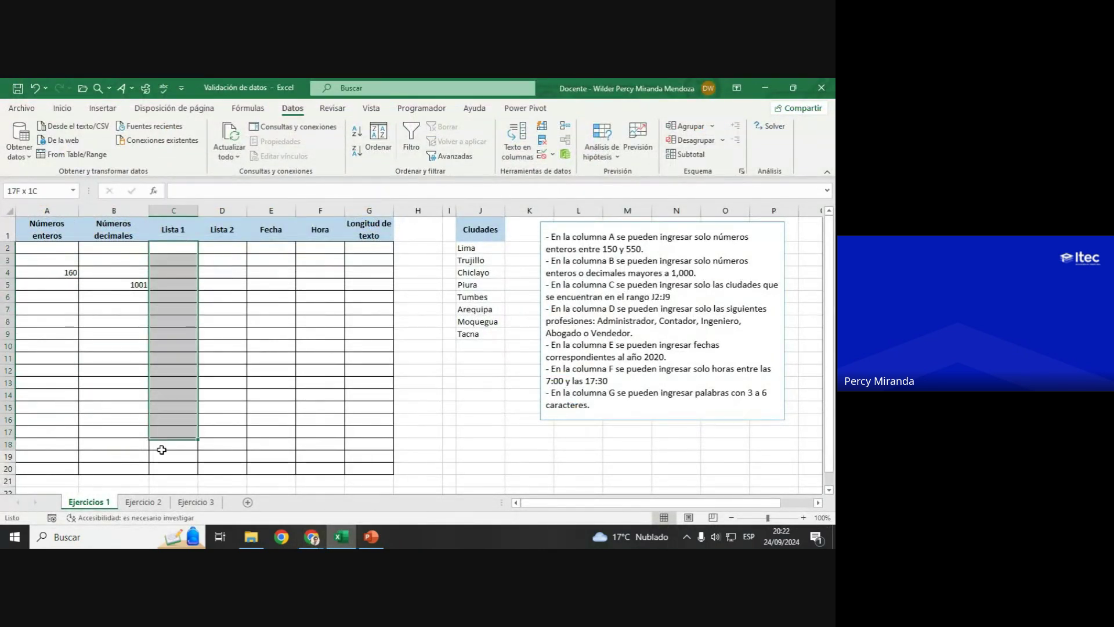
left_click_drag(186, 263, 160, 467)
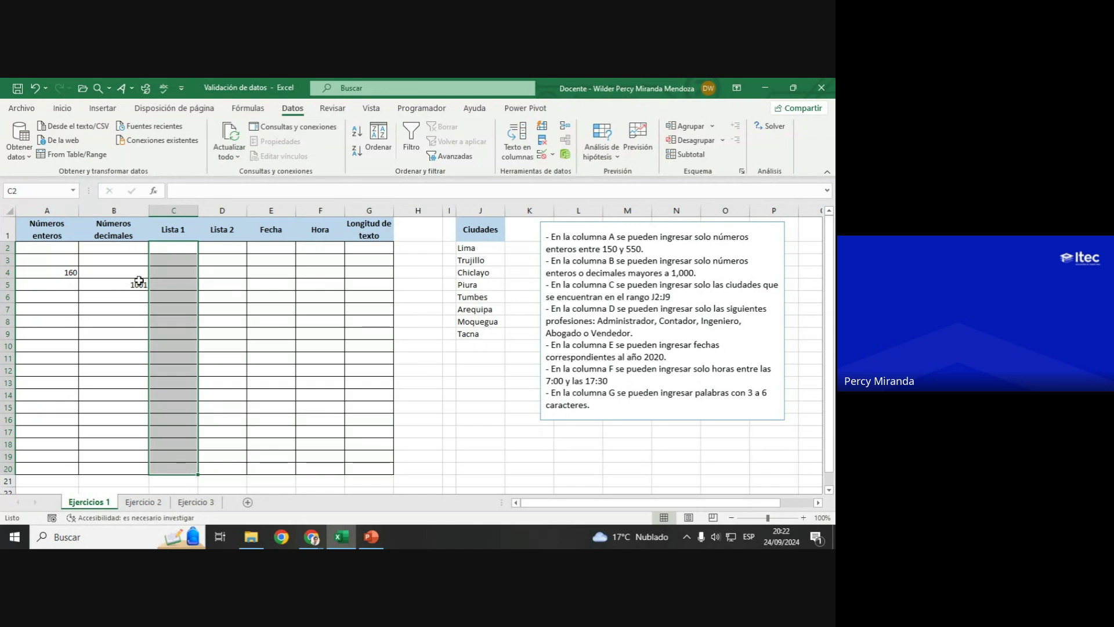
left_click_drag(172, 247, 173, 468)
Step: Add a Lista validation rule to C2:C20 with the Ciudades range $J$2:$J$9 as source
left_click(543, 155)
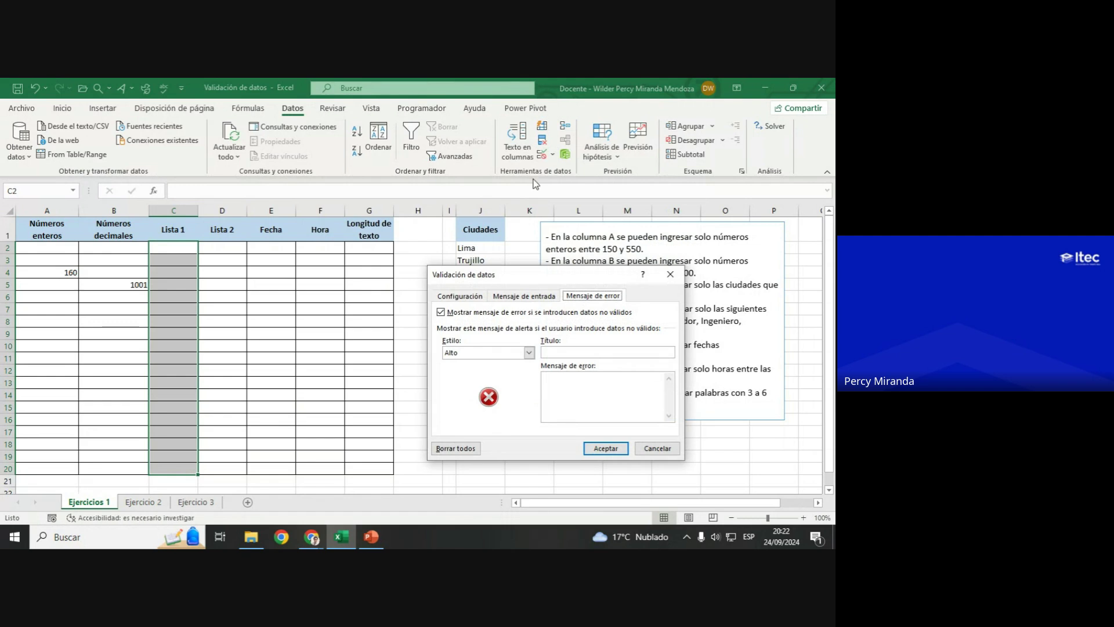
left_click(468, 297)
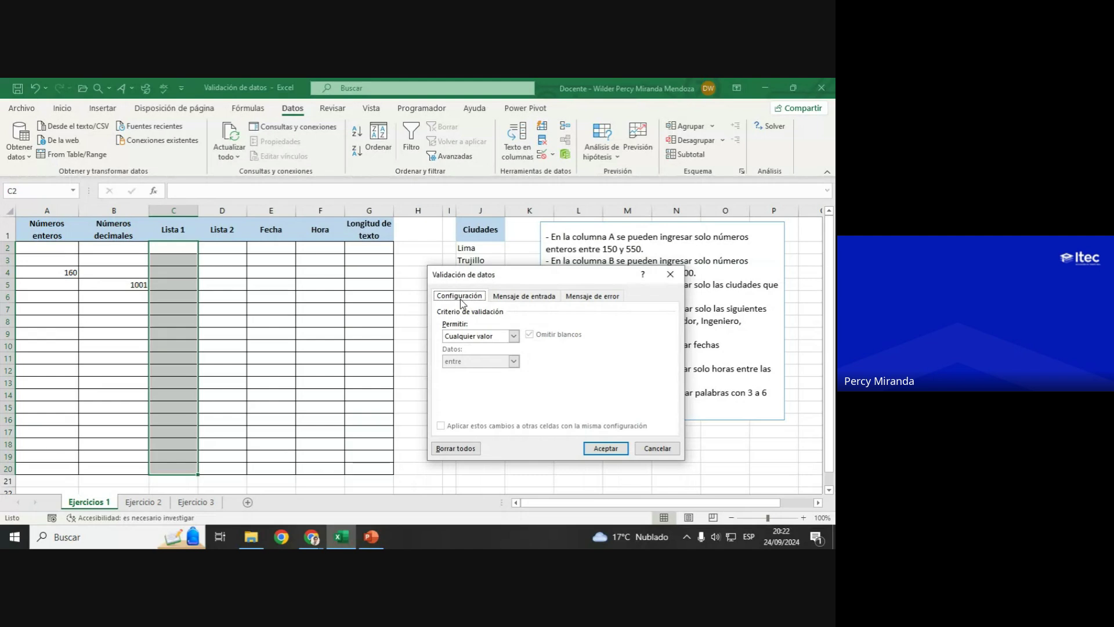
left_click(484, 338)
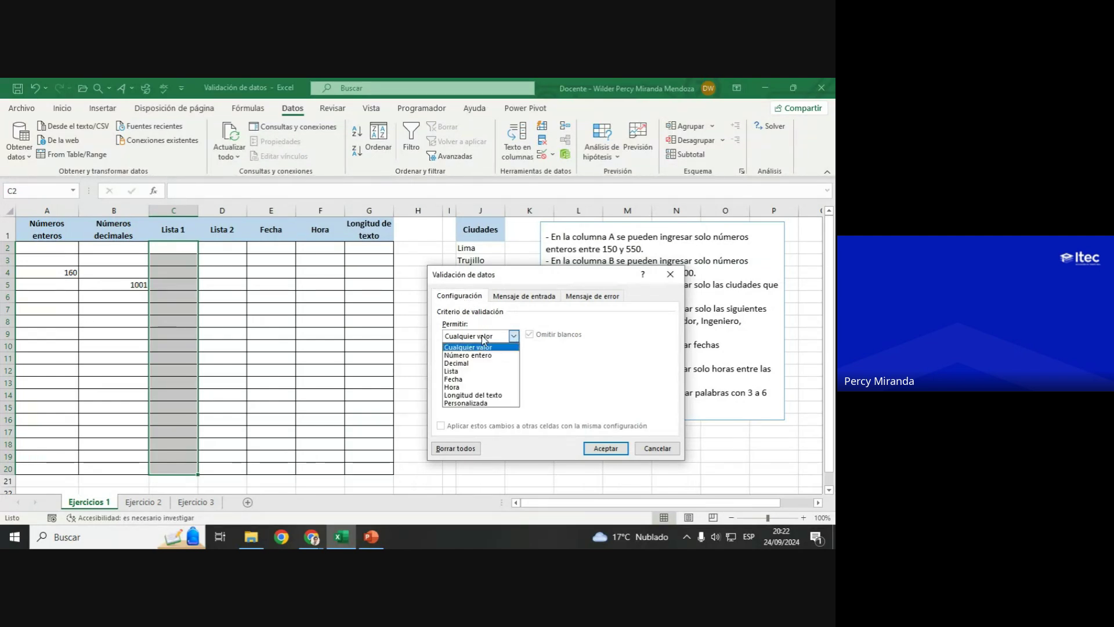
left_click(459, 371)
left_click_drag(524, 273, 659, 227)
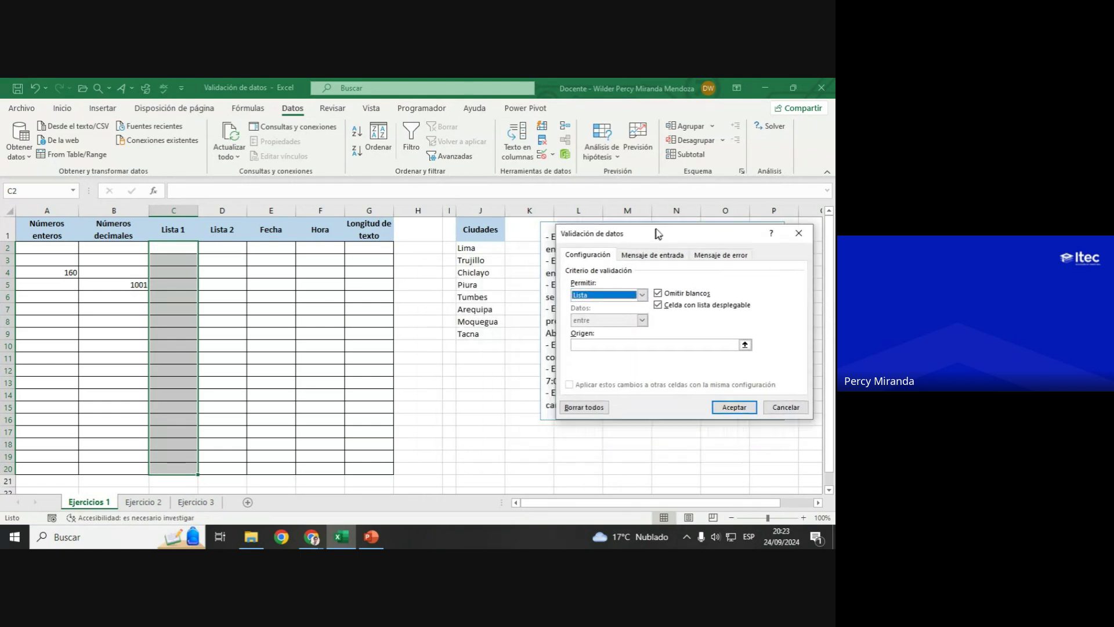
left_click(595, 341)
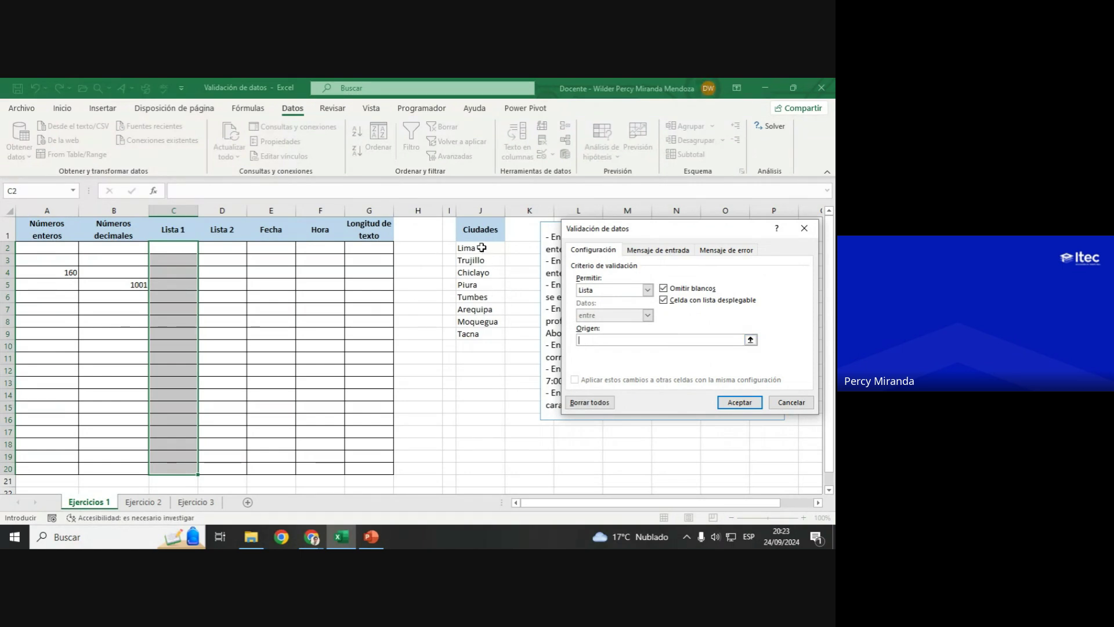
left_click_drag(481, 248, 469, 334)
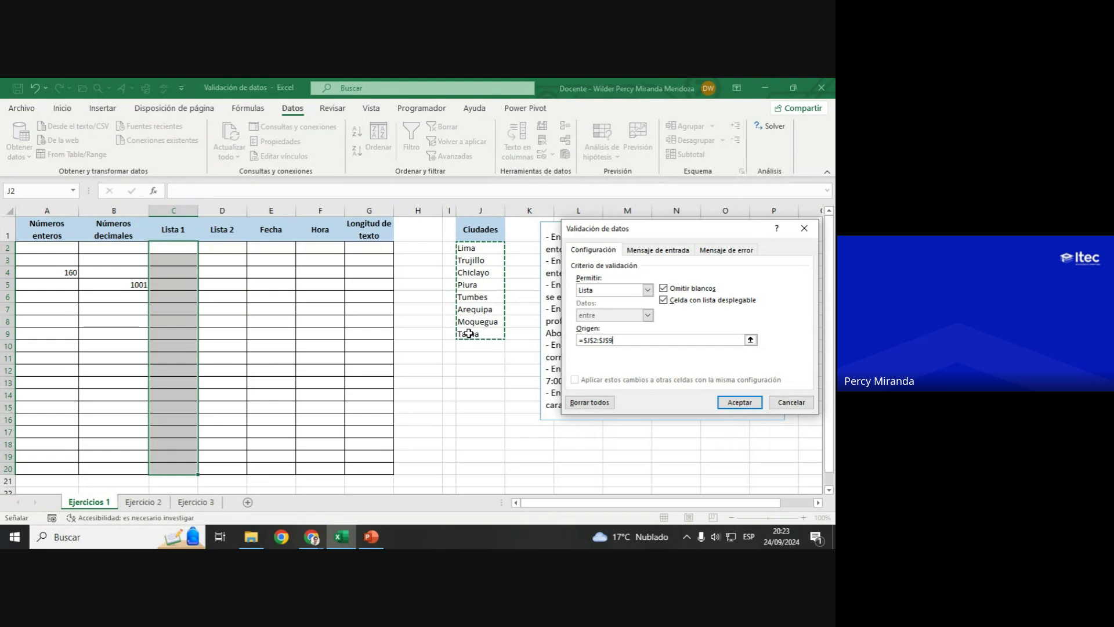
left_click(745, 402)
Step: Pick Chiclayo for C2 and Arequipa for C6 from their city drop-downs
left_click(175, 275)
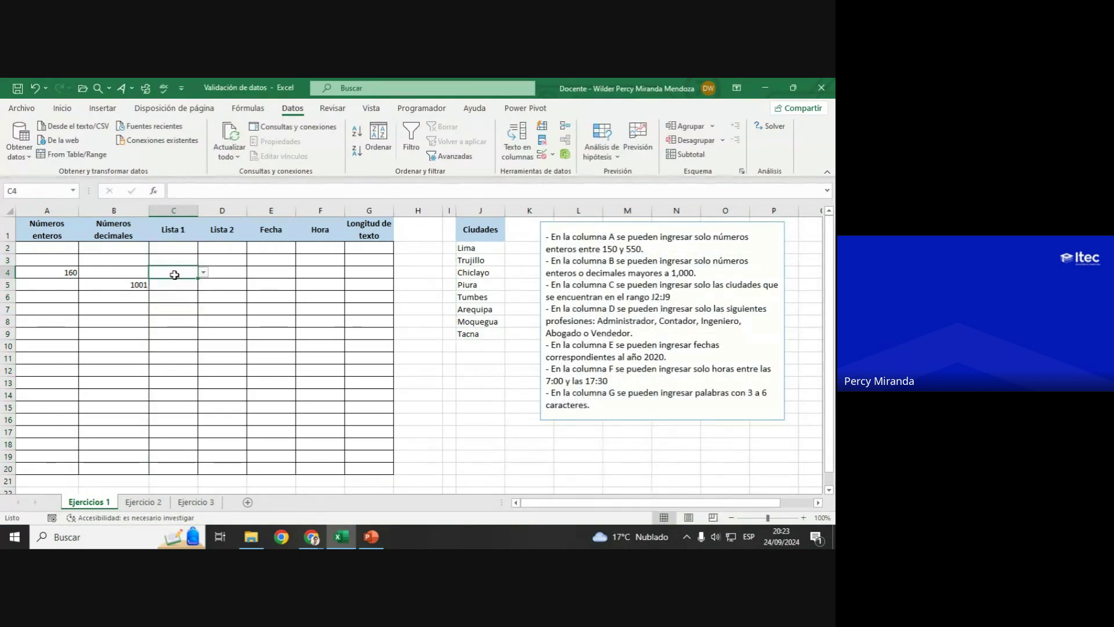
left_click(193, 248)
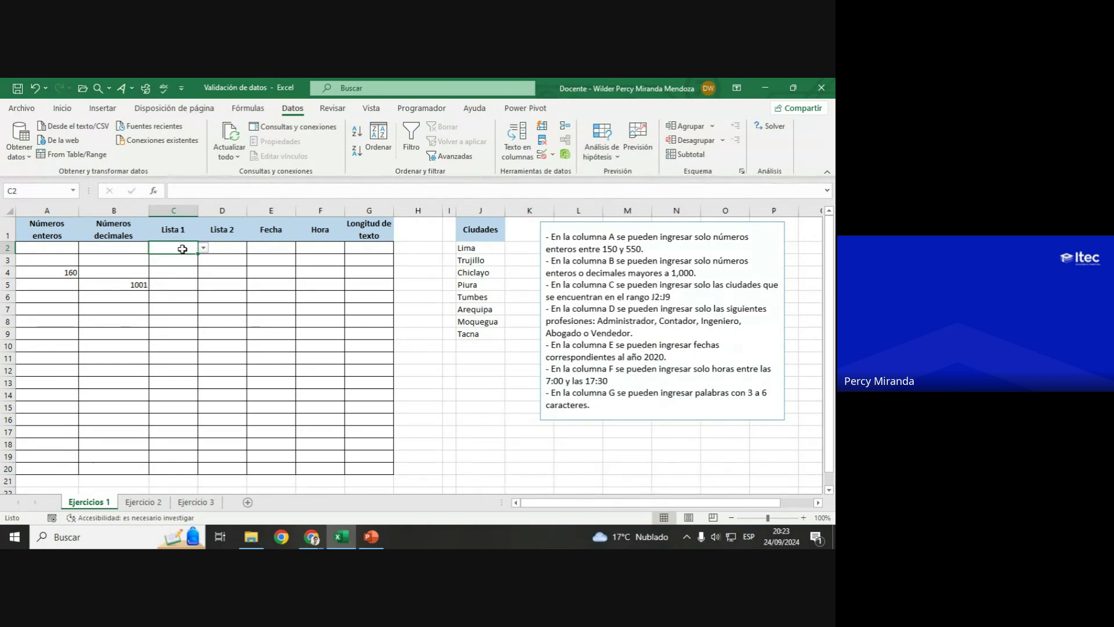
left_click(204, 250)
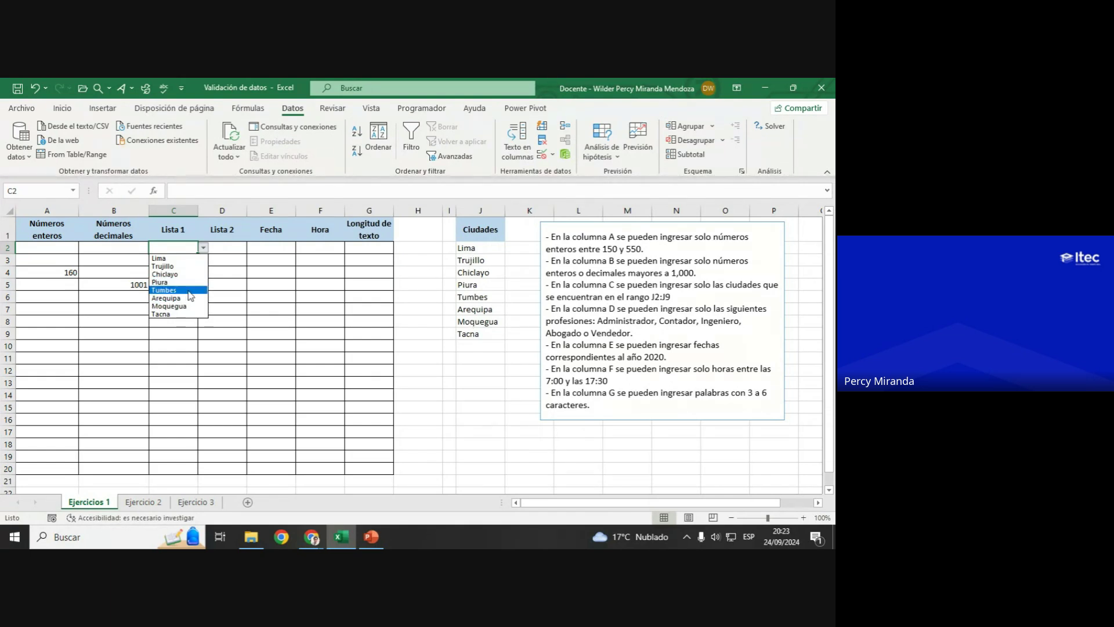
left_click(173, 274)
left_click(179, 261)
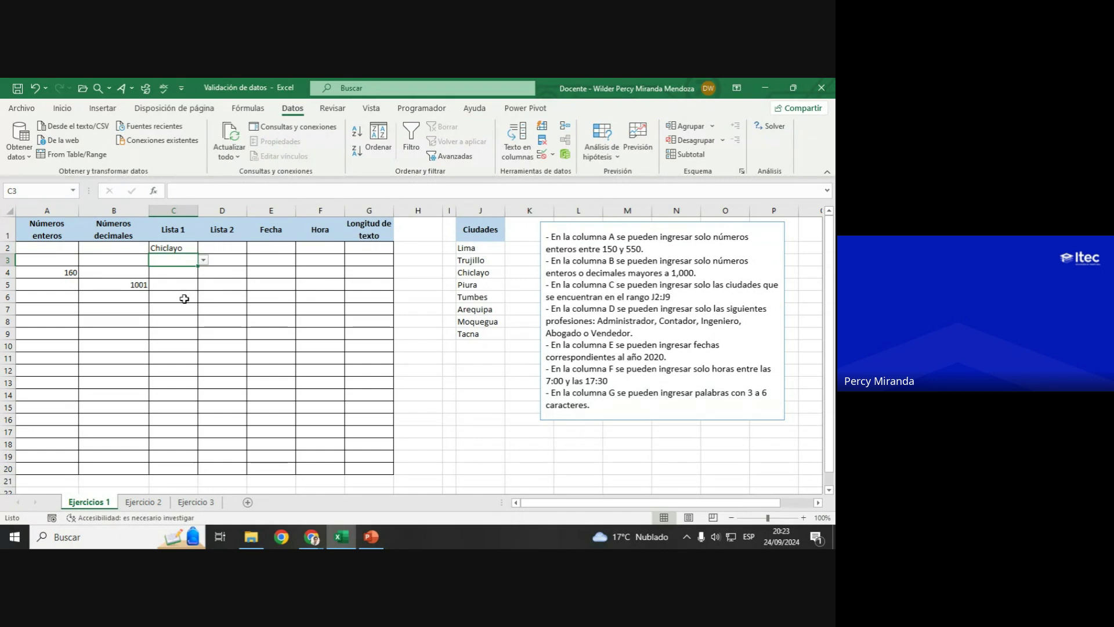
left_click(184, 296)
left_click(203, 296)
left_click(174, 347)
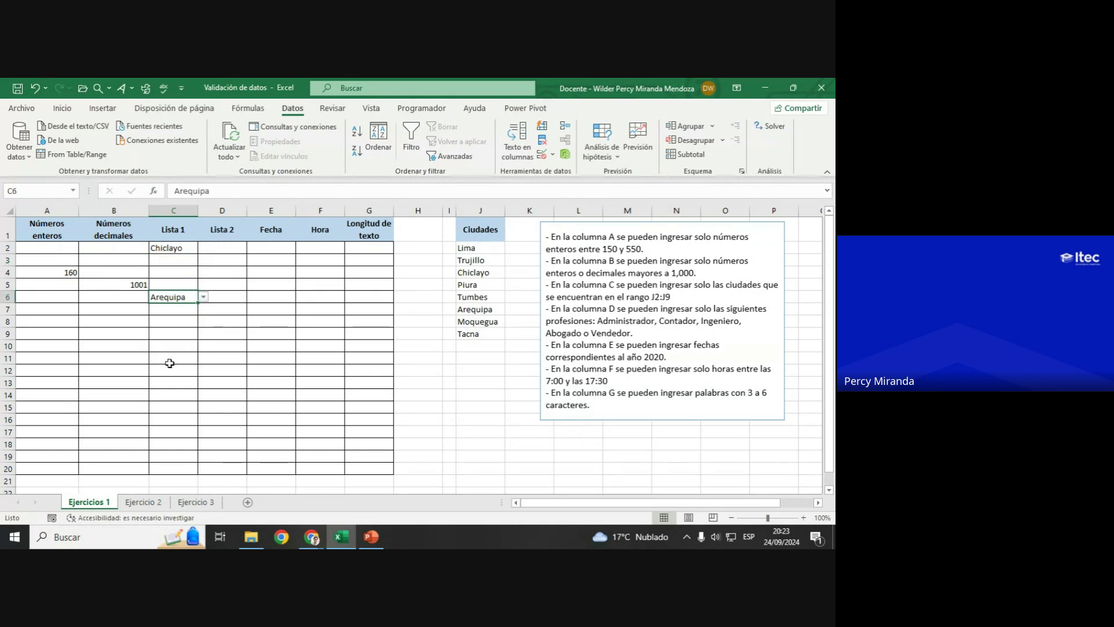
Step: Test the rule by entering 'dadasdsa' in C11, then cancel the rejected entry
left_click(171, 358)
type("dadasdsa")
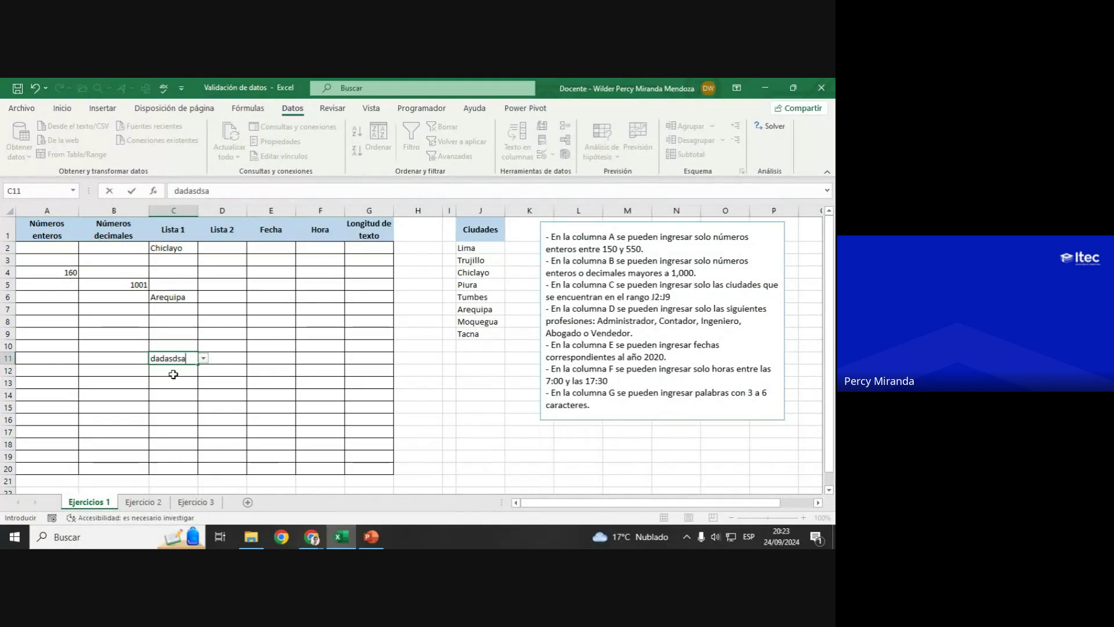
key("Return")
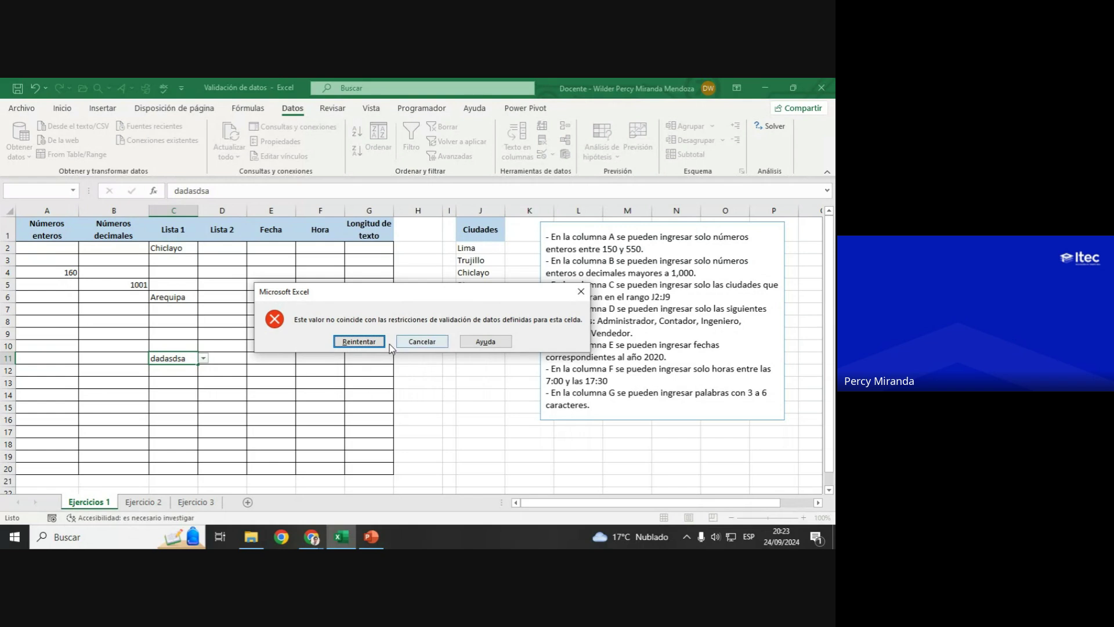
left_click(366, 347)
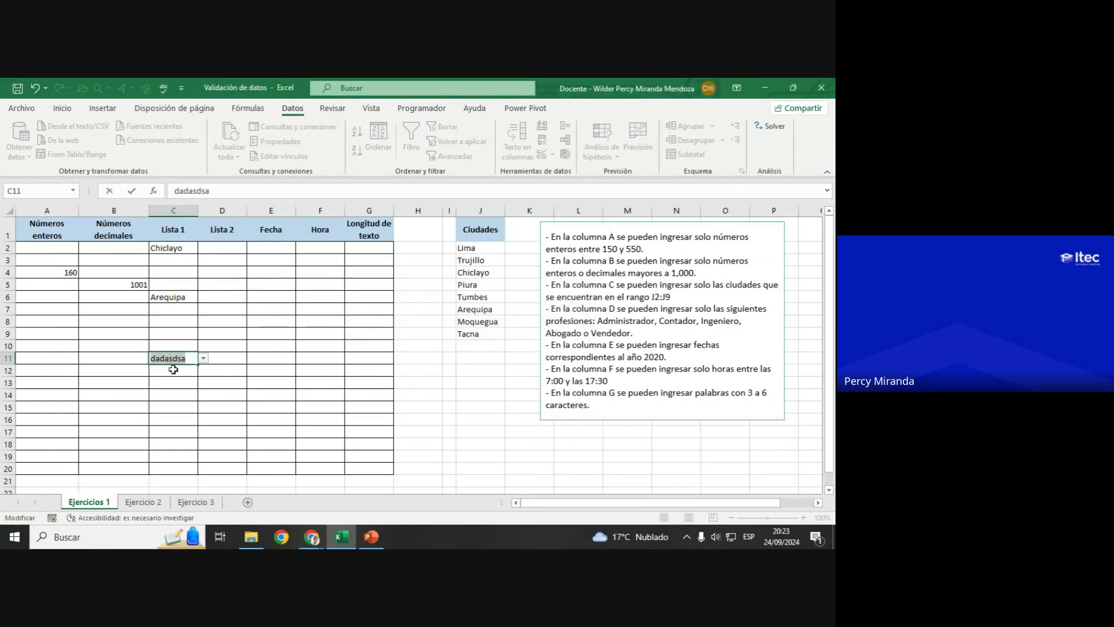
left_click(176, 373)
key("Escape")
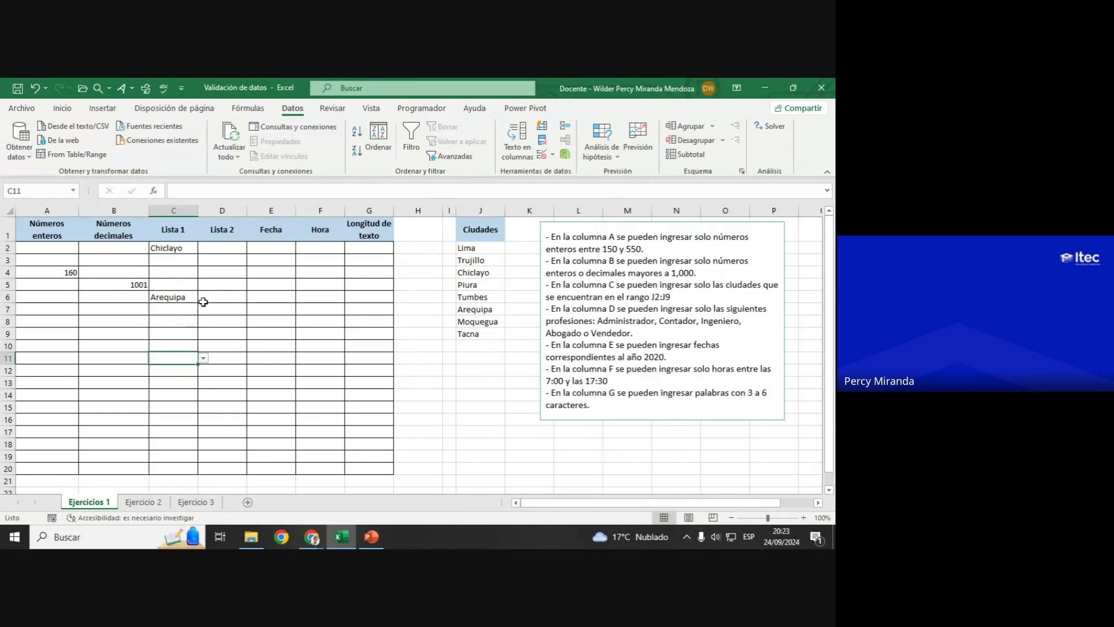
Step: Pick Arequipa for C8 and Piura for C12 from their city drop-downs
left_click(187, 297)
left_click(185, 322)
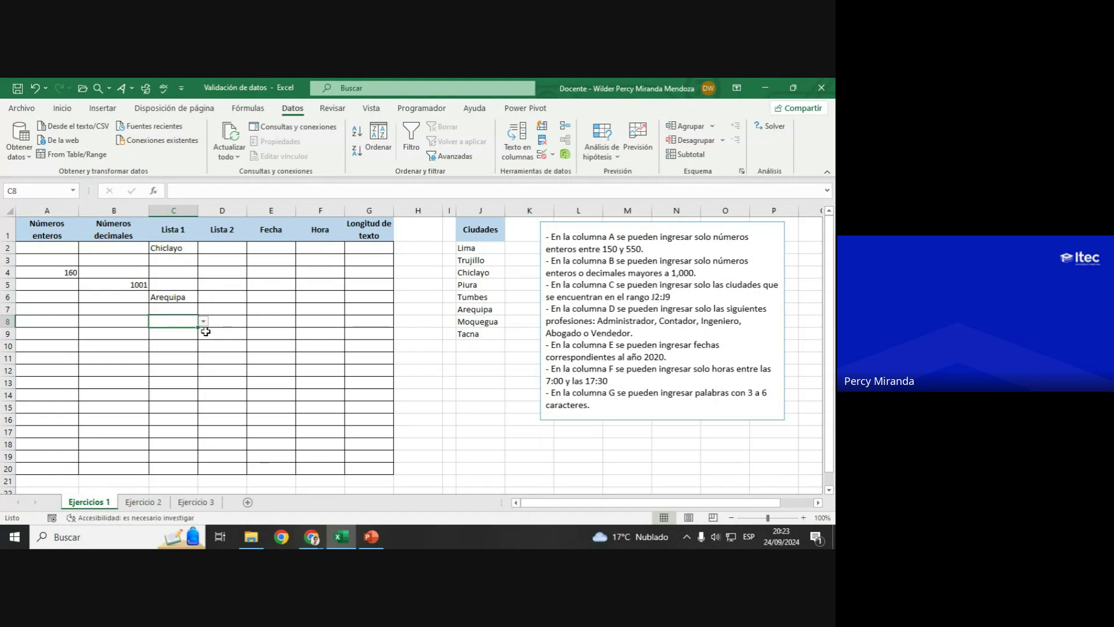
left_click(204, 321)
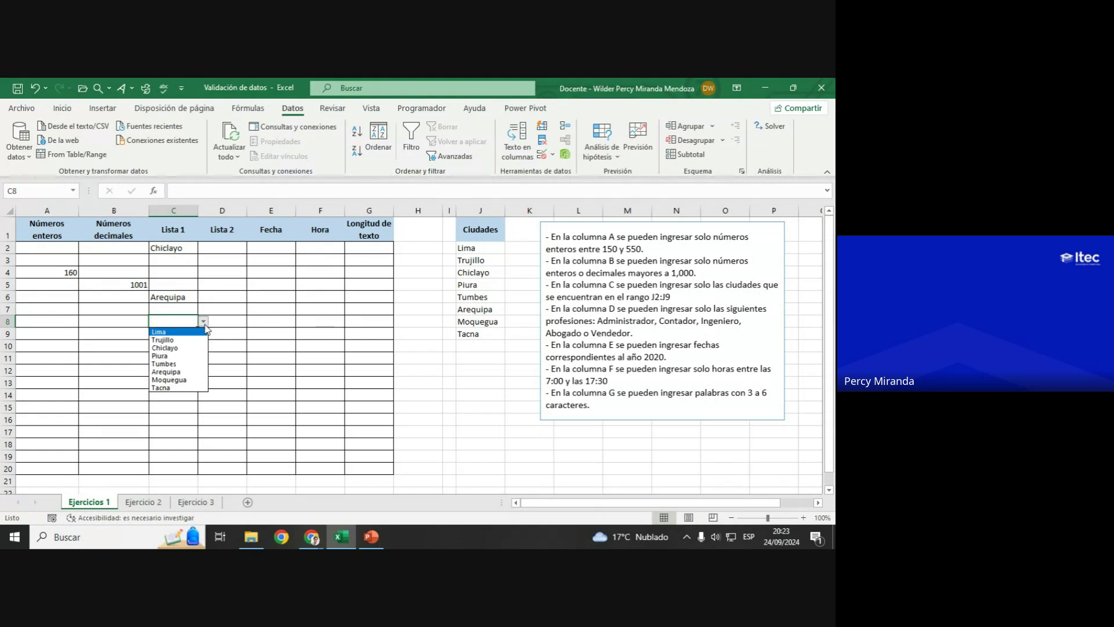
left_click(186, 373)
left_click(193, 373)
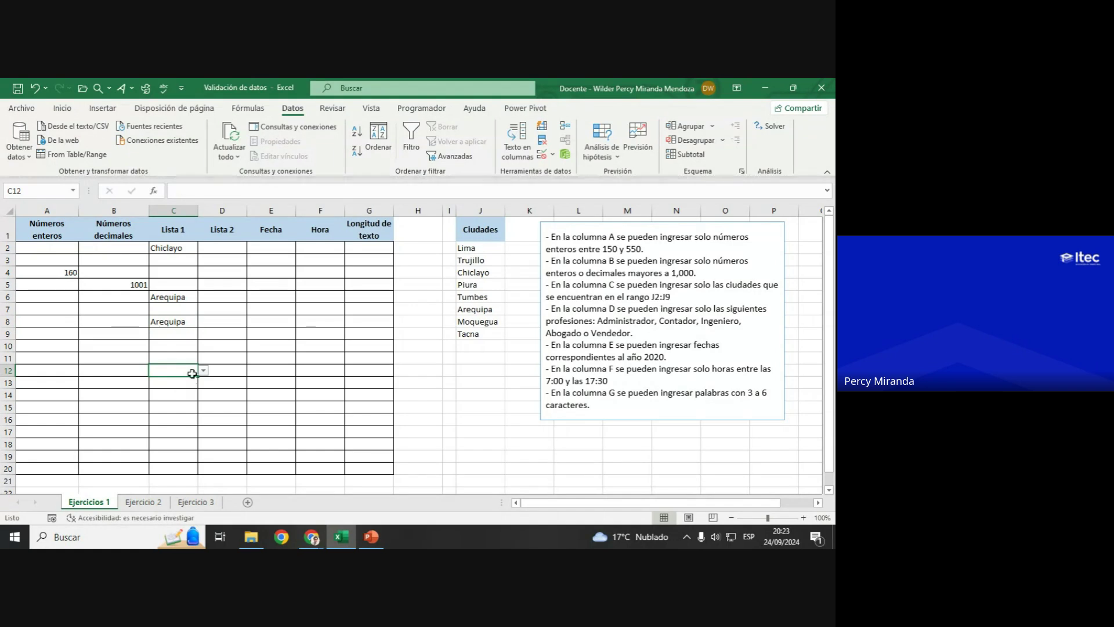
left_click(204, 371)
left_click(181, 404)
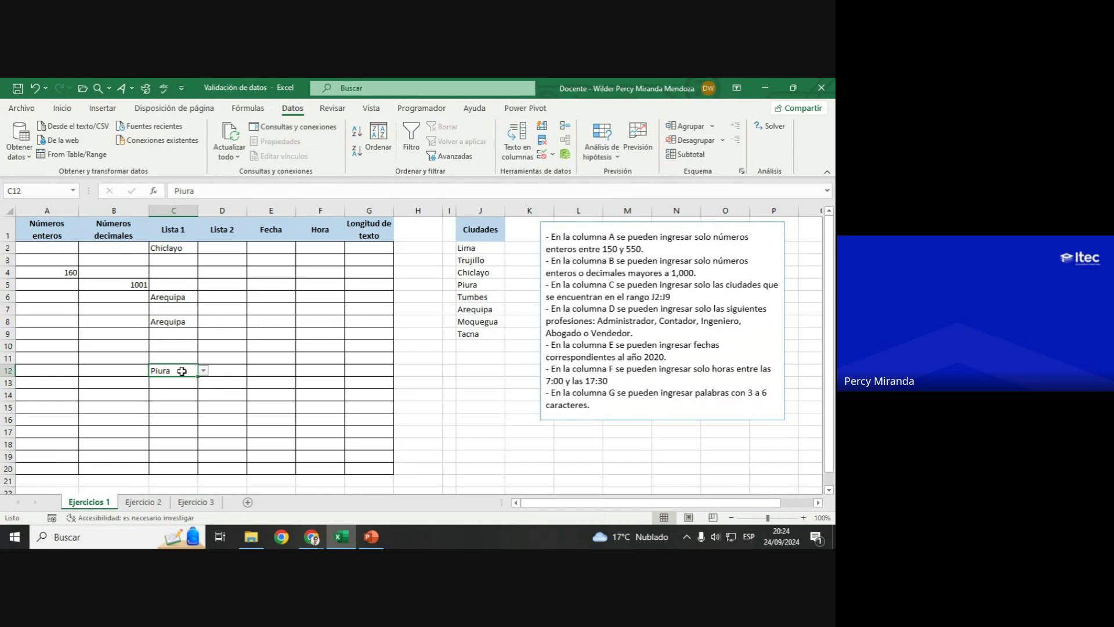
left_click(191, 264)
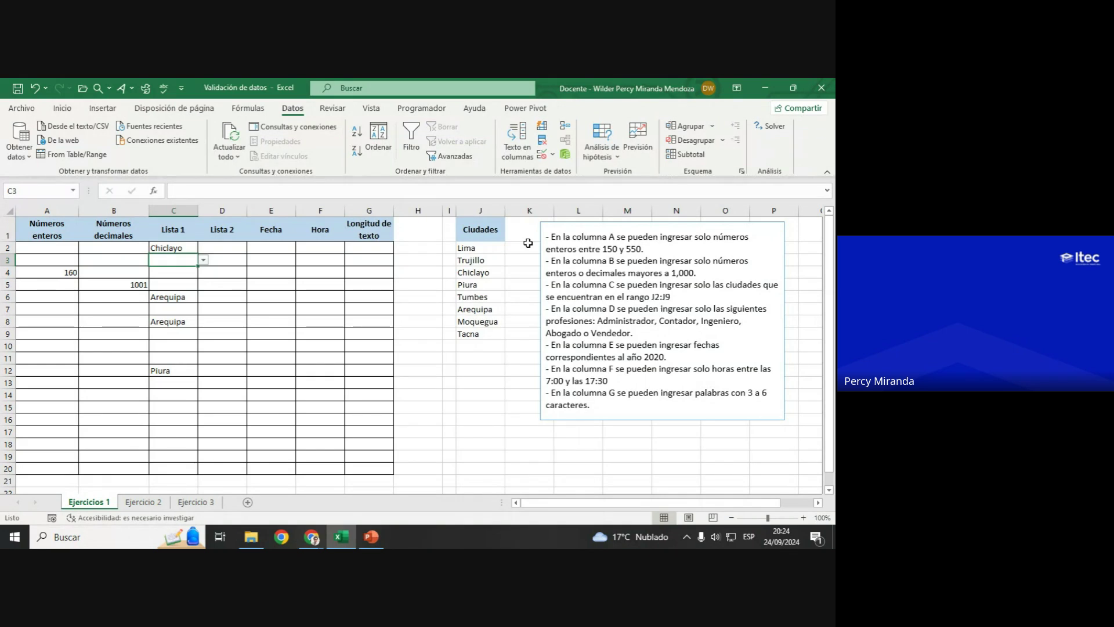
Step: Choose Arequipa for C3 and Tumbes for C4 from the city drop-downs
left_click(203, 260)
left_click(174, 314)
left_click(172, 275)
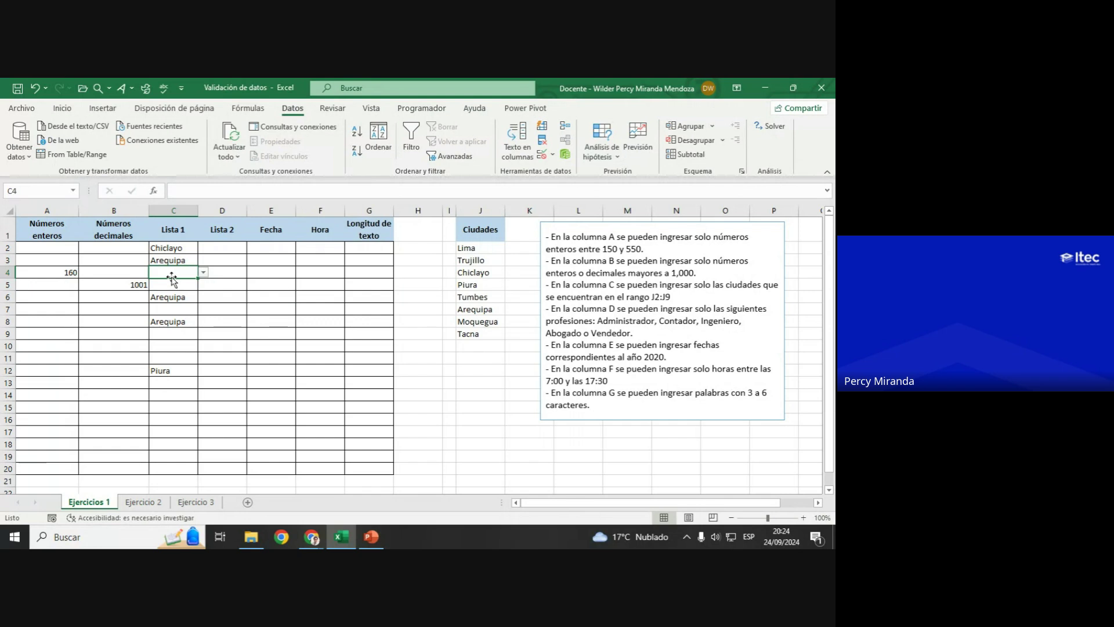
left_click(168, 409)
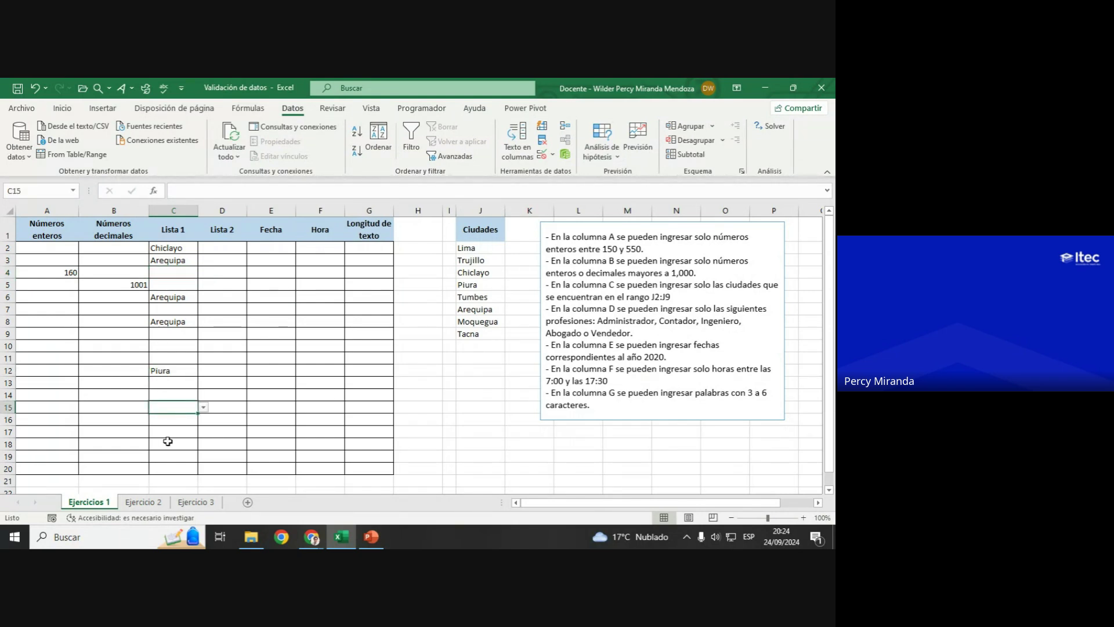
left_click(170, 446)
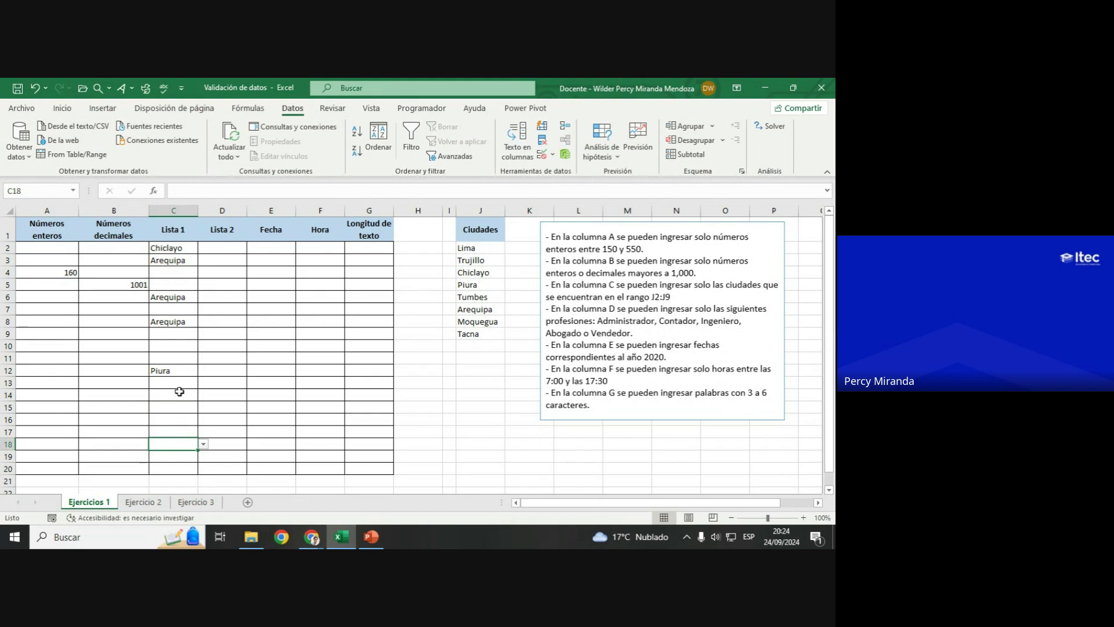
left_click_drag(473, 233, 465, 339)
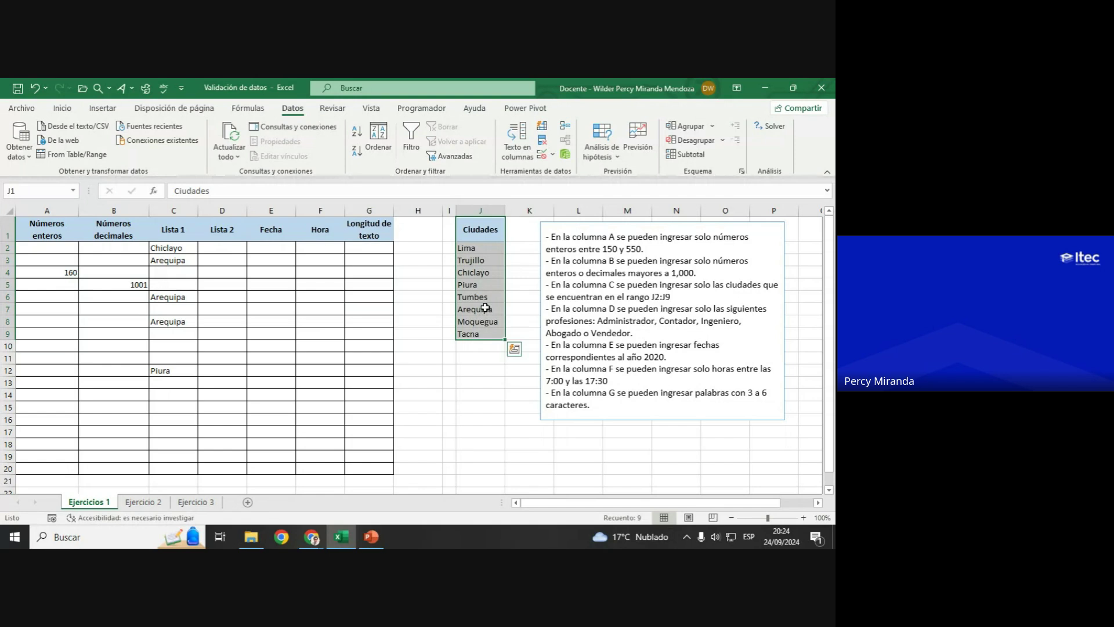
left_click(174, 273)
left_click(203, 272)
left_click(168, 316)
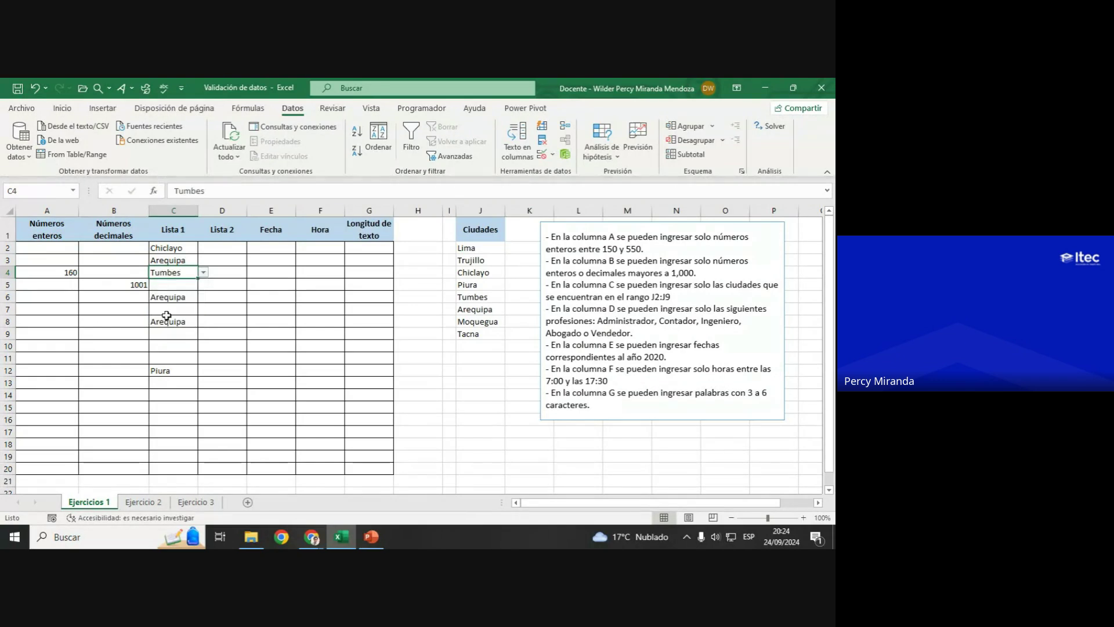
Step: Delete Piura through Tacna from J, see C9's drop-down shrink to three cities, then restore them
left_click(489, 245)
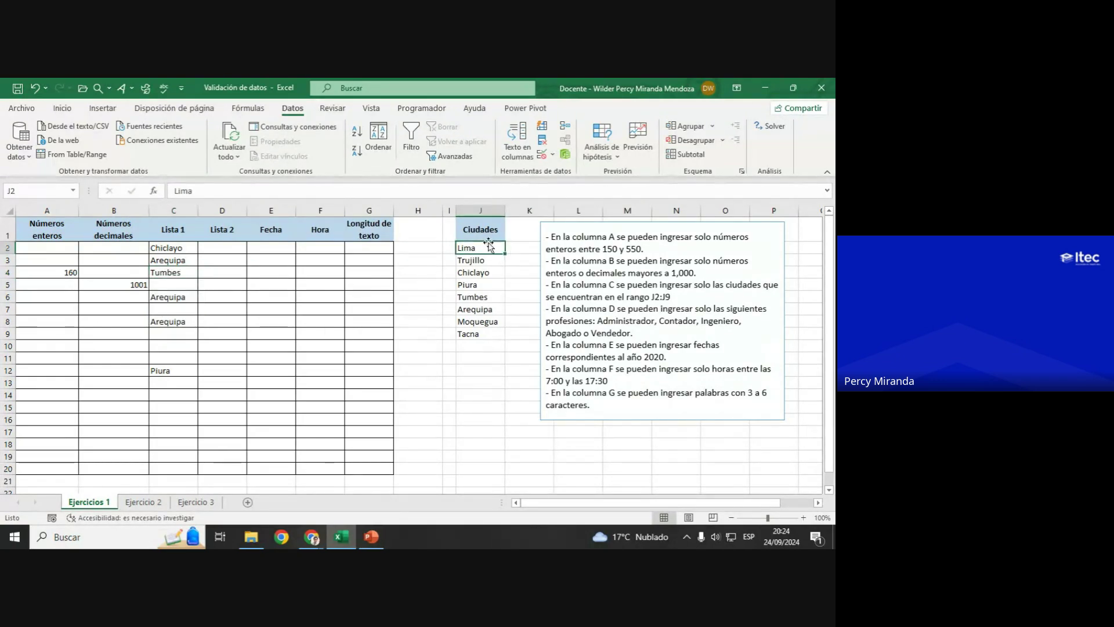
left_click_drag(490, 247, 488, 248)
left_click_drag(467, 334, 476, 280)
key("ctrl+c")
key("Delete")
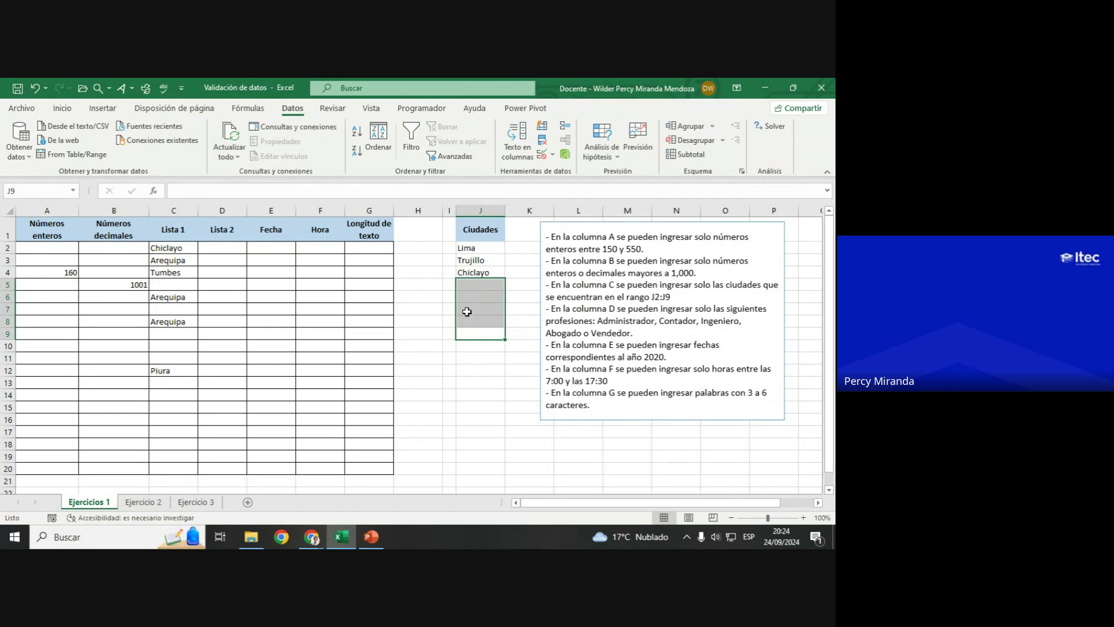
left_click(462, 358)
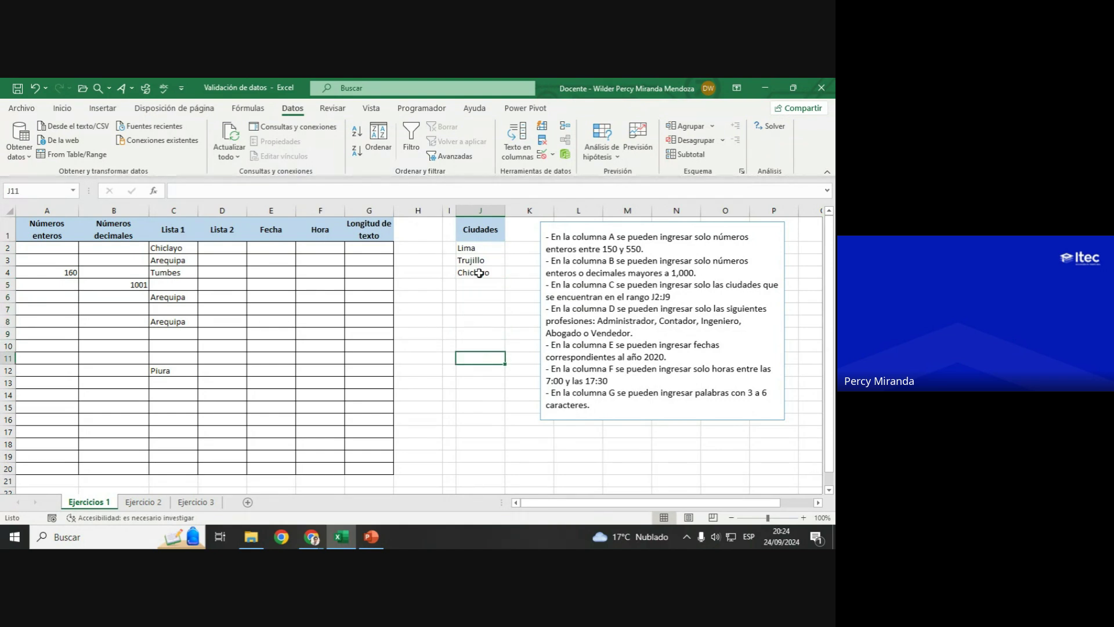
left_click(174, 336)
left_click(205, 334)
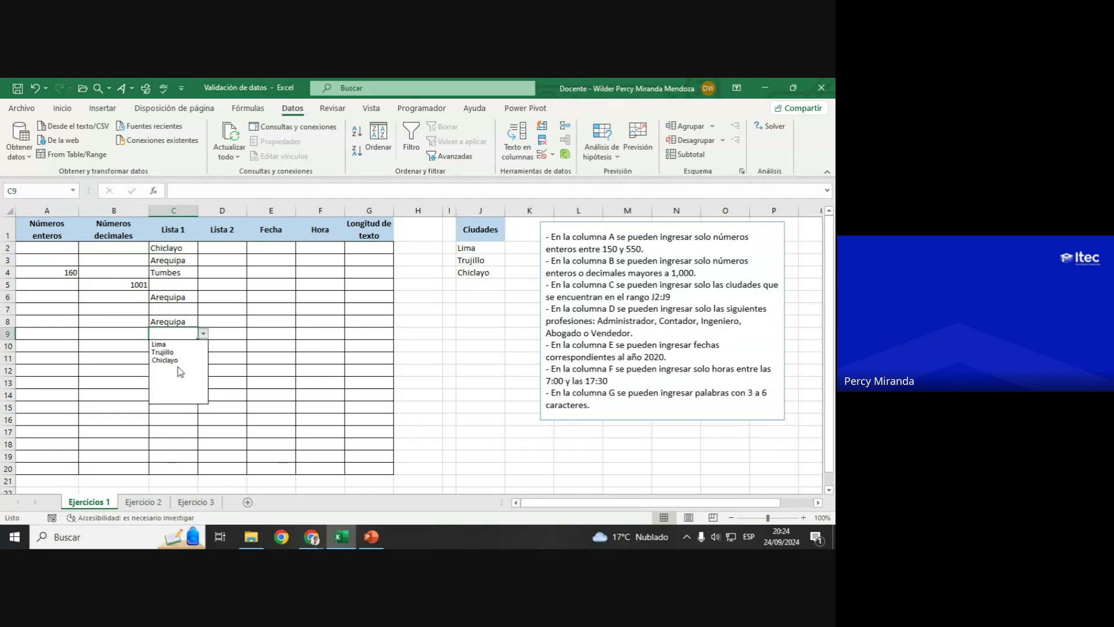
left_click(464, 286)
key("ctrl+v")
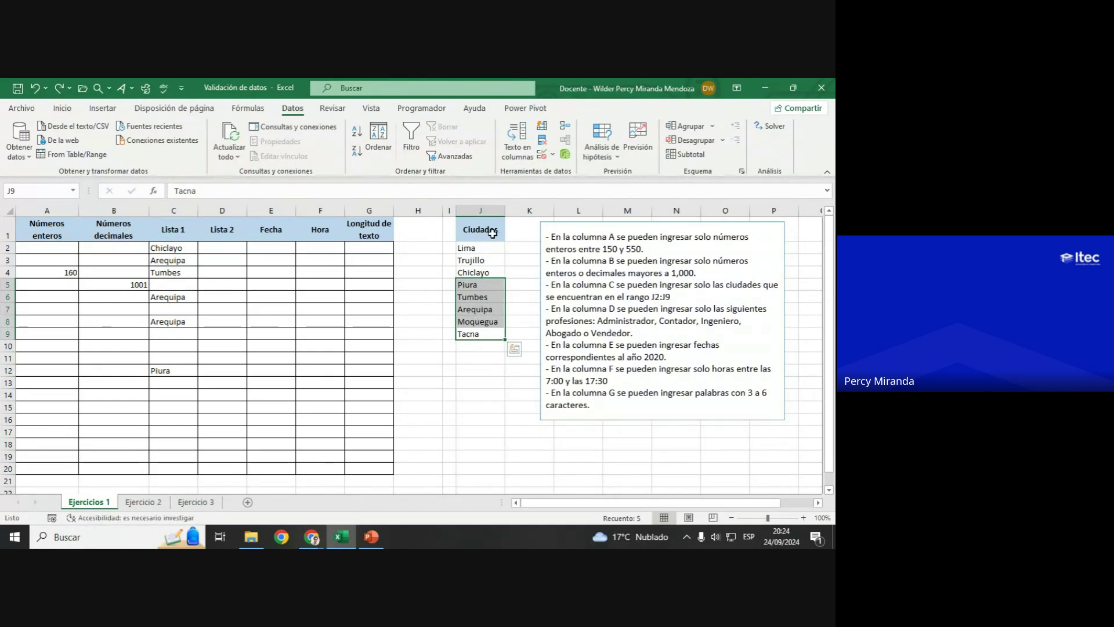
left_click_drag(493, 234, 494, 333)
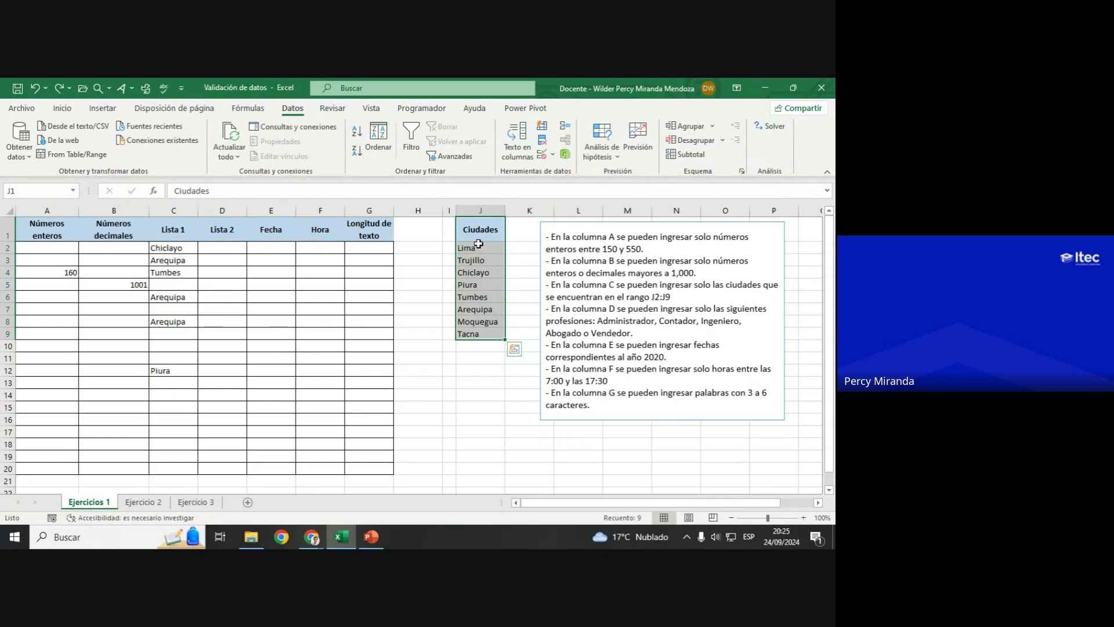
left_click_drag(476, 248, 479, 331)
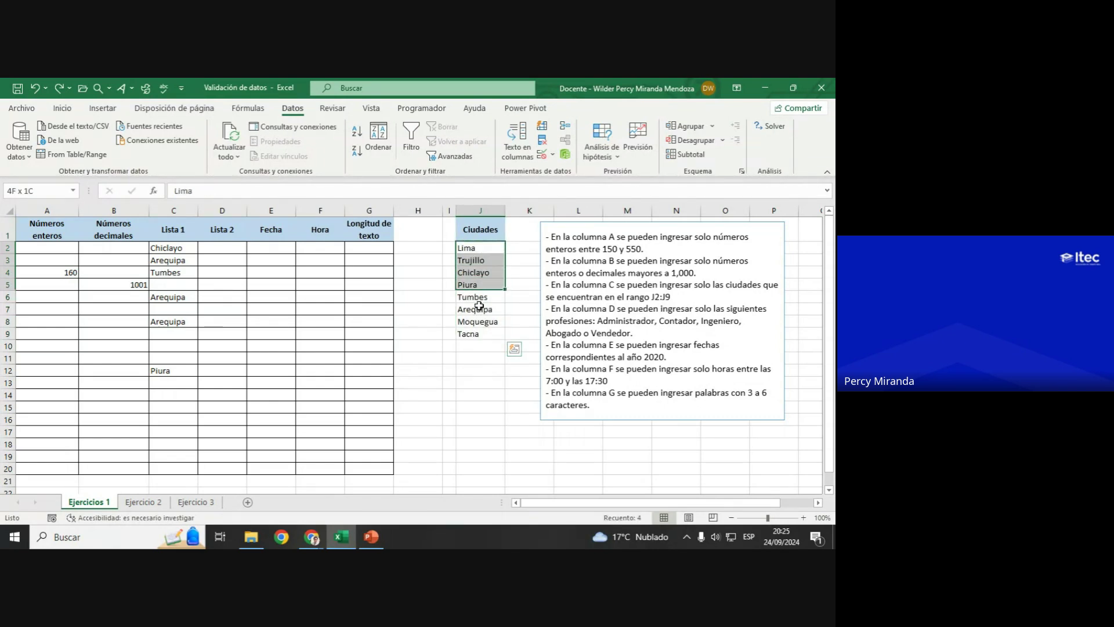
Step: Preview the font colour choices on the Inicio tab and close them without changing anything
left_click(62, 108)
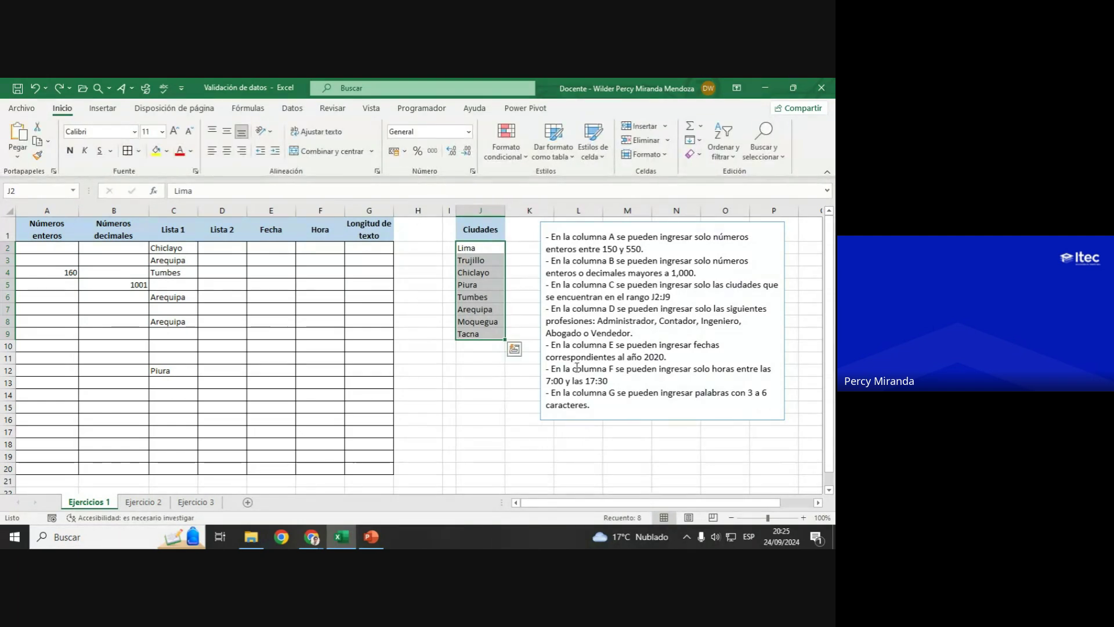
left_click(190, 153)
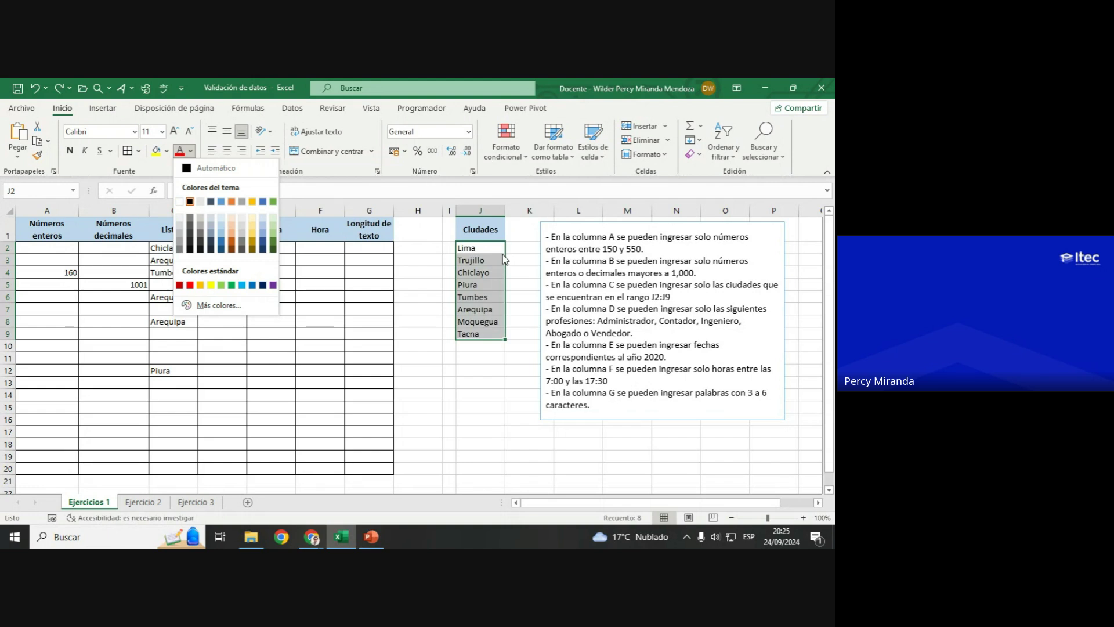
key("Escape")
left_click(495, 259)
left_click(475, 297)
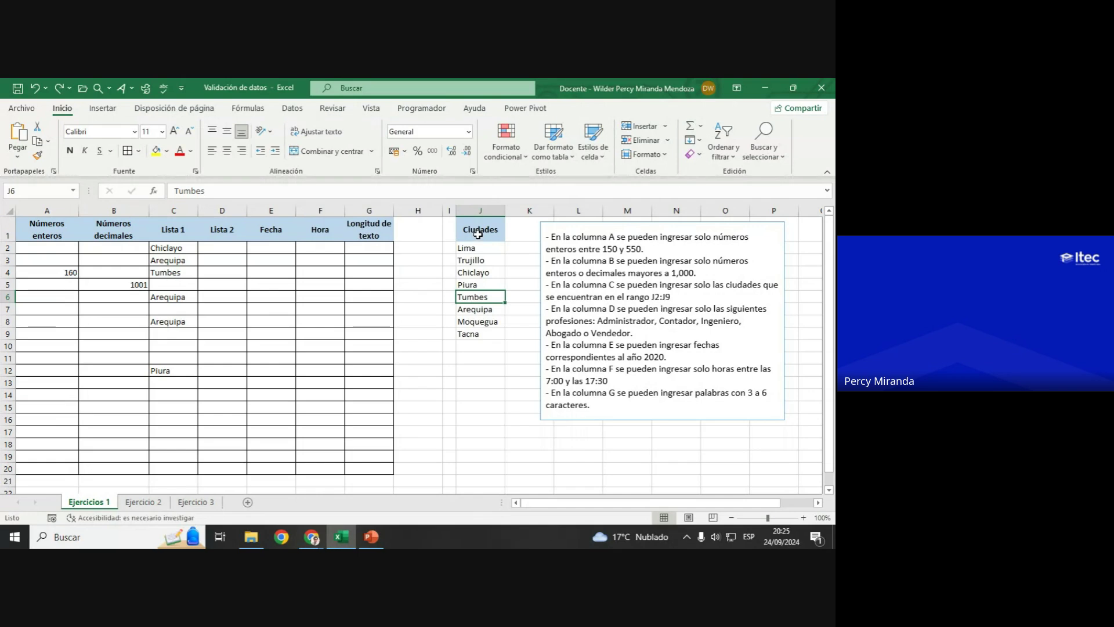
Step: Hide column J with the Ciudades list, then unhide it again
right_click(480, 211)
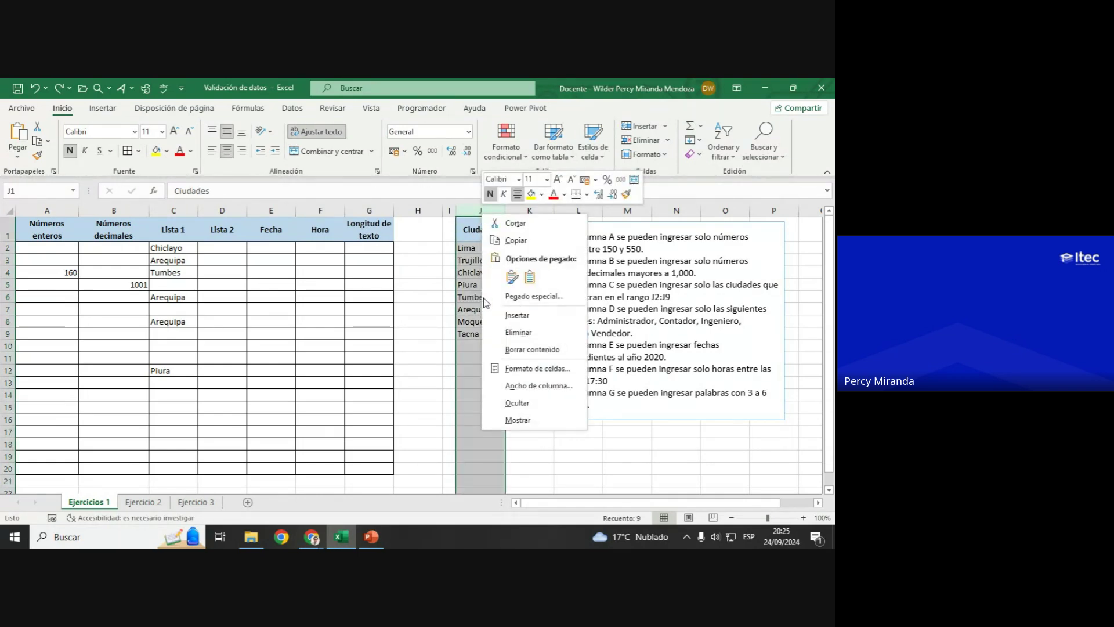
right_click(469, 211)
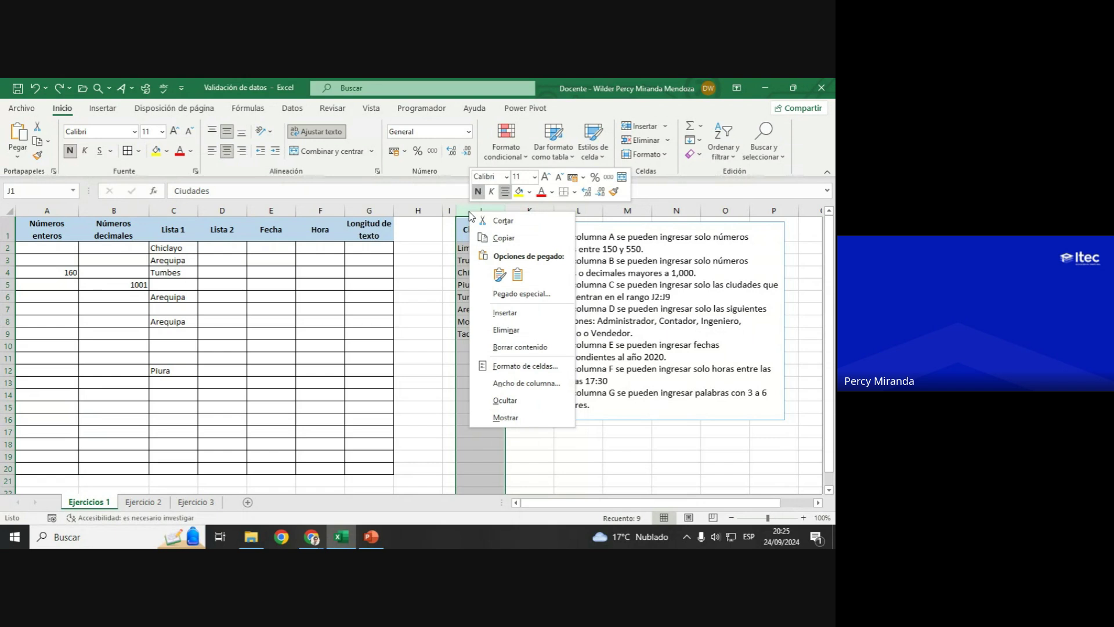
left_click(505, 400)
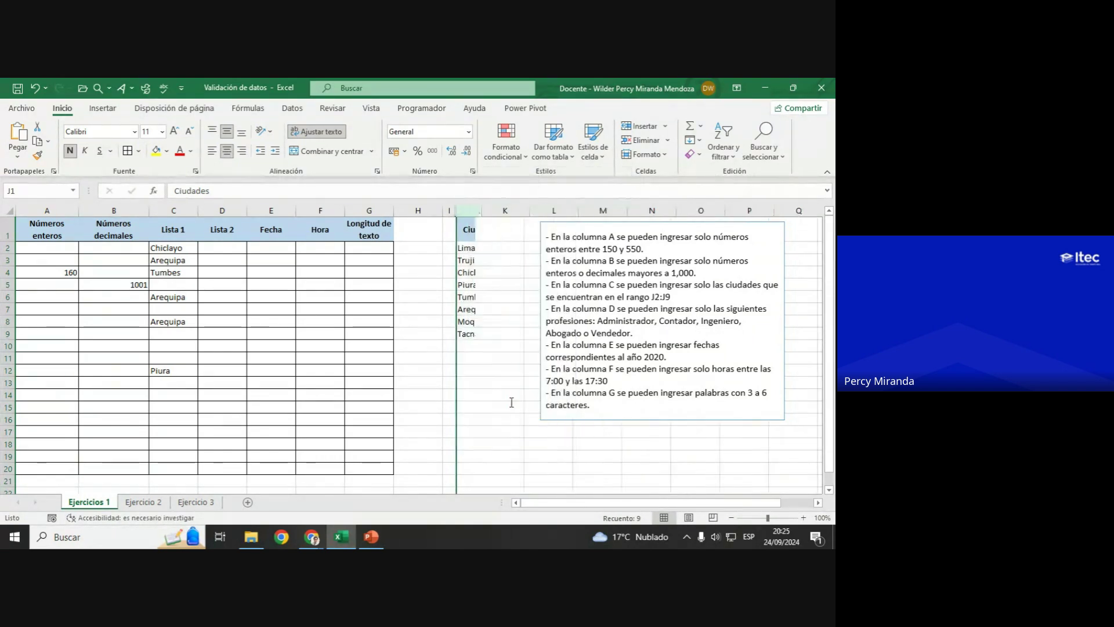
left_click(465, 286)
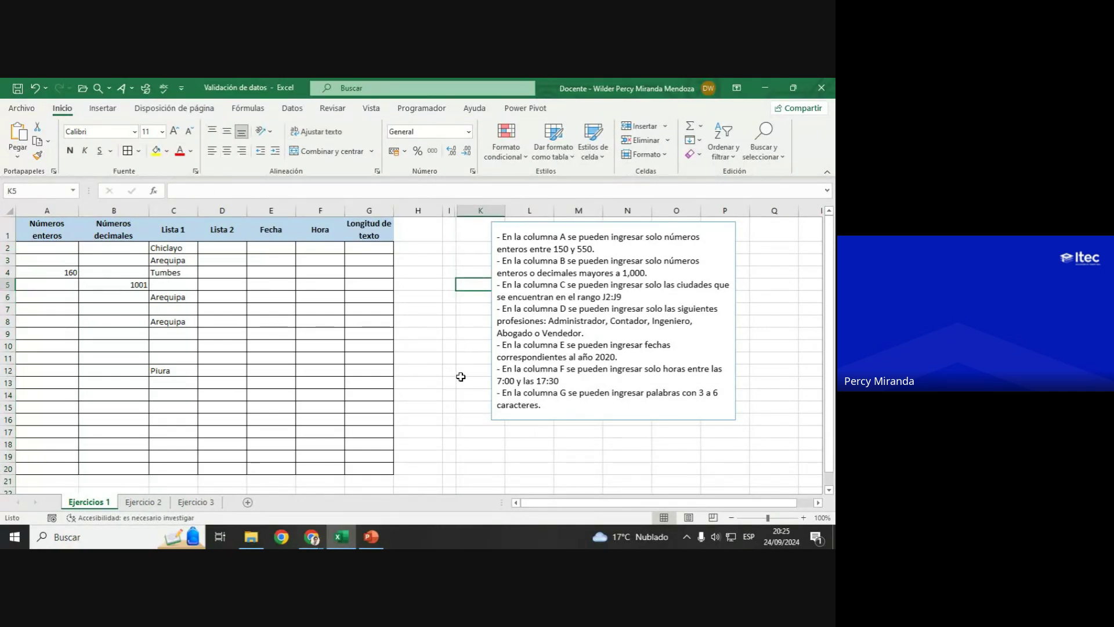
right_click(458, 210)
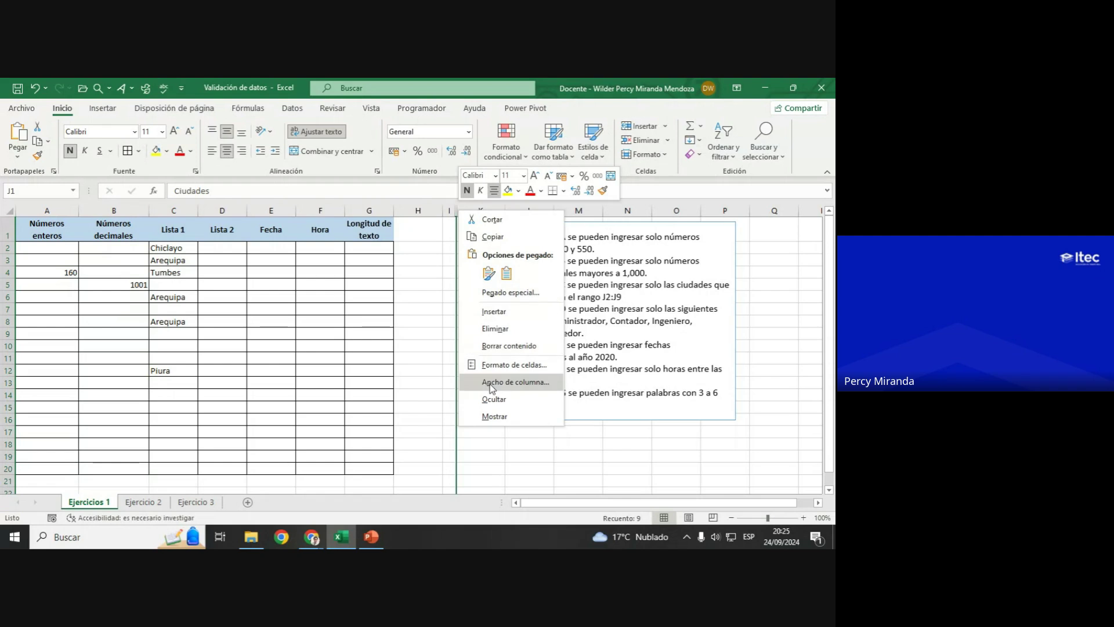
left_click(494, 416)
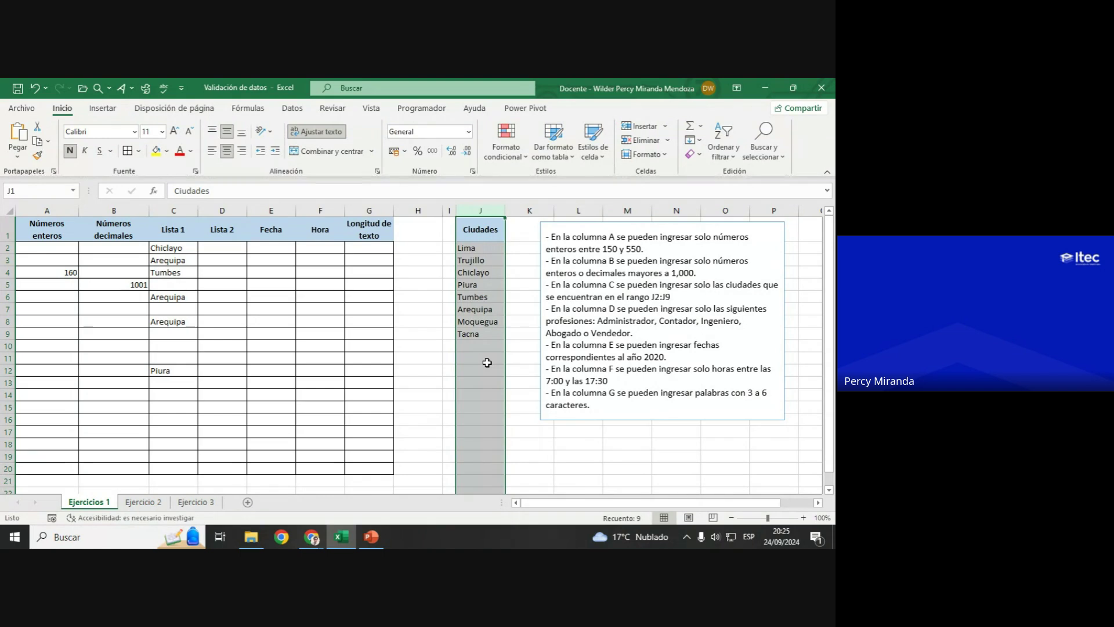
left_click(818, 503)
left_click(818, 503)
left_click(818, 502)
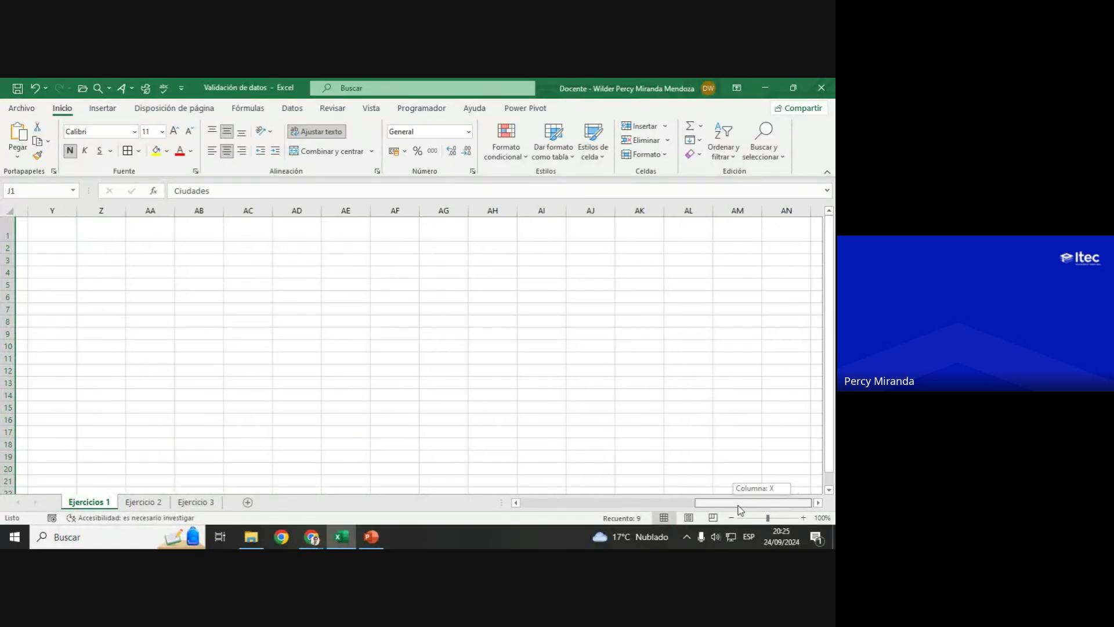
left_click_drag(766, 503, 457, 500)
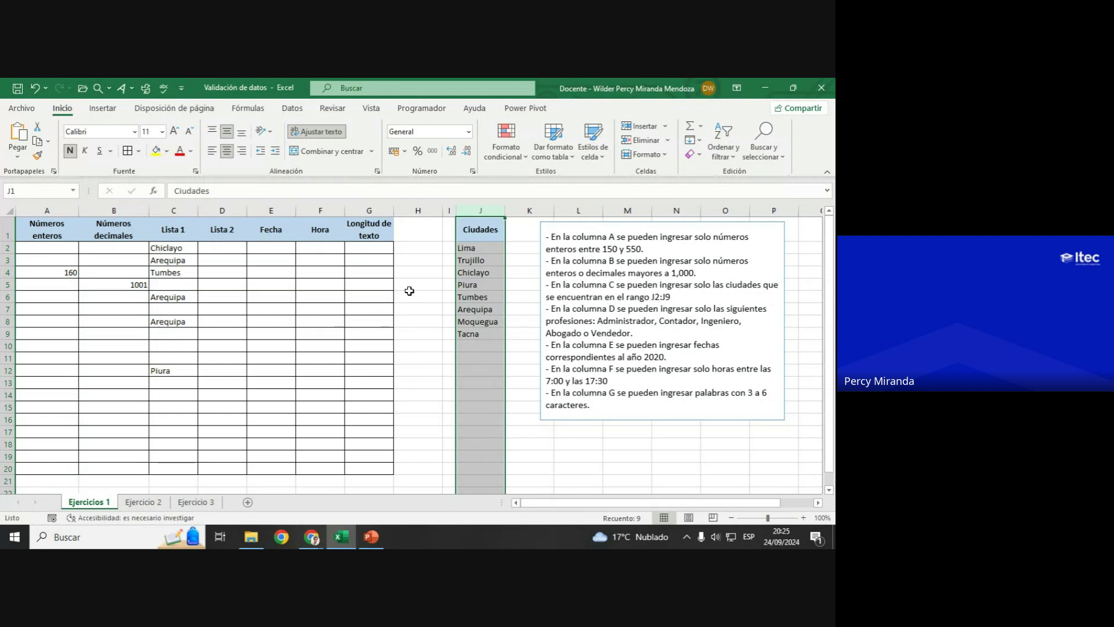
left_click_drag(477, 248, 477, 335)
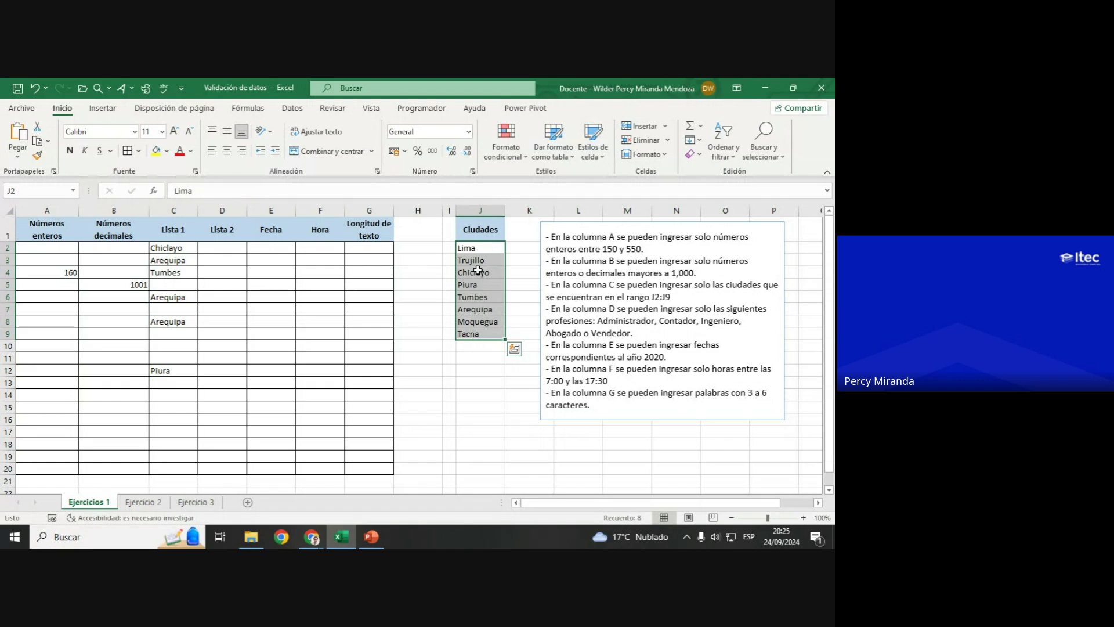
left_click(224, 246)
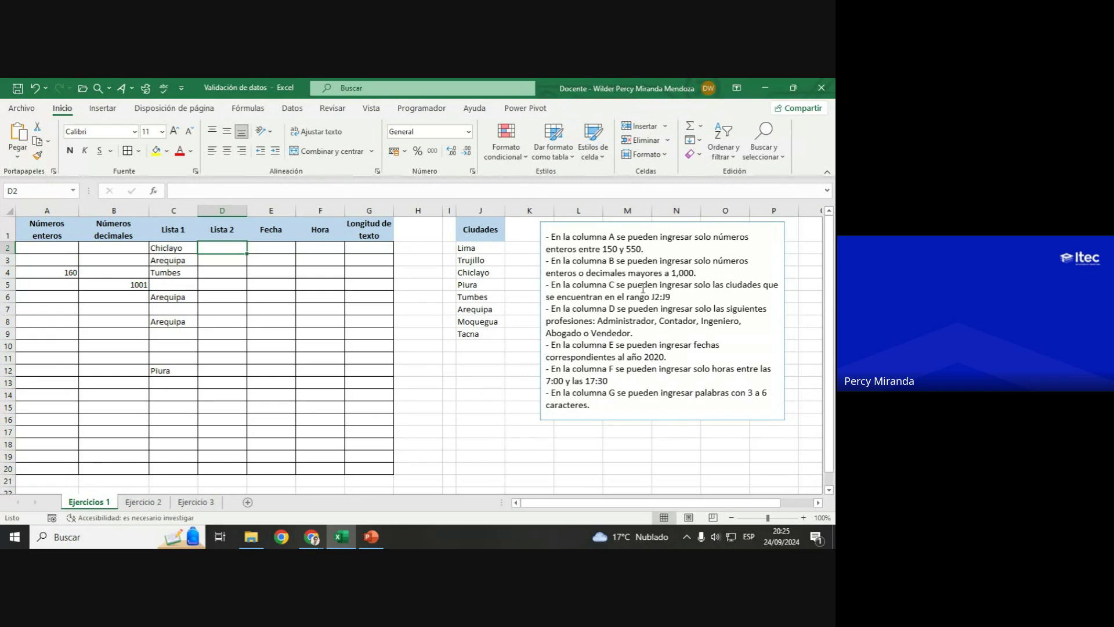
triple_click(665, 321)
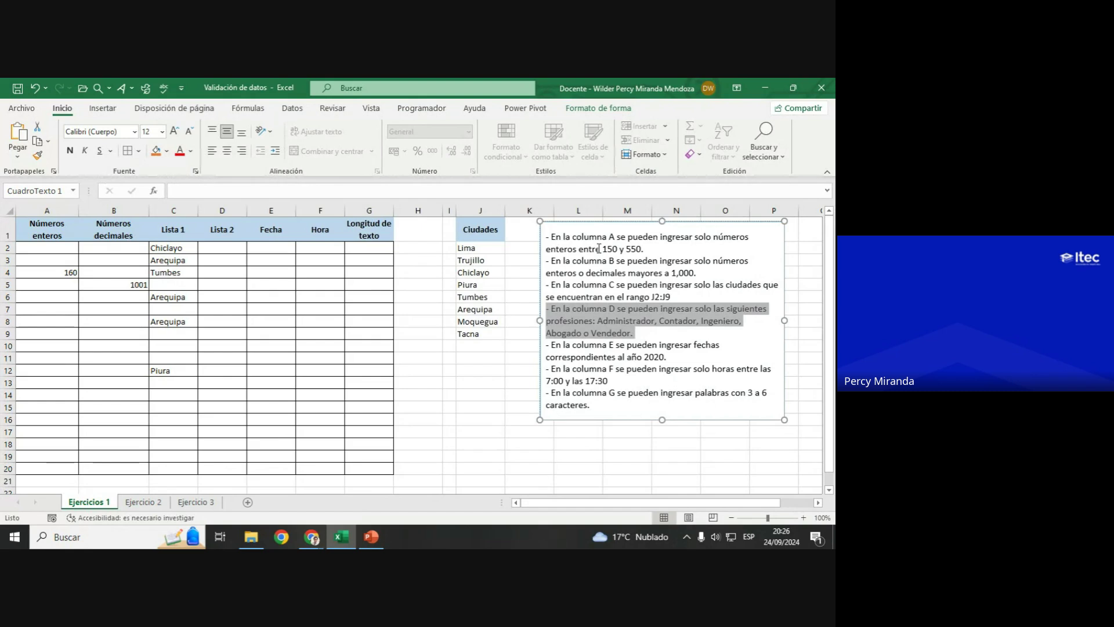
Step: Move the instructions box to column M, enter a Profesiones heading in K1, and select D2:D20
mouse_move(586, 222)
left_mouse_down()
mouse_move(650, 220)
mouse_move(637, 221)
left_mouse_up()
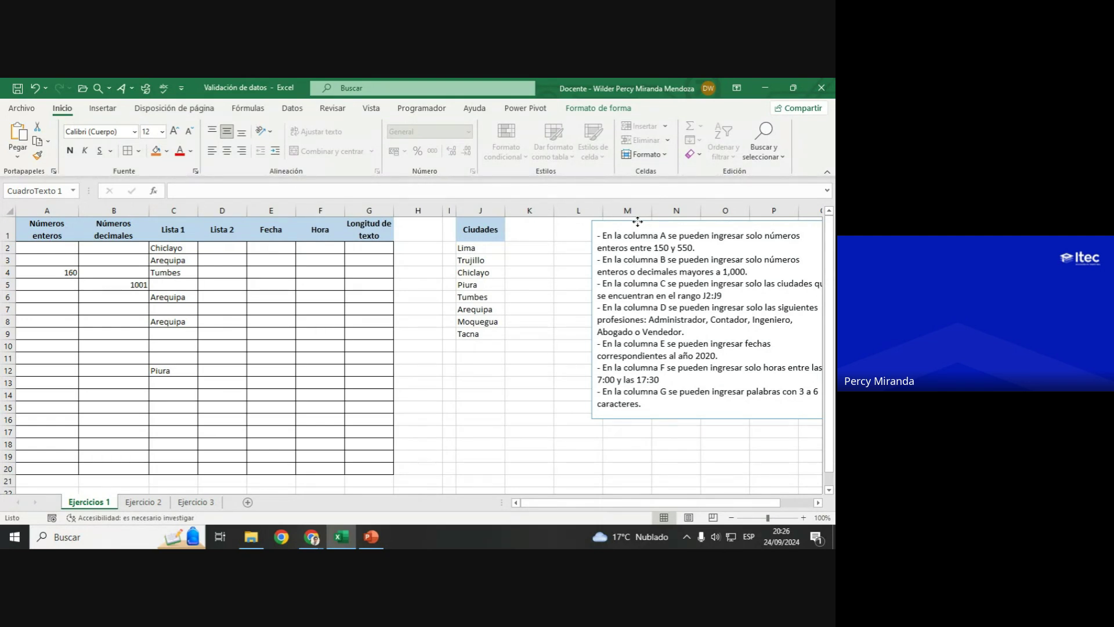
left_click(518, 228)
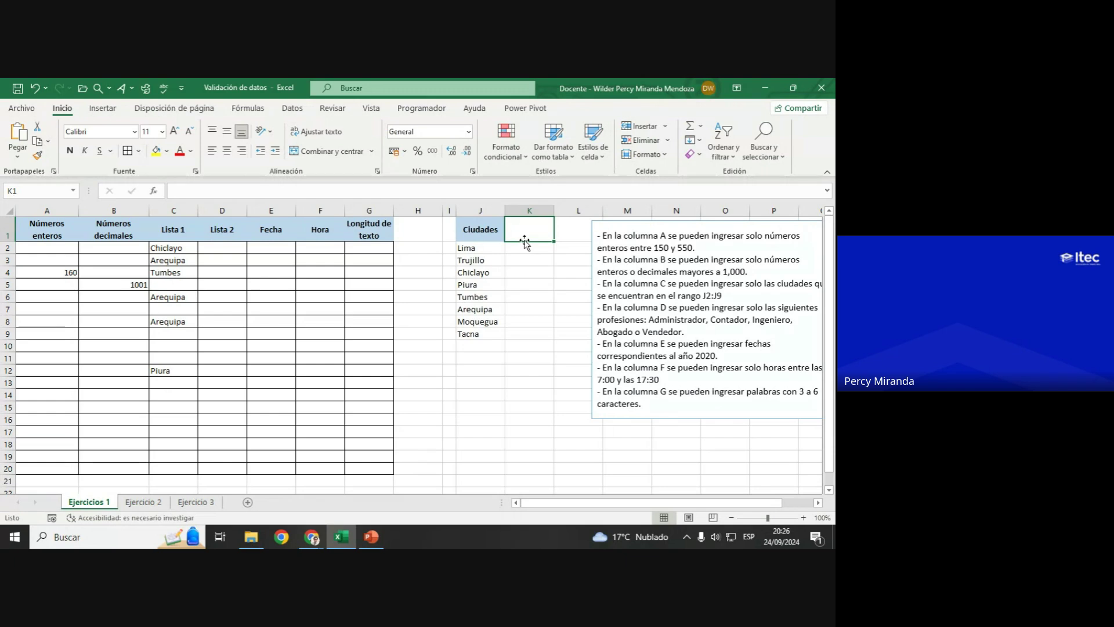
type("P")
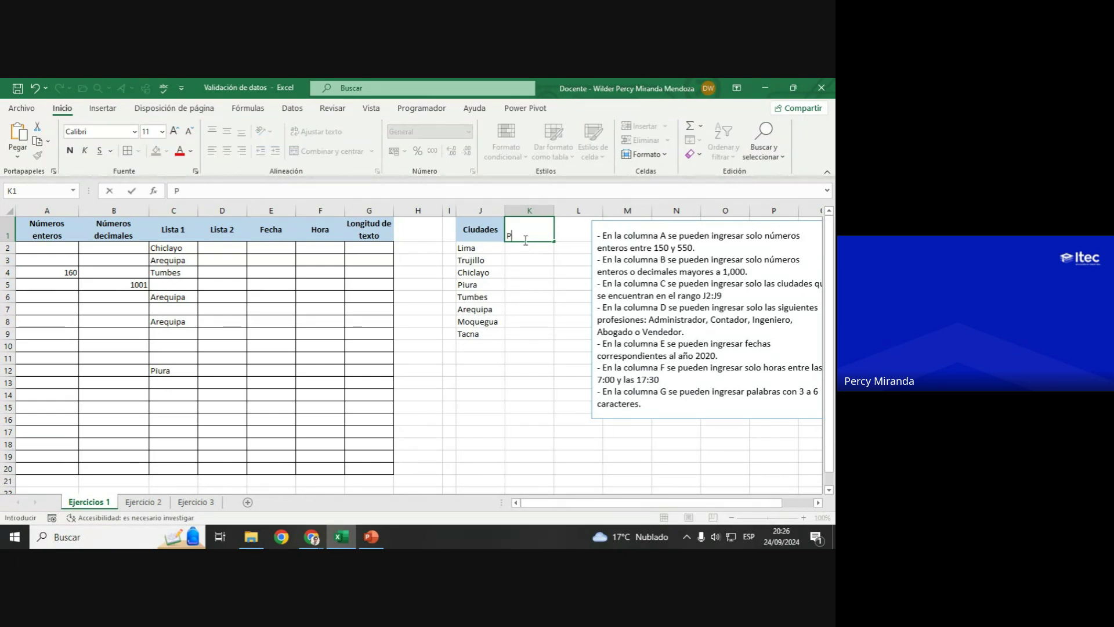
type("rofesiones")
key("Return")
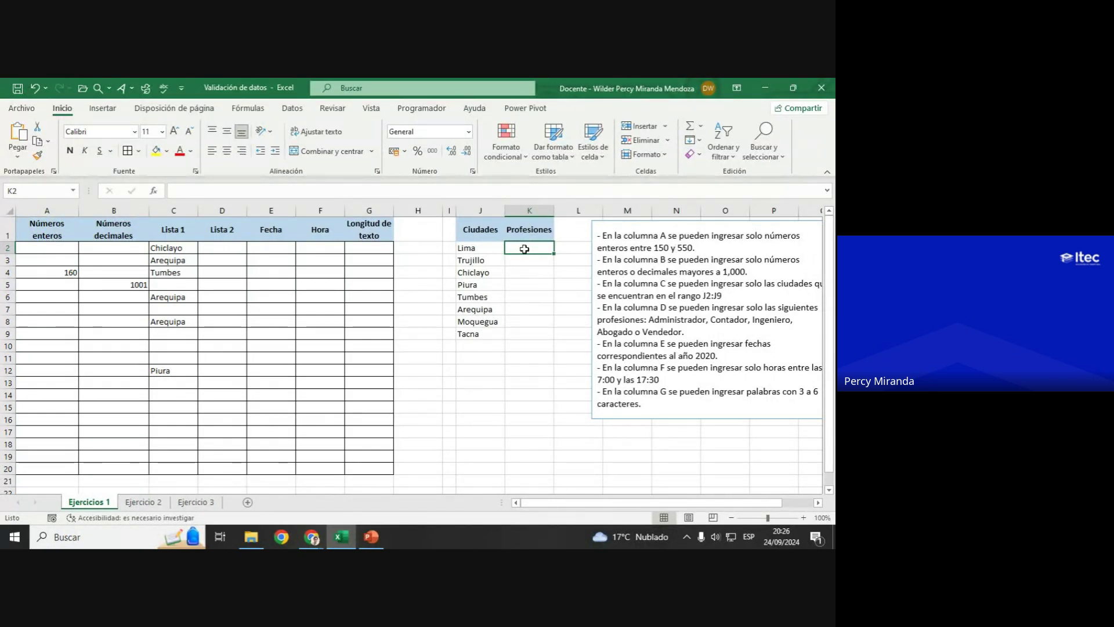
left_click_drag(528, 331, 527, 247)
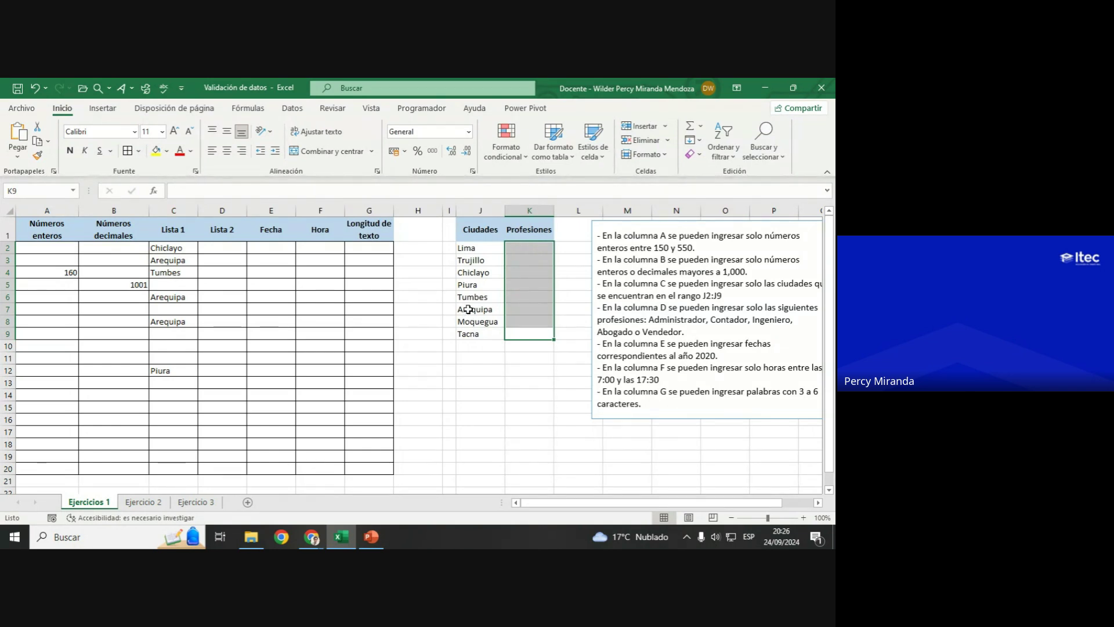
left_click_drag(229, 248, 230, 465)
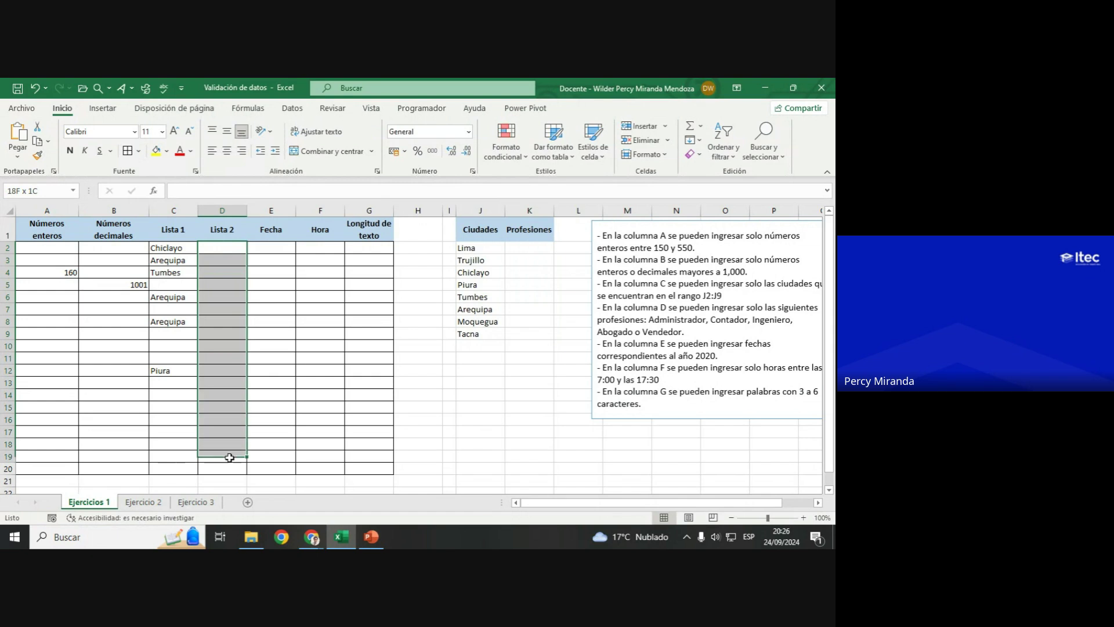
Step: Open Validación de datos for D2:D20 and set Permitir to Lista
left_click(303, 110)
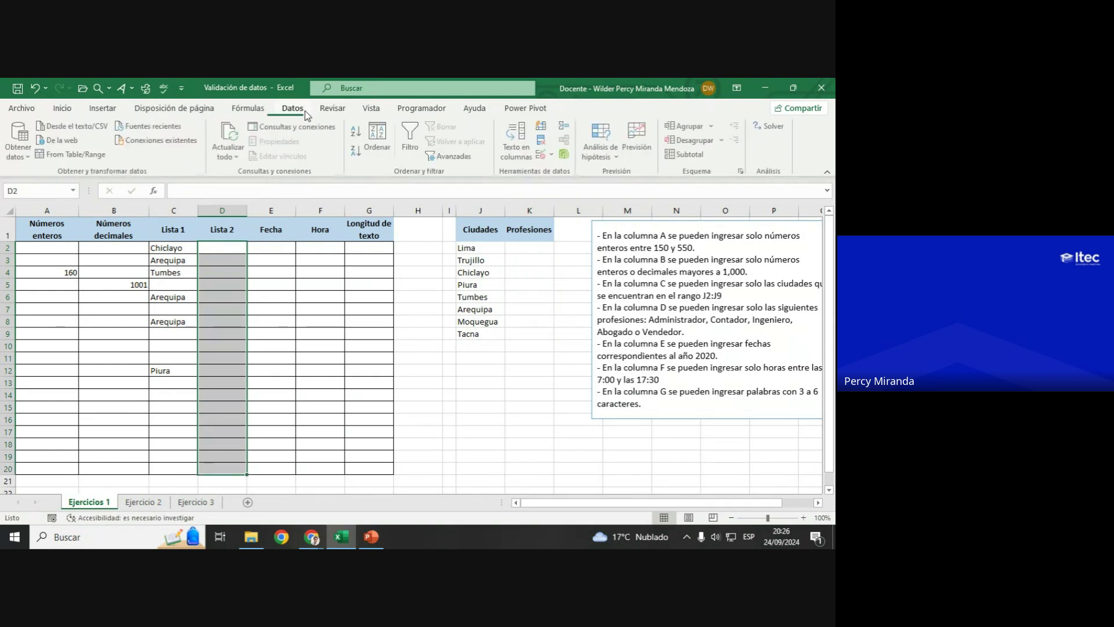
left_click(541, 157)
left_click(619, 290)
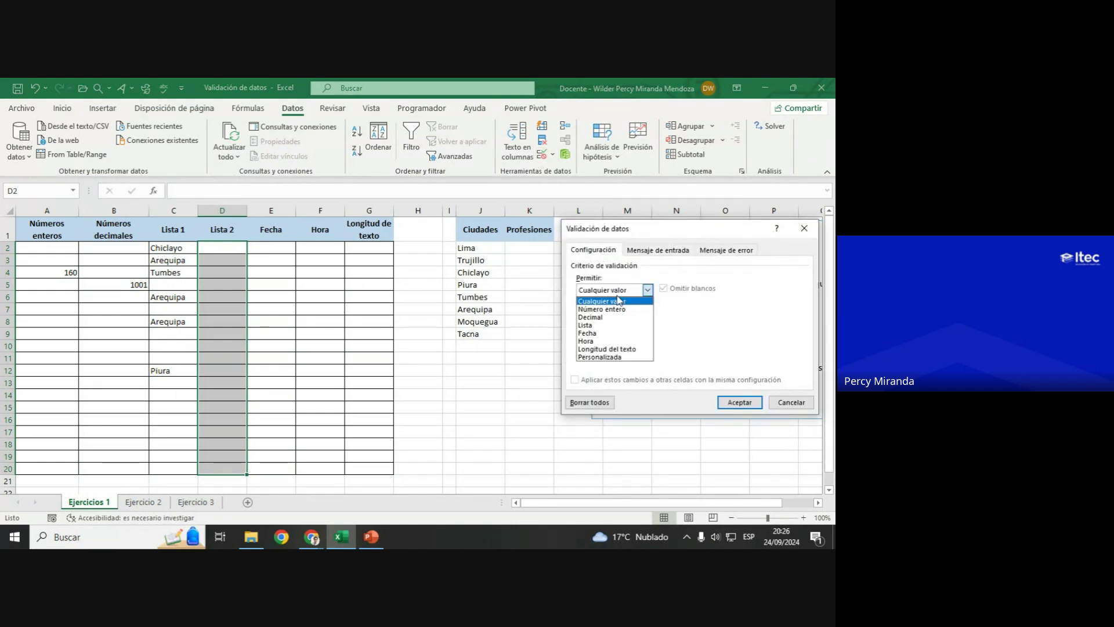
left_click(606, 326)
left_click(600, 340)
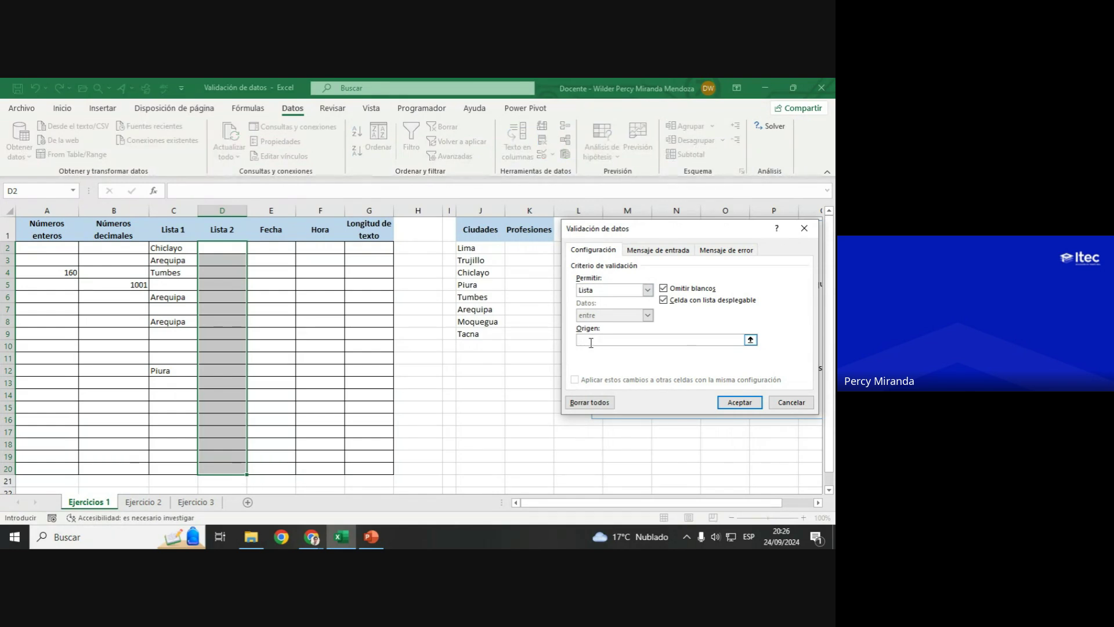
type("=")
left_click_drag(645, 239, 383, 287)
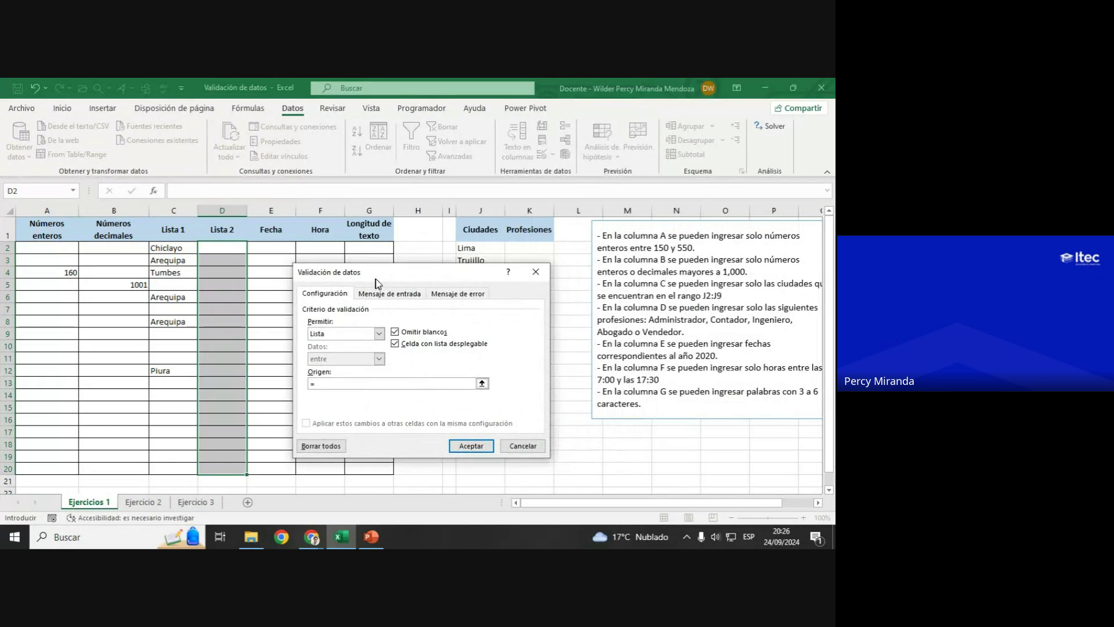
Step: Type the source list Administrador; Contador; Ingeniero; Abogado; Vendedor
type("Ad")
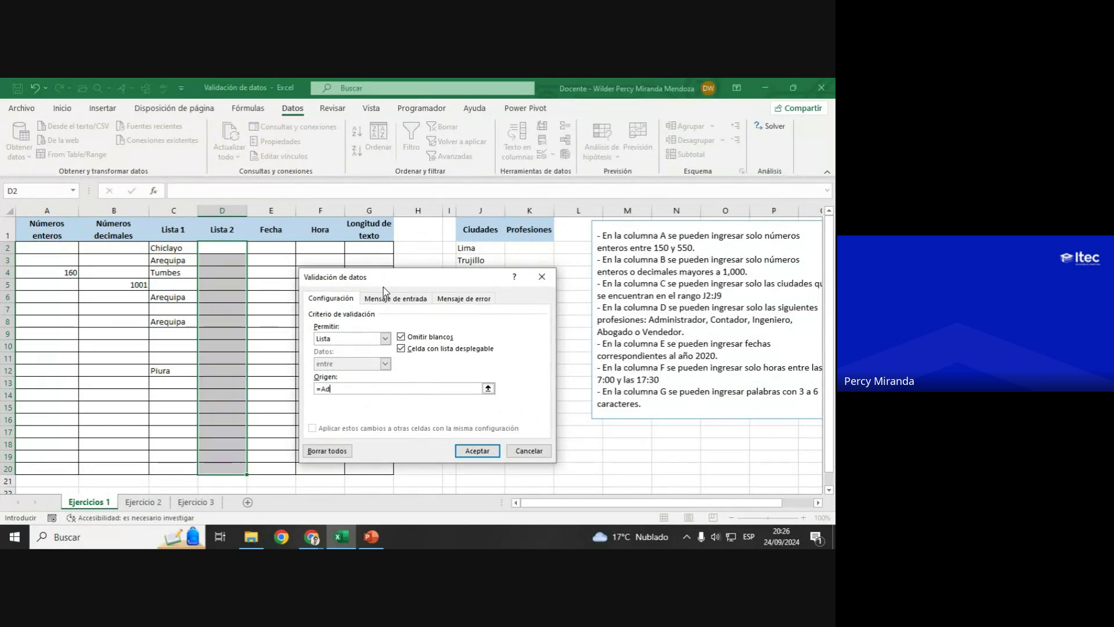
type("ministrador")
type(";")
type("Co")
type("ntador; ")
type("Ing")
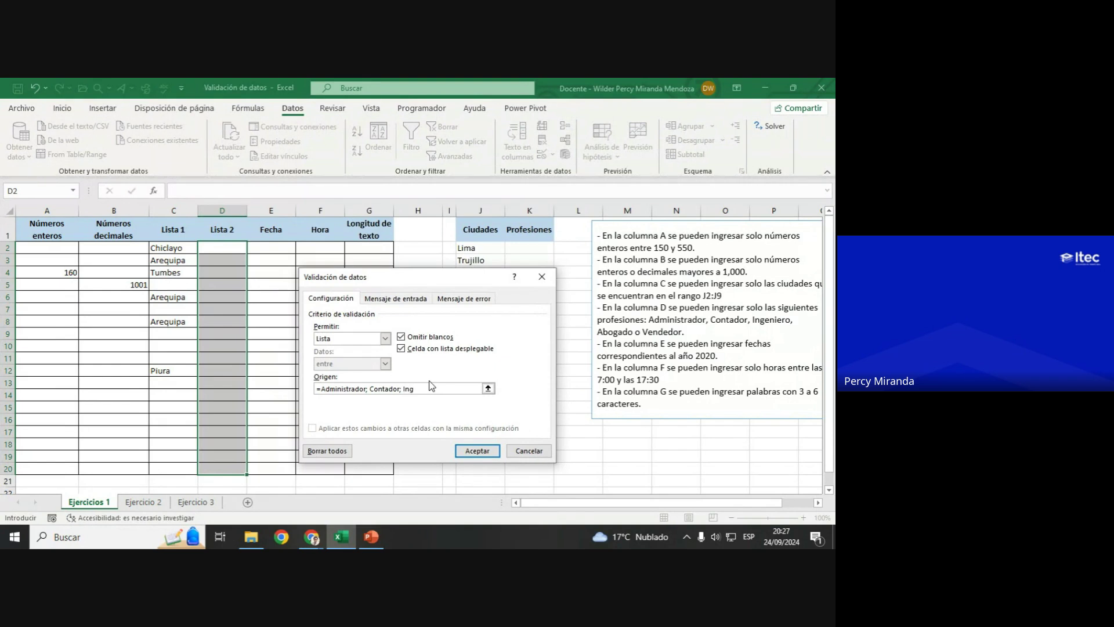
type("eniero;")
key("shift+space")
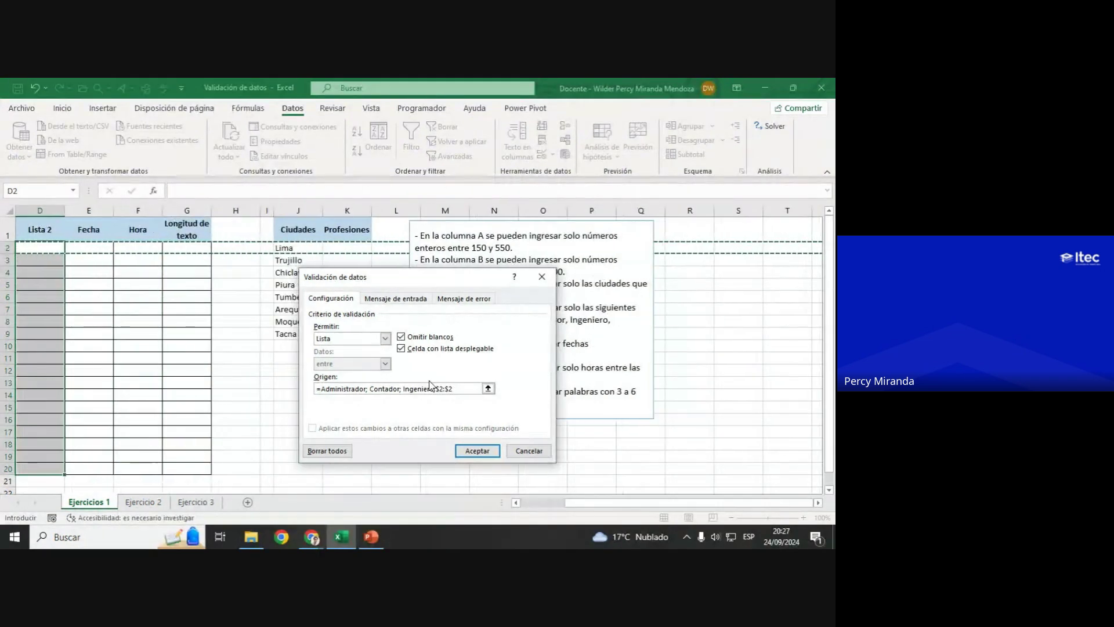
key("BackSpace")
key("BackSpace")
key("BackSpace")
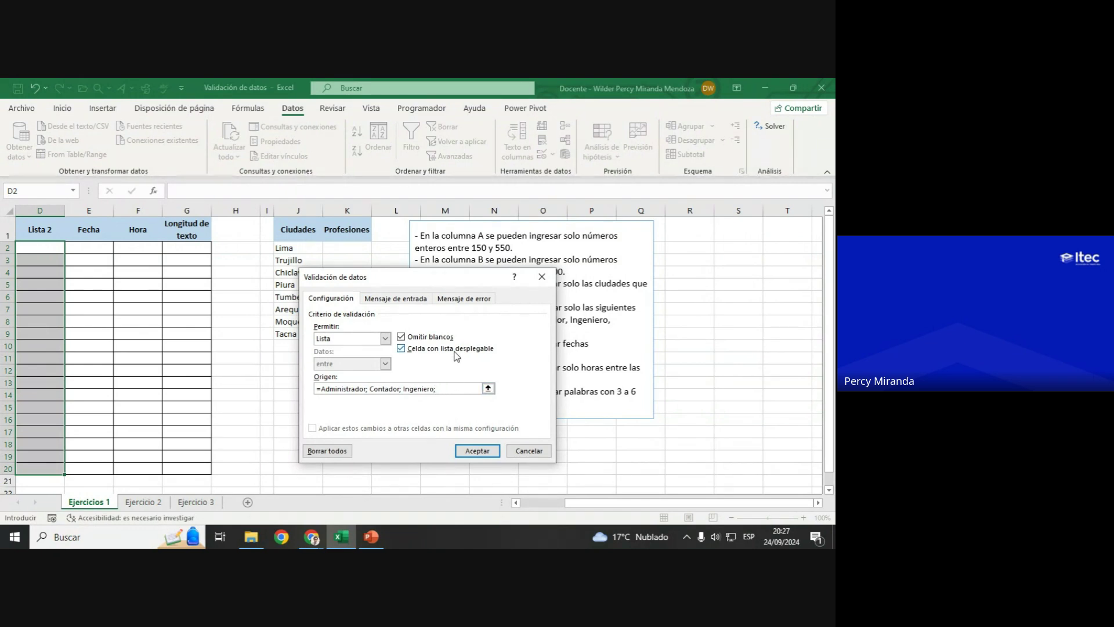
mouse_move(452, 281)
left_mouse_down()
mouse_move(320, 279)
mouse_move(358, 261)
left_mouse_up()
type("Ab")
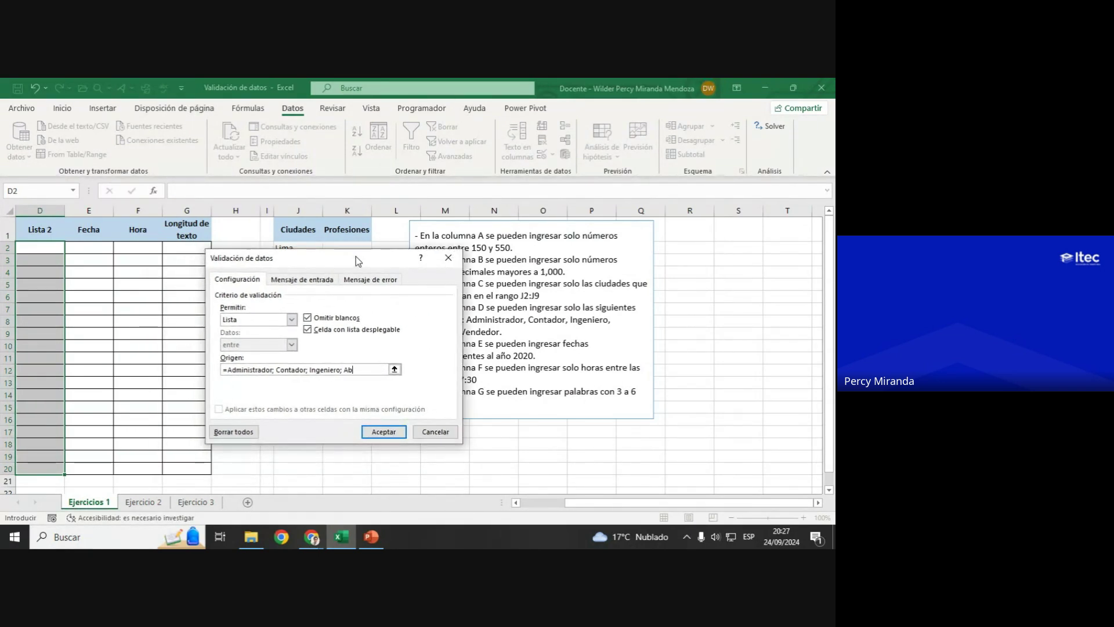
type("; Ve")
type("ndedor")
left_click_drag(574, 502, 530, 502)
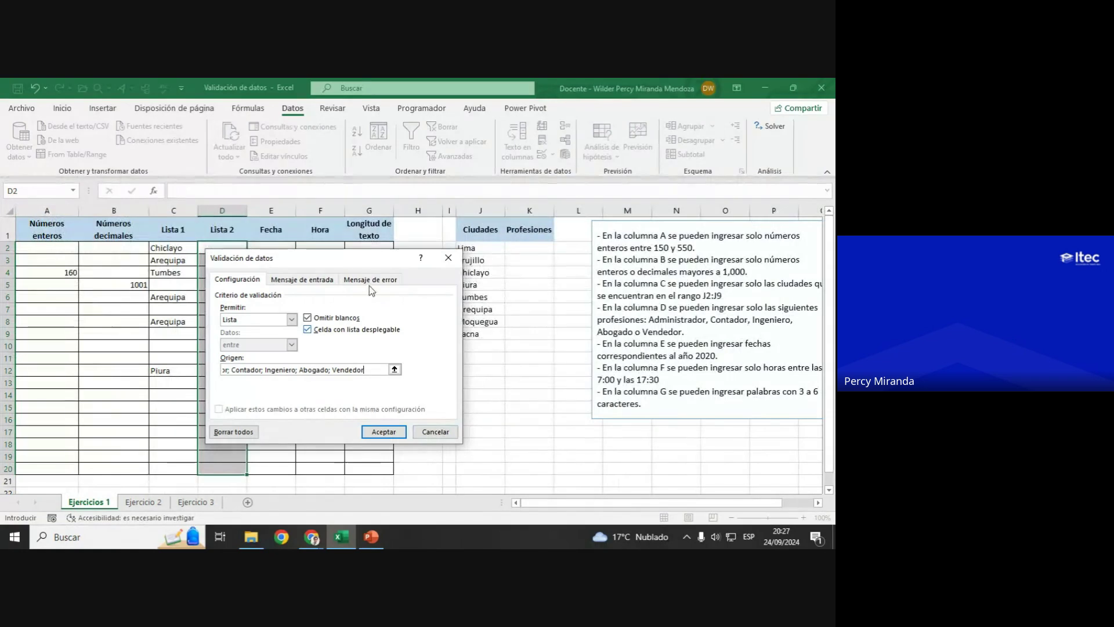
left_click_drag(346, 255, 652, 247)
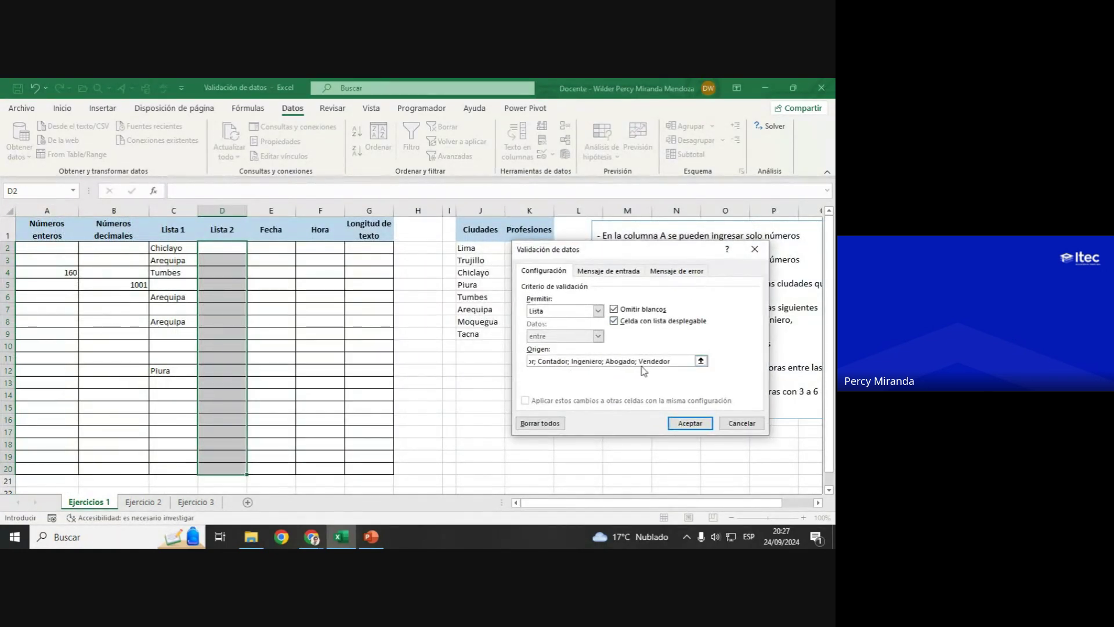
Step: After the range-not-found error, remove the leading '=' from the source and apply the rule
left_click(578, 357)
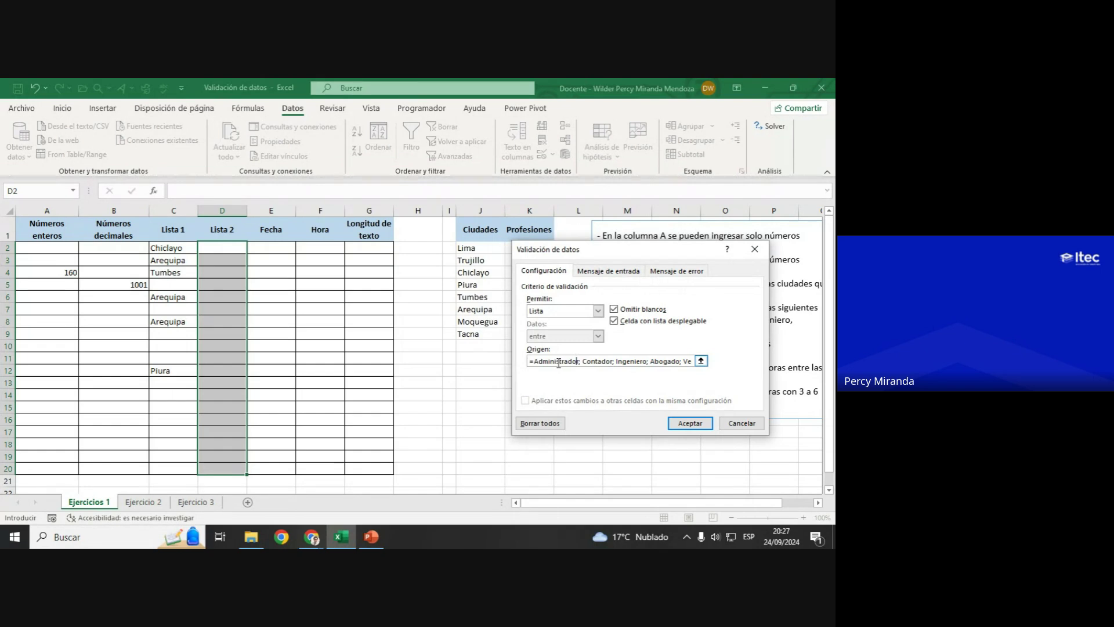
left_click(685, 423)
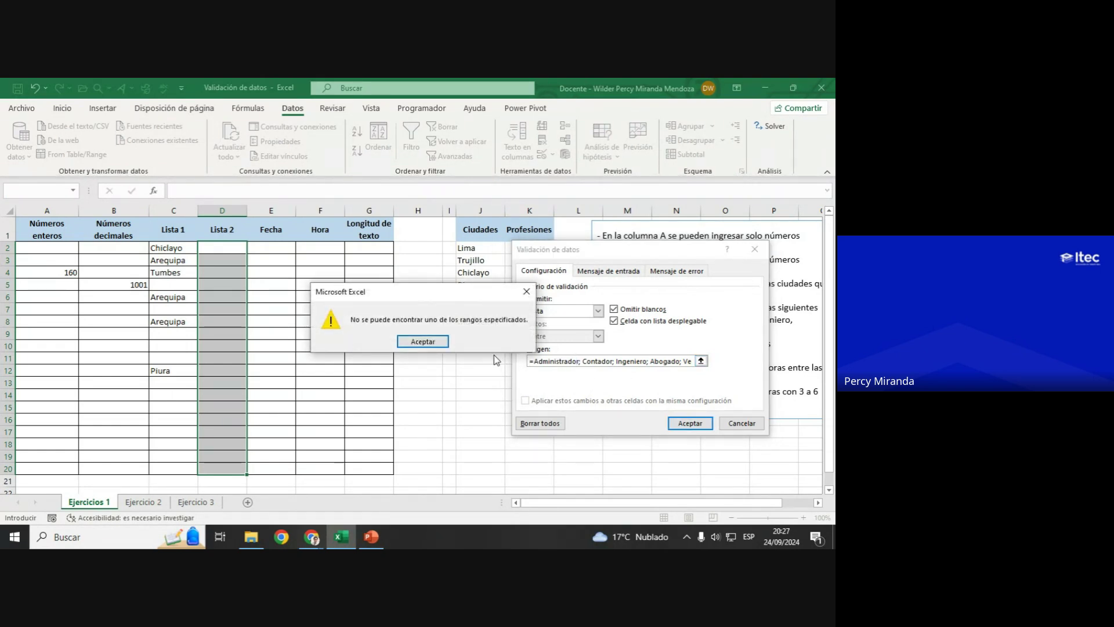
left_click(422, 345)
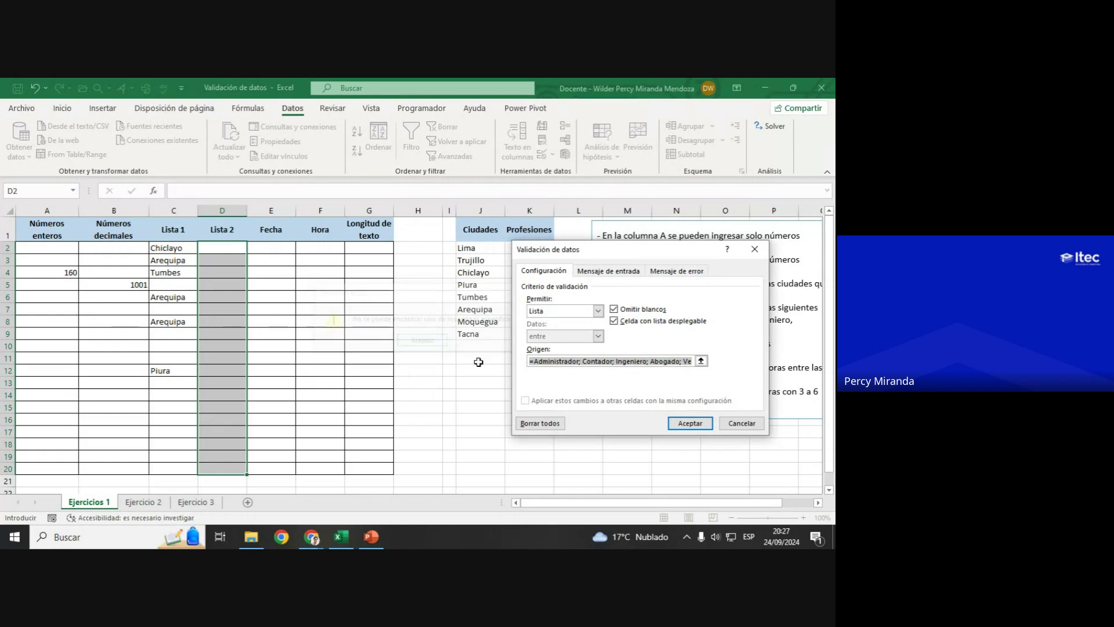
left_click(537, 362)
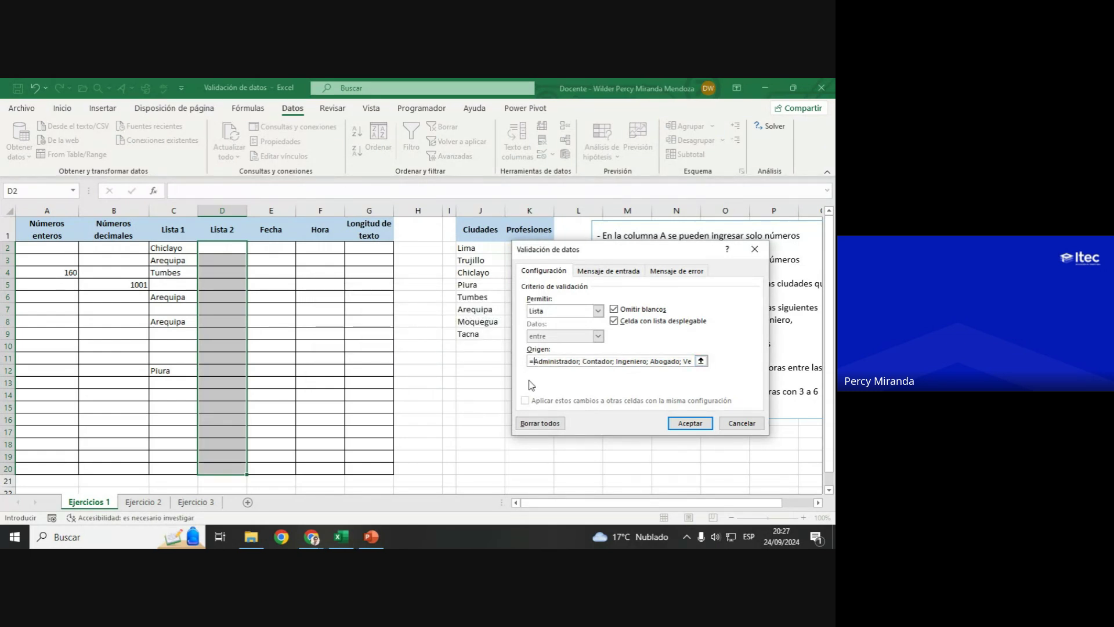
key("BackSpace")
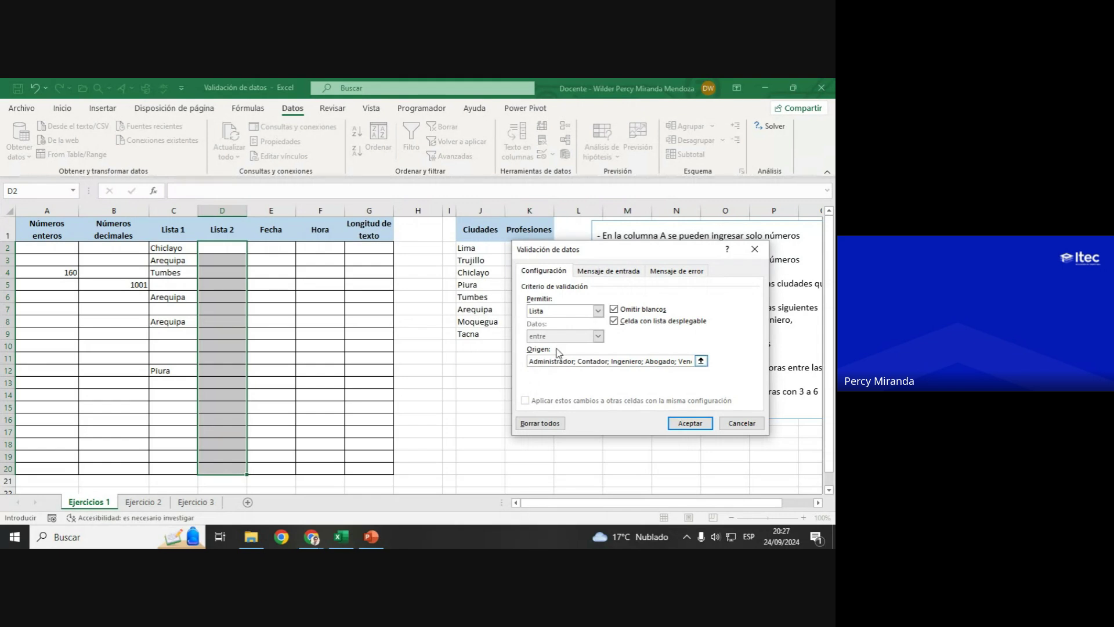
left_click(689, 423)
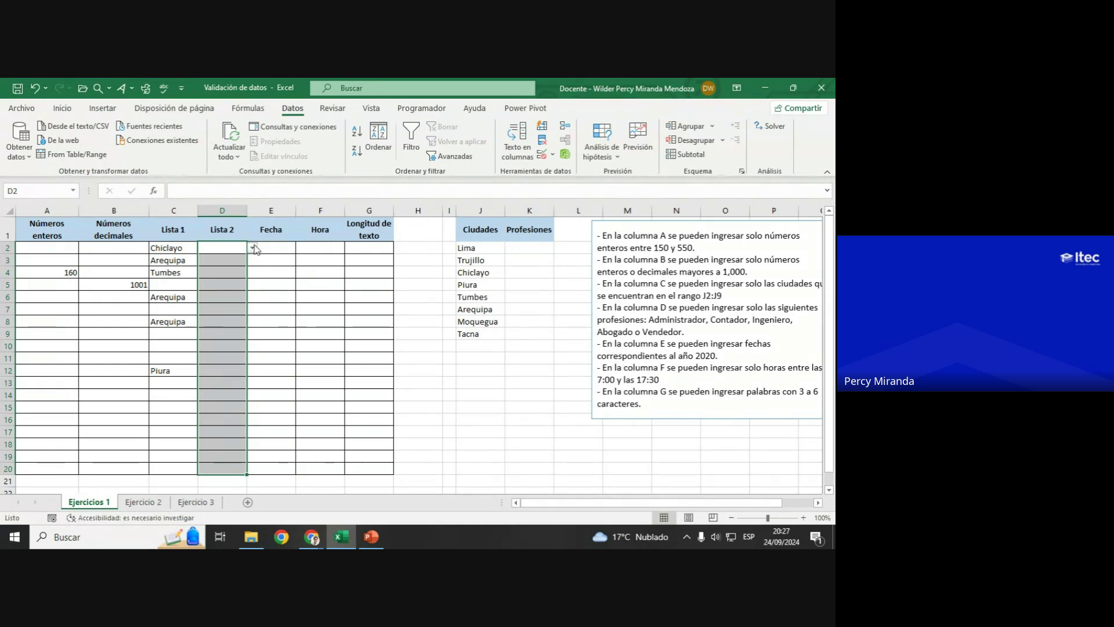
Step: Check D2's profession drop-down and review the list source in the validation settings
left_click(253, 248)
left_click(298, 282)
left_click(243, 296)
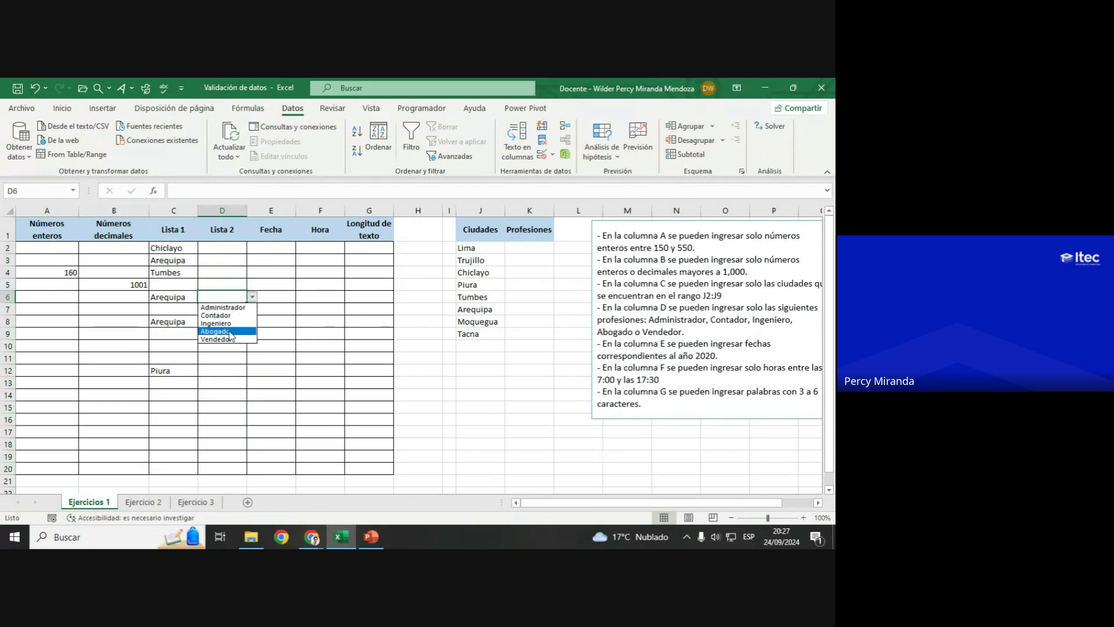
left_click(541, 155)
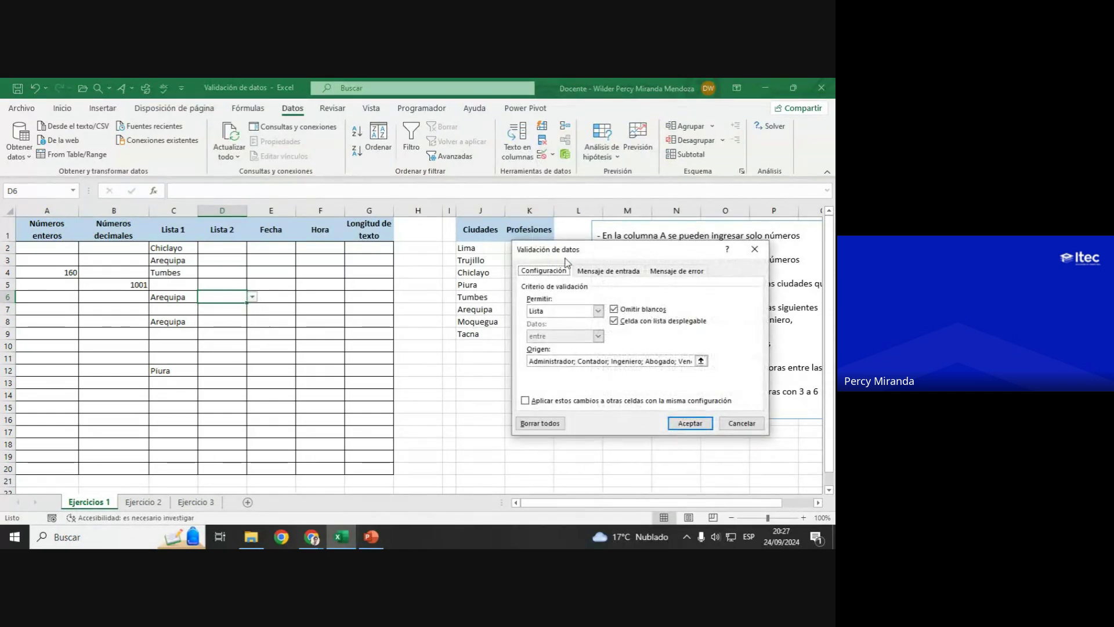
left_click_drag(581, 255, 467, 359)
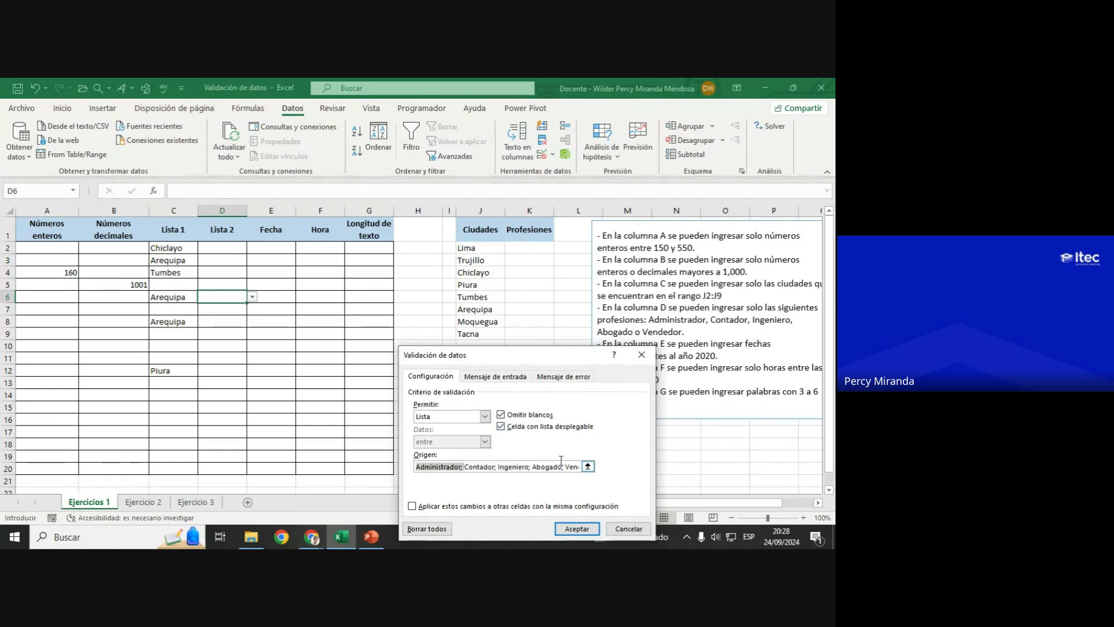
left_click_drag(465, 467, 563, 467)
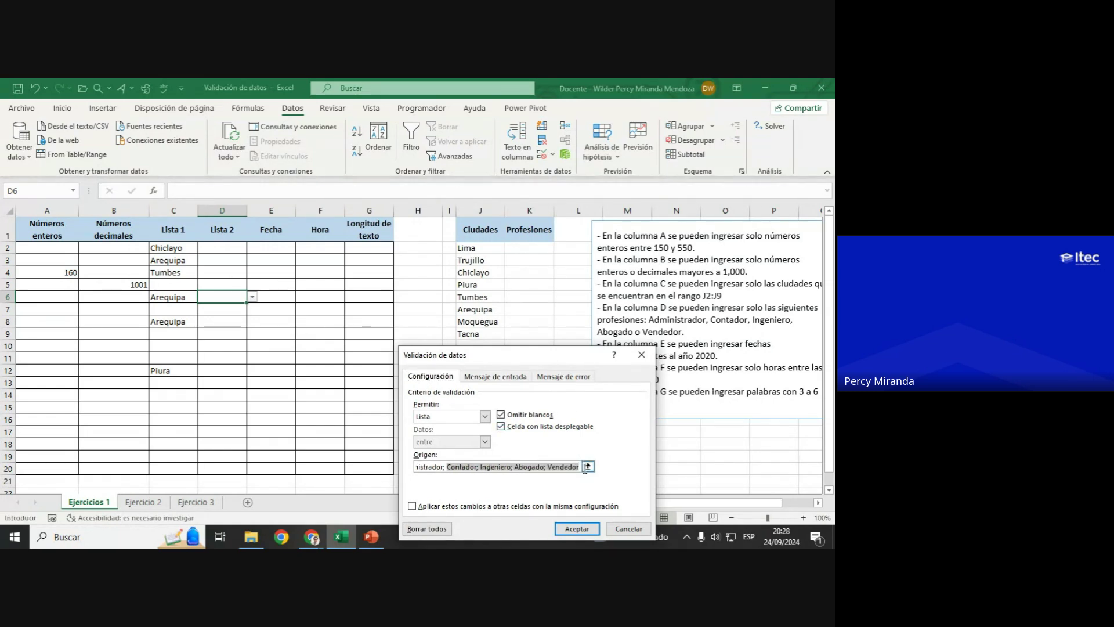
left_click(577, 529)
Step: Choose Abogado for D14 and Contador for D9, then return to the Google Meet call
left_click(227, 356)
left_click(224, 391)
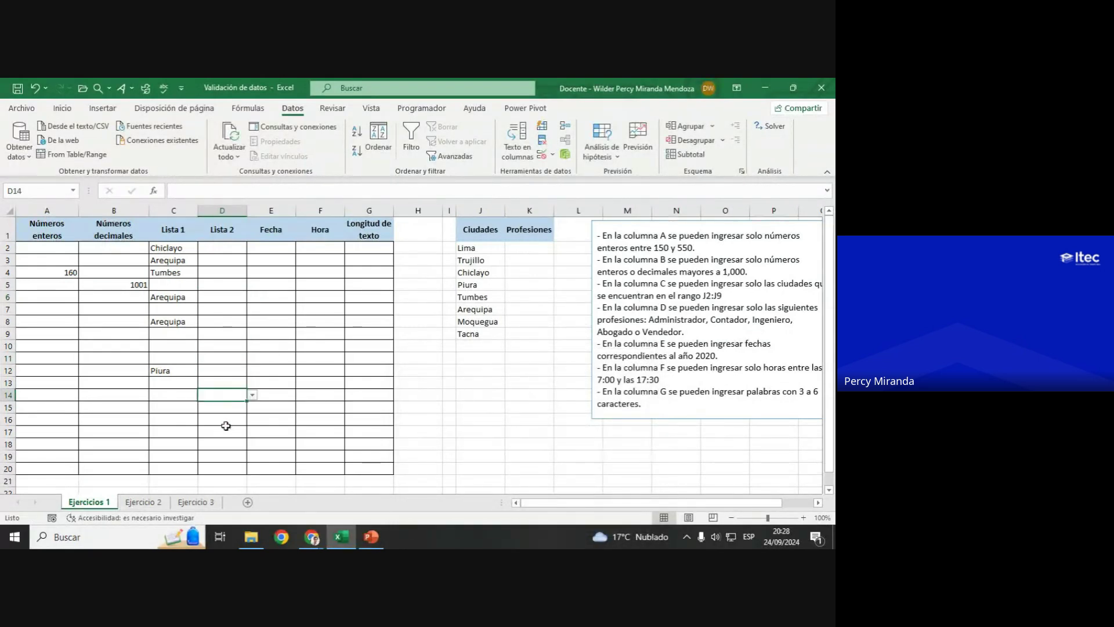
left_click(253, 395)
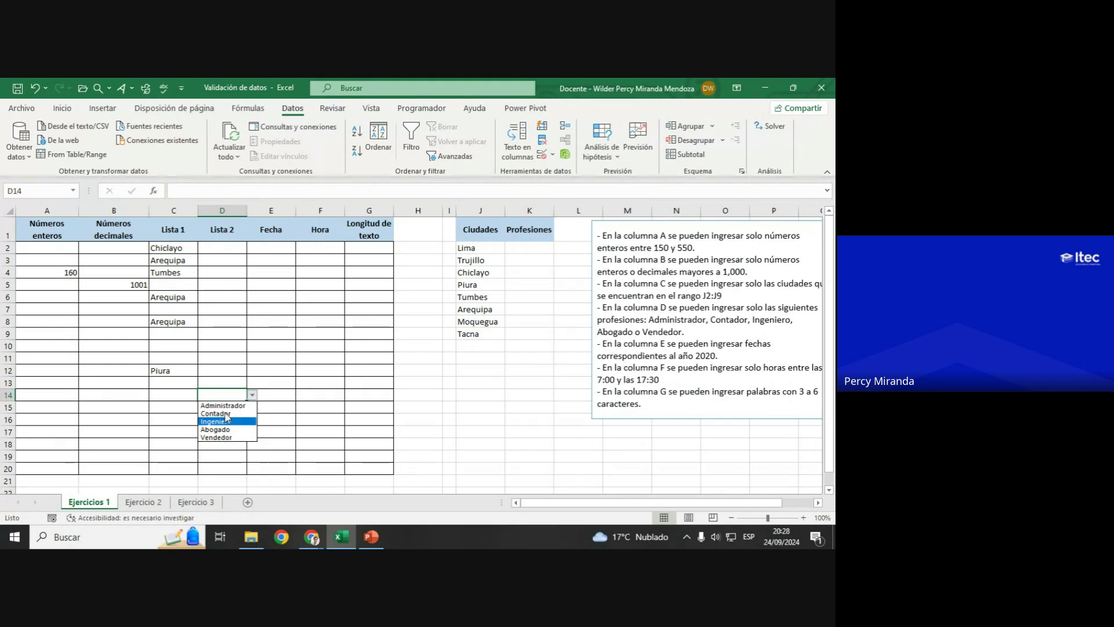
left_click(224, 430)
left_click(227, 334)
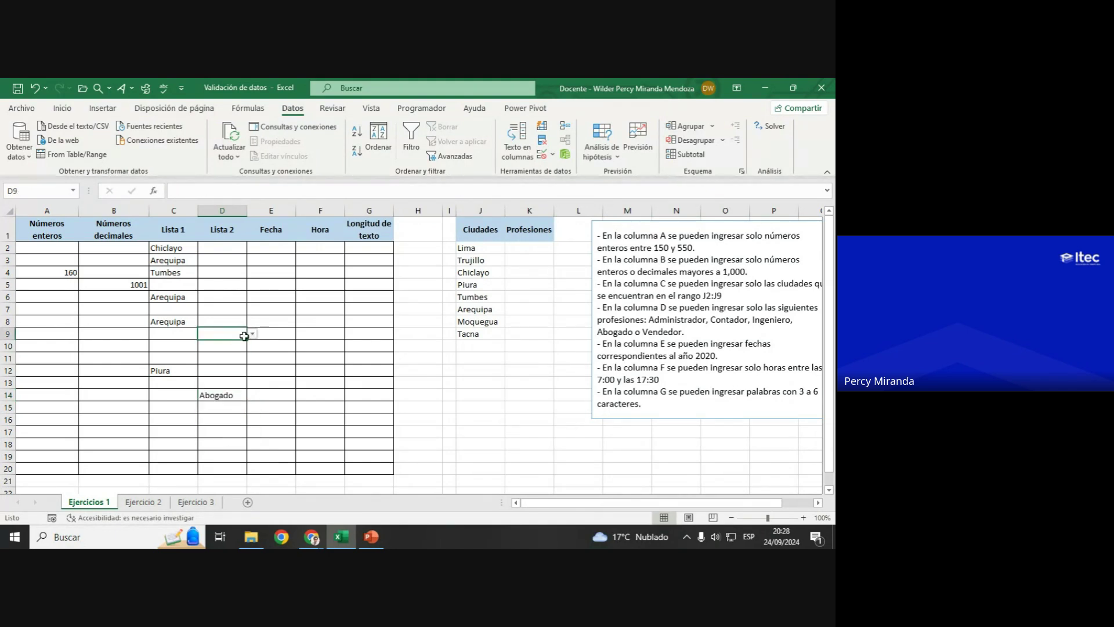
left_click(253, 334)
left_click(228, 353)
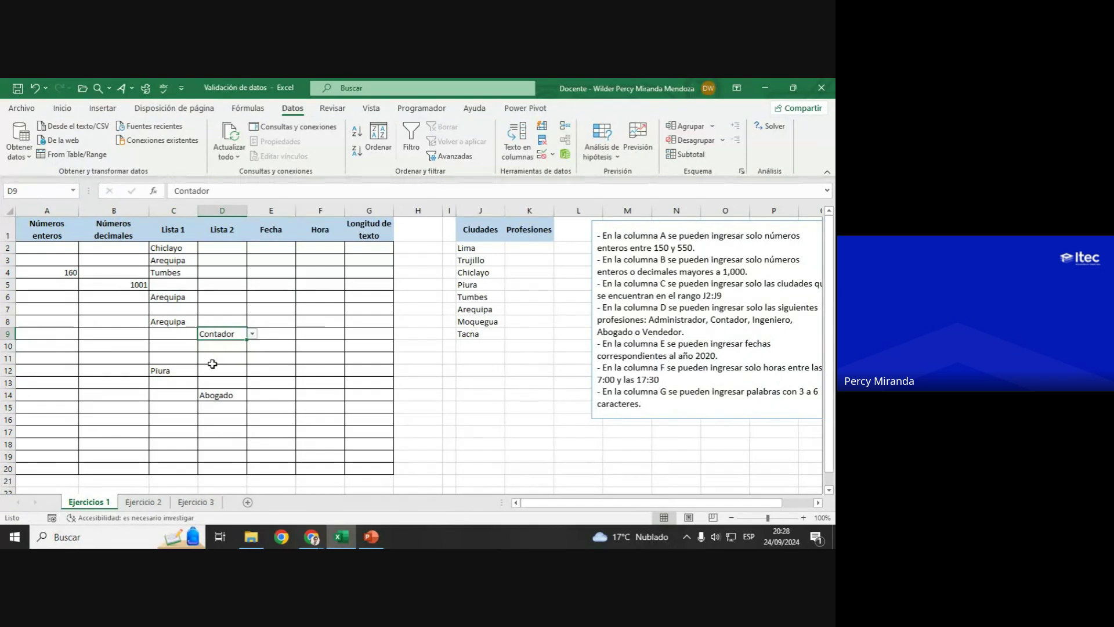
left_click(269, 246)
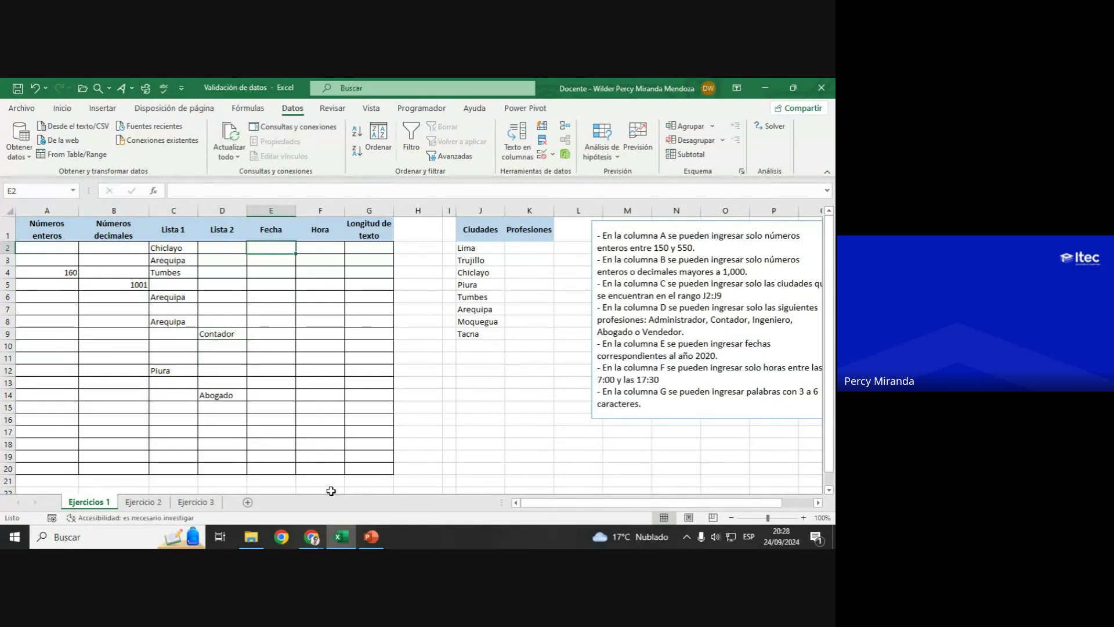
left_click(264, 476)
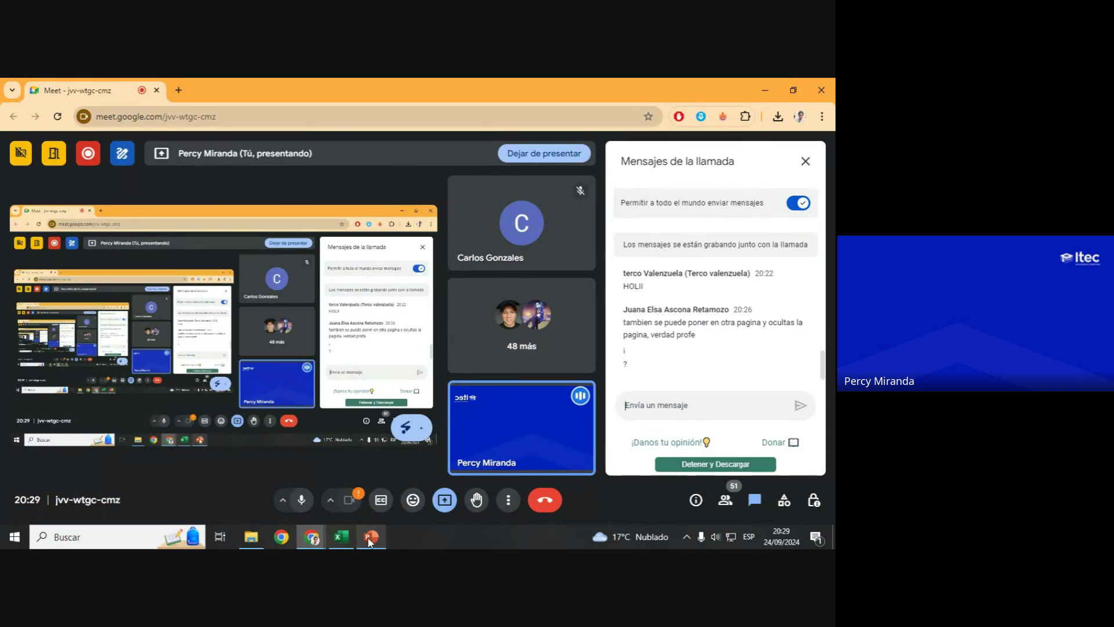
left_click(349, 544)
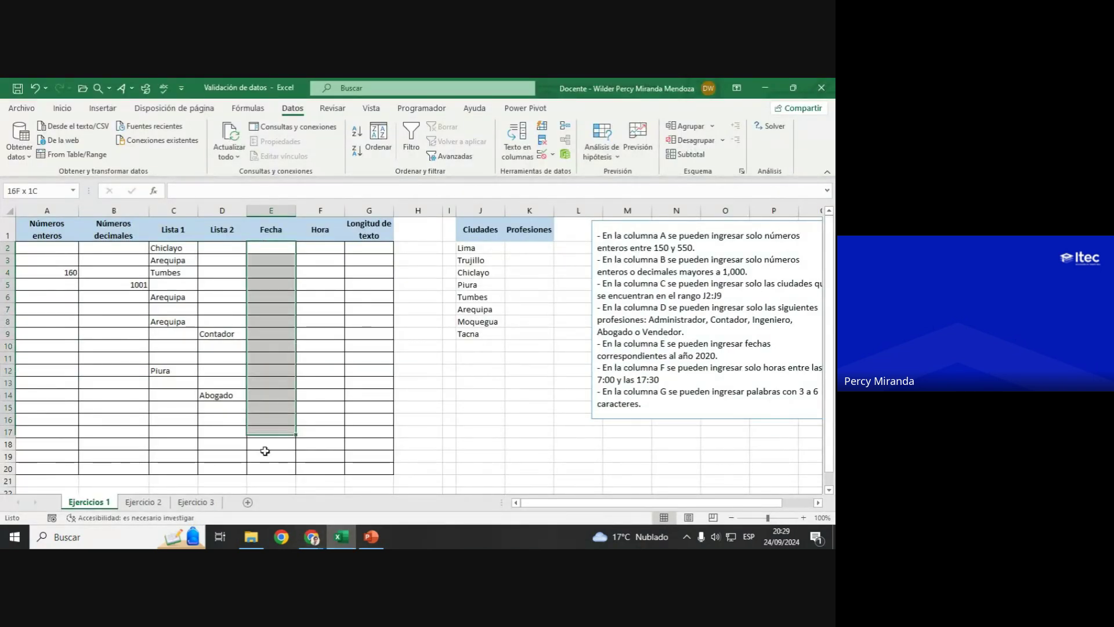
Step: Select Fecha cells E2:E20 and nudge the instructions text box slightly left
left_click_drag(263, 244, 264, 467)
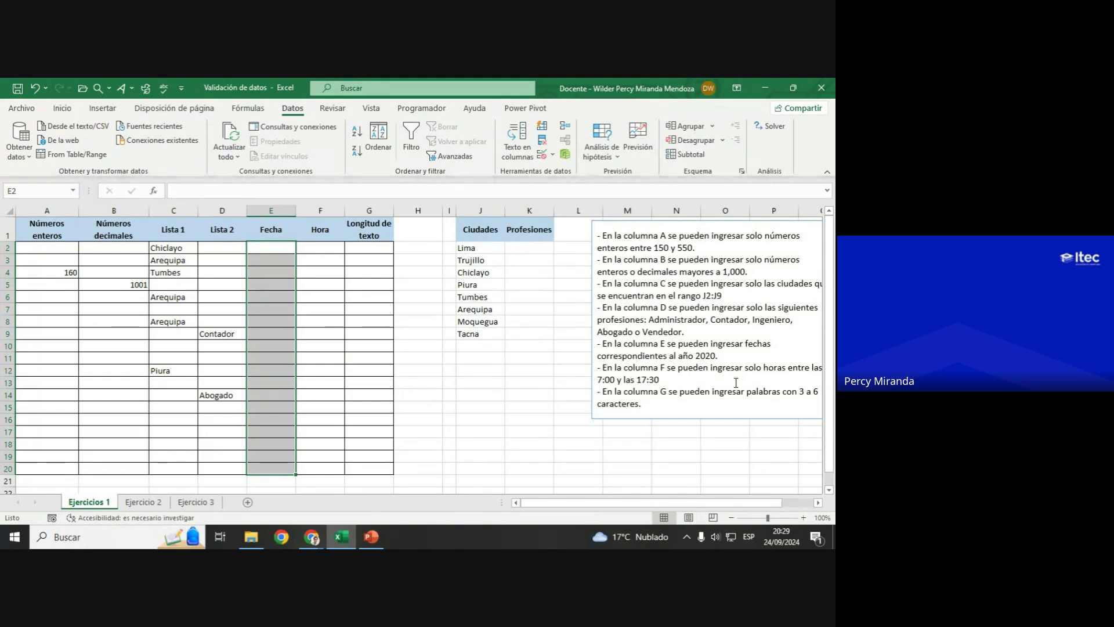
left_click(691, 418)
left_click_drag(690, 421, 659, 418)
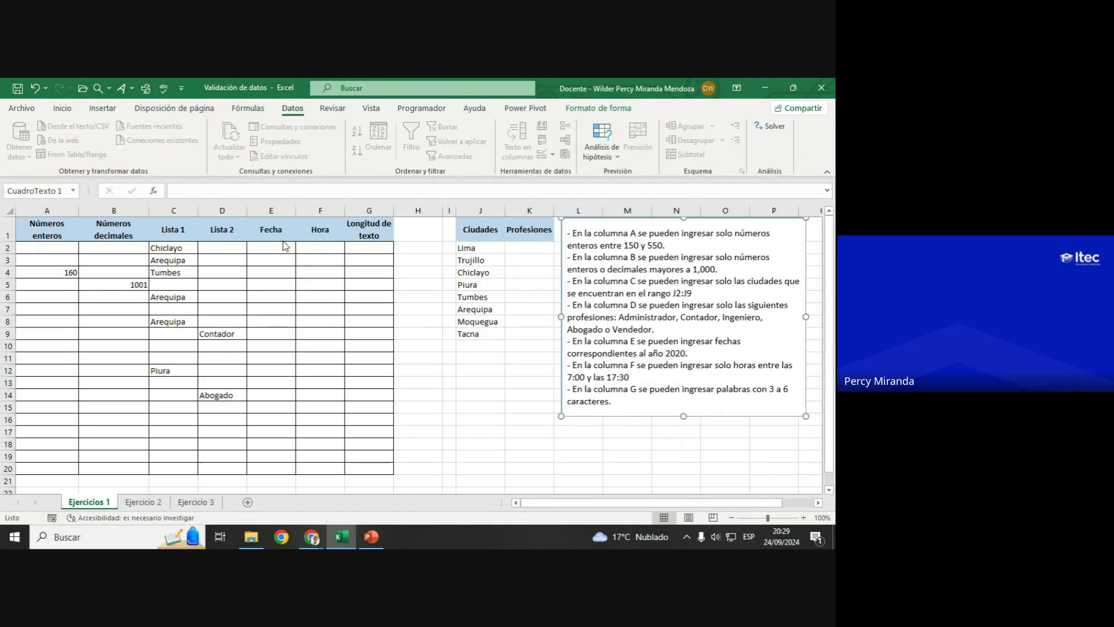
key("Escape")
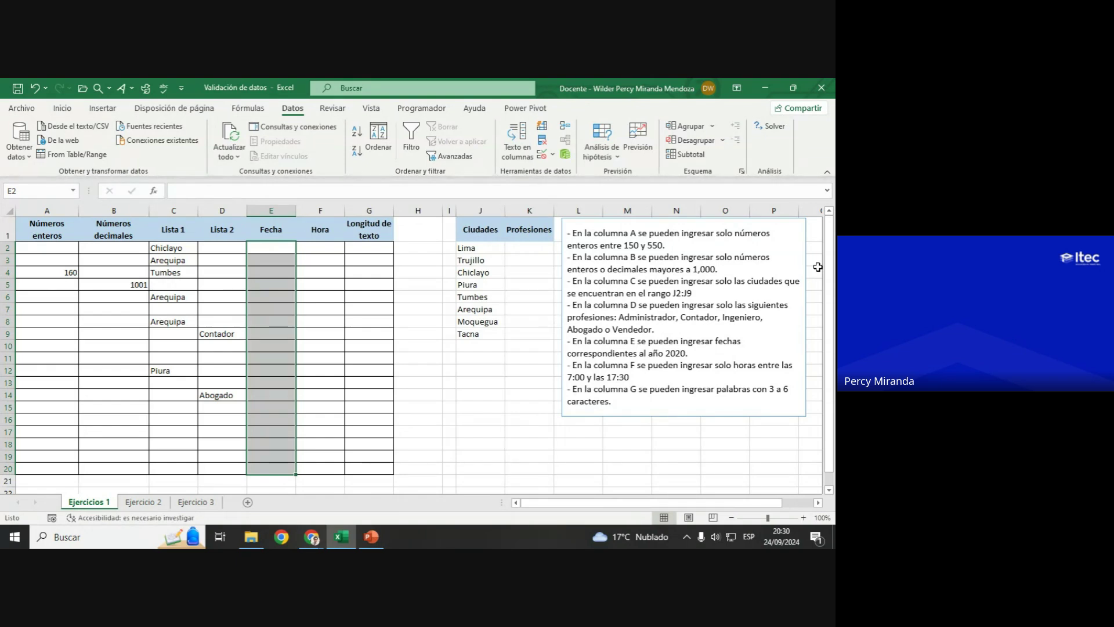
Step: Highlight 2020 in the instructions, reselect E2:E20, and widen column G slightly
left_click(675, 347)
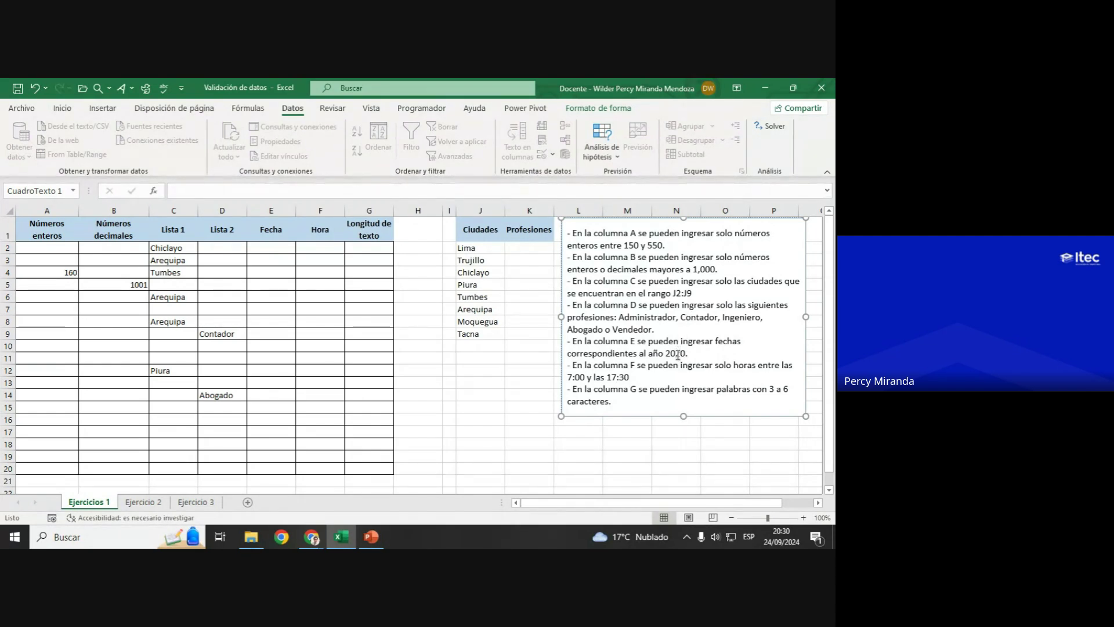
double_click(679, 354)
left_click_drag(287, 249, 267, 467)
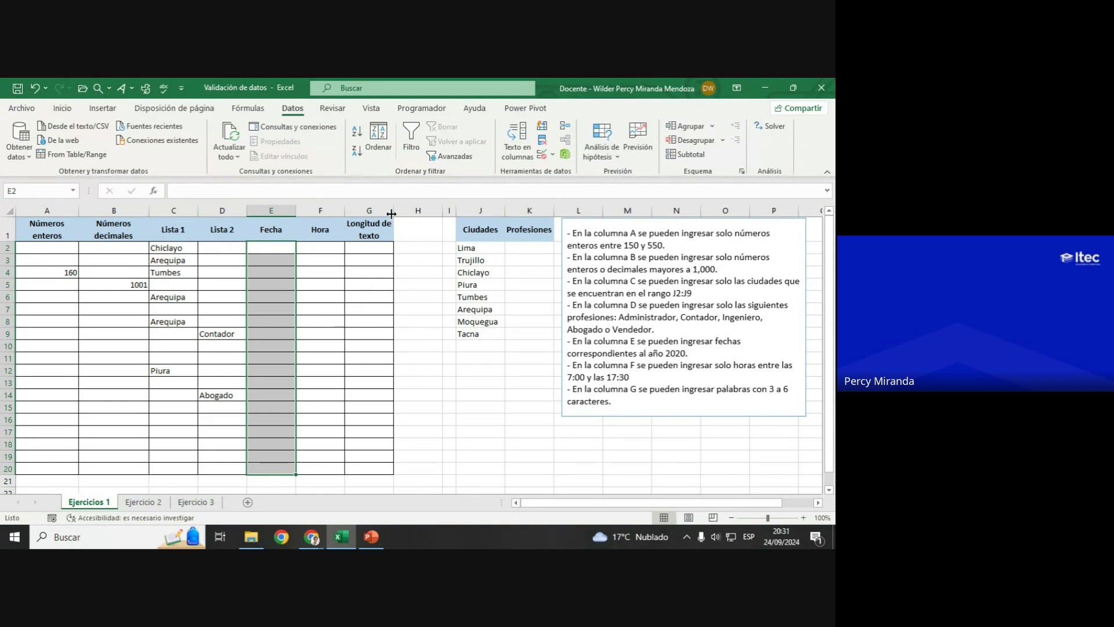
left_click_drag(392, 214, 397, 213)
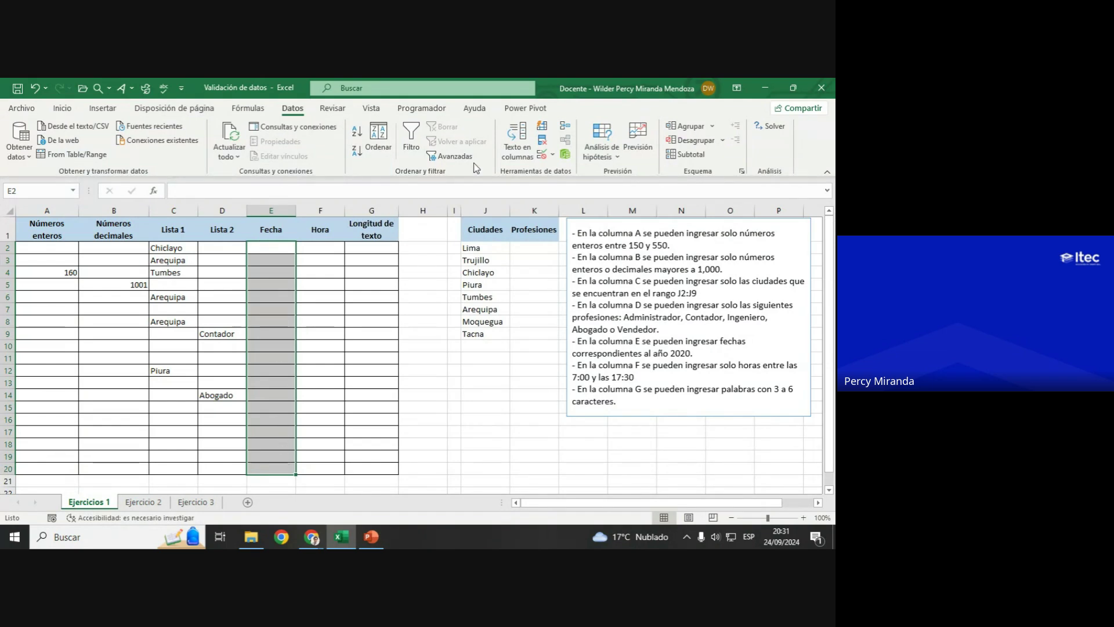
Step: Give E2:E20 a Fecha validation rule, entre 01/01/2020 and 31/12/2020
left_click(546, 160)
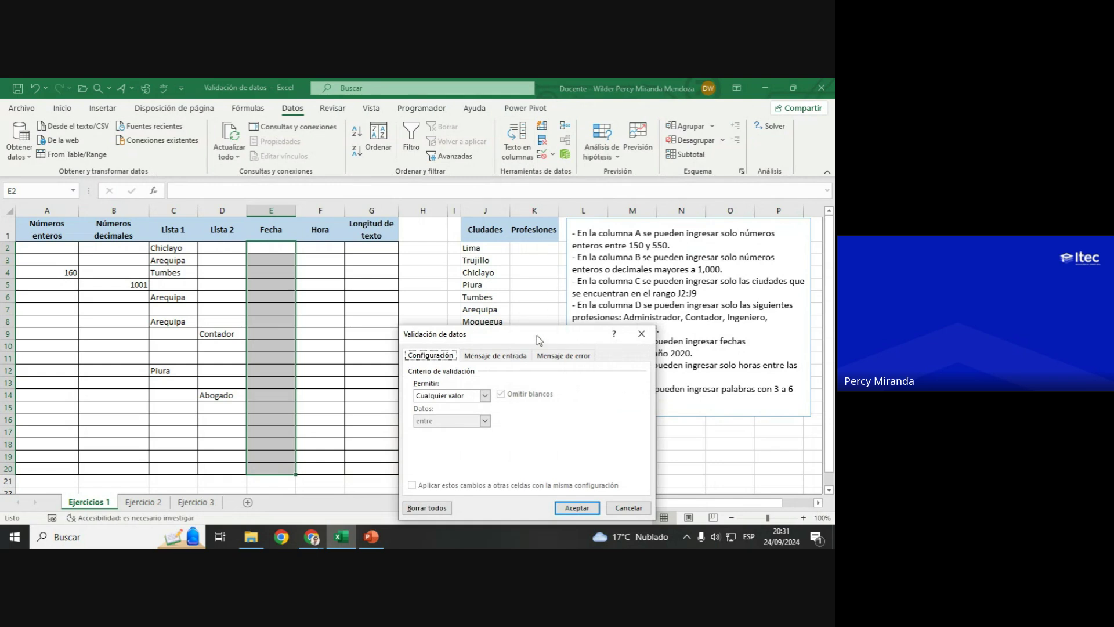
left_click_drag(537, 336, 448, 258)
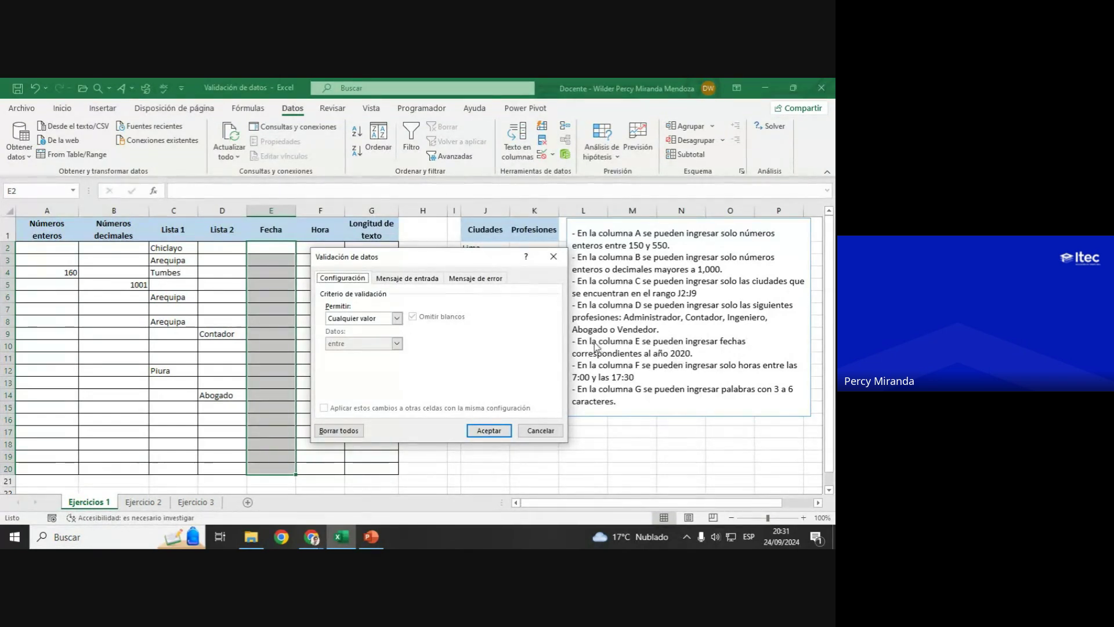
left_click(353, 319)
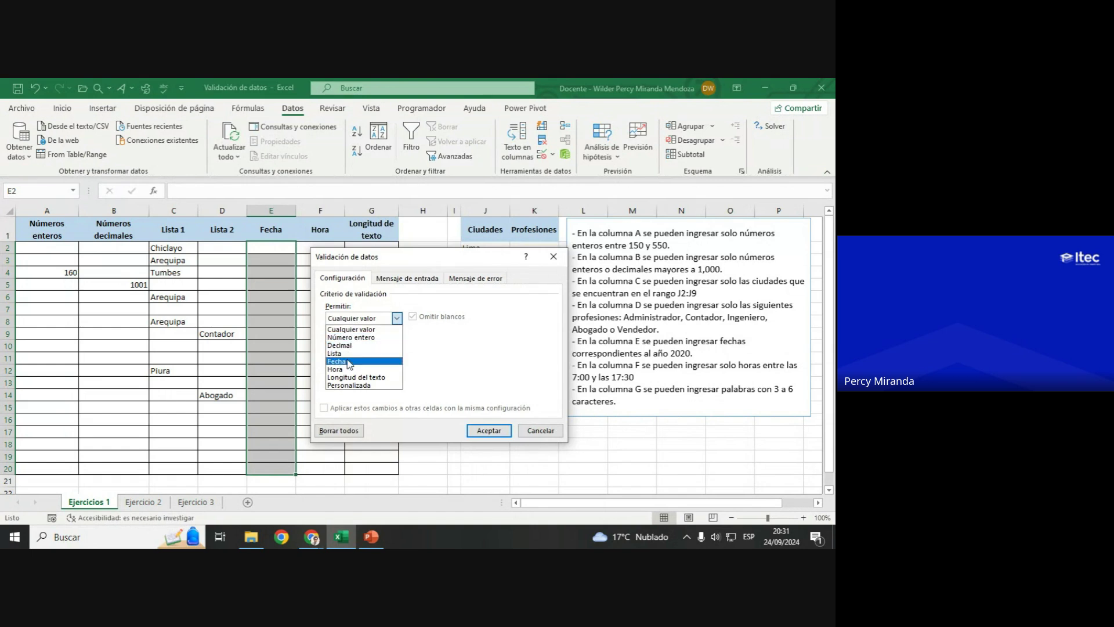
left_click(348, 361)
left_click(397, 343)
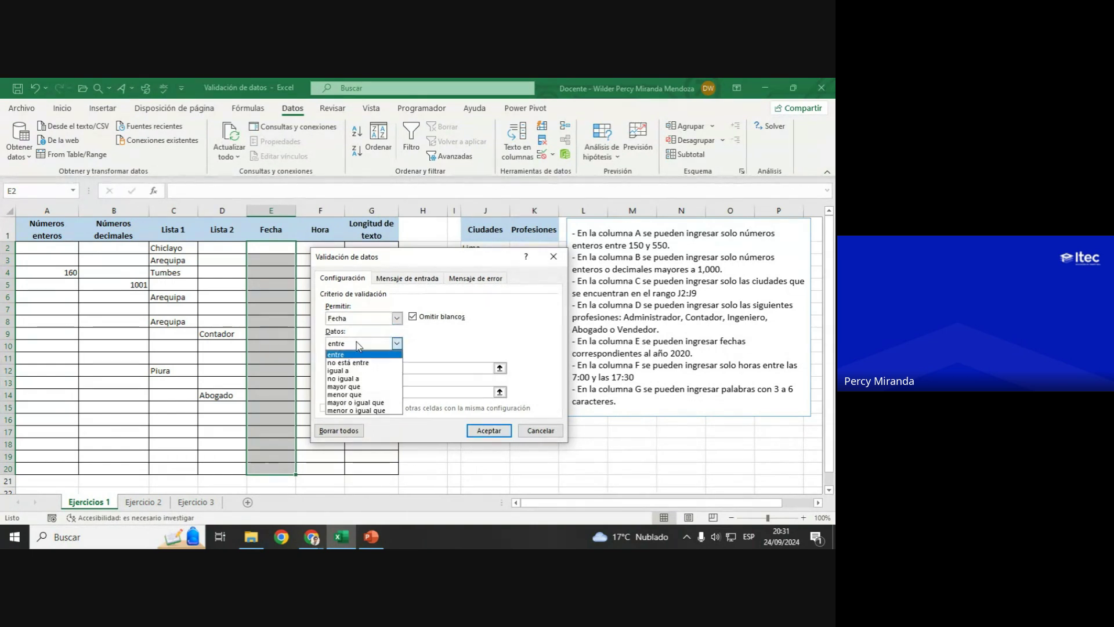
left_click(336, 354)
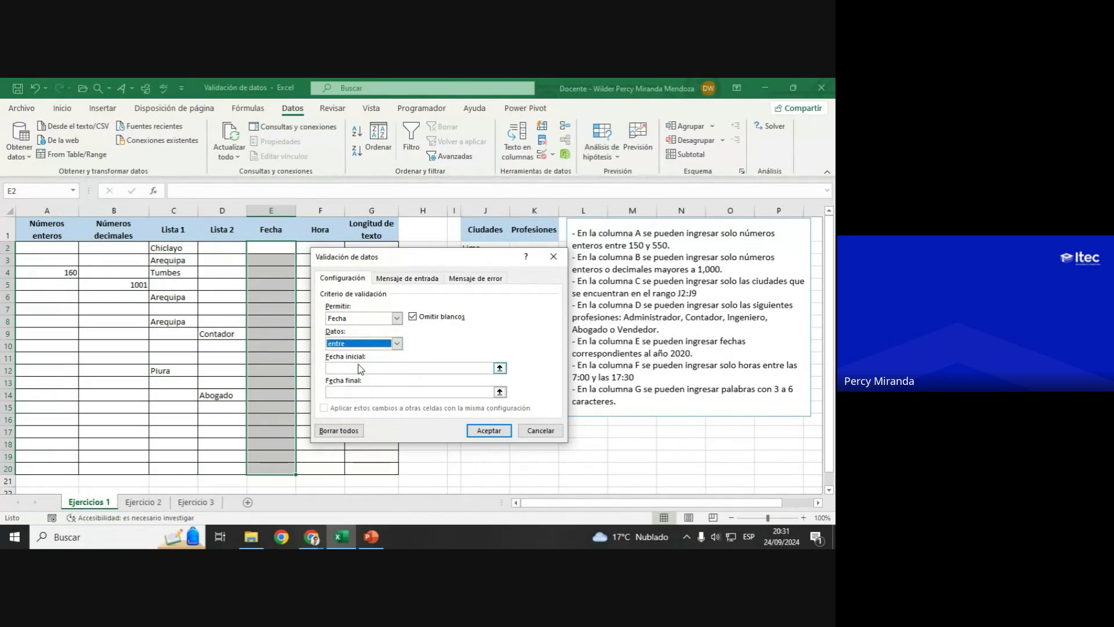
left_click(491, 368)
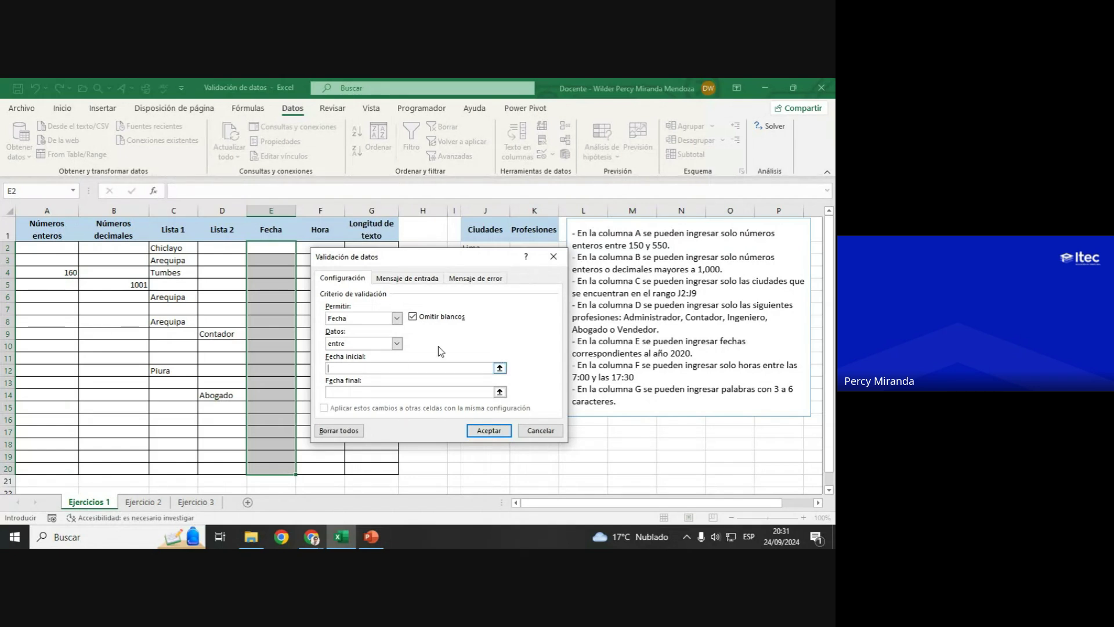
type("01/01")
type("/202")
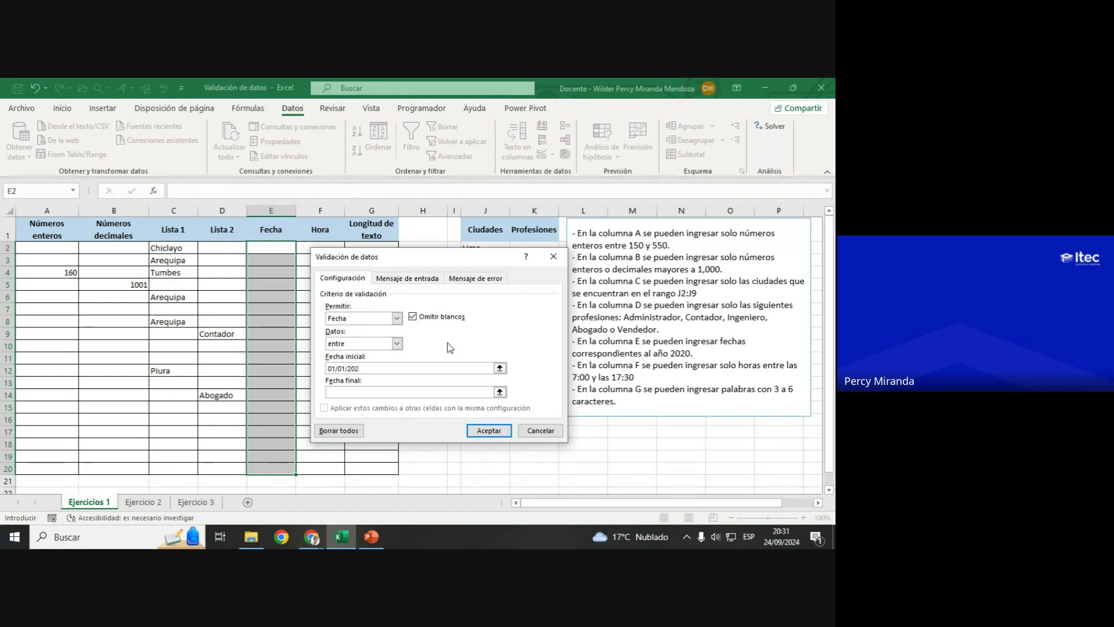
type("0")
left_click(364, 392)
type("/20")
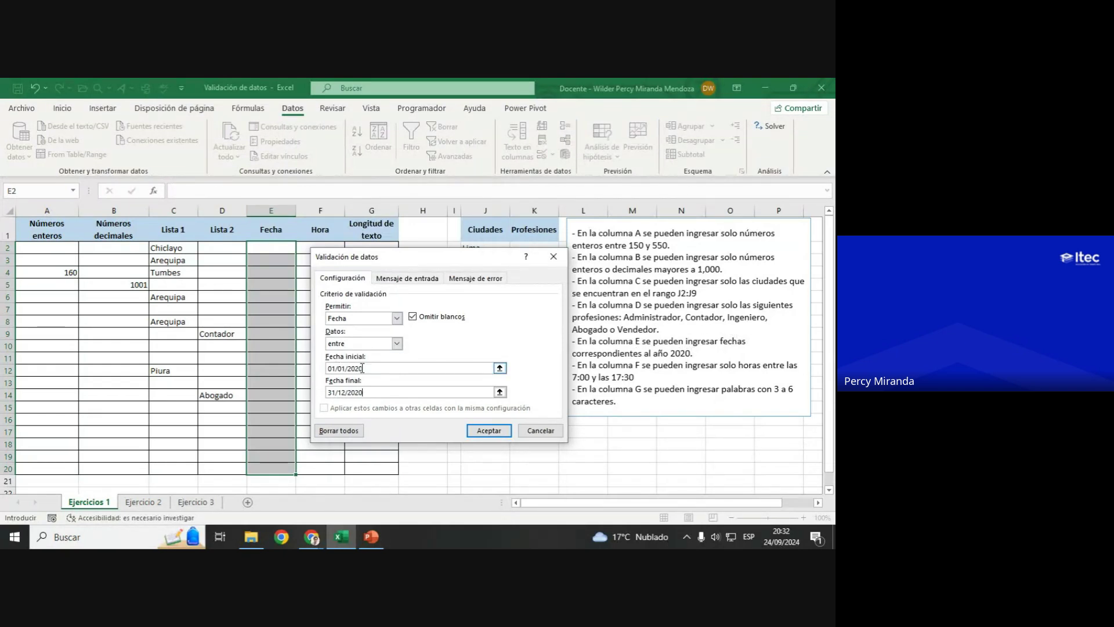
mouse_move(366, 368)
left_mouse_down()
mouse_move(327, 368)
mouse_move(318, 392)
left_mouse_up()
left_click(489, 430)
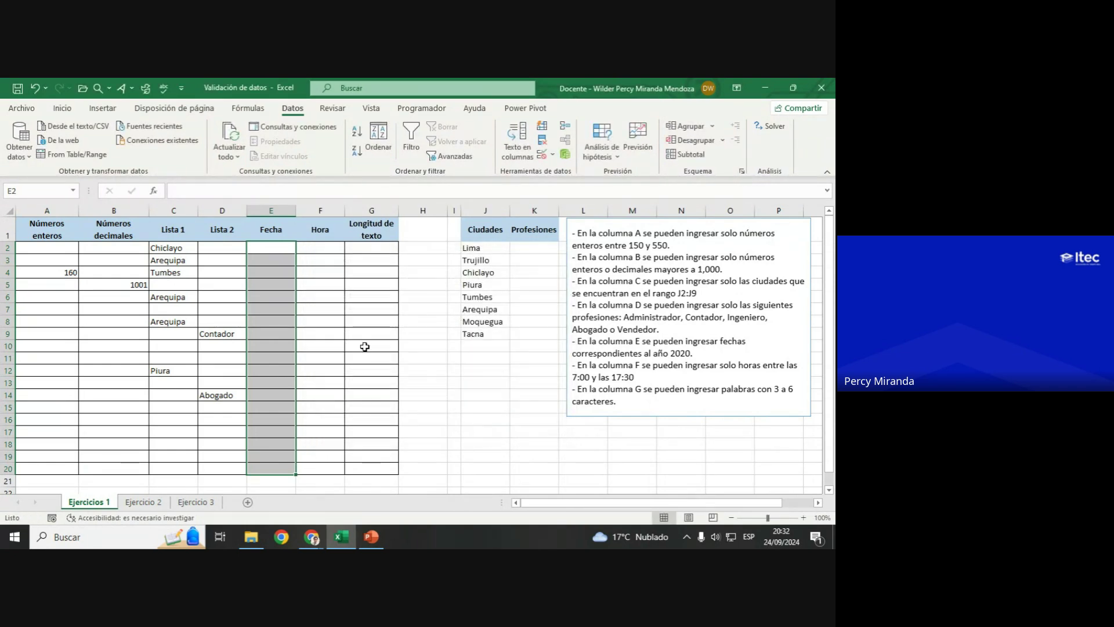
Step: Enter 05/09/2021 in E4 and retry after the date rule rejects it
left_click(283, 271)
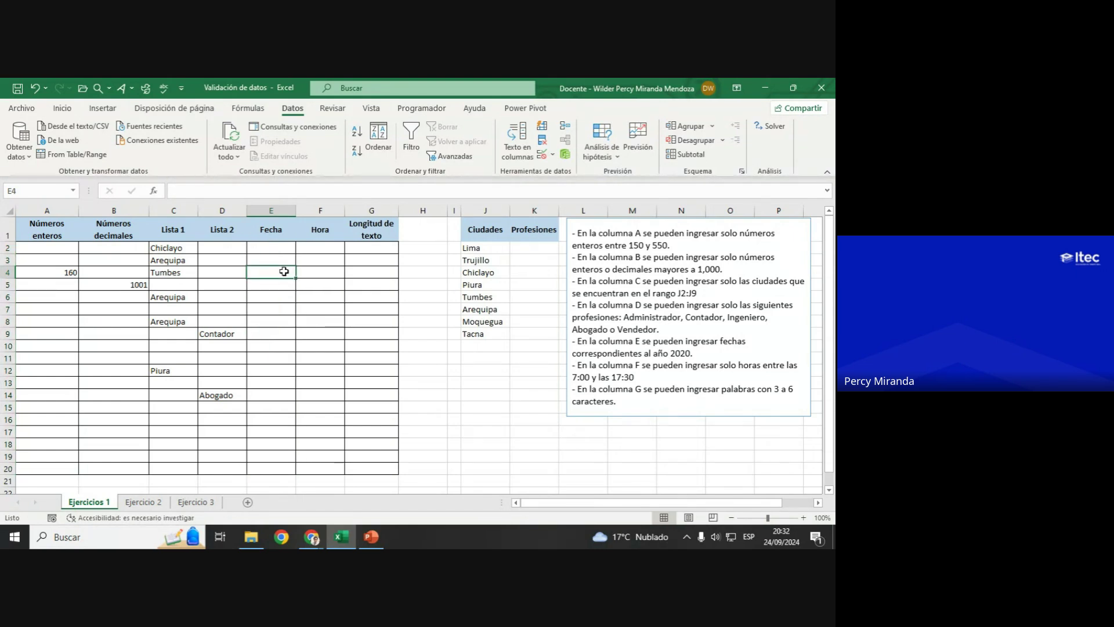
type("05/09/")
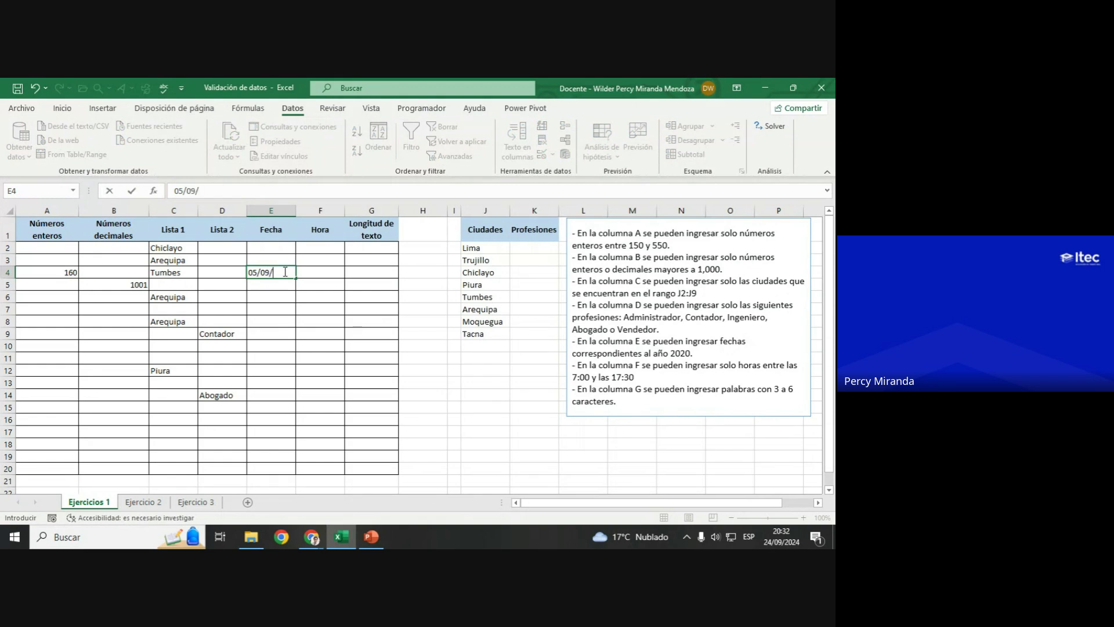
type("2021")
key("Return")
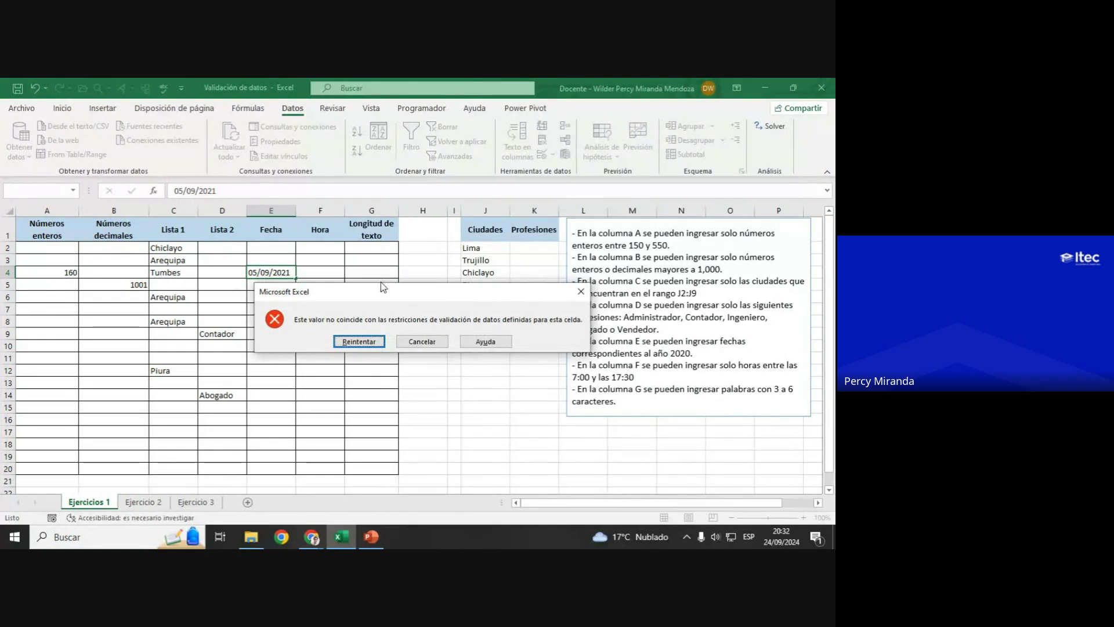
left_click_drag(412, 296, 586, 325)
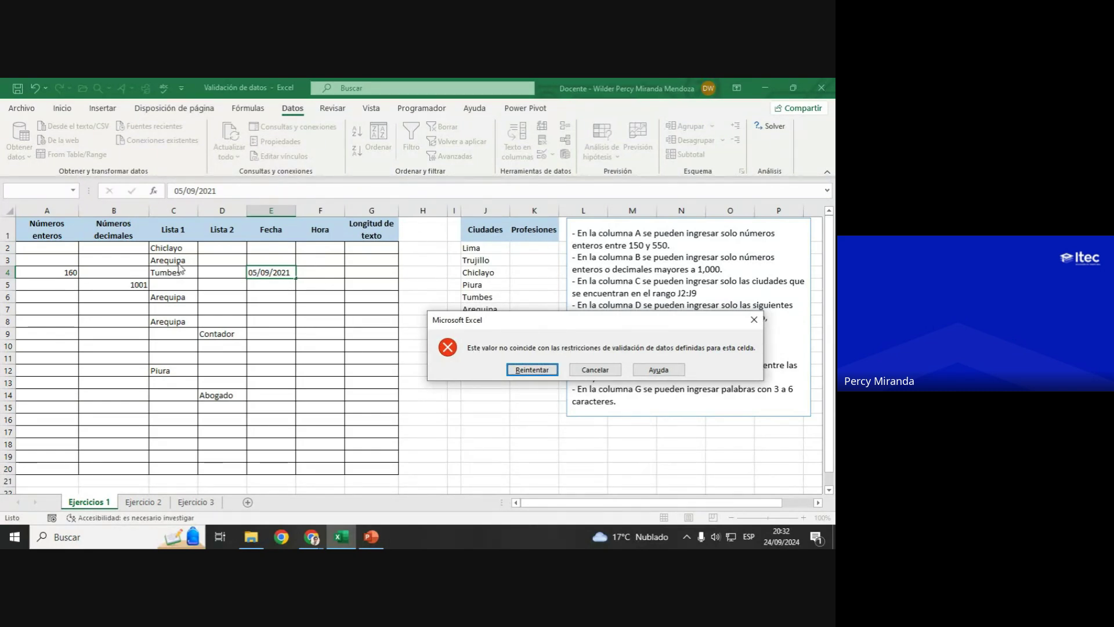
left_click(533, 370)
Step: Change the year to 2018, rejected again, then to 2020, leaving 5/09/2020 in E4
double_click(289, 273)
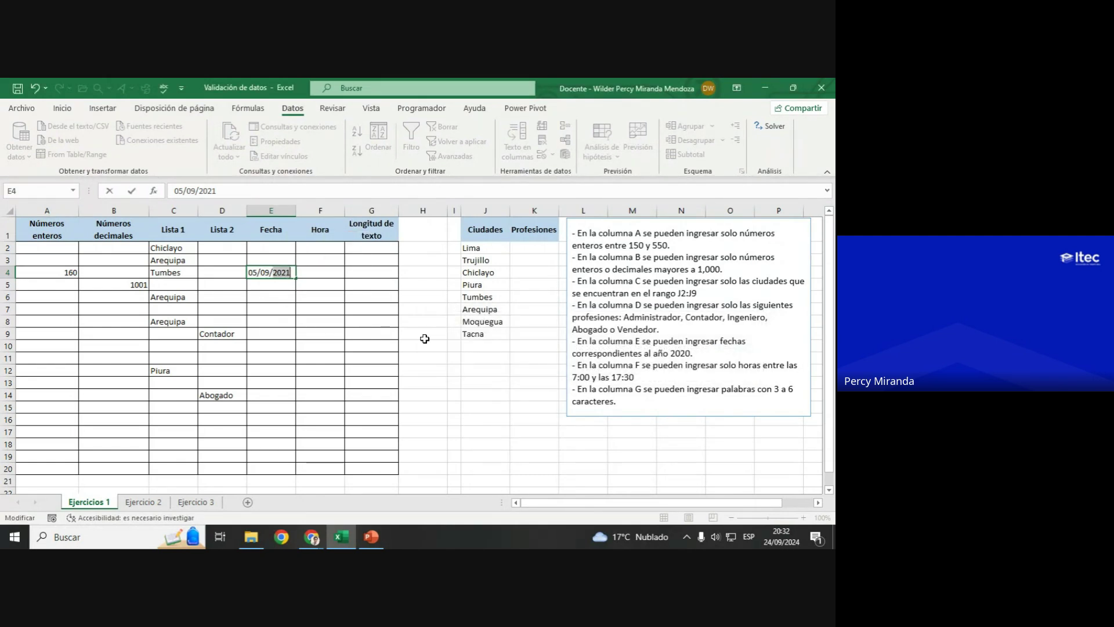
type("2018")
key("Return")
left_click_drag(387, 294, 548, 384)
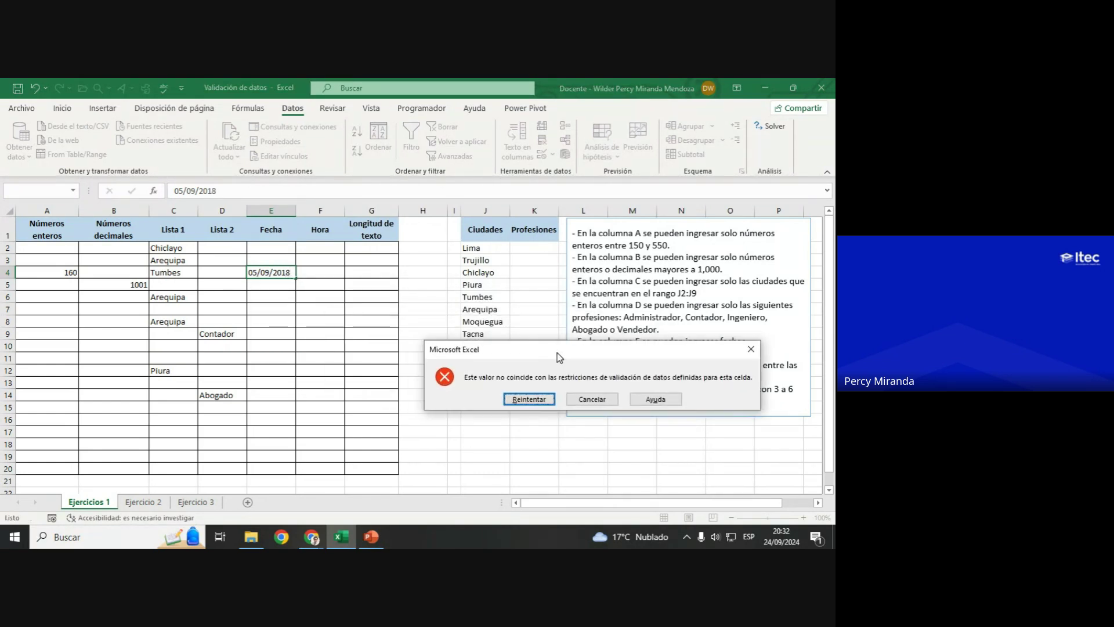
left_click(519, 432)
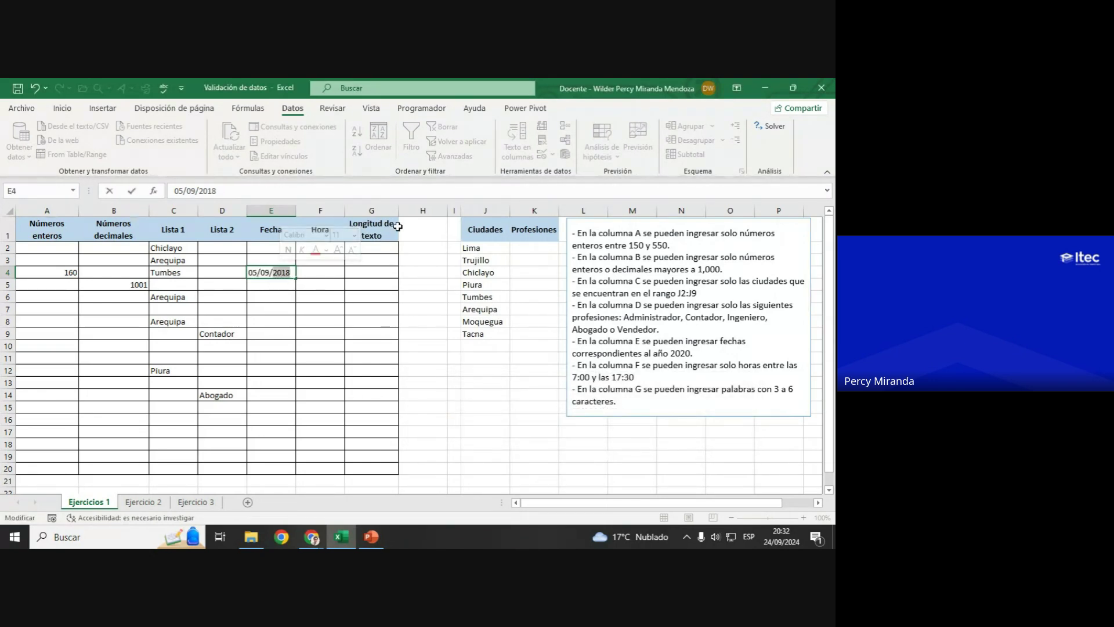
key("BackSpace")
key("BackSpace")
type("20")
key("Return")
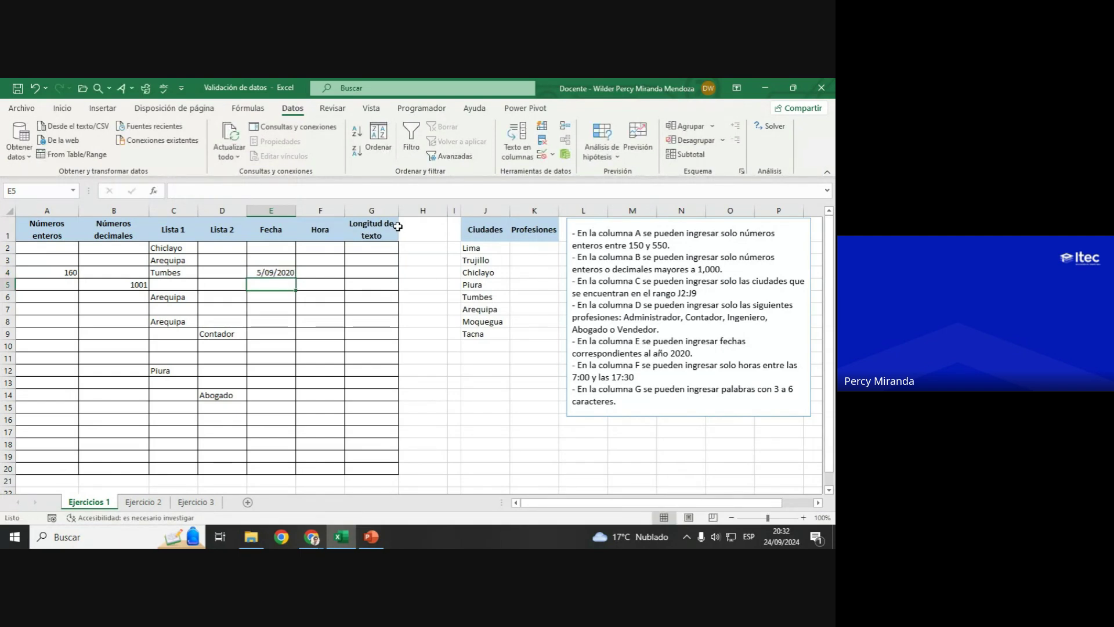
left_click(285, 274)
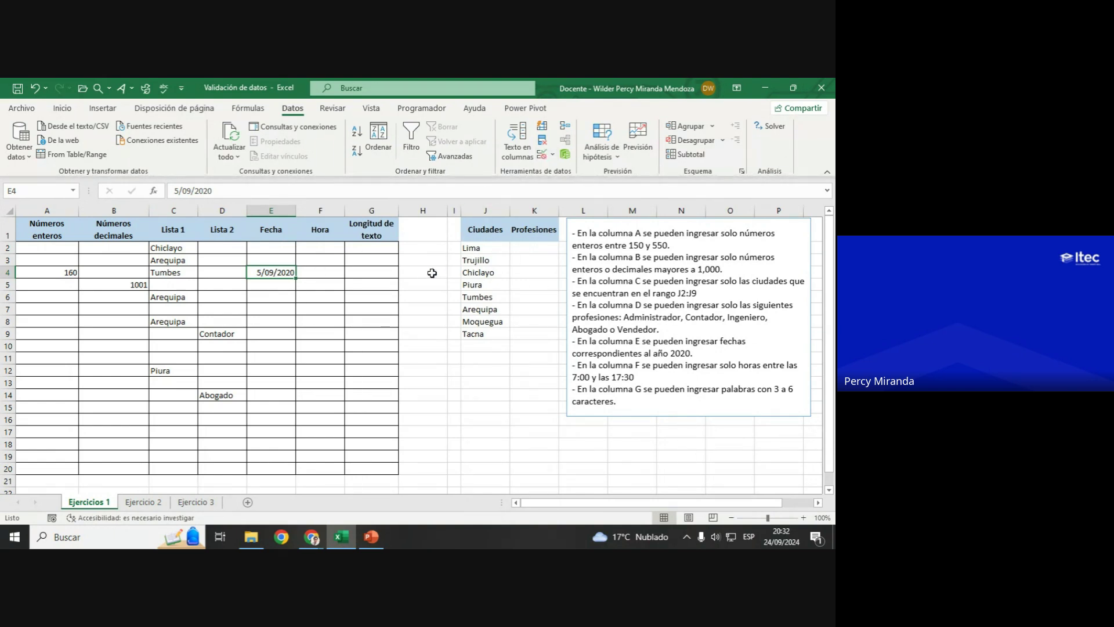
Step: Select the data ranges in columns A, C, D, E and F in turn
left_click_drag(58, 260, 21, 468)
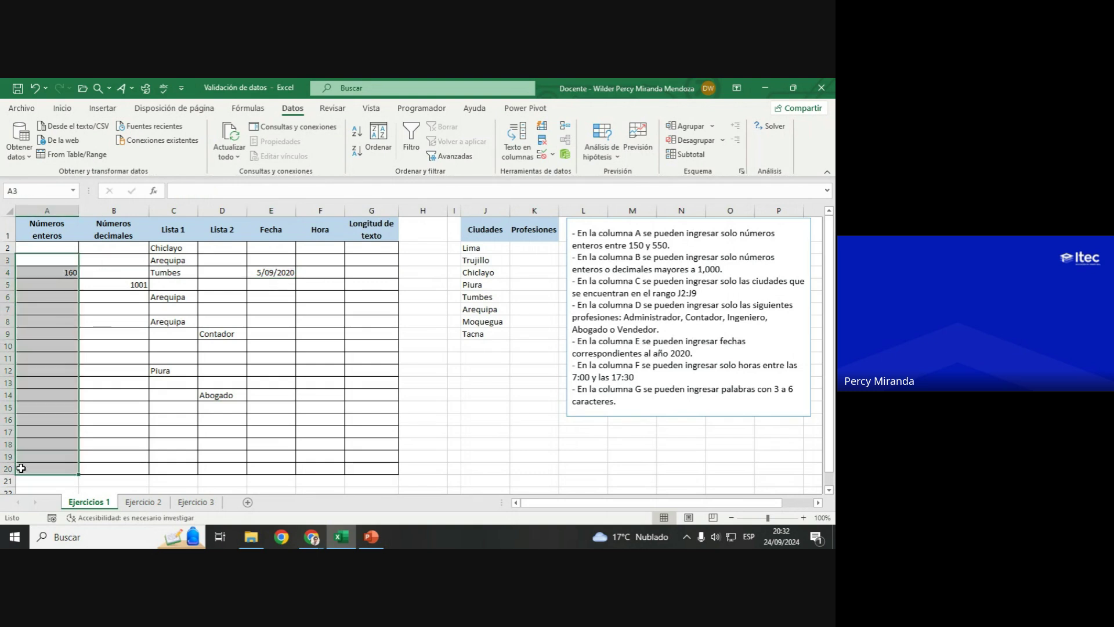
left_click_drag(113, 270, 105, 420)
left_click_drag(185, 248, 179, 422)
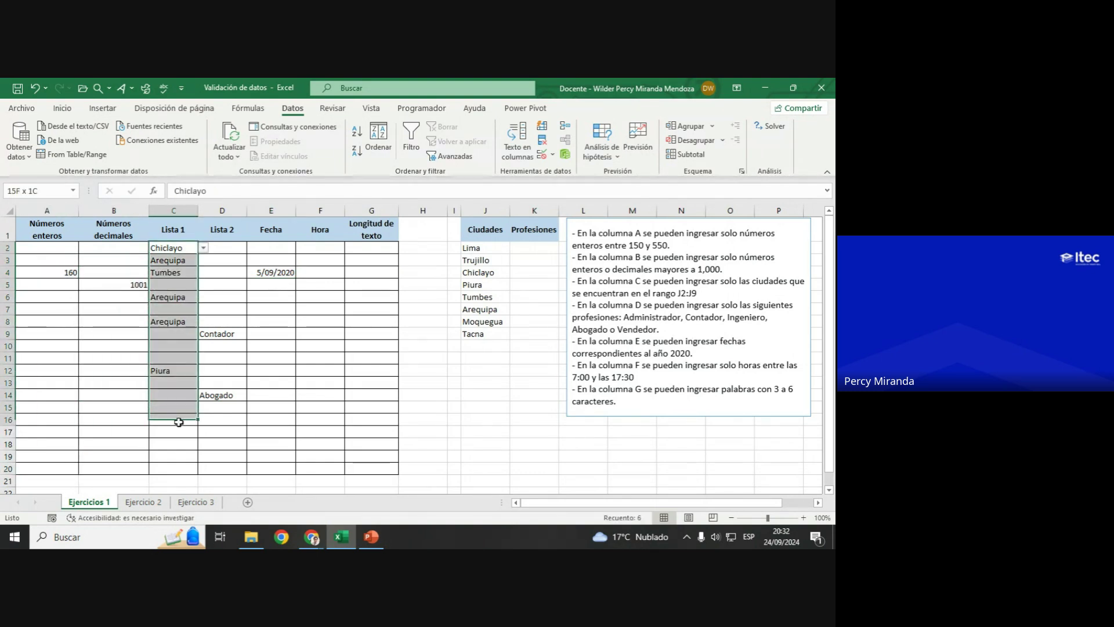
left_click_drag(227, 284, 226, 382)
left_click_drag(177, 285, 160, 415)
left_click_drag(223, 260, 208, 441)
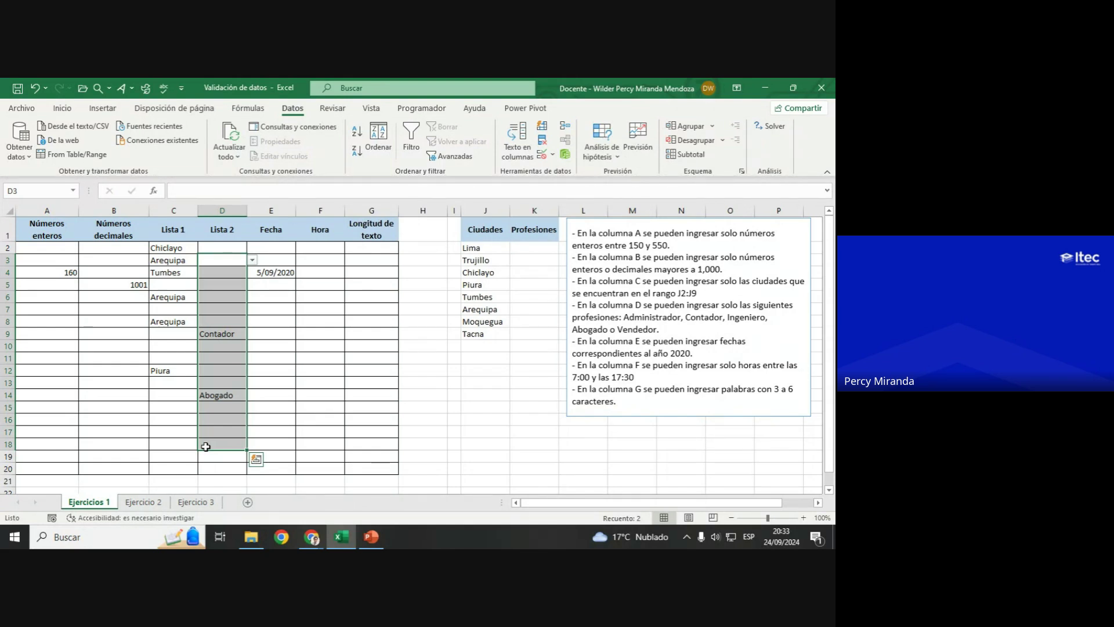
left_click_drag(271, 247, 271, 433)
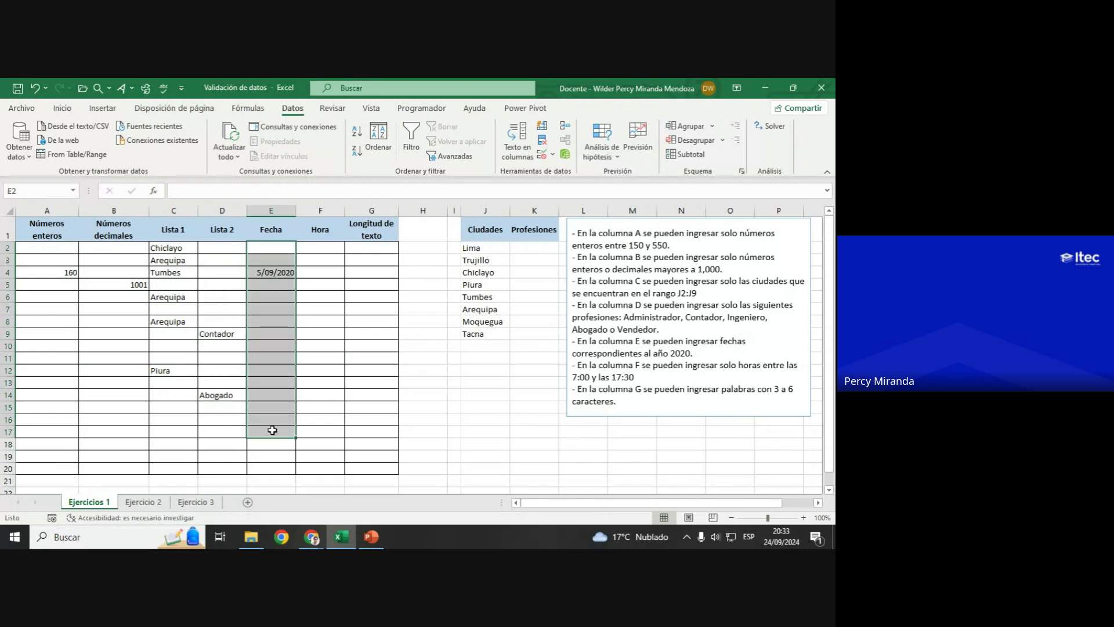
left_click_drag(321, 247, 324, 469)
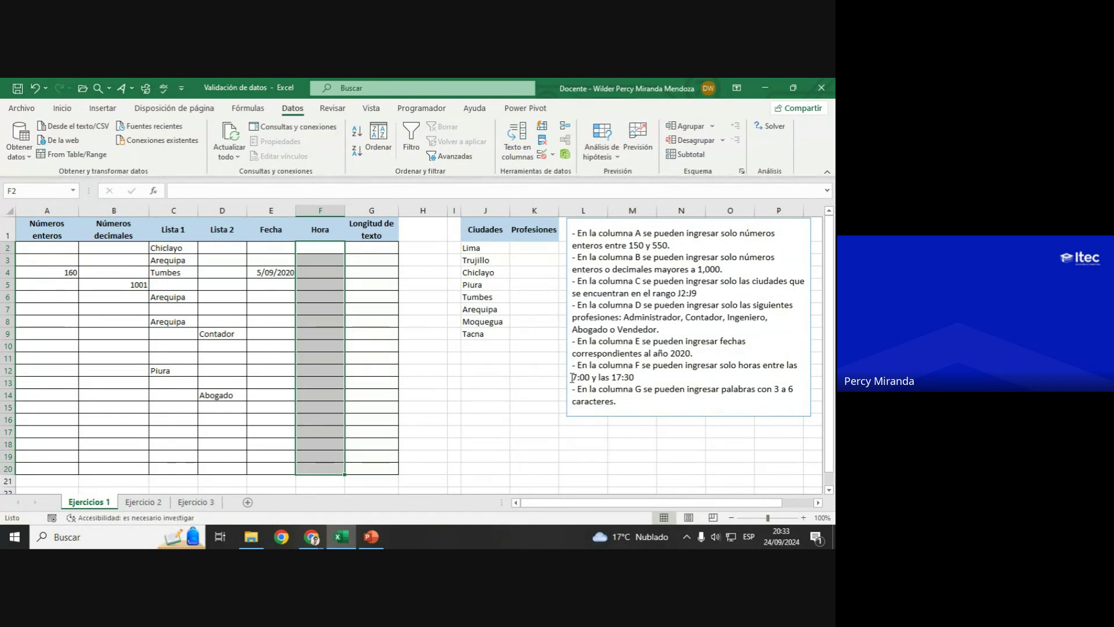
Step: Check the 7:00 and 17:30 limits in the instructions, then select F2:F20
left_click_drag(572, 378, 635, 377)
left_click(624, 378)
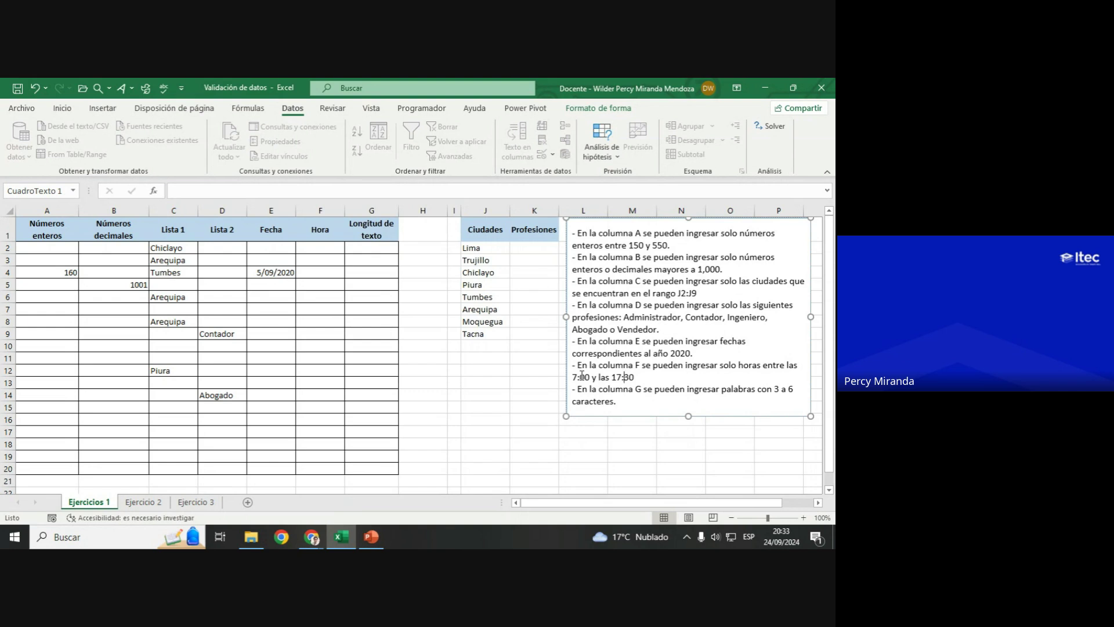
left_click_drag(624, 378, 629, 377)
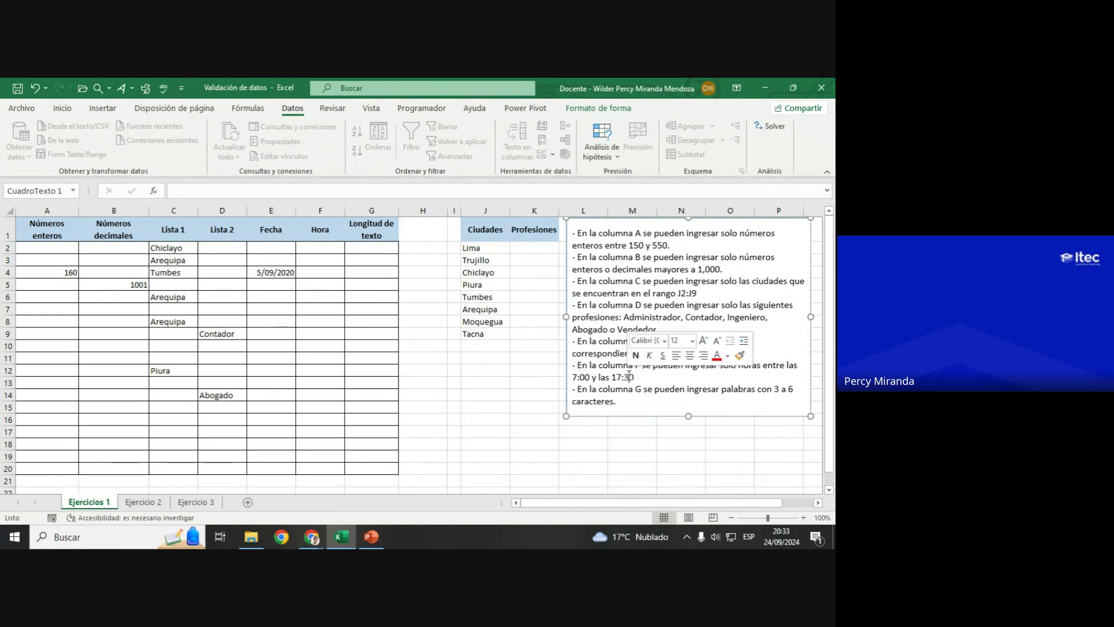
double_click(629, 377)
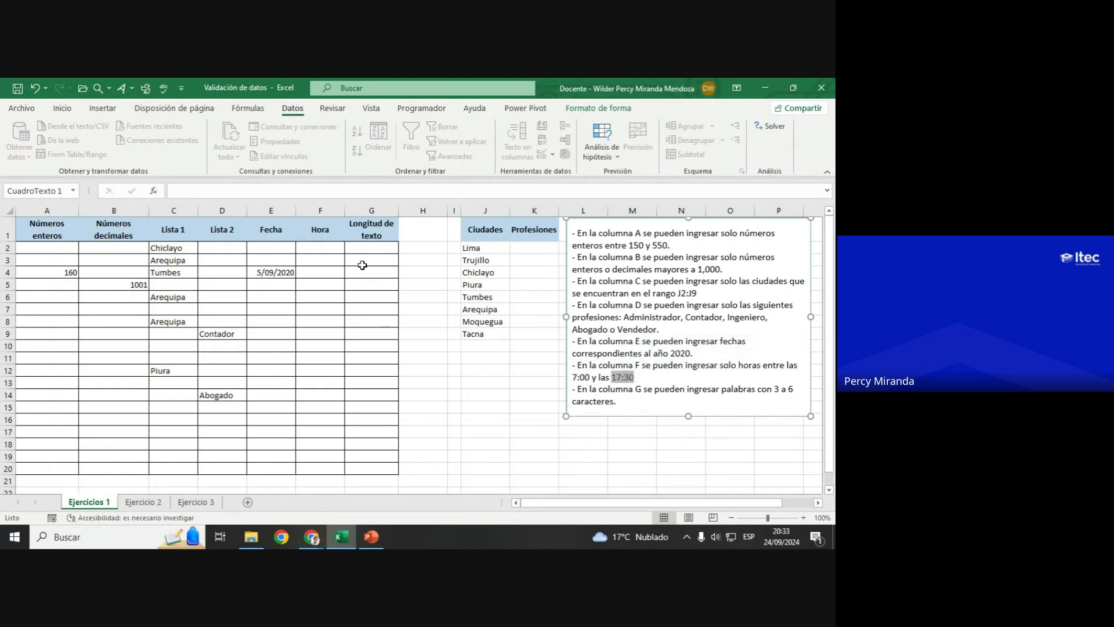
left_click_drag(333, 250, 323, 467)
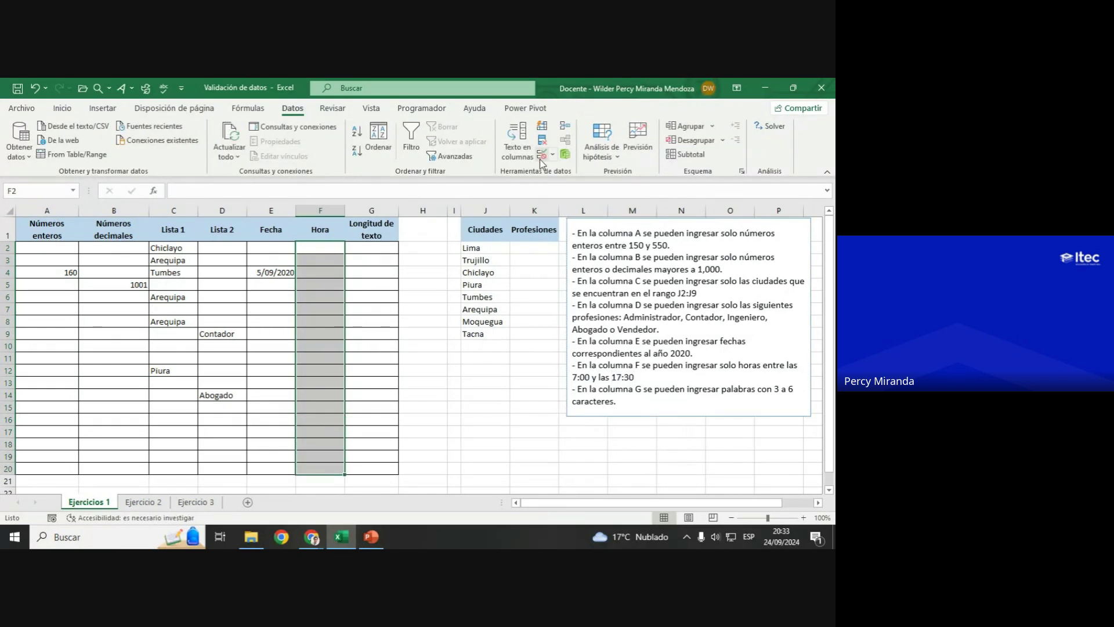
Step: Set F2:F20 validation to allow Time values between 7:00 and 17:30
left_click(541, 157)
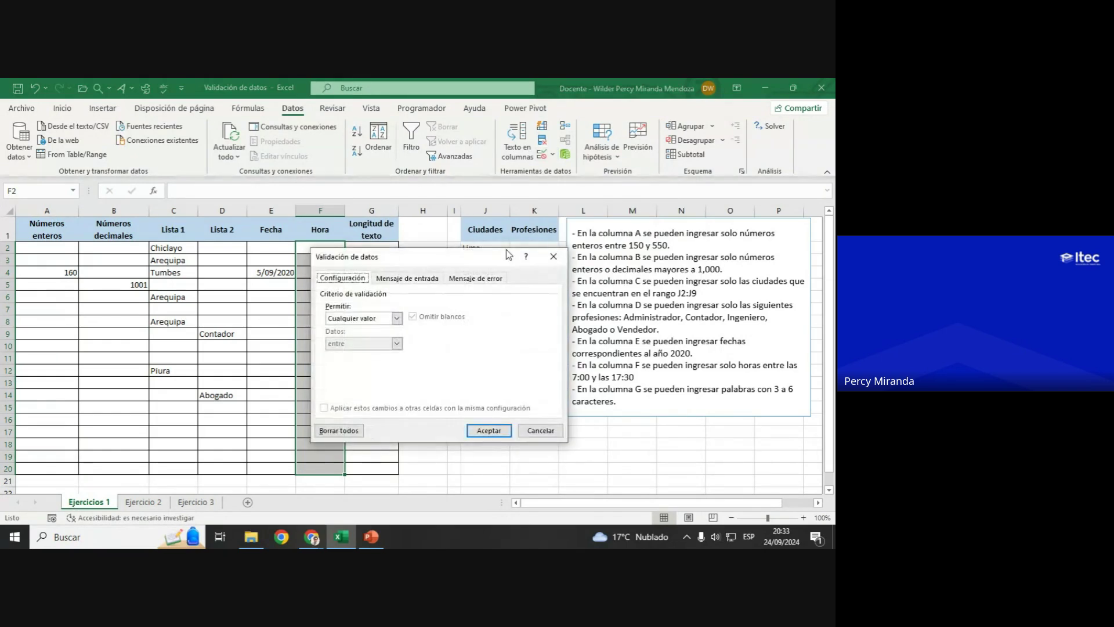
left_click_drag(473, 253, 611, 325)
left_click(521, 386)
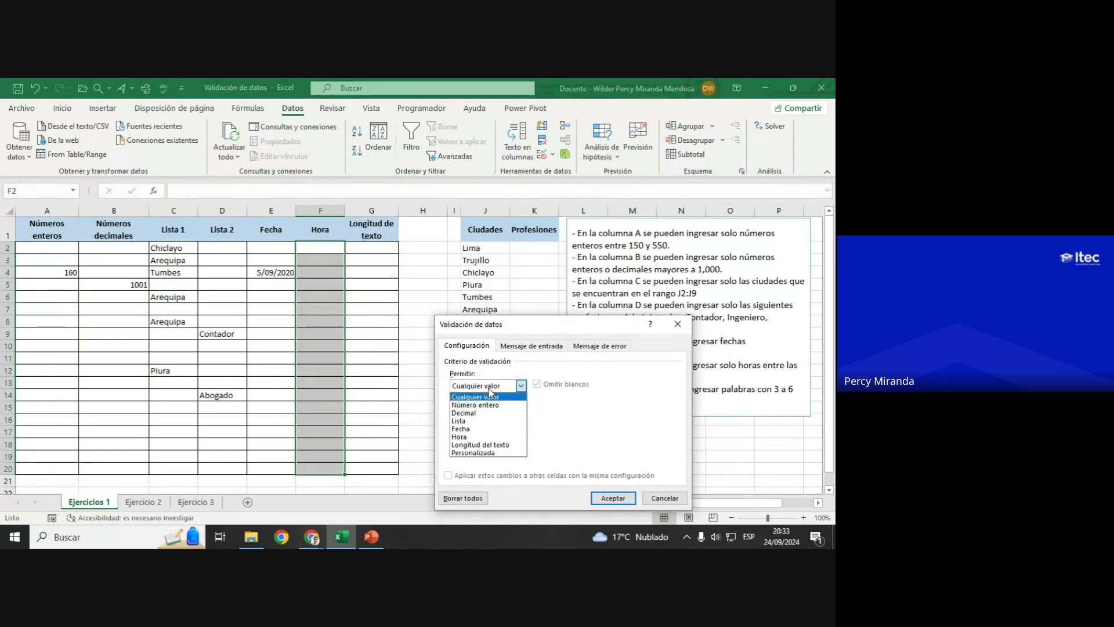
left_click(467, 437)
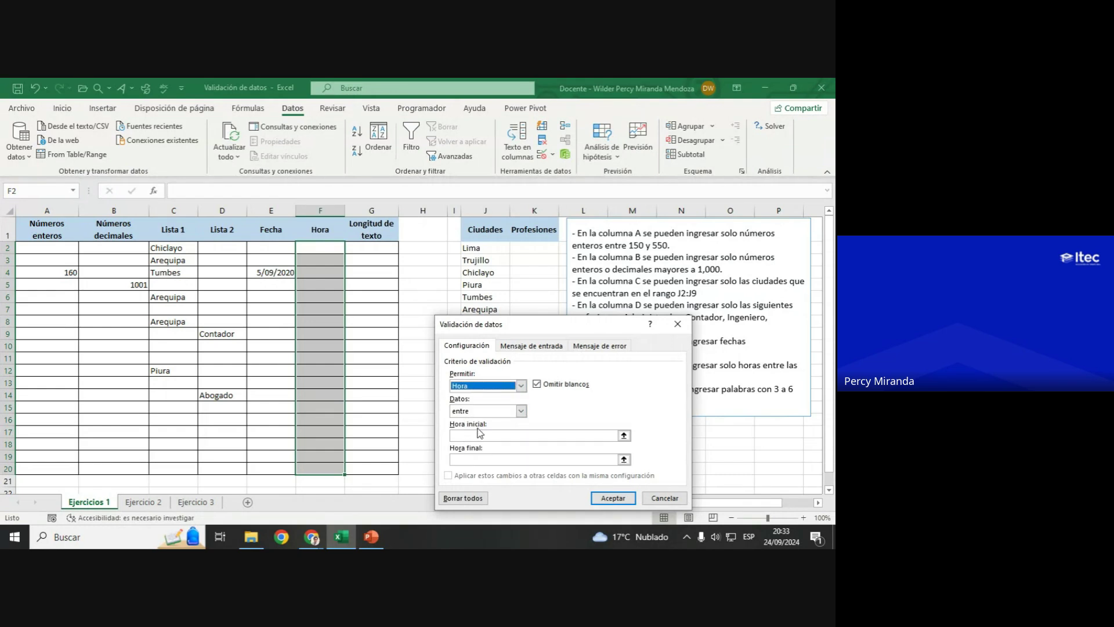
left_click_drag(497, 332, 272, 224)
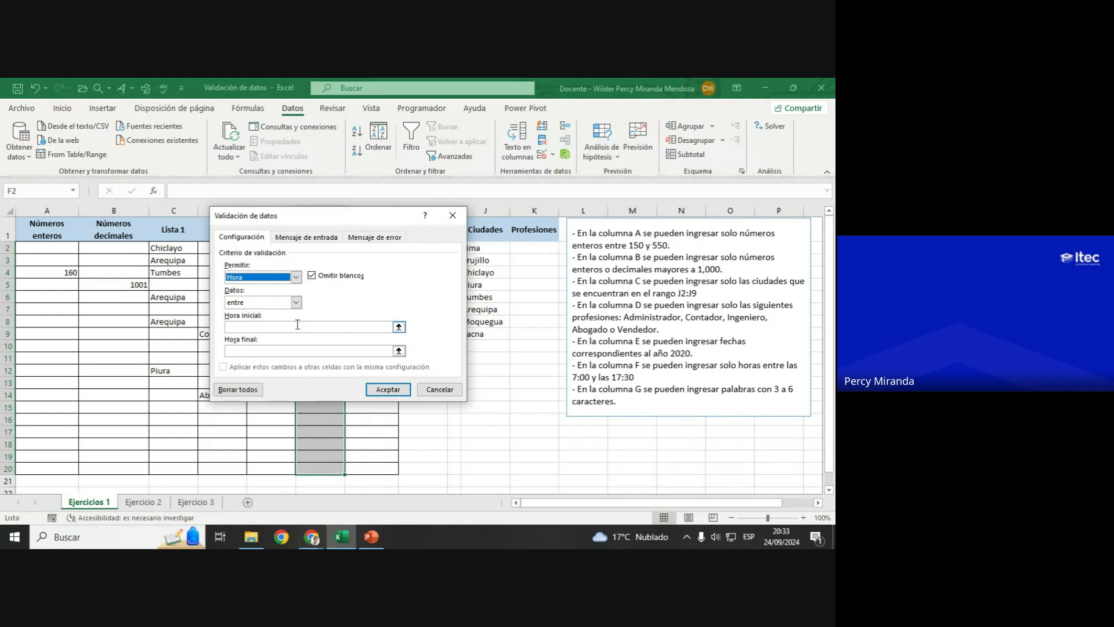
left_click(249, 327)
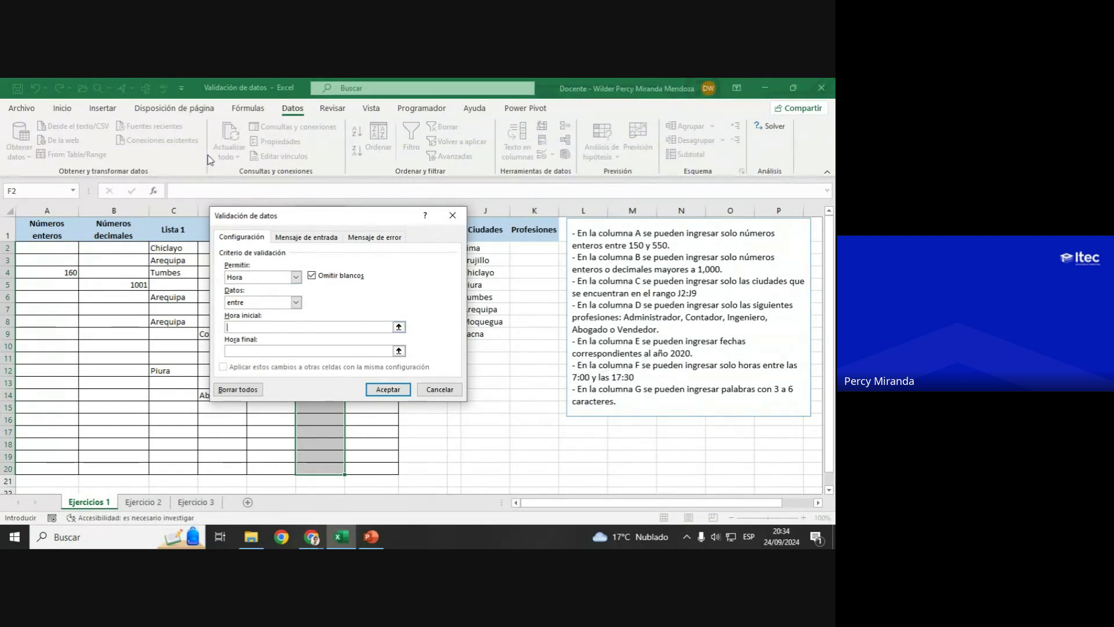
type("7:")
left_click(258, 350)
type("17:")
type("30")
left_click_drag(351, 218, 455, 163)
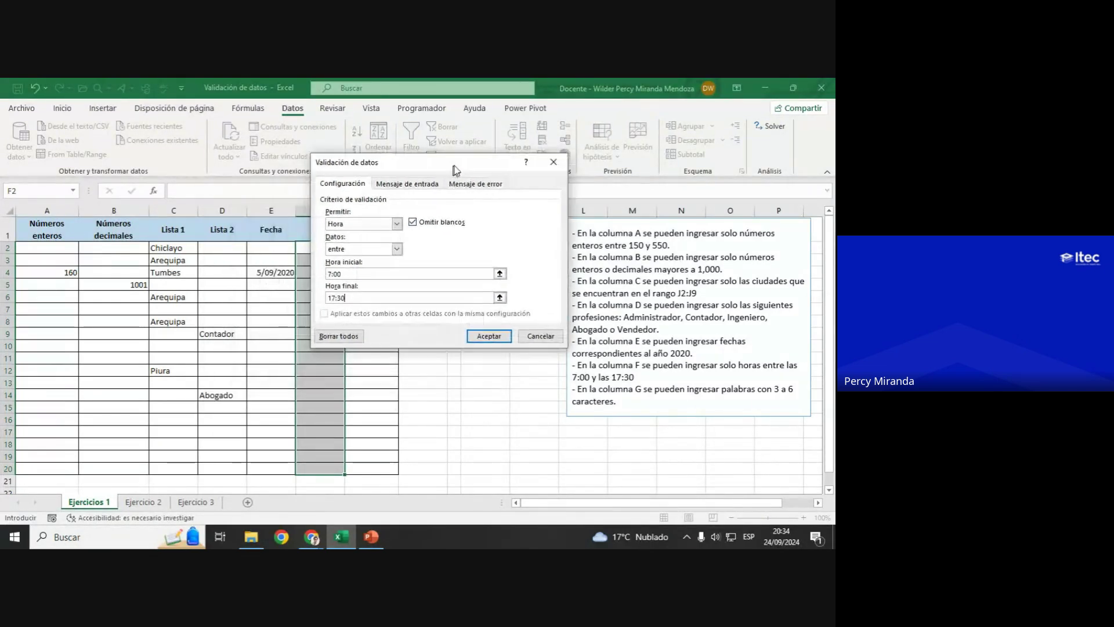
Step: Apply the time rule, then enter 6:00 in F8 and see it rejected
left_click(484, 337)
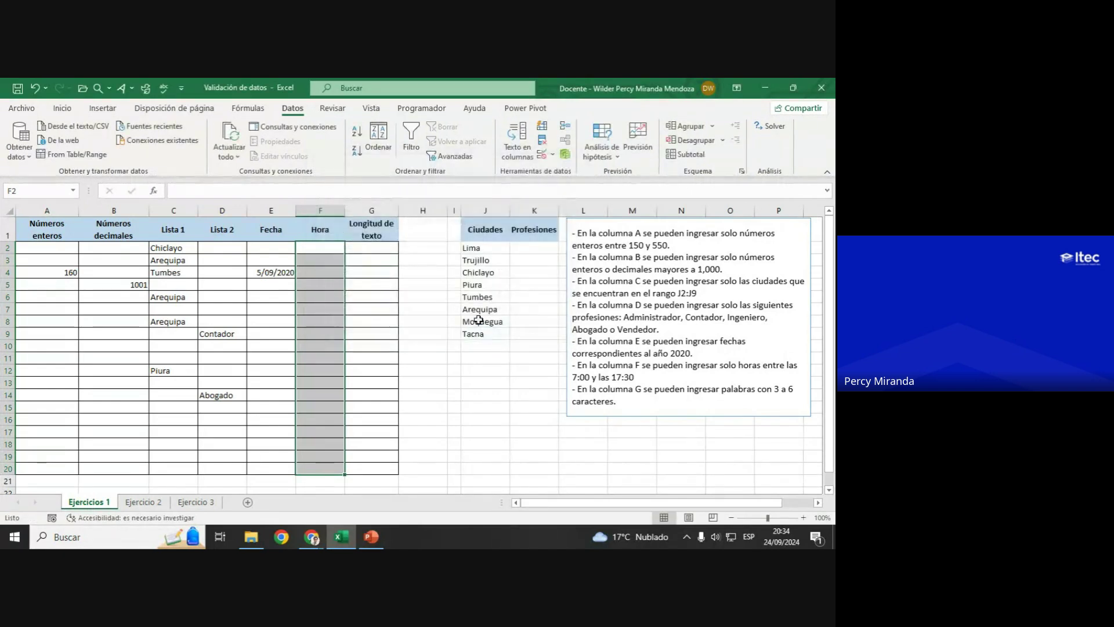
left_click(319, 321)
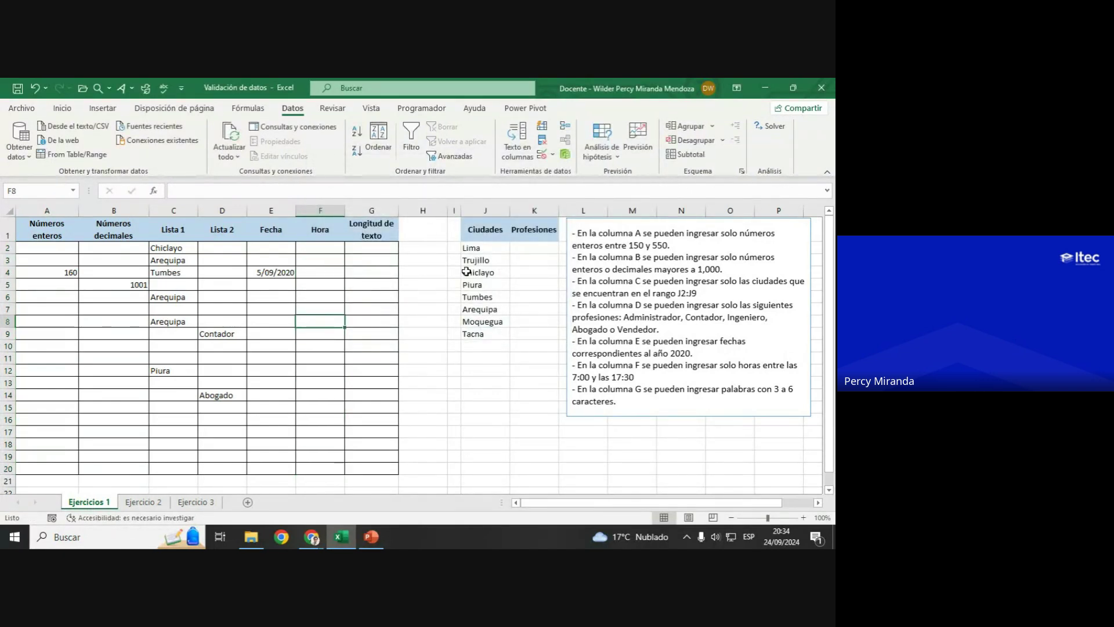
type("6")
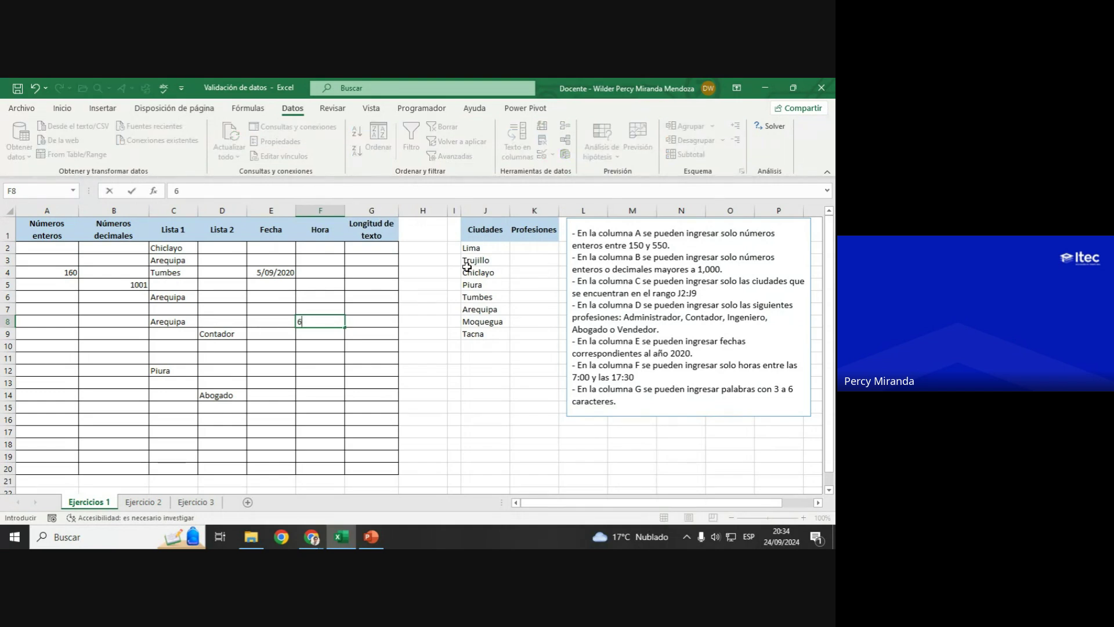
type(":00")
key("Return")
left_click_drag(450, 285, 635, 187)
left_click(543, 232)
Step: Change the F8 entry to 20:00, which is also rejected
left_click(302, 322)
key("BackSpace")
type("2")
type("00")
key("Return")
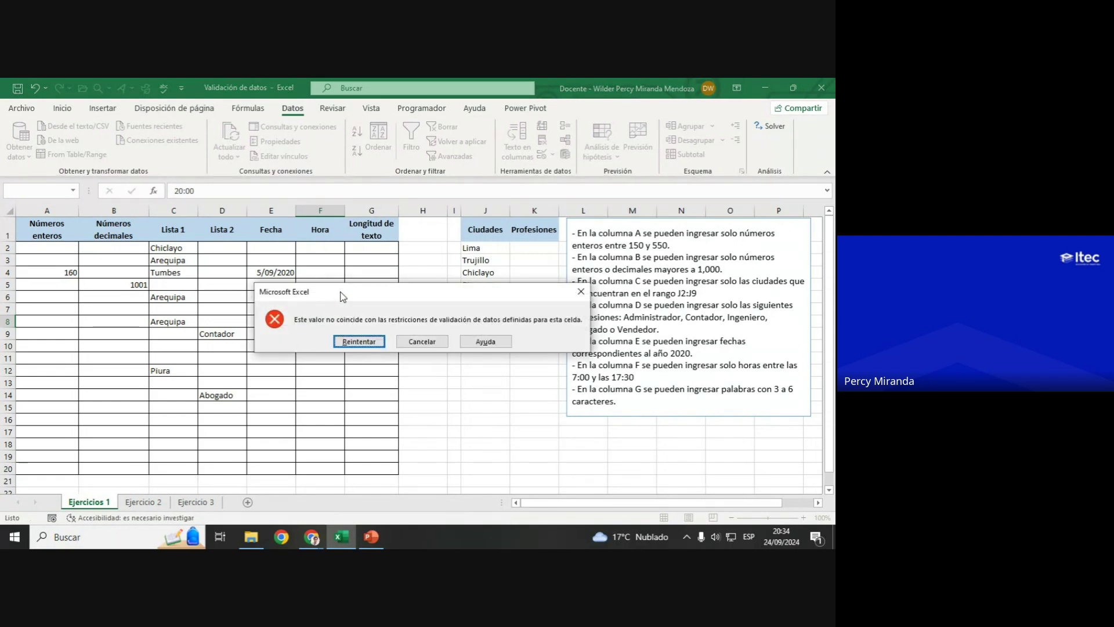
left_click_drag(343, 296, 463, 177)
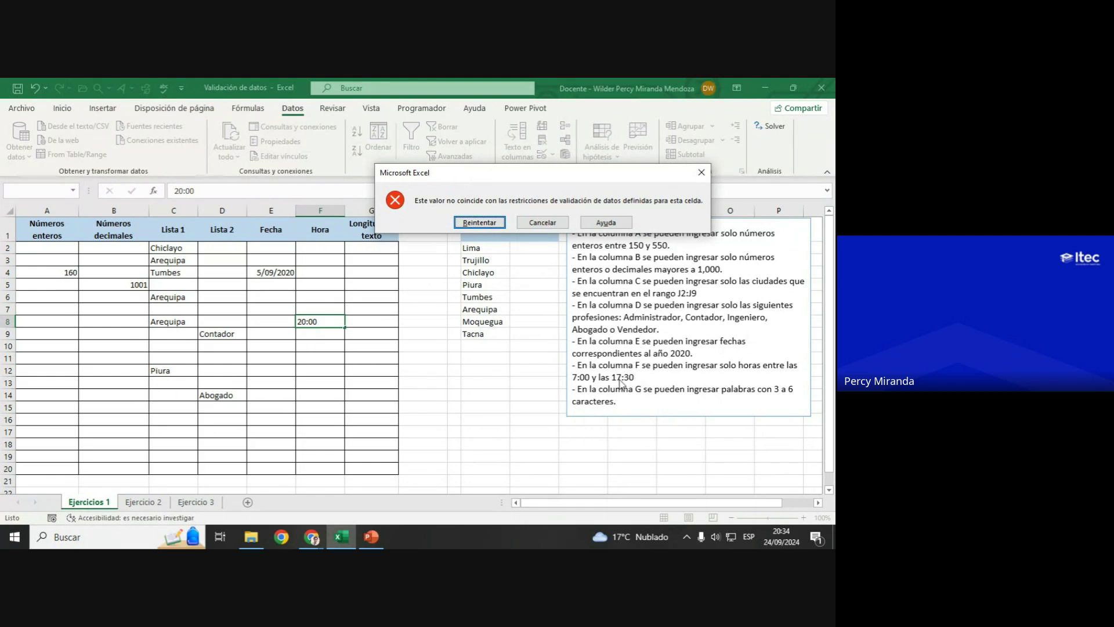
left_click(479, 222)
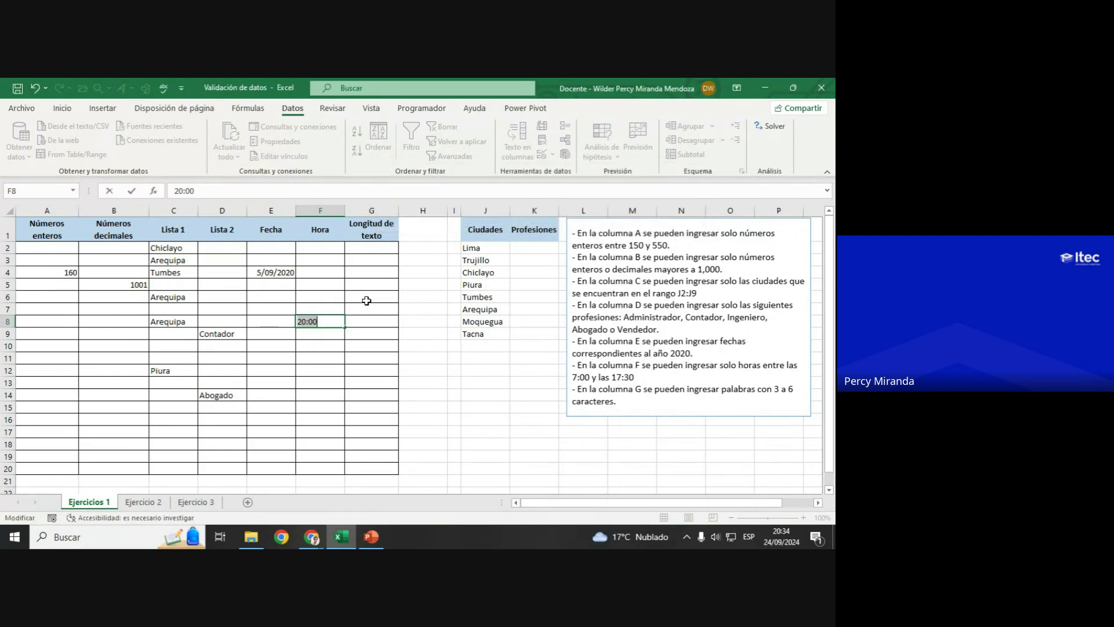
Step: Replace it with 13:00, which F8 accepts
key("Home")
key("Delete")
key("Delete")
type("1")
type("3")
key("Return")
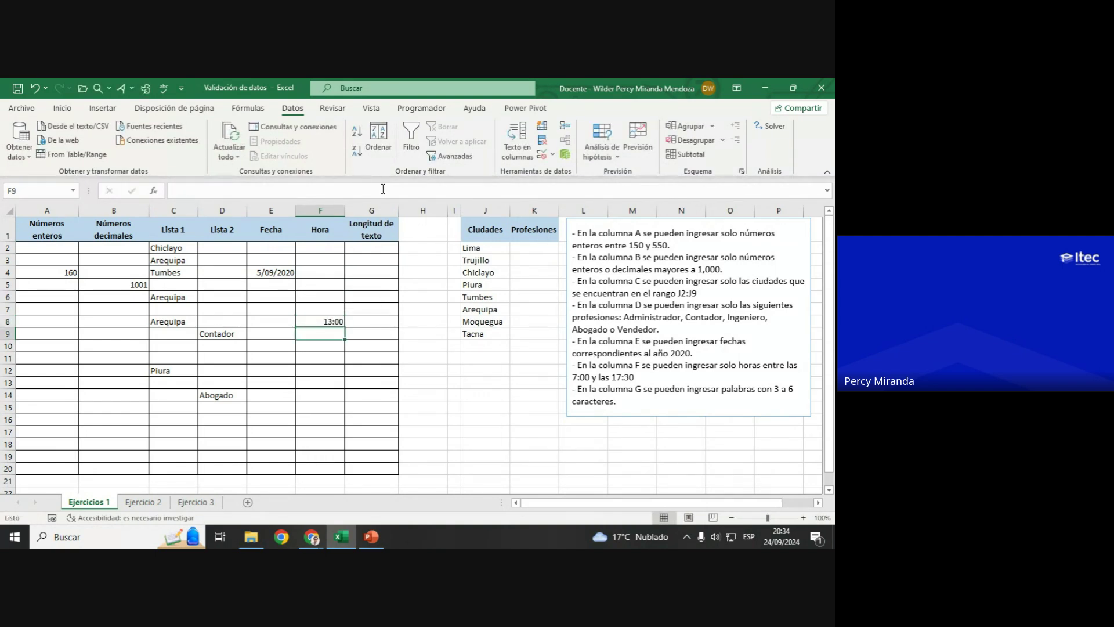
left_click(328, 319)
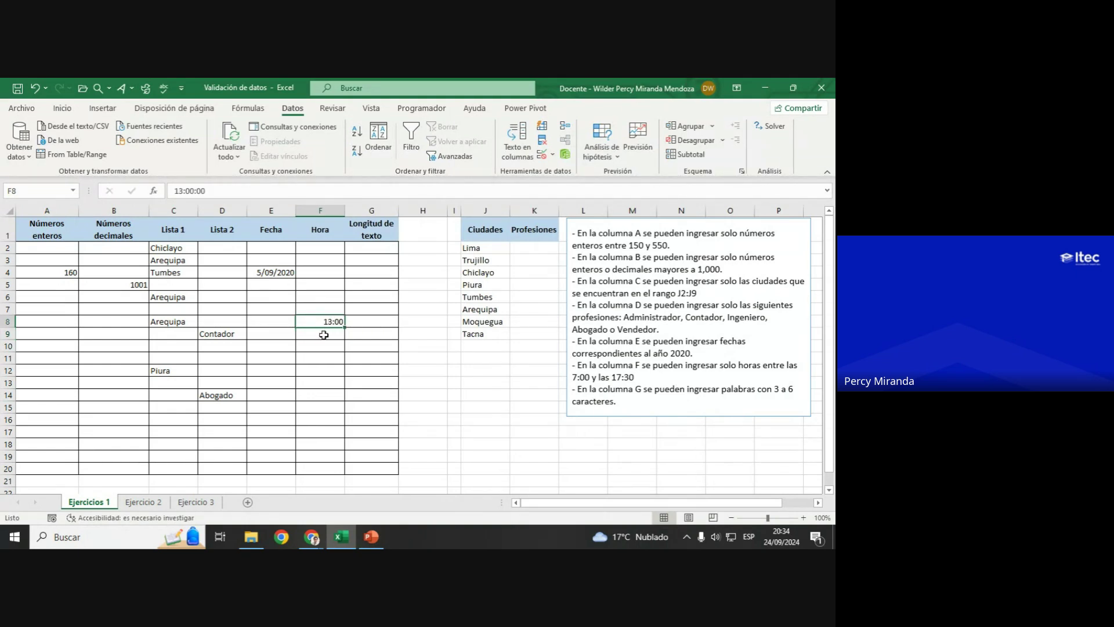
Step: Enter the name Maria in F5 and see it refused
left_click(330, 290)
type("M")
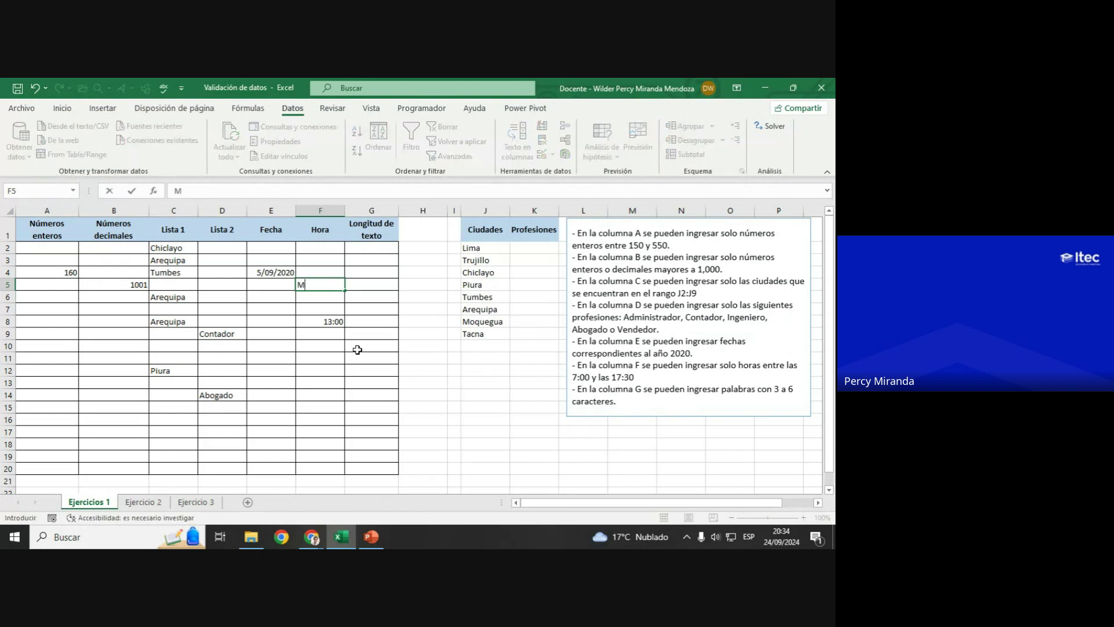
type("aria")
key("Return")
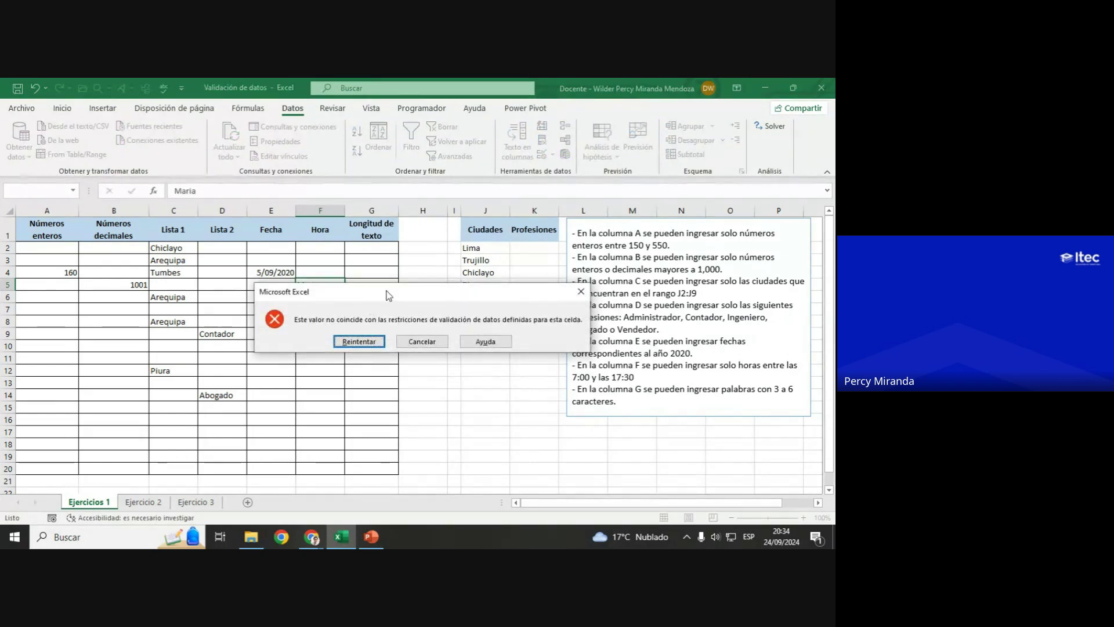
mouse_move(385, 291)
left_mouse_down()
mouse_move(573, 228)
mouse_move(483, 144)
left_mouse_up()
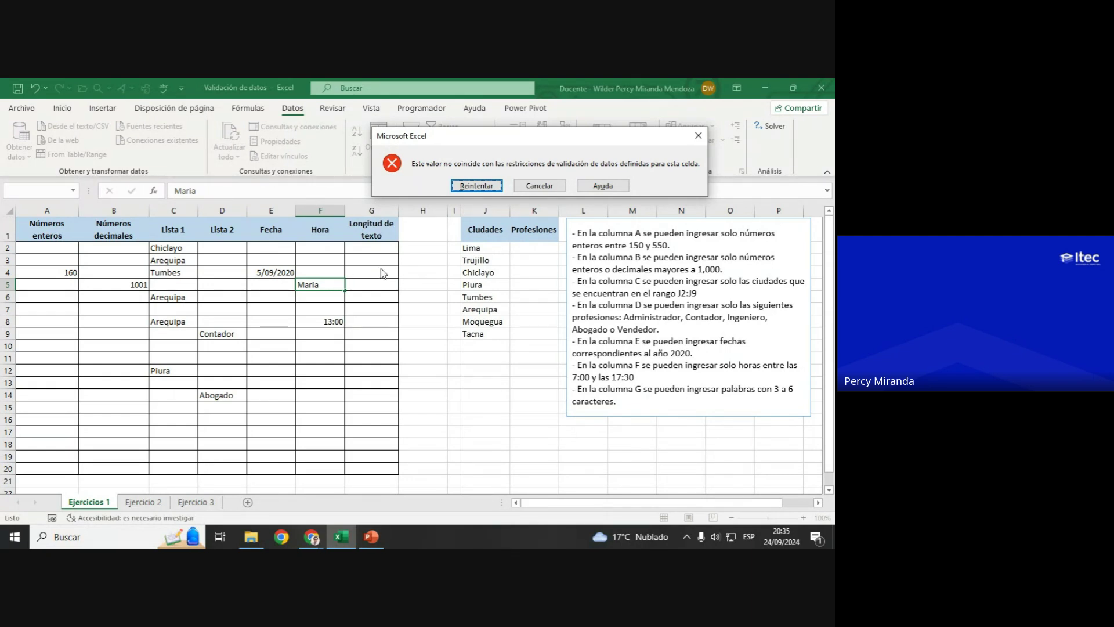
left_click(489, 184)
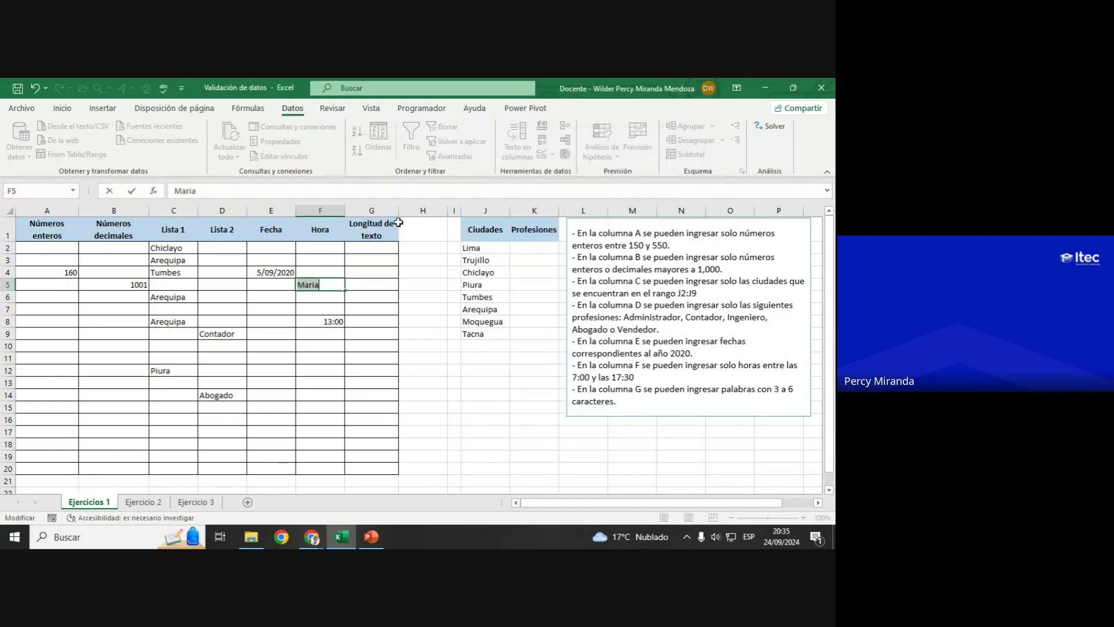
Step: Try 89 in F5, then cancel the rejected entry, leaving F5 empty
type("8")
type("9")
key("Return")
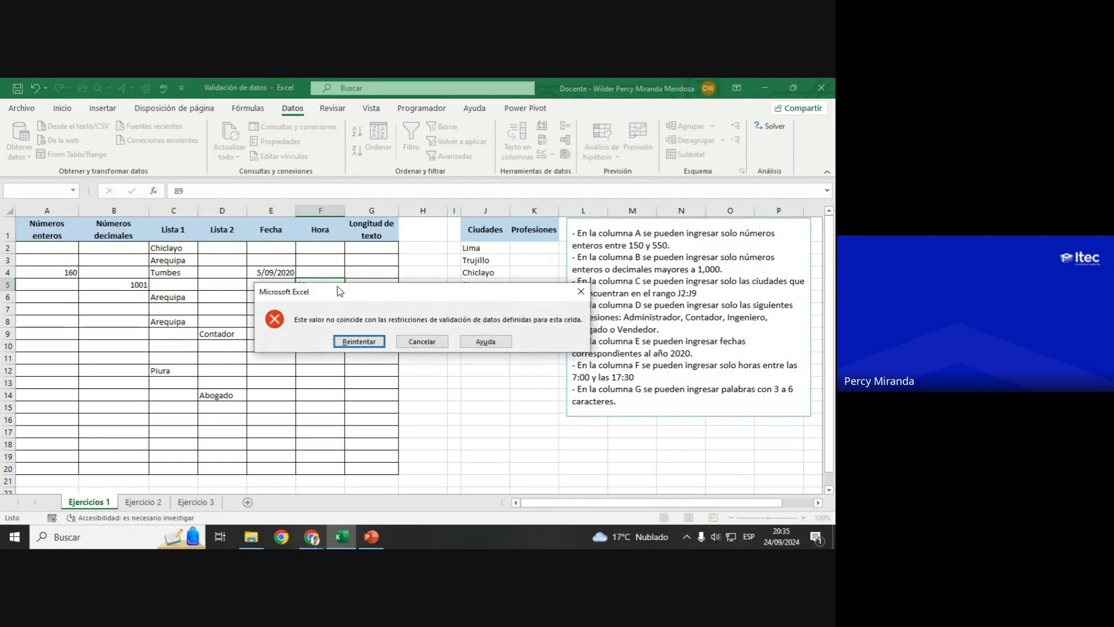
left_click_drag(337, 287, 454, 153)
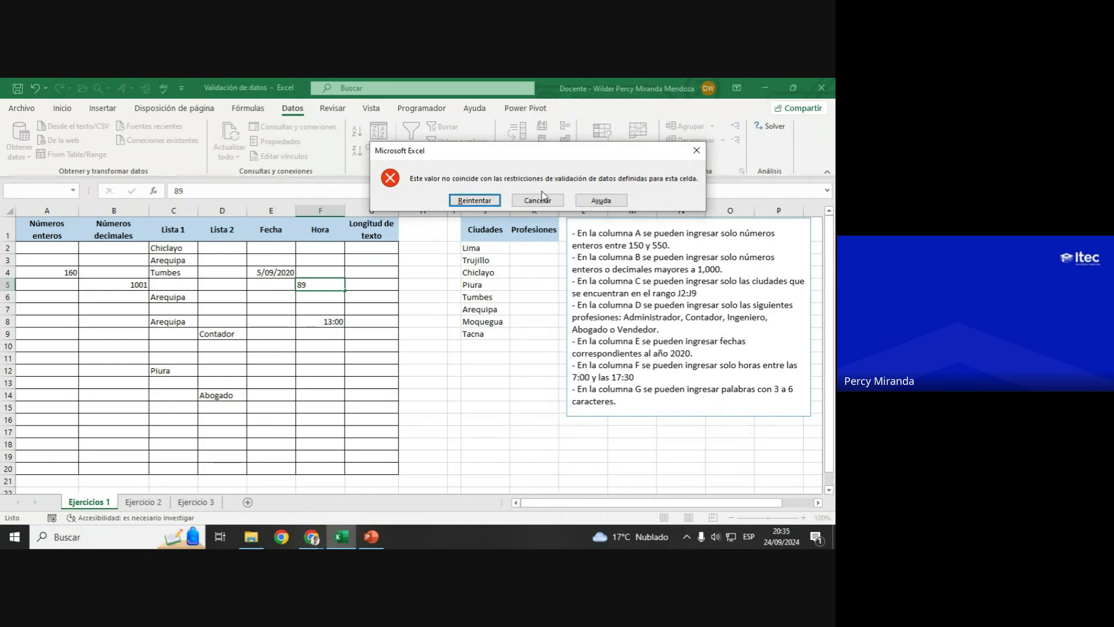
key("Tab")
key("Return")
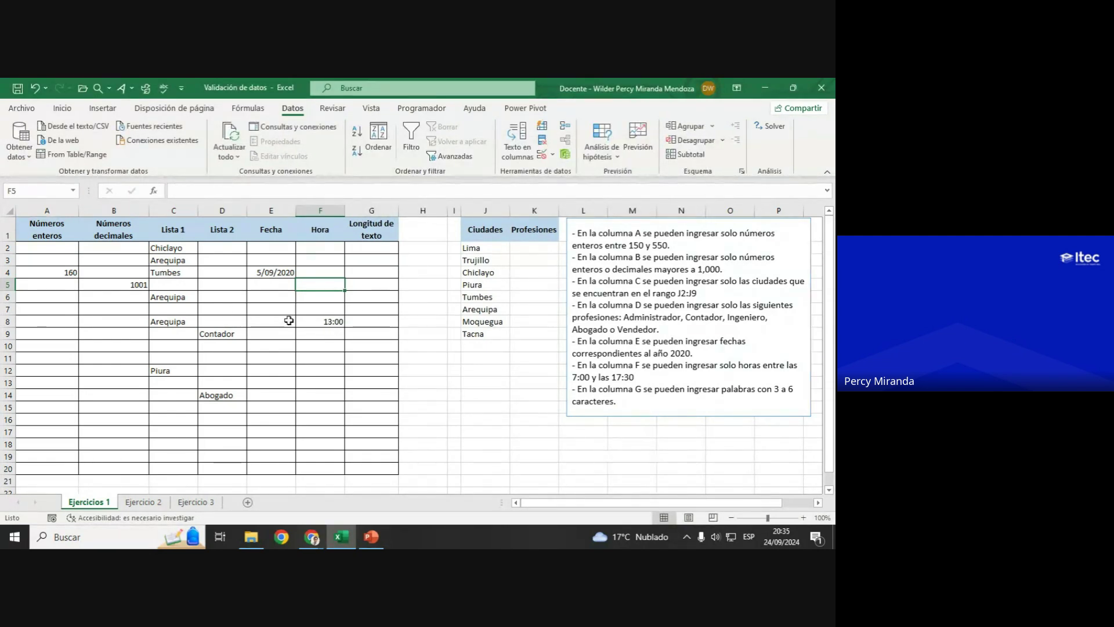
mouse_move(311, 537)
left_click(275, 494)
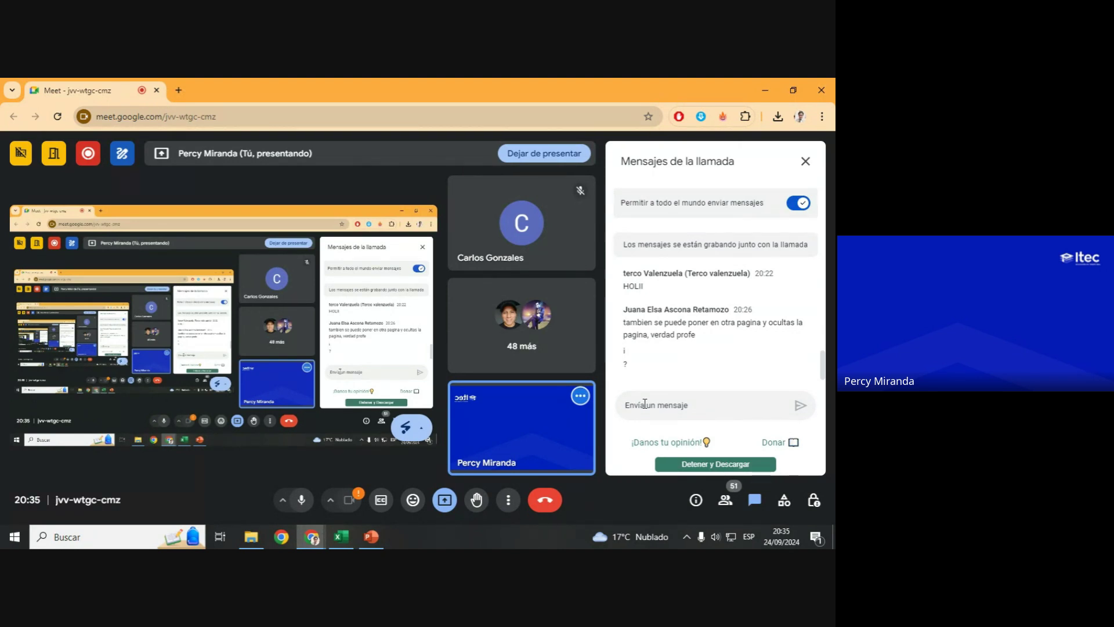
left_click(381, 546)
Step: Select Longitud de texto cells G2:G20, then widen column I to 4.86
left_click(341, 537)
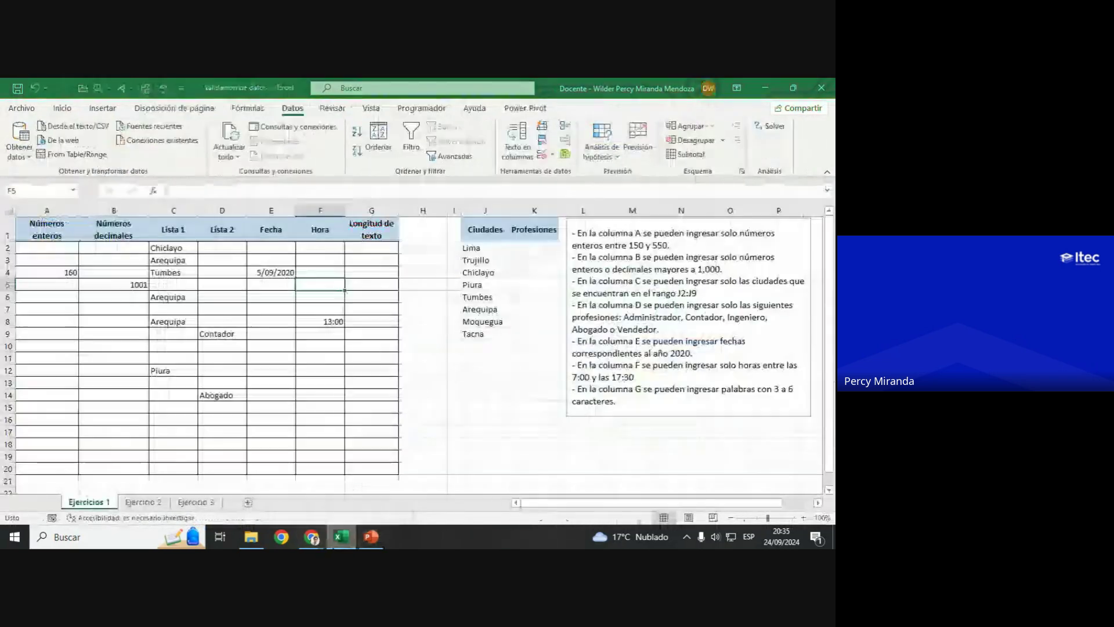
left_click_drag(374, 248, 373, 452)
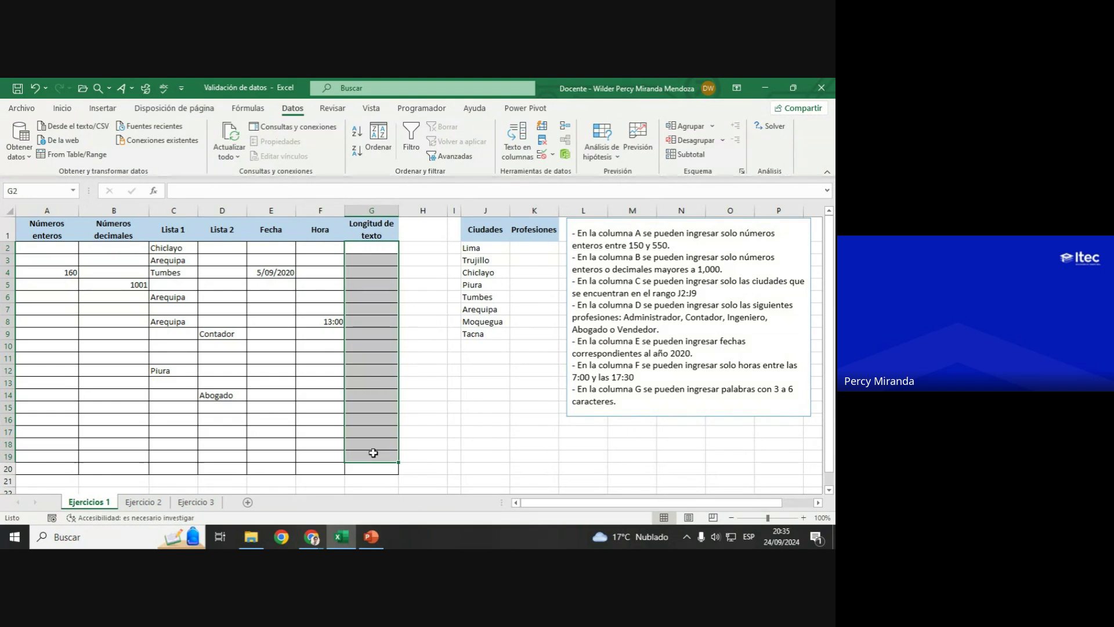
left_click_drag(385, 250, 373, 471)
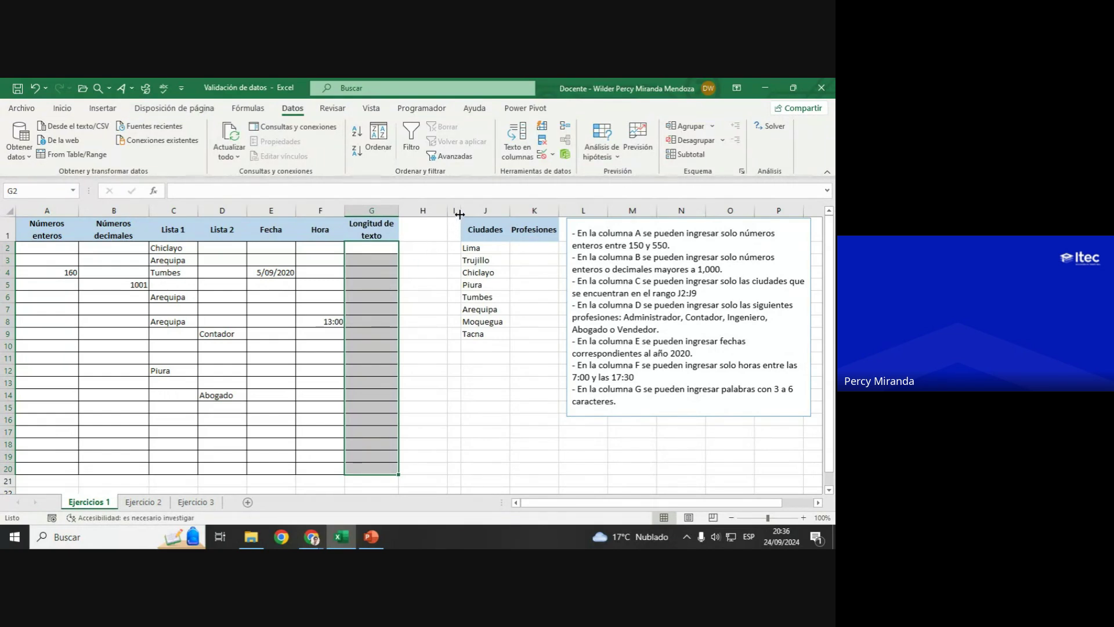
left_click_drag(461, 211, 470, 214)
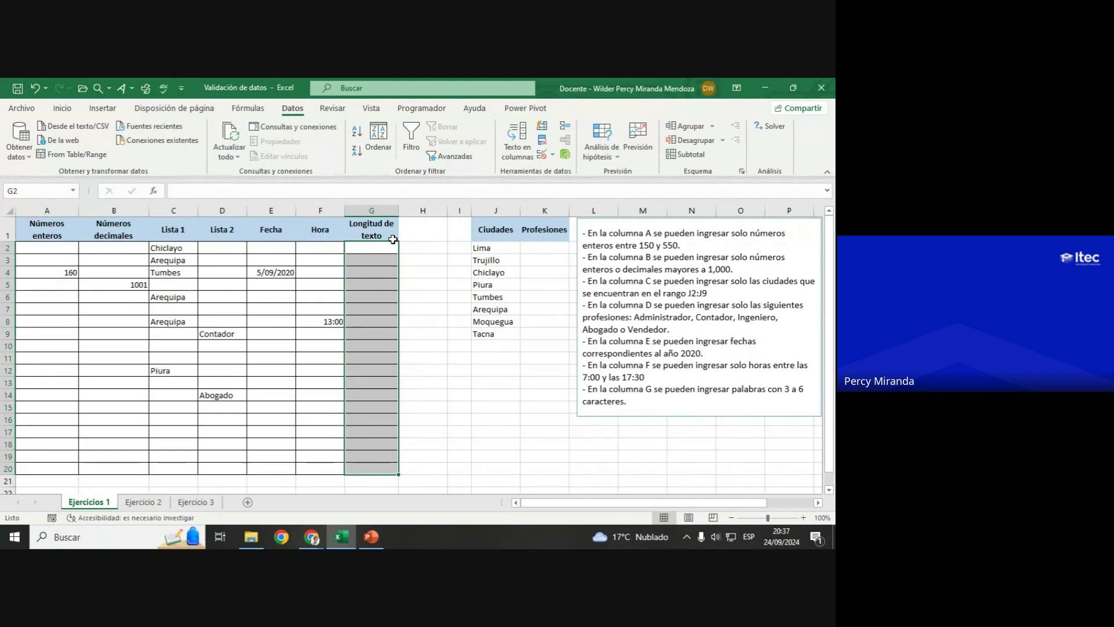
Step: Choose Text length as the allowed data type for the validation of G2:G20
left_click(541, 157)
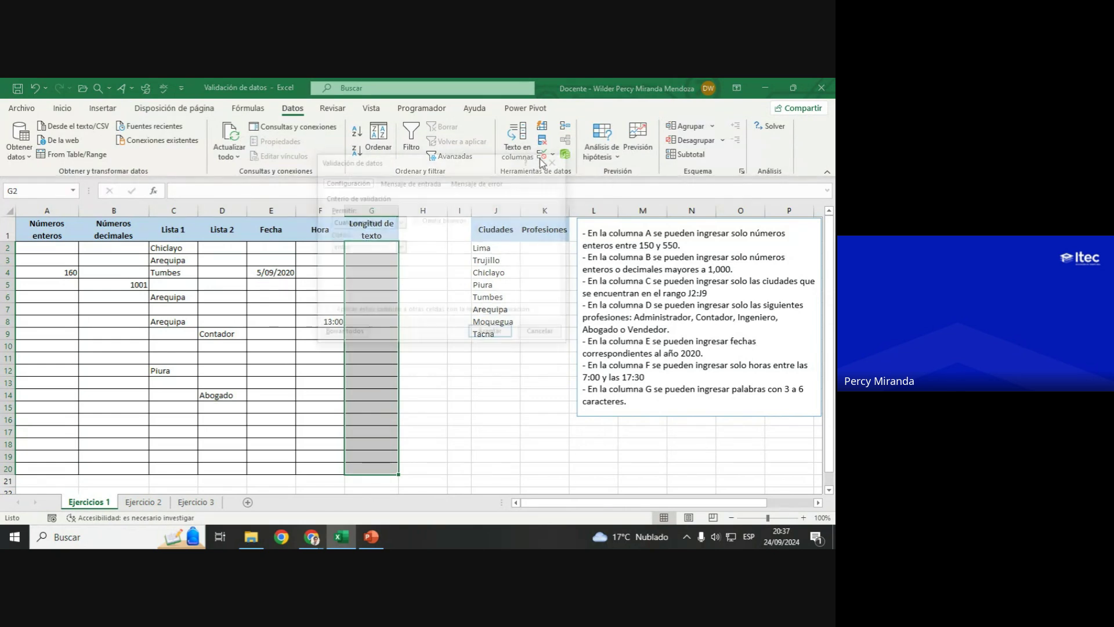
left_click(391, 223)
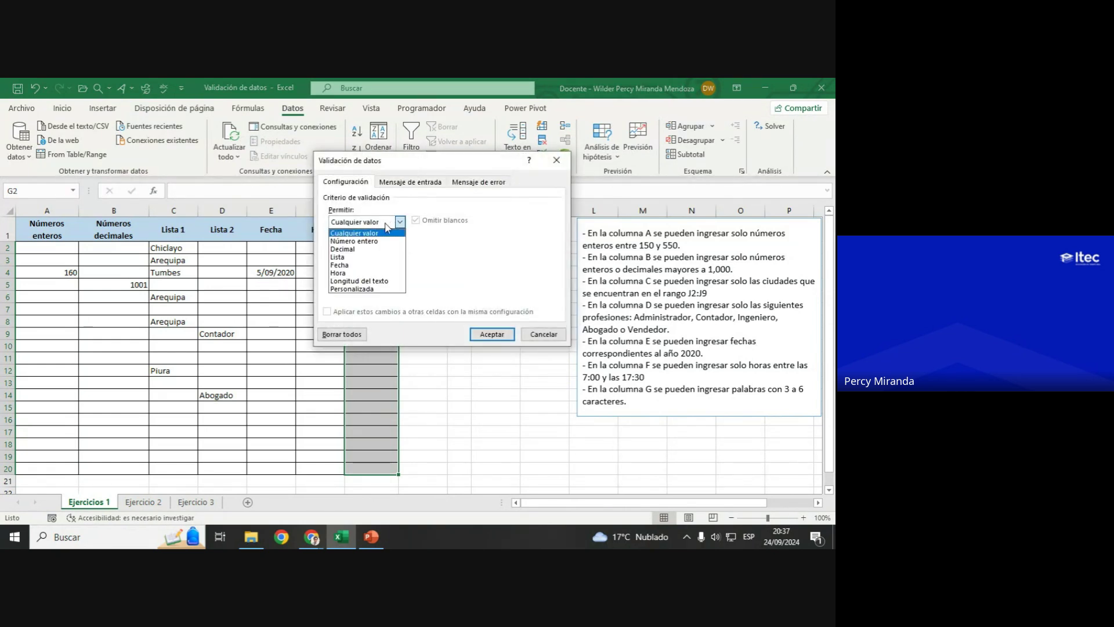
left_click(363, 281)
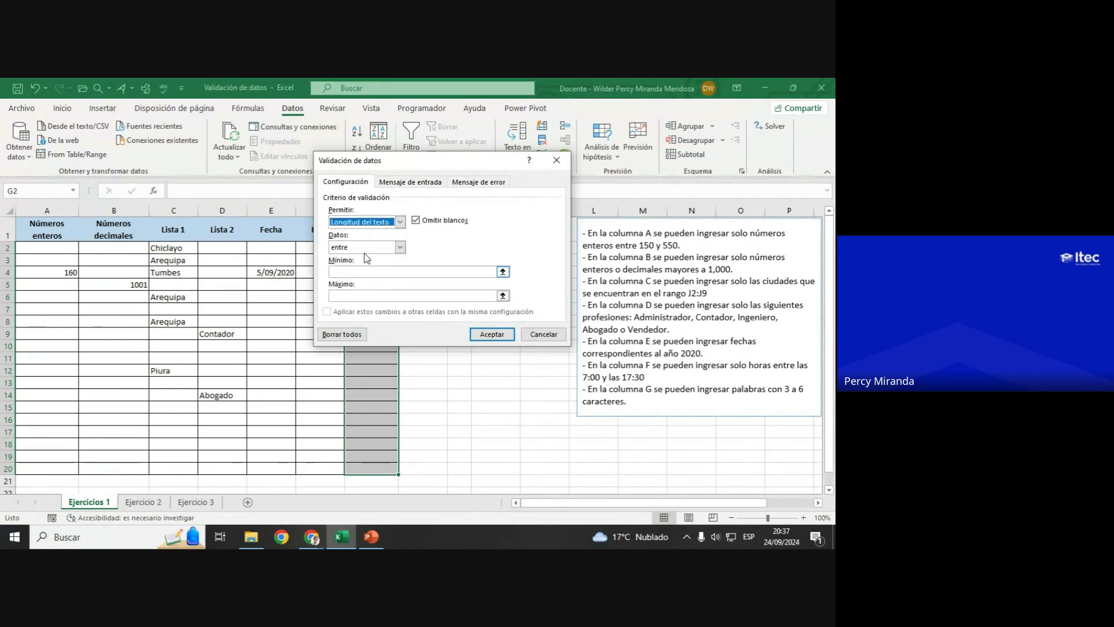
mouse_move(407, 169)
left_mouse_down()
mouse_move(534, 118)
mouse_move(509, 119)
left_mouse_up()
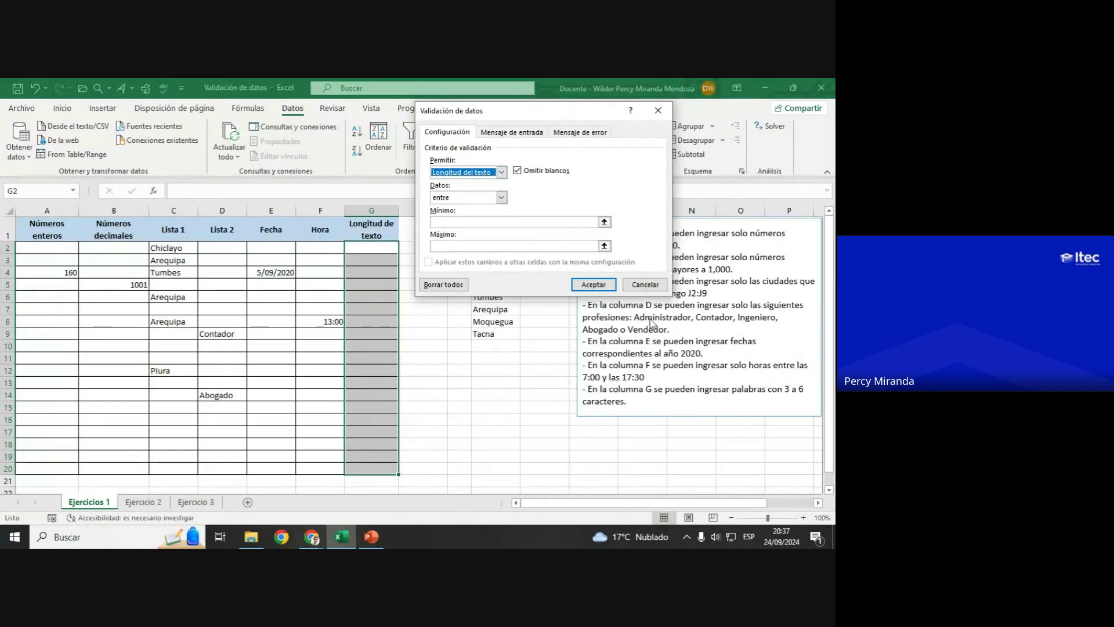
left_click(474, 199)
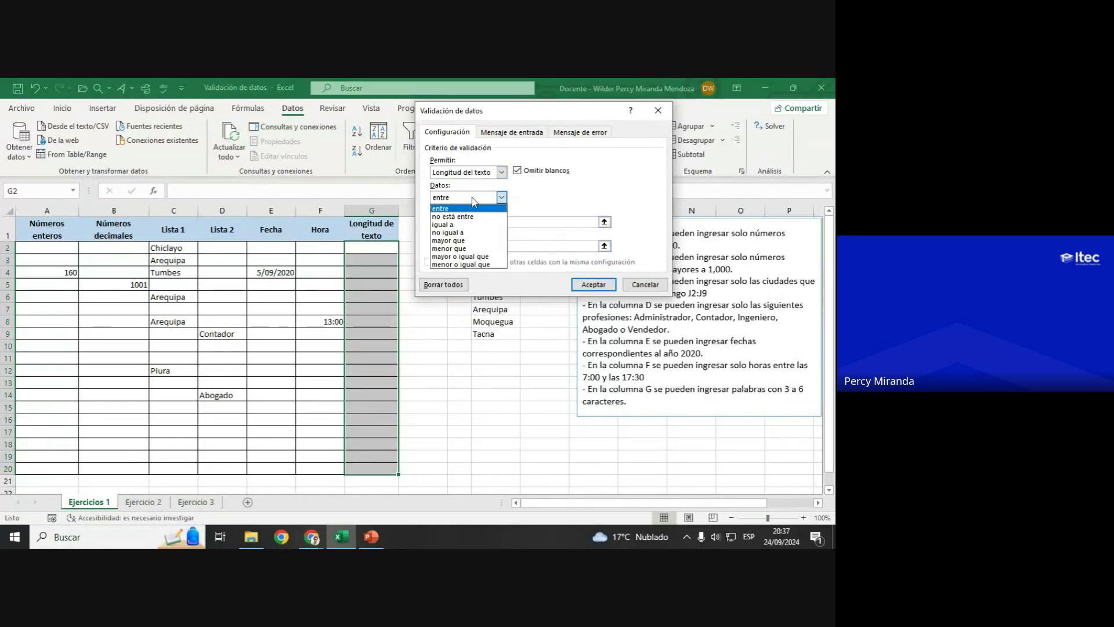
left_click(445, 225)
left_click(450, 223)
type("9")
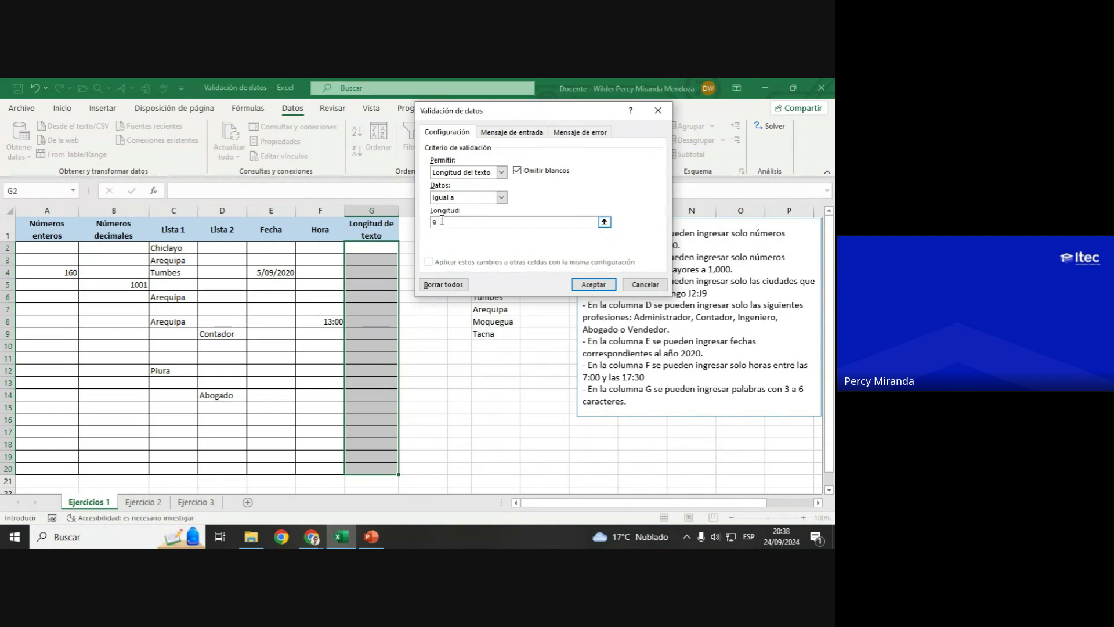
mouse_move(520, 114)
left_mouse_down()
mouse_move(490, 175)
mouse_move(515, 132)
left_mouse_up()
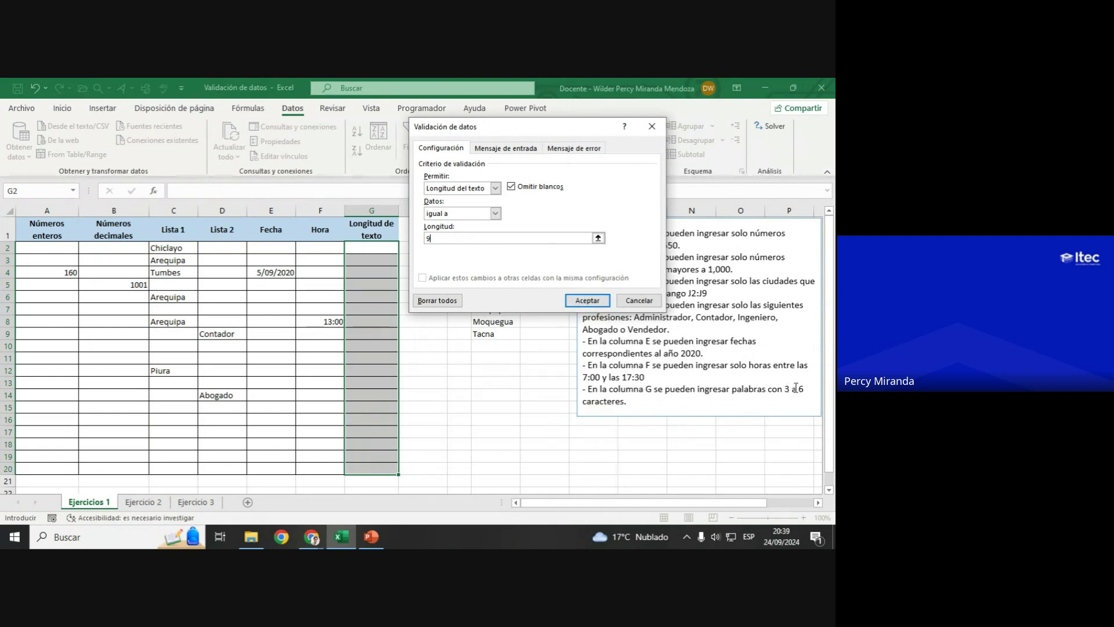
Step: Set the text length rule to between a minimum of 3 and a maximum of 6
left_click(495, 188)
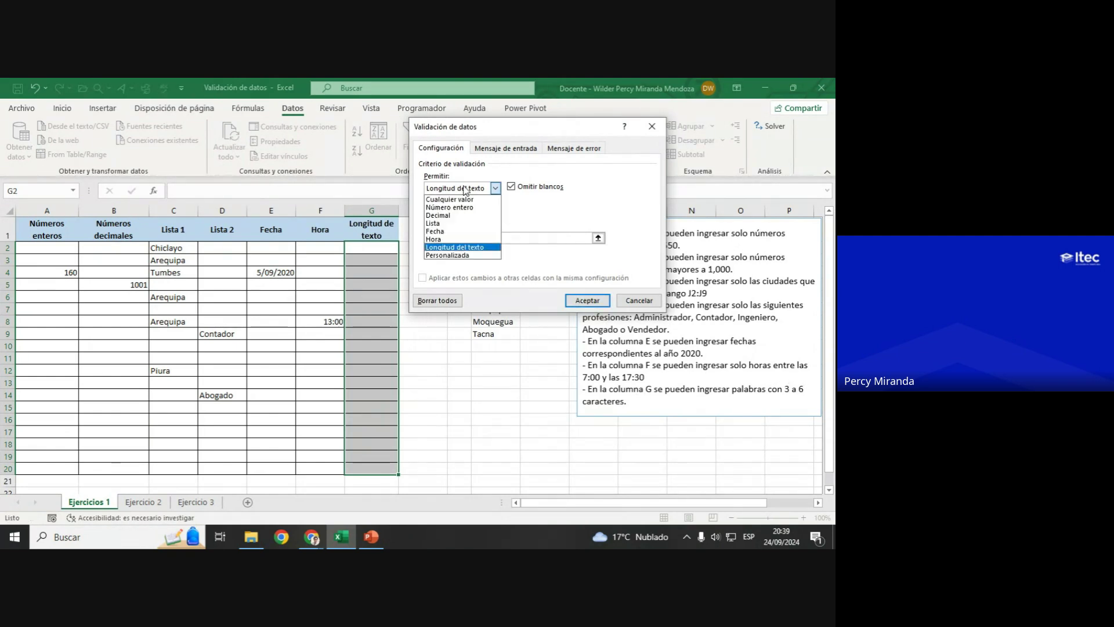
left_click(457, 248)
left_click(461, 213)
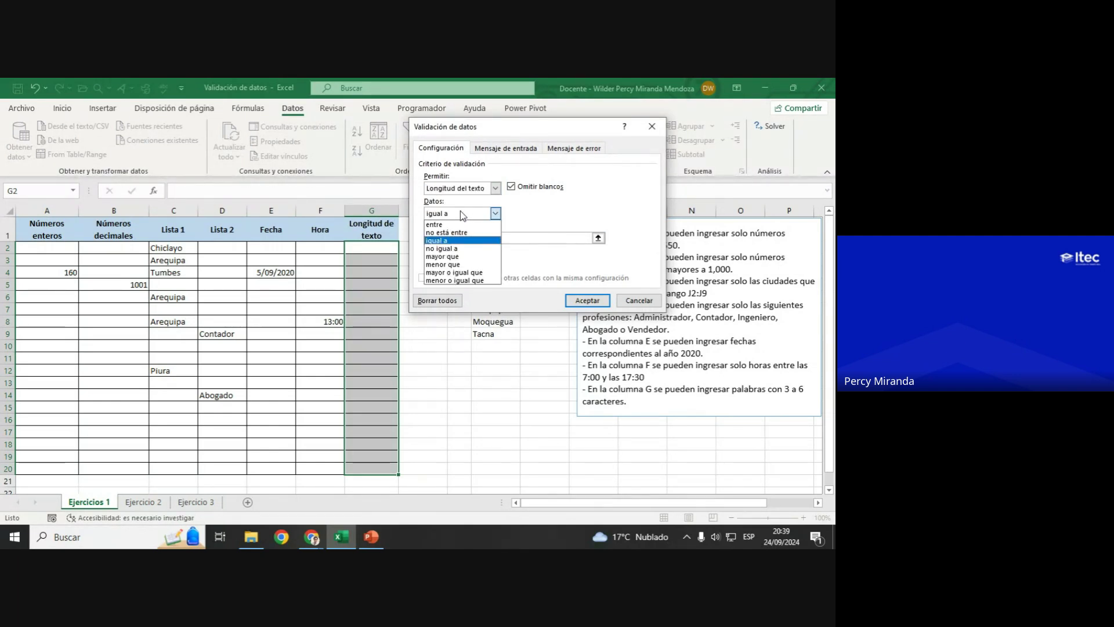
left_click(458, 224)
left_click(428, 238)
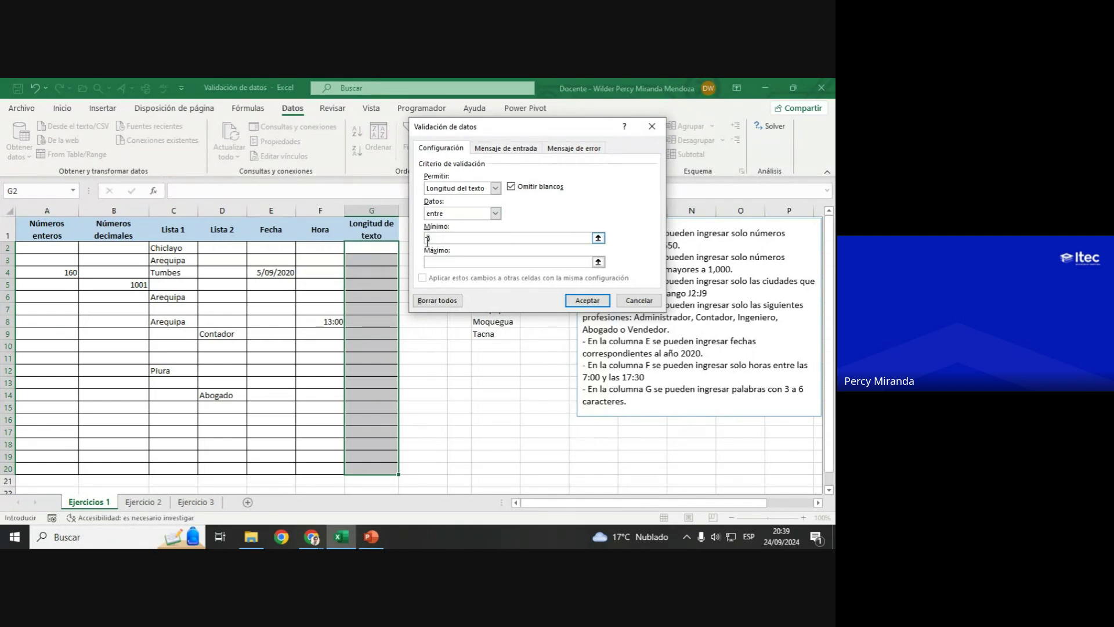
type("3")
left_click(438, 264)
type("6")
Step: Apply the rule and test G5 with the too-short entry 'a2', which is rejected
left_click(587, 300)
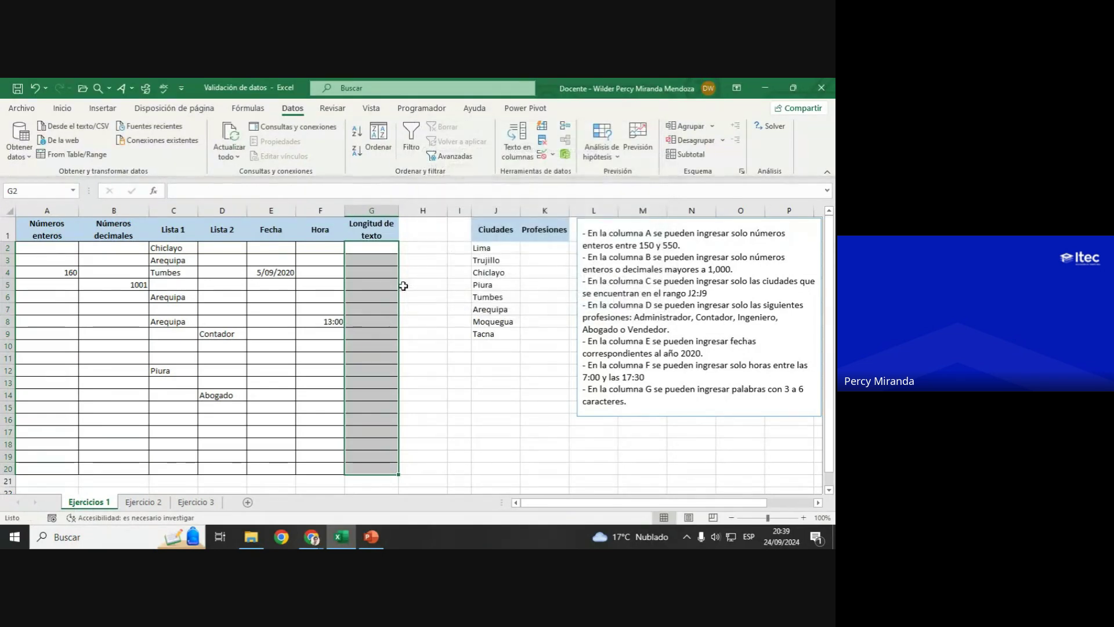
left_click(375, 284)
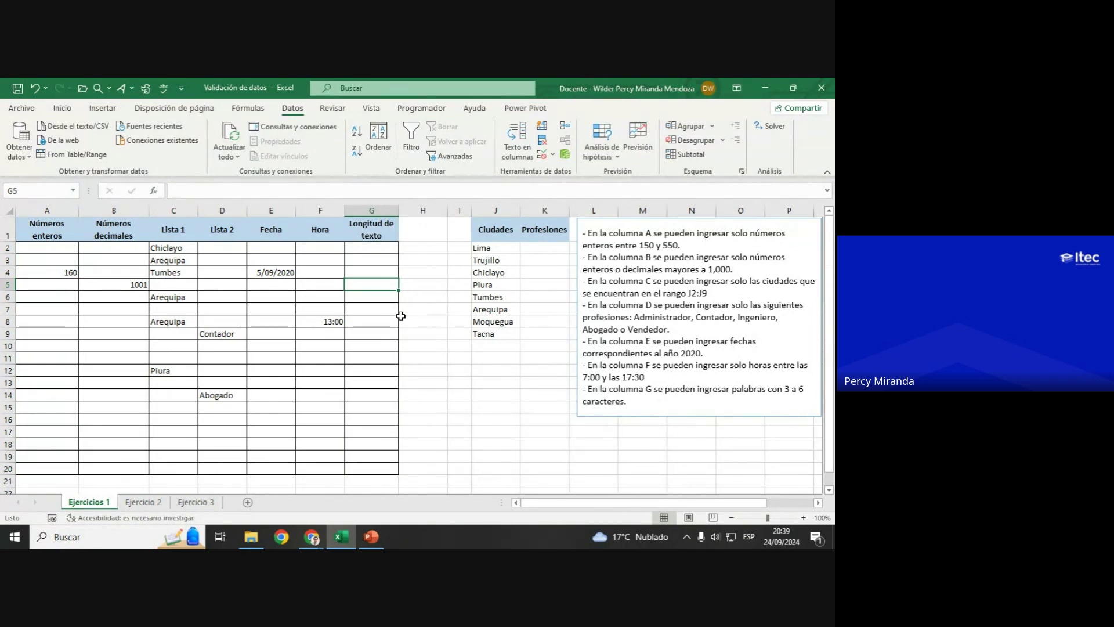
type("a")
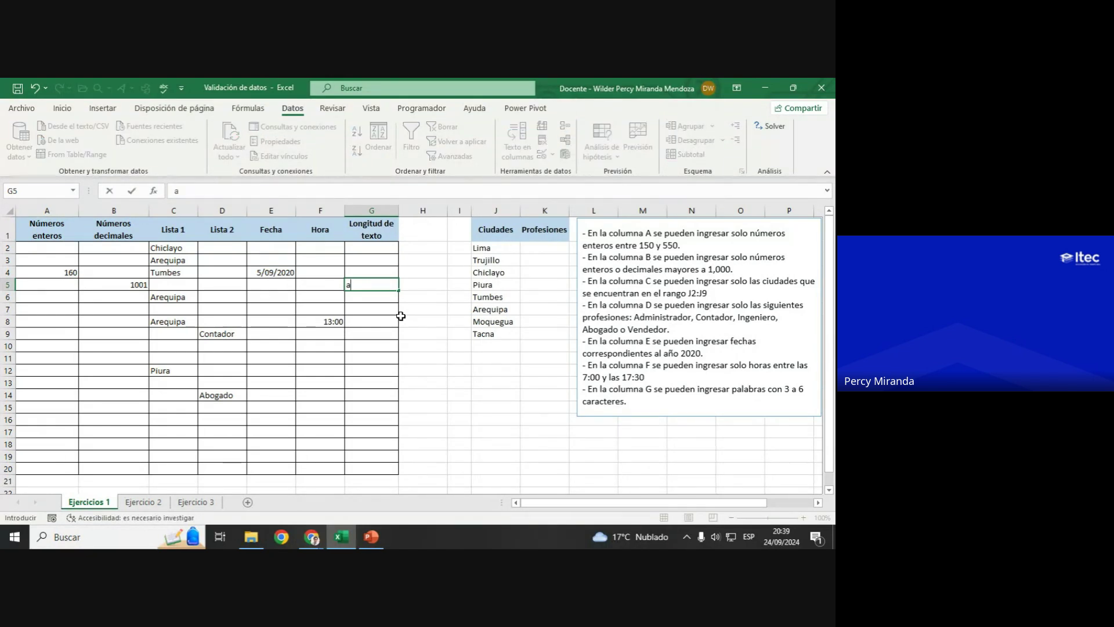
type("2")
key("Return")
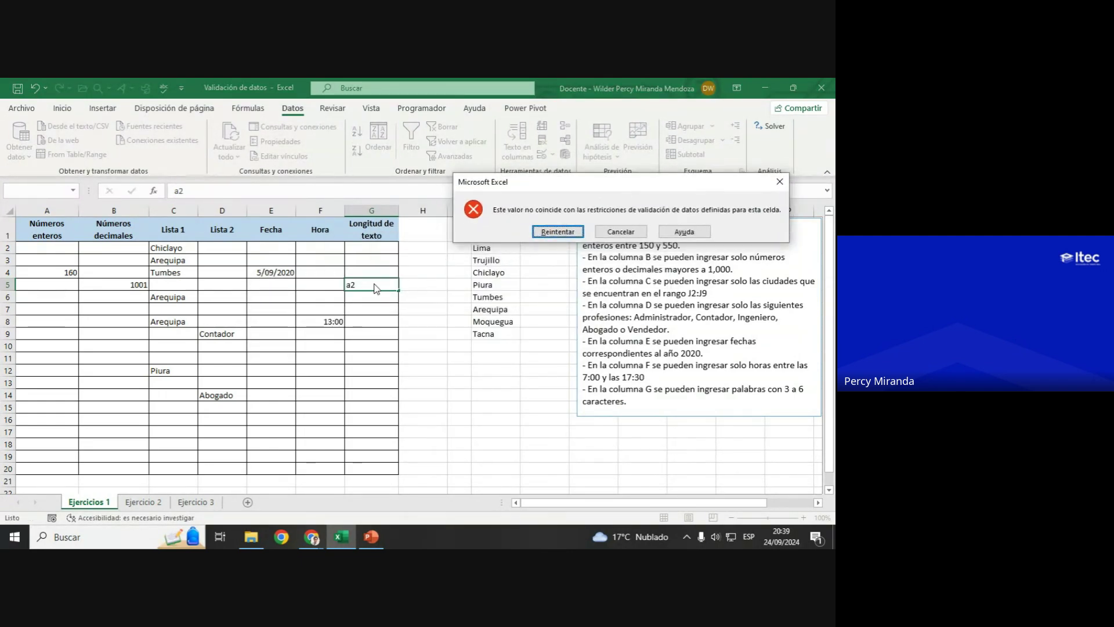
key("Return")
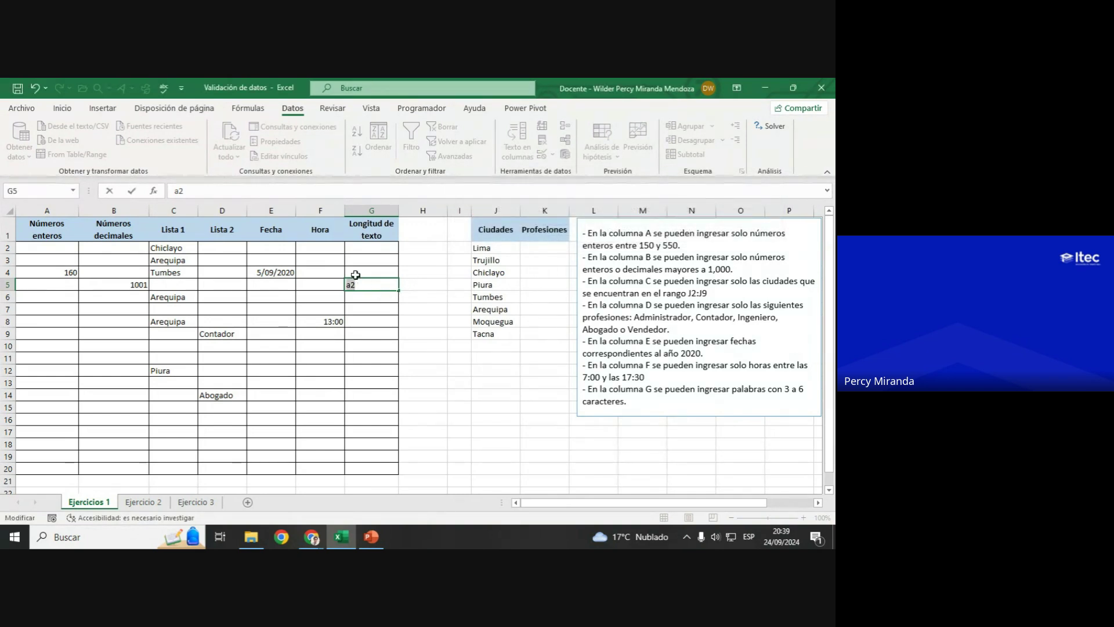
Step: Confirm the too-long 'aw3e4r5t6y' is rejected, then enter the valid 'asdrf' in G5
type("aw")
type("3e4r5t")
type("6y6")
key("Return")
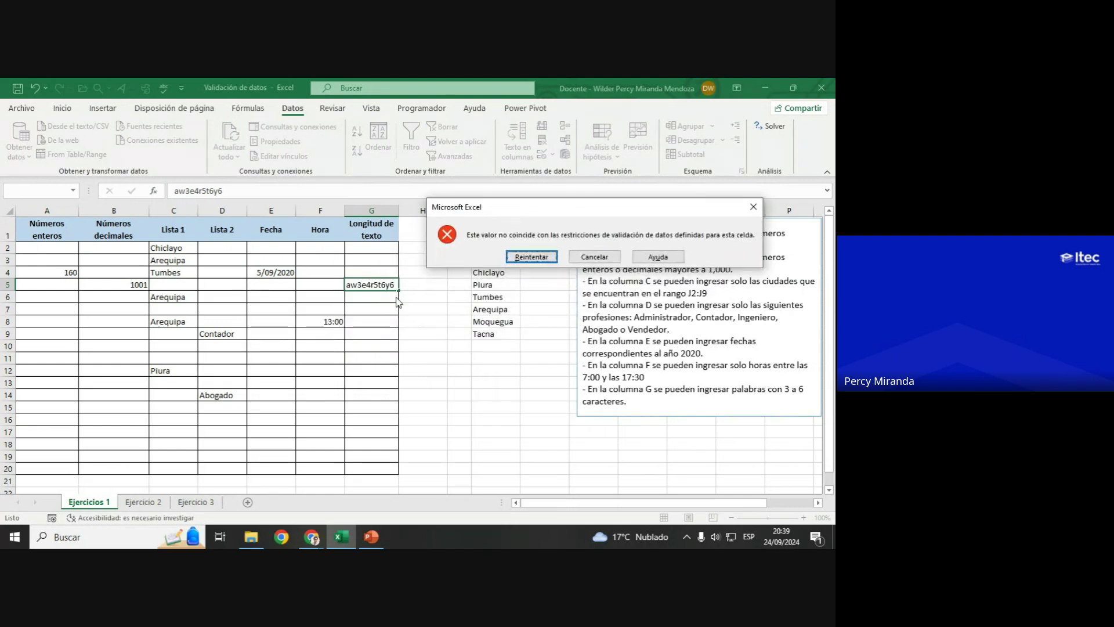
left_click(527, 257)
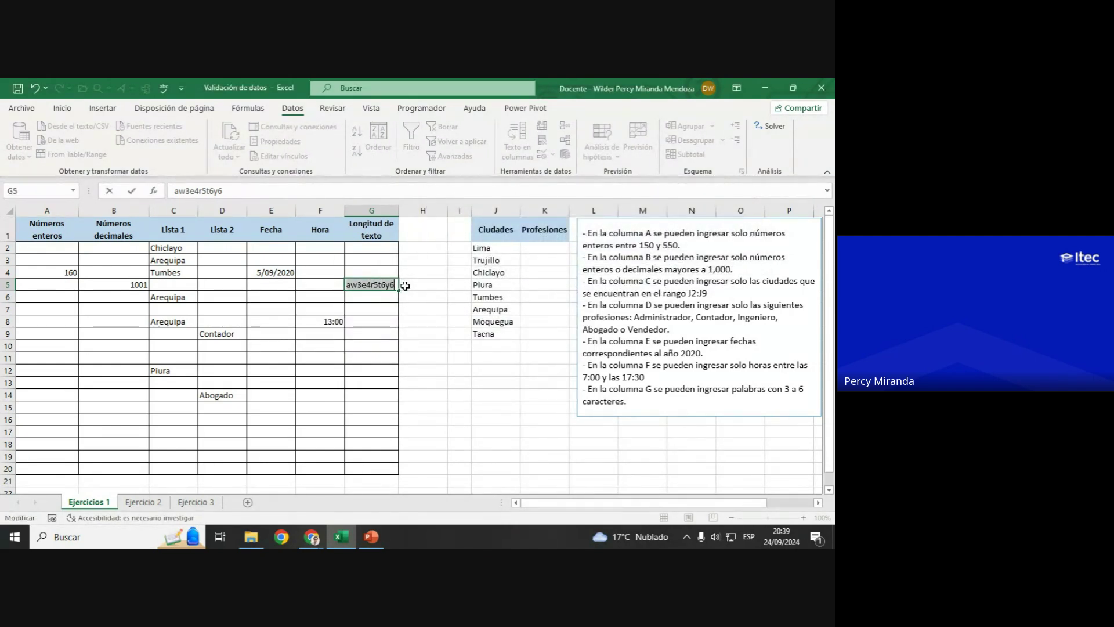
type("as")
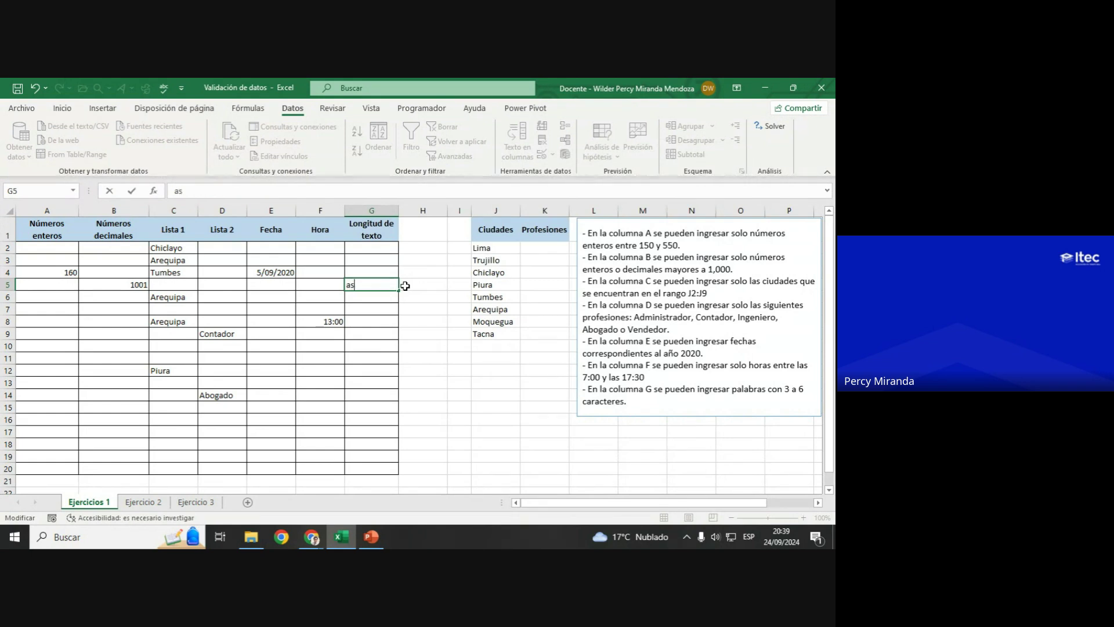
type("drf")
key("Return")
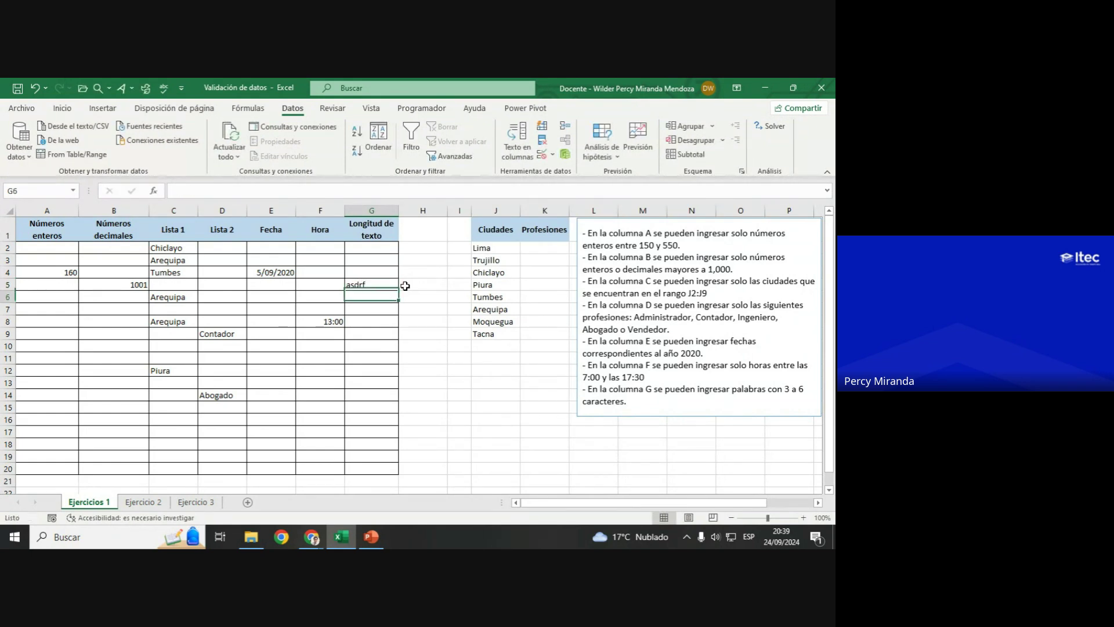
left_click(354, 289)
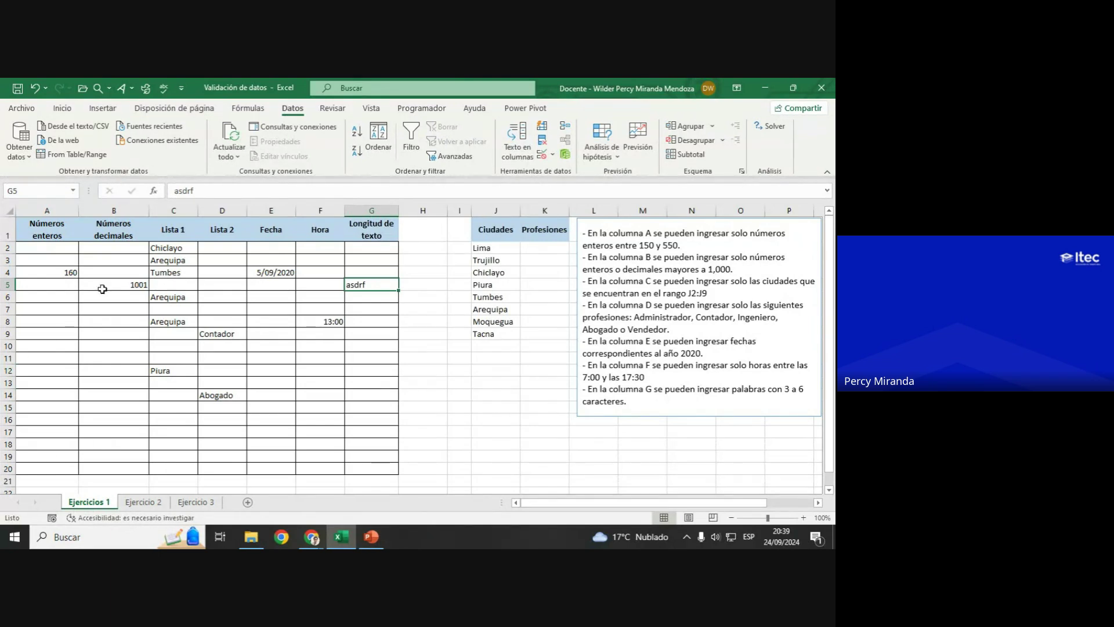
mouse_move(74, 248)
left_mouse_down()
mouse_move(269, 341)
mouse_move(375, 467)
left_mouse_up()
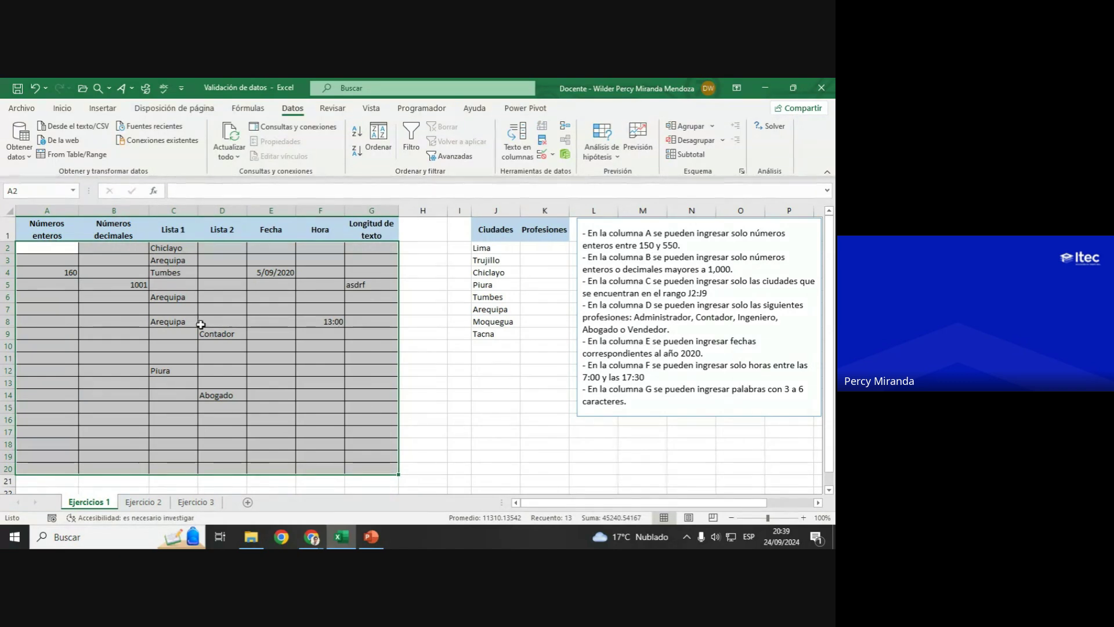
mouse_move(312, 537)
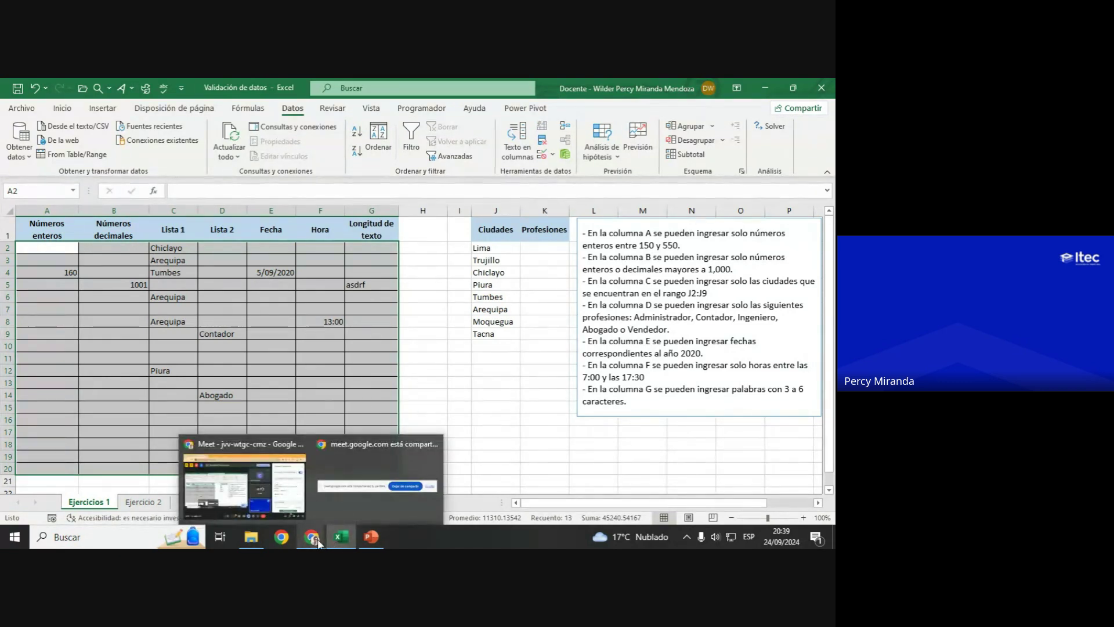
Step: Read the participants' messages in the Google Meet chat, then come back to Excel
left_click(269, 465)
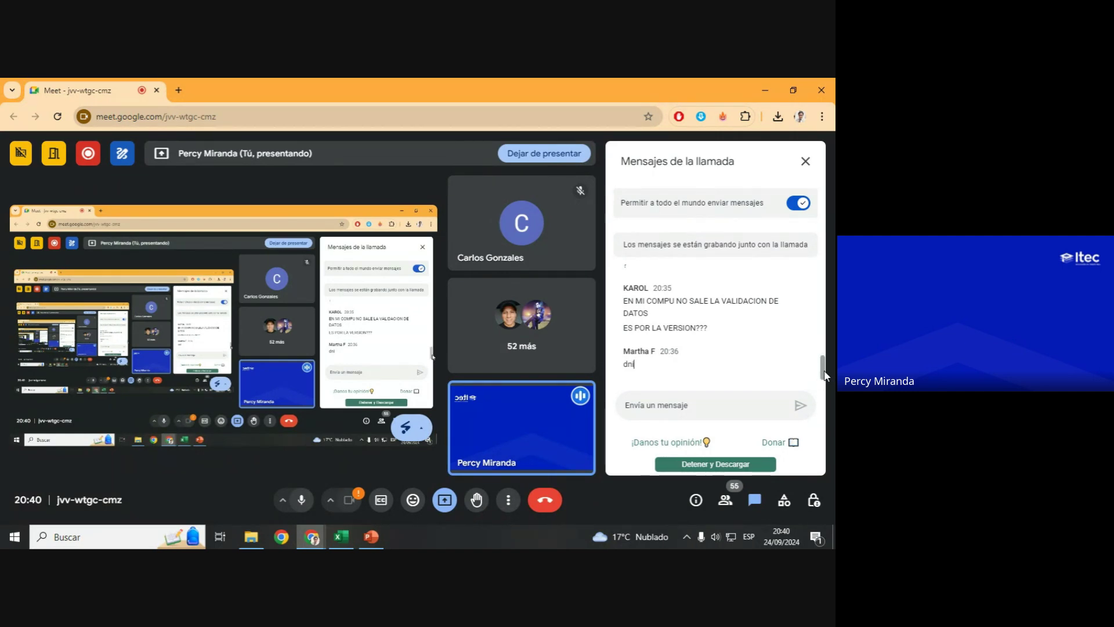
mouse_move(822, 376)
left_mouse_down()
mouse_move(826, 360)
mouse_move(827, 383)
left_mouse_up()
mouse_move(340, 537)
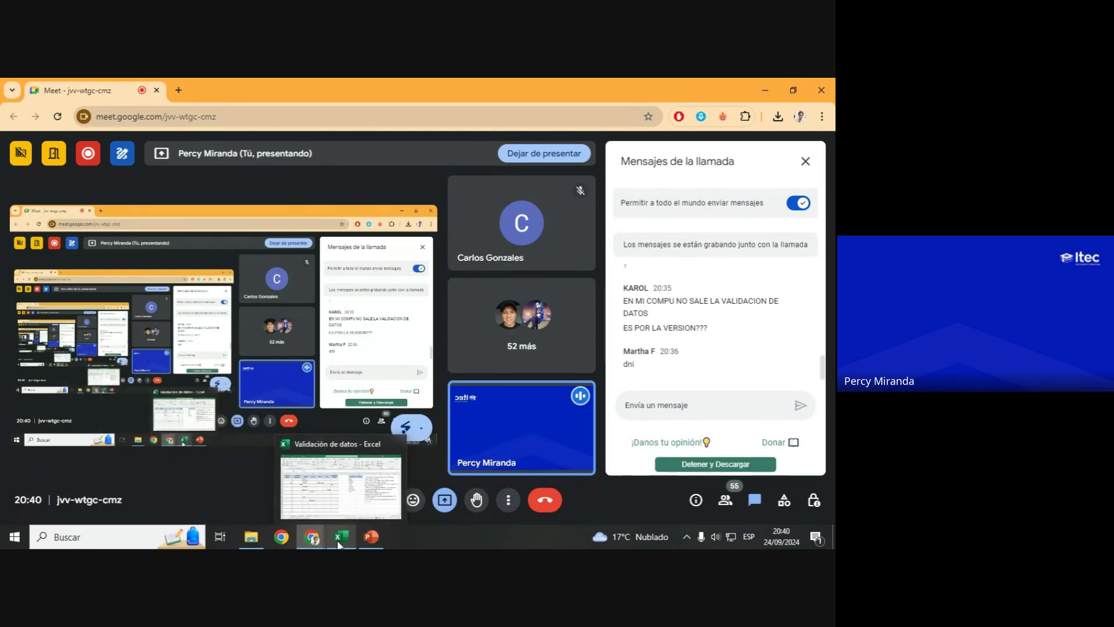
left_click(337, 492)
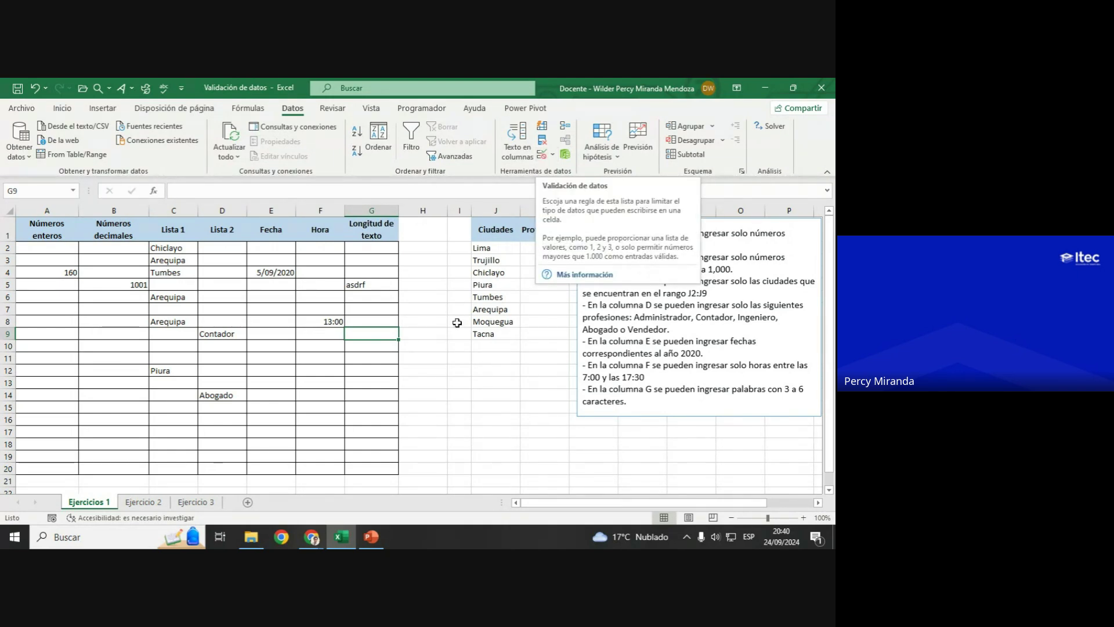
Step: Switch back to the Google Meet call window
left_click(261, 485)
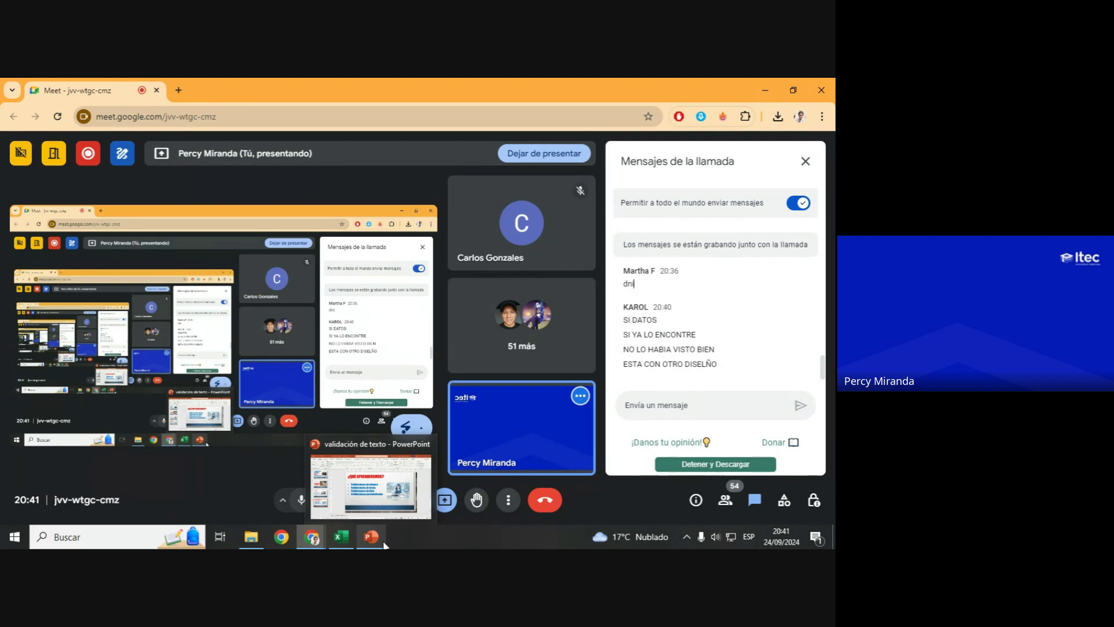
Step: Select the latest Meet chat message, then bring the Excel workbook back to the front
triple_click(679, 364)
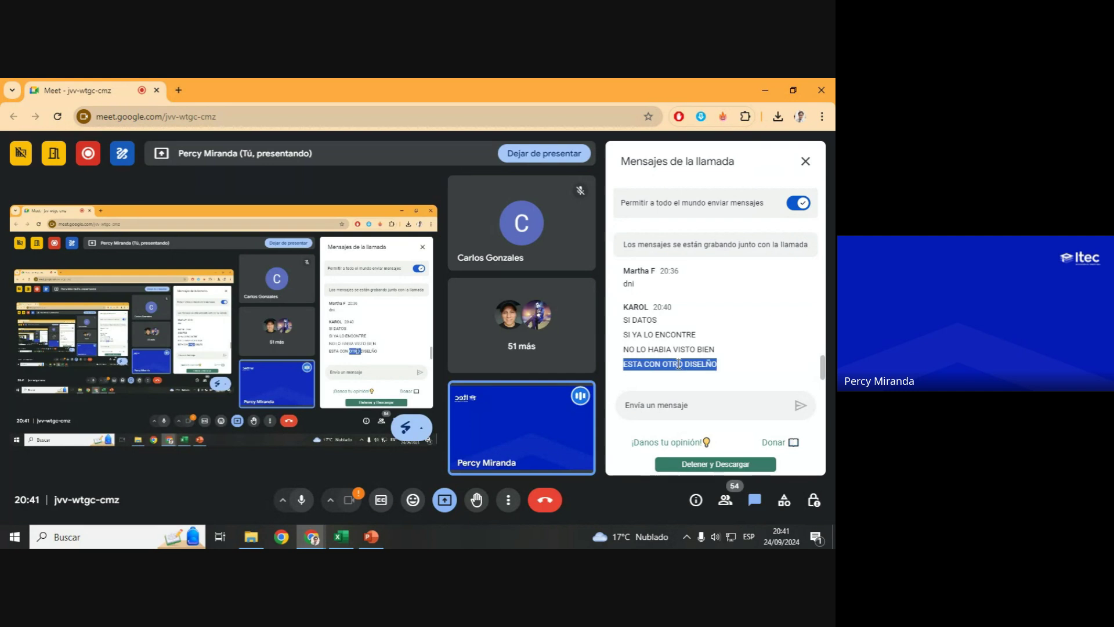
double_click(679, 364)
triple_click(679, 364)
left_click(679, 364)
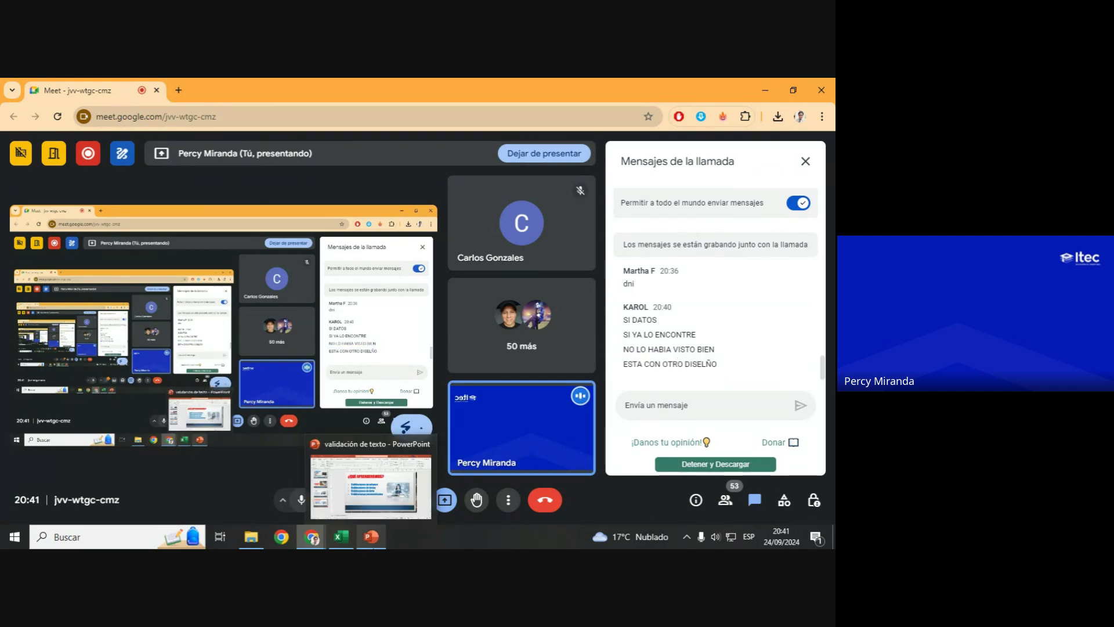
left_click(372, 537)
left_click(354, 545)
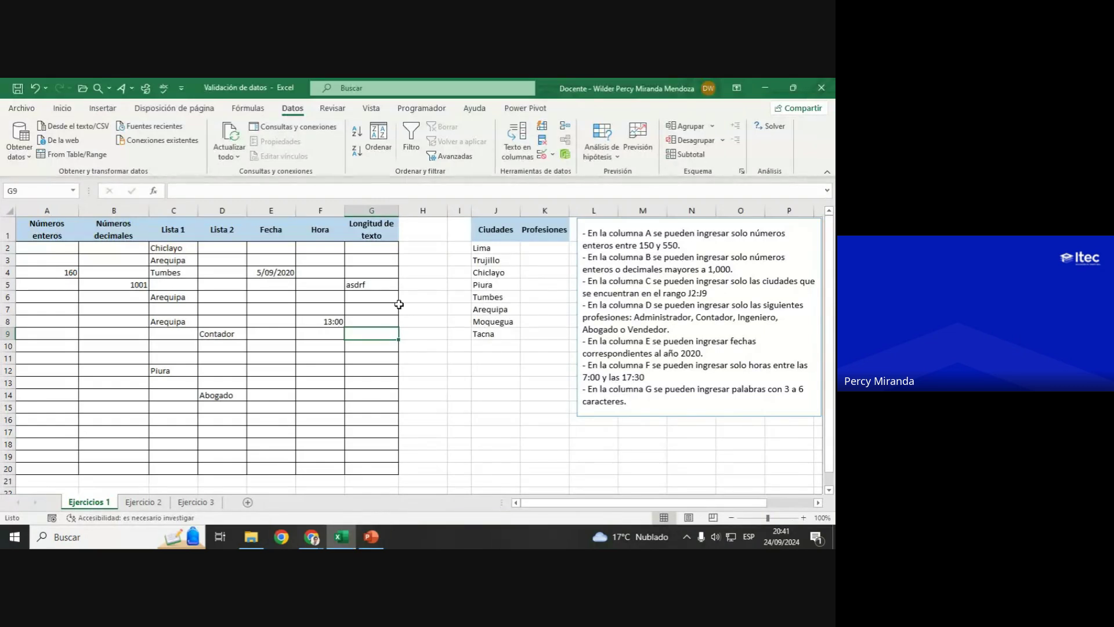
Step: View the Office account page under File, return to the sheet, then switch to Meet
left_click(21, 109)
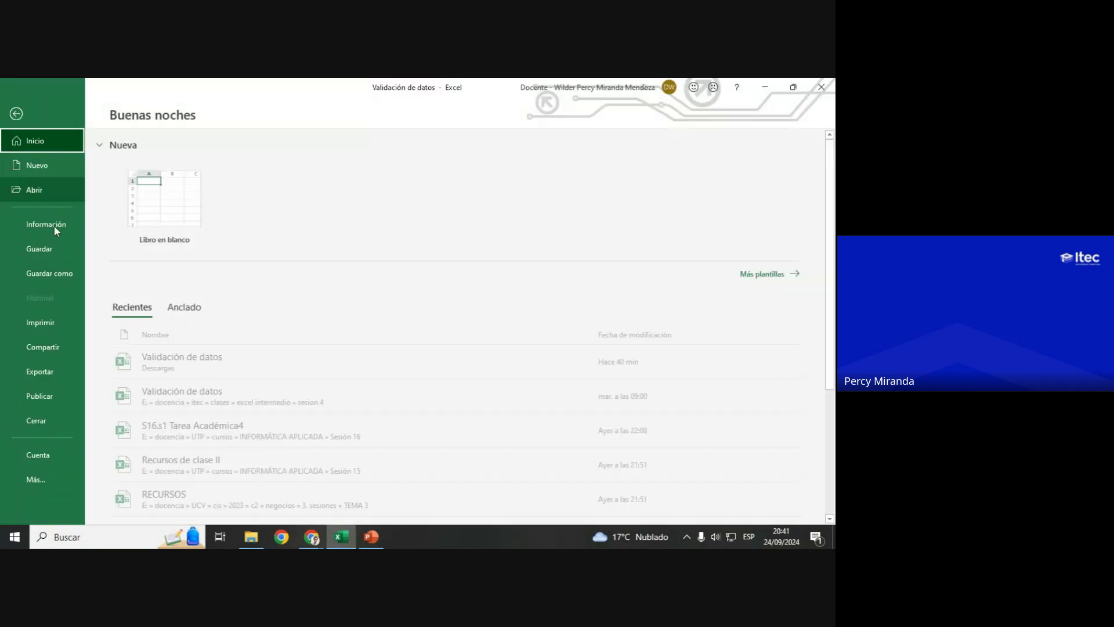
left_click(44, 464)
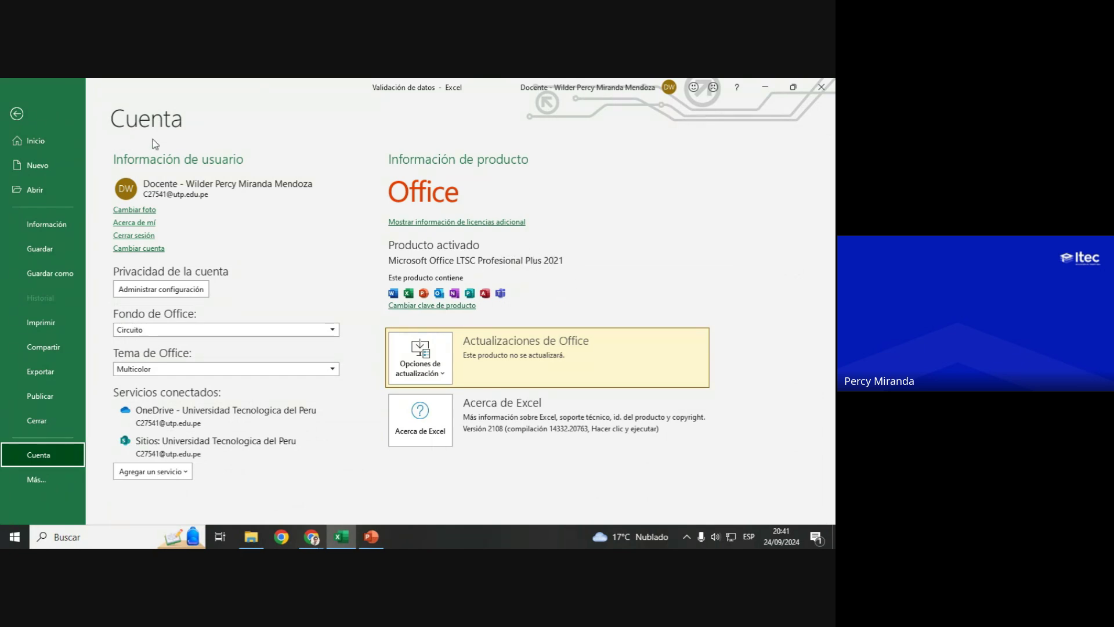
left_click(18, 116)
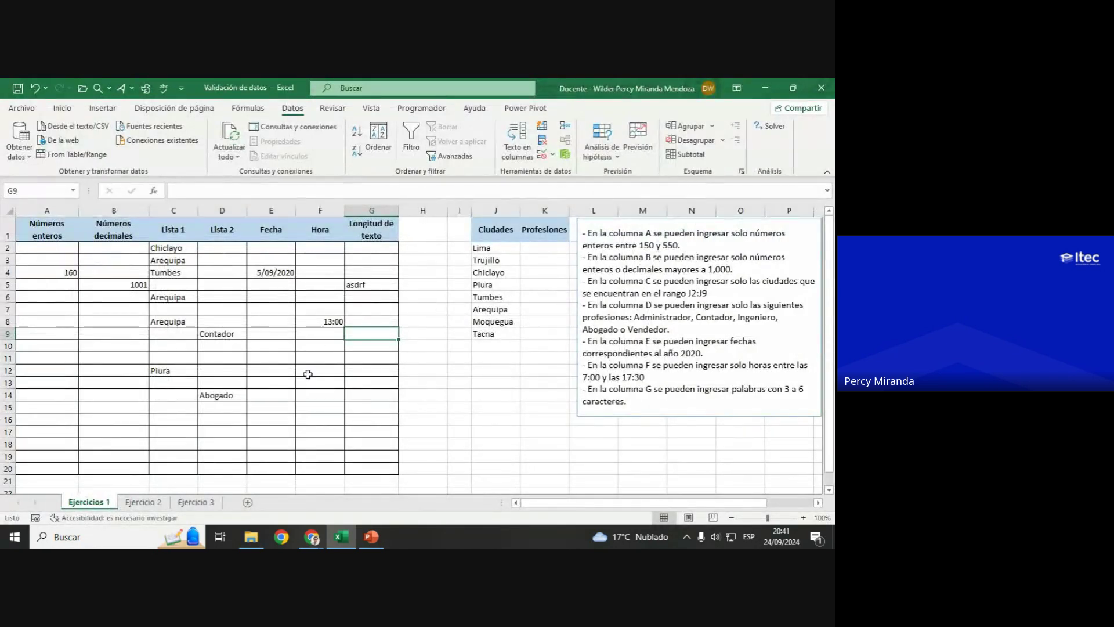
left_click(308, 371)
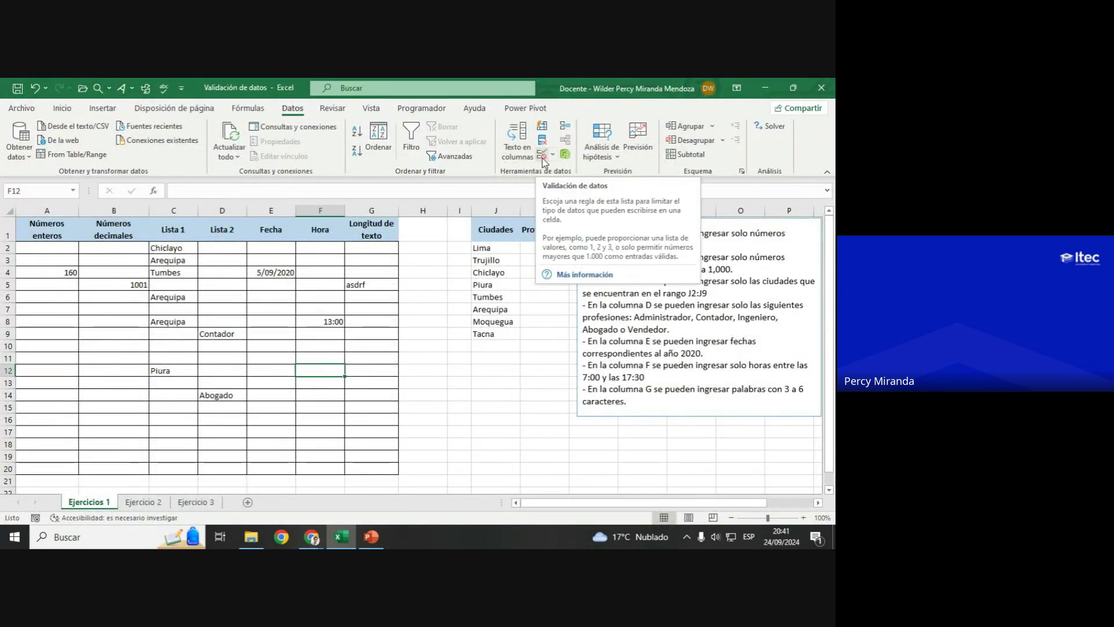
left_click(289, 346)
mouse_move(311, 537)
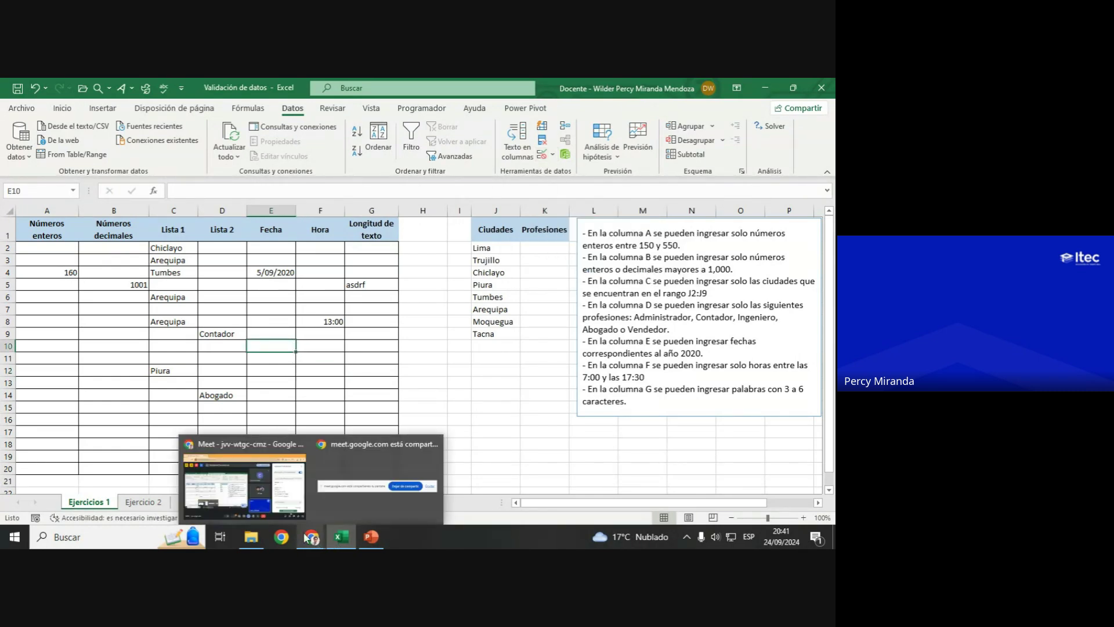
left_click(244, 455)
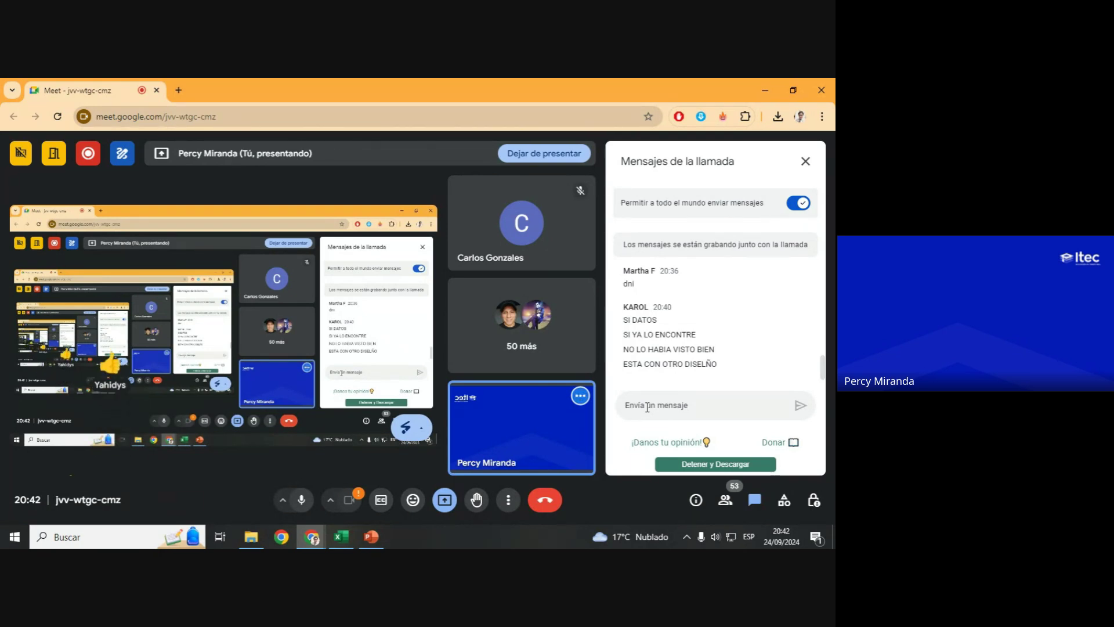
Step: Bring Excel back and move between the Ejercicios 1 and Ejercicio 2 sheets
left_click(340, 537)
left_click(129, 502)
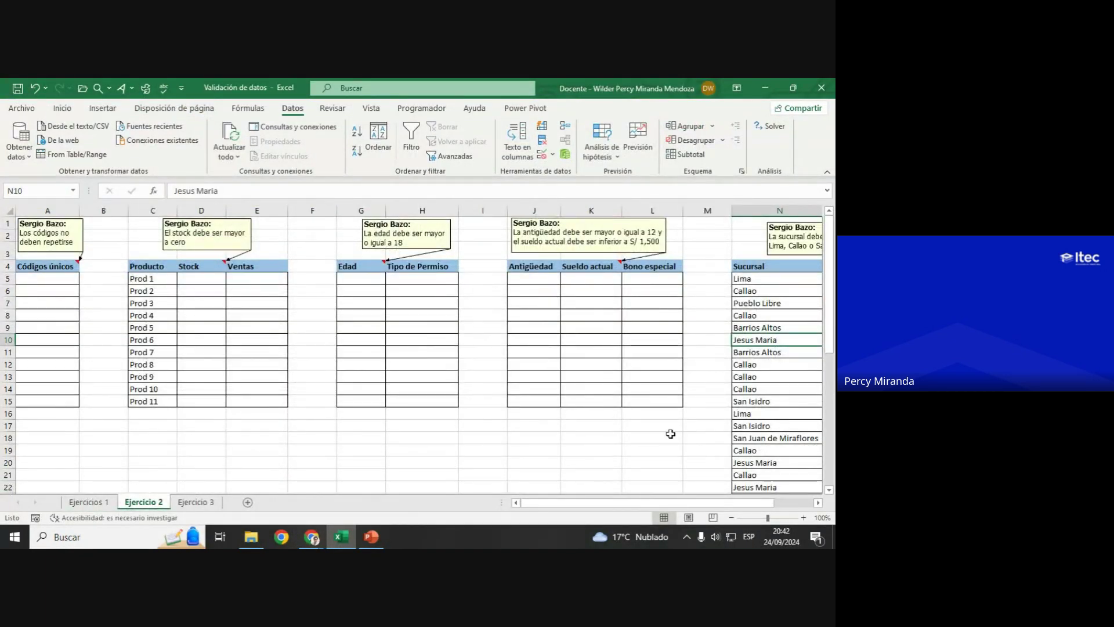
left_click_drag(590, 505, 592, 503)
left_click(88, 502)
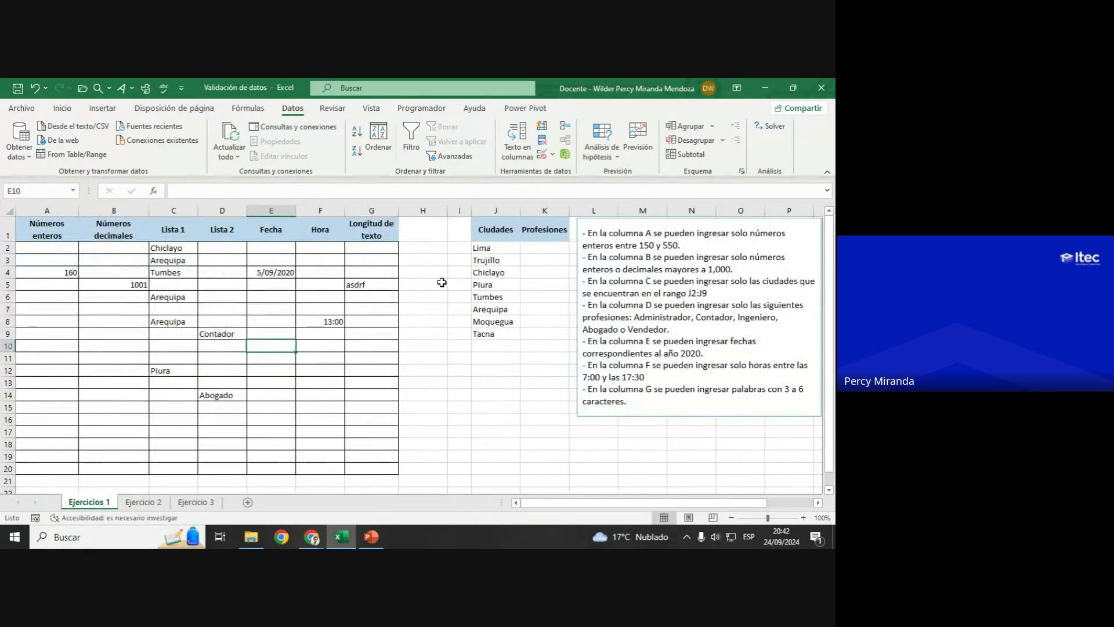
mouse_move(372, 240)
left_mouse_down()
mouse_move(328, 465)
mouse_move(45, 467)
left_mouse_up()
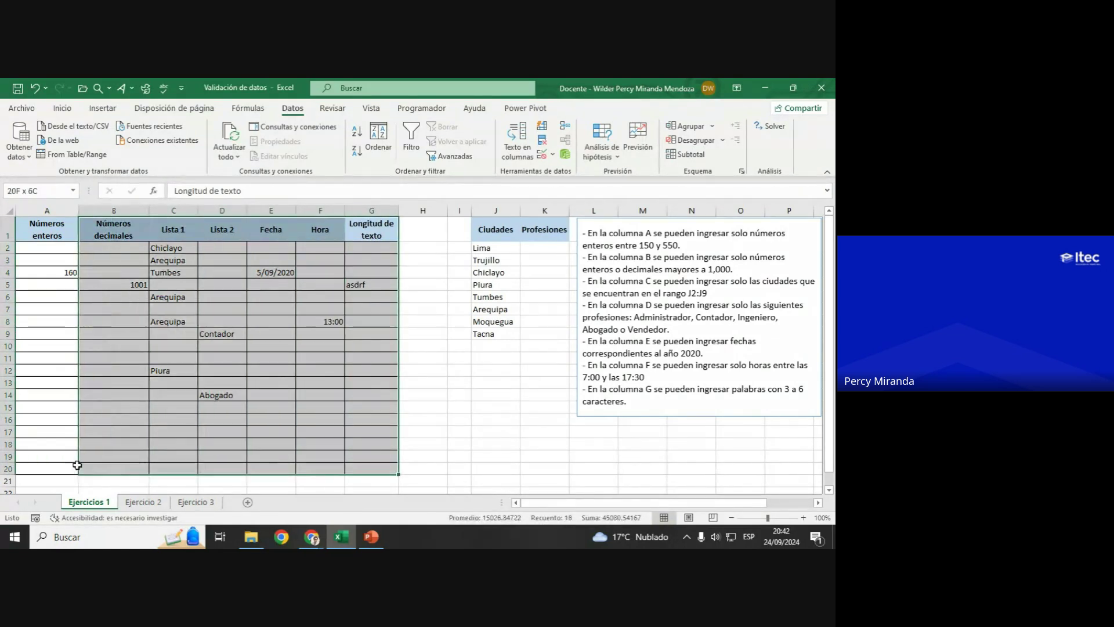
left_click(143, 502)
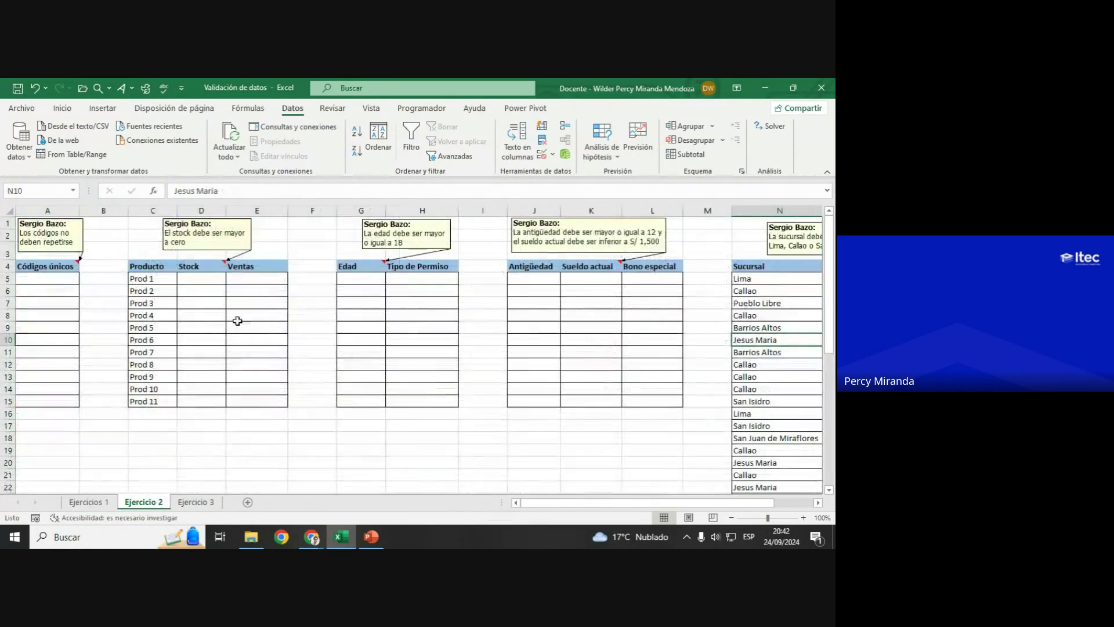
Step: Start a Personalizada validation rule on Ejercicio 2, then cancel it without applying
left_click(540, 158)
left_click(495, 188)
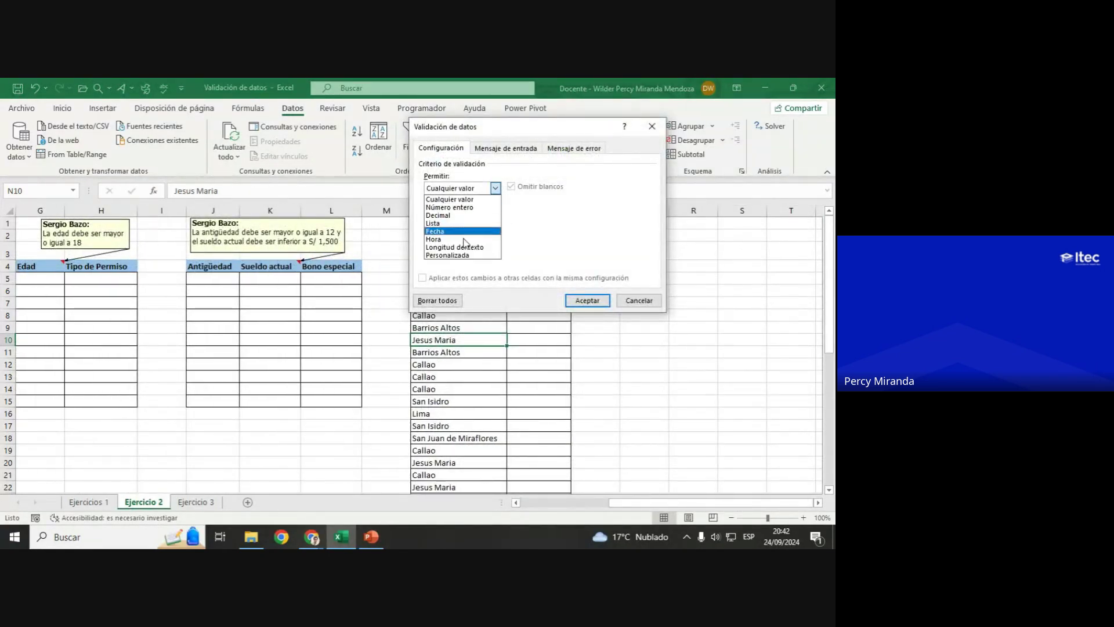
left_click(448, 255)
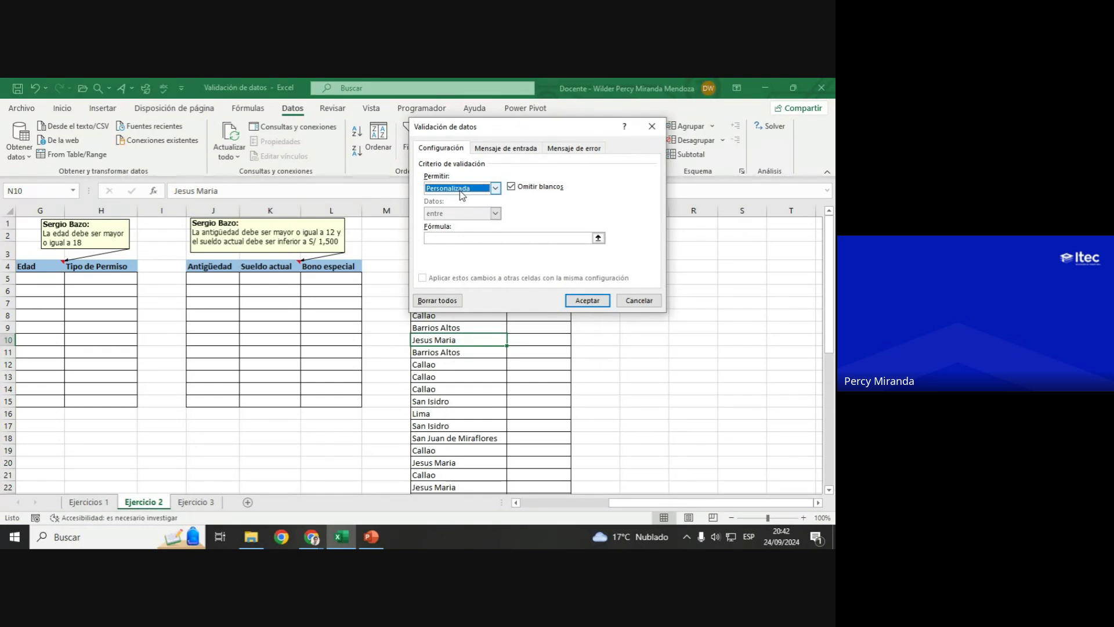
left_click(446, 238)
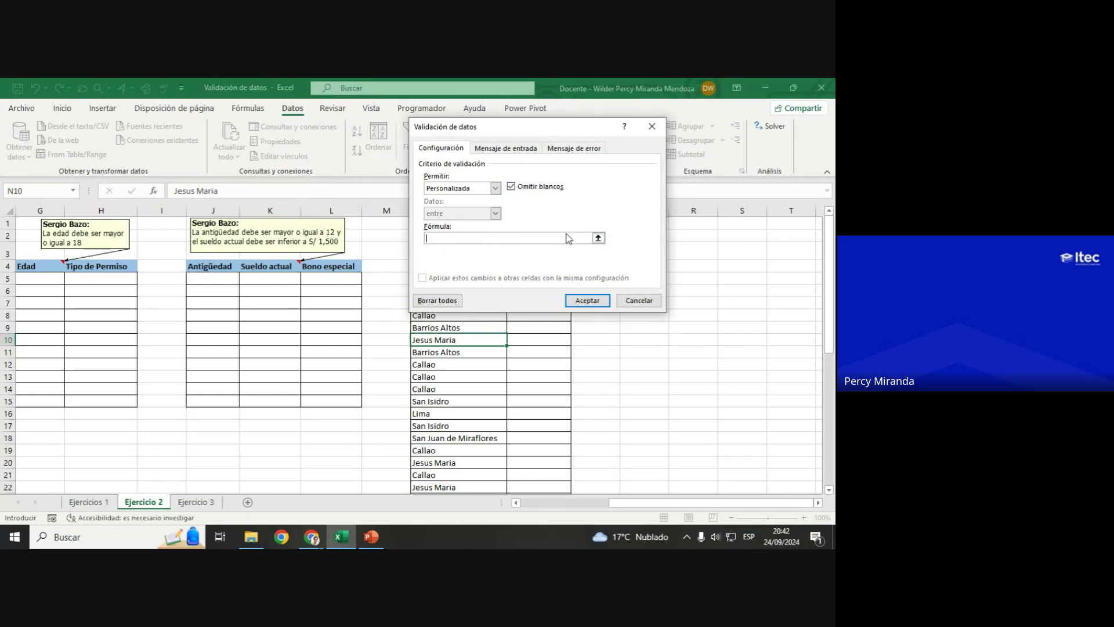
left_click(632, 301)
left_click_drag(668, 503, 470, 509)
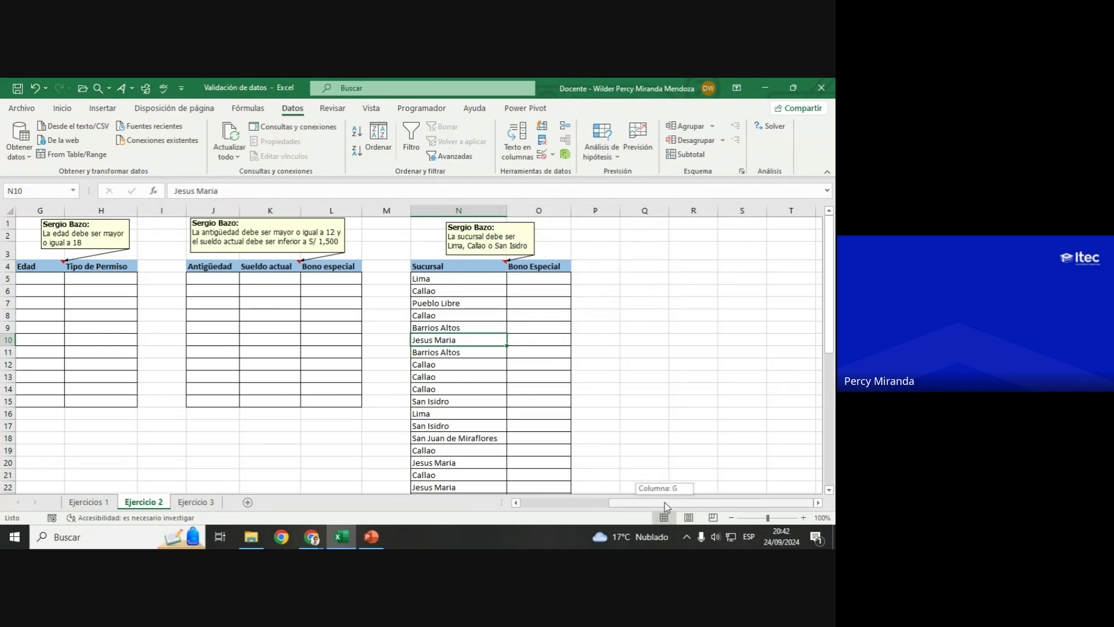
Step: Enter the codes A006, A008, A009 and a repeated A006 into cells A5:A8
left_click_drag(40, 278, 45, 400)
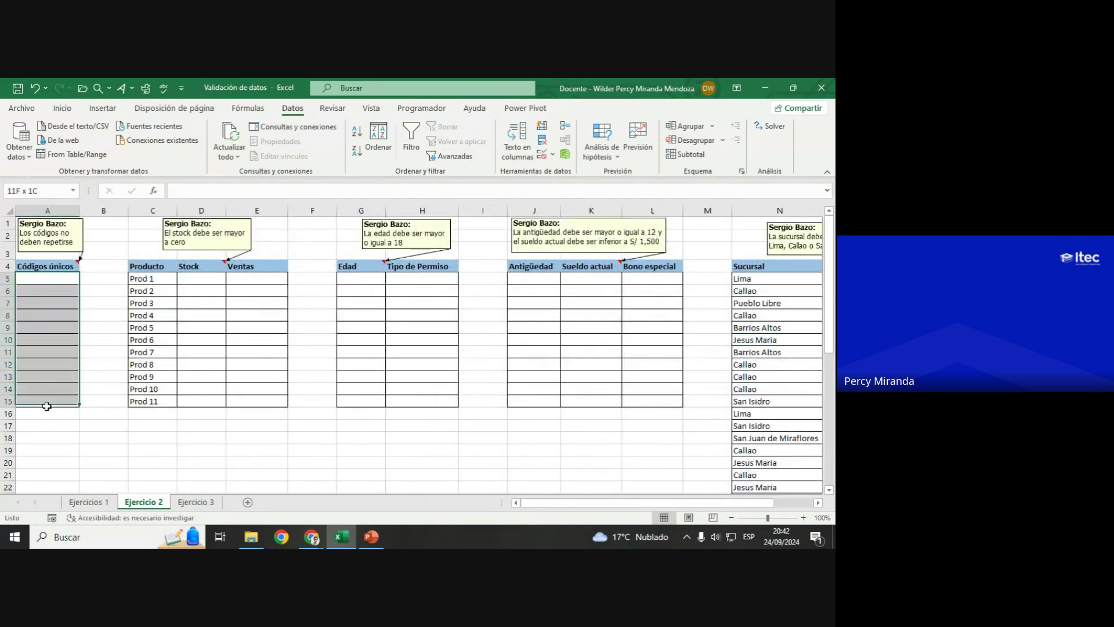
left_click(62, 108)
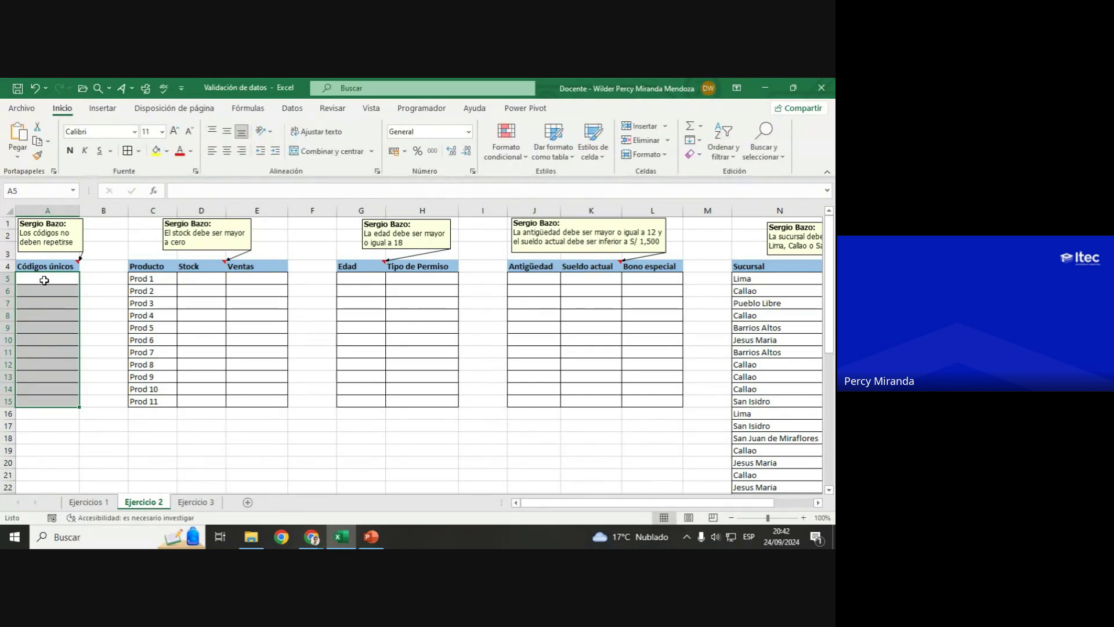
left_click(44, 279)
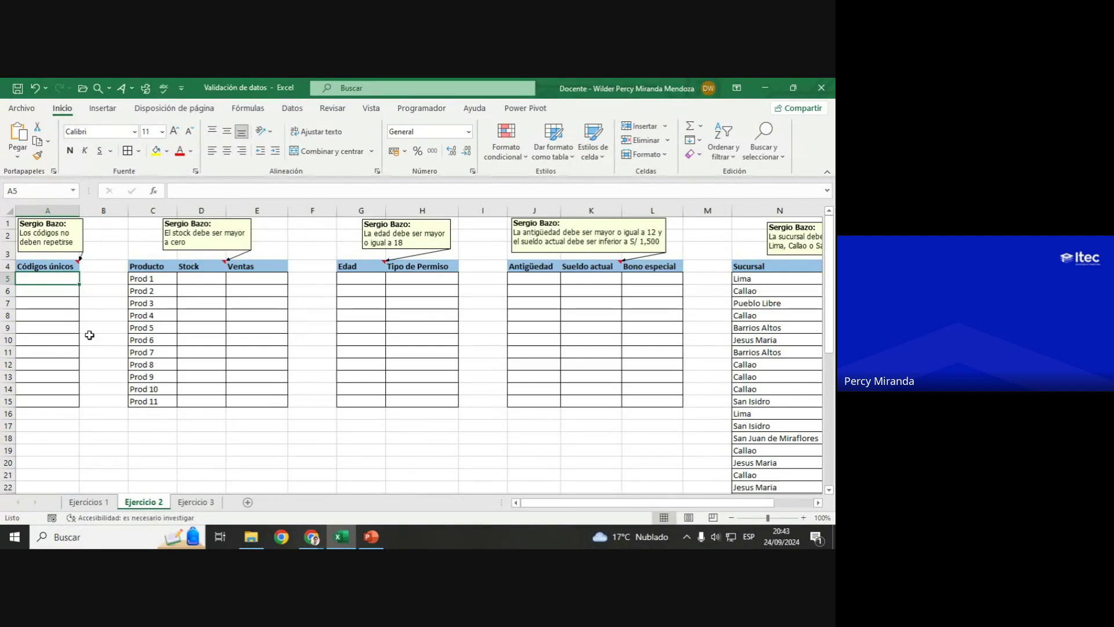
type("A006")
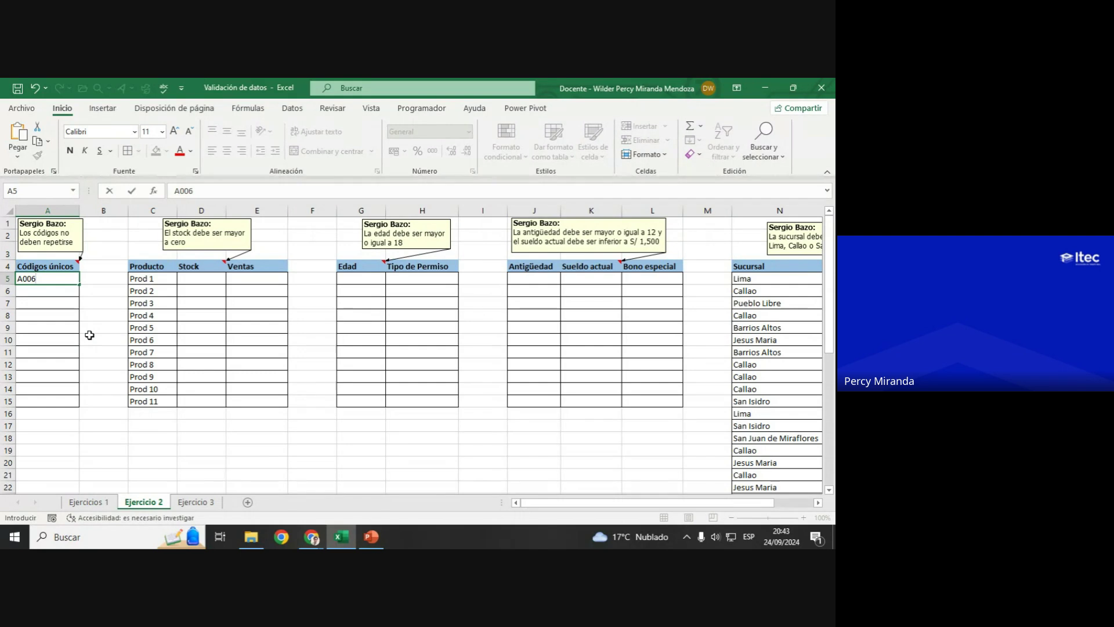
key("Return")
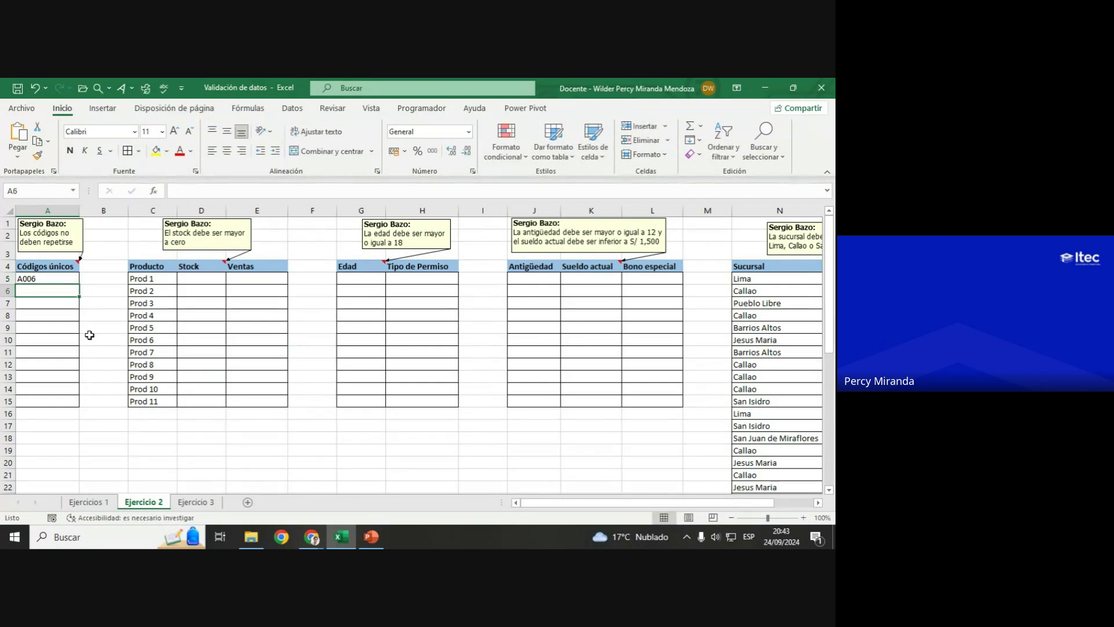
type("A006")
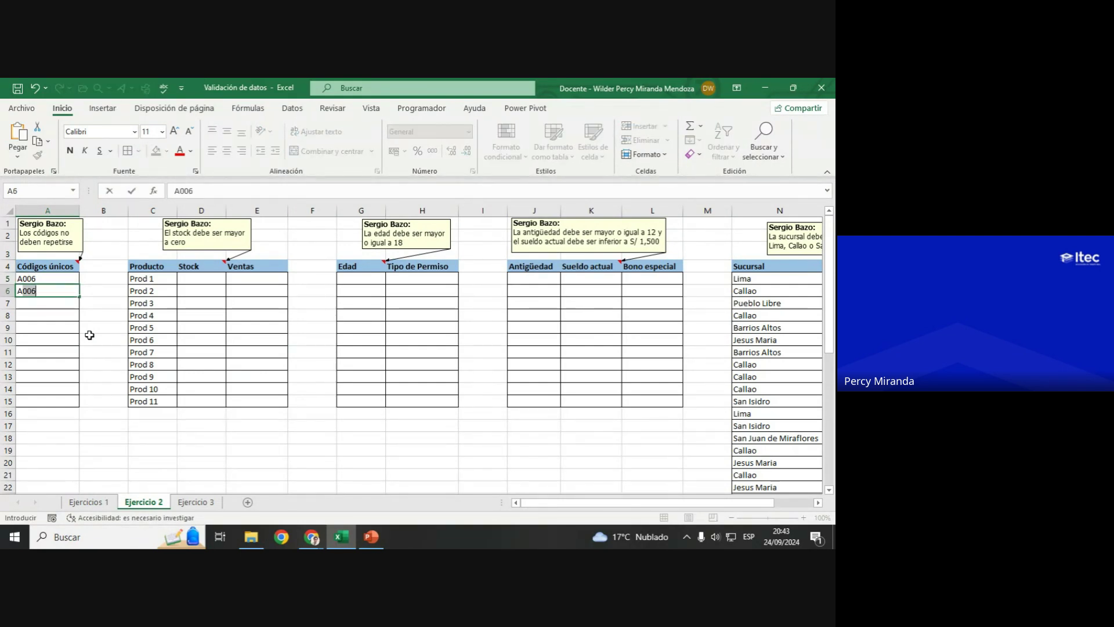
key("BackSpace")
type("8")
key("Return")
type("A")
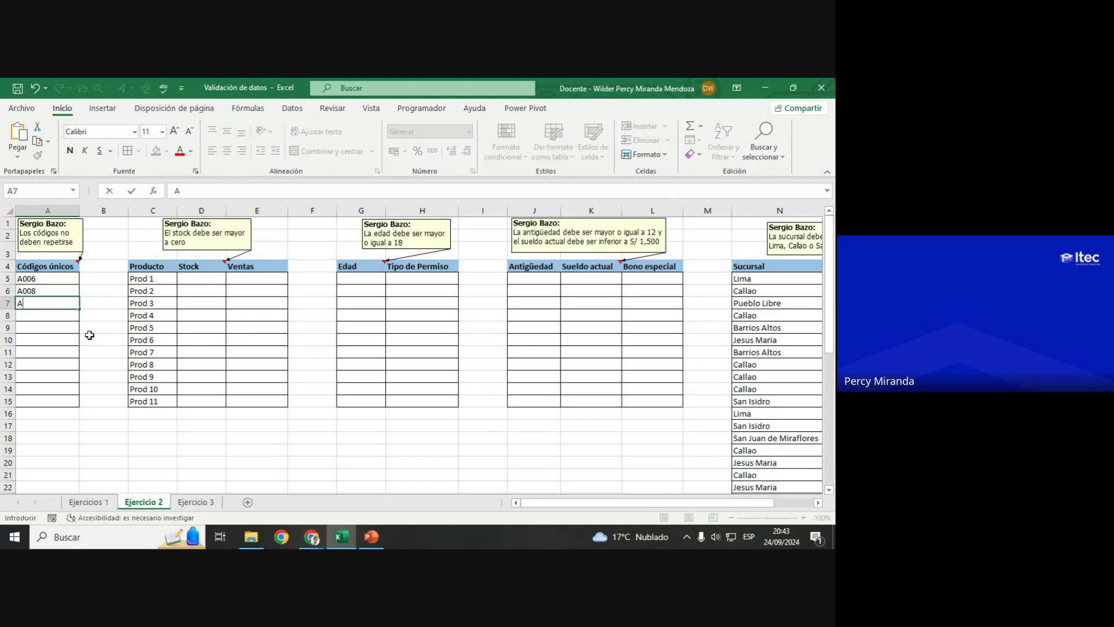
type("009")
key("Return")
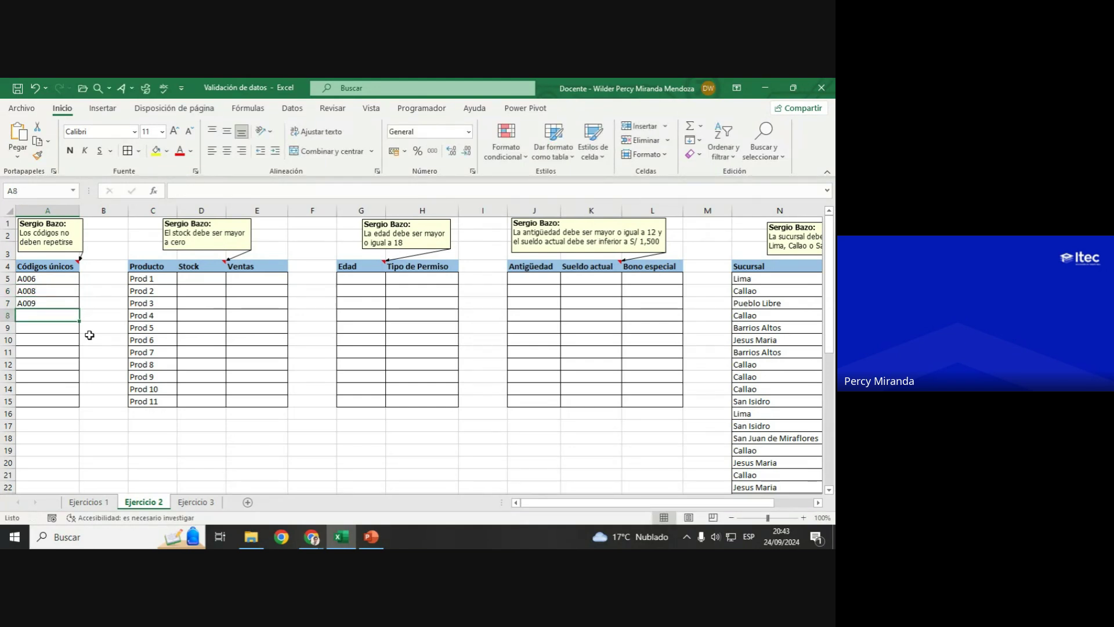
type("A006")
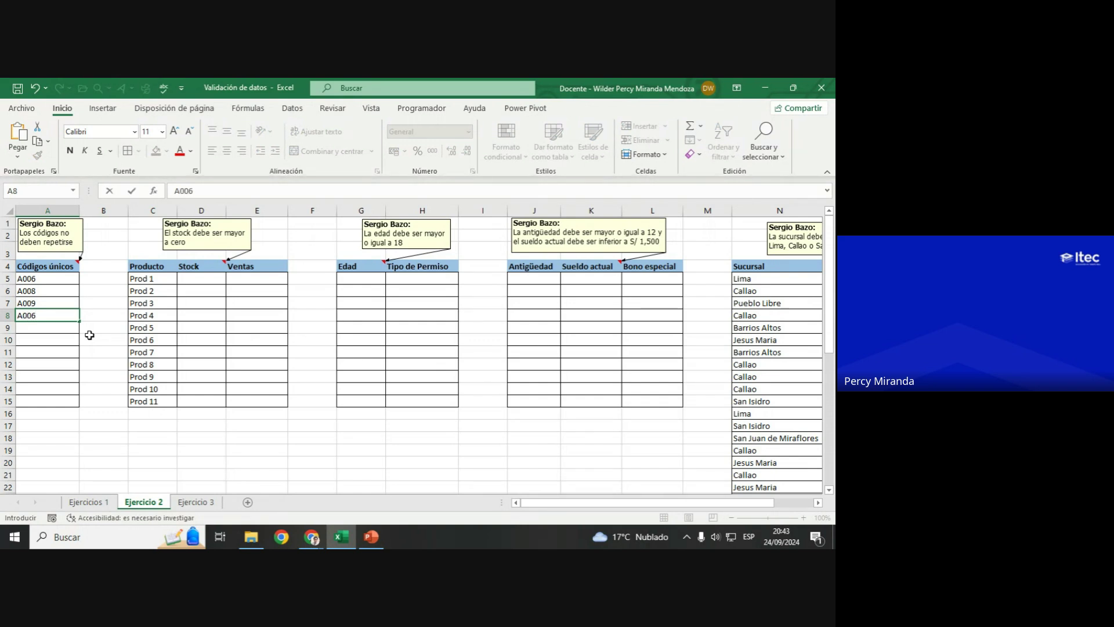
key("Return")
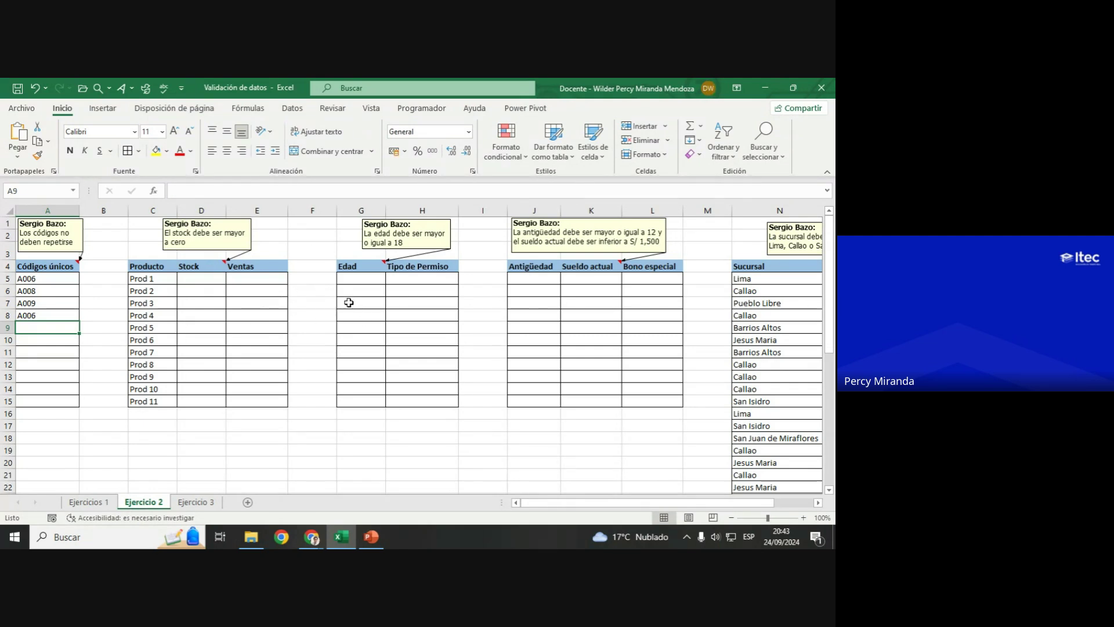
left_click(38, 317)
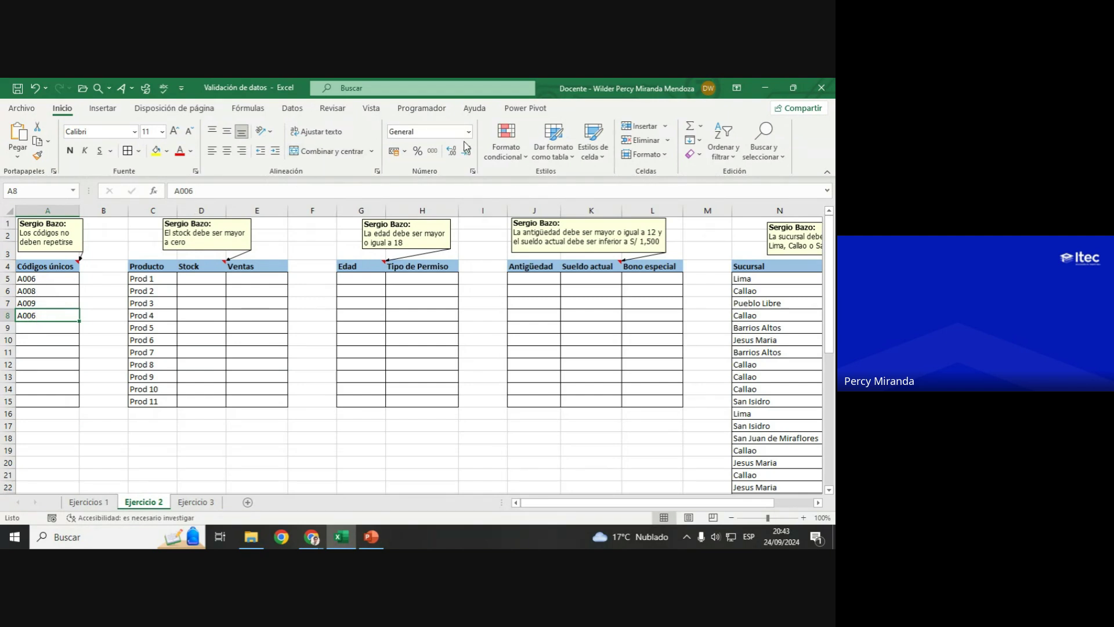
Step: Inspect the data validation settings for A8, then cancel without changes
left_click(293, 108)
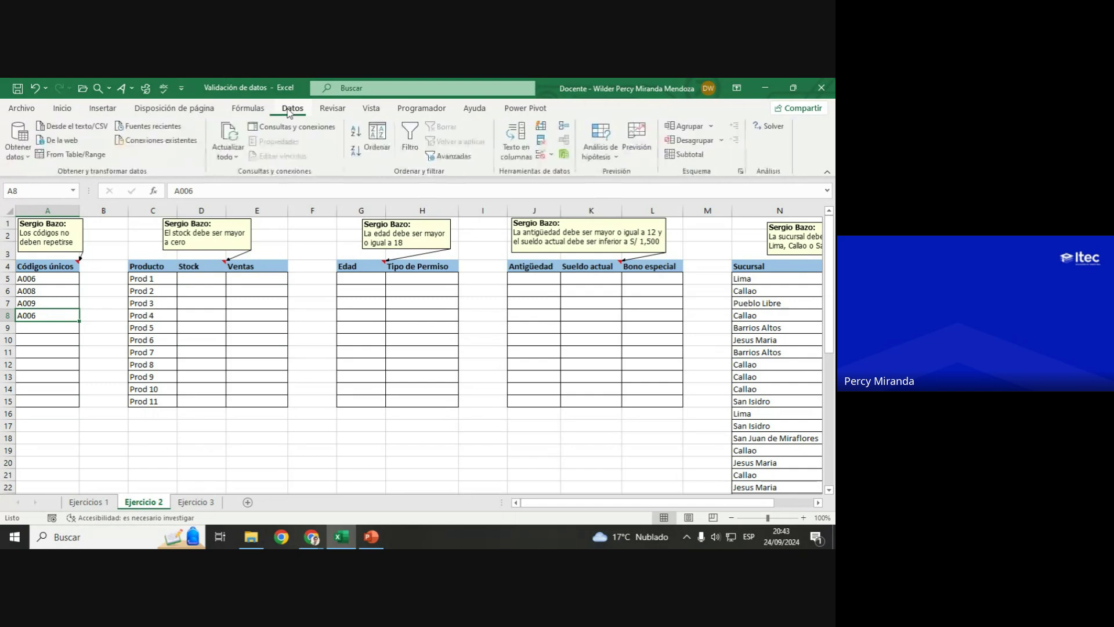
left_click(539, 156)
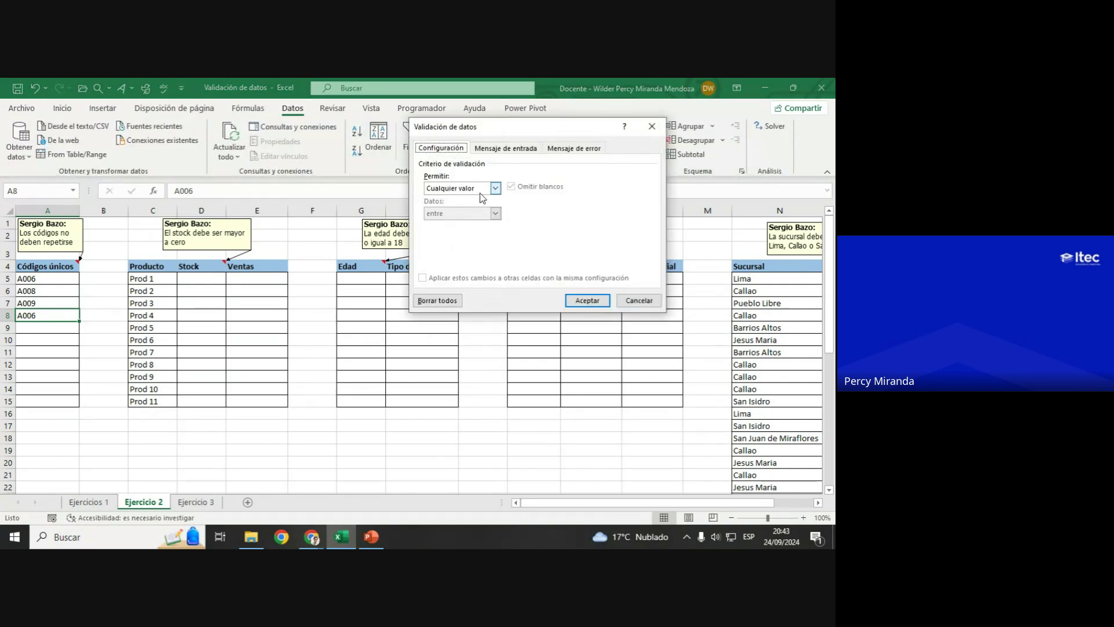
left_click(479, 191)
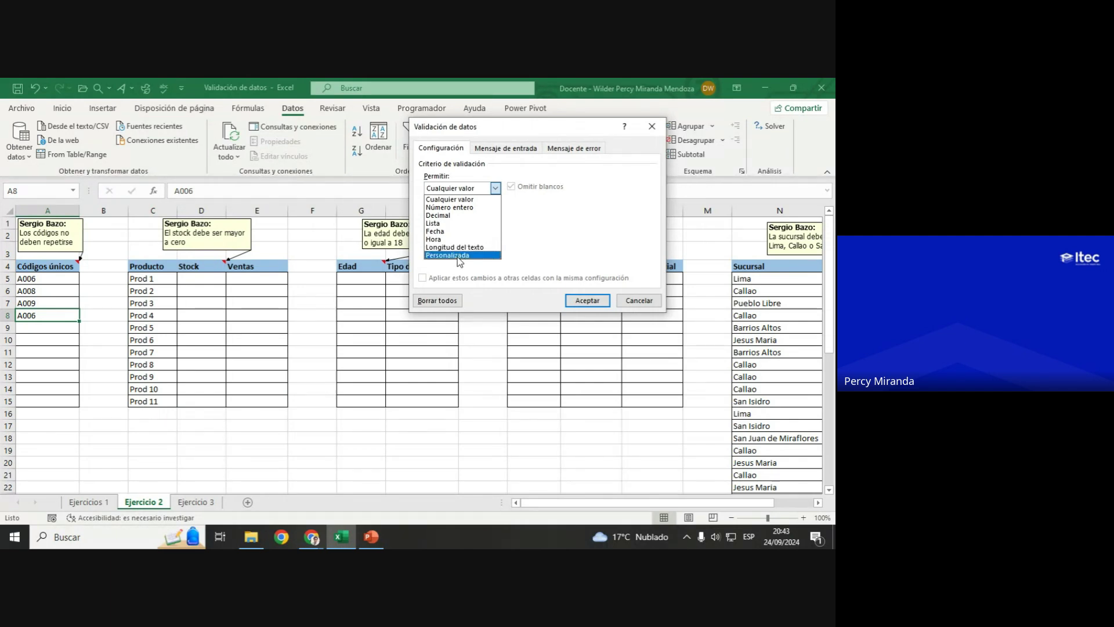
left_click(639, 300)
left_click(638, 300)
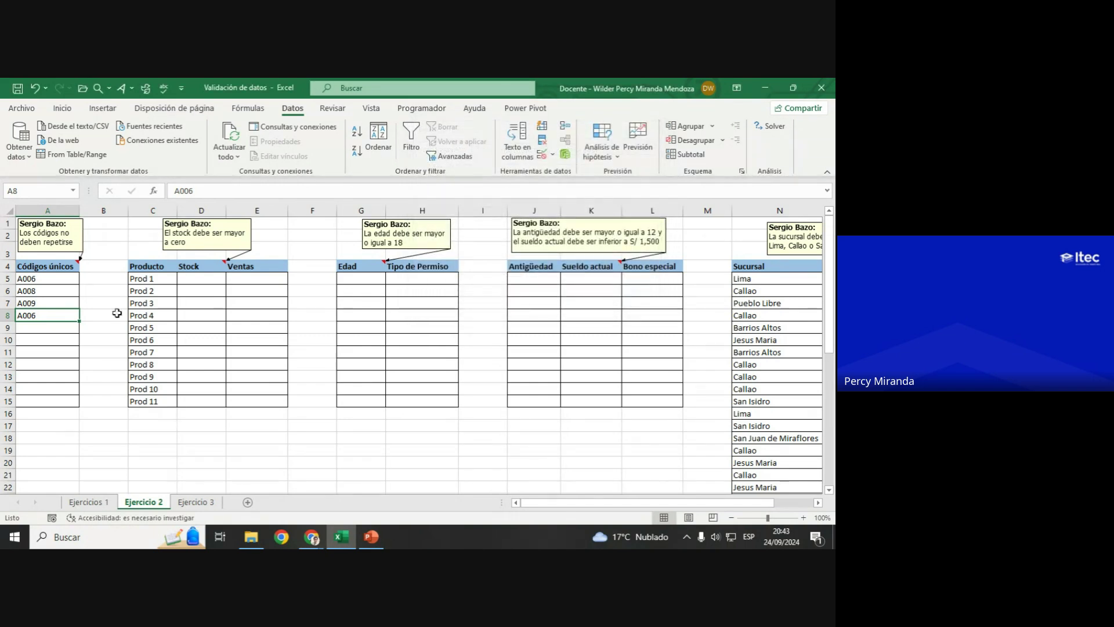
Step: Delete the four test codes from A5:A8
left_click_drag(50, 275, 51, 315)
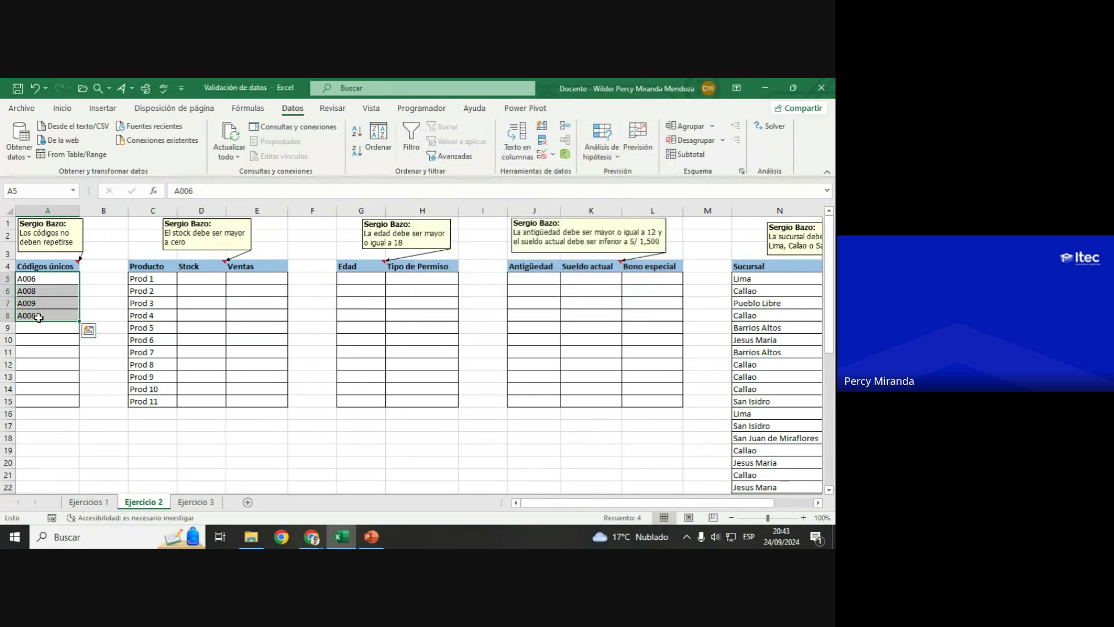
key("Delete")
left_click(199, 279)
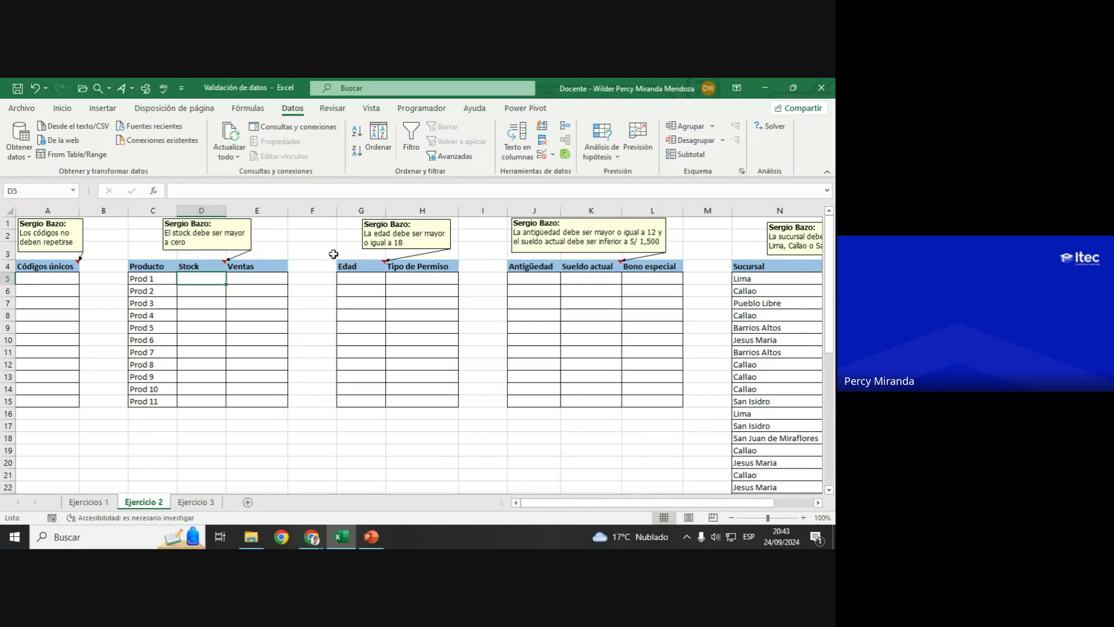
Step: Enter 0 as Prod 1's stock in cell D5
type("0")
key("Return")
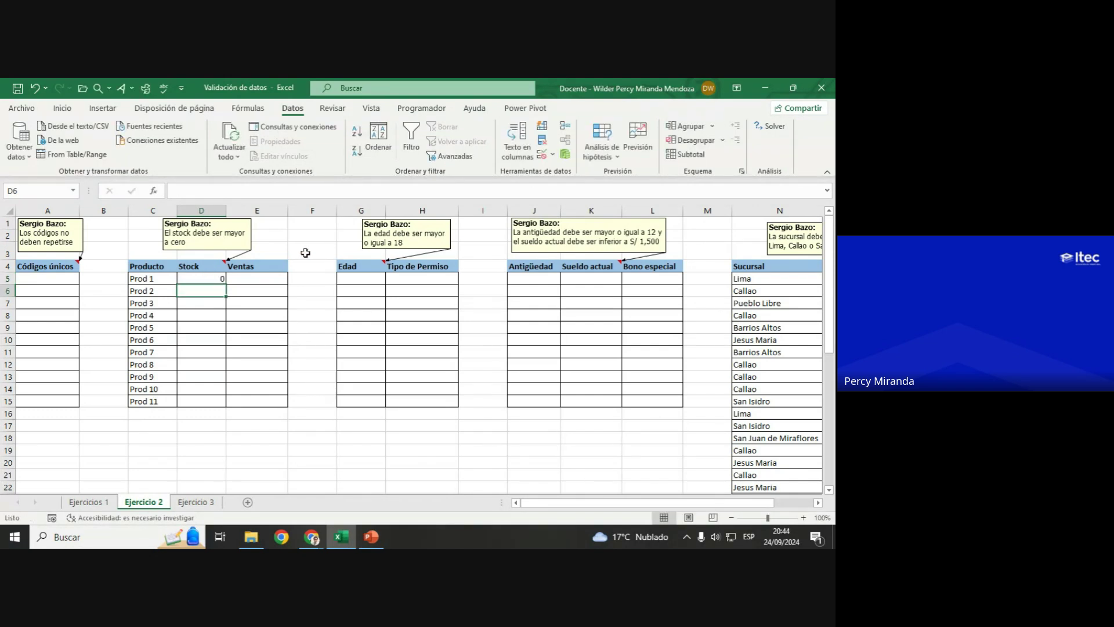
left_click(205, 279)
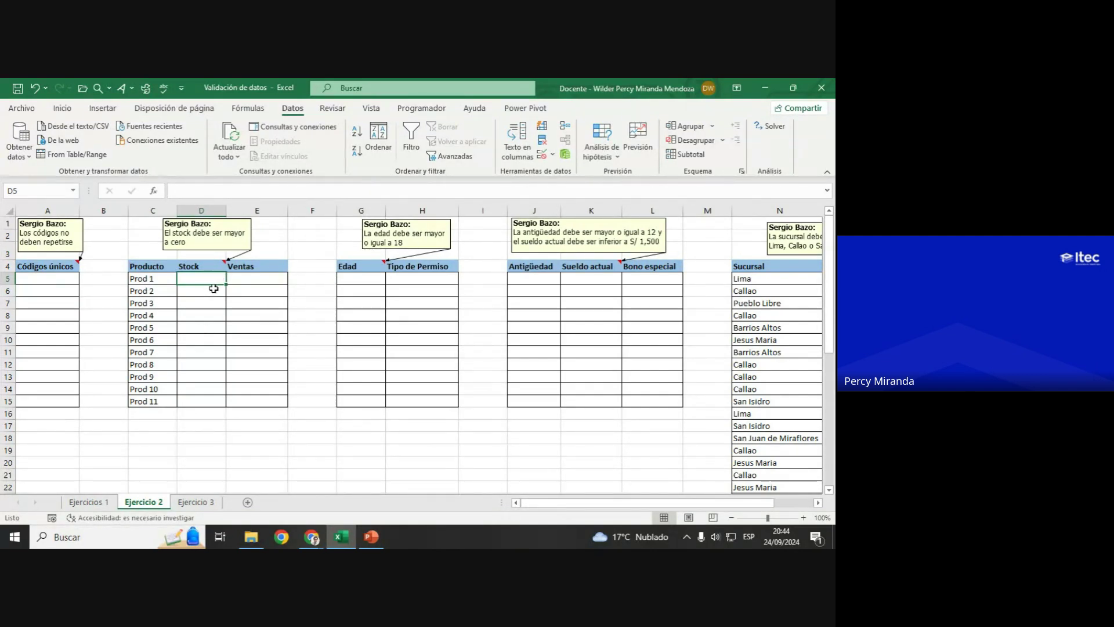
Step: Give Stock cells D5:D15 a Personalizada validation rule with formula =D5>0
left_click_drag(215, 280, 215, 413)
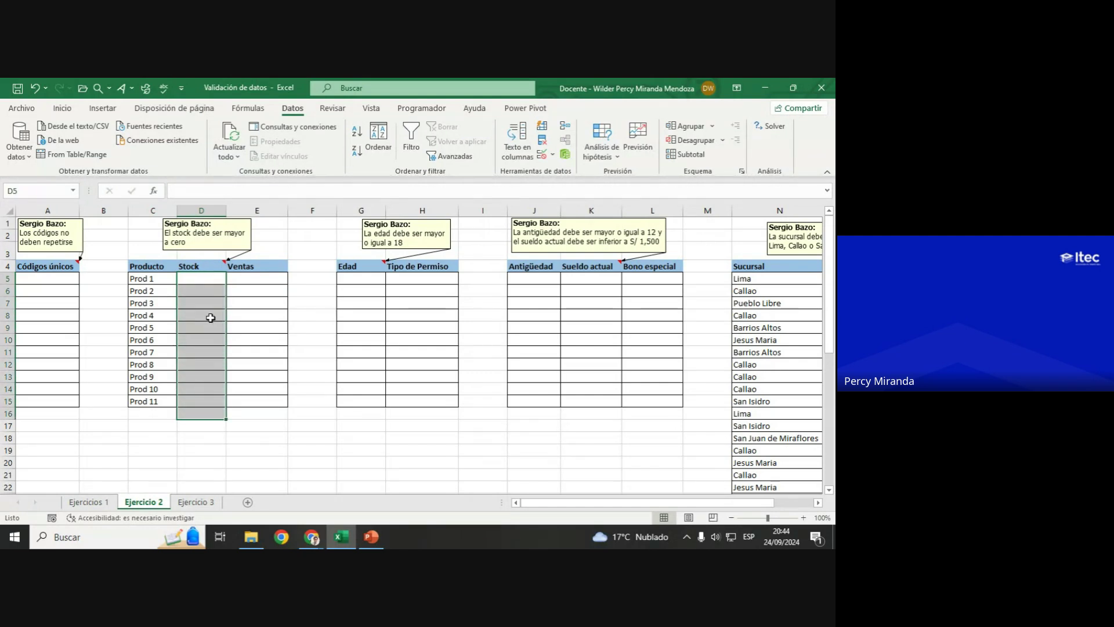
left_click_drag(206, 280, 196, 401)
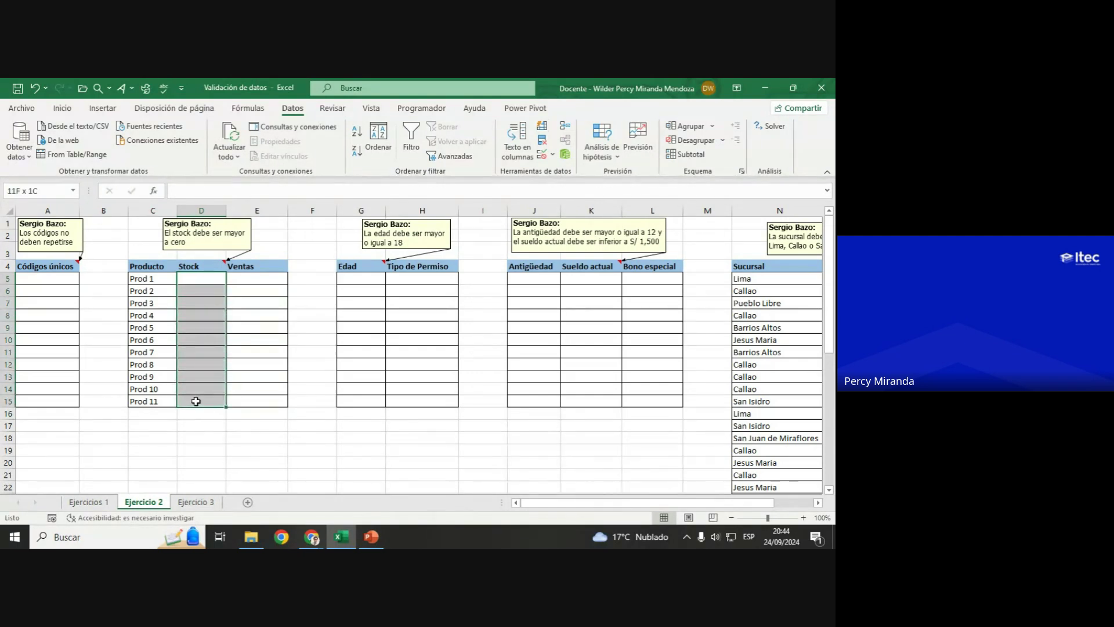
left_click(548, 158)
left_click(447, 188)
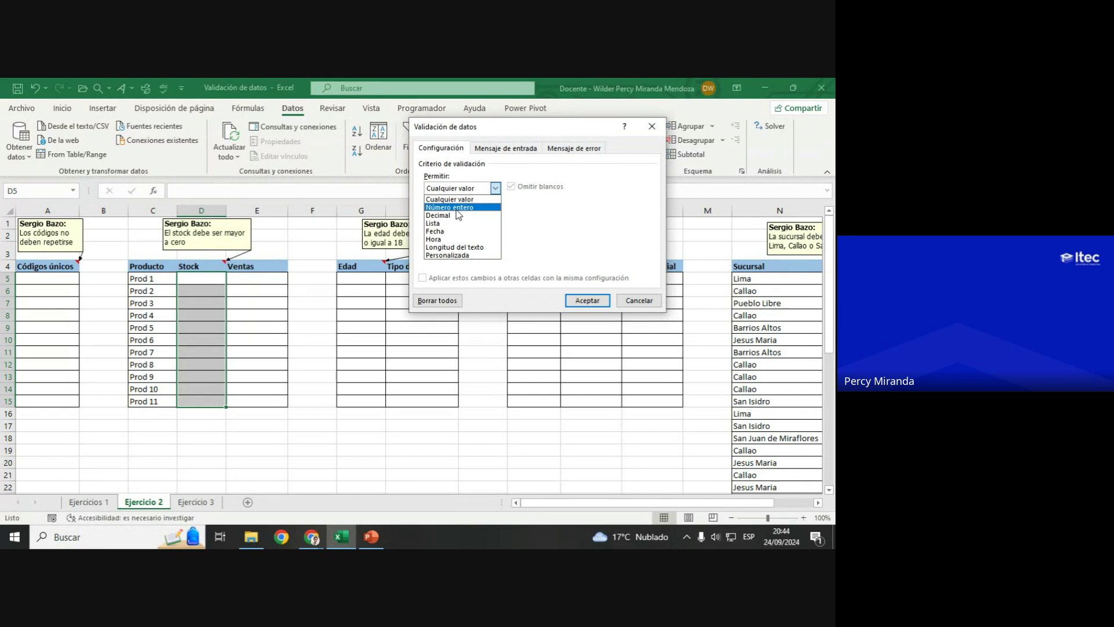
left_click(464, 255)
type("=")
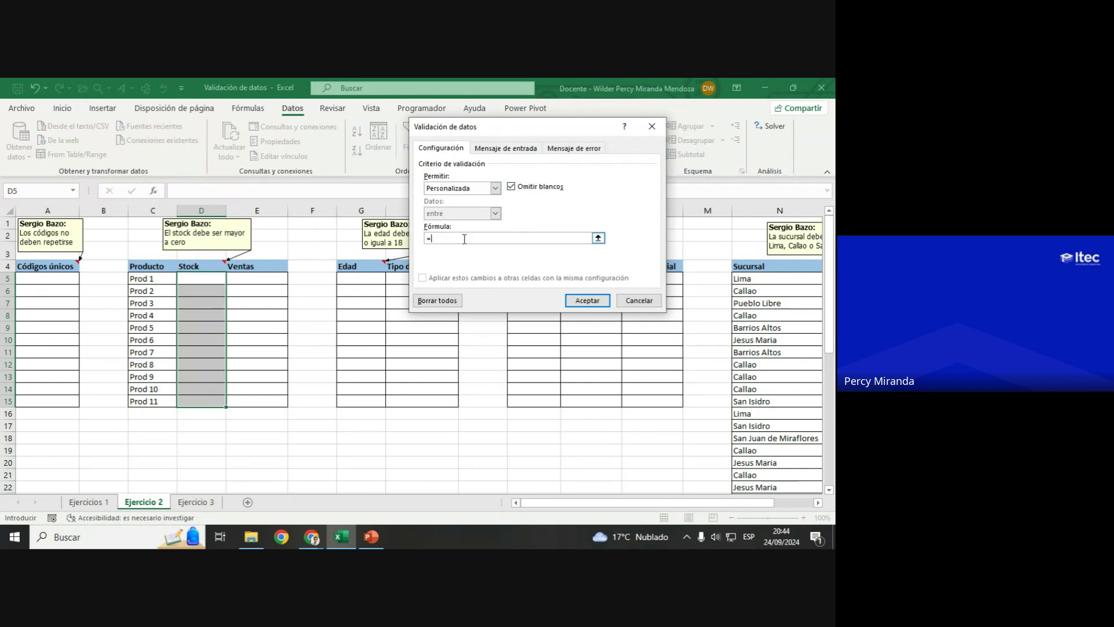
left_click(205, 277)
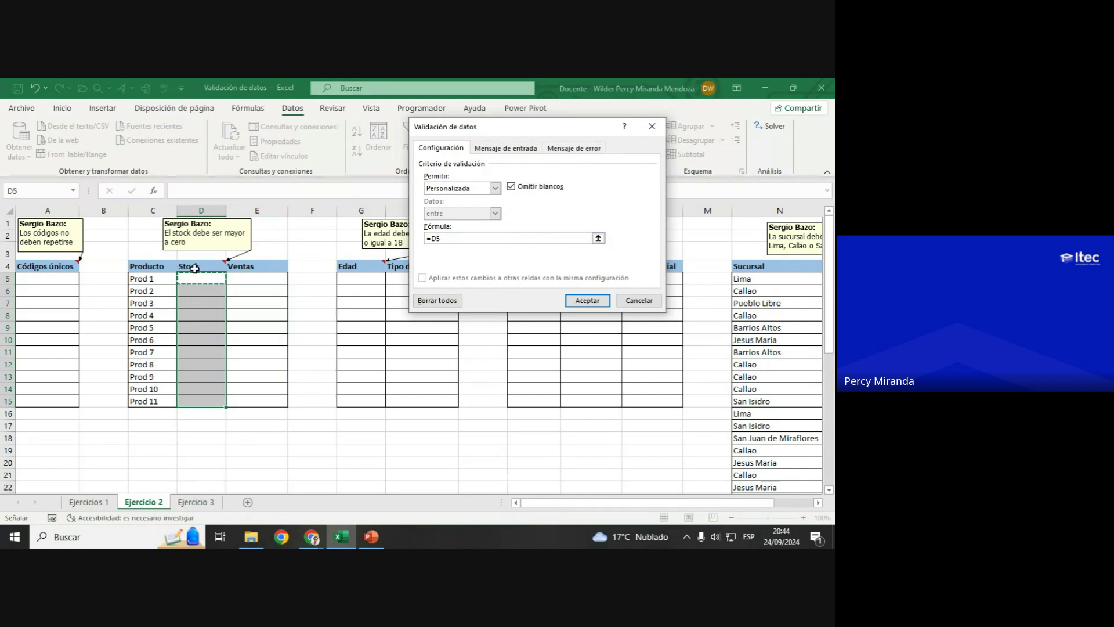
type(">0")
left_click(588, 301)
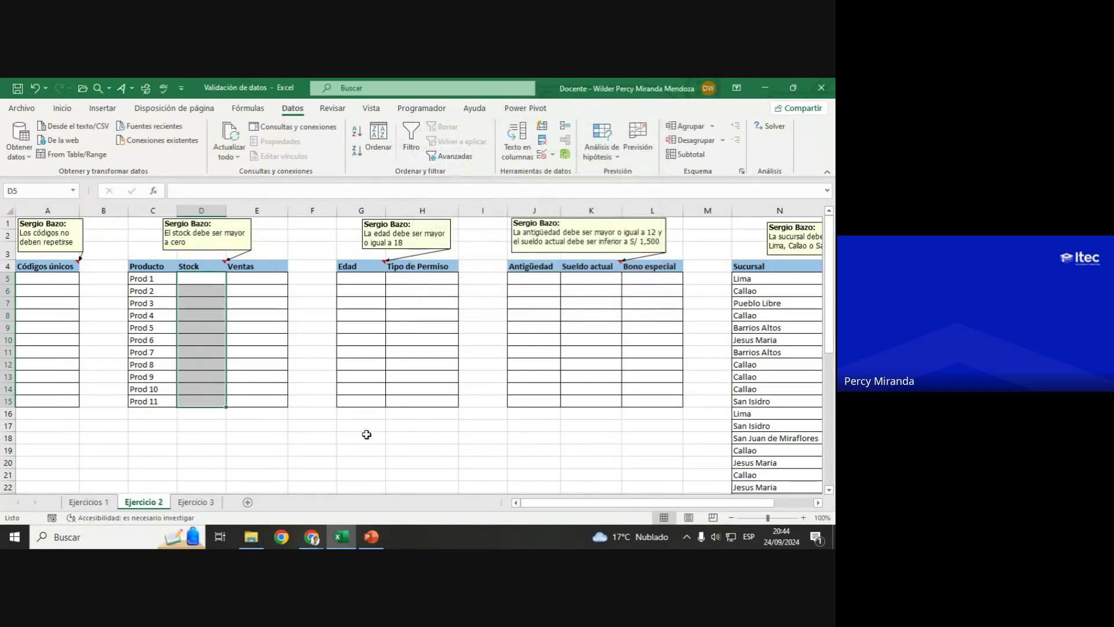
left_click(205, 279)
Step: Enter stock 6 for Prod 1, then try 0 for Prod 2, which is rejected
type("6")
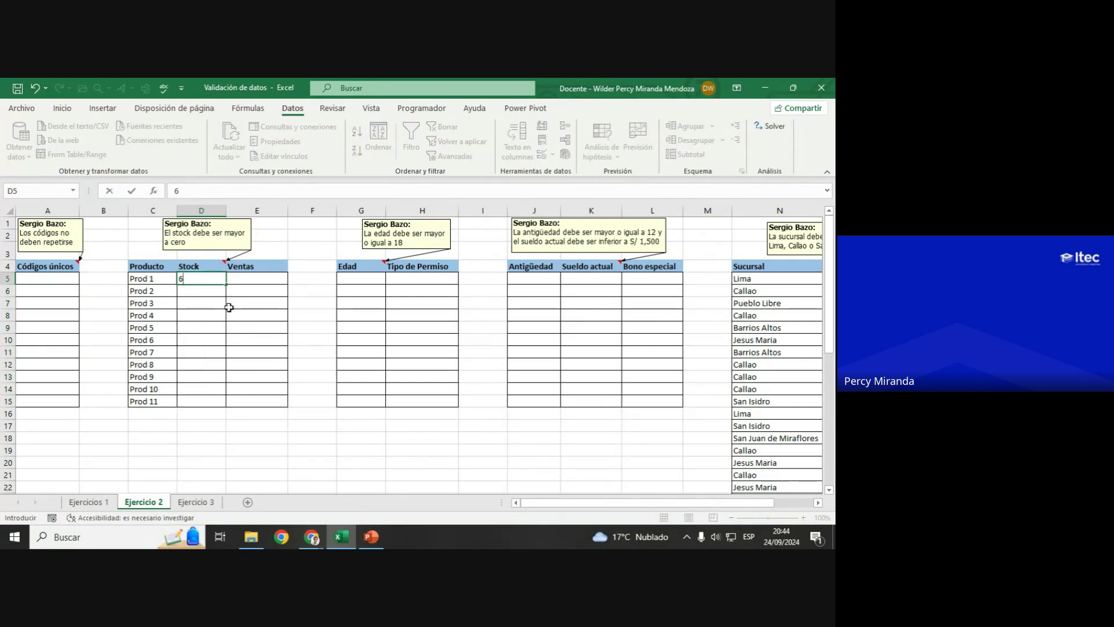
key("Return")
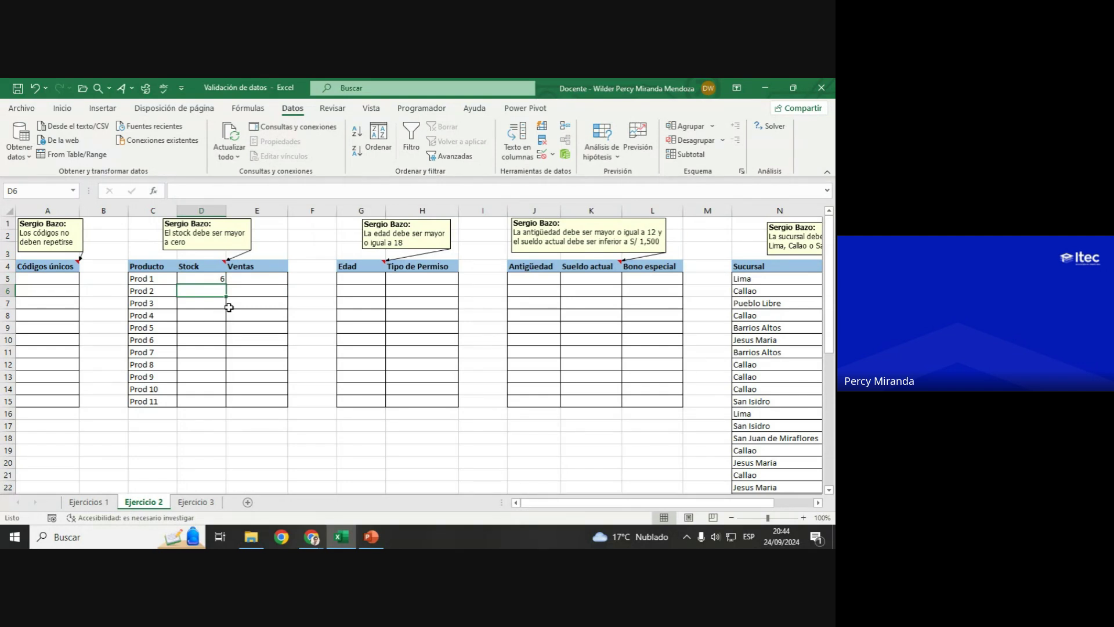
type("0")
key("Return")
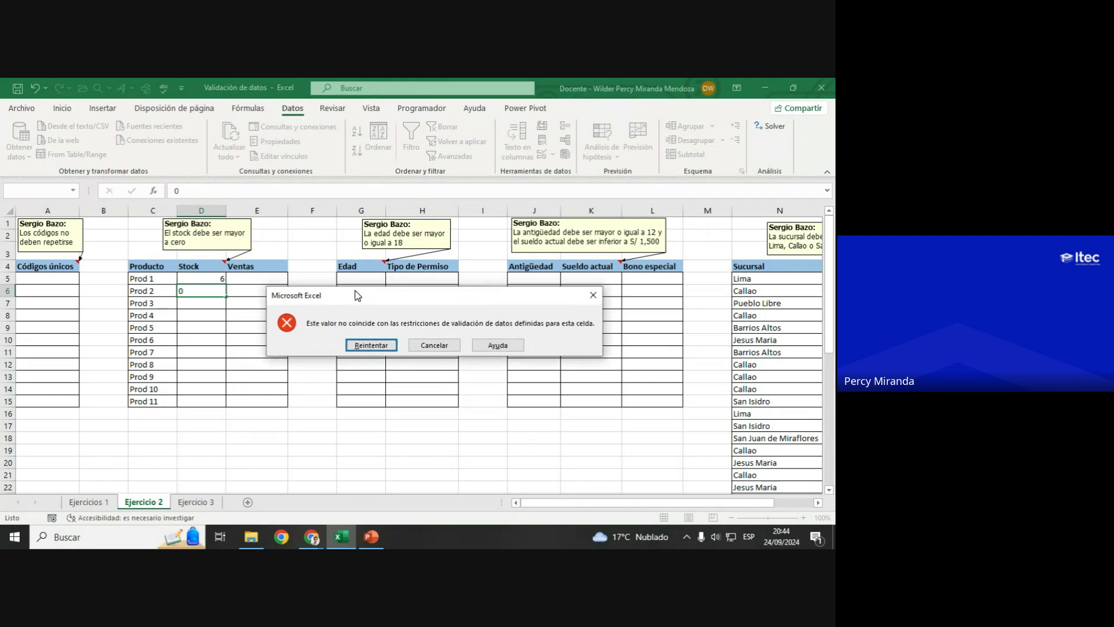
left_click_drag(345, 292, 376, 288)
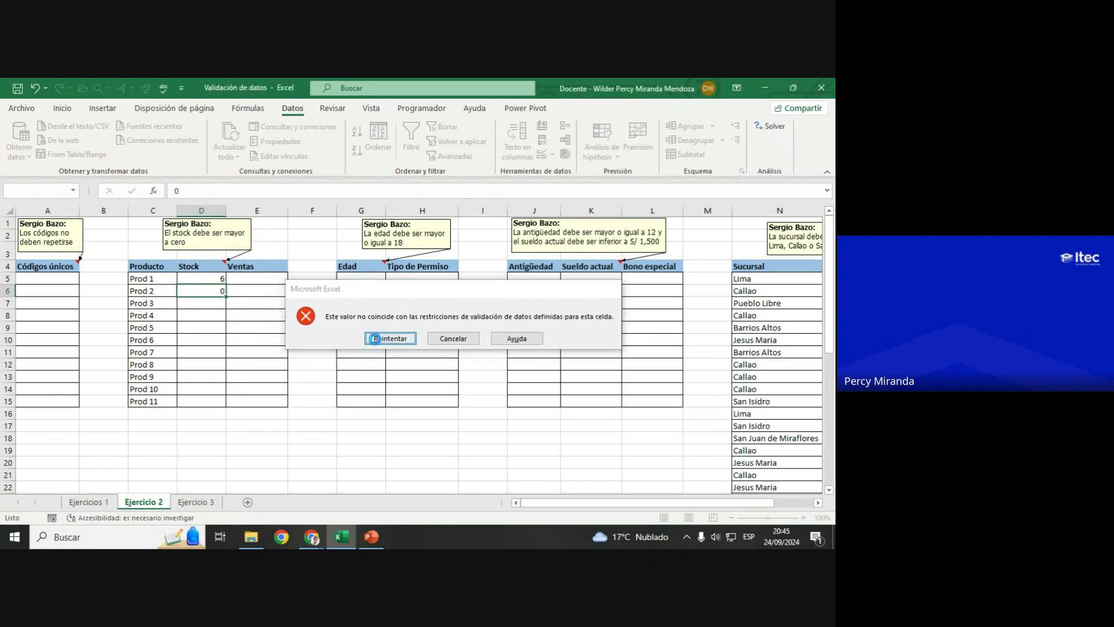
left_click(387, 339)
Step: Try -8 for Prod 2 (rejected), enter 8 instead, and select the Stock cells D5:D16
type("-8")
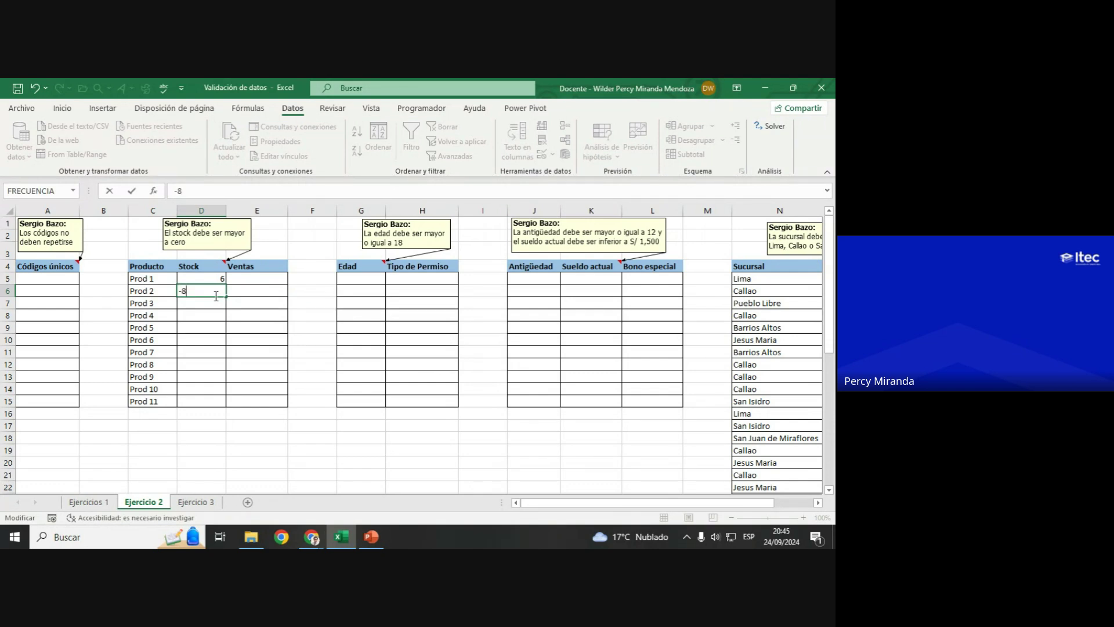
key("Return")
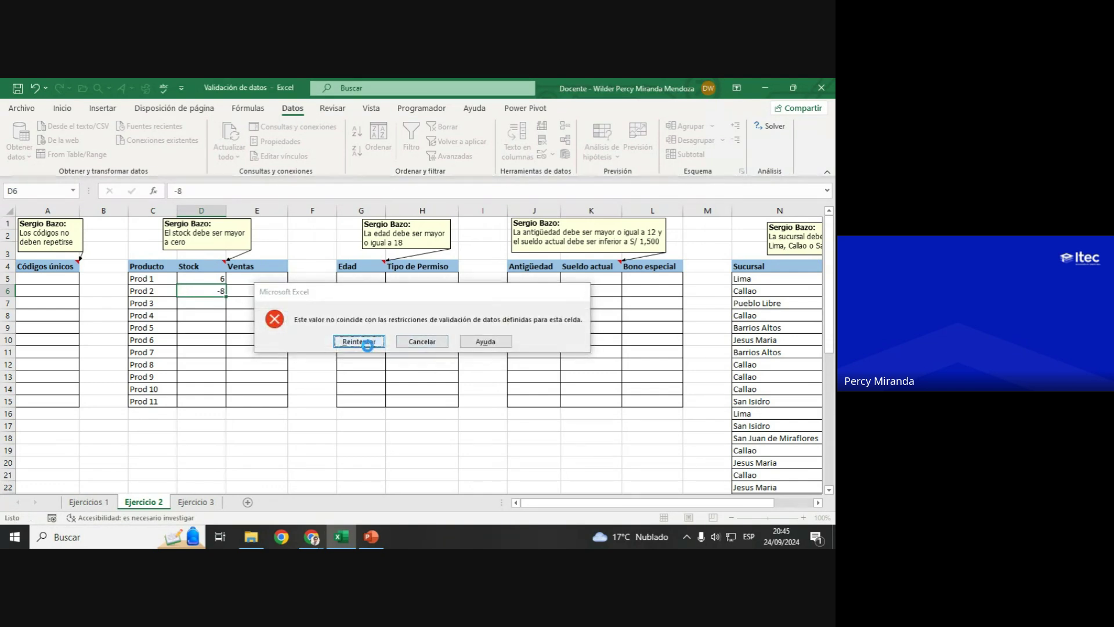
left_click(367, 342)
type("8")
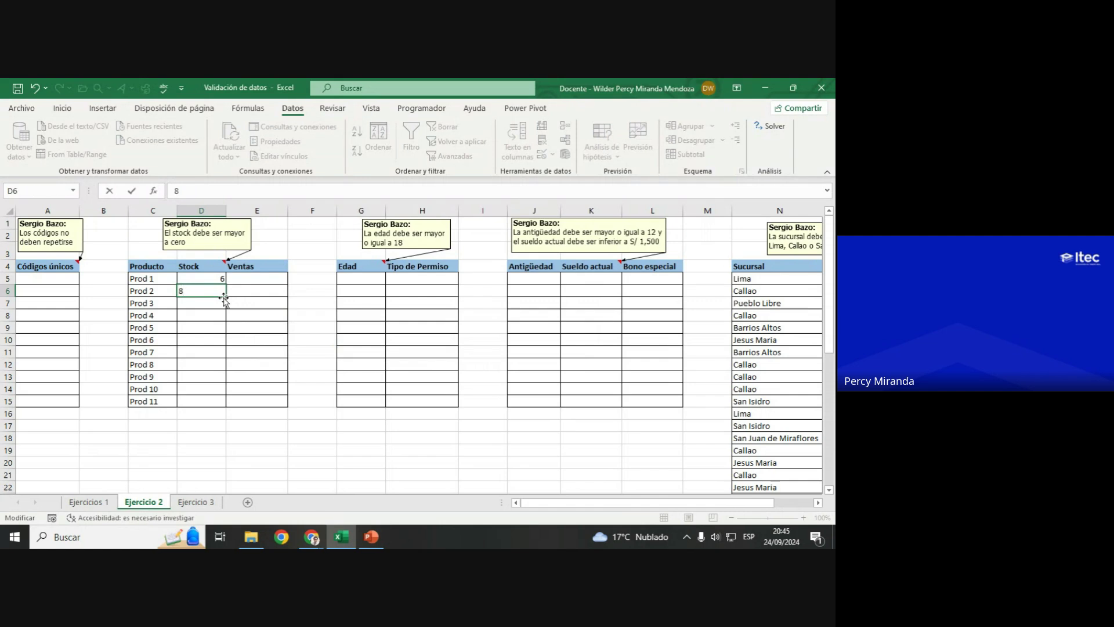
key("Return")
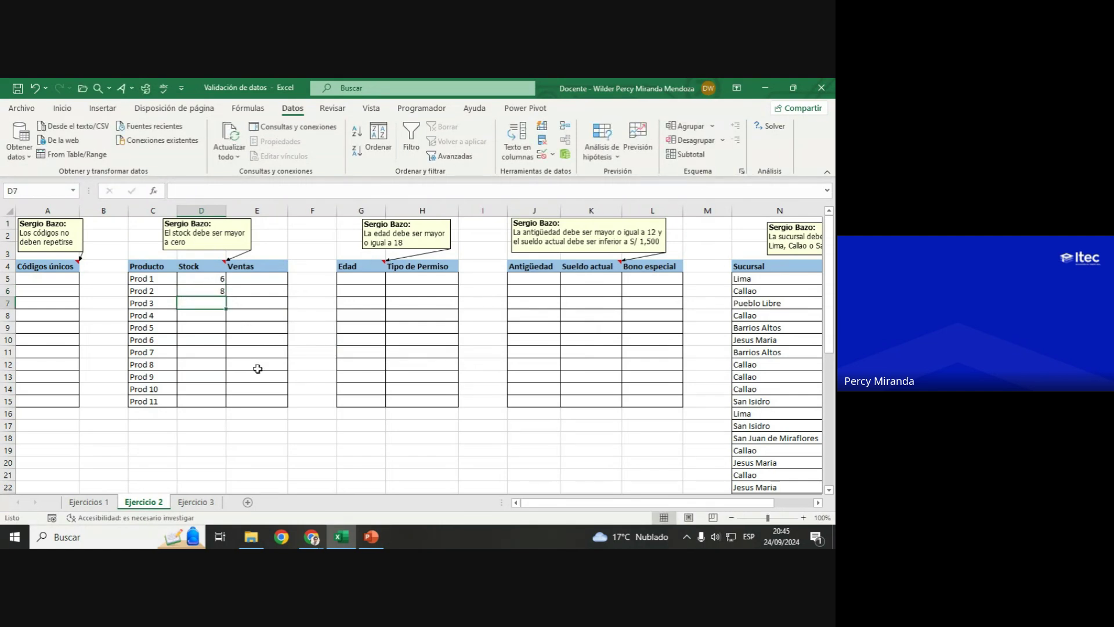
mouse_move(211, 278)
left_mouse_down()
mouse_move(199, 411)
mouse_move(200, 400)
left_mouse_up()
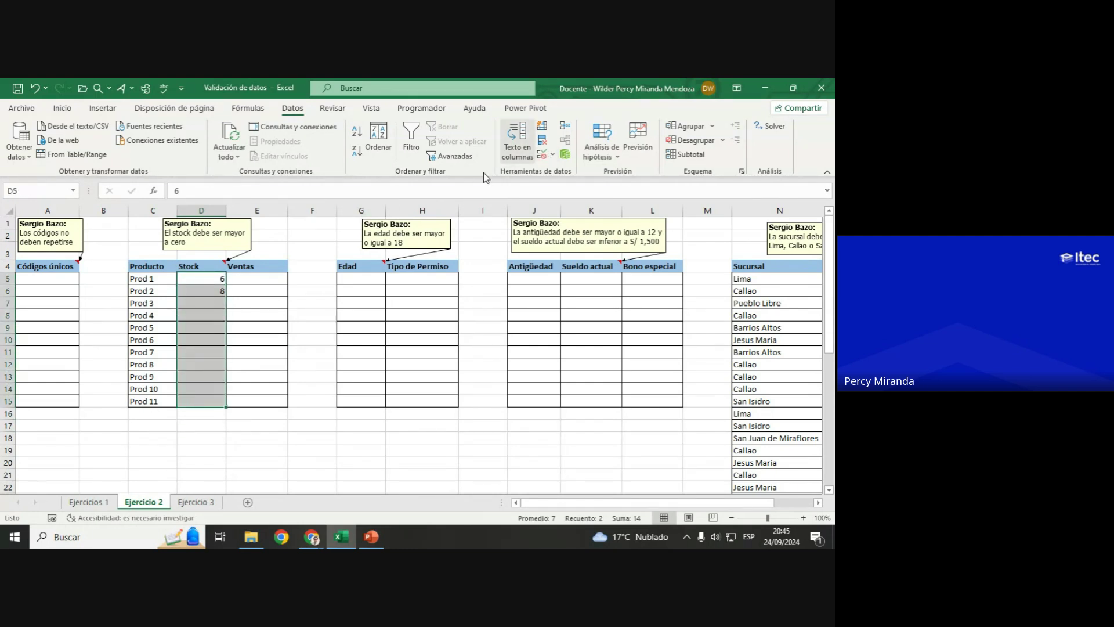
left_click(542, 157)
left_click_drag(476, 131, 378, 206)
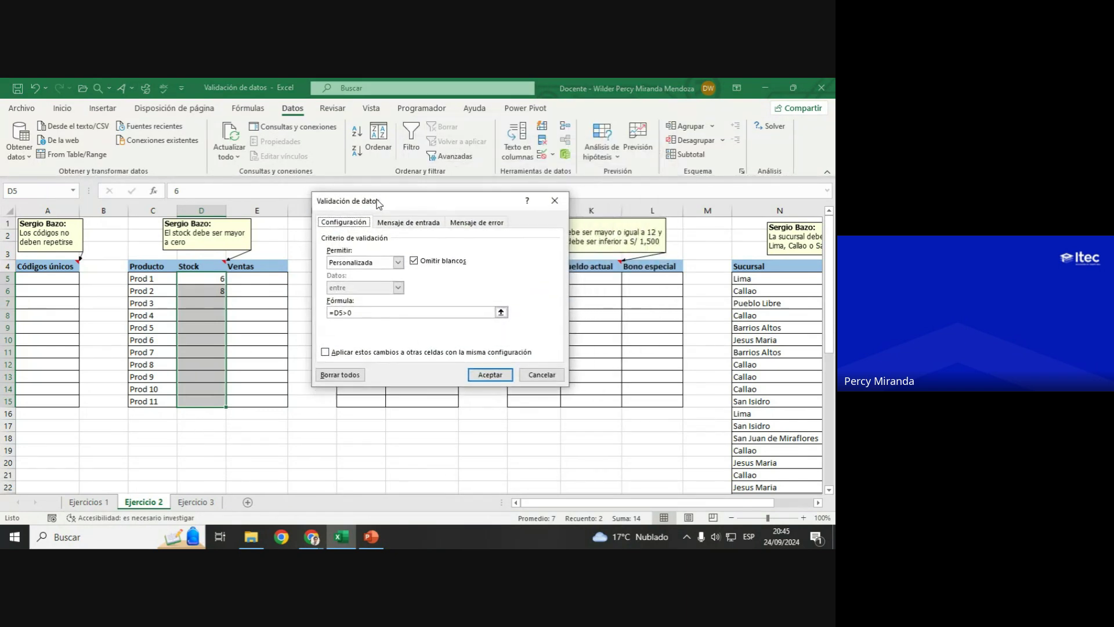
left_click(336, 313)
double_click(337, 312)
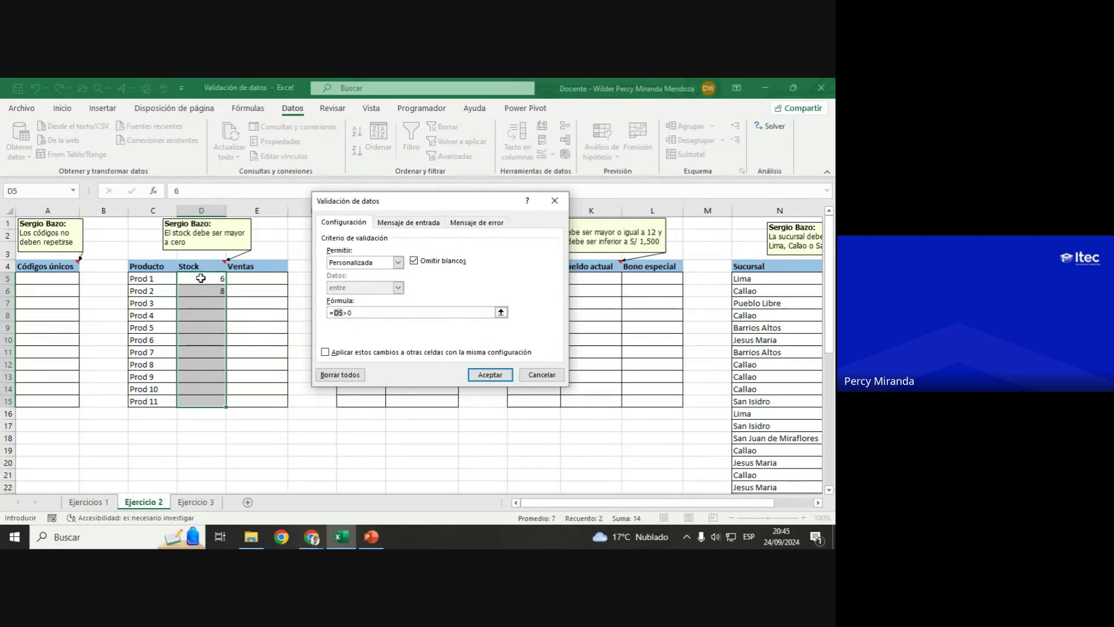
double_click(337, 313)
left_click_drag(357, 312, 318, 314)
left_click(492, 375)
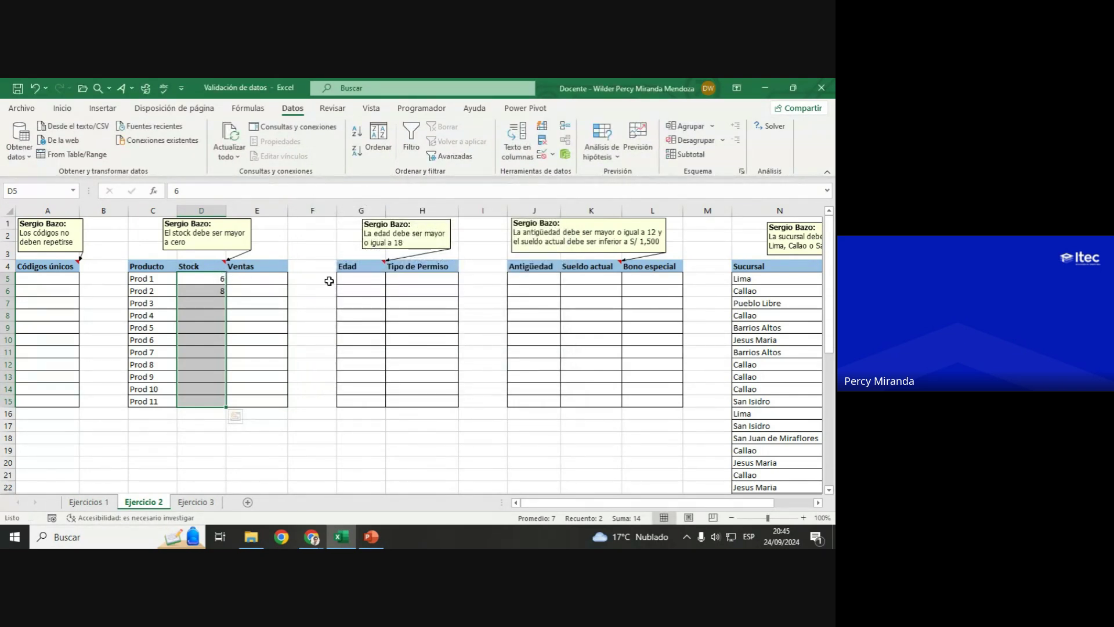
left_click(365, 278)
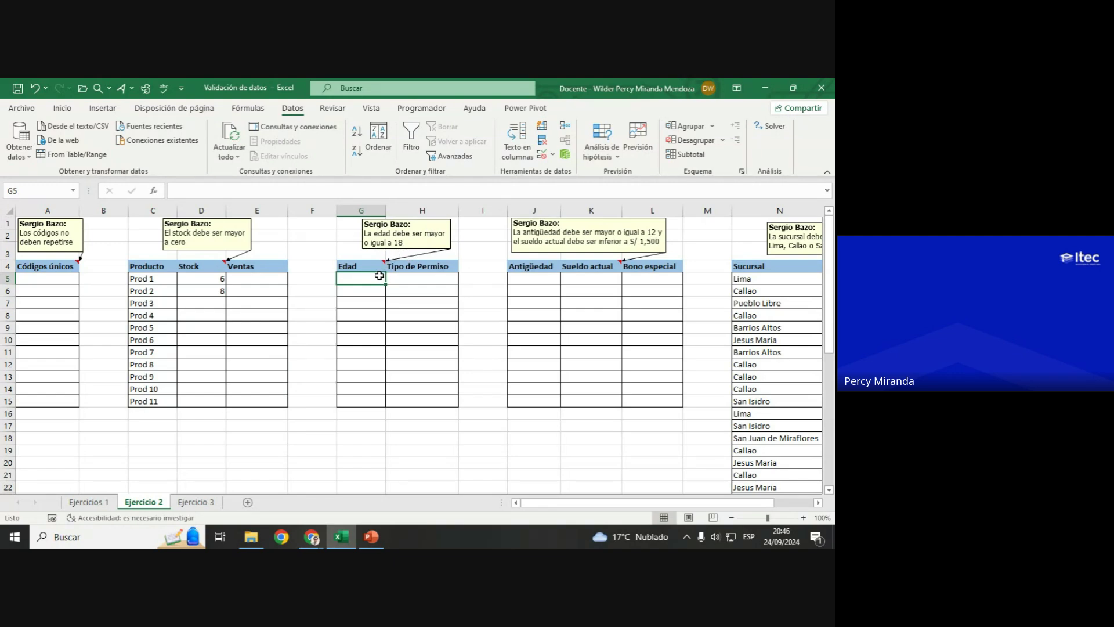
left_click_drag(371, 279, 371, 400)
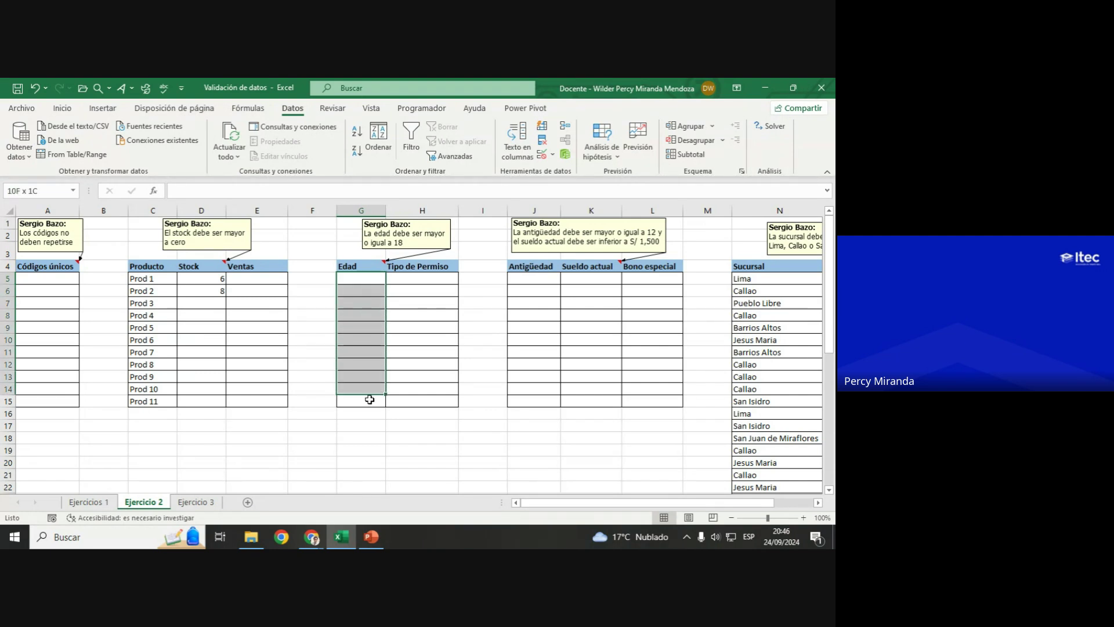
Step: Give G5:G15 a custom data validation rule with formula =G5>=18
left_click(541, 155)
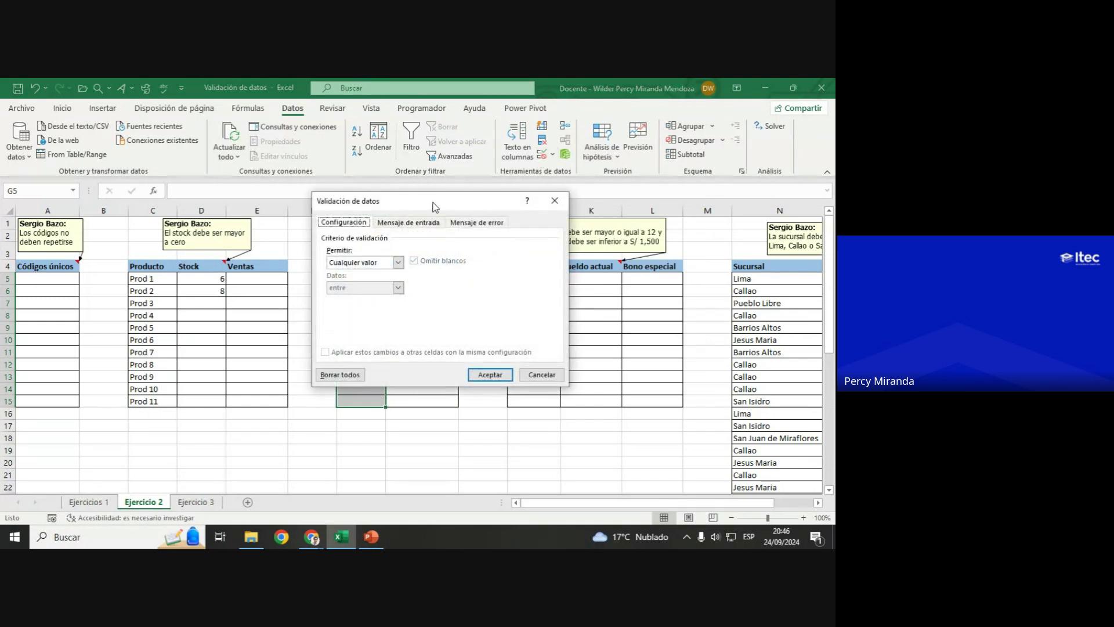
left_click_drag(435, 207, 637, 249)
left_click(600, 304)
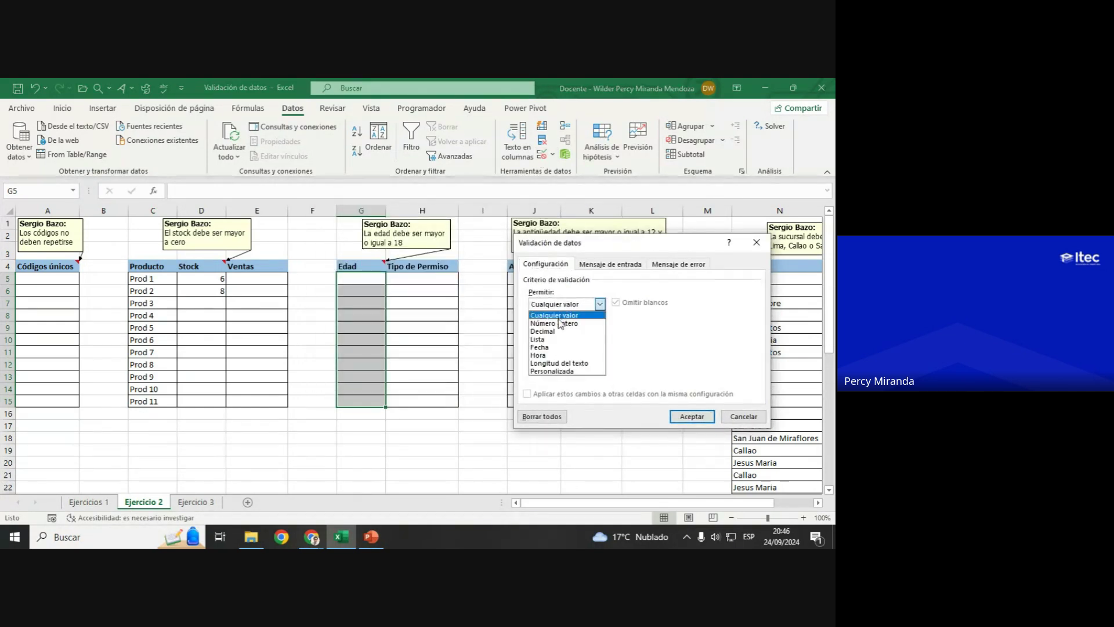
left_click(552, 371)
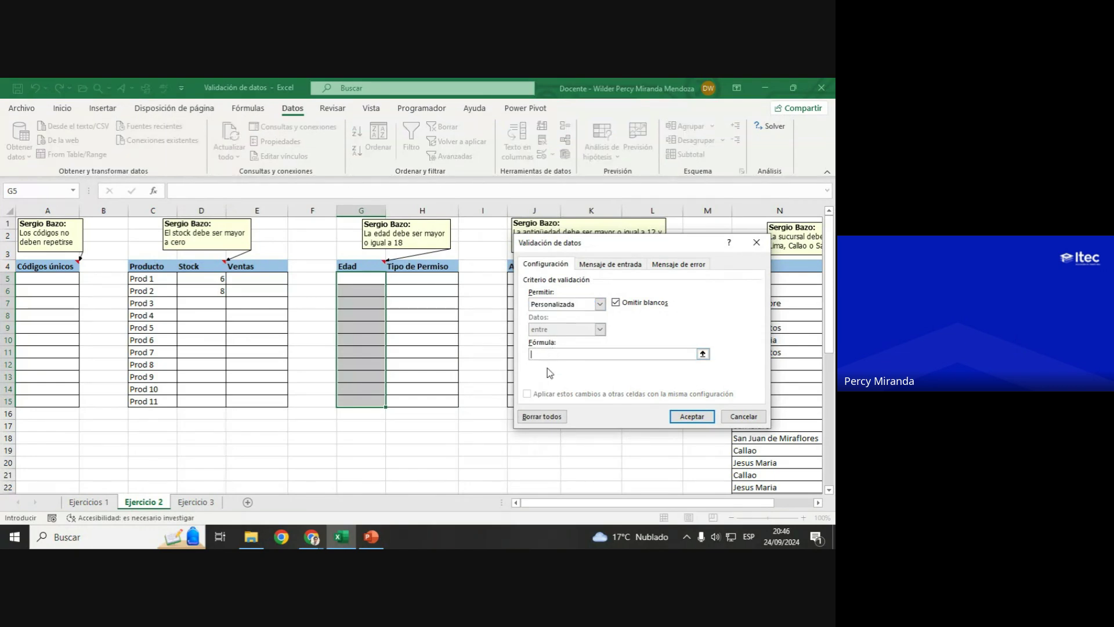
type("=")
type("G5>")
type("=")
type("18")
left_click(691, 418)
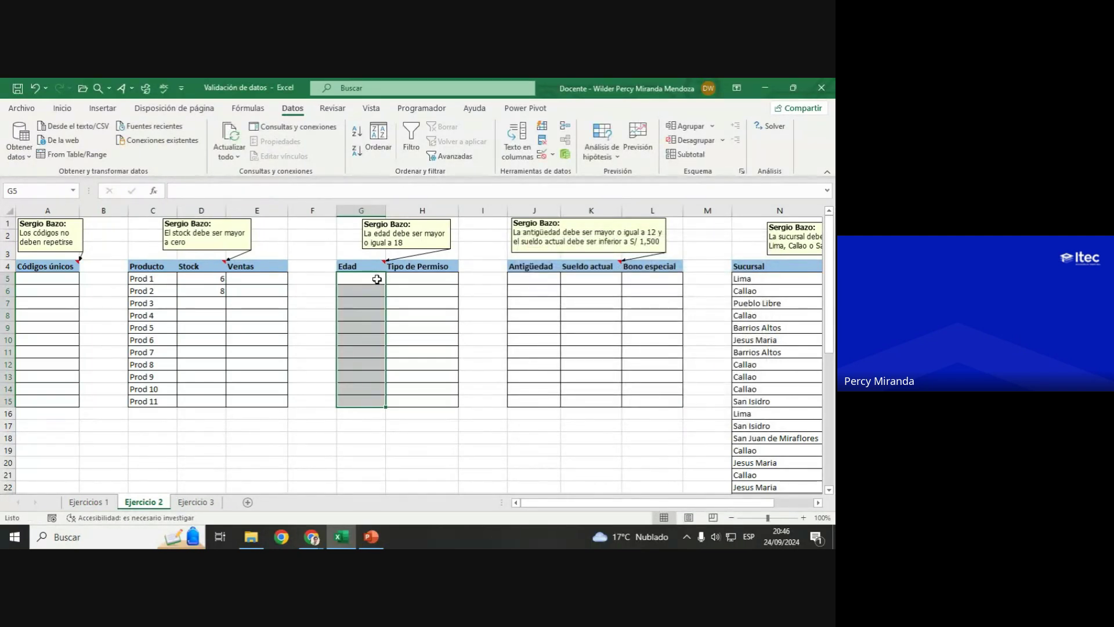
Step: Add an input message titled Indicacion to the Edad cells' validation
left_click(542, 155)
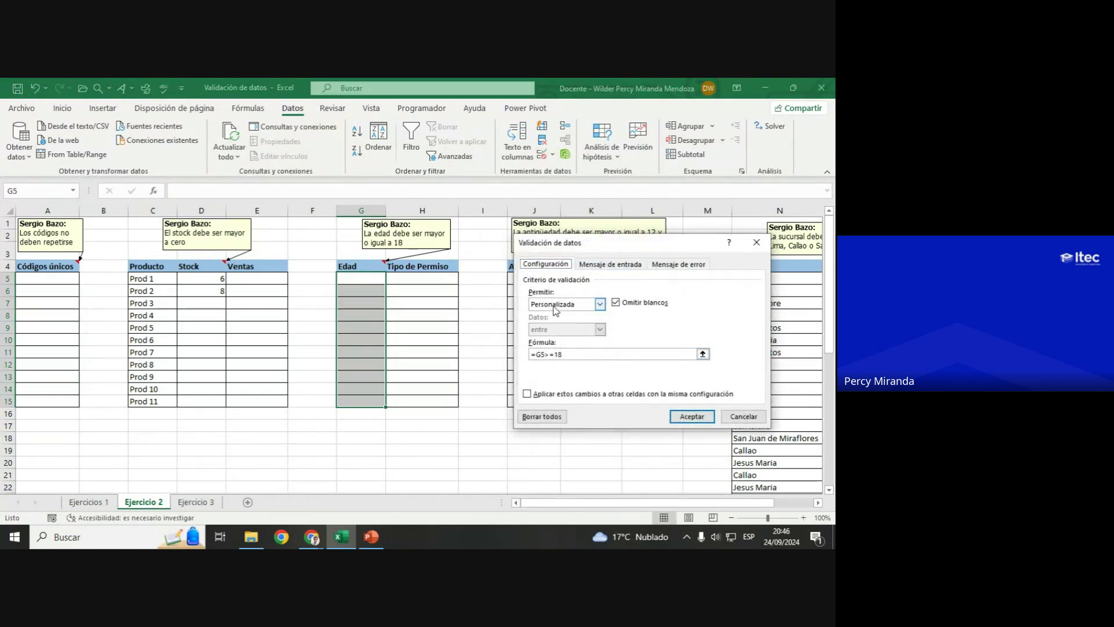
left_click(611, 266)
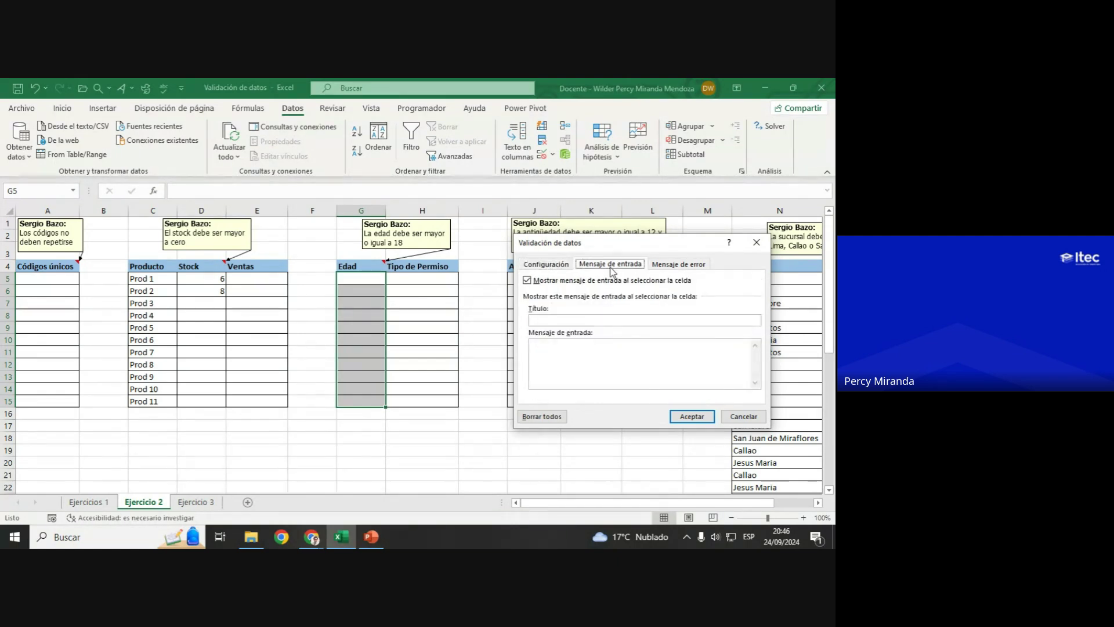
left_click(559, 320)
type("AC")
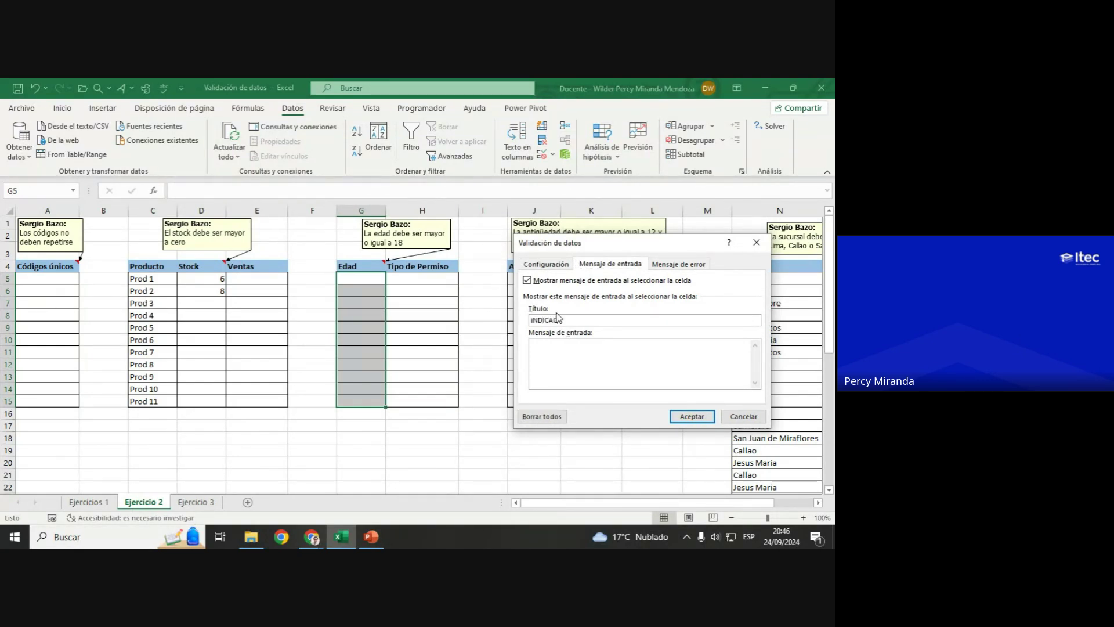
type("Indicaci")
type("sa neros")
key("BackSpace")
key("BackSpace")
type("edades de los mayores de edad")
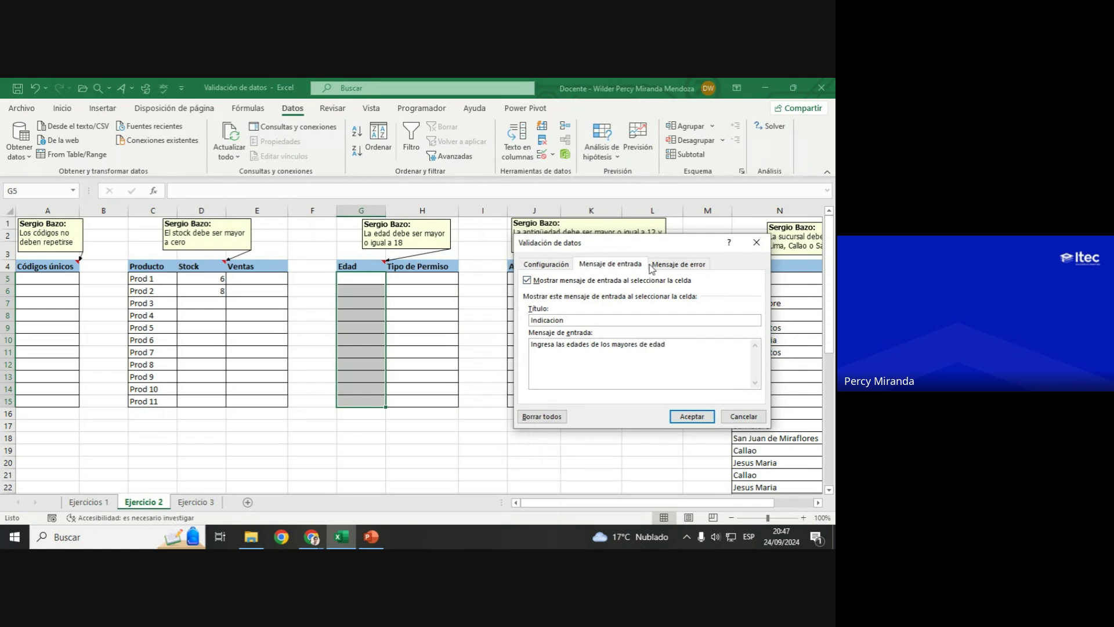
Step: Add a Stop error alert titled Error reading 'Datos mal ingresados', and apply the settings
left_click(653, 269)
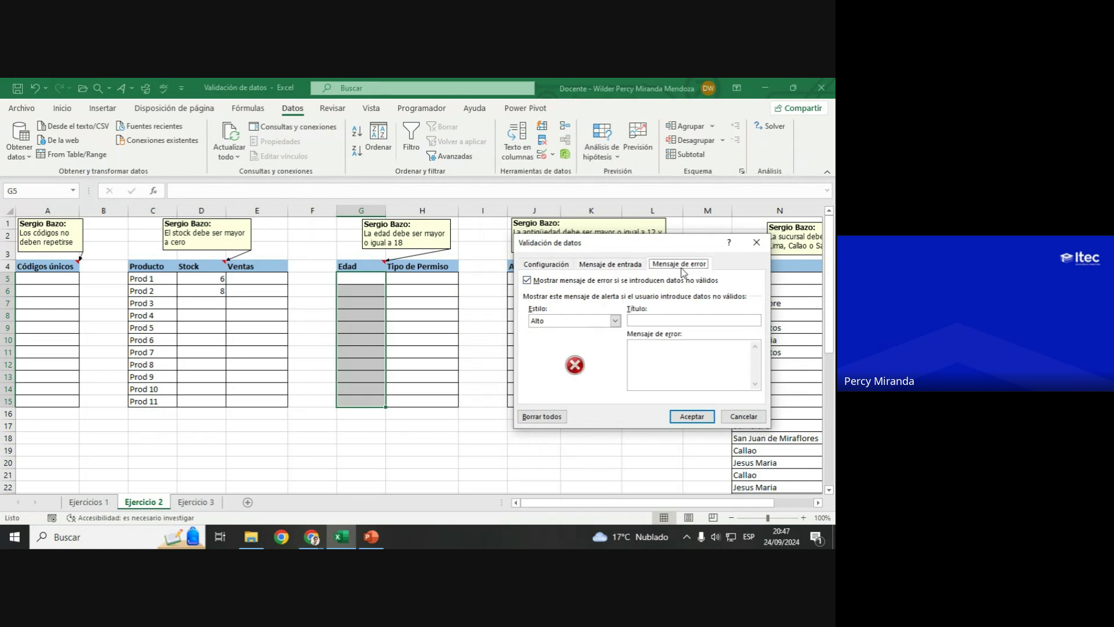
left_click(649, 322)
type("EW")
type("Datos mal ingresados")
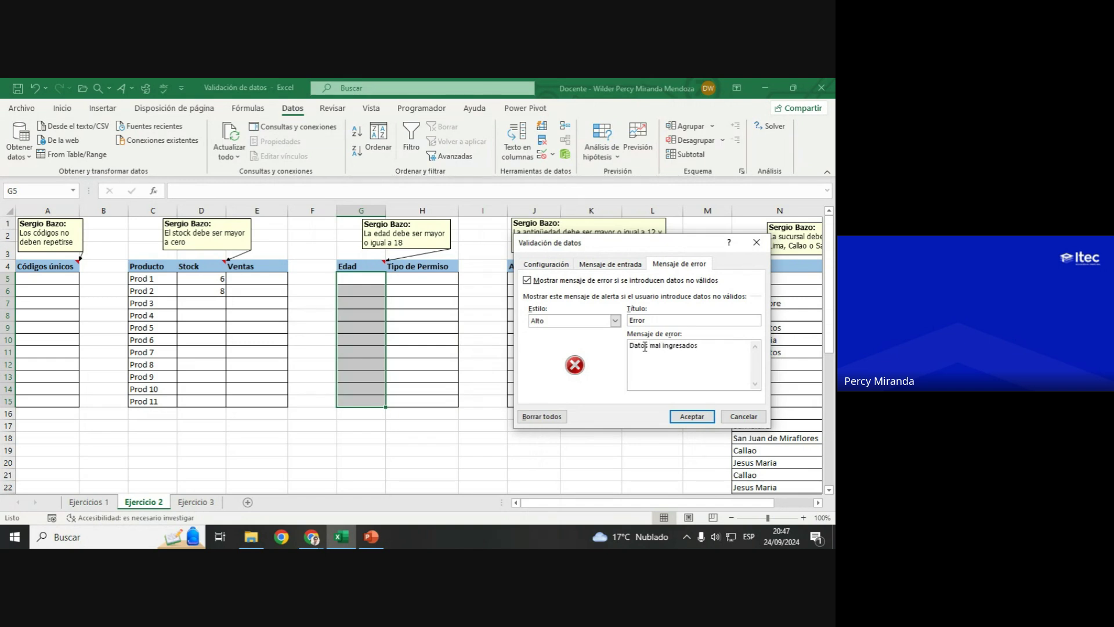
left_click(553, 266)
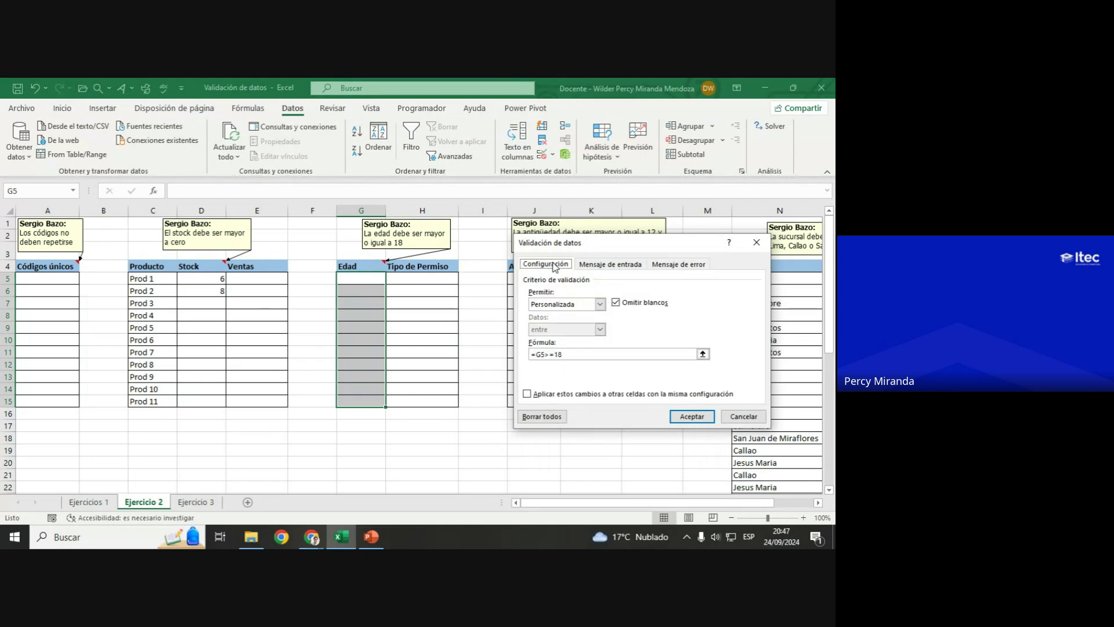
left_click(607, 265)
left_click(673, 265)
left_click(615, 265)
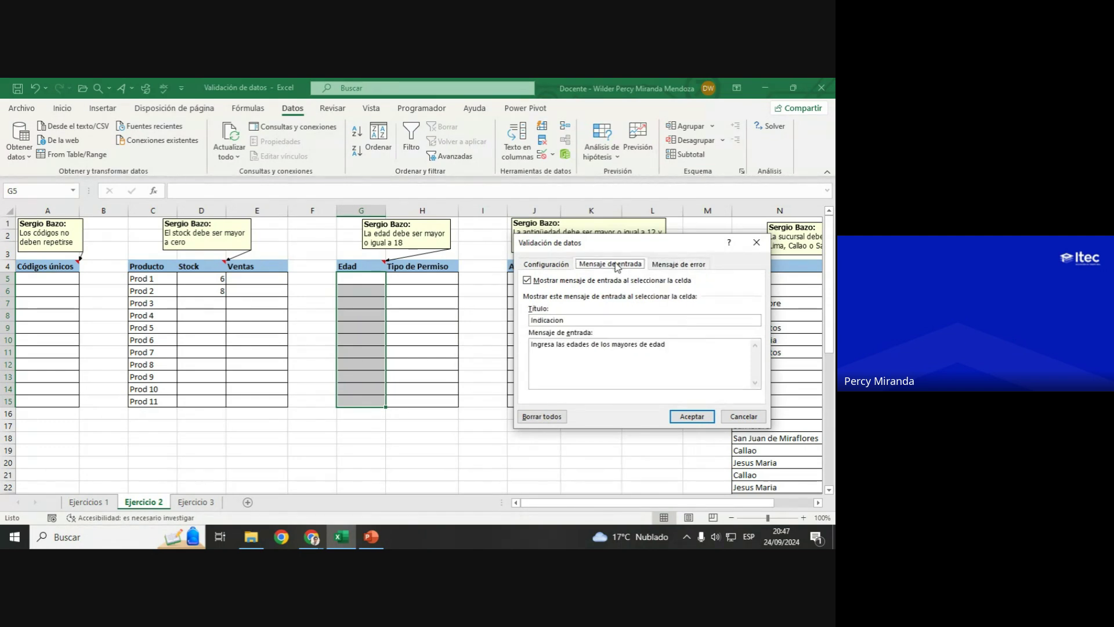
left_click(556, 266)
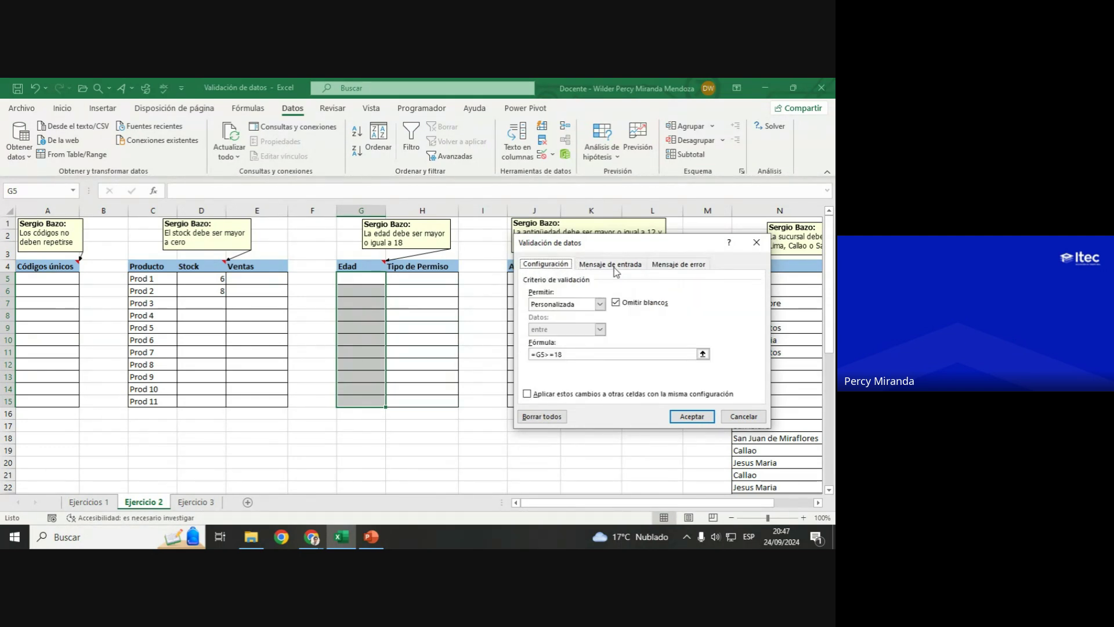
left_click(684, 418)
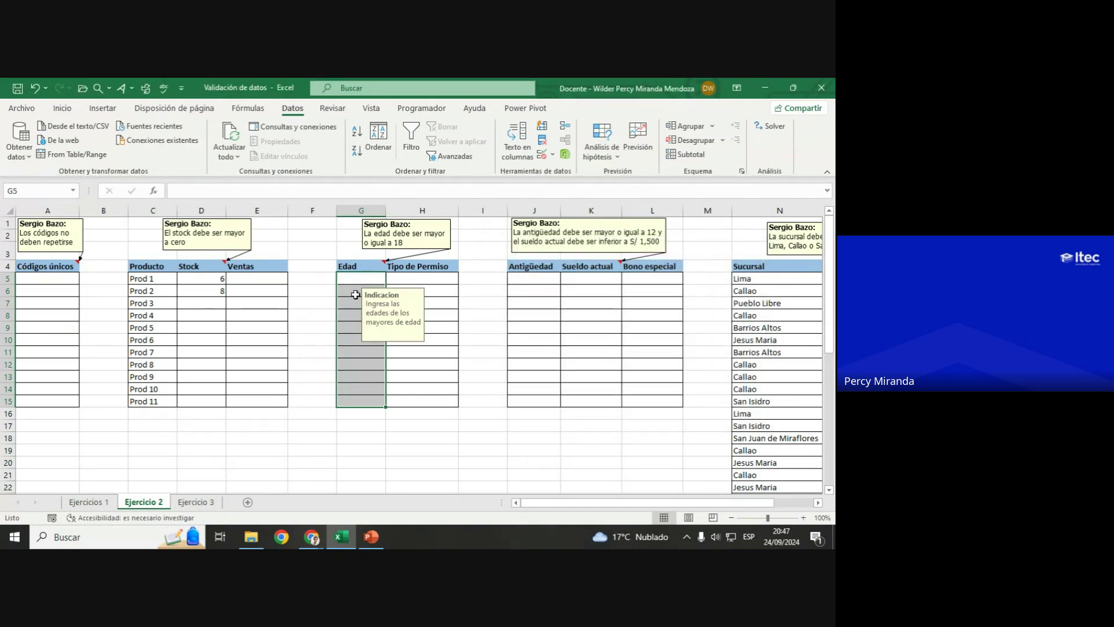
Step: Try the ages 15 and 16 in G5; both are rejected
left_click(362, 278)
type("15")
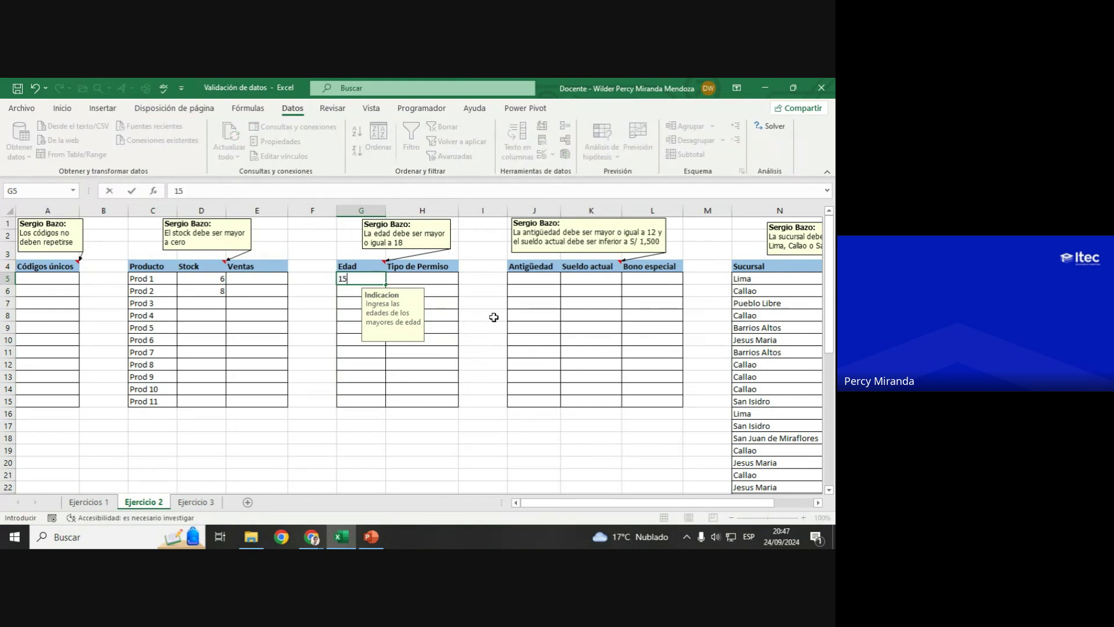
key("Return")
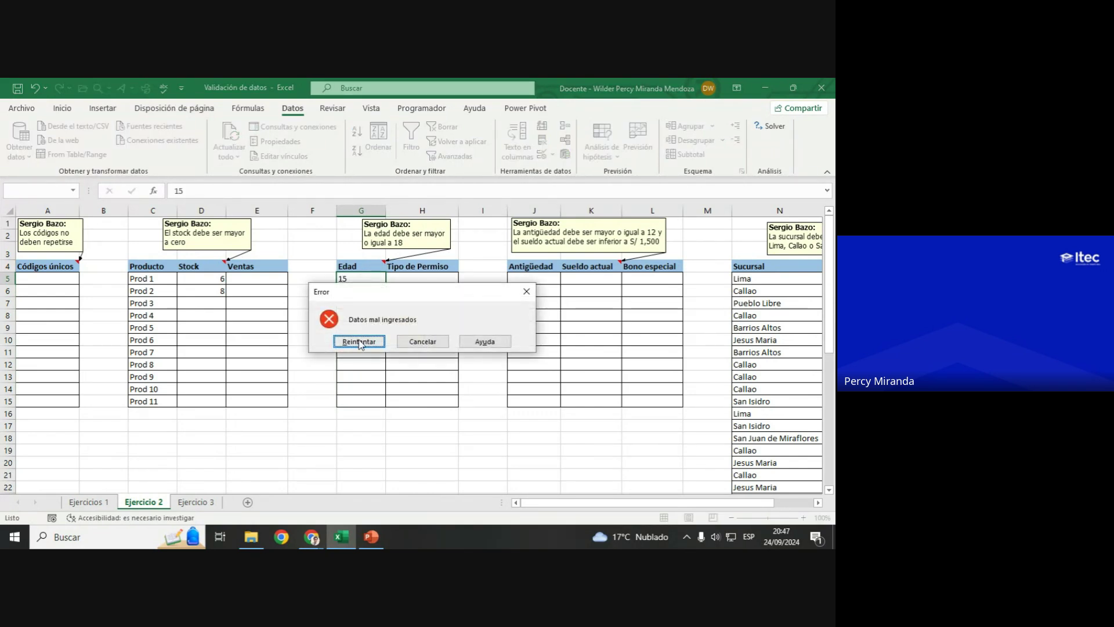
left_click(359, 342)
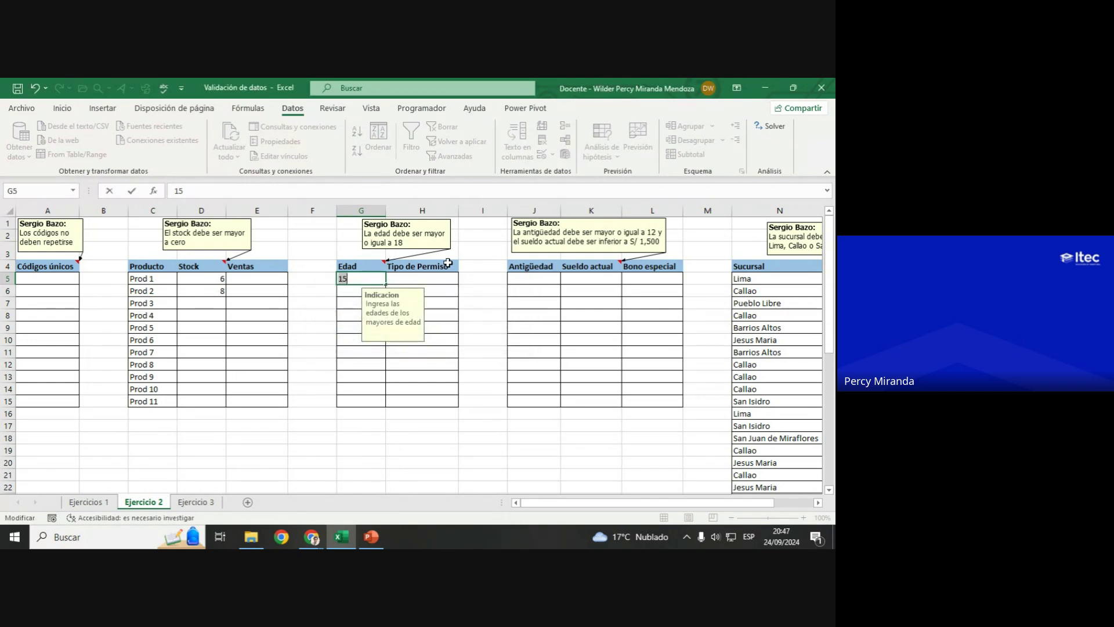
left_click(361, 278)
type("16")
key("Return")
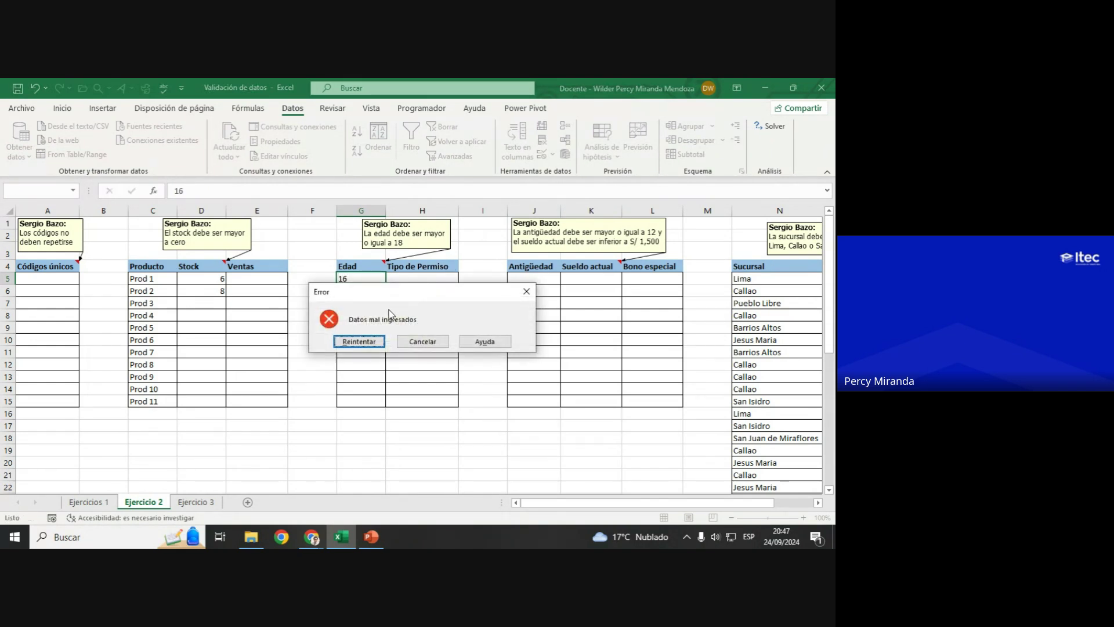
Step: Enter the valid age 19 in G5, view G12's input hint, then switch to Google Meet
left_click(364, 341)
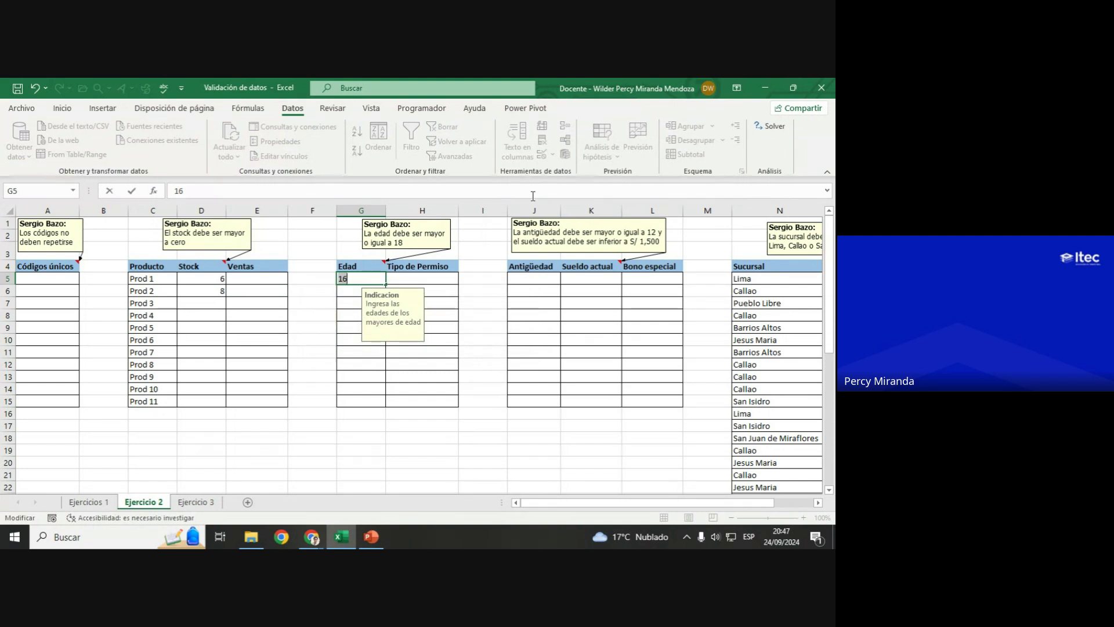
type("19")
key("Return")
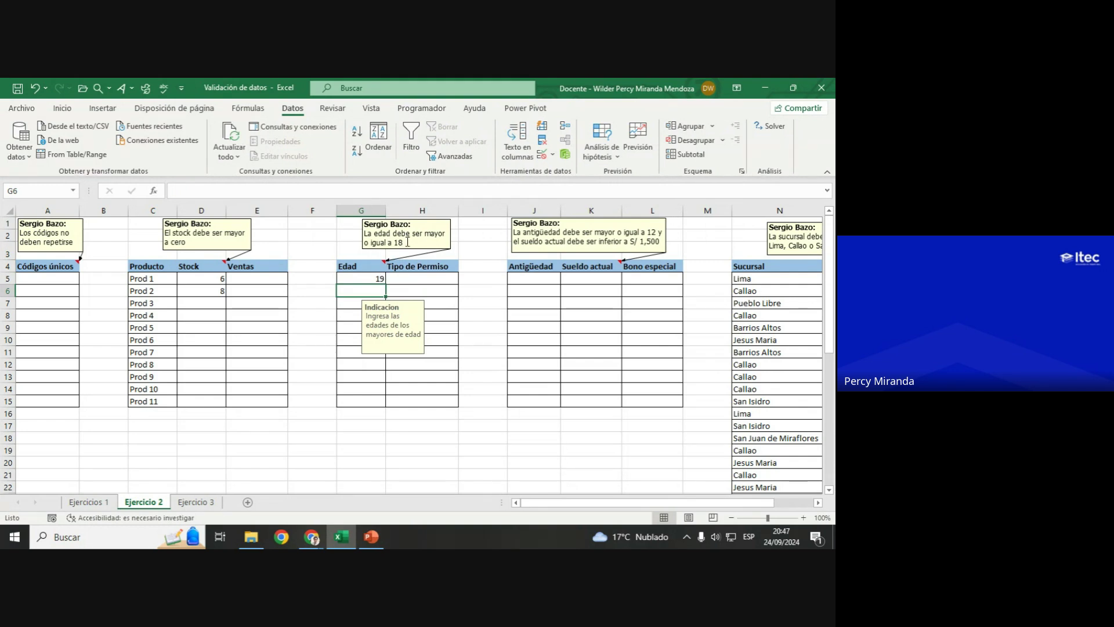
left_click(353, 368)
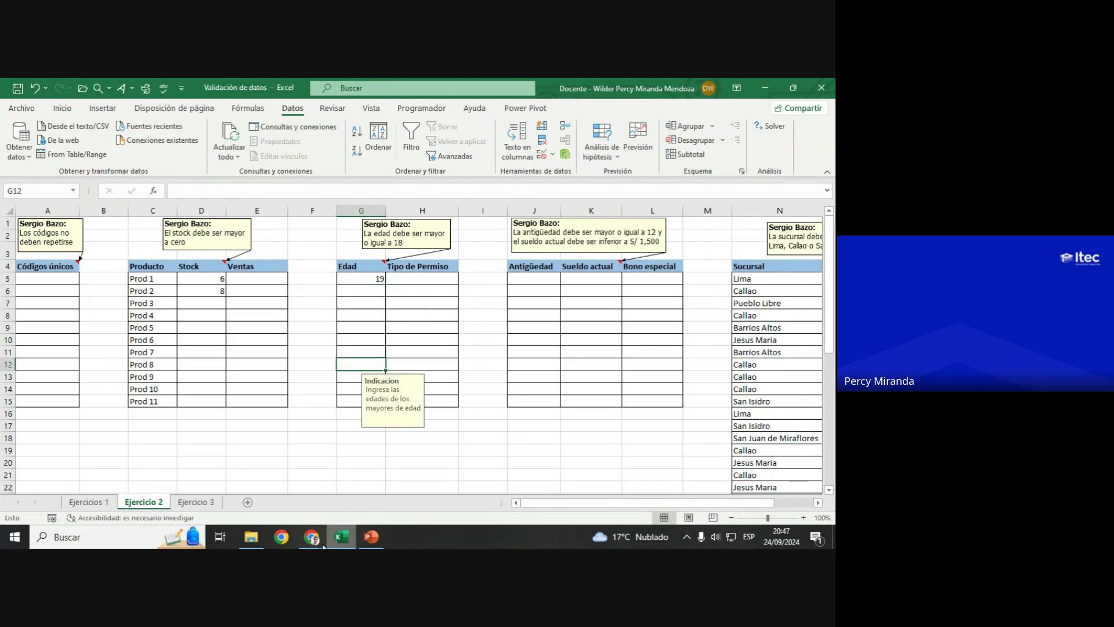
mouse_move(311, 537)
left_click(277, 491)
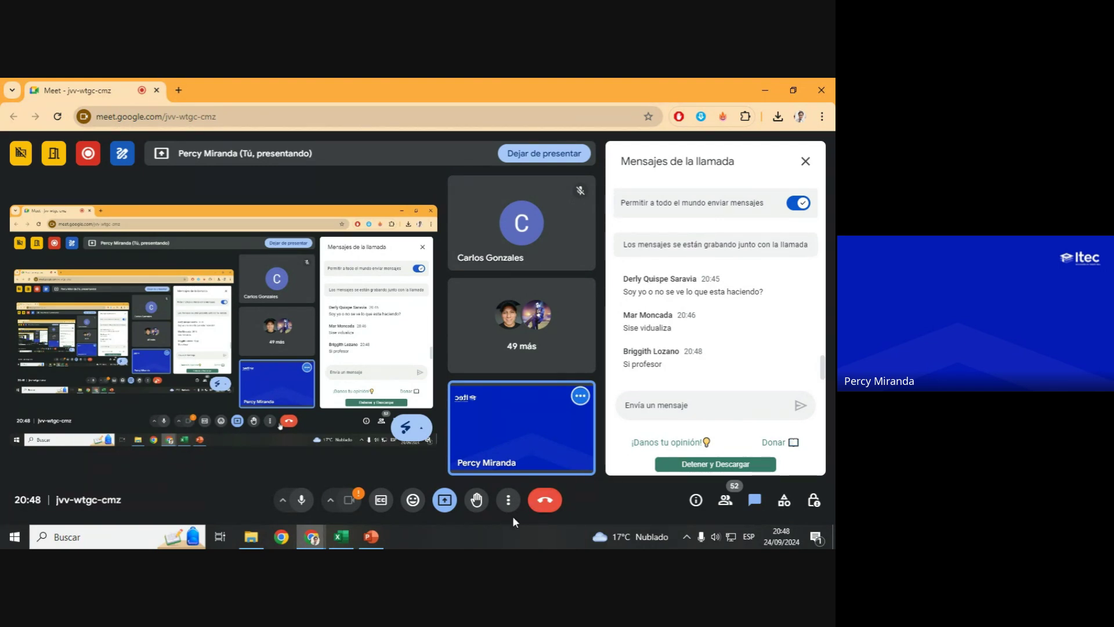
Step: Bring the PowerPoint slide ¿QUÉ APRENDEREMOS? to the front
left_click(369, 541)
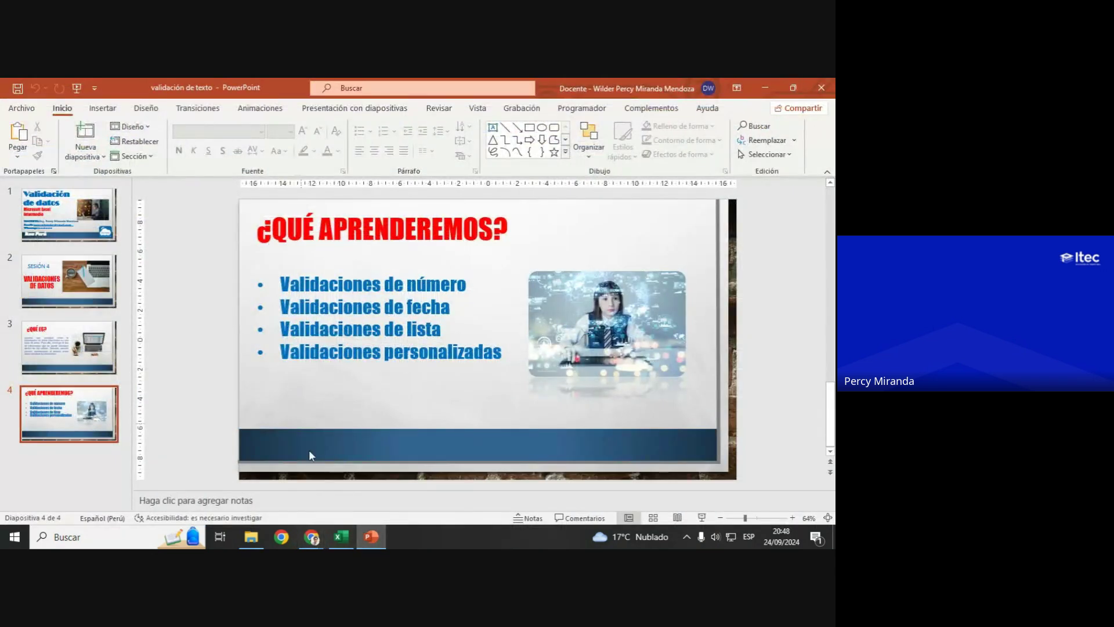
Step: Return to Excel and select the Antigüedad cells J5:J15
left_click(341, 537)
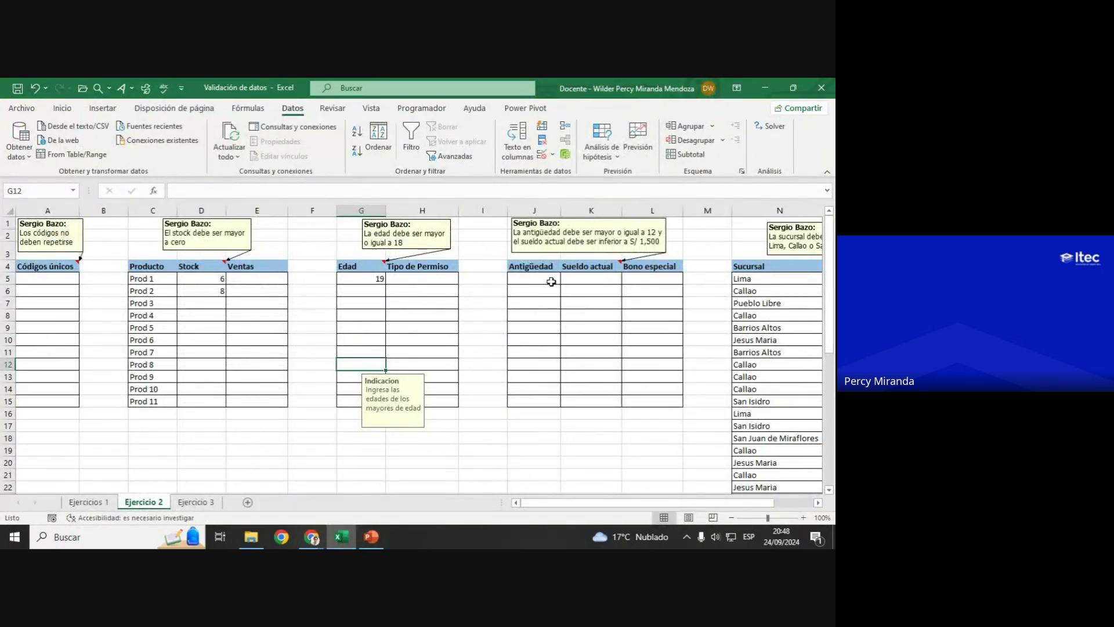
left_click_drag(535, 278, 641, 401)
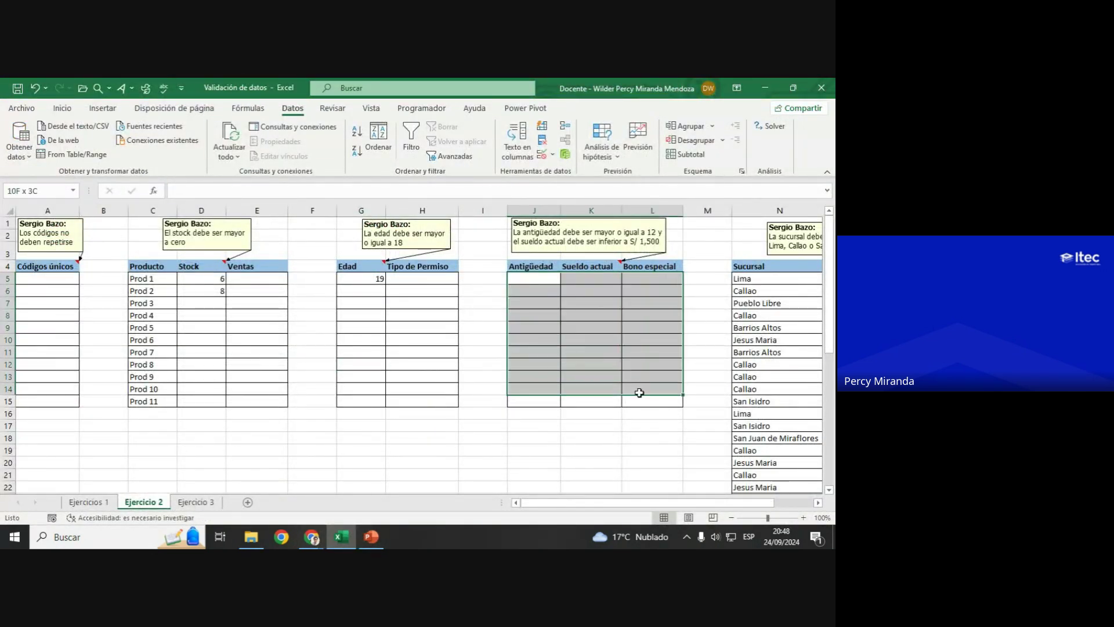
left_click_drag(699, 503, 738, 513)
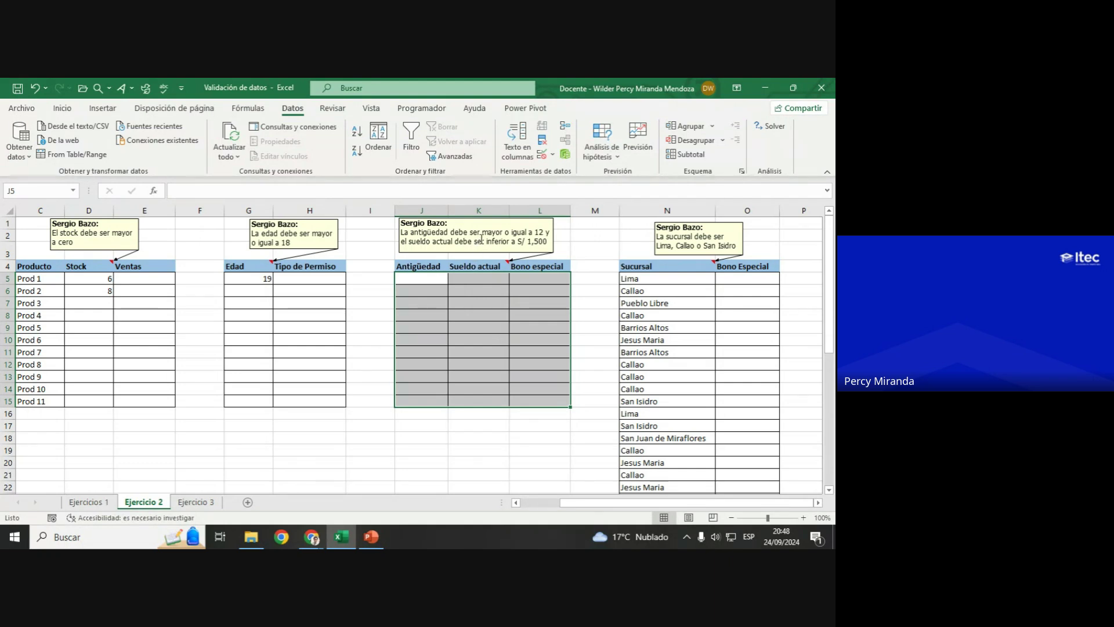
left_click(421, 276)
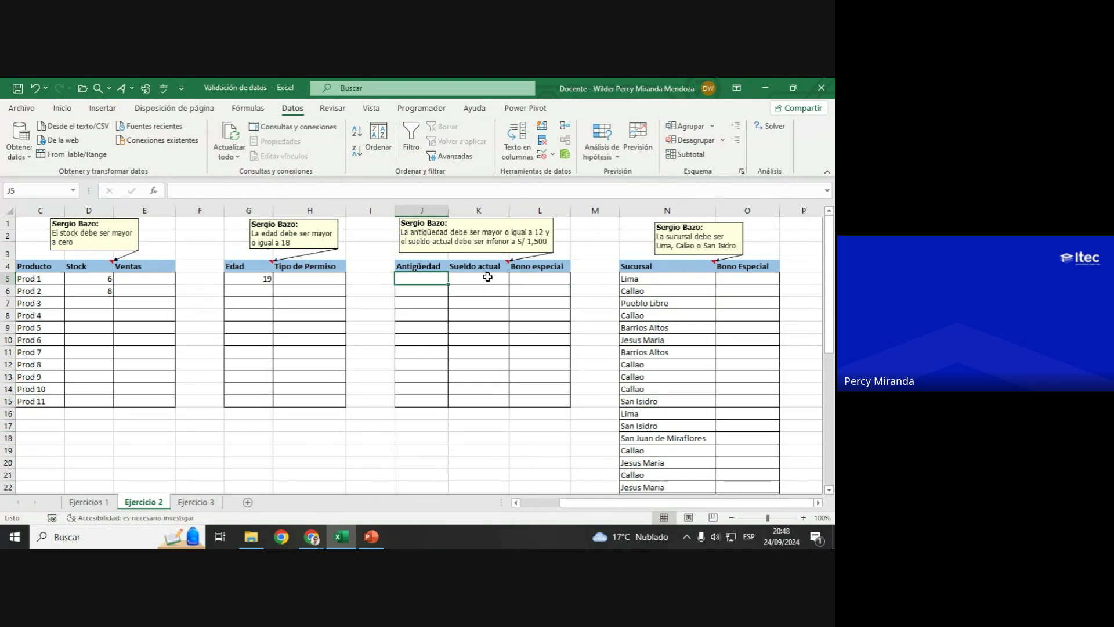
left_click(488, 277)
left_click(419, 275)
left_click_drag(399, 280, 416, 403)
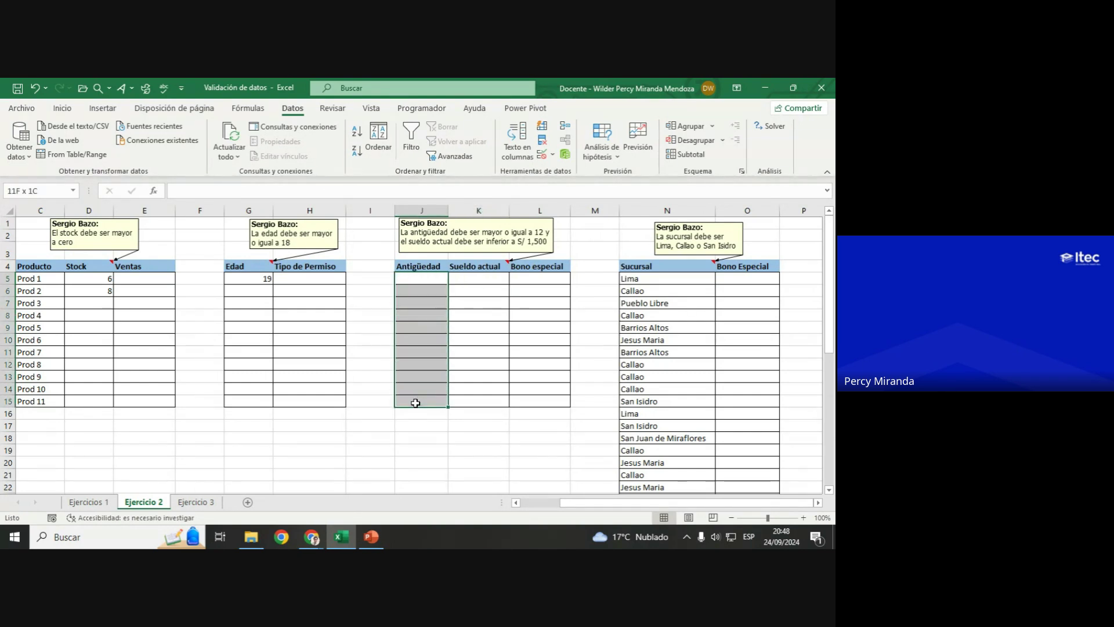
Step: Give J5:J15 a custom validation rule requiring J5>=12
left_click(542, 154)
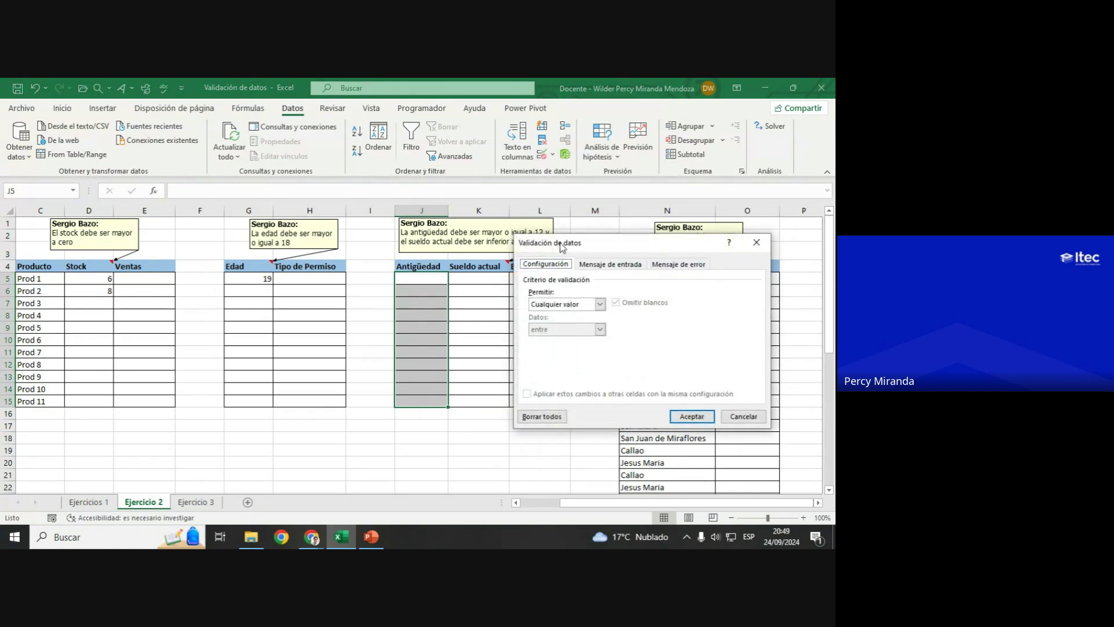
mouse_move(565, 241)
left_mouse_down()
mouse_move(636, 268)
mouse_move(629, 260)
left_mouse_up()
left_click(667, 317)
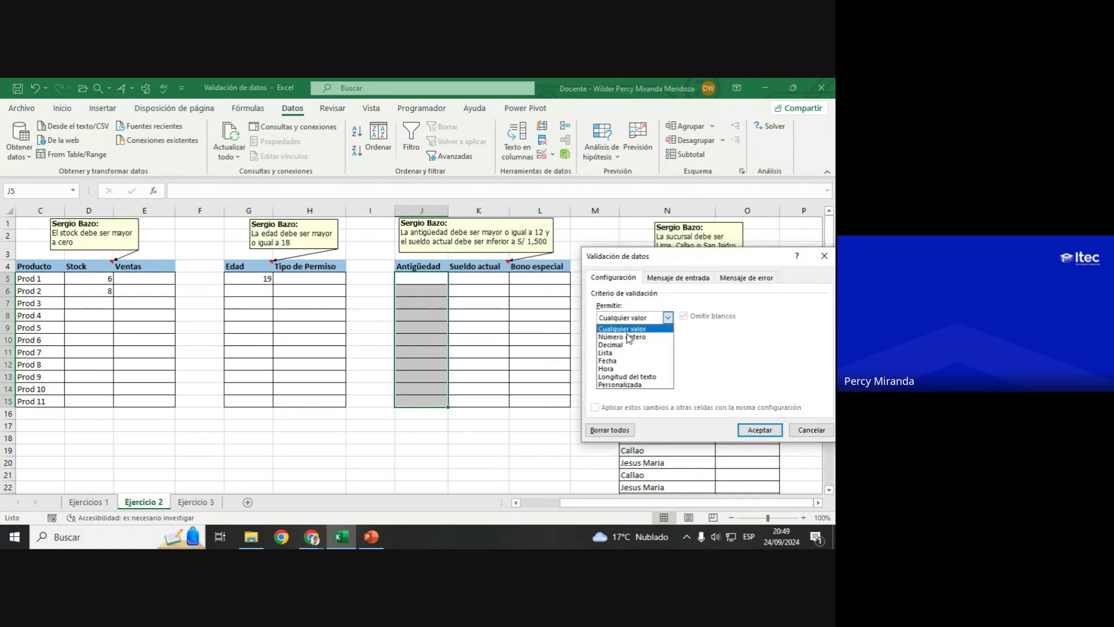
left_click(621, 385)
left_click(614, 368)
type("=")
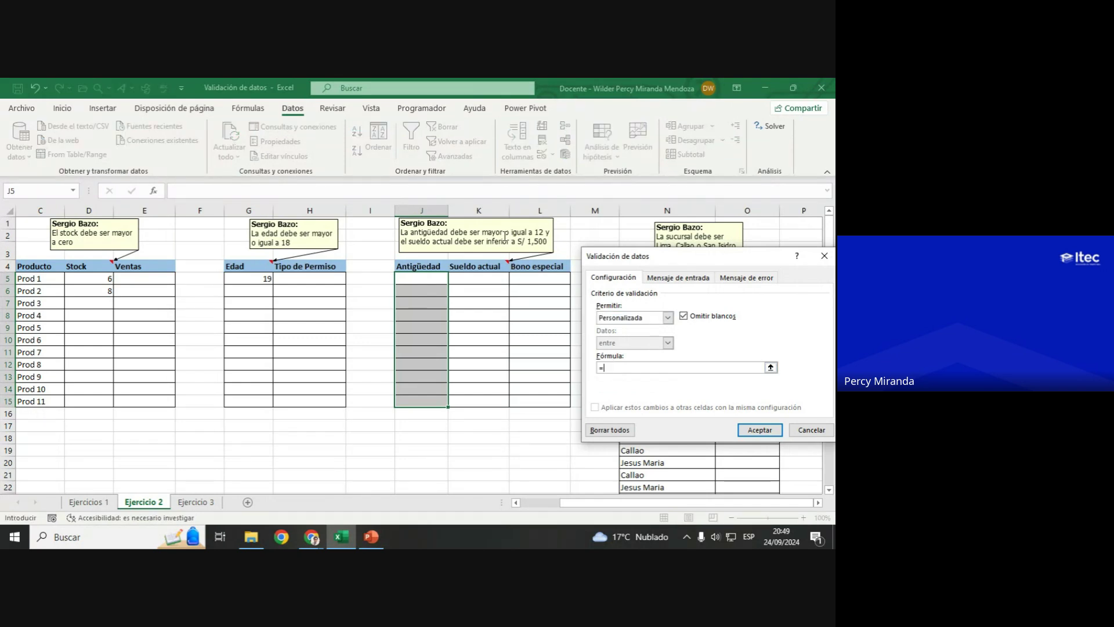
left_click(429, 280)
key("F4")
key("F4")
key("F4")
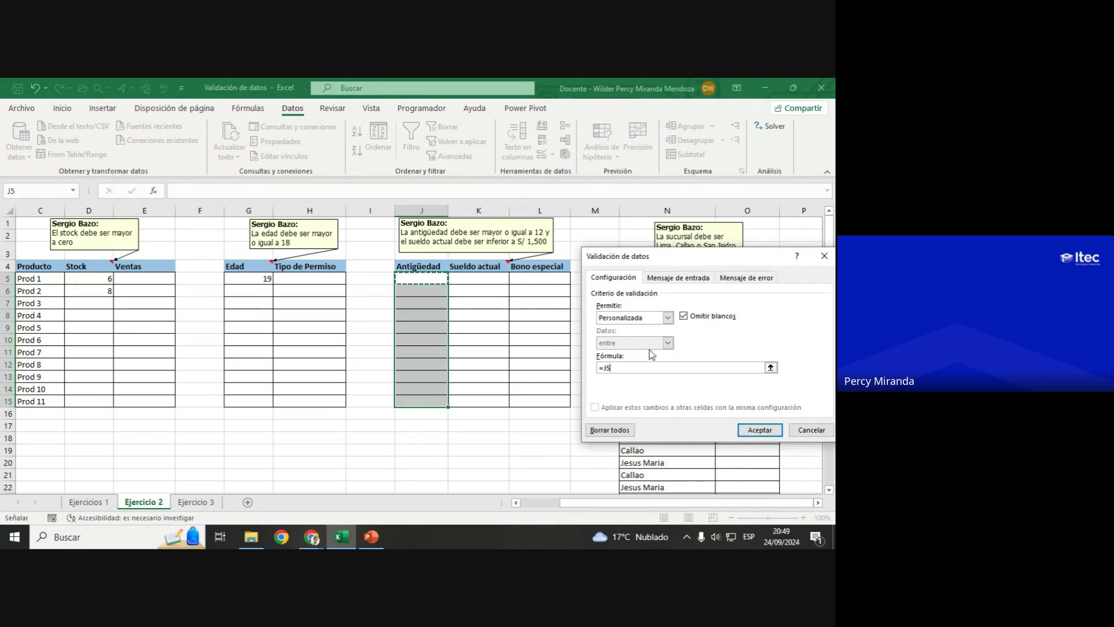
type(">=12")
left_click(747, 436)
left_click_drag(480, 279, 481, 401)
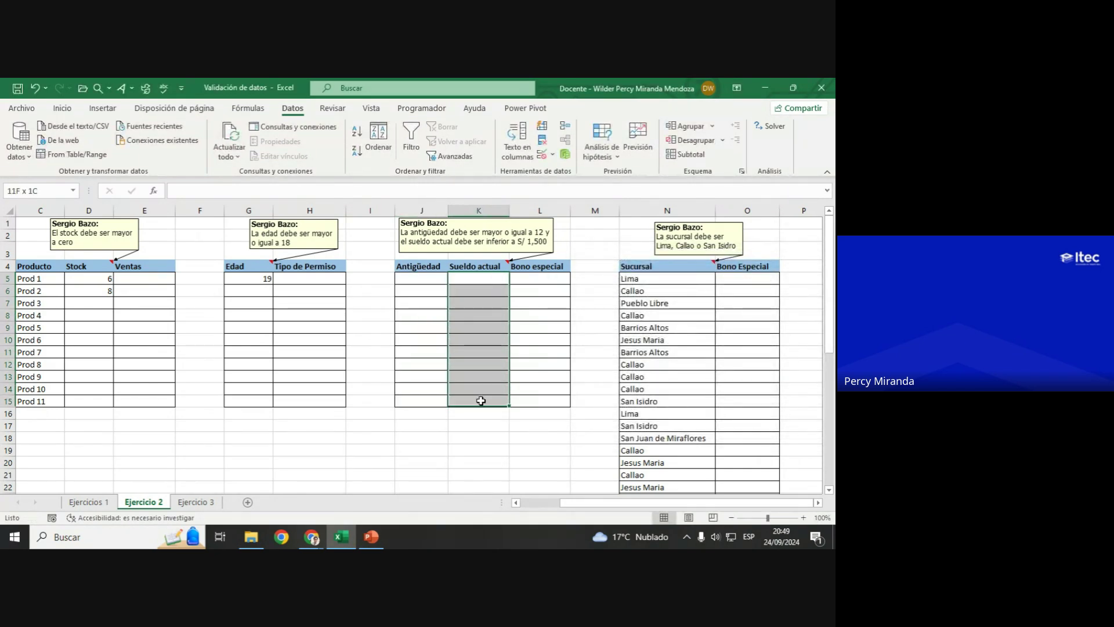
Step: Give K5:K15 a custom validation rule with formula =K5<1500
left_click(542, 155)
left_click(622, 318)
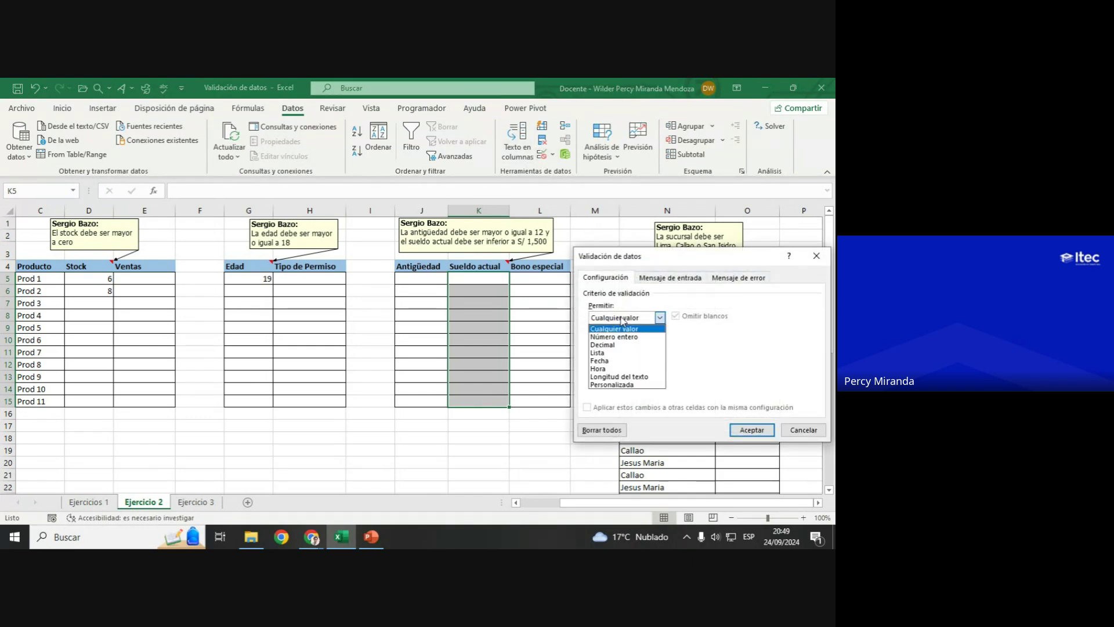
left_click(611, 384)
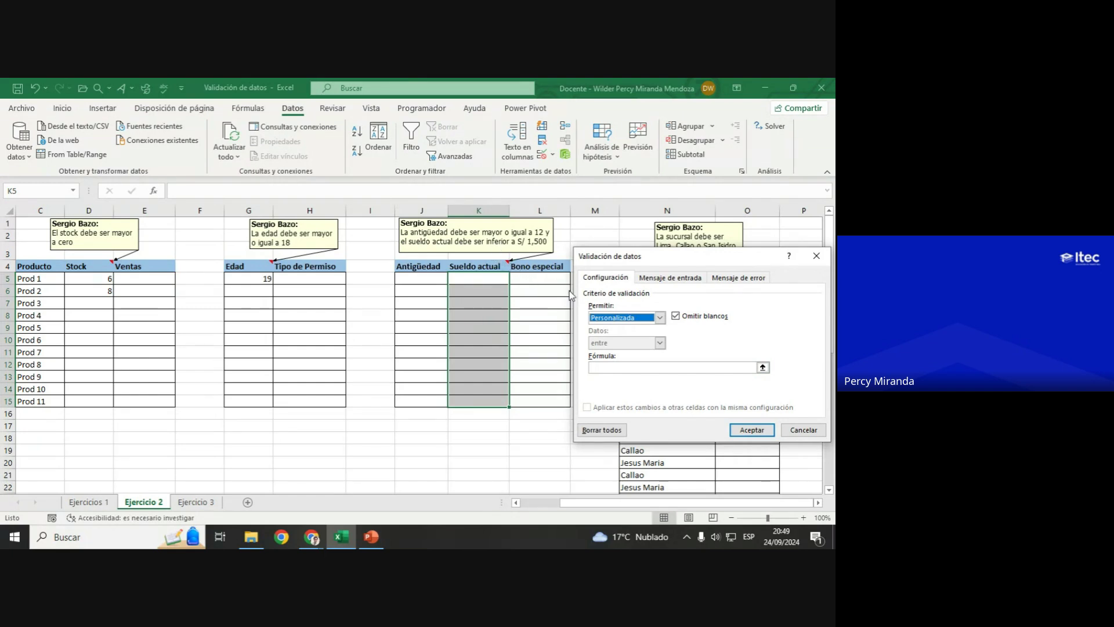
left_click(608, 368)
type("=")
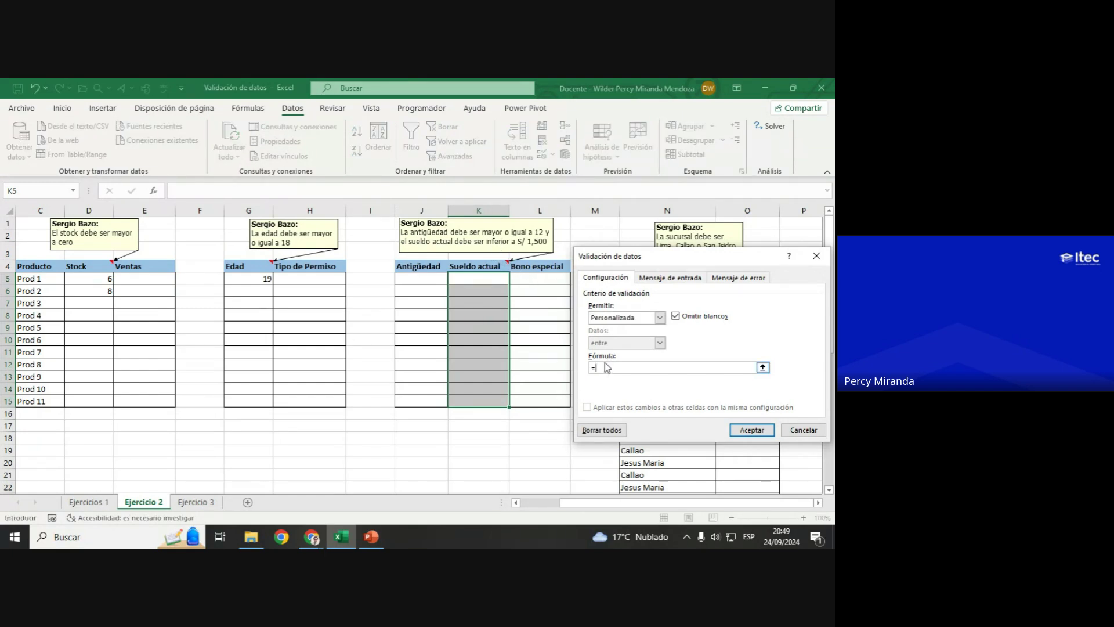
left_click(466, 279)
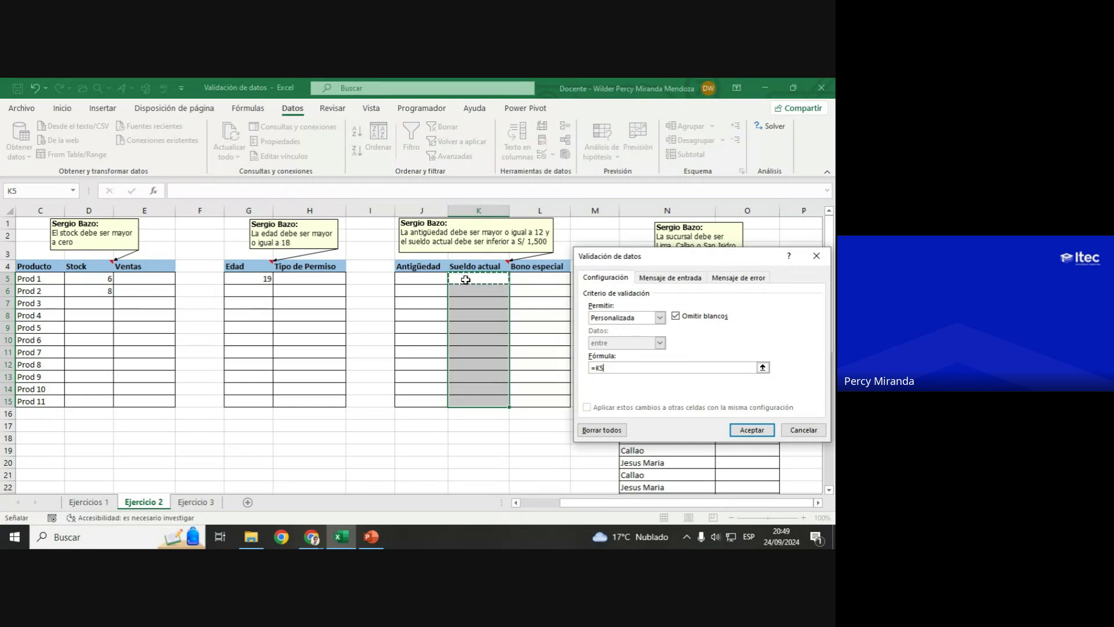
type("<1500")
key("Return")
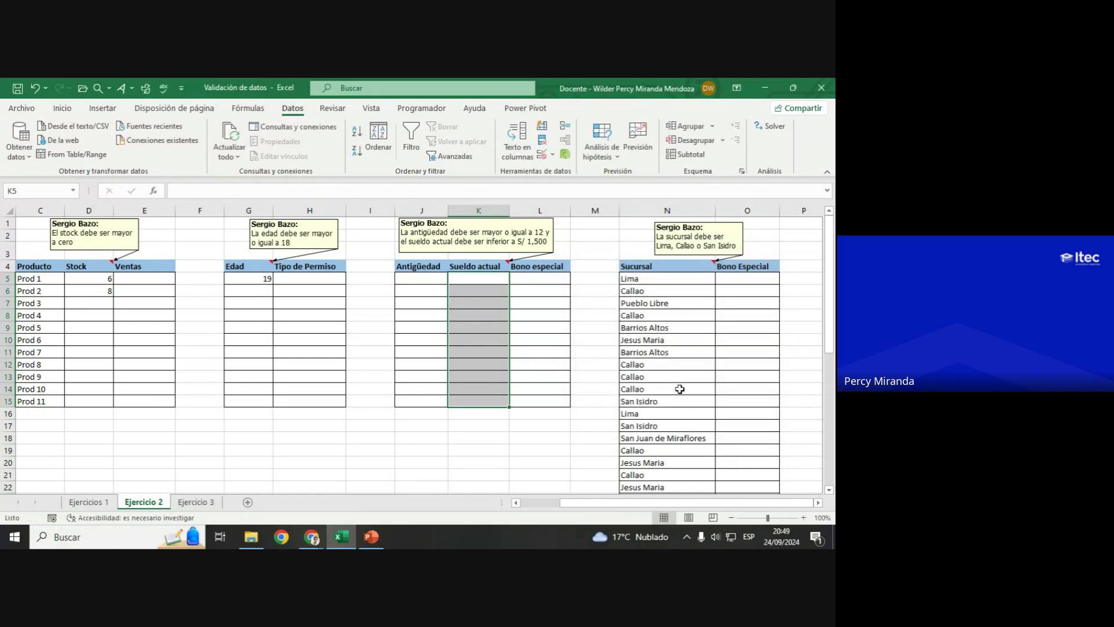
left_click(436, 282)
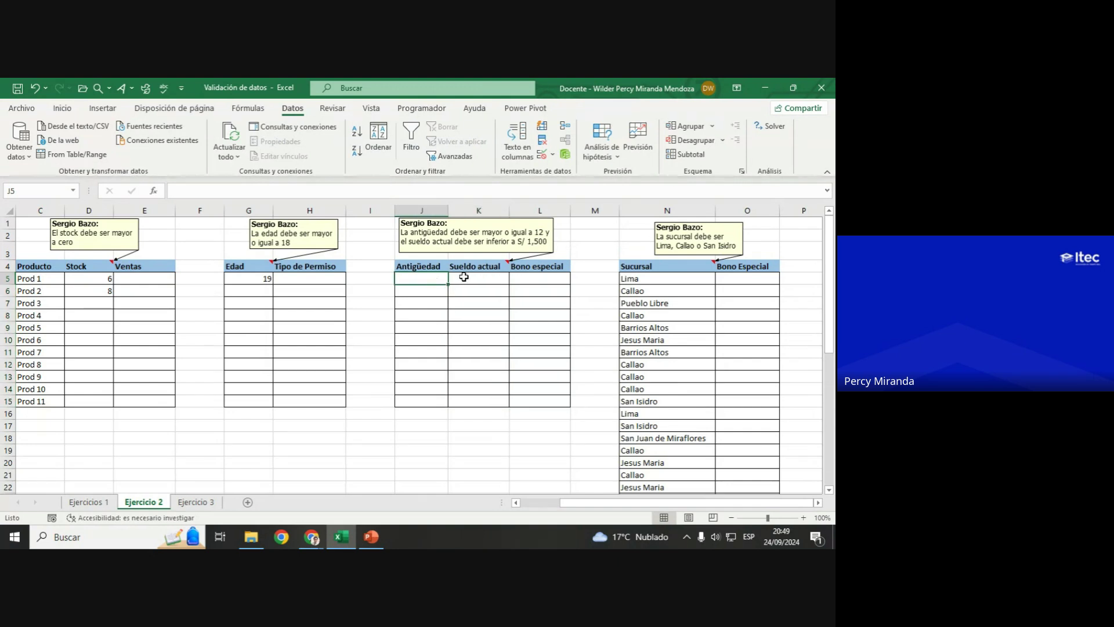
Step: Test Antigüedad in J5: 10 is rejected, then 12 is accepted
left_click(464, 277)
left_click_drag(433, 276, 437, 404)
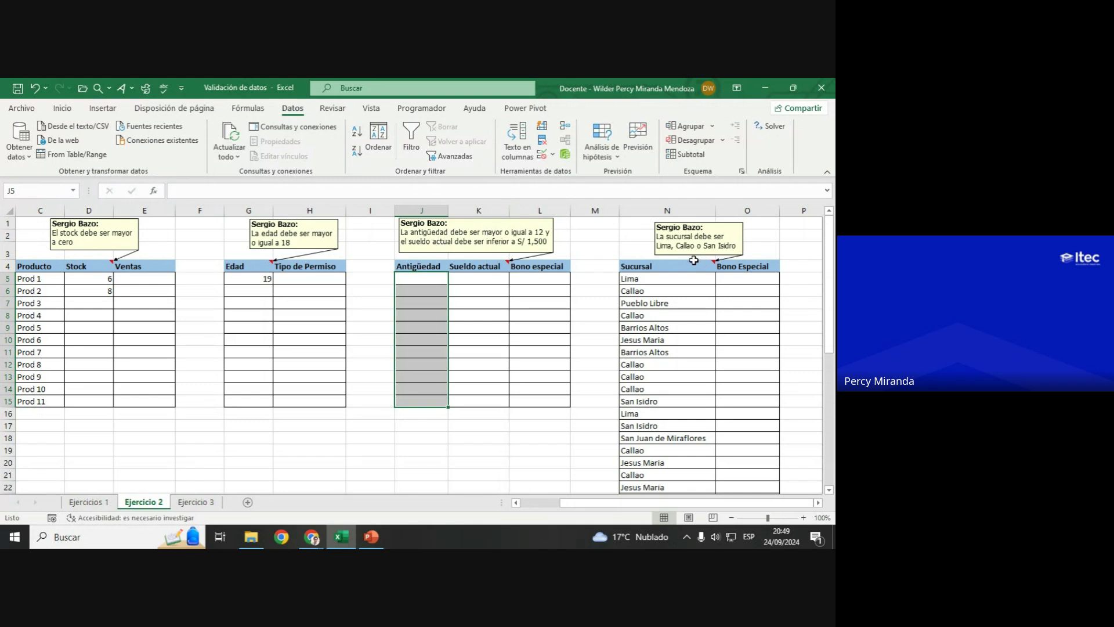
left_click_drag(639, 278, 656, 463)
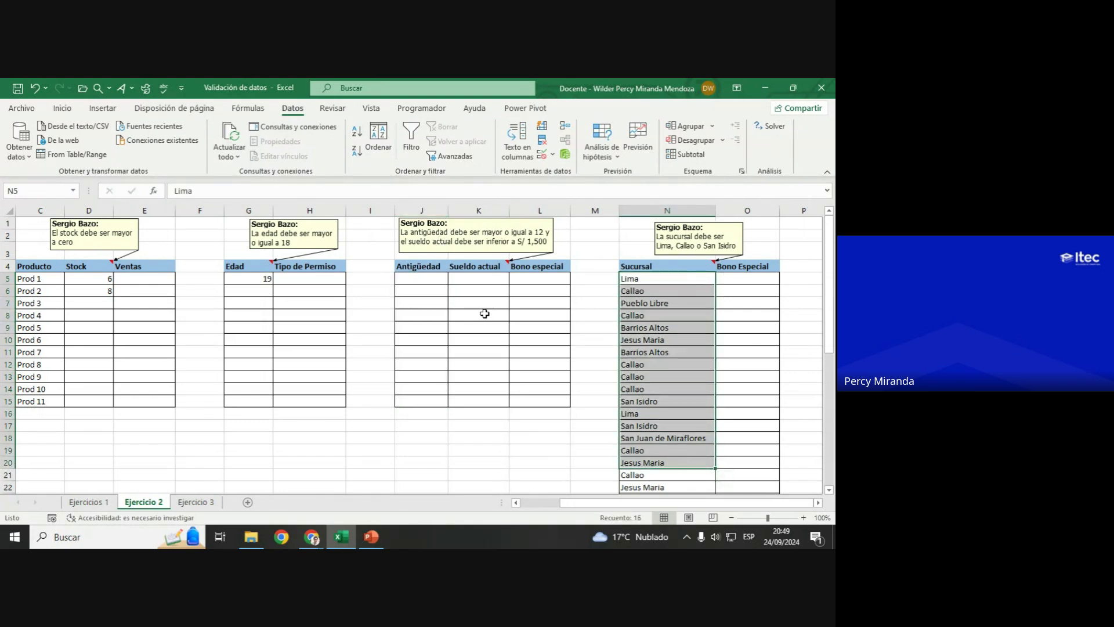
left_click(436, 280)
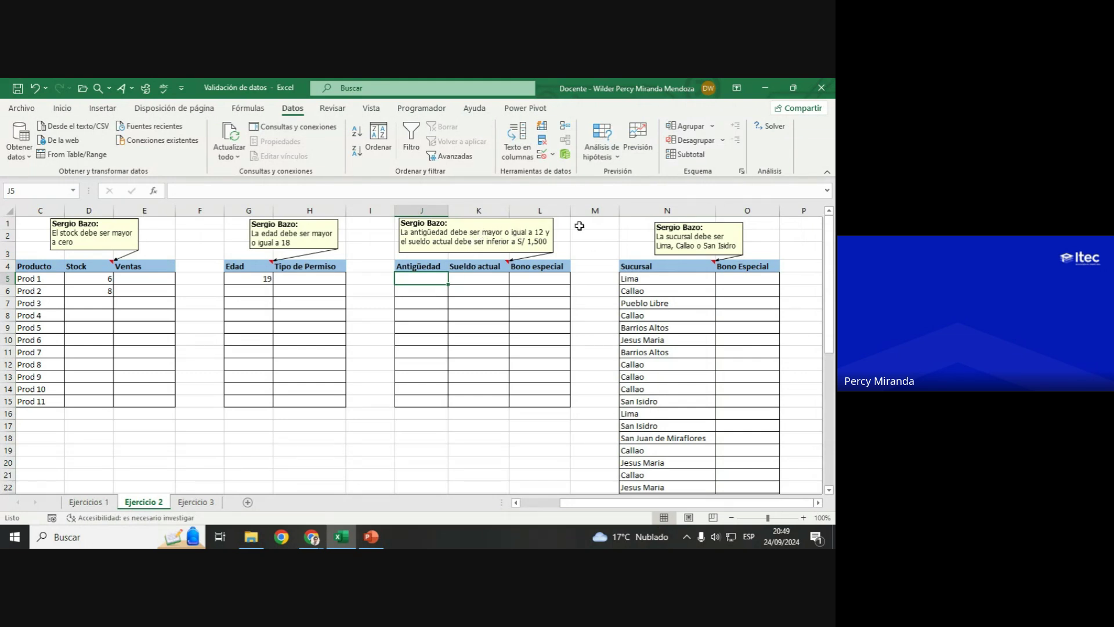
type("10")
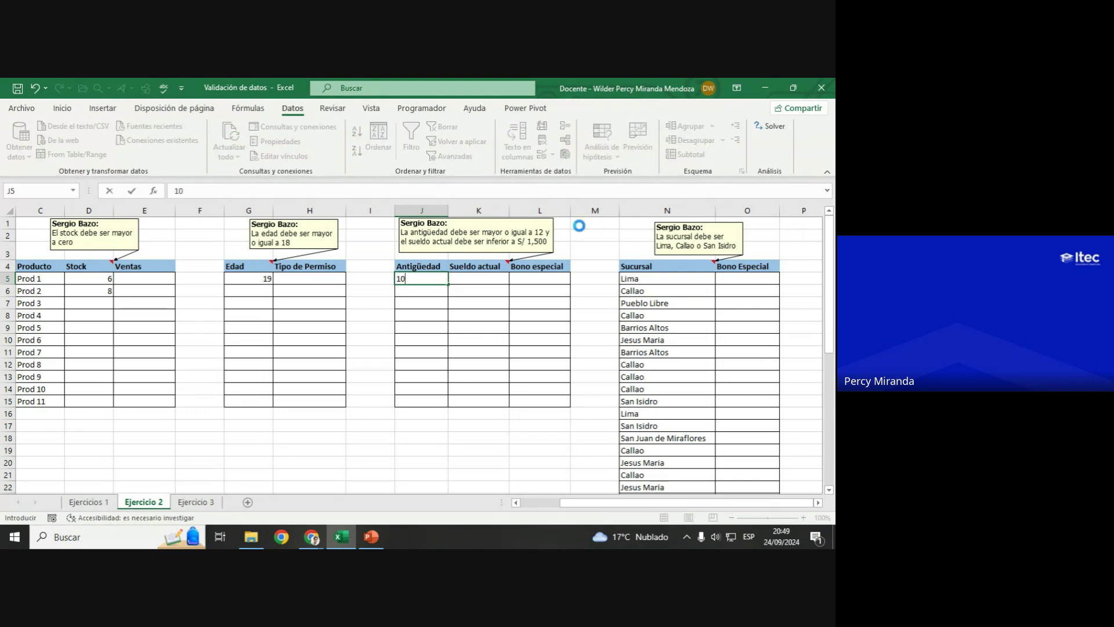
key("Return")
left_click(357, 340)
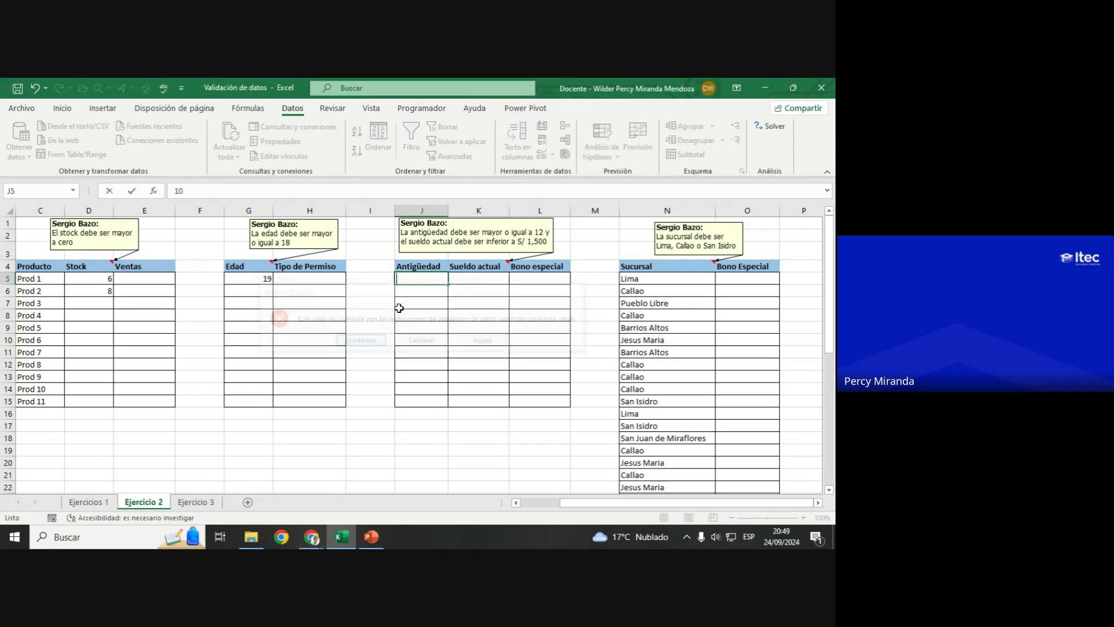
type("12")
key("Return")
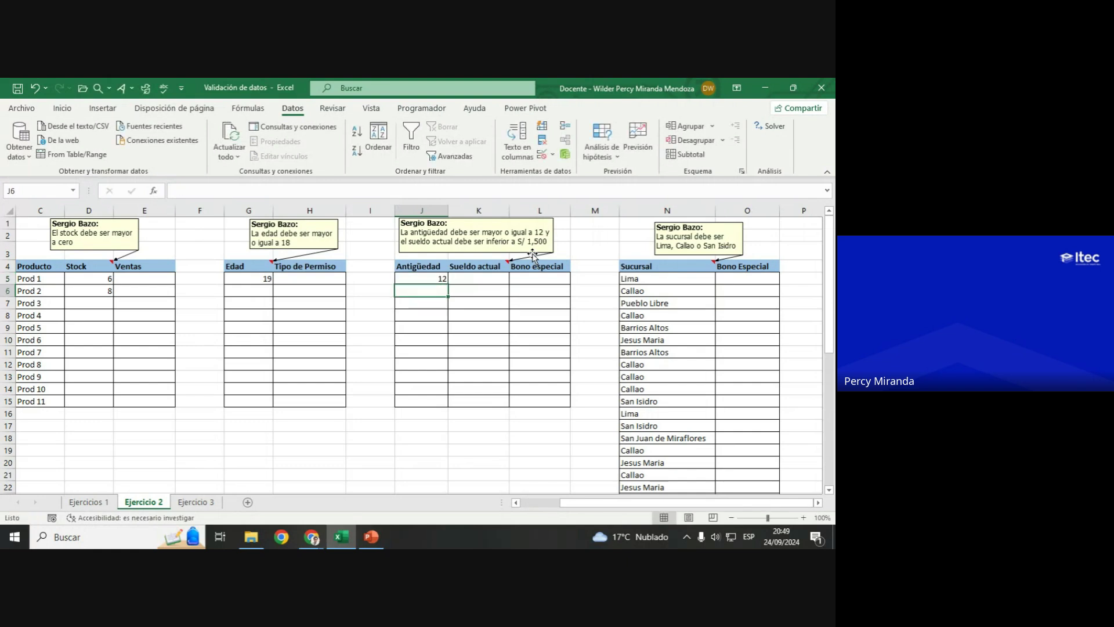
Step: Test Sueldo actual in K5: 1600 and 1800 are rejected, then 1000 is accepted
left_click(493, 276)
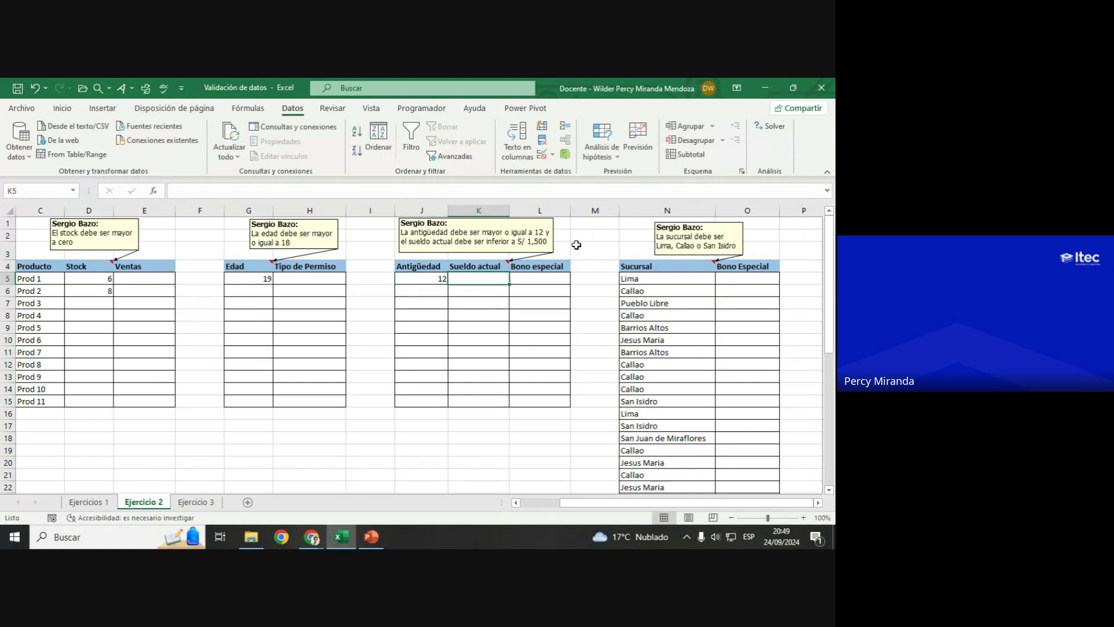
type("1600")
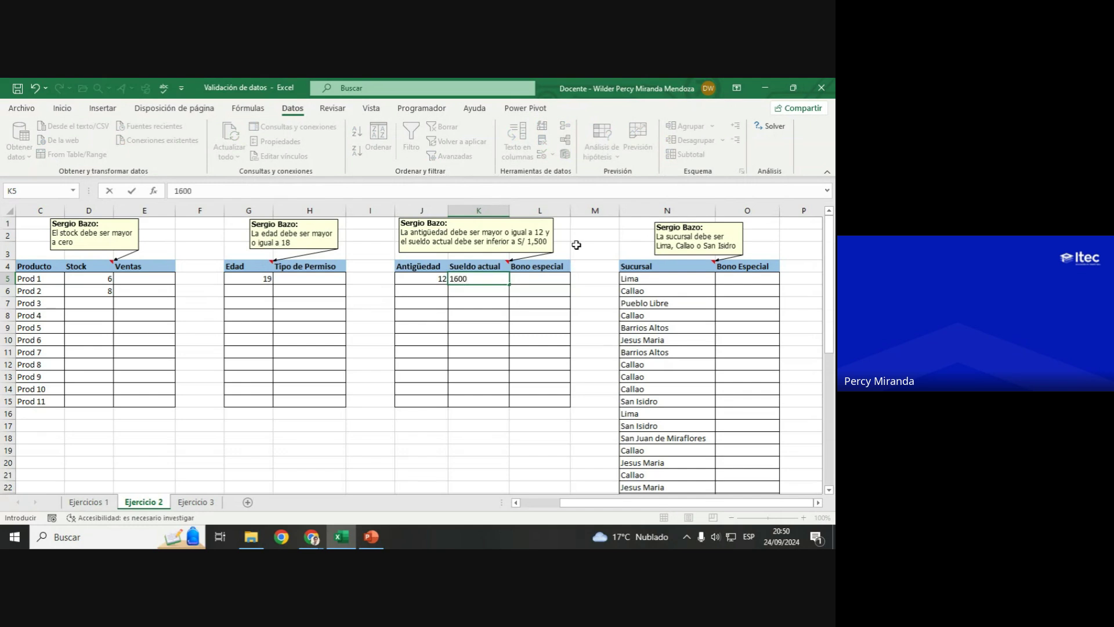
key("Return")
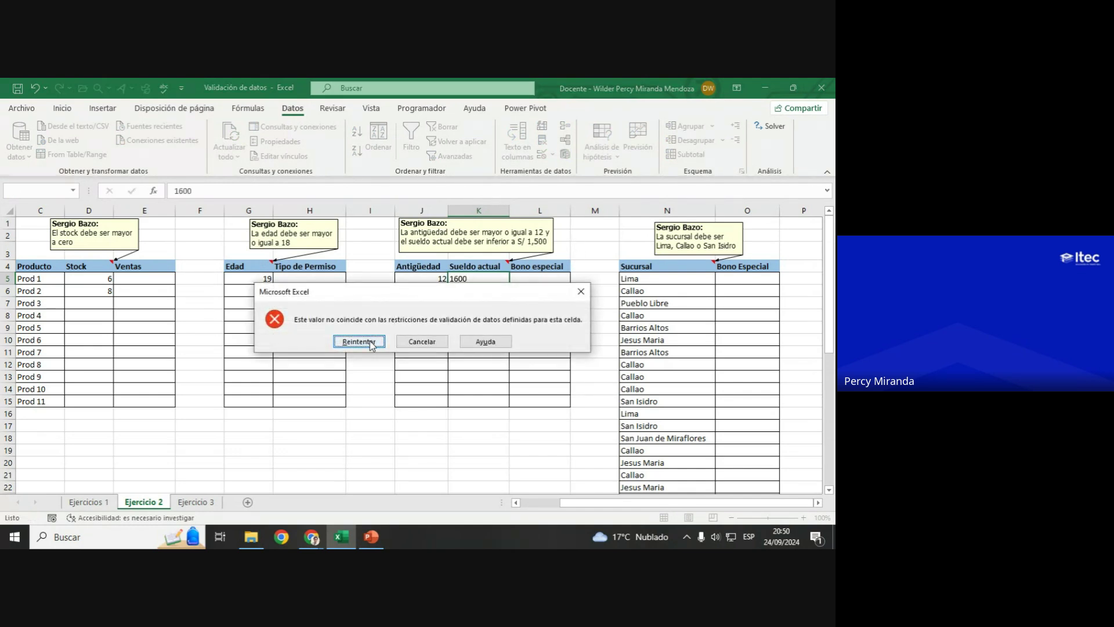
left_click(372, 343)
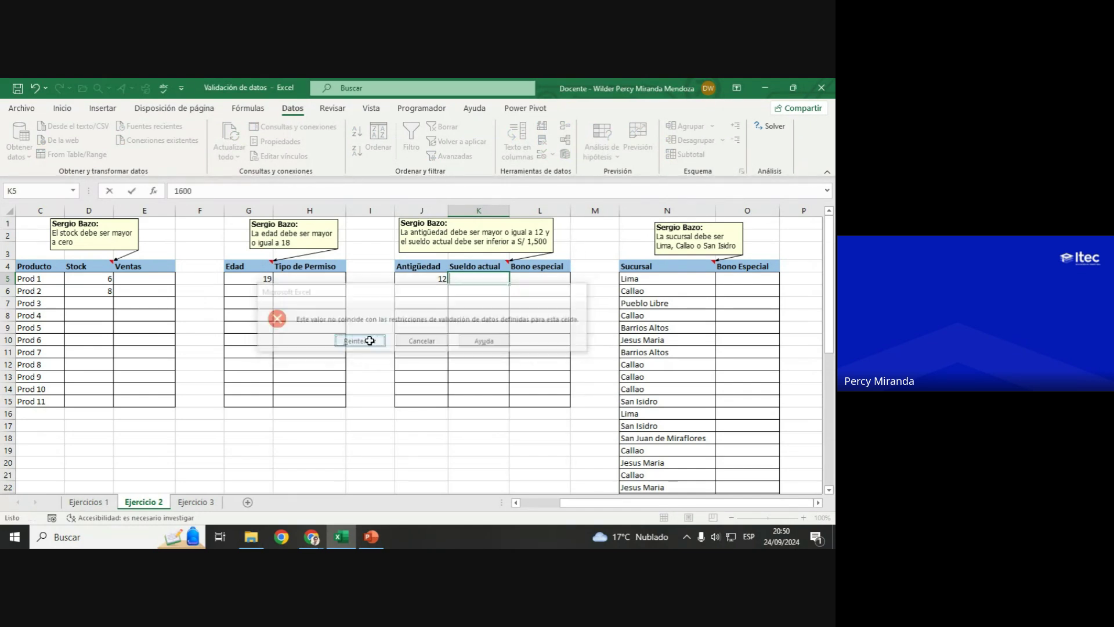
key("BackSpace")
key("Return")
left_click(483, 279)
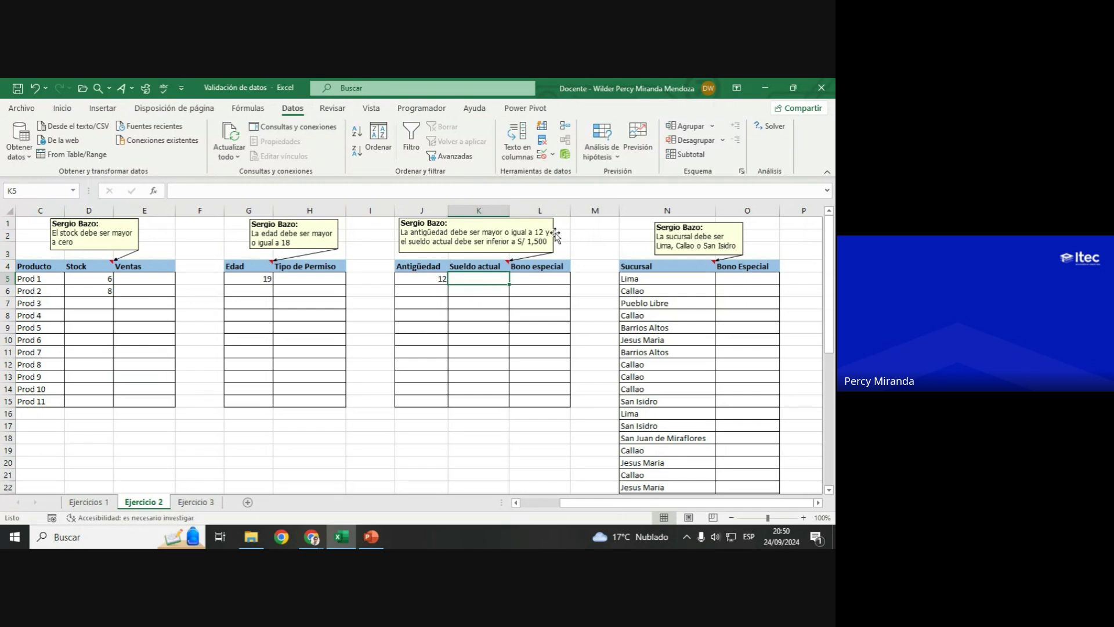
type("1800")
key("Return")
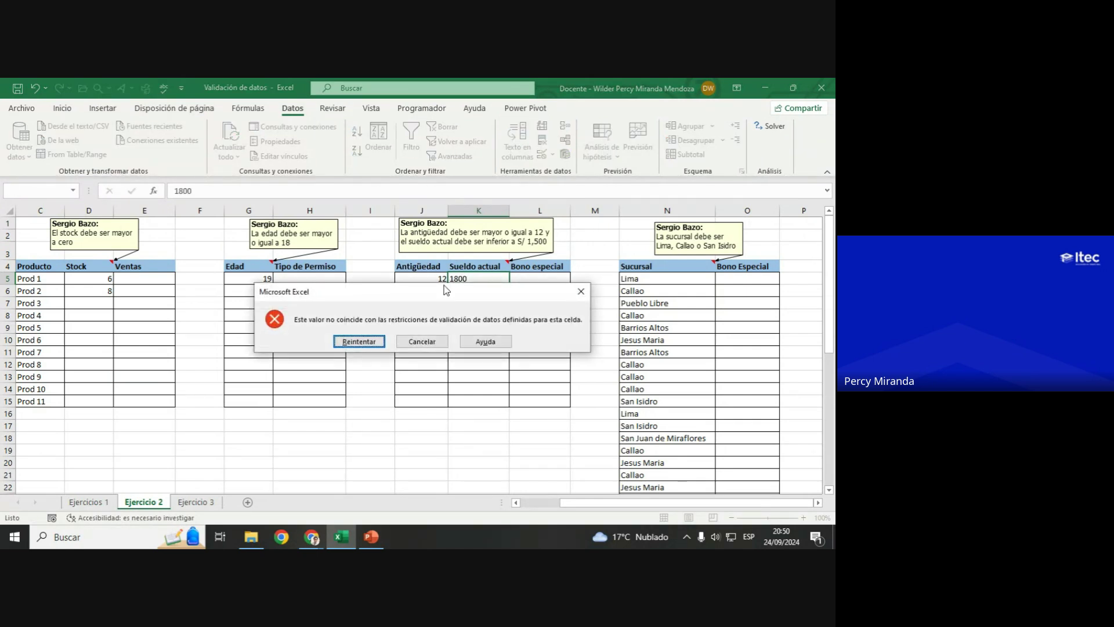
left_click(360, 340)
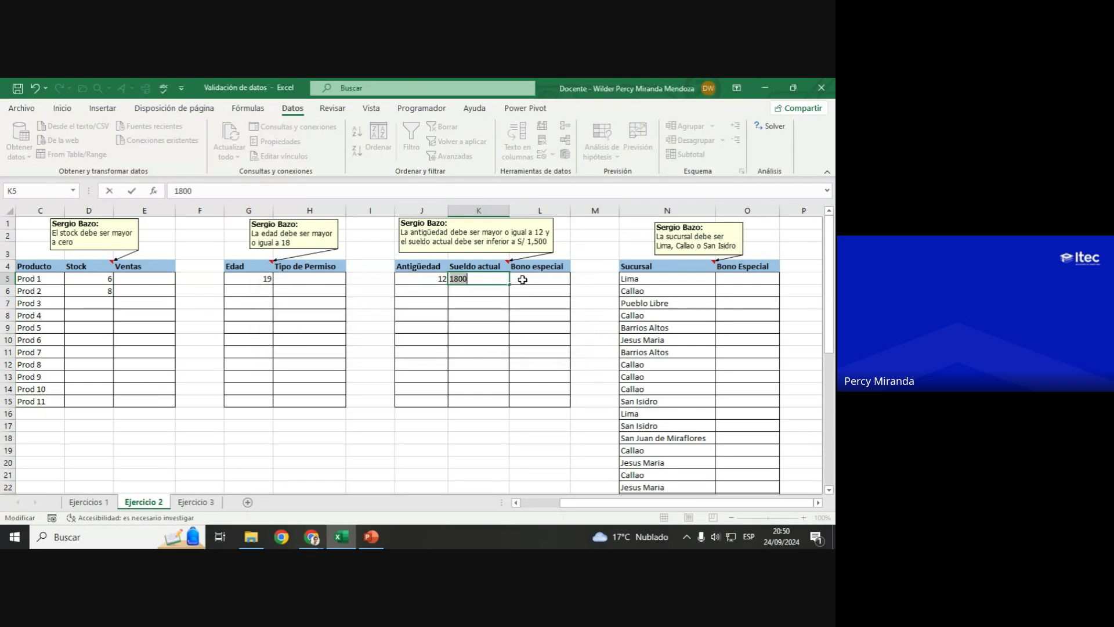
type("100")
key("Return")
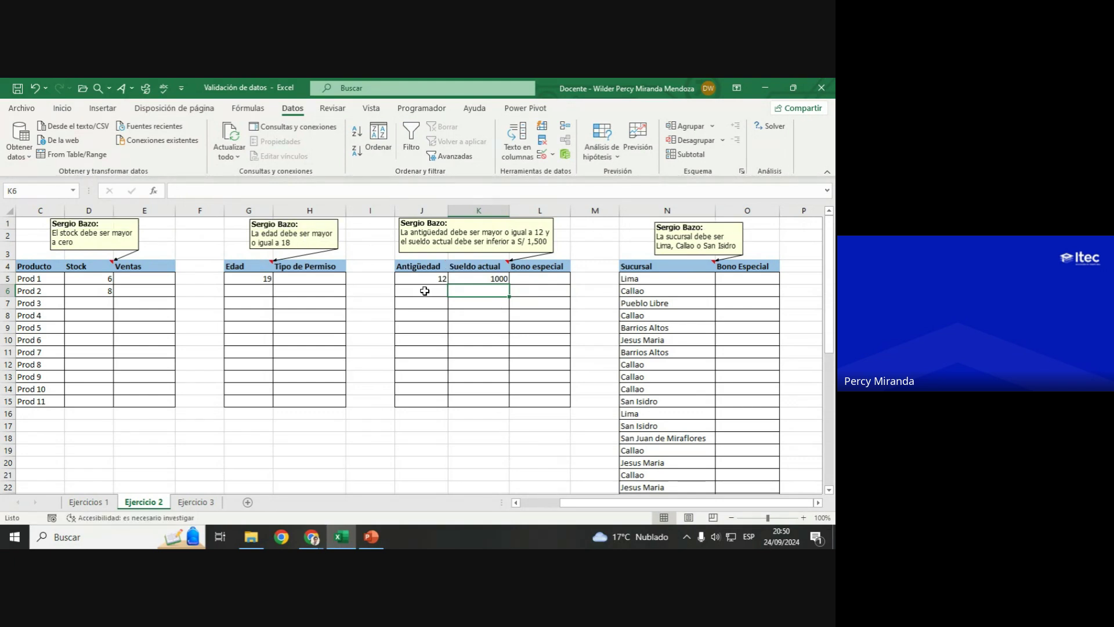
left_click_drag(426, 290, 468, 397)
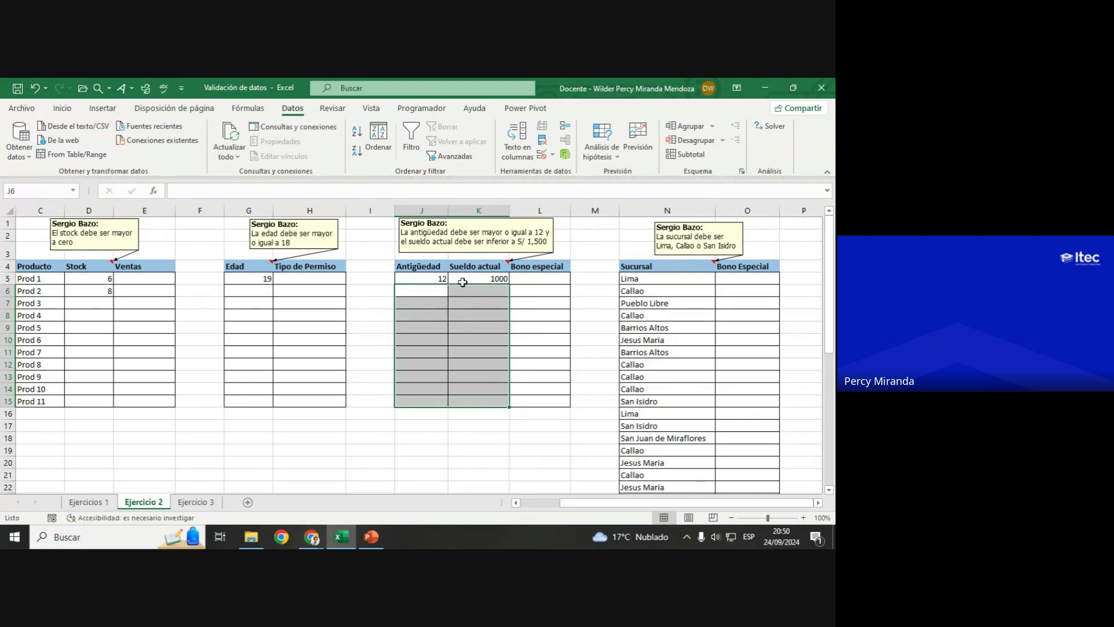
left_click(436, 279)
left_click_drag(437, 279, 485, 399)
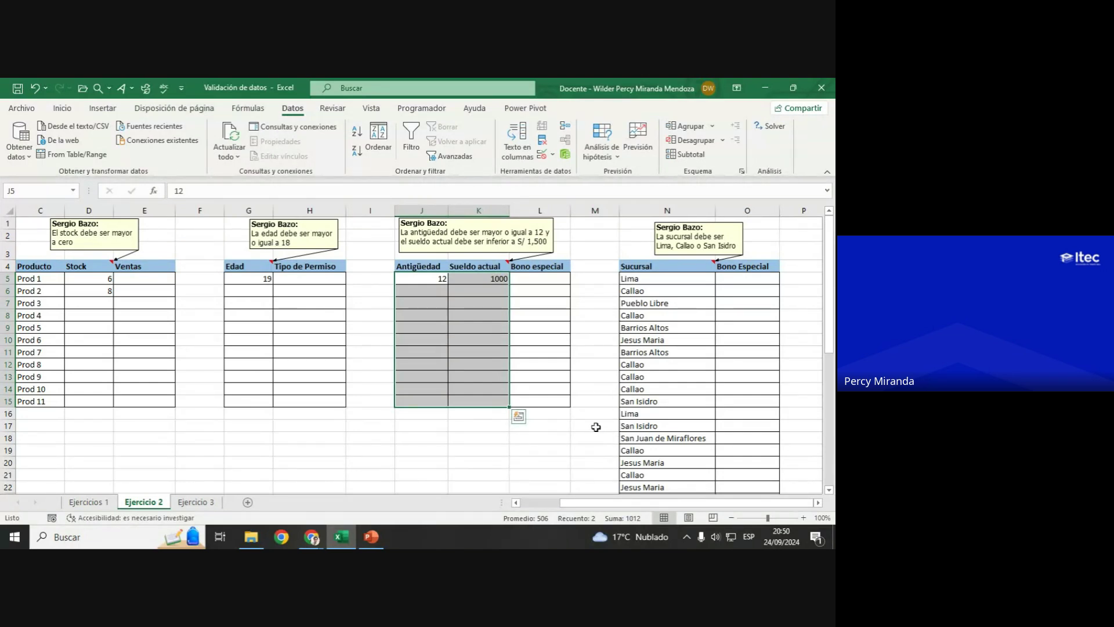
left_click_drag(589, 502, 497, 509)
left_click_drag(47, 277, 50, 400)
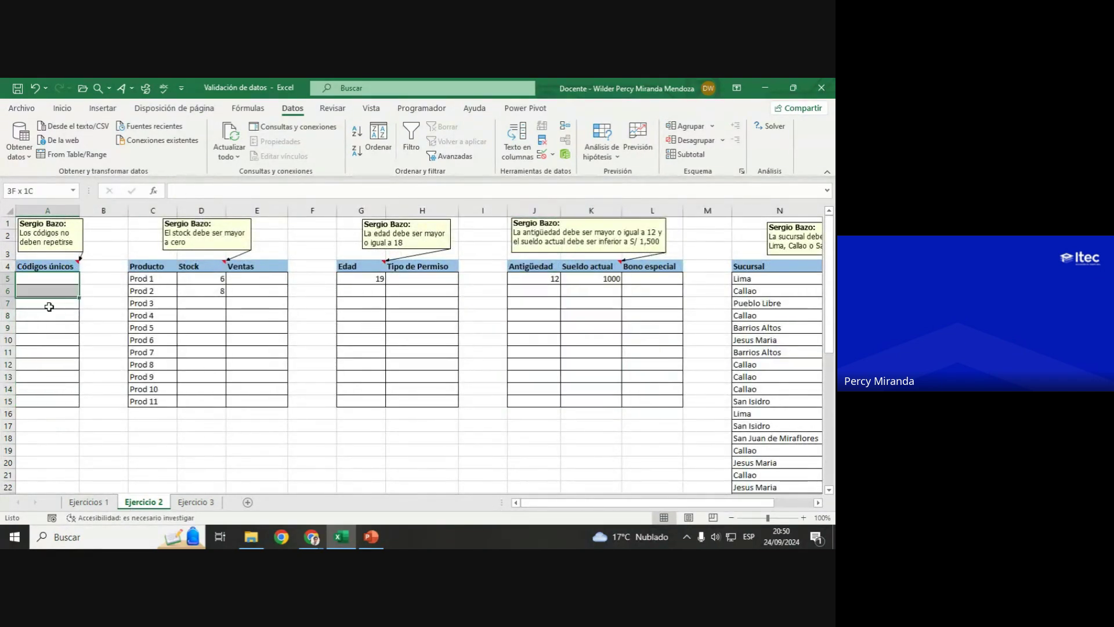
left_click_drag(757, 503, 796, 501)
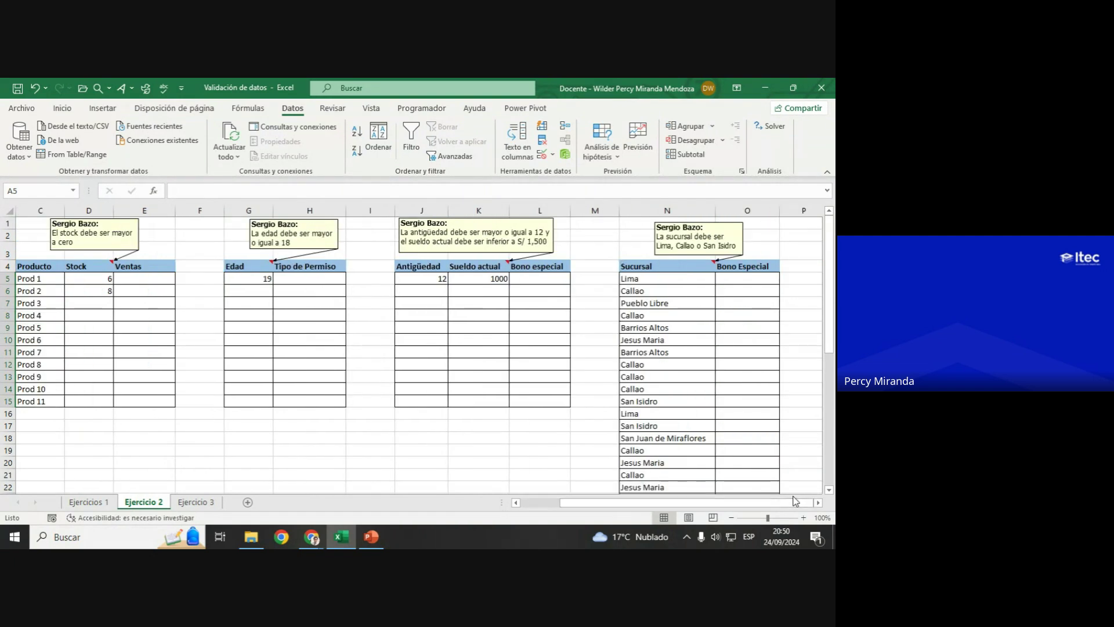
left_click(752, 280)
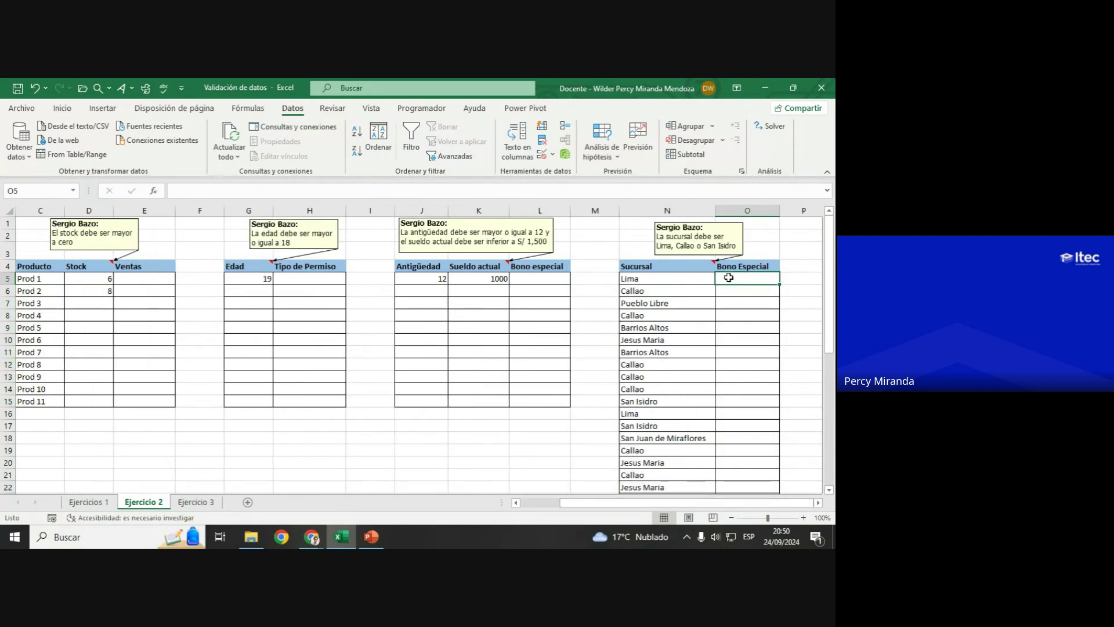
left_click_drag(829, 284, 829, 394)
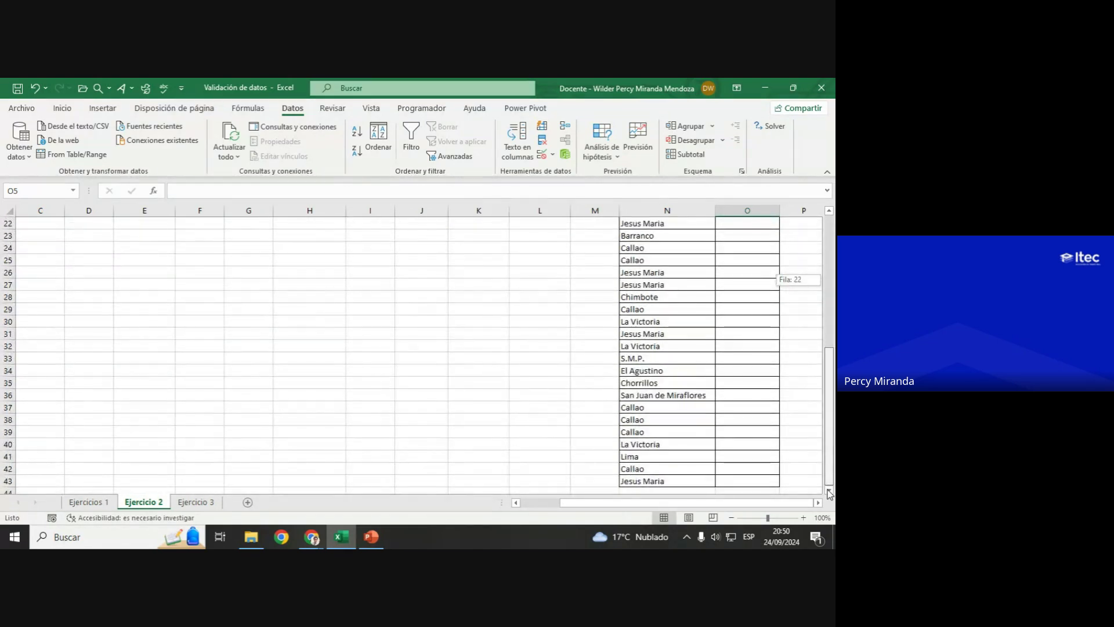
left_click_drag(834, 283, 829, 220)
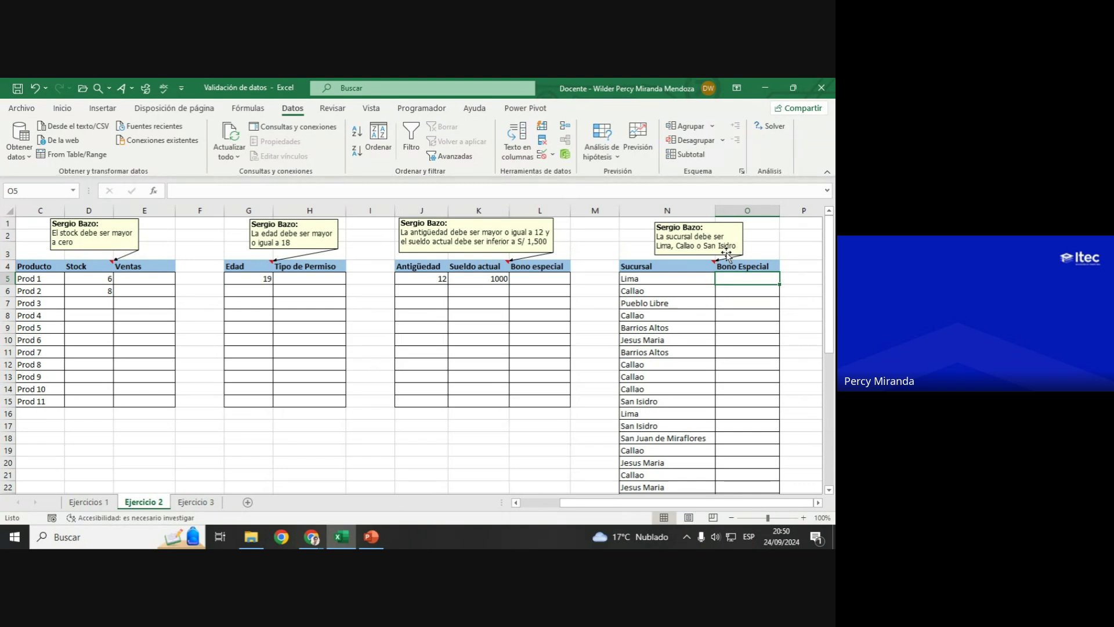
left_click(102, 505)
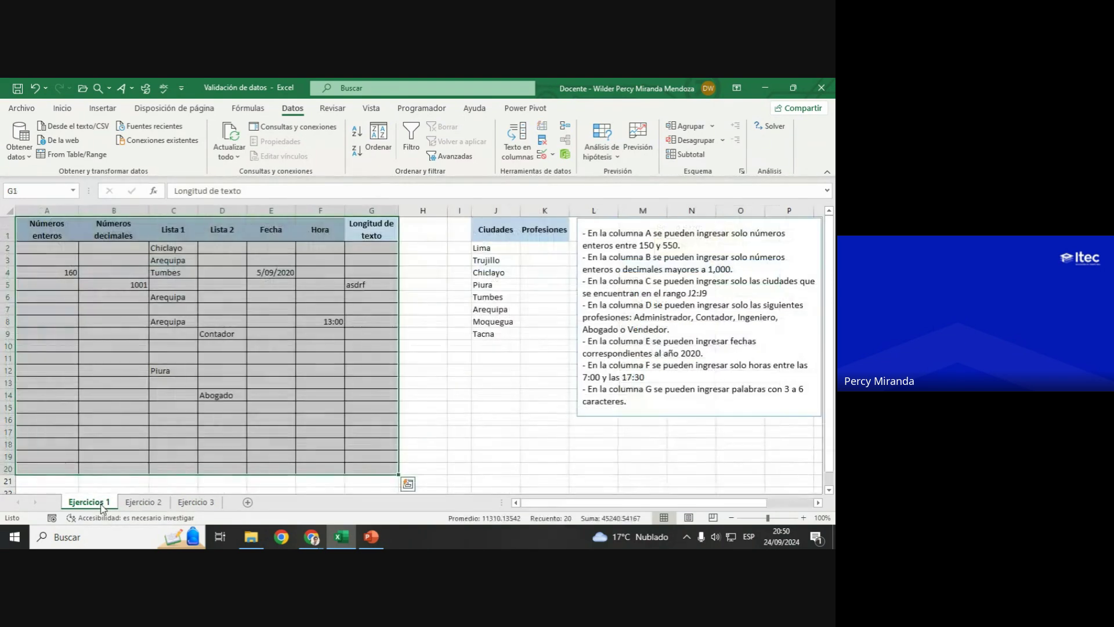
left_click_drag(486, 250, 484, 329)
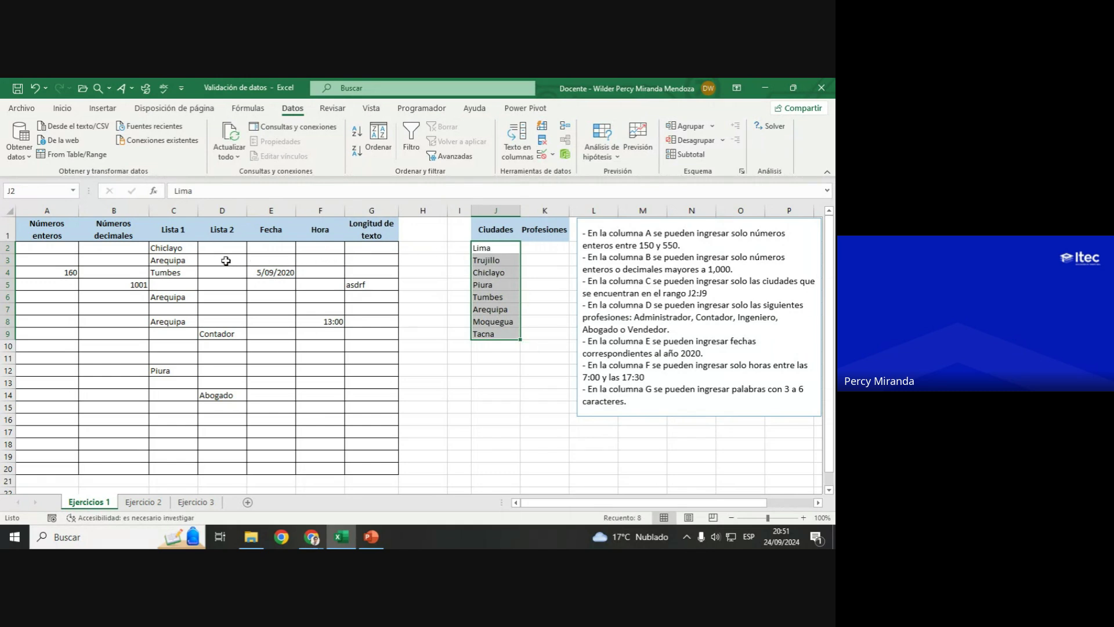
left_click_drag(226, 260, 223, 395)
left_click(542, 154)
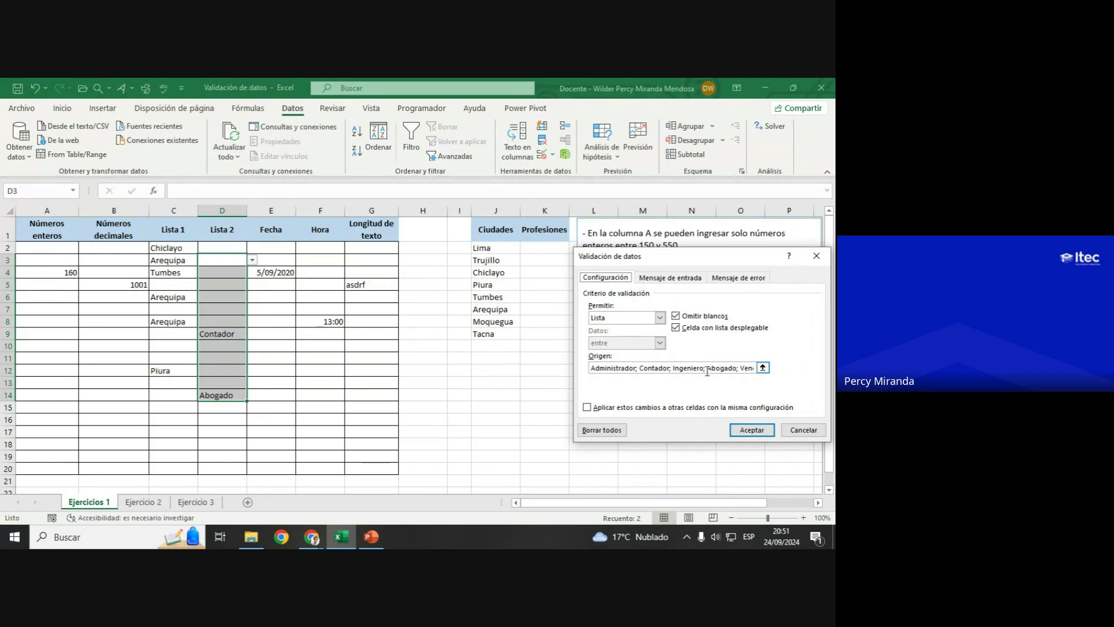
left_click(803, 429)
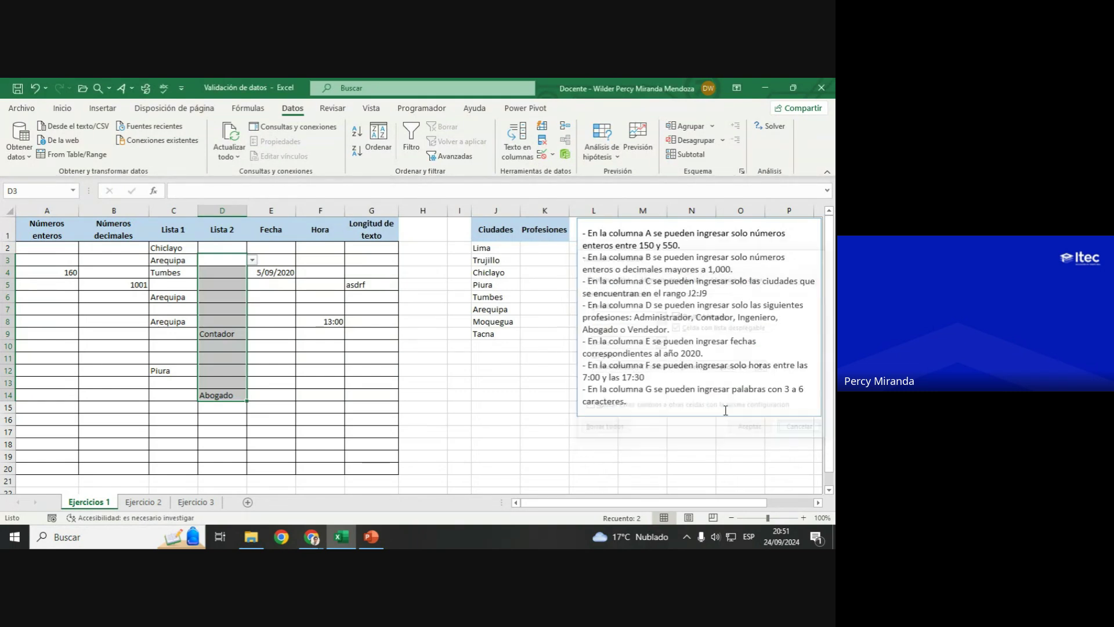
left_click(194, 502)
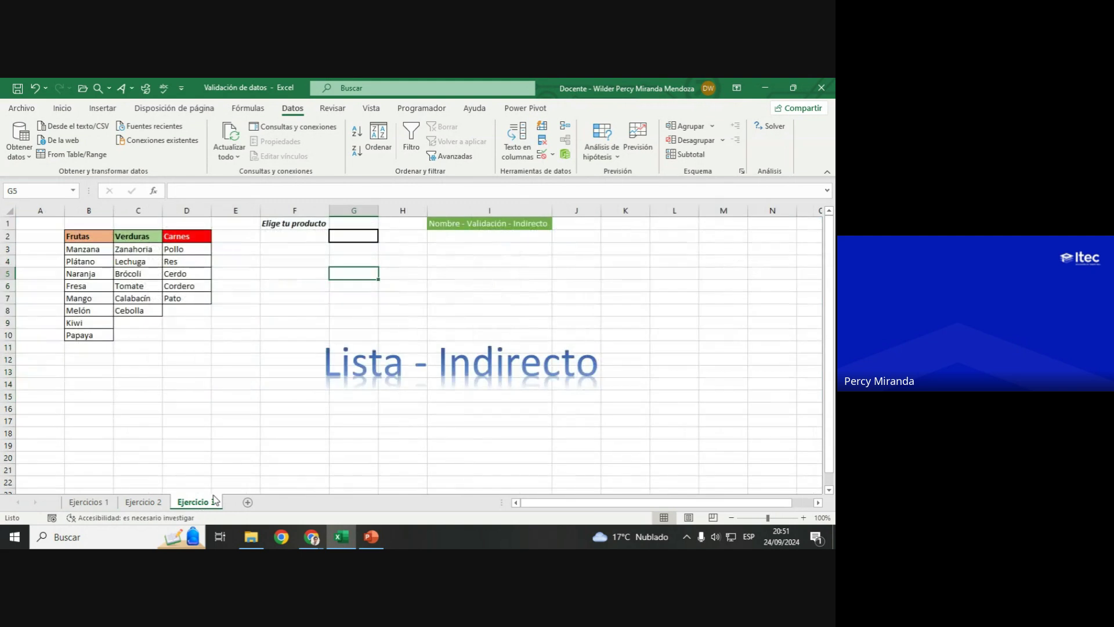
left_click(156, 503)
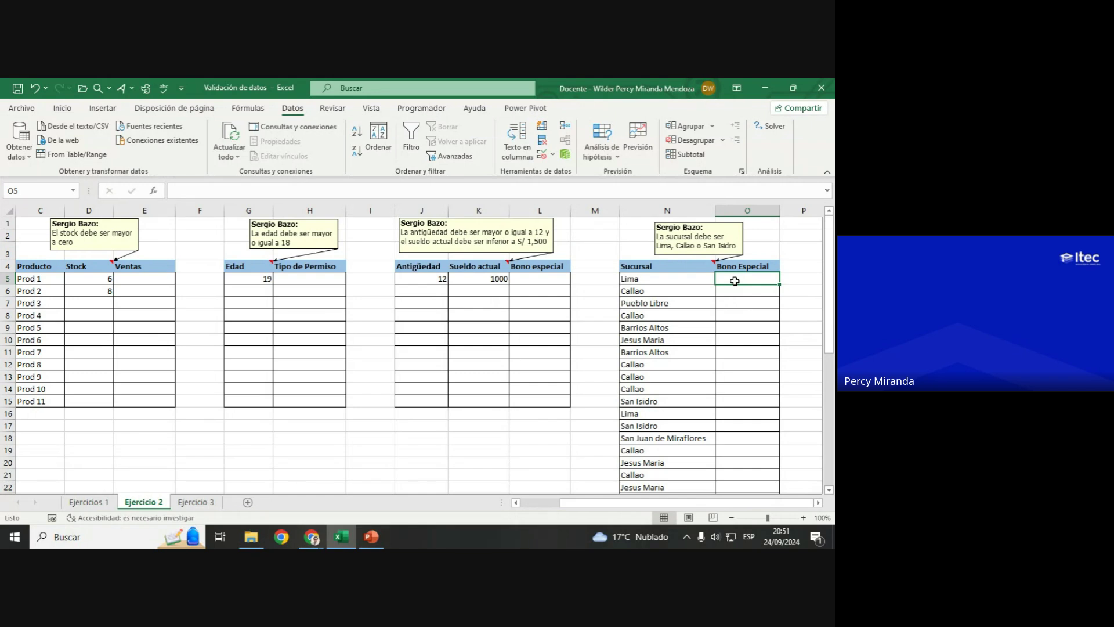
Step: Select the Sucursal cells N5:N24 and set their validation to a custom rule, formula still empty
mouse_move(666, 279)
left_mouse_down()
mouse_move(657, 523)
mouse_move(662, 465)
left_mouse_up()
left_click_drag(830, 418, 830, 240)
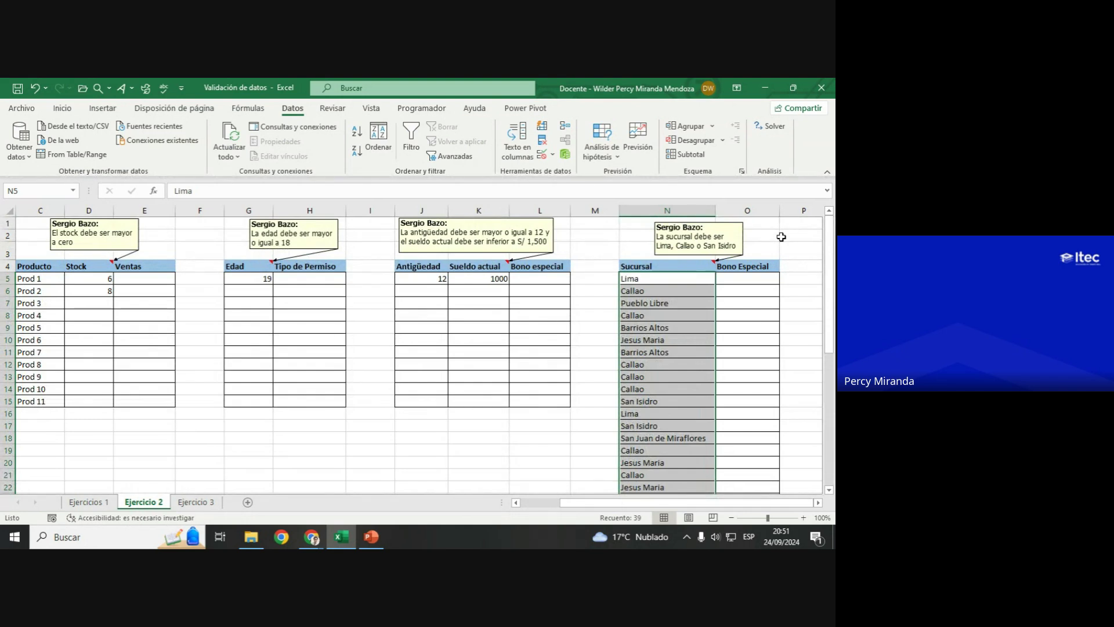
left_click(541, 161)
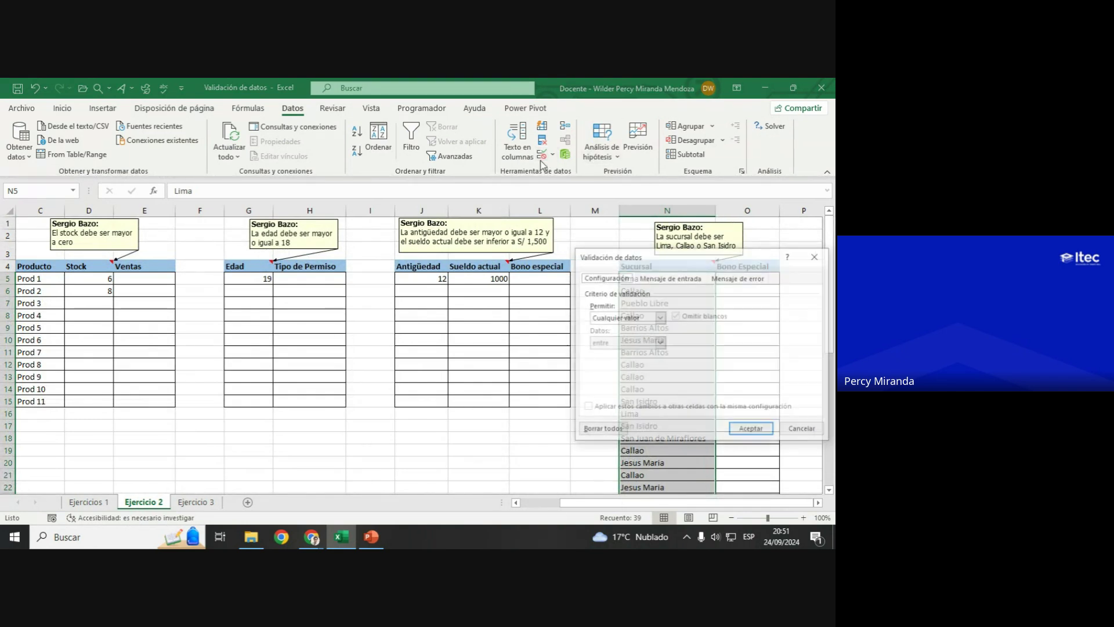
left_click_drag(677, 257, 392, 222)
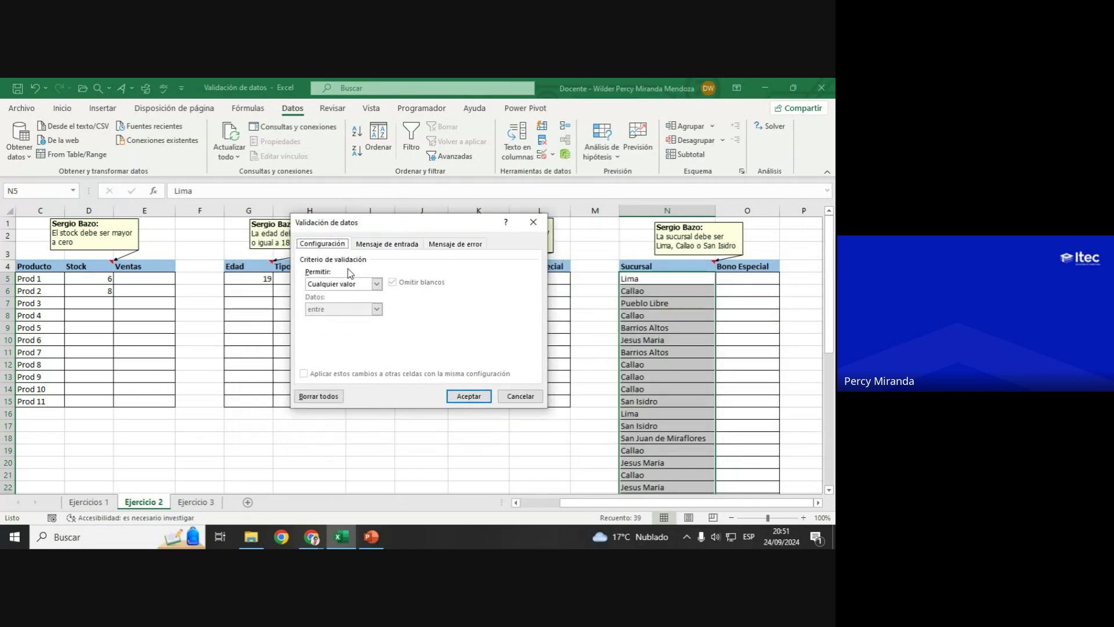
left_click(349, 284)
left_click(339, 351)
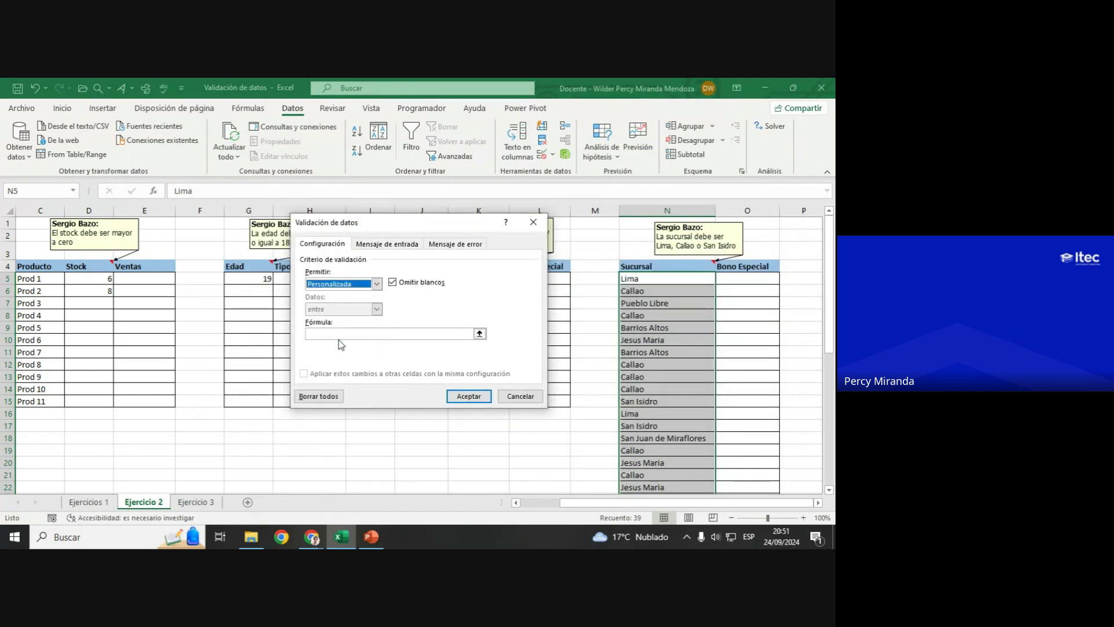
left_click(338, 335)
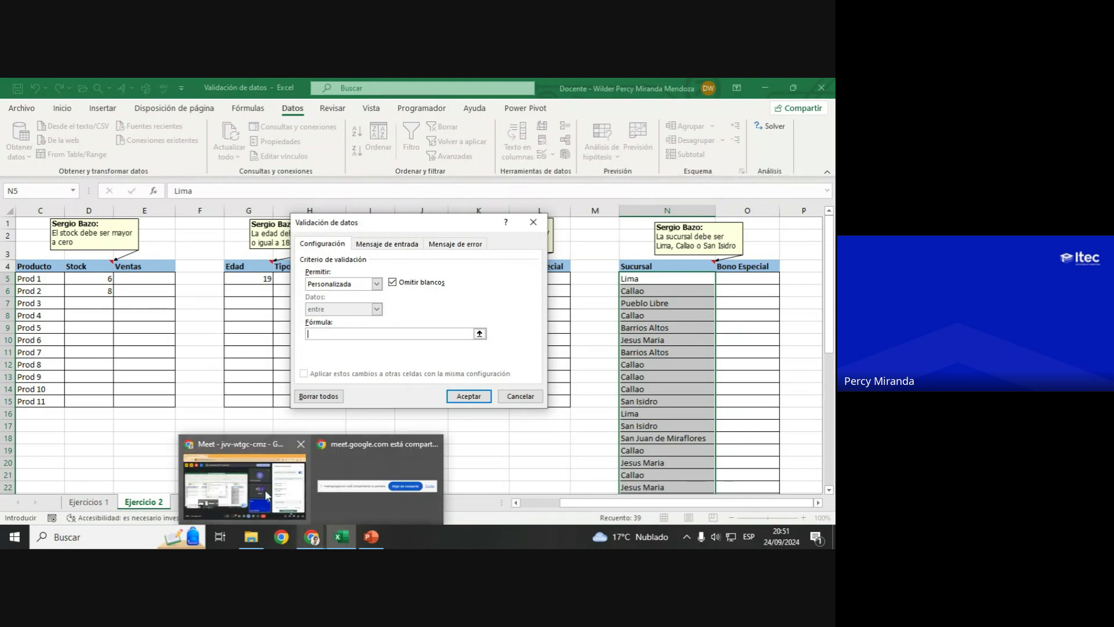
left_click(265, 490)
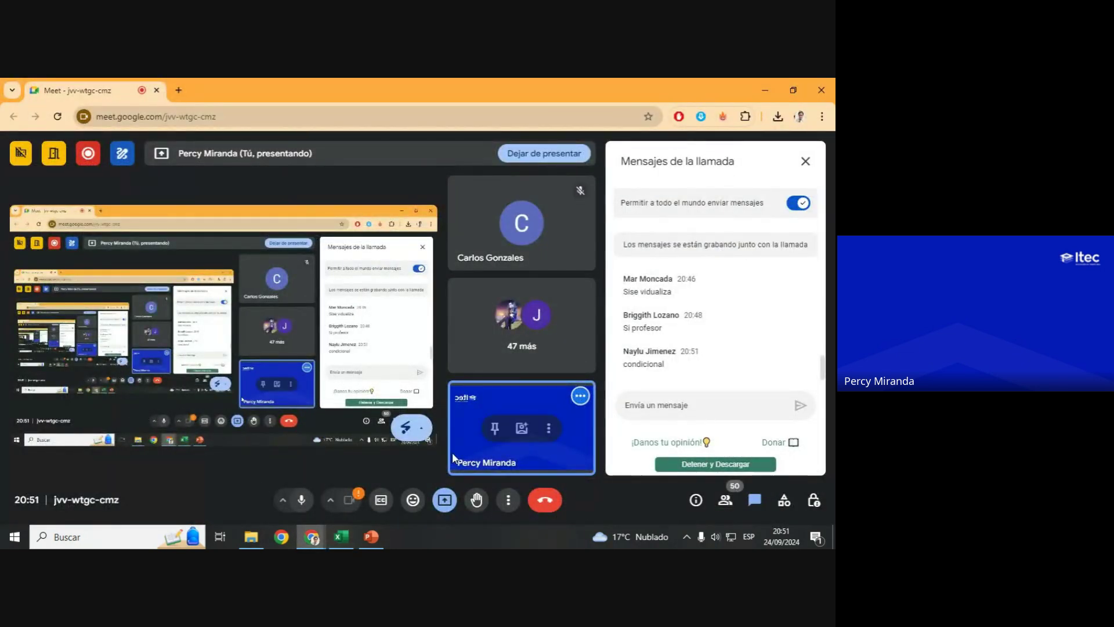
mouse_move(341, 536)
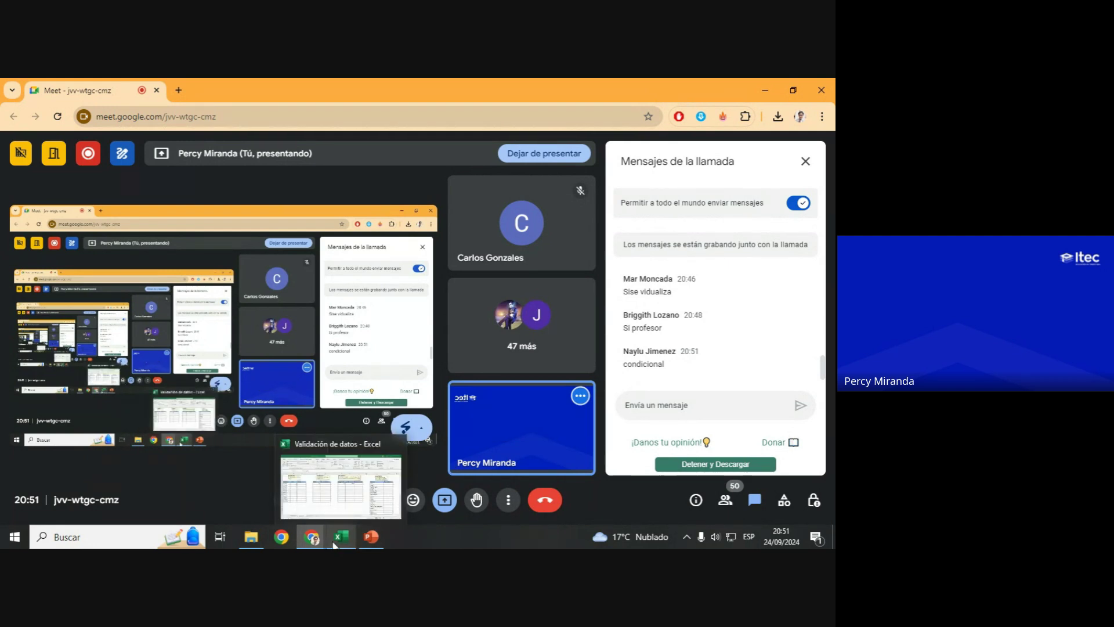
left_click(334, 544)
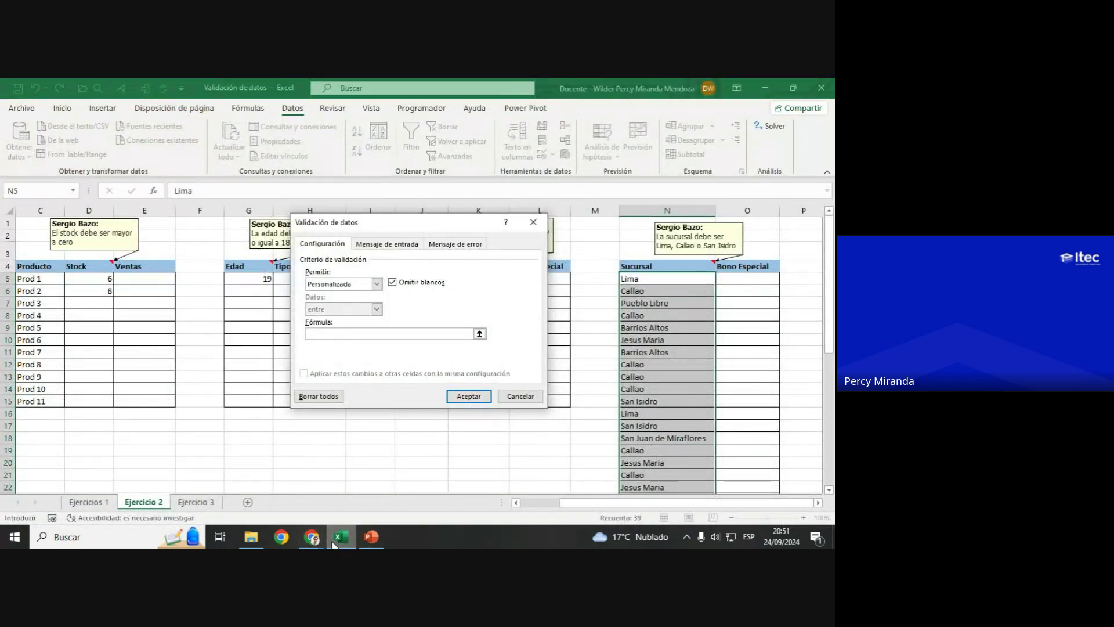
left_click(278, 480)
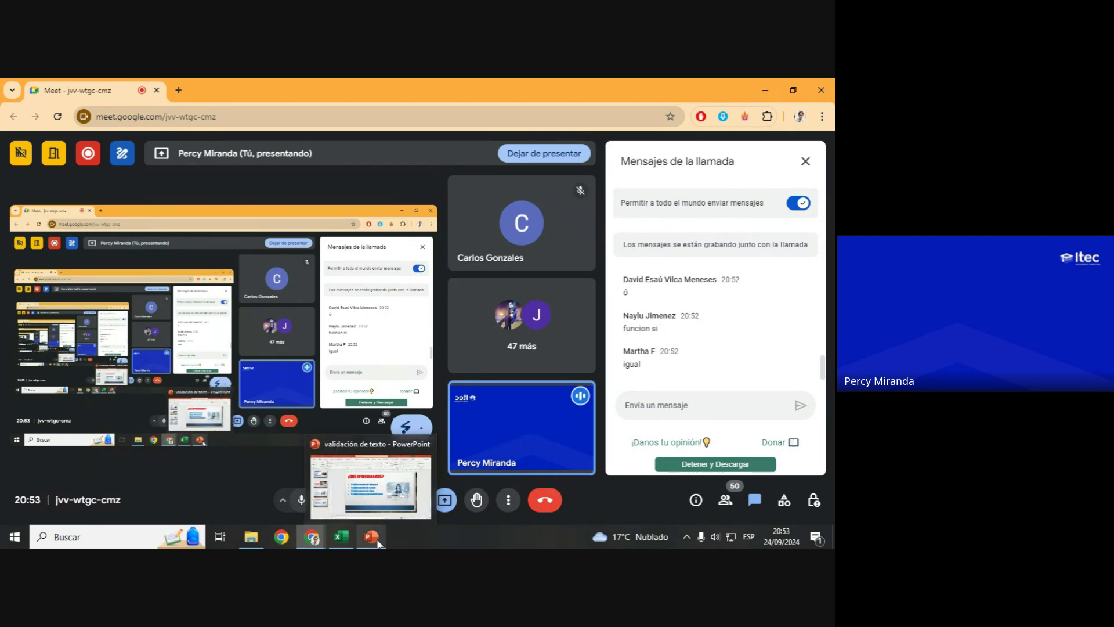
mouse_move(340, 536)
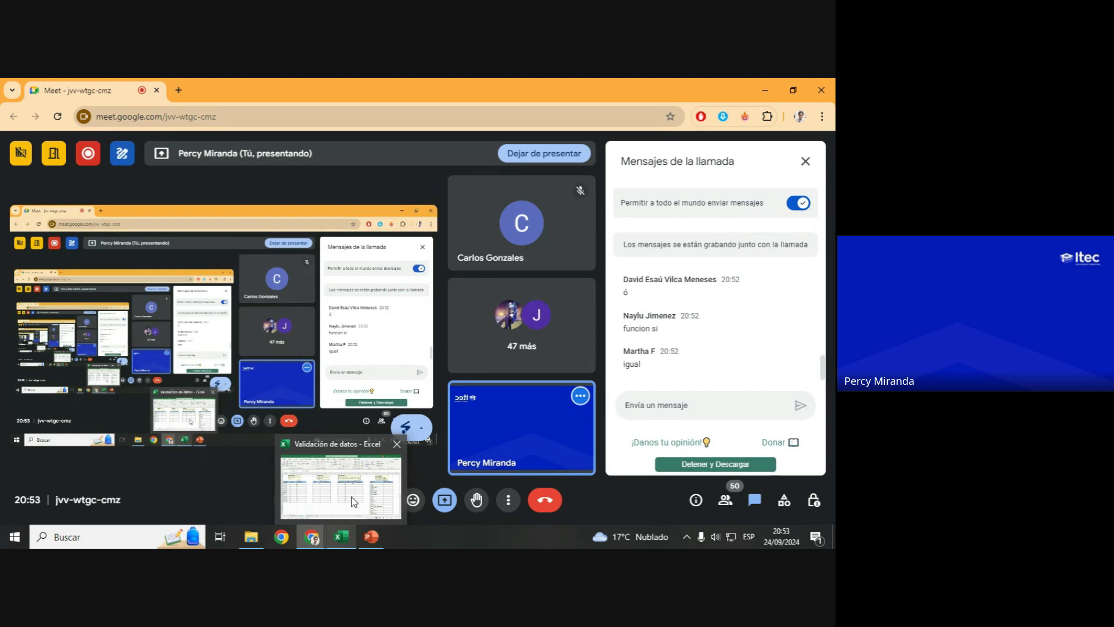
left_click(341, 488)
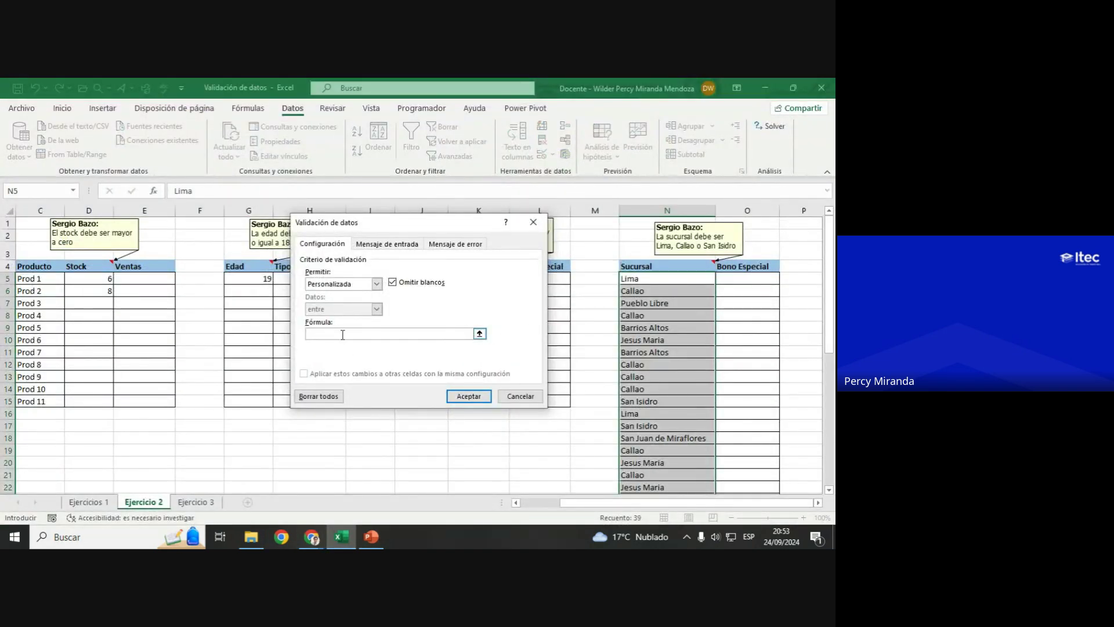
Step: Type a first draft of the OR formula listing Lima, Callao and San Isidro
left_click_drag(437, 231, 491, 287)
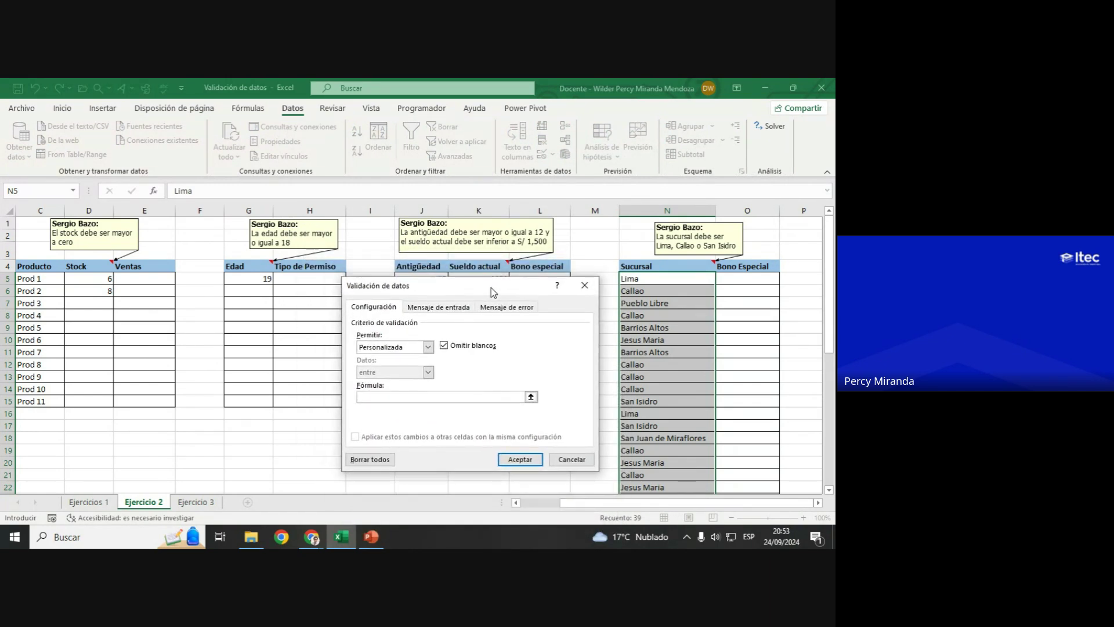
type("=")
type("o")
left_click_drag(453, 287, 416, 279)
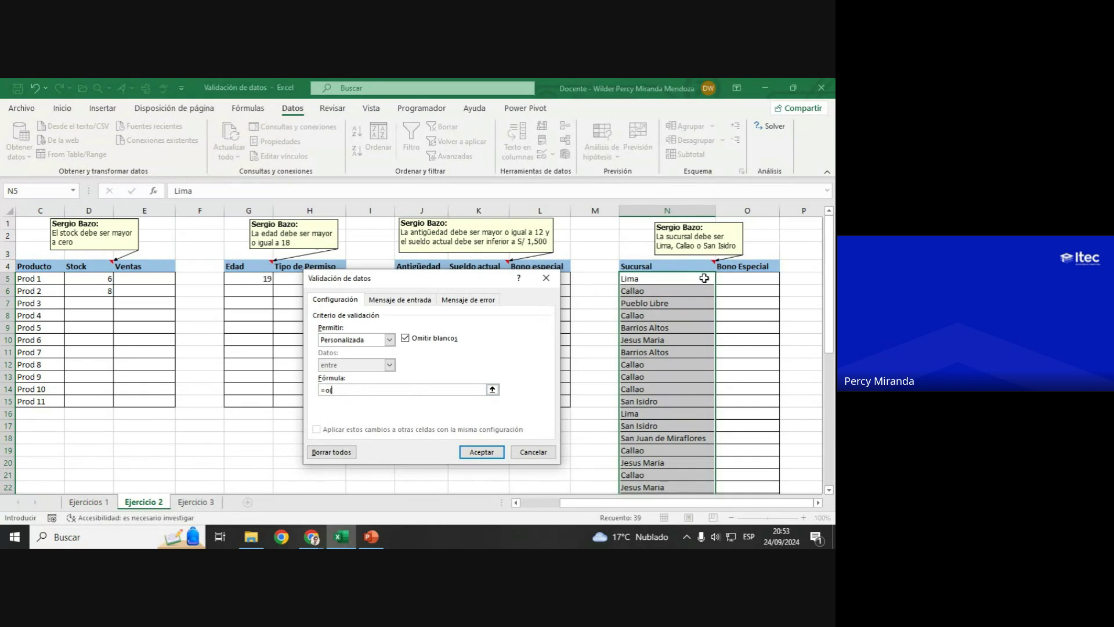
type("Lima; ")
type("Callao")
type(";")
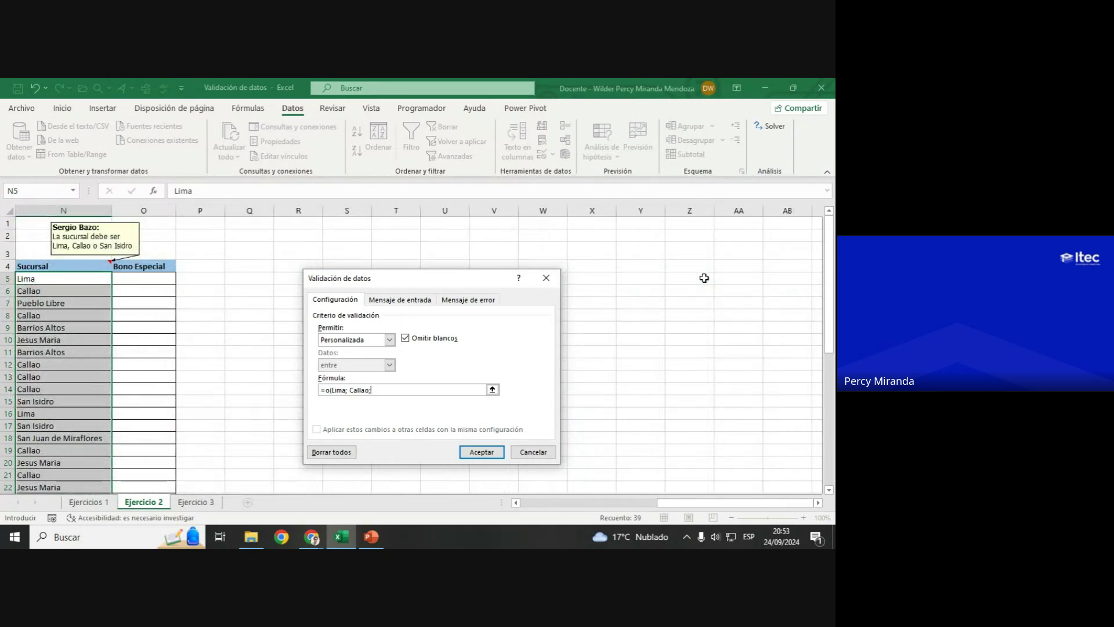
left_click_drag(725, 502, 580, 503)
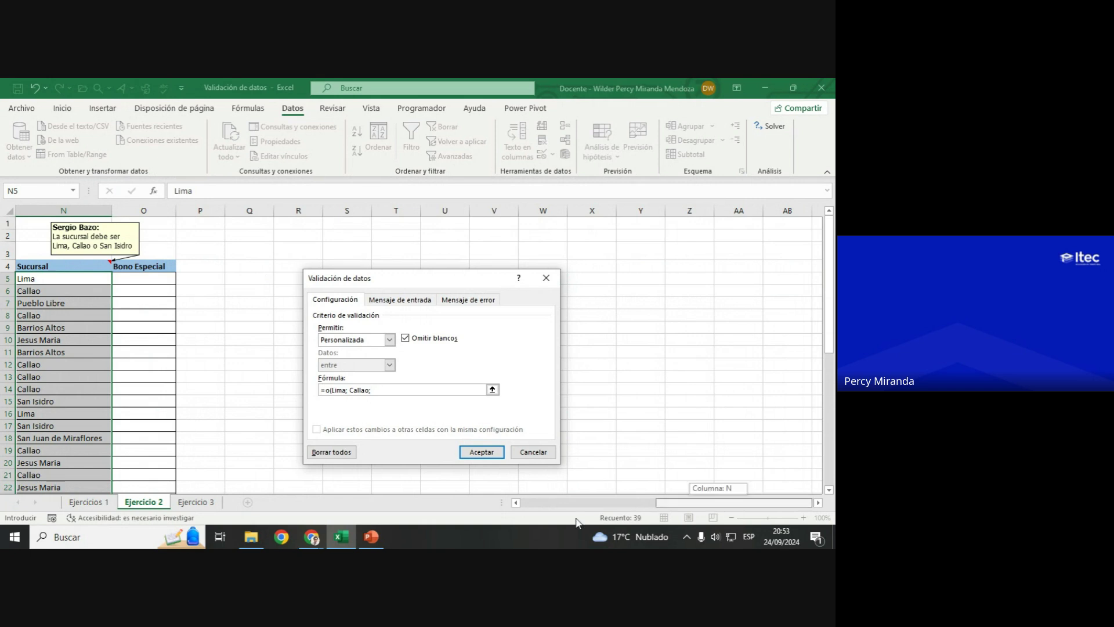
type(" S")
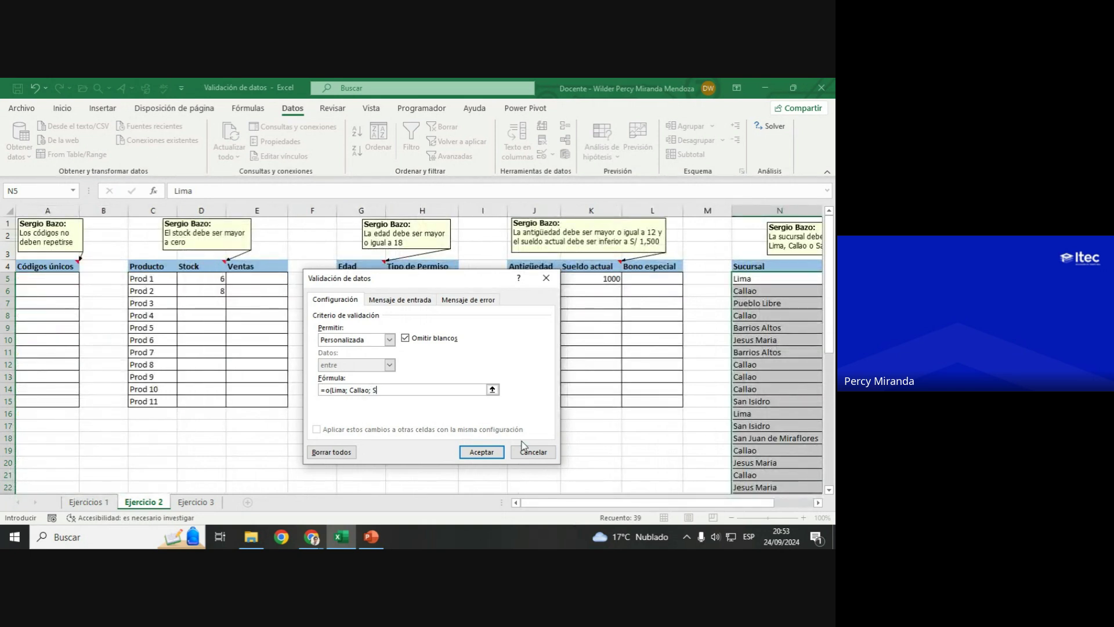
type("an Isidro")
type(")")
left_click_drag(660, 502, 699, 502)
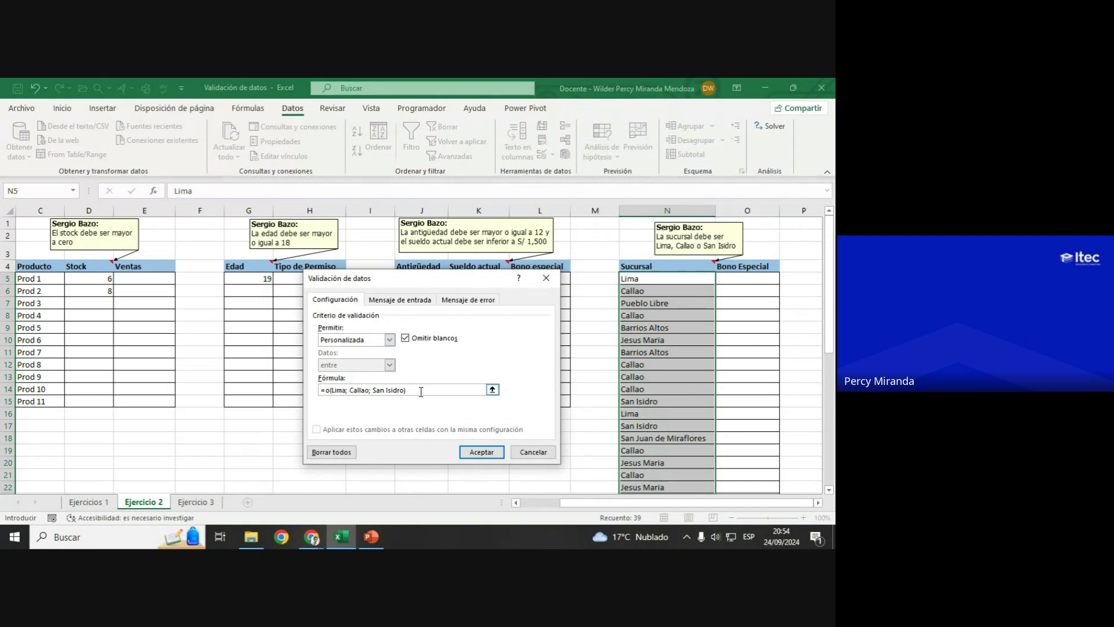
Step: Rewrite it as =O(N5="Lima";N5="Callao";N5="San Isidro") and apply the rule
left_click_drag(406, 390, 332, 391)
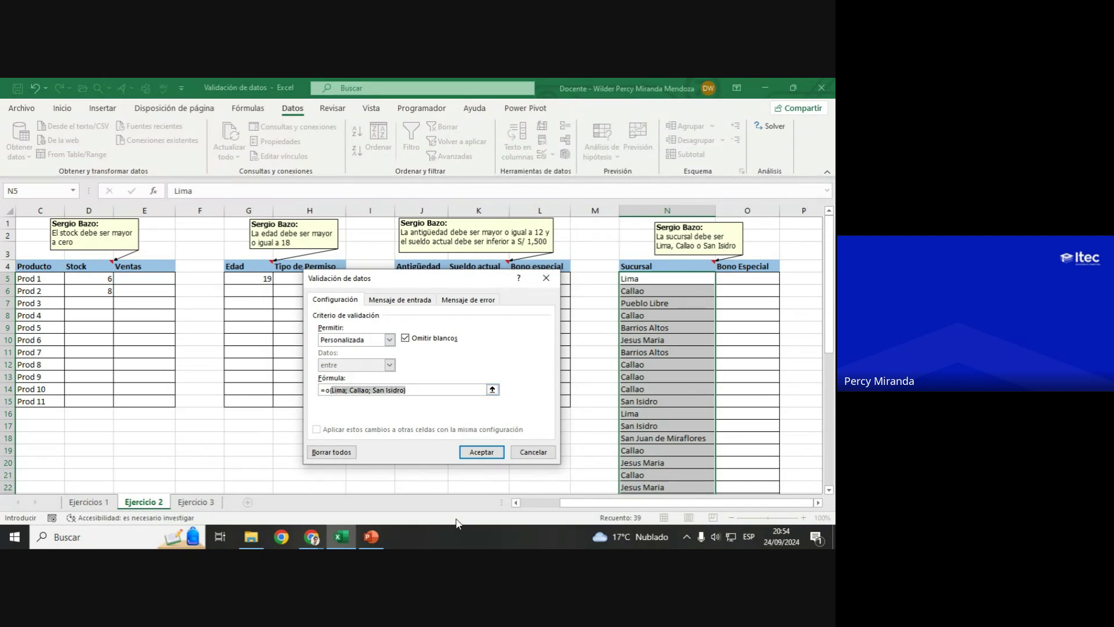
key("BackSpace")
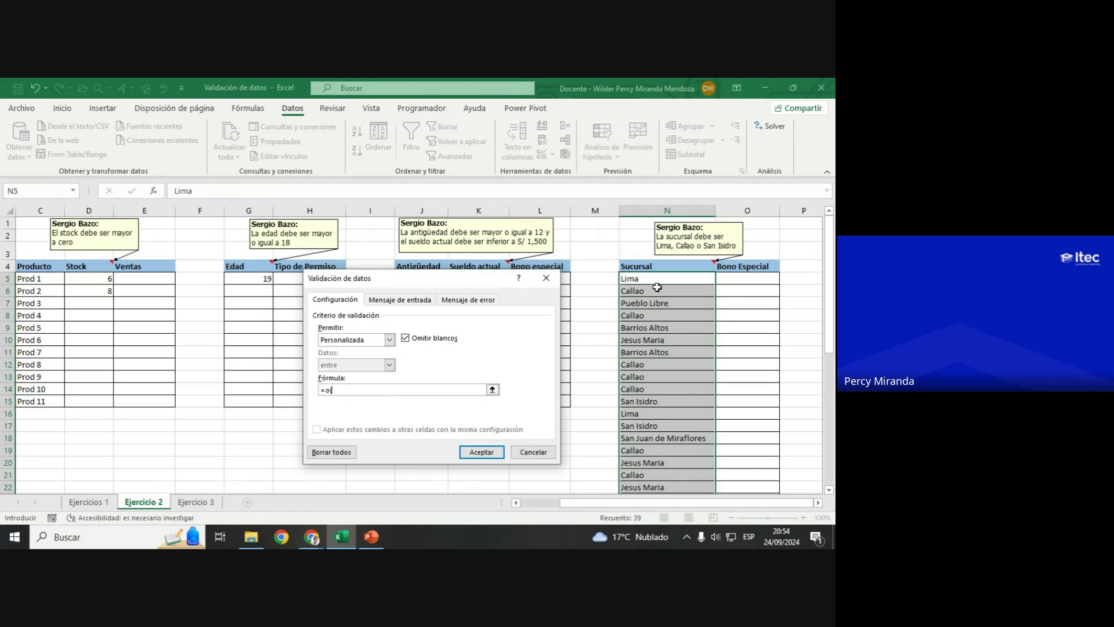
left_click(660, 278)
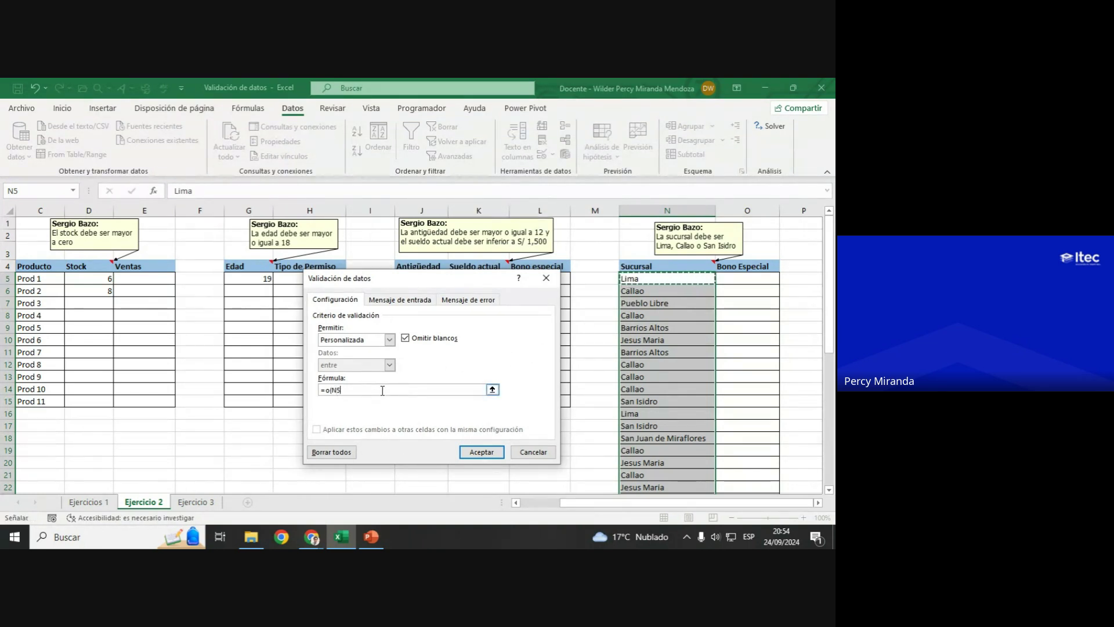
type("=")
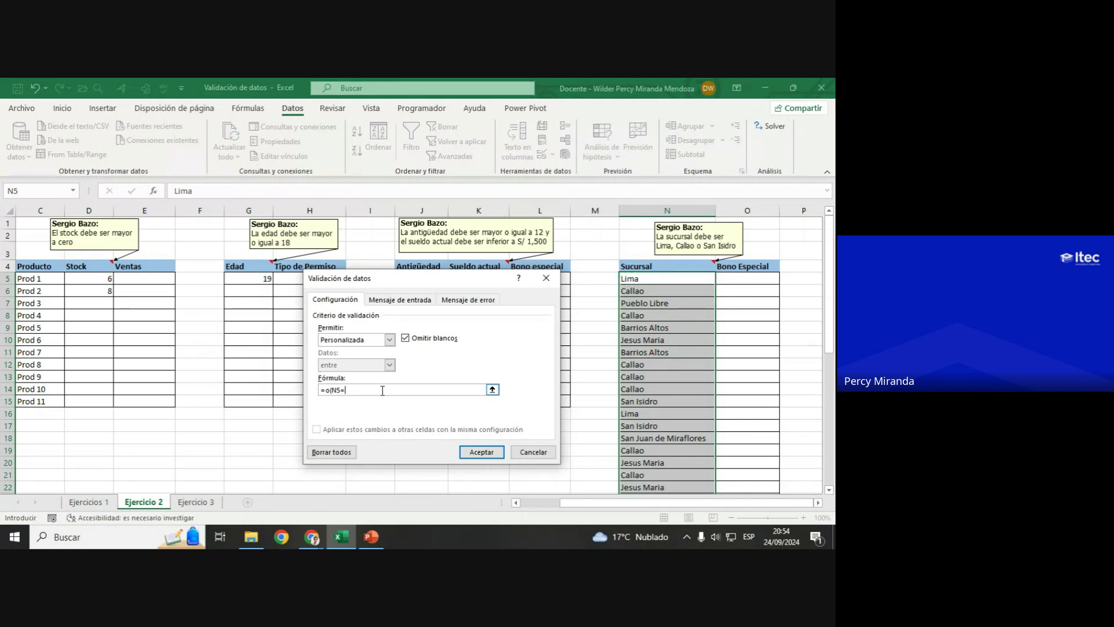
type("\"")
type("Lima\";")
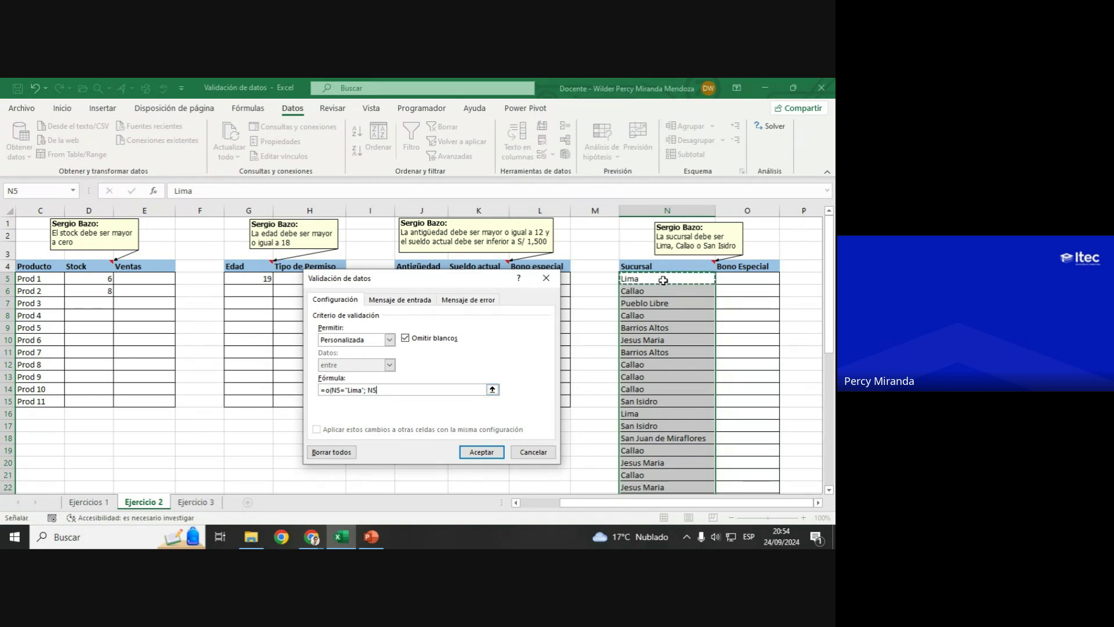
type(" N5=\"")
type("Cal")
type("lao\";")
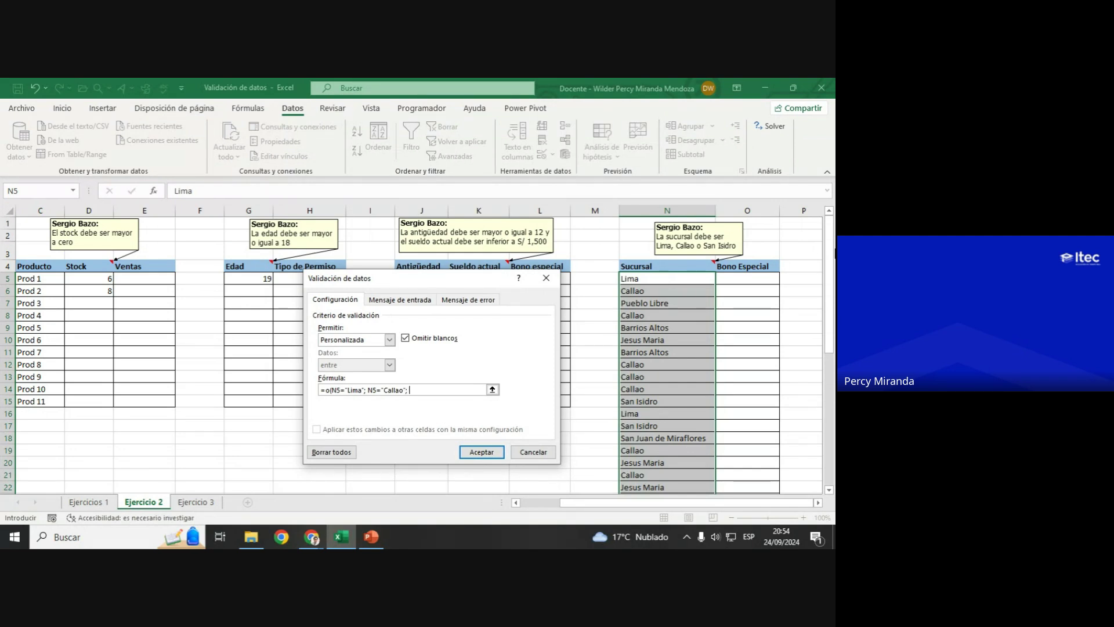
left_click(648, 280)
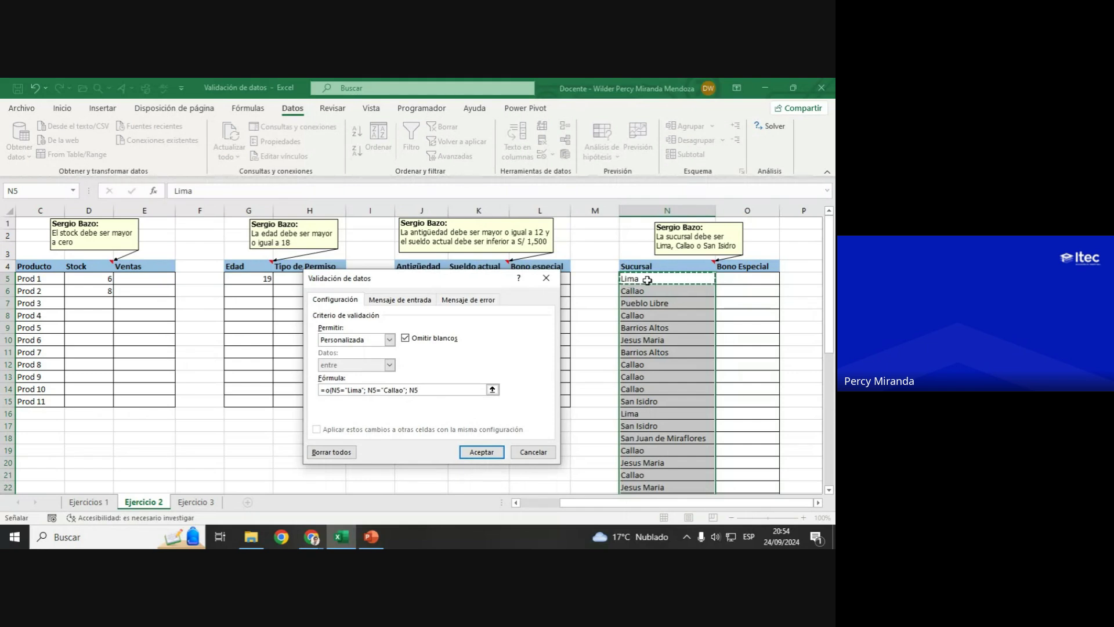
type("=\"San I")
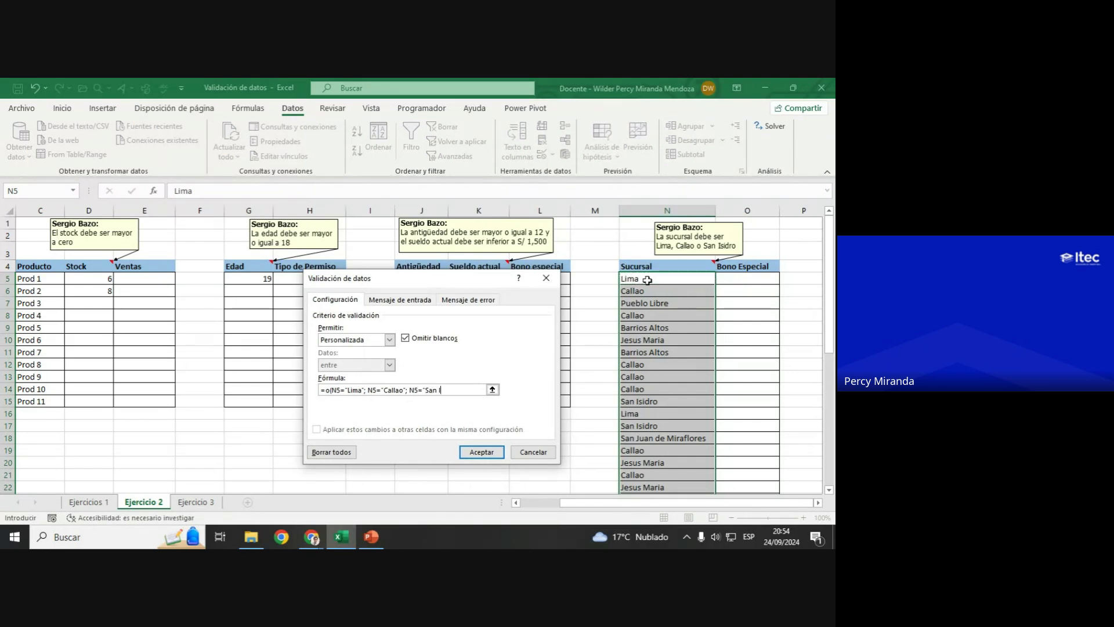
type("sidro\")")
left_click_drag(436, 279, 423, 279)
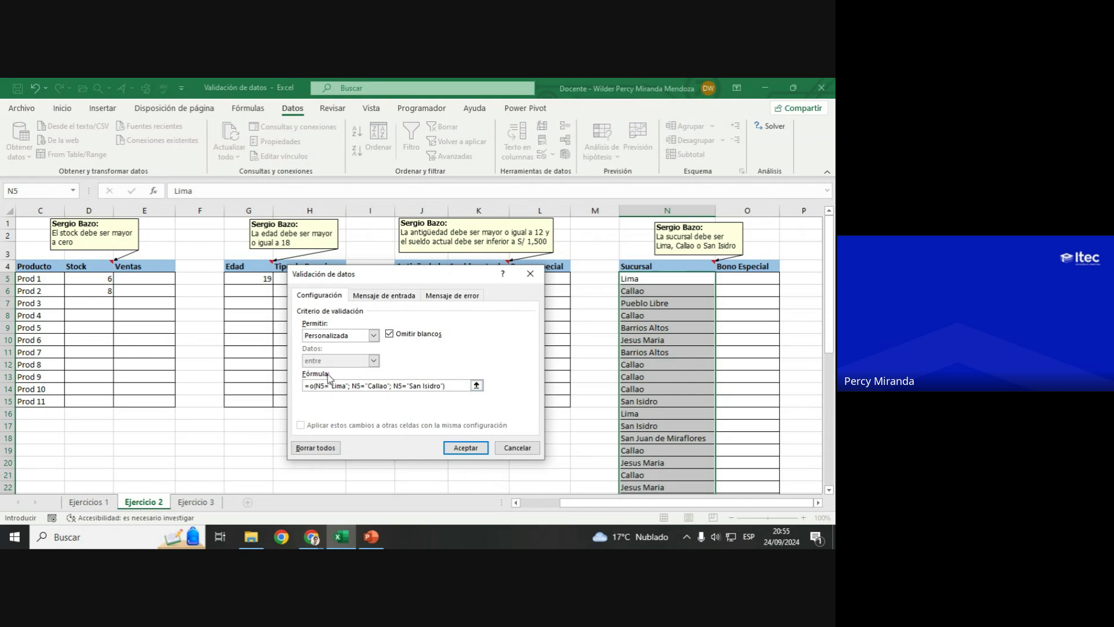
left_click(464, 449)
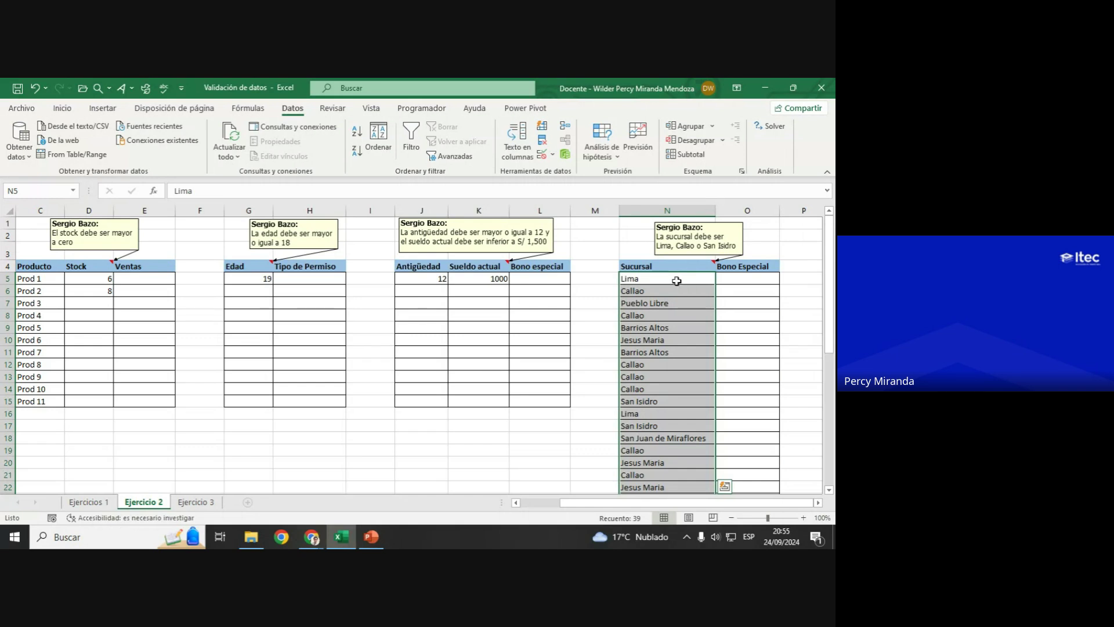
Step: Clear N5:N10, then confirm Trujillo is rejected in N5 and Lima is accepted
left_click_drag(676, 280, 671, 337)
key("Delete")
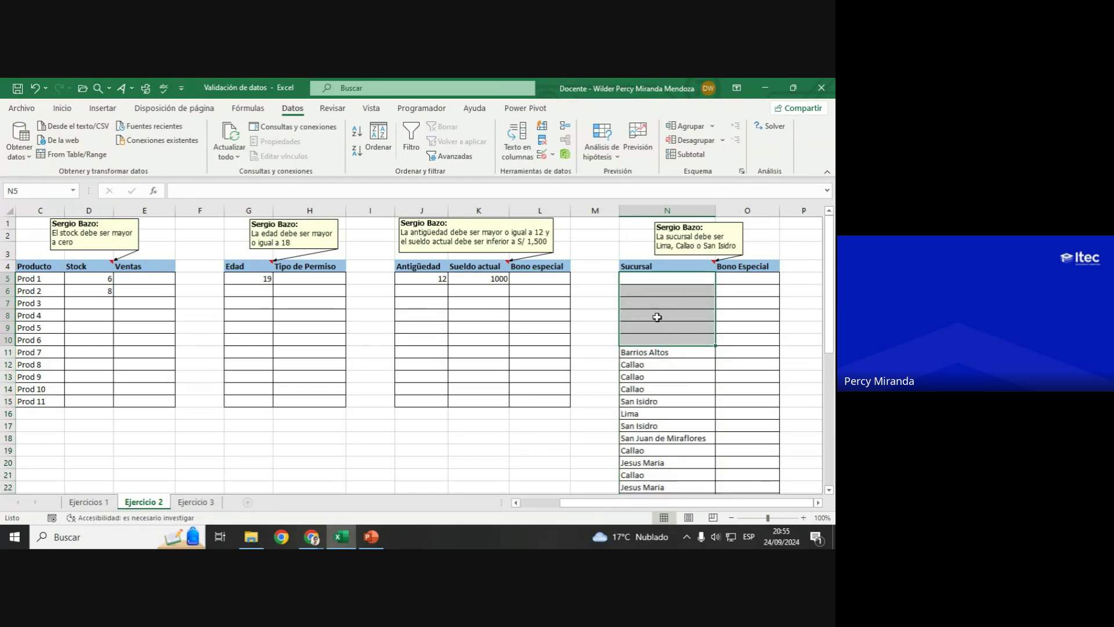
left_click(660, 281)
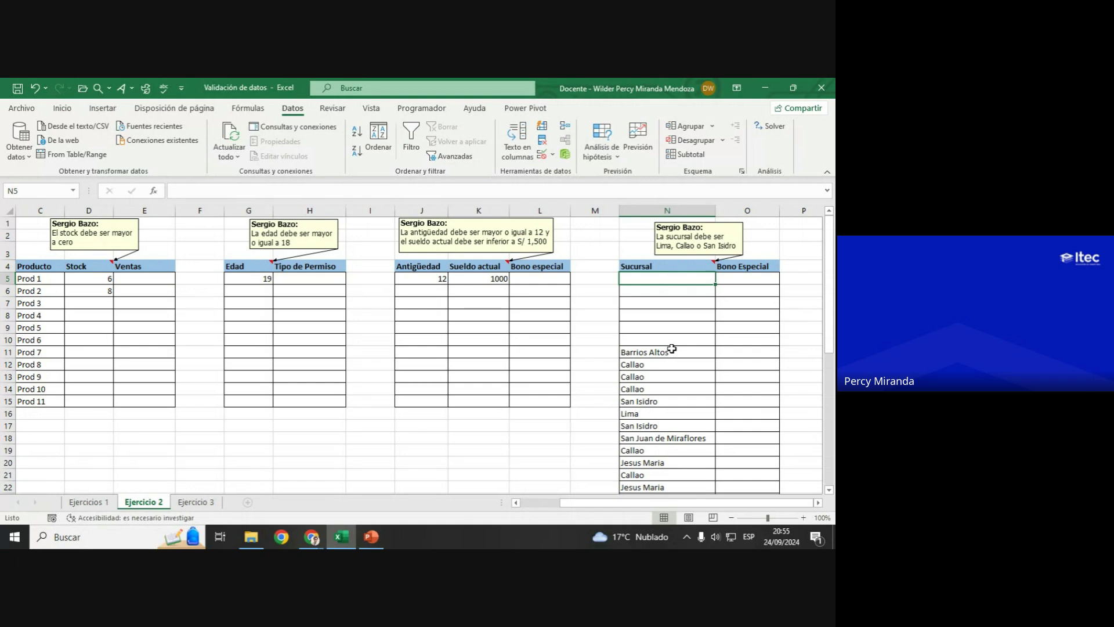
type("Tr")
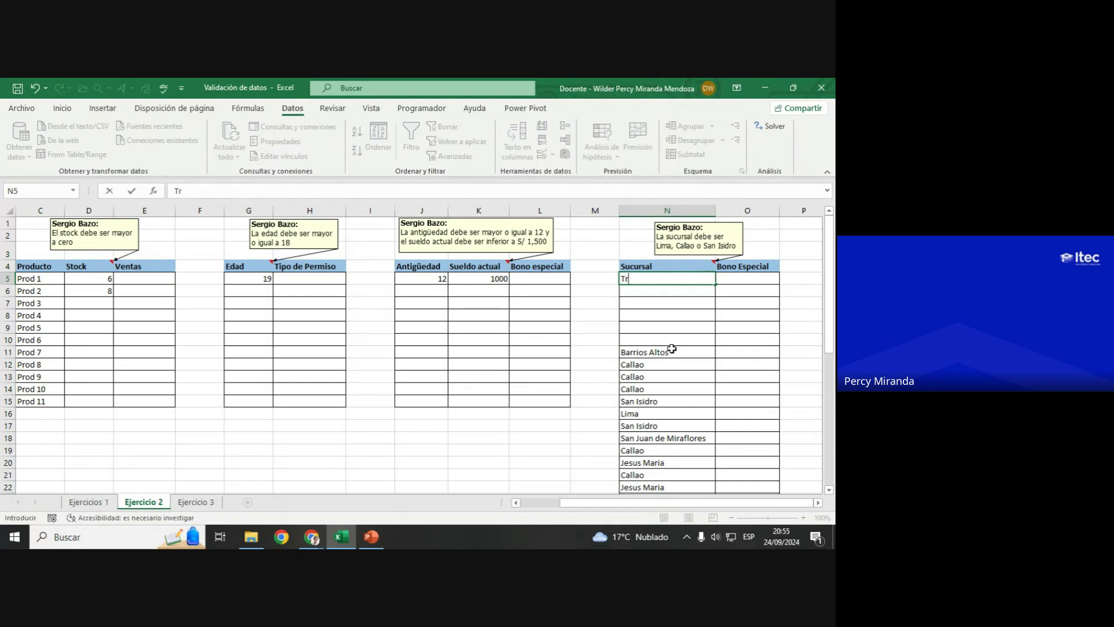
type("ujillo")
key("Return")
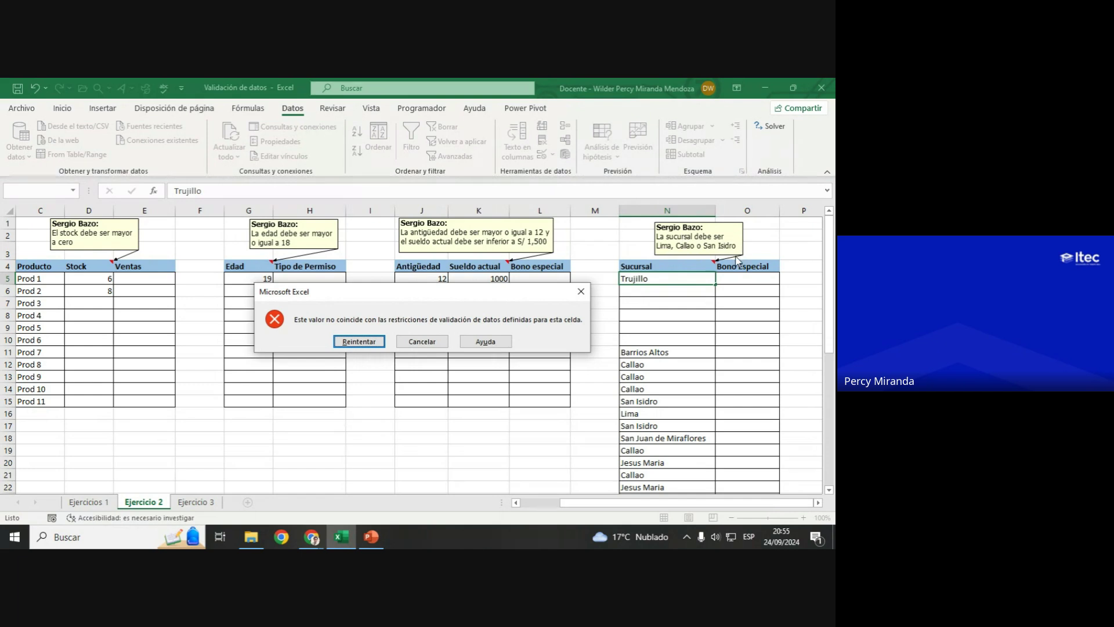
key("Return")
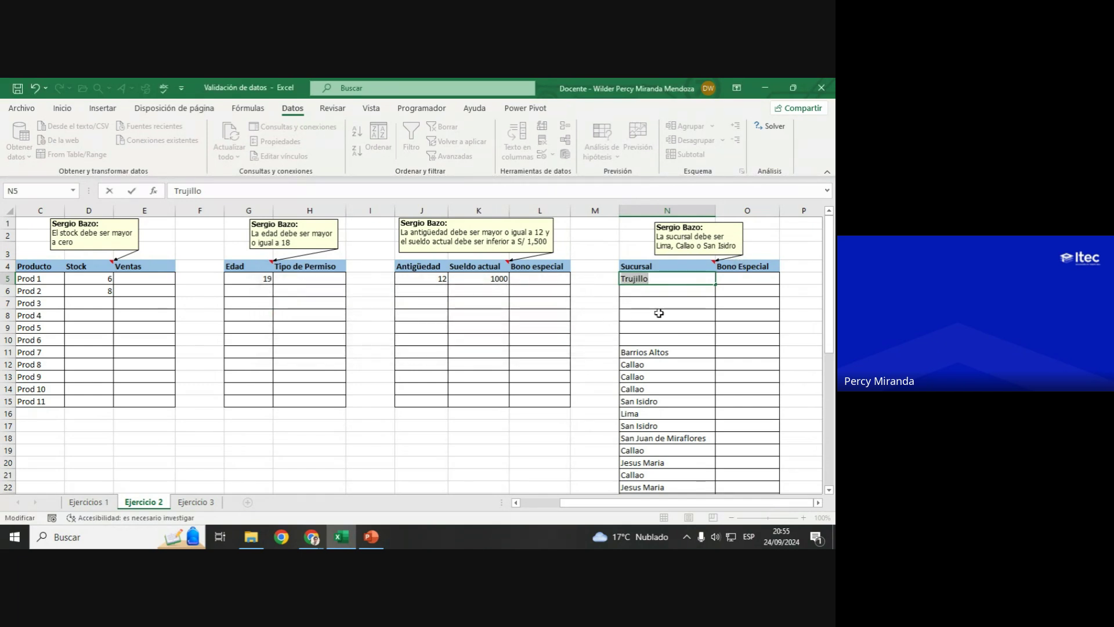
type("Lima")
key("Return")
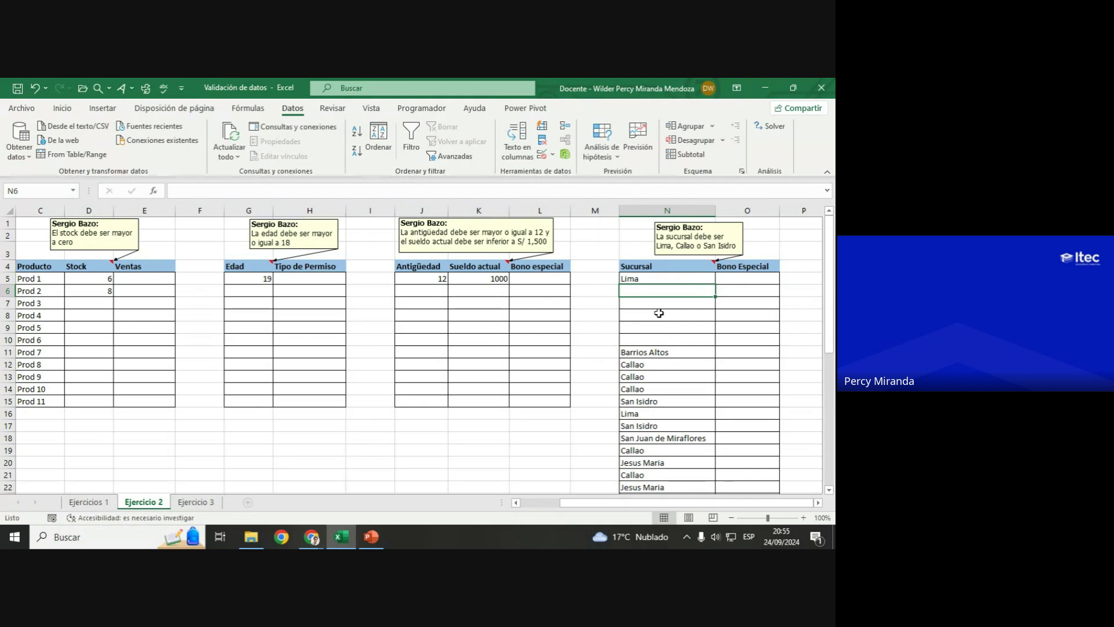
left_click(661, 280)
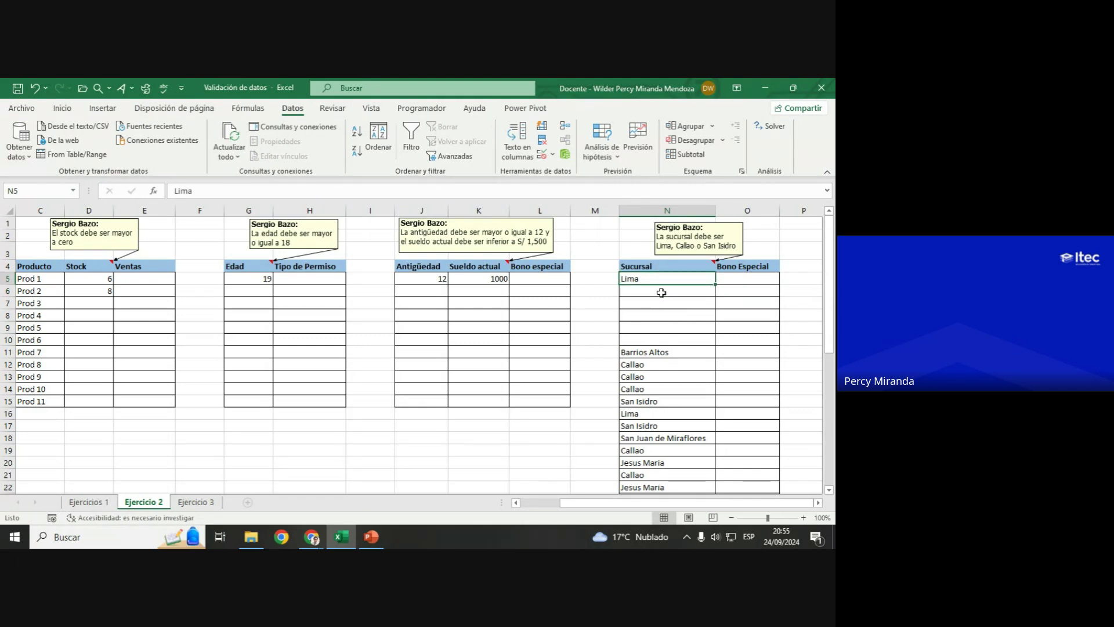
Step: In N7, confirm Casuarinas is rejected and Callao is accepted
left_click(651, 290)
left_click(654, 302)
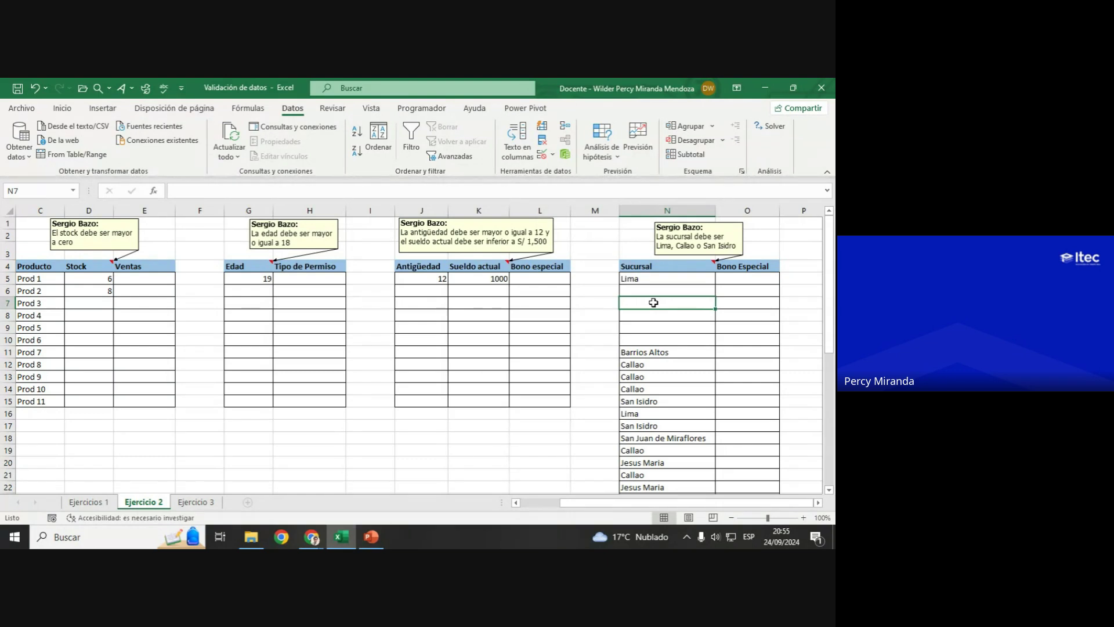
type("C")
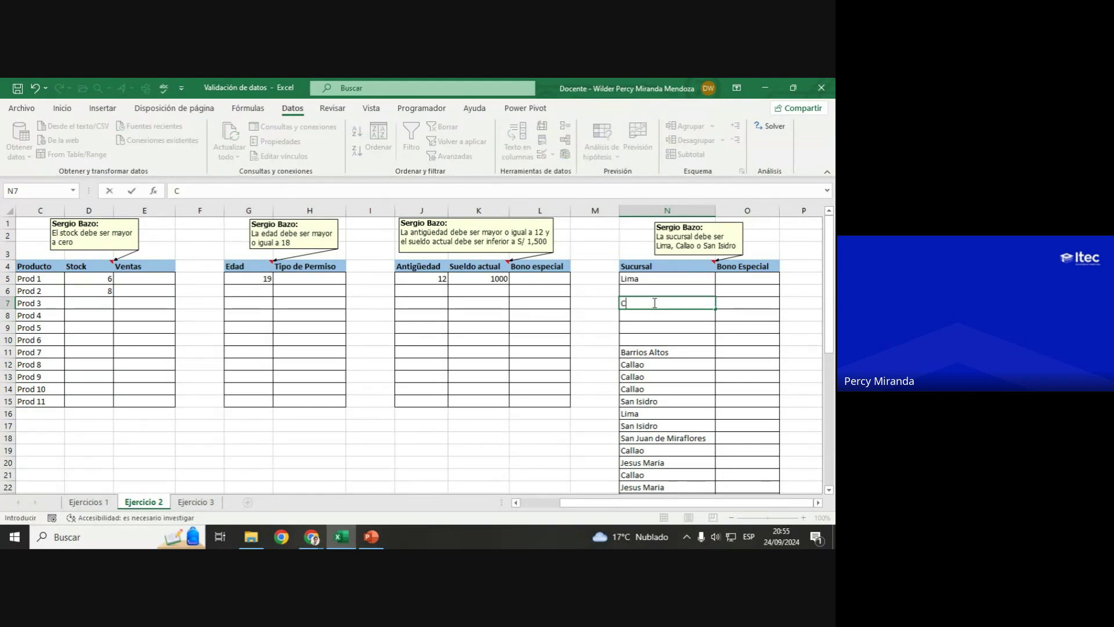
type("asuarinas")
key("Return")
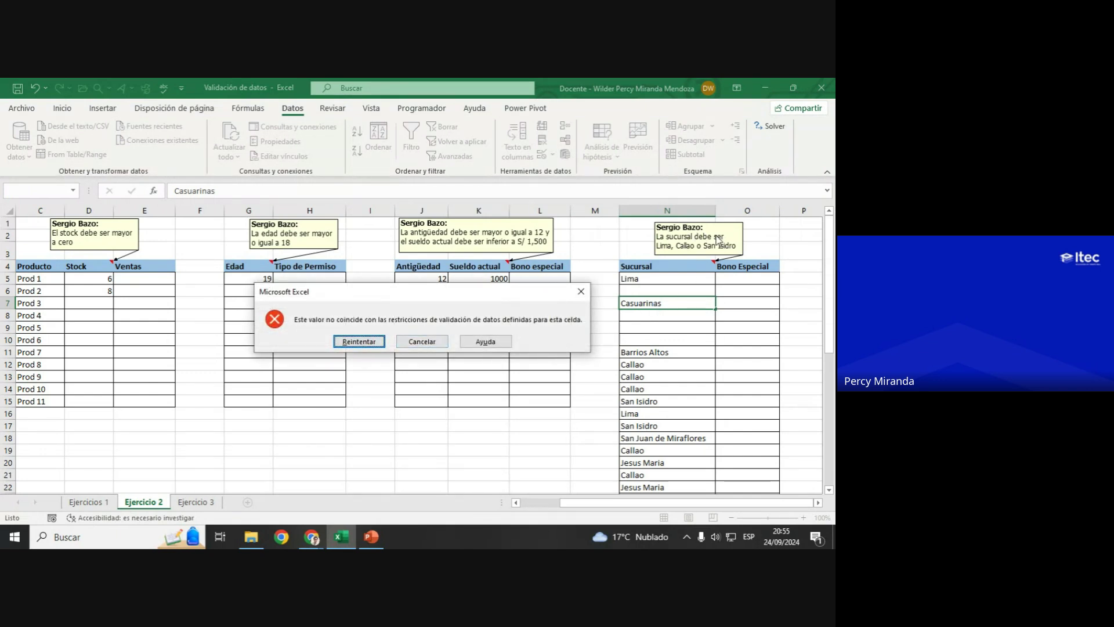
left_click(360, 342)
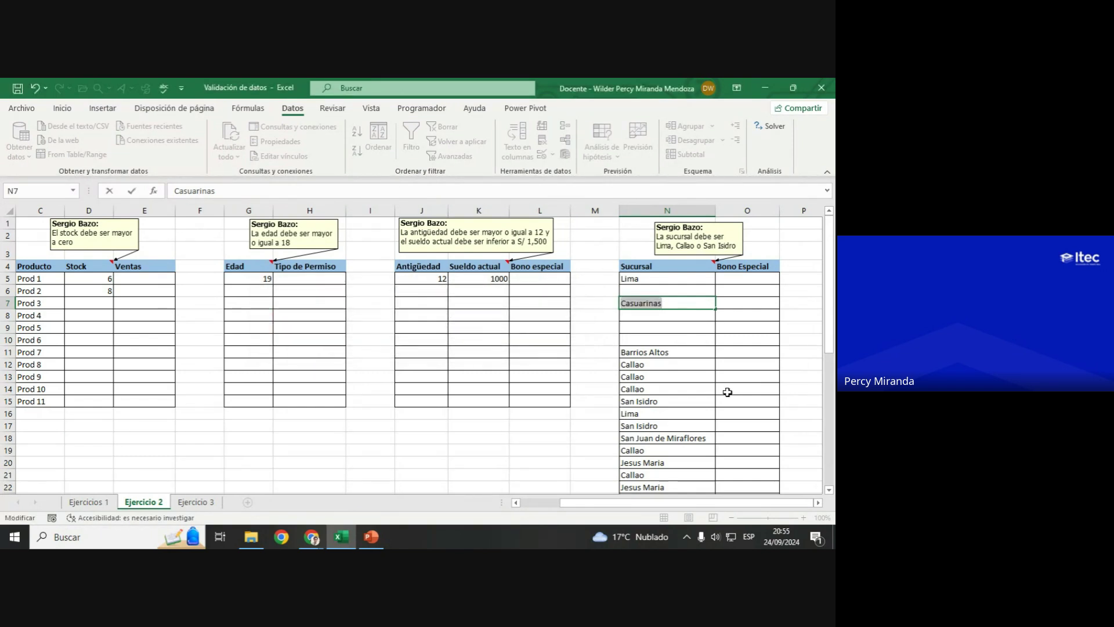
type("Callao")
key("Return")
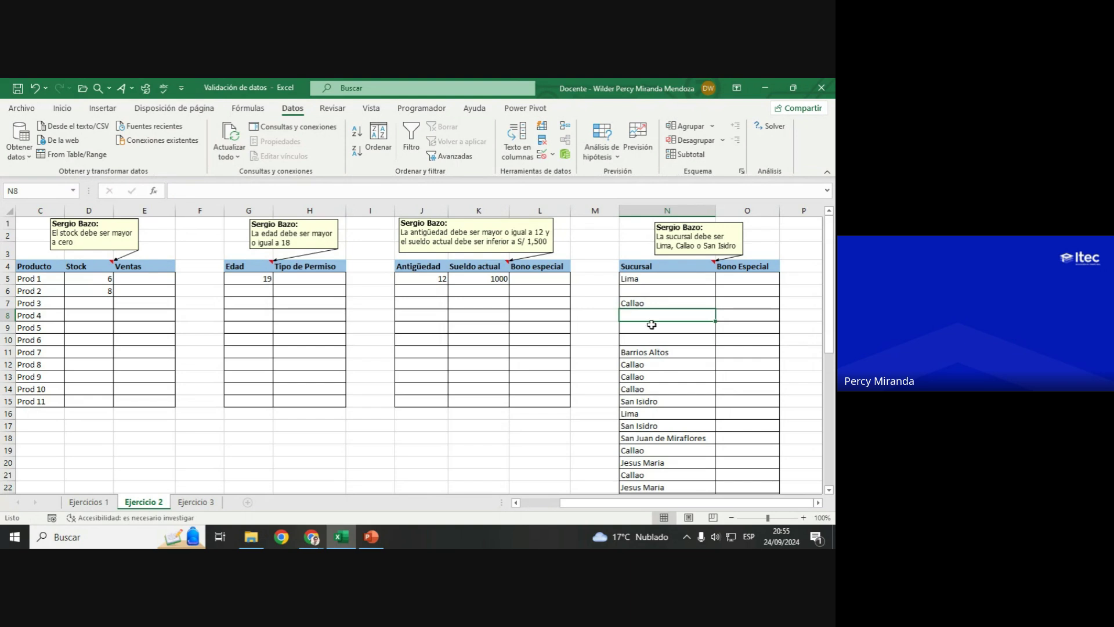
left_click(652, 303)
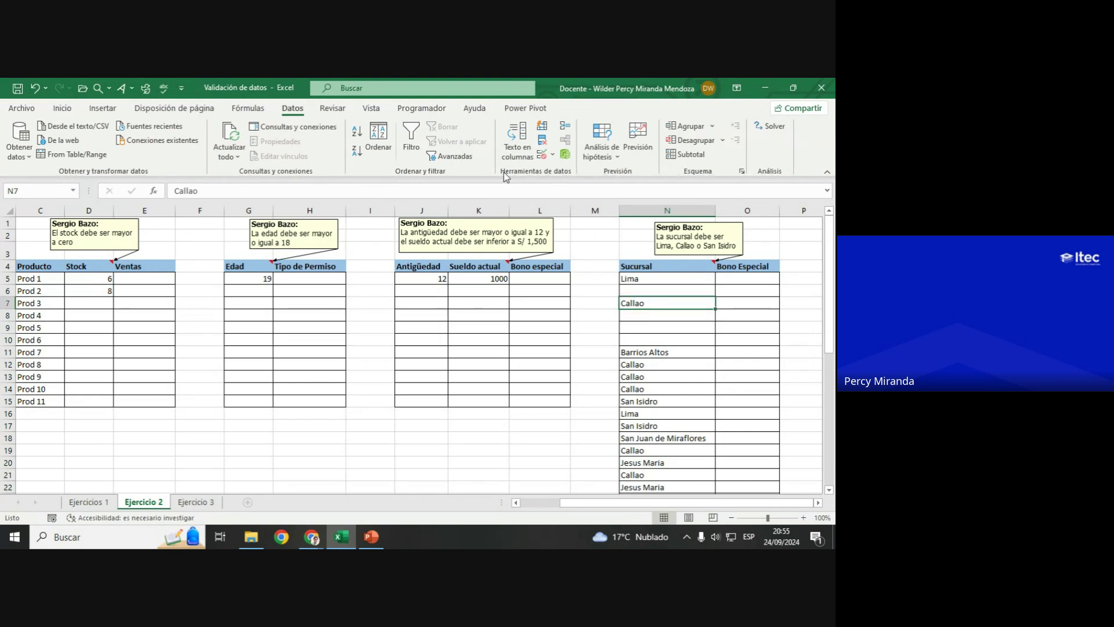
left_click(542, 155)
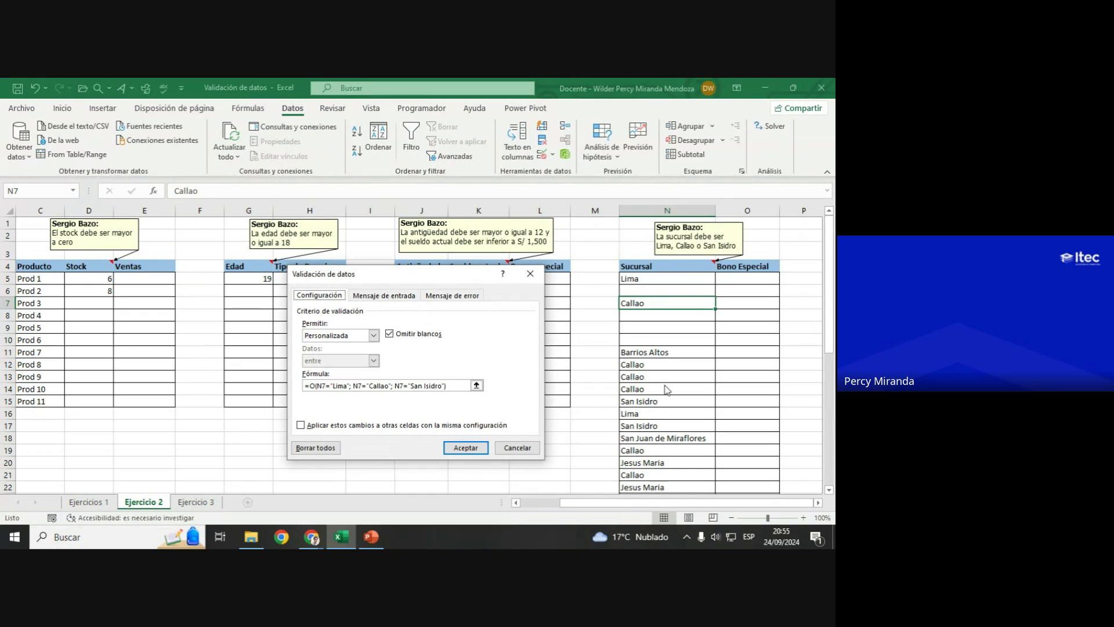
Step: Review N7's Personalizada rule =O(N7='Lima'; N7='Callao'; N7='San Isidro') and close it unchanged
left_click(362, 339)
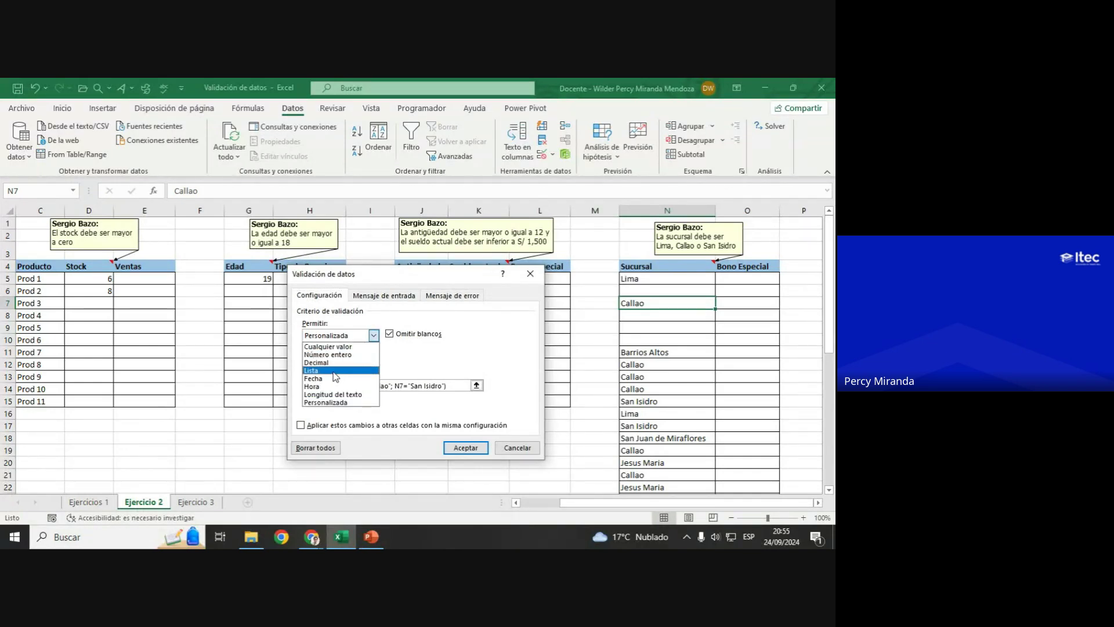
left_click(333, 337)
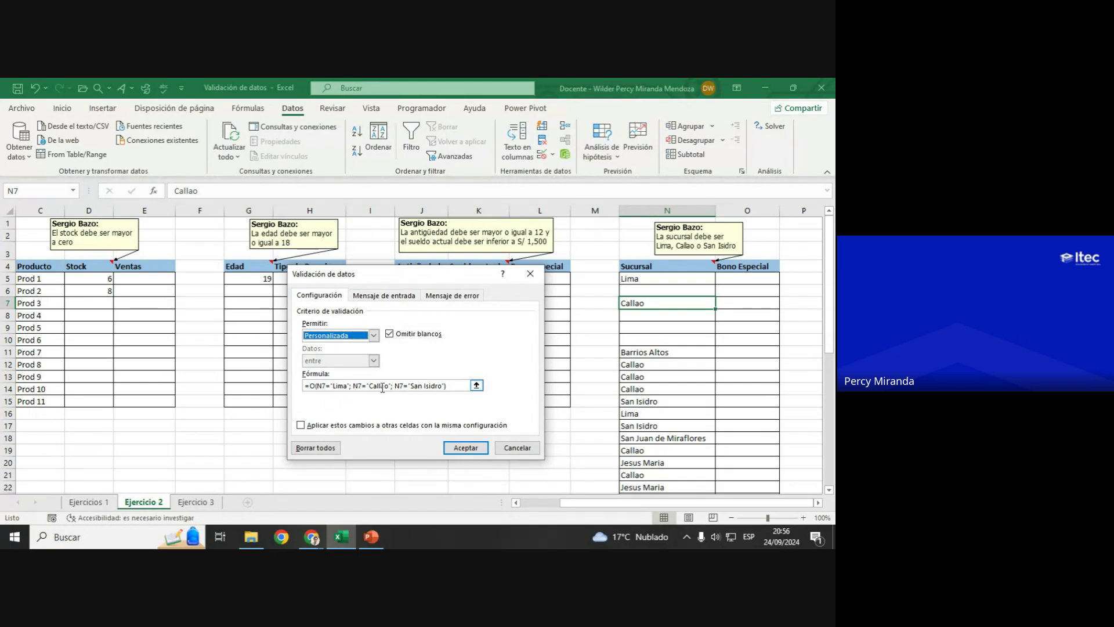
left_click(449, 386)
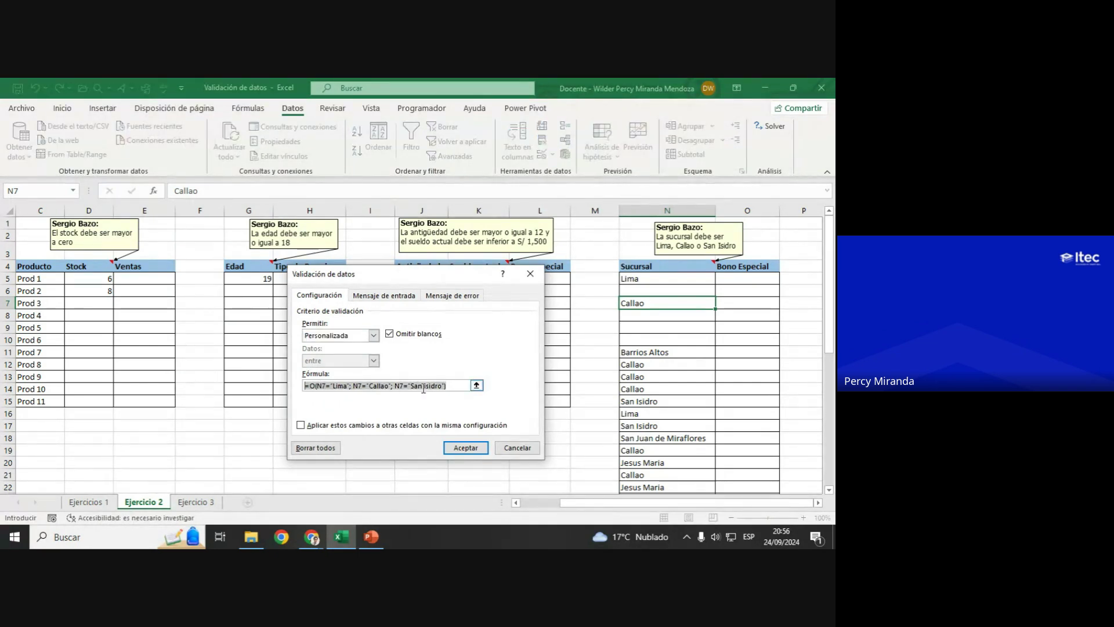
left_click(460, 386)
left_click(458, 447)
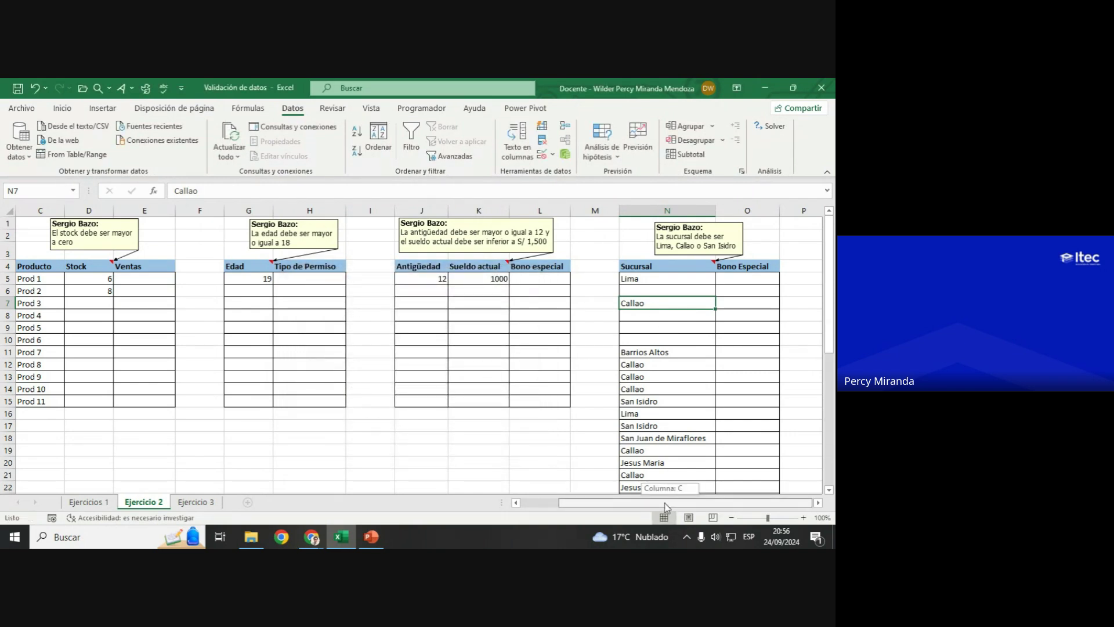
Step: Scroll back to column A, zoom in, and select cell A5 under Códigos únicos
left_click_drag(673, 503, 634, 504)
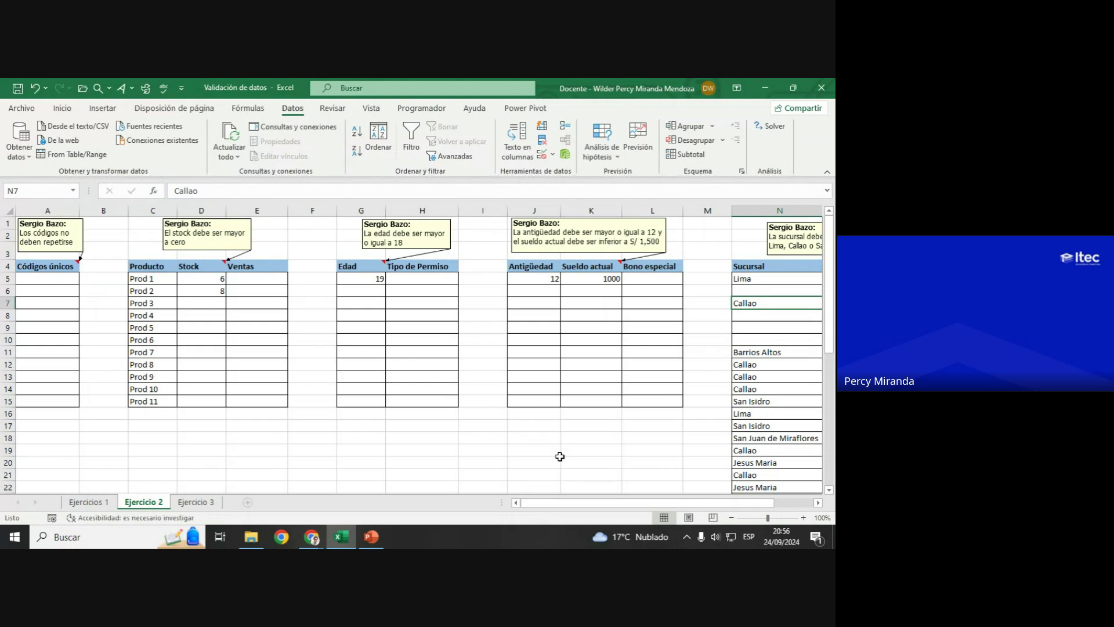
double_click(804, 518)
double_click(804, 518)
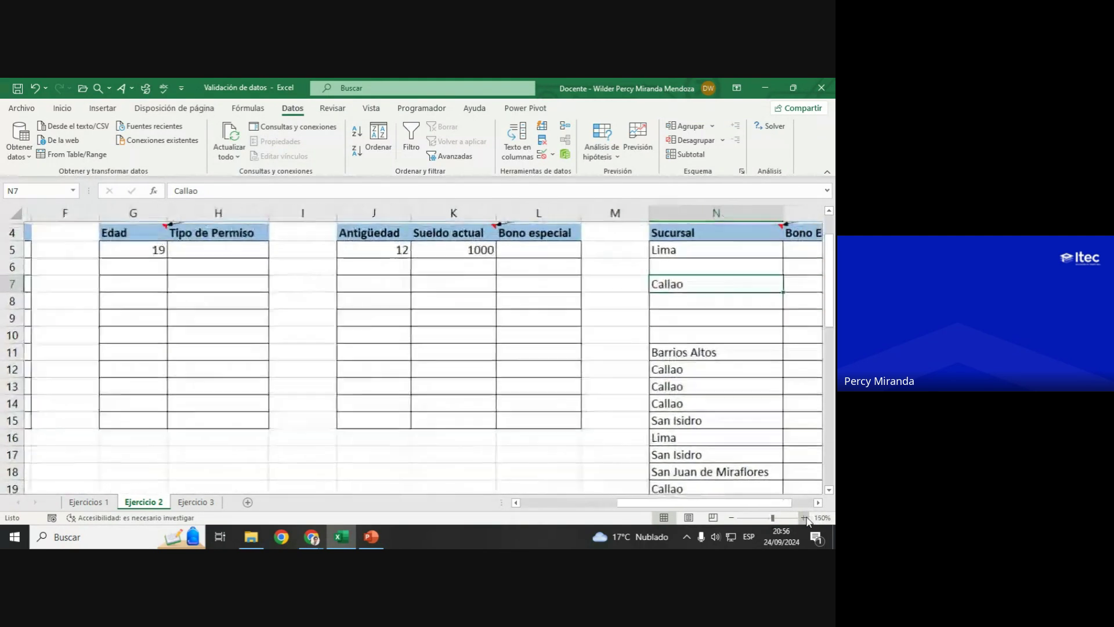
left_click(804, 517)
left_click_drag(667, 503, 502, 500)
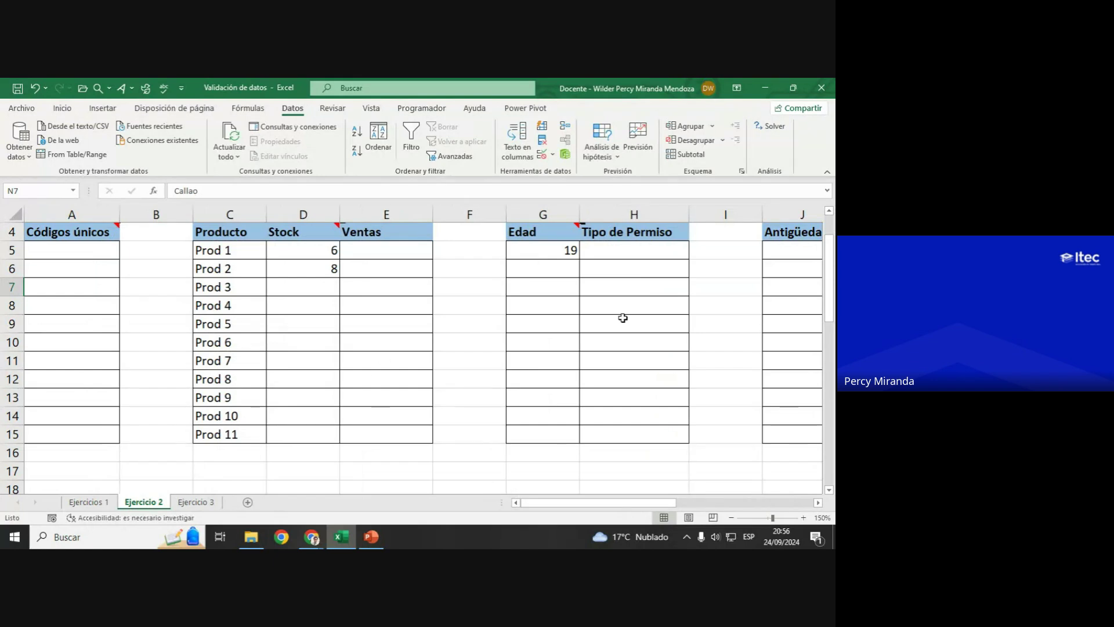
left_click_drag(830, 292, 832, 271)
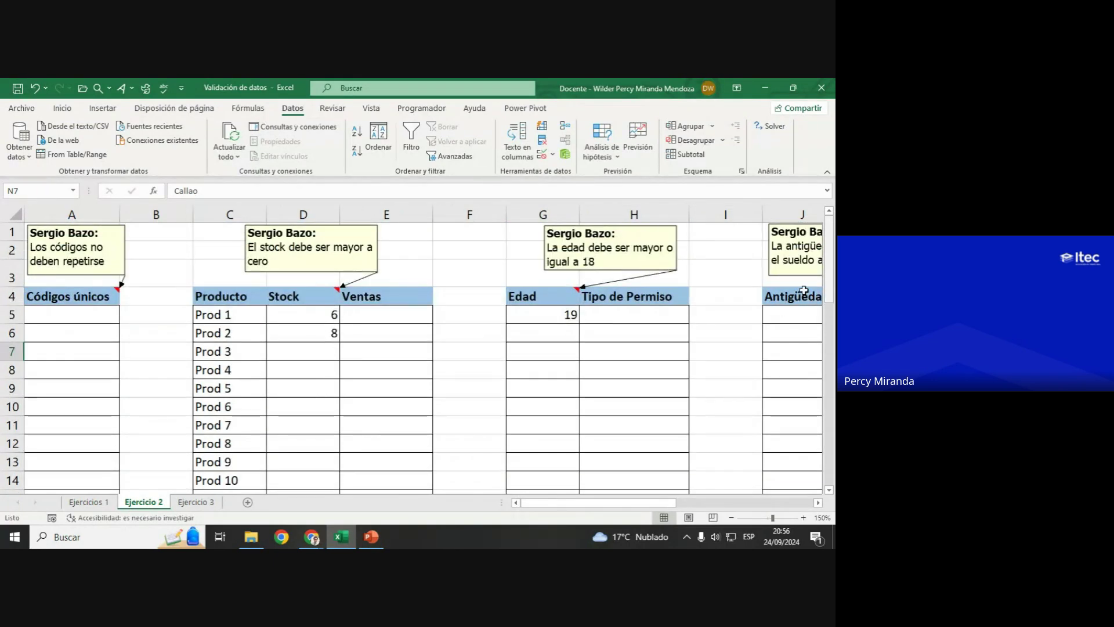
left_click_drag(101, 317, 105, 425)
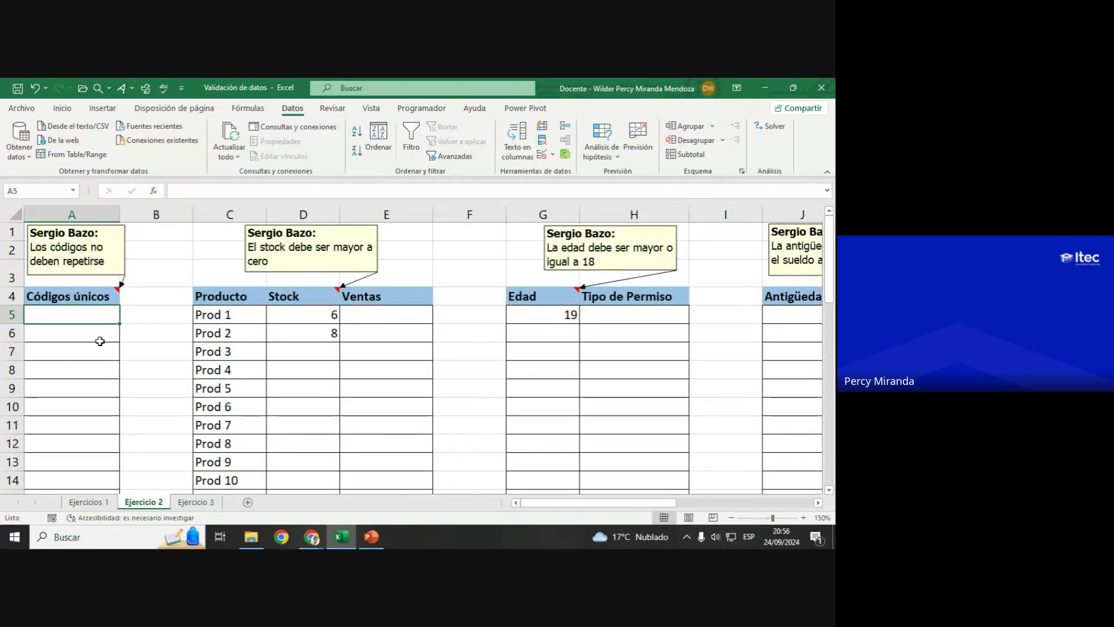
left_click(731, 518)
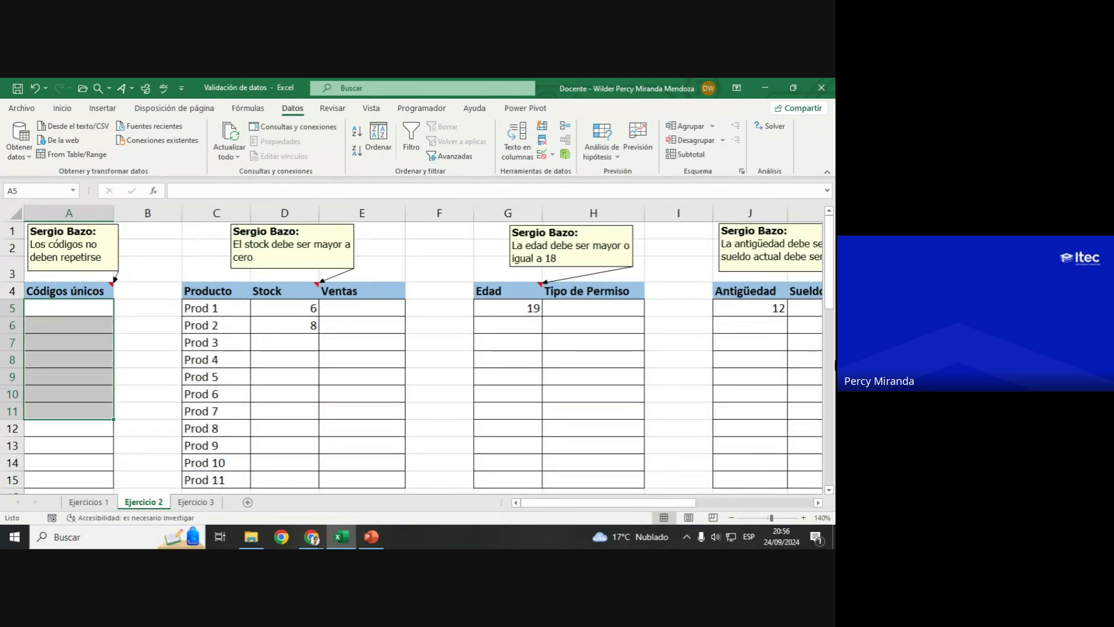
mouse_move(830, 279)
left_mouse_down()
mouse_move(833, 294)
mouse_move(830, 278)
left_mouse_up()
left_click_drag(93, 306, 74, 479)
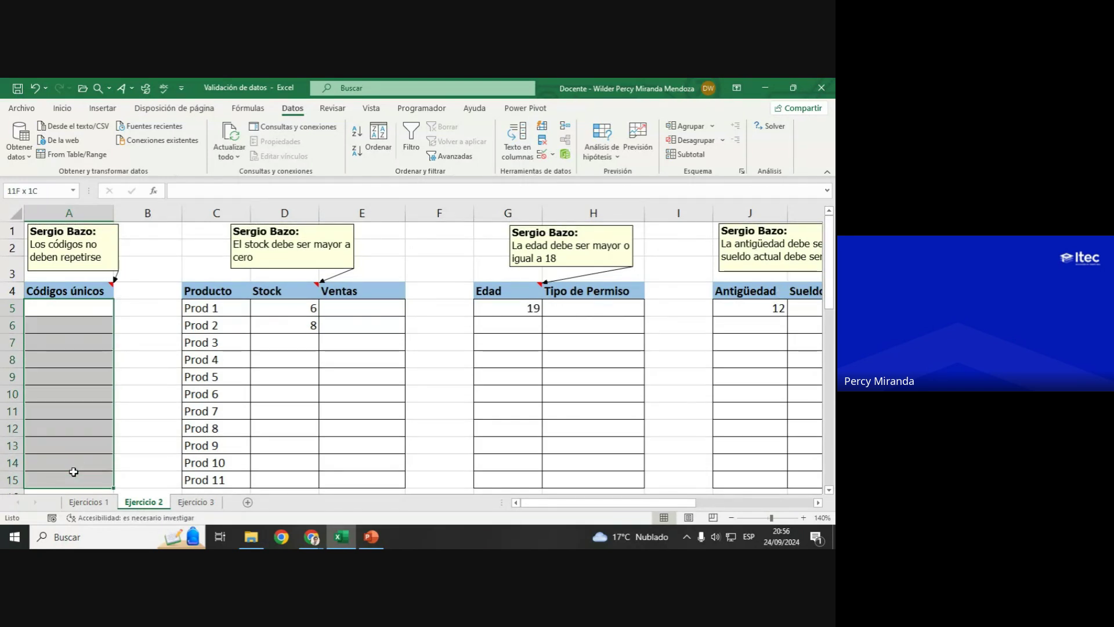
left_click(95, 303)
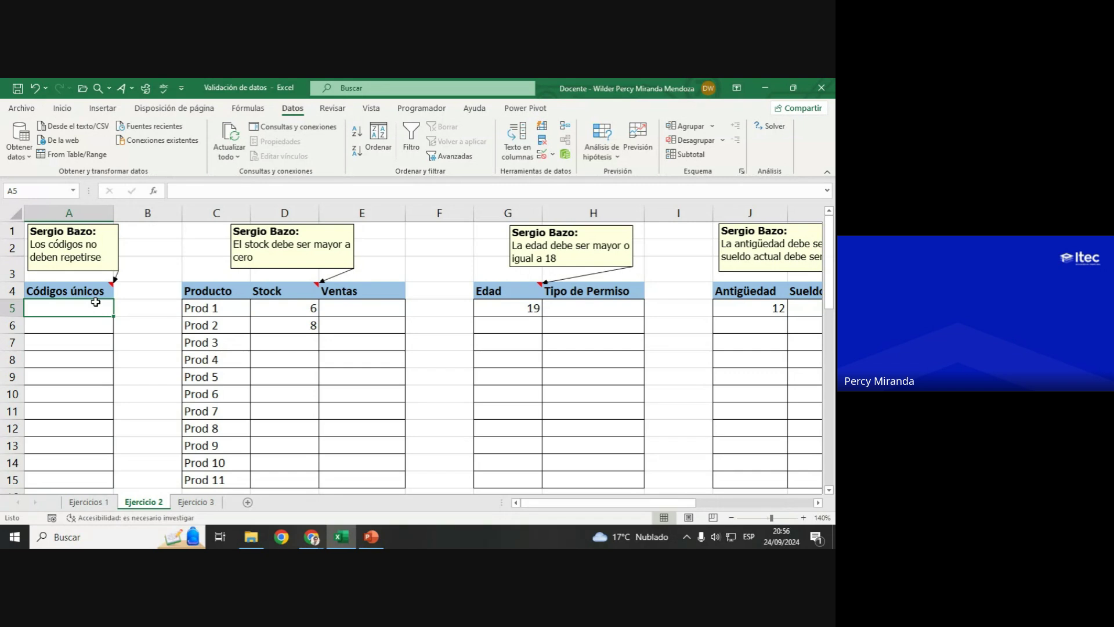
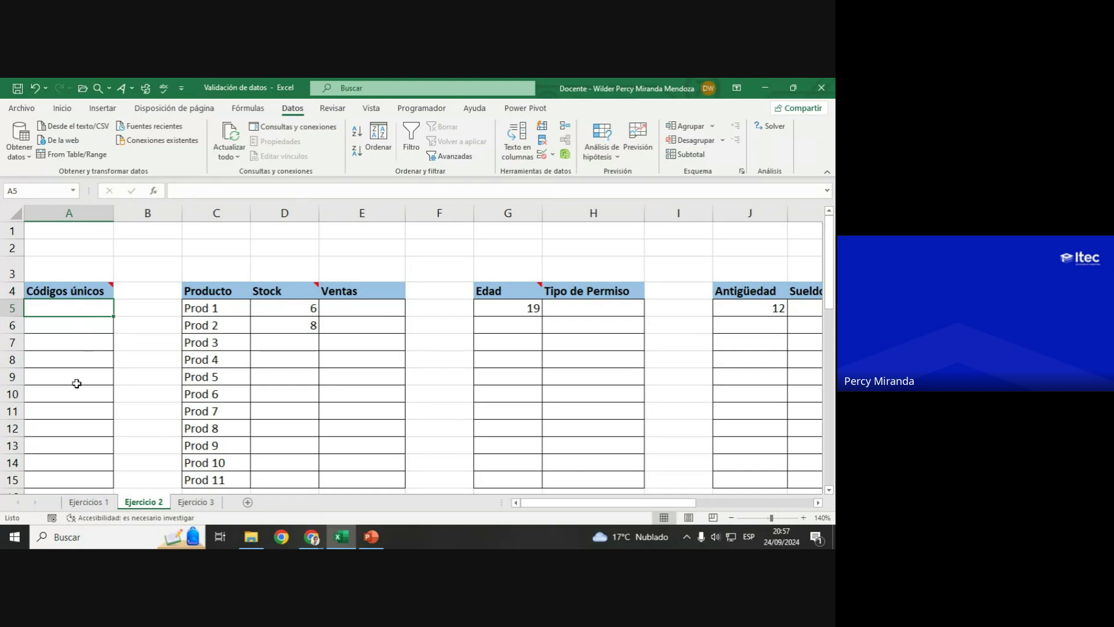
Step: Select A5:A9, then switch to the Google Meet call to read the chat's topic requests
left_click_drag(80, 380, 77, 315)
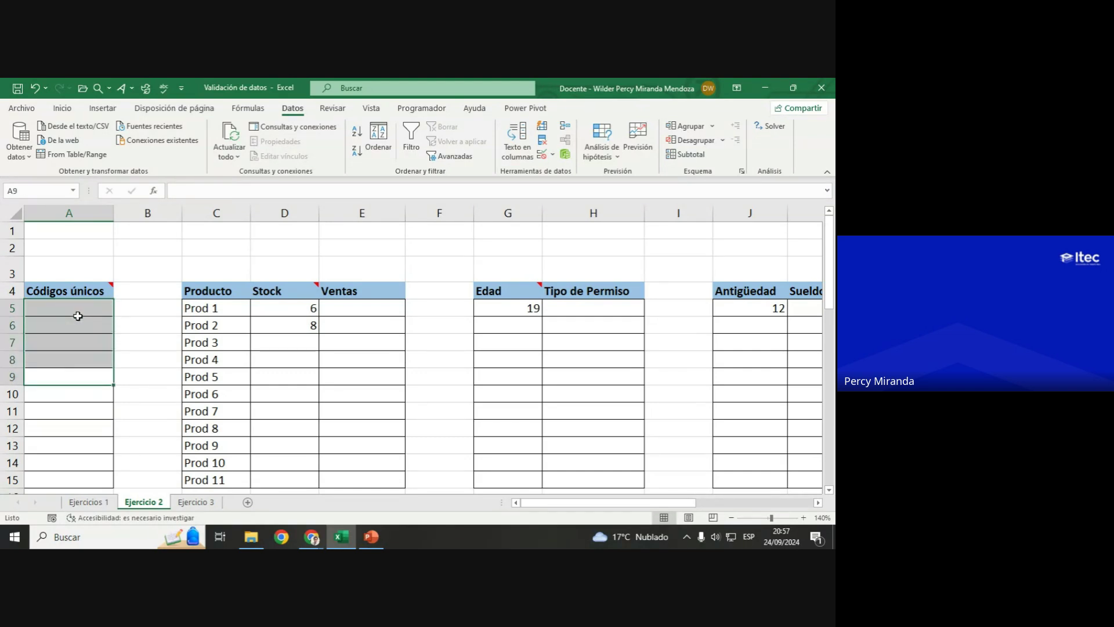
mouse_move(312, 537)
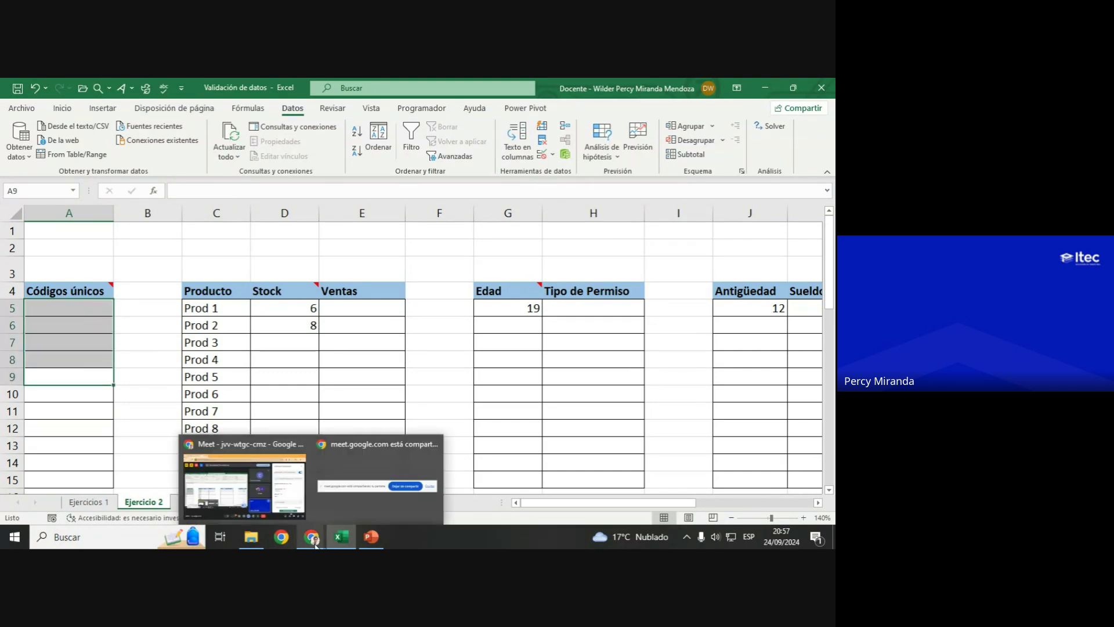
left_click(275, 476)
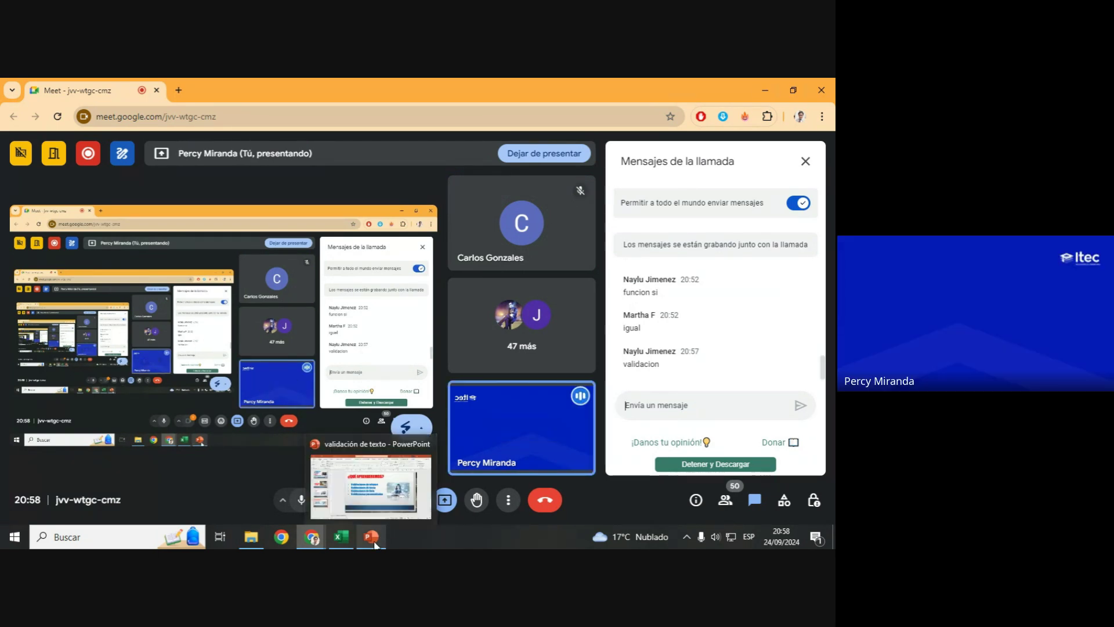
Step: Back in Excel, open Data Validation for A5, pick Personalizada, then cancel without adding a rule
mouse_move(340, 537)
left_click(348, 537)
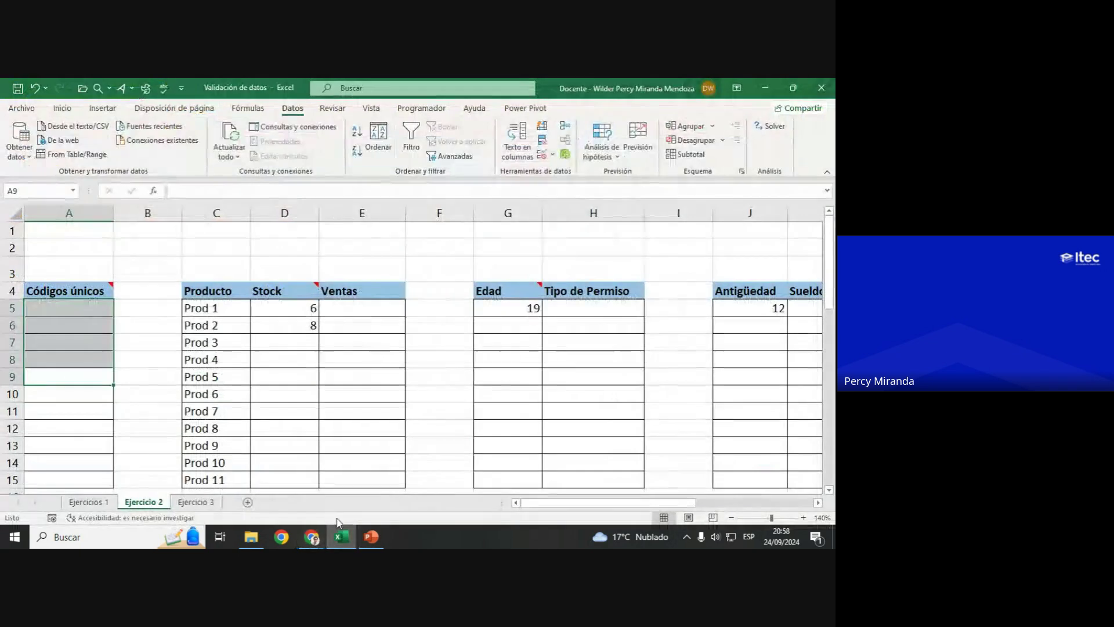
left_click(93, 312)
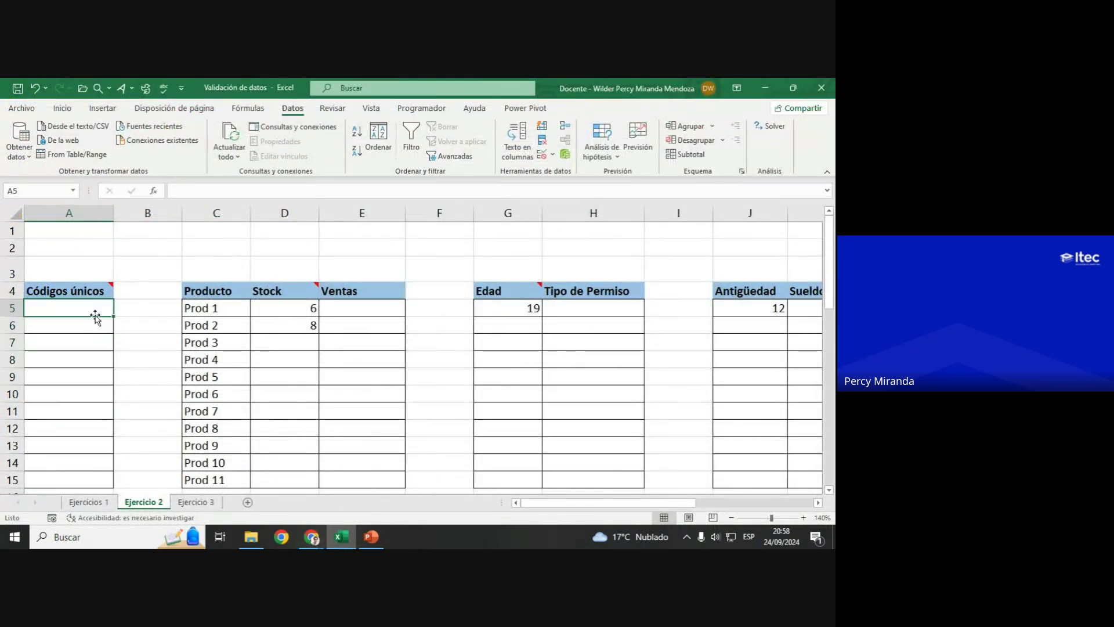
left_click(542, 154)
left_click(348, 336)
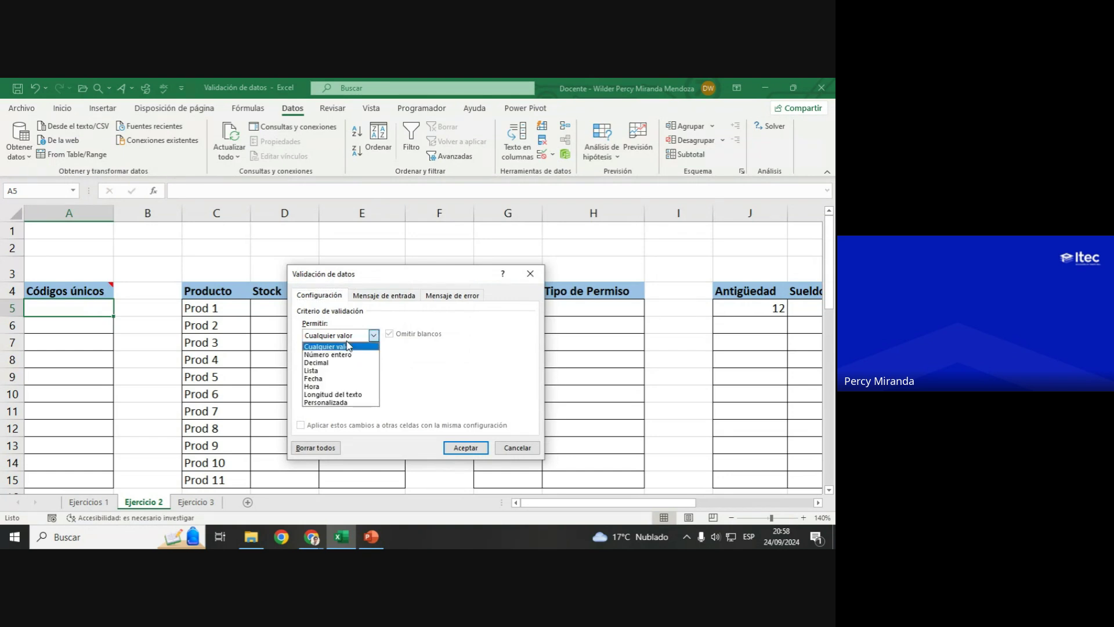
left_click(339, 402)
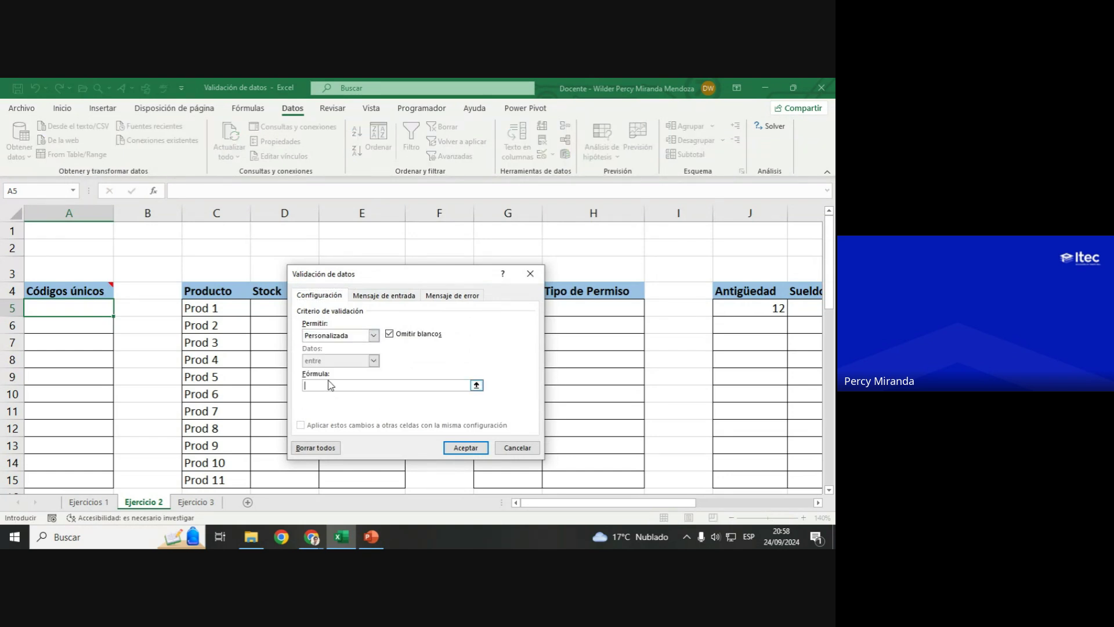
mouse_move(344, 274)
left_mouse_down()
mouse_move(392, 242)
mouse_move(464, 225)
left_mouse_up()
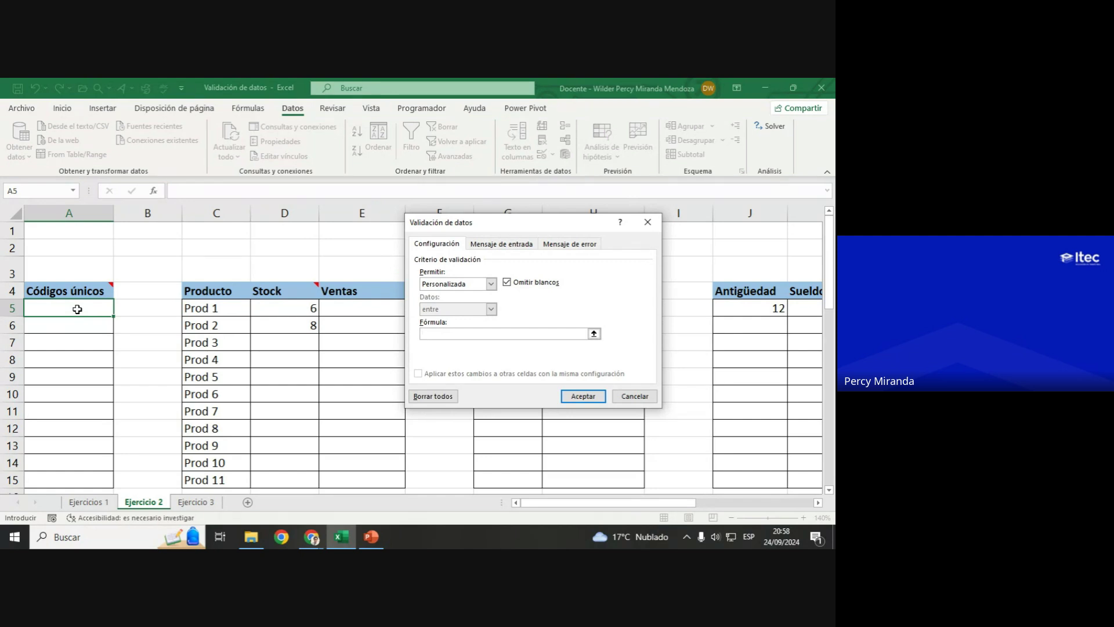
left_click(649, 398)
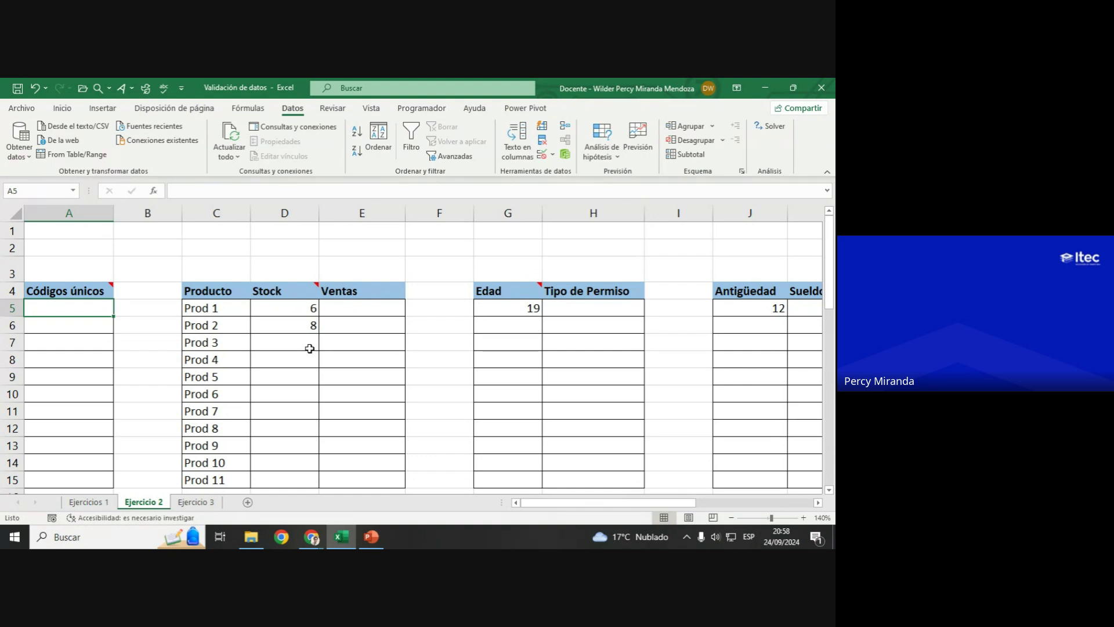
Step: Widen column A so the codes fit
left_click_drag(83, 310, 75, 480)
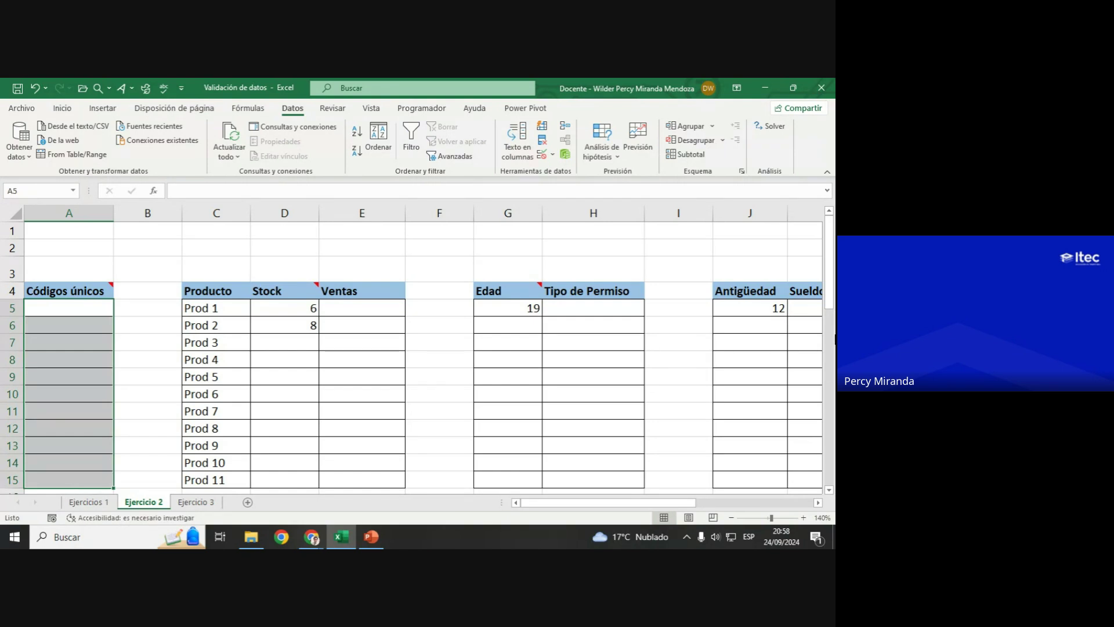
left_click_drag(834, 302, 830, 311)
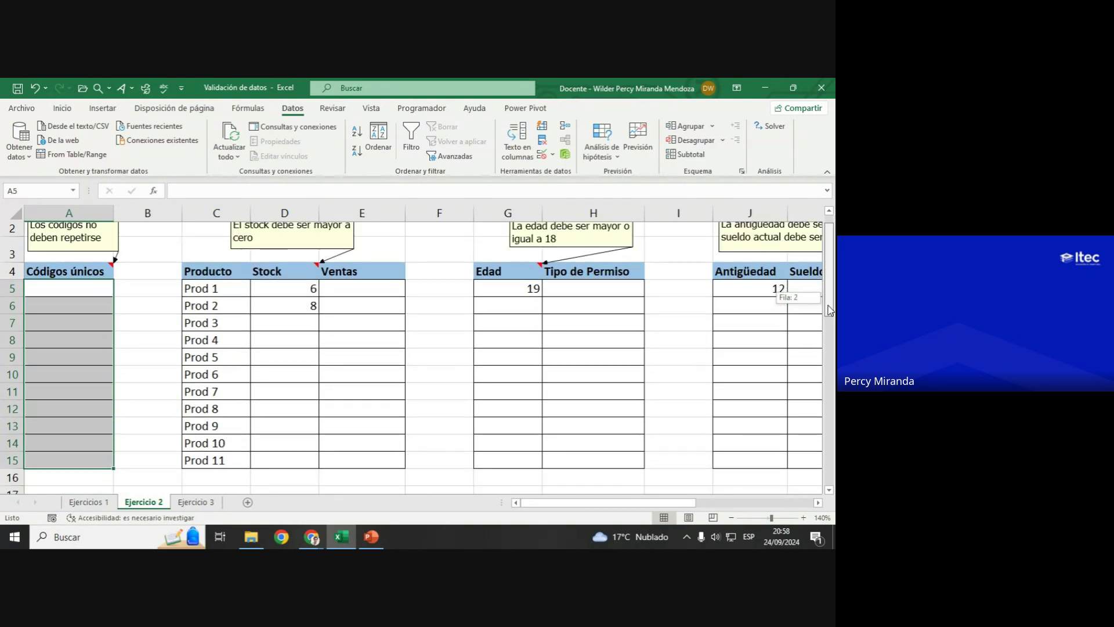
left_click(75, 296)
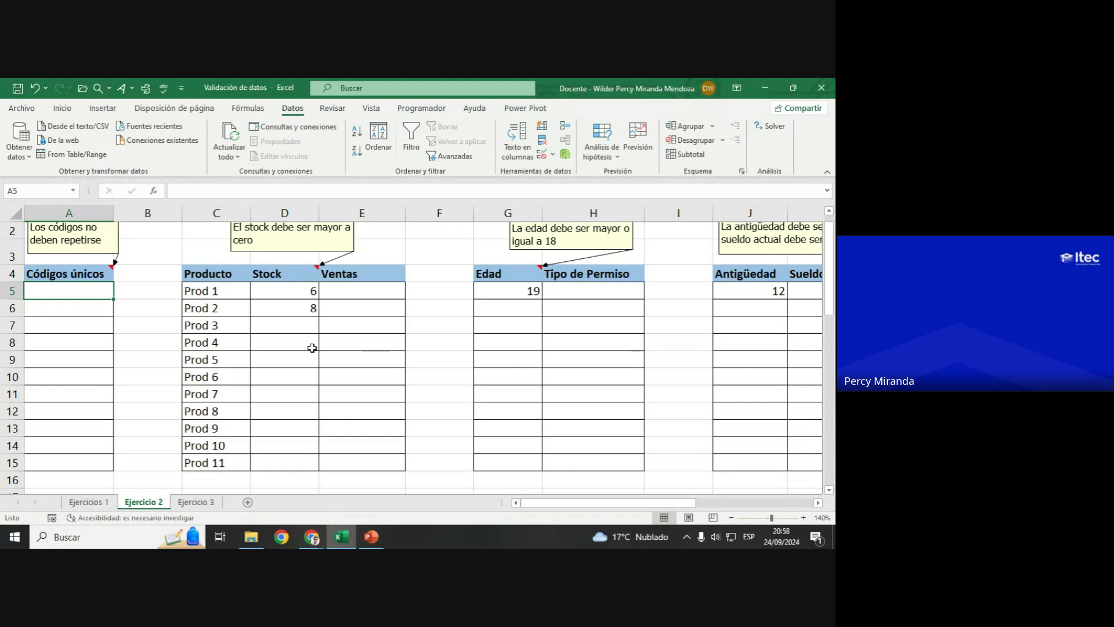
left_click_drag(113, 215, 129, 216)
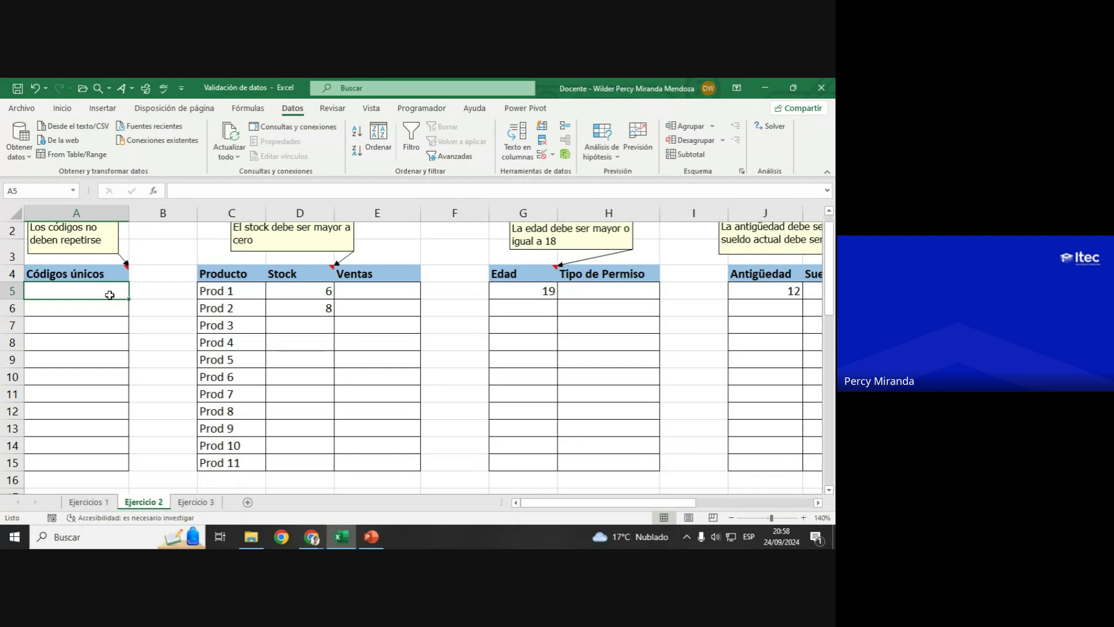
Step: Enter ss005 in A5, test a repeat ss005 in A11, then clear A11
type("s")
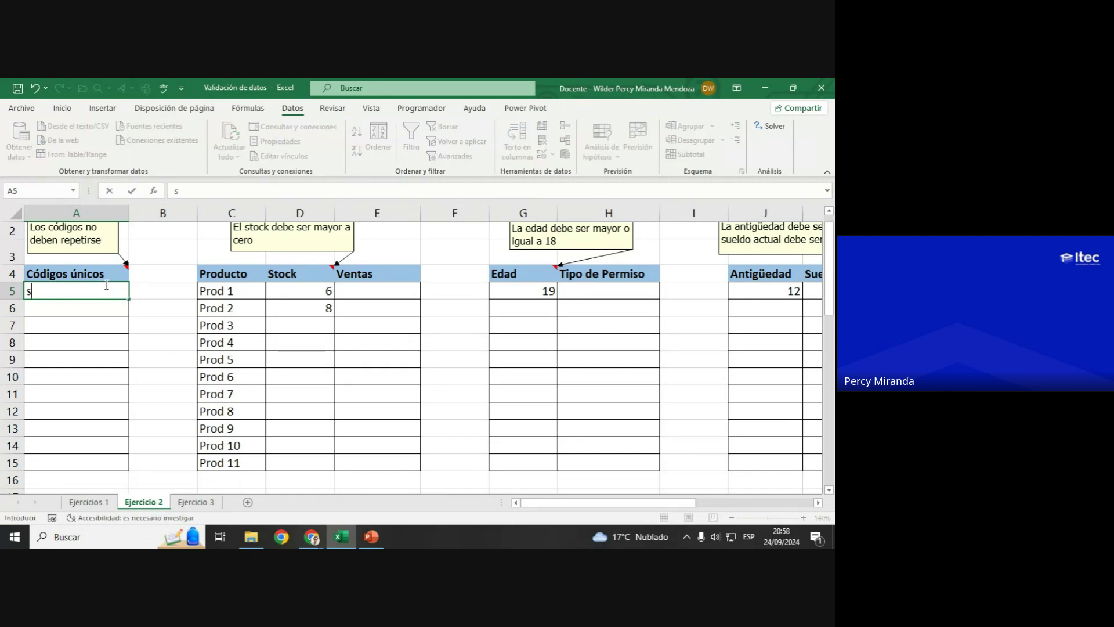
type("005")
key("Return")
key("Down")
key("Down")
key("Down")
key("Down")
key("Down")
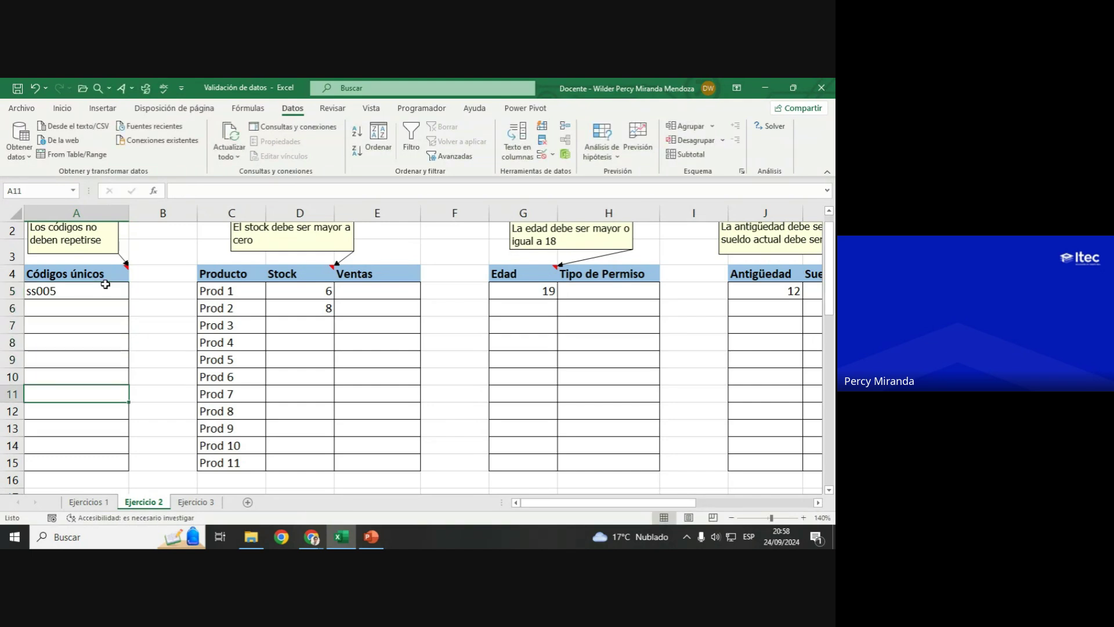
type("ss005")
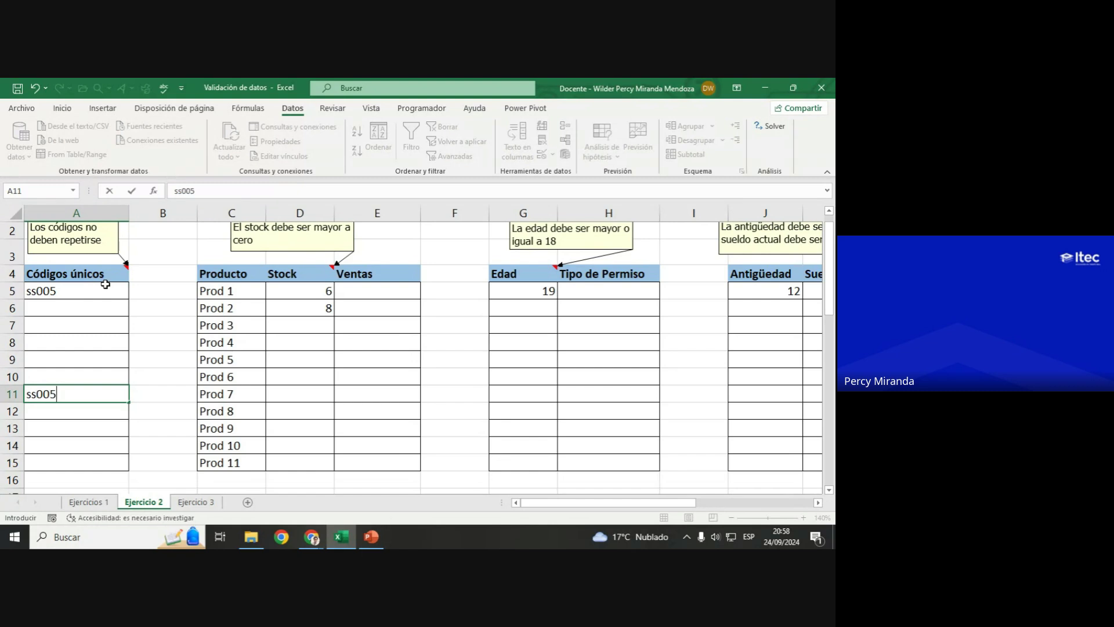
key("Return")
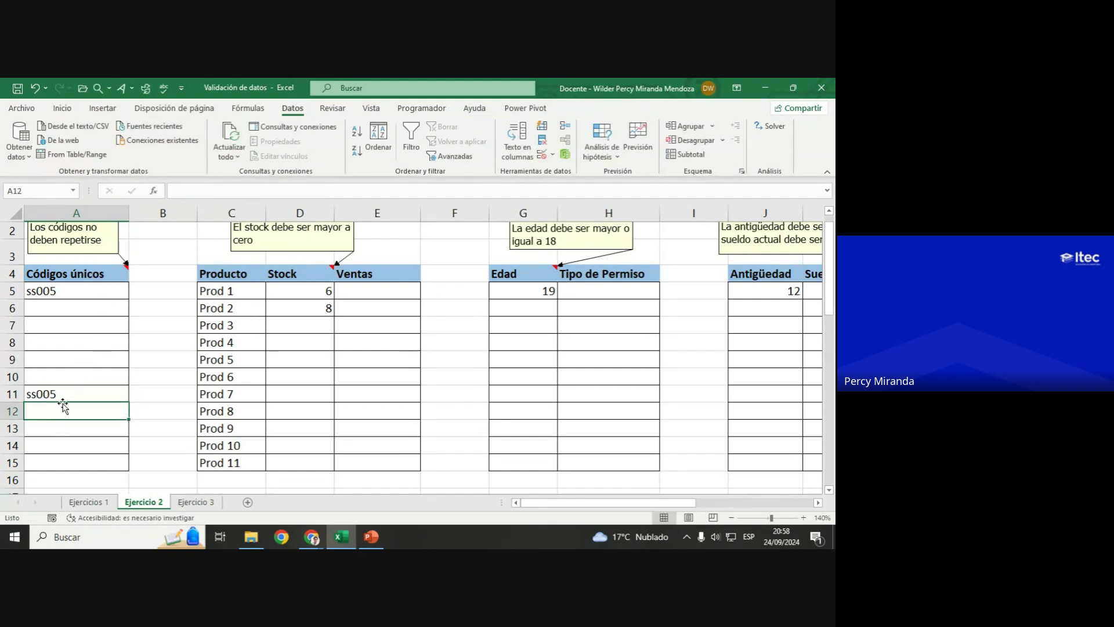
left_click(62, 394)
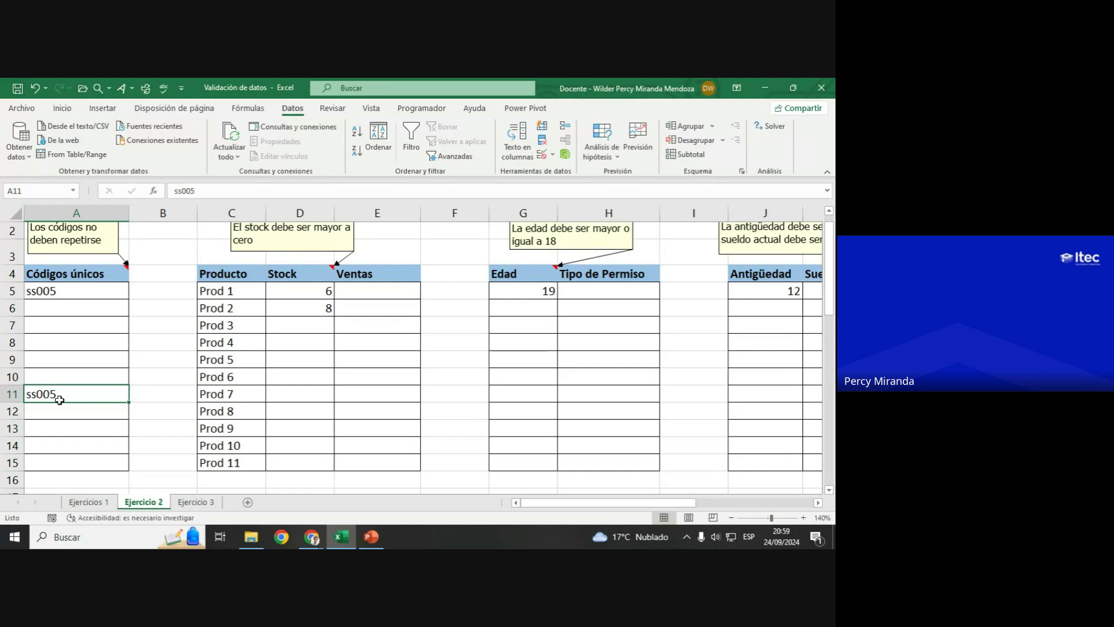
key("Delete")
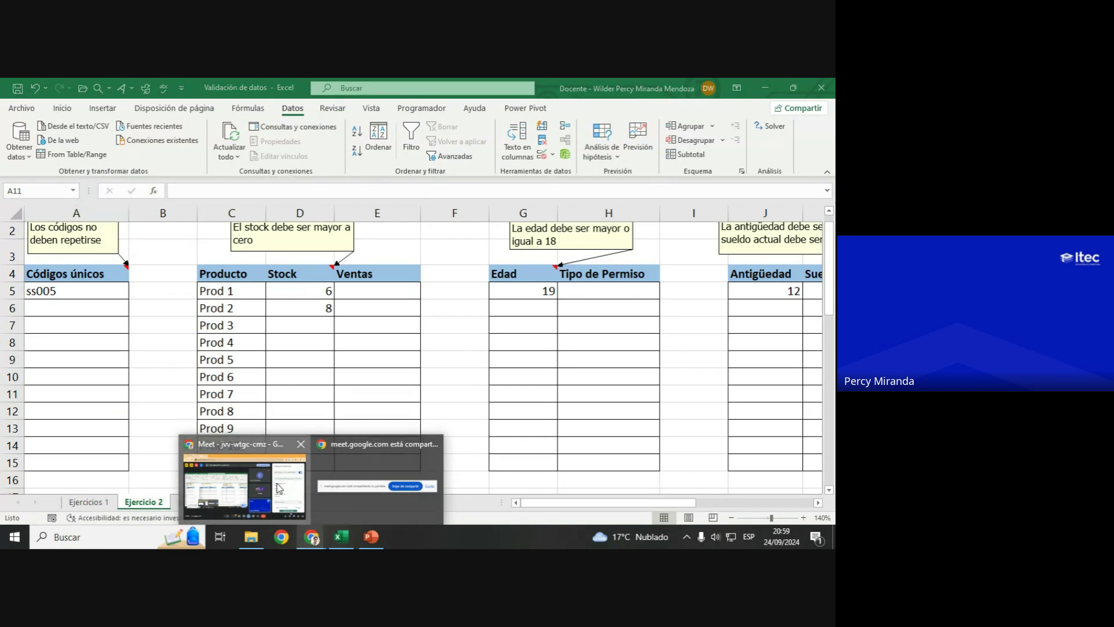
Step: Glance at the Meet call and return to Excel with A5 selected
left_click(279, 489)
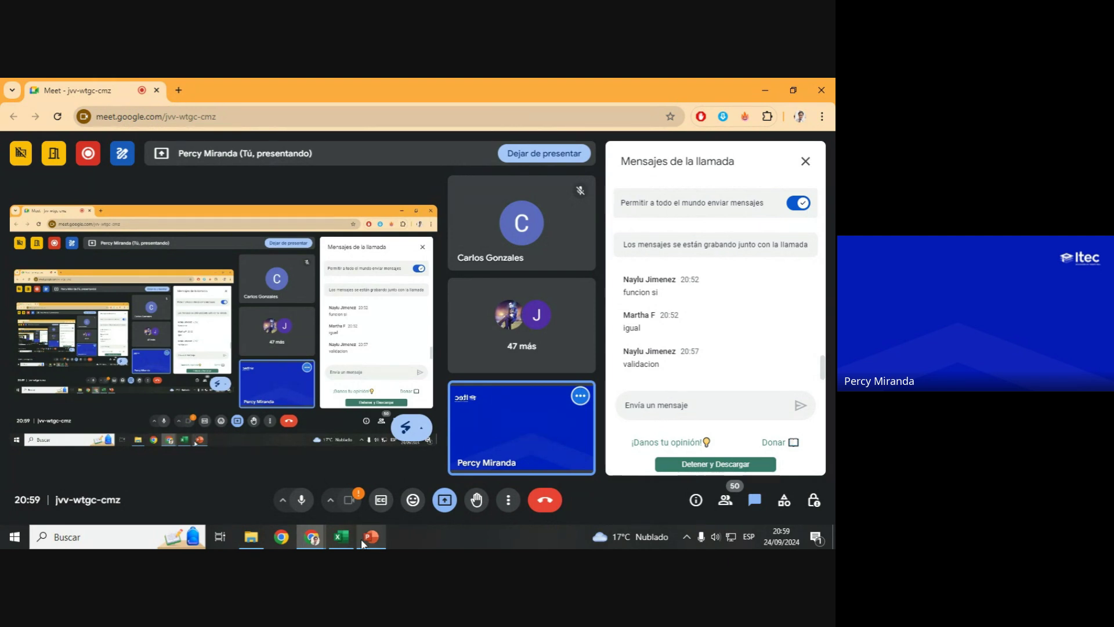
mouse_move(341, 538)
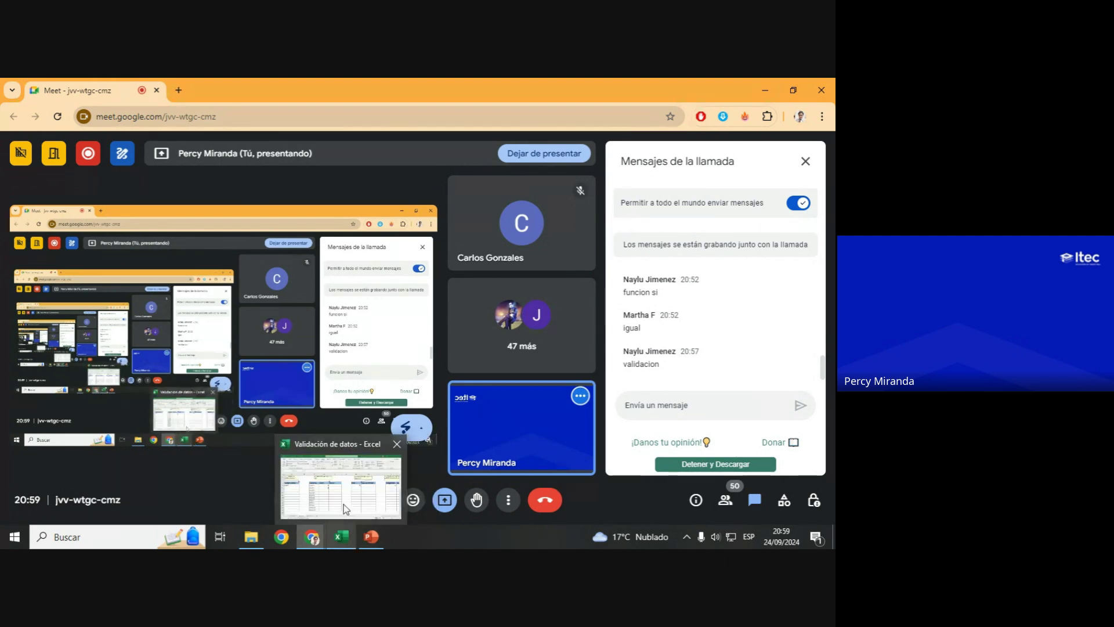
left_click(342, 537)
left_click(65, 298)
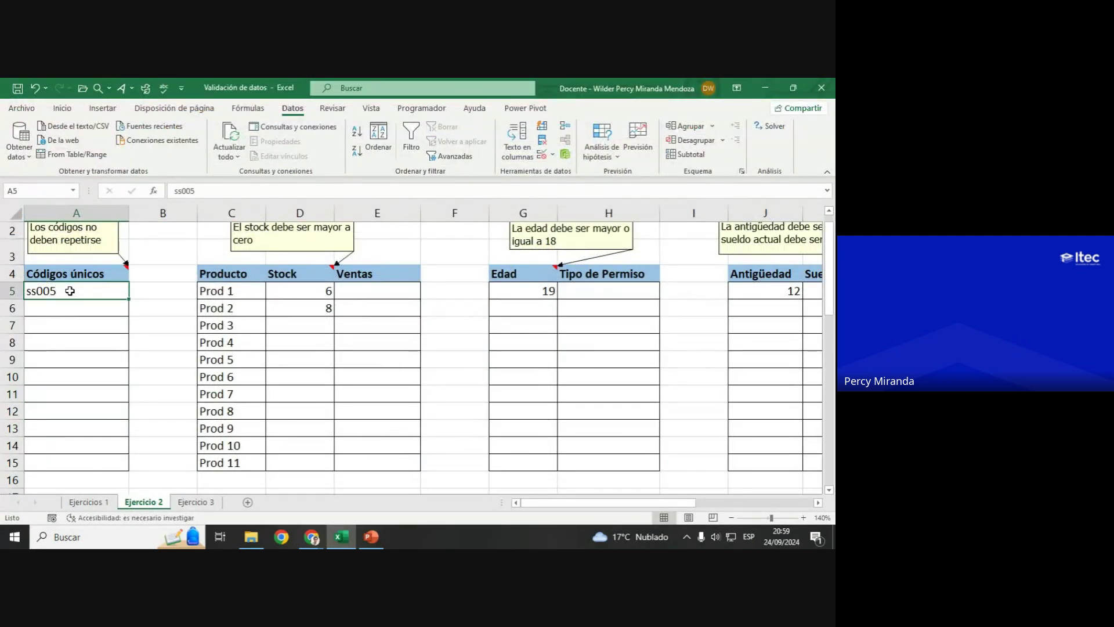
Step: Retype A5 as SS005 and enter SS005 again in A11 and A15
double_click(71, 291)
double_click(71, 291)
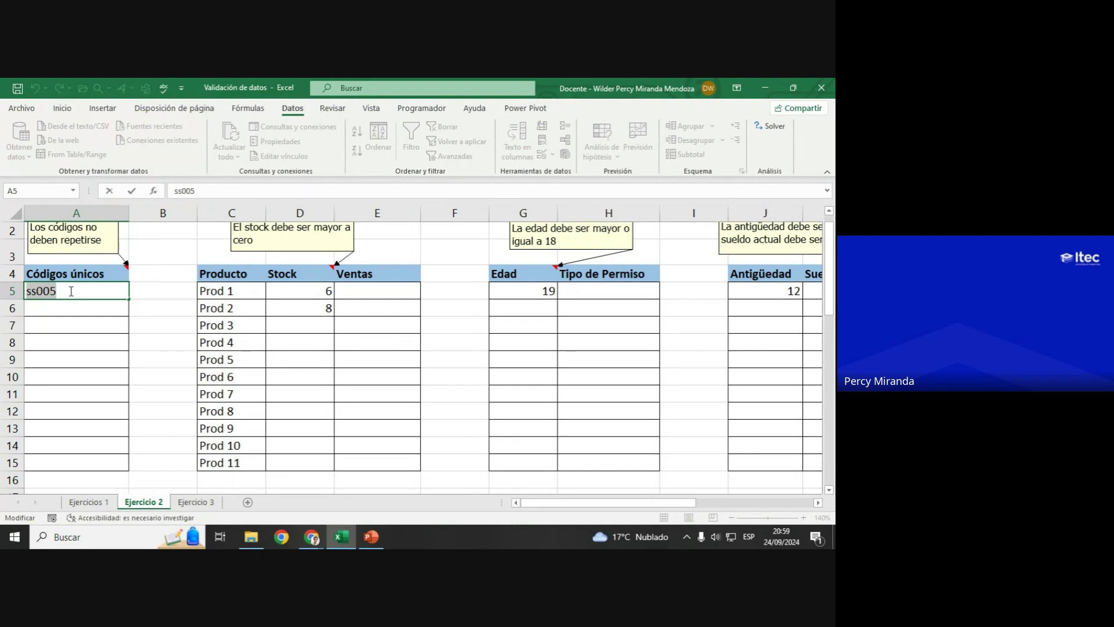
type("S005")
key("Return")
key("Return")
key("Return")
key("Return")
key("Return")
key("Return")
type("S")
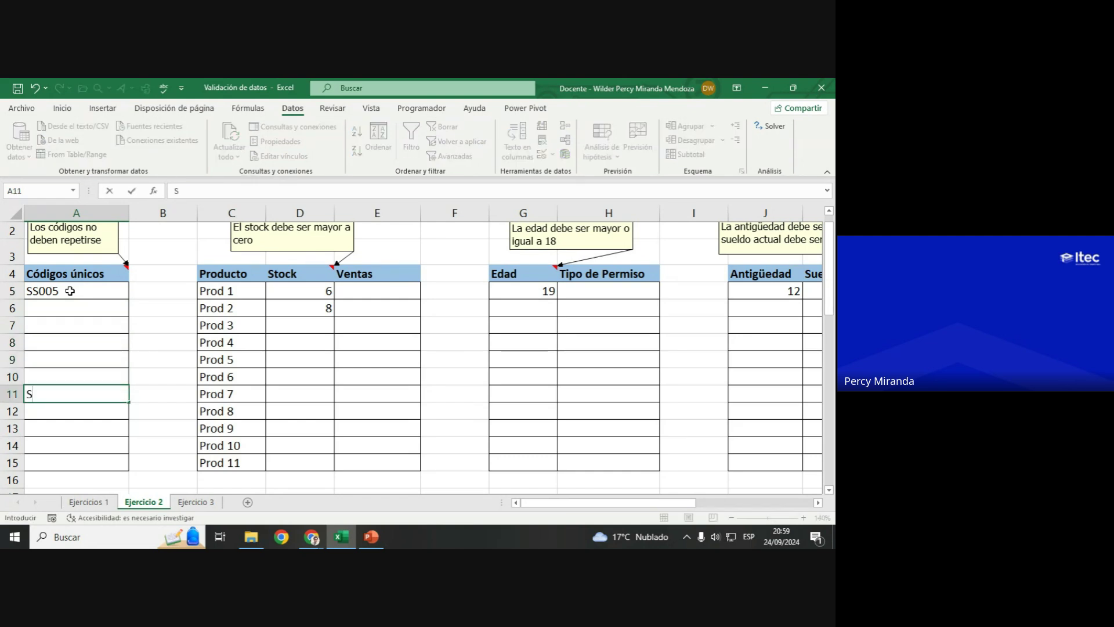
type("005")
key("Return")
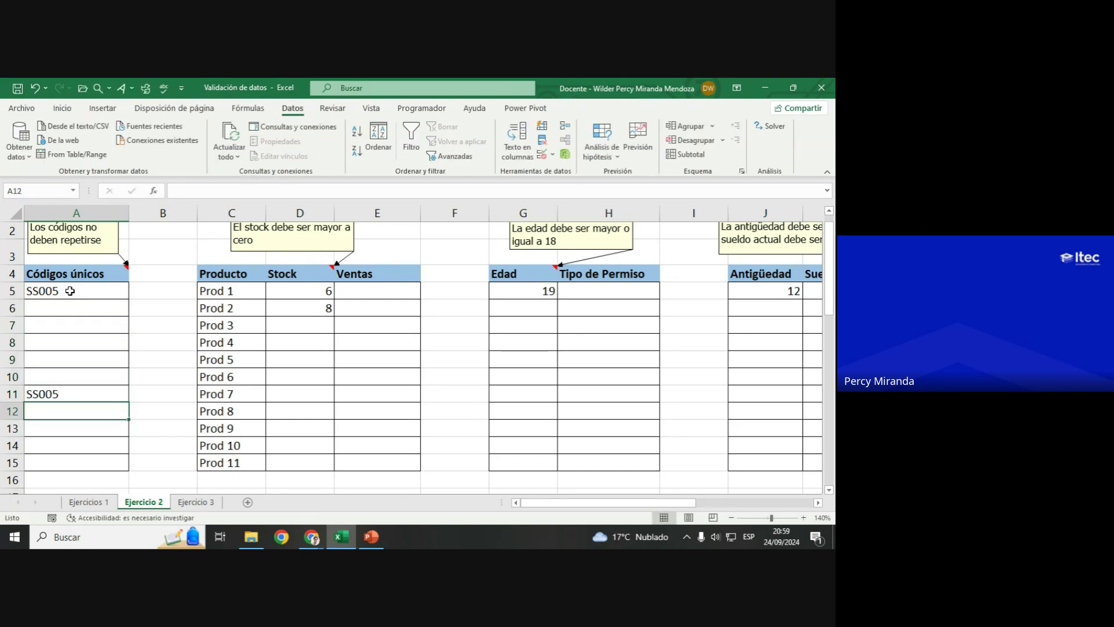
key("Return")
key("Return")
key("Return")
type("SS00")
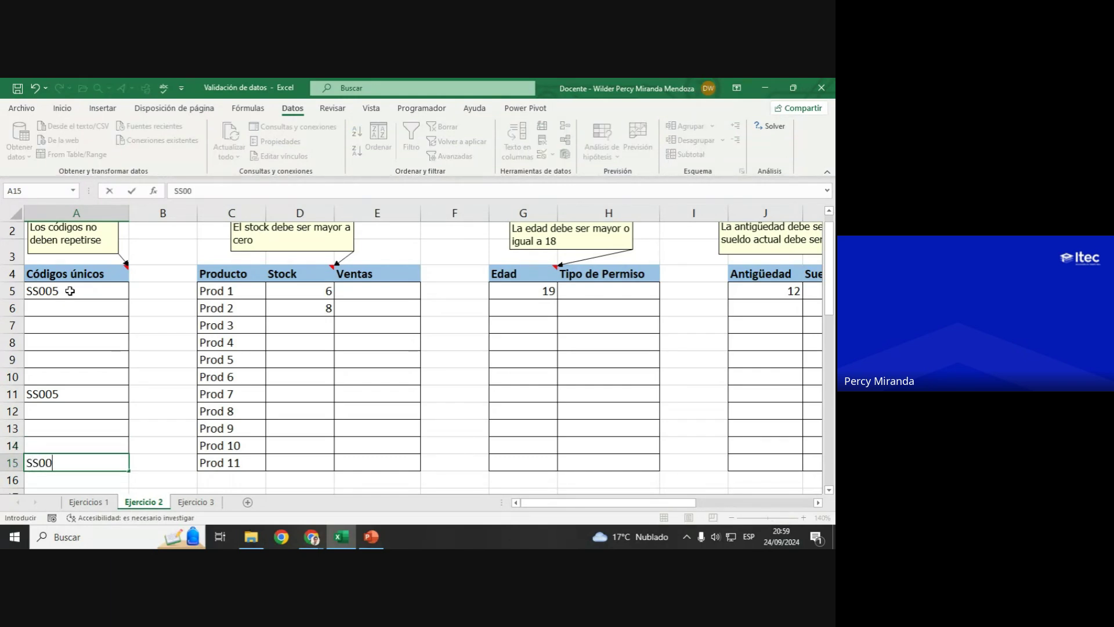
type("5")
key("Return")
Step: Review the codes in A5:A16, then select the empty cell A17
mouse_move(70, 291)
left_mouse_down()
mouse_move(71, 475)
mouse_move(72, 462)
left_mouse_up()
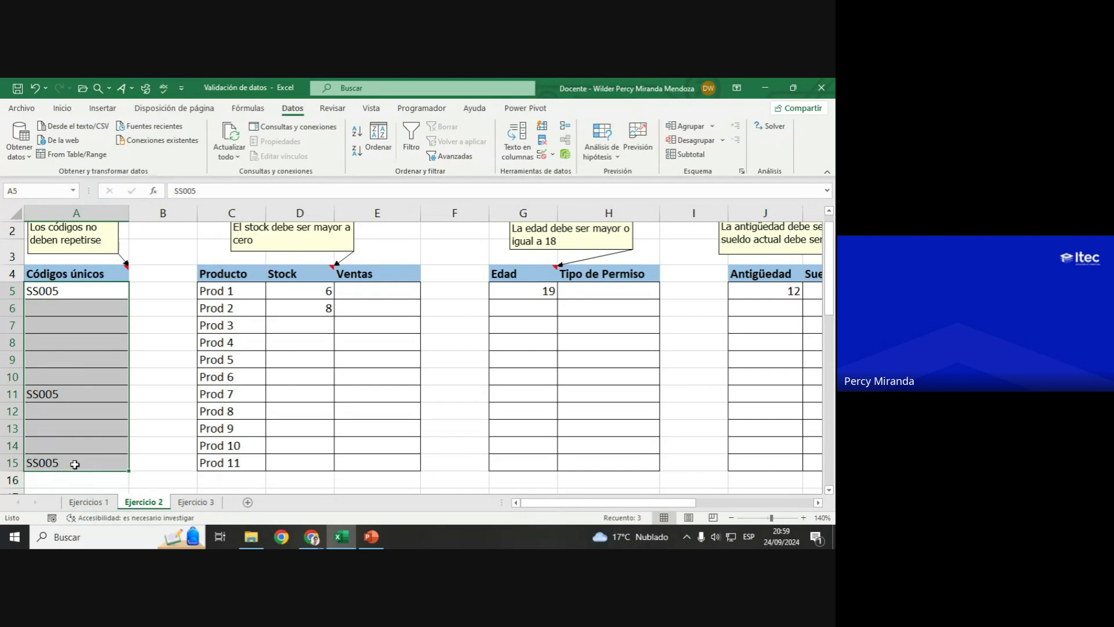
left_click(829, 490)
left_click(829, 490)
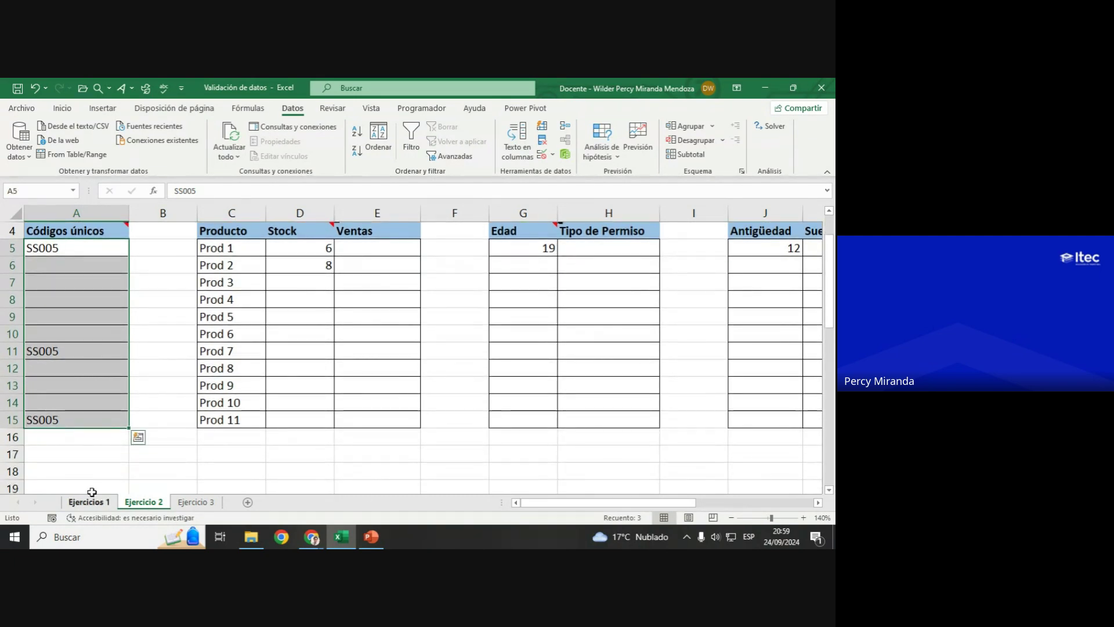
left_click_drag(76, 437, 92, 464)
left_click(98, 457)
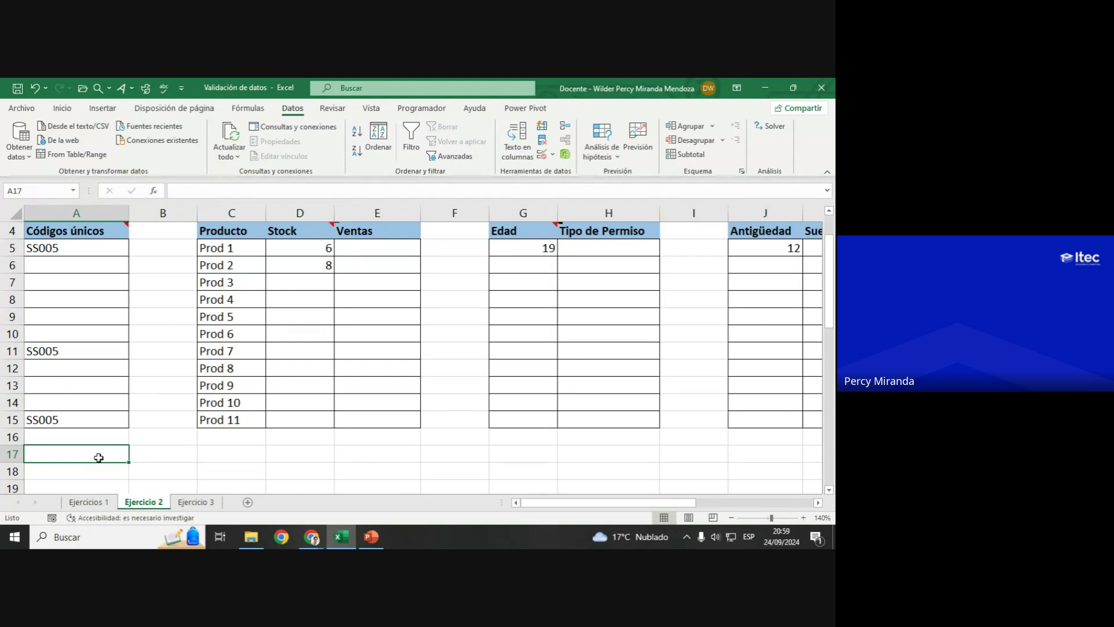
Step: Enter =CONTAR.SI(A5:A15;A5) in A17 to count the A5 code
type("=CONTAR.")
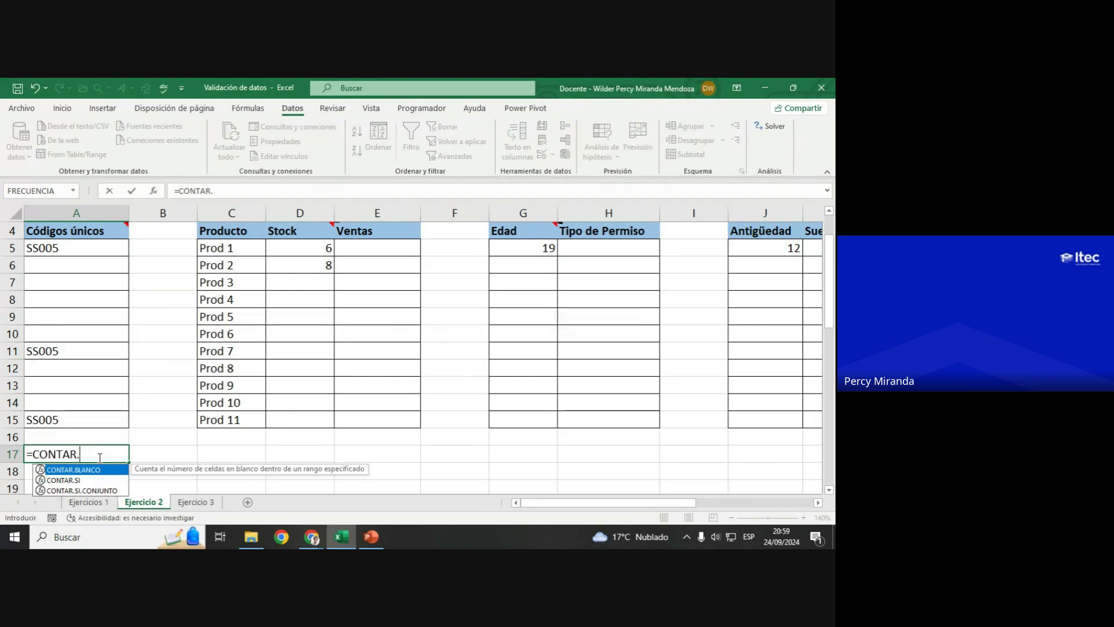
type("SI(")
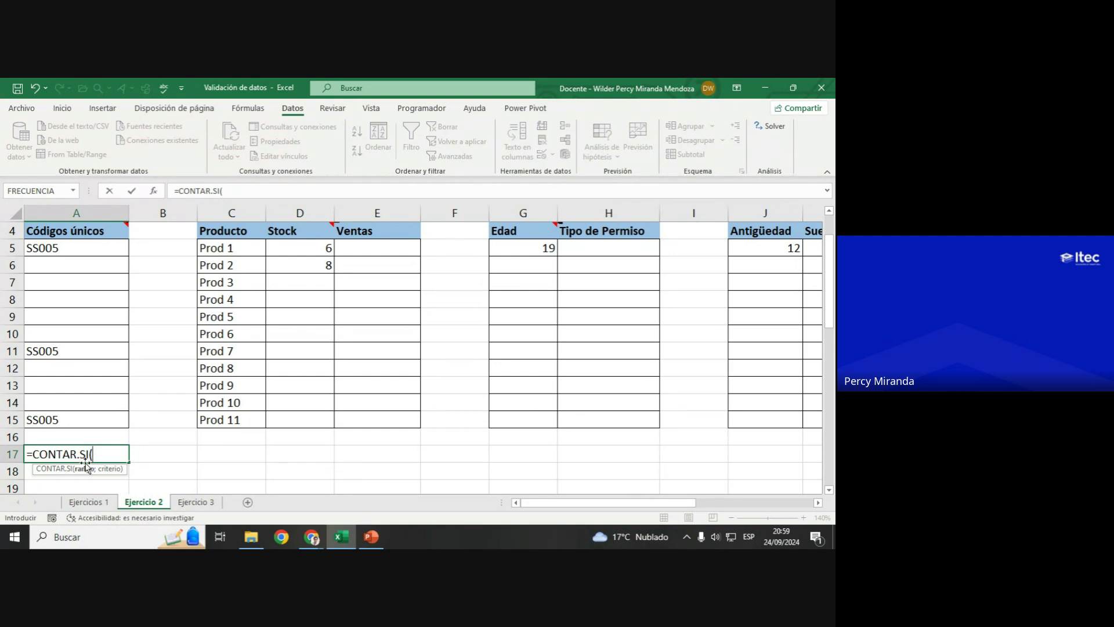
left_click(74, 248)
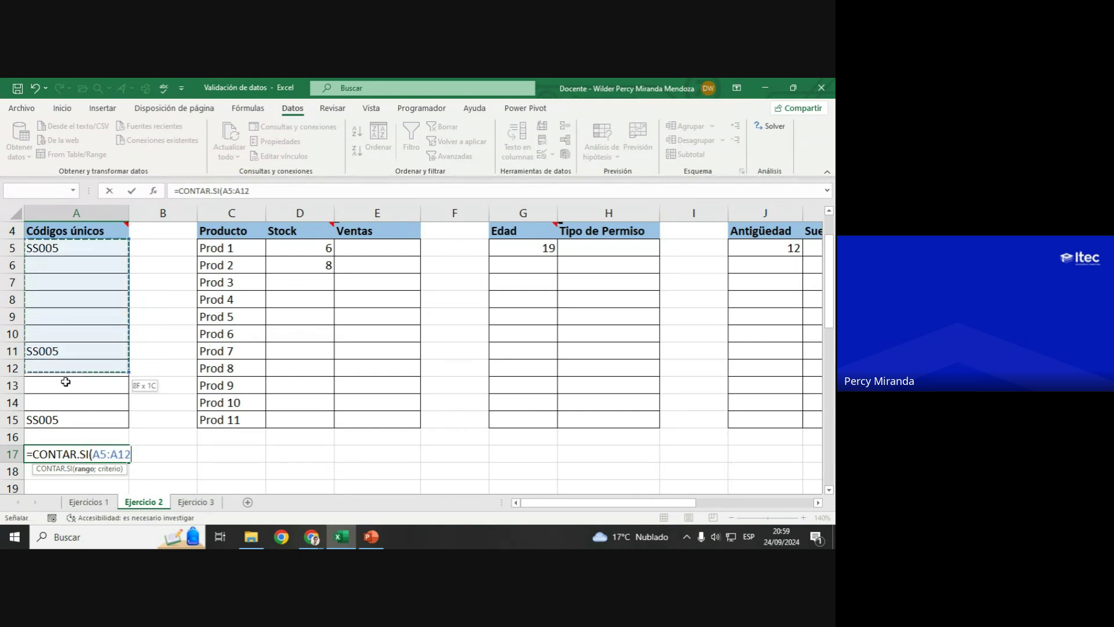
left_click_drag(68, 280, 63, 418)
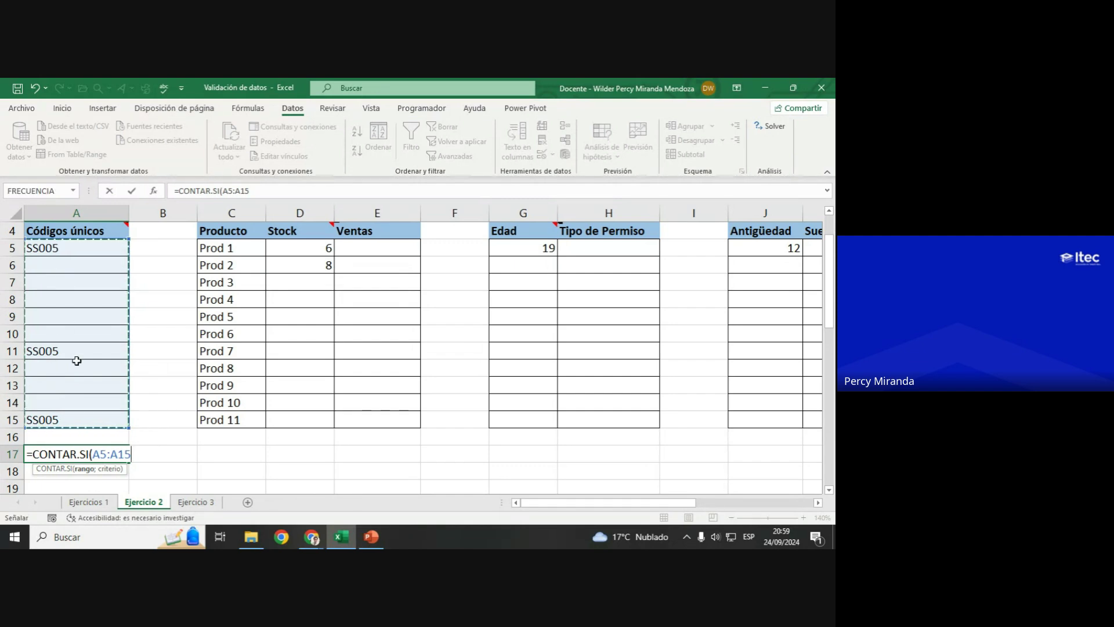
type(";")
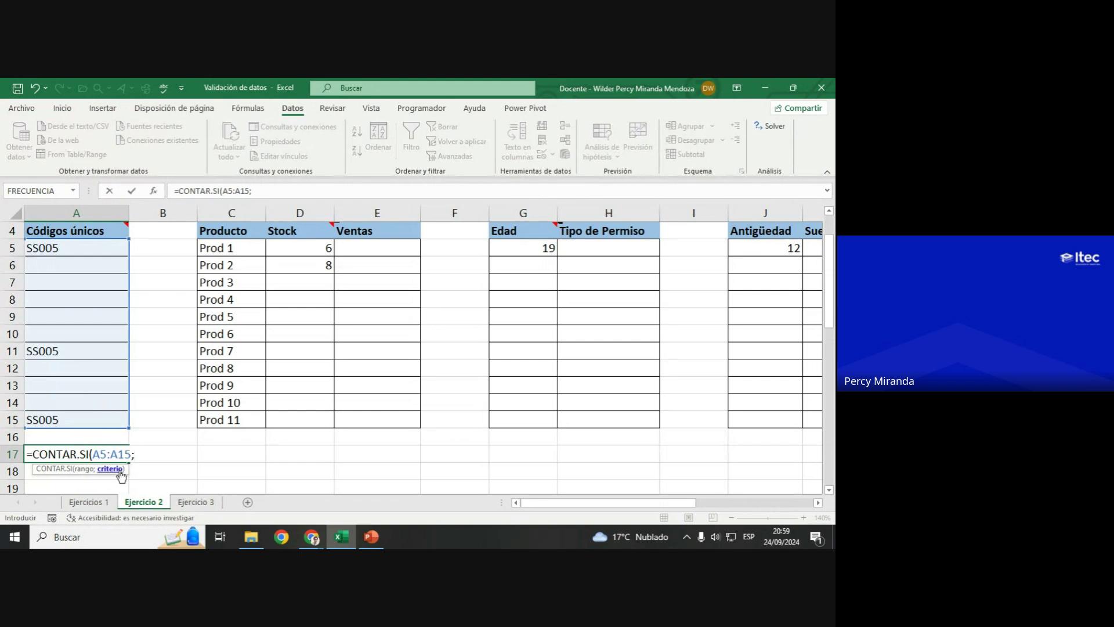
left_click(49, 250)
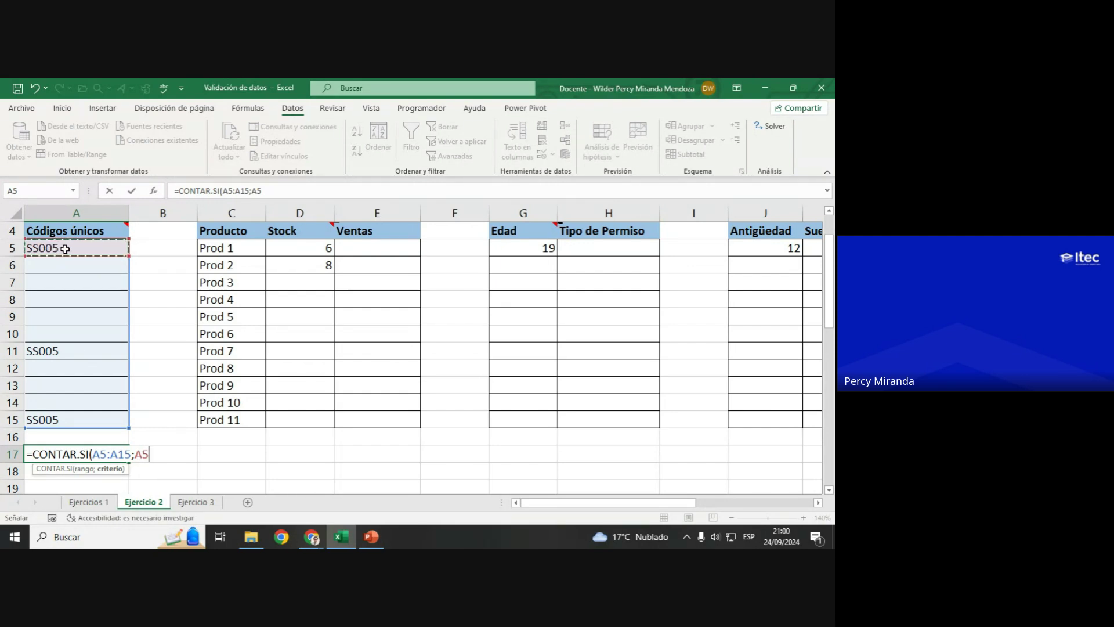
type(")")
key("Return")
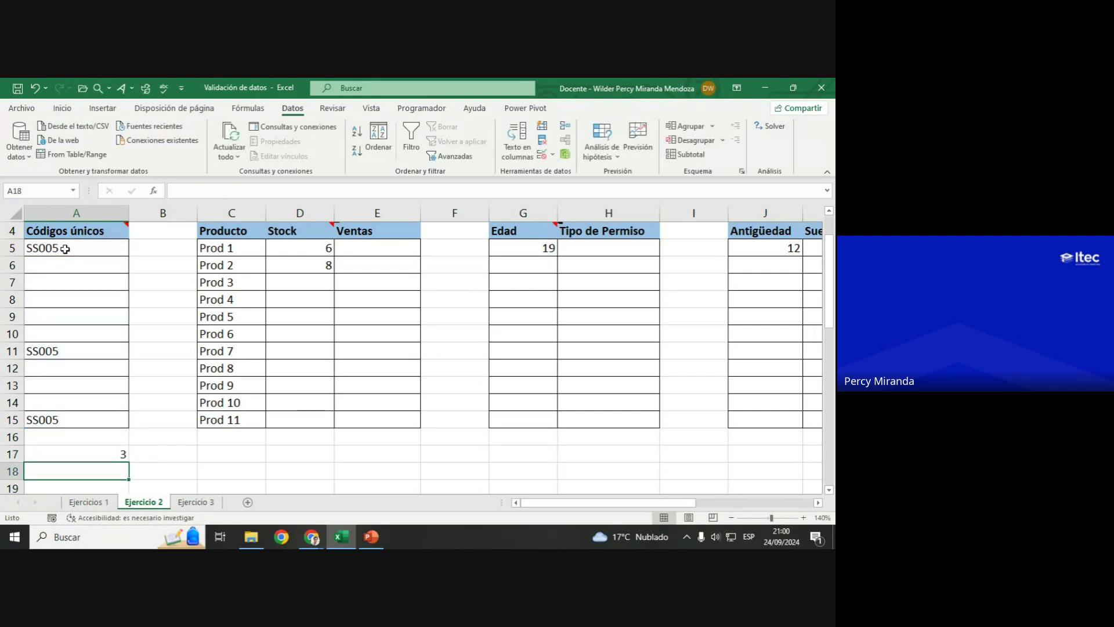
Step: Review the A17 count formula, check the Meet call, and return to A5
left_click(117, 452)
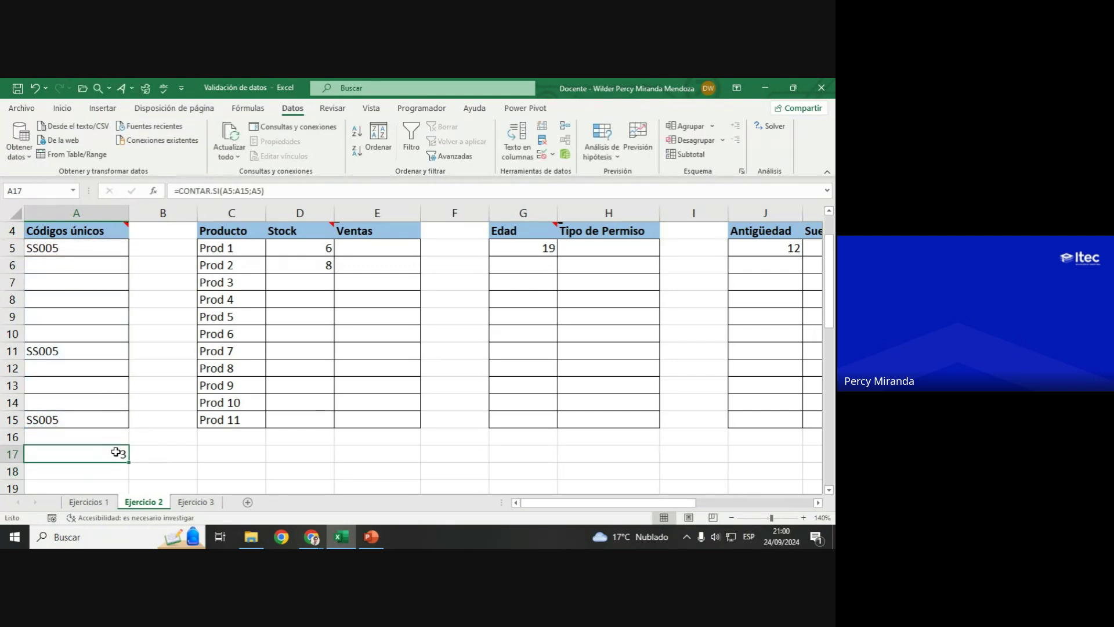
double_click(116, 453)
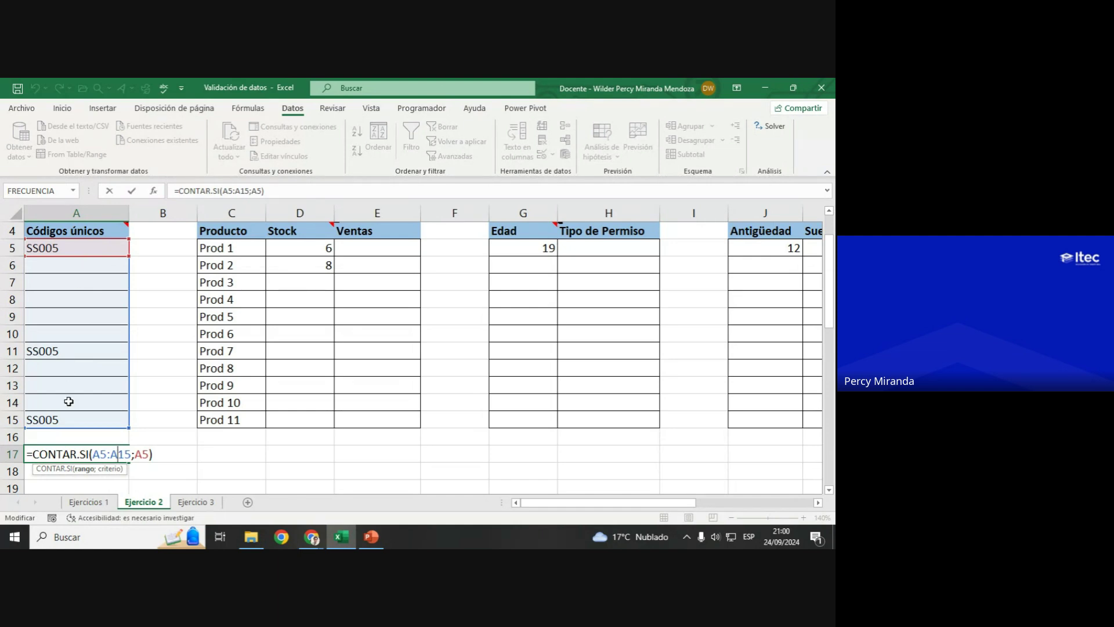
key("Return")
left_click(111, 452)
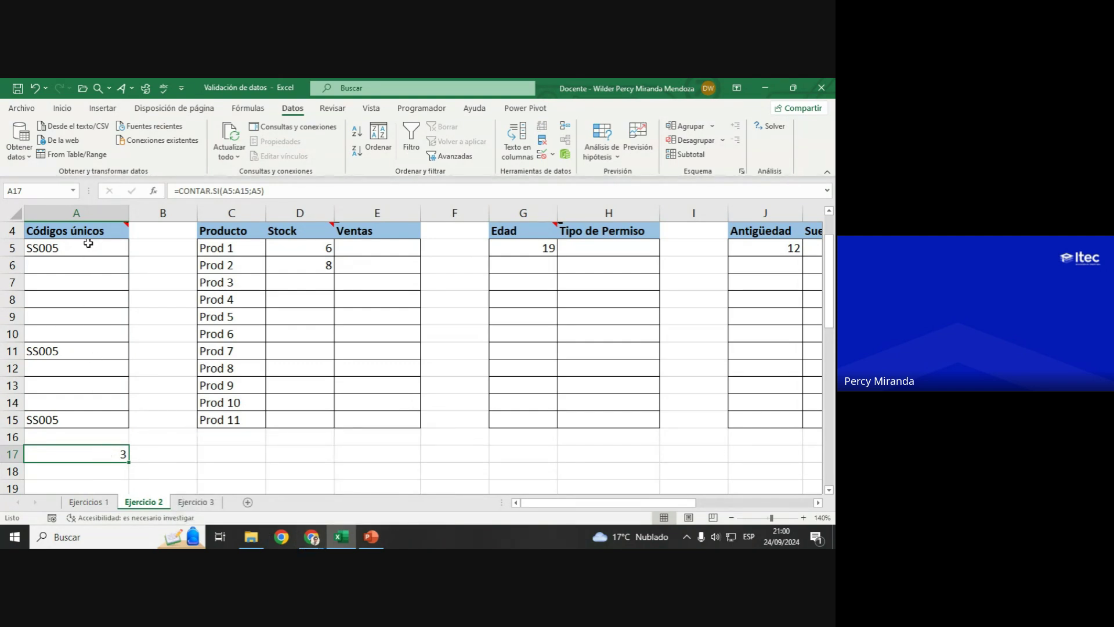
mouse_move(312, 536)
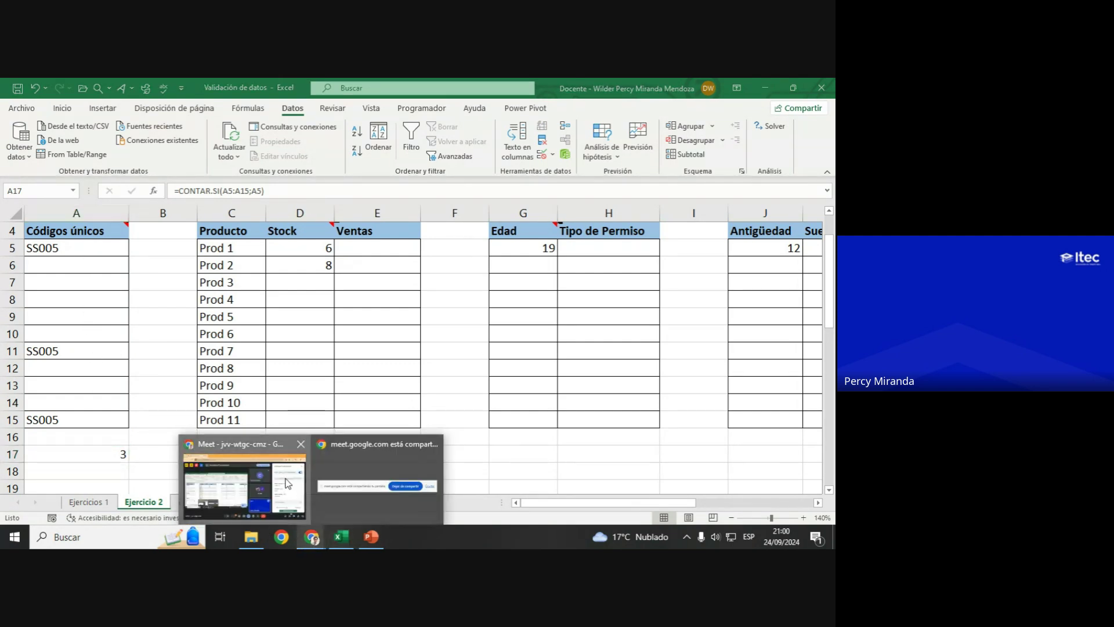
left_click(284, 477)
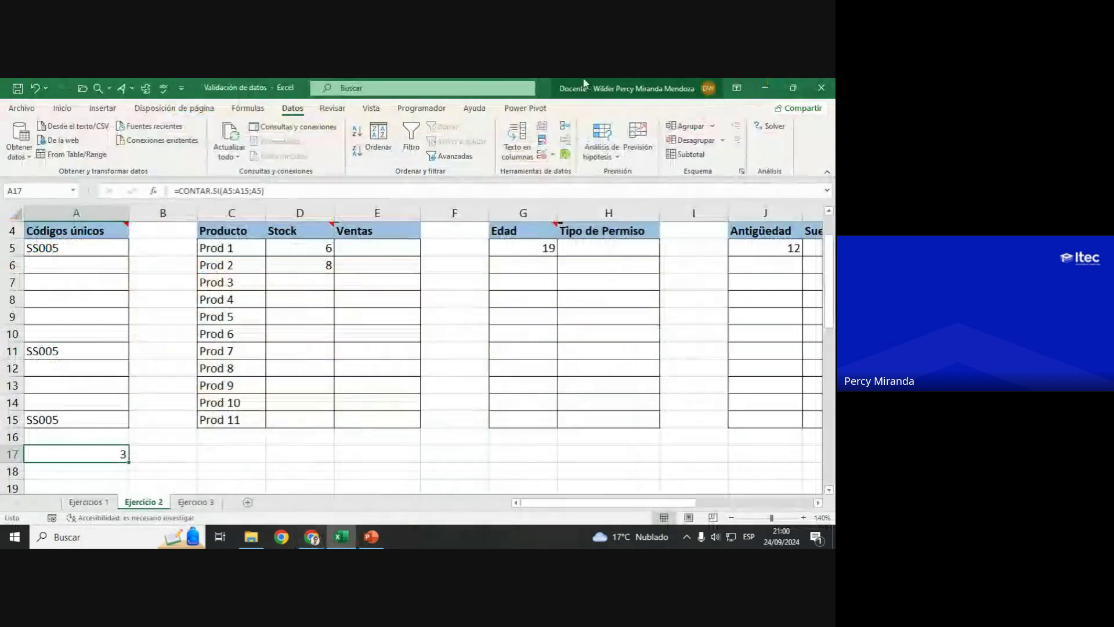
left_click(766, 83)
left_click(82, 250)
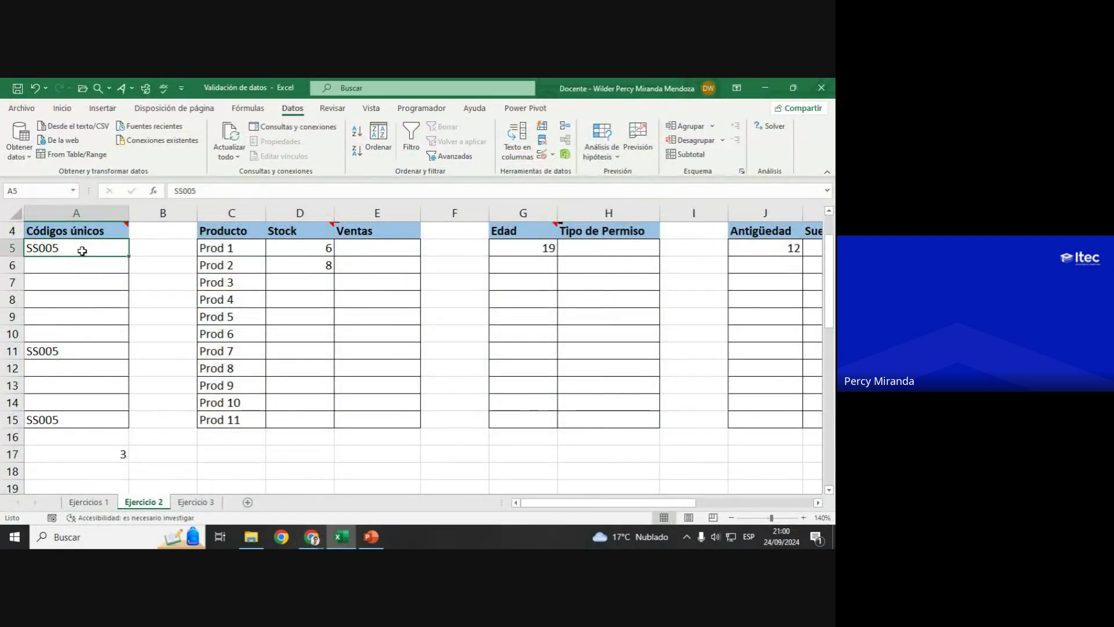
Step: Type the code A008 into A6 and select the list A5:A15
left_click(78, 264)
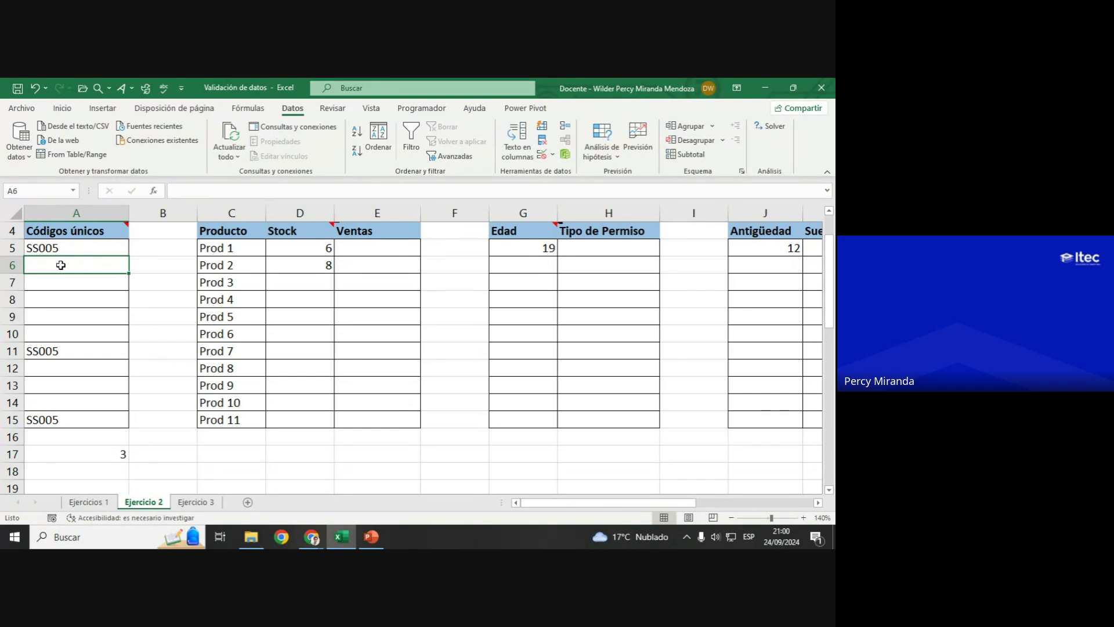
type("A00")
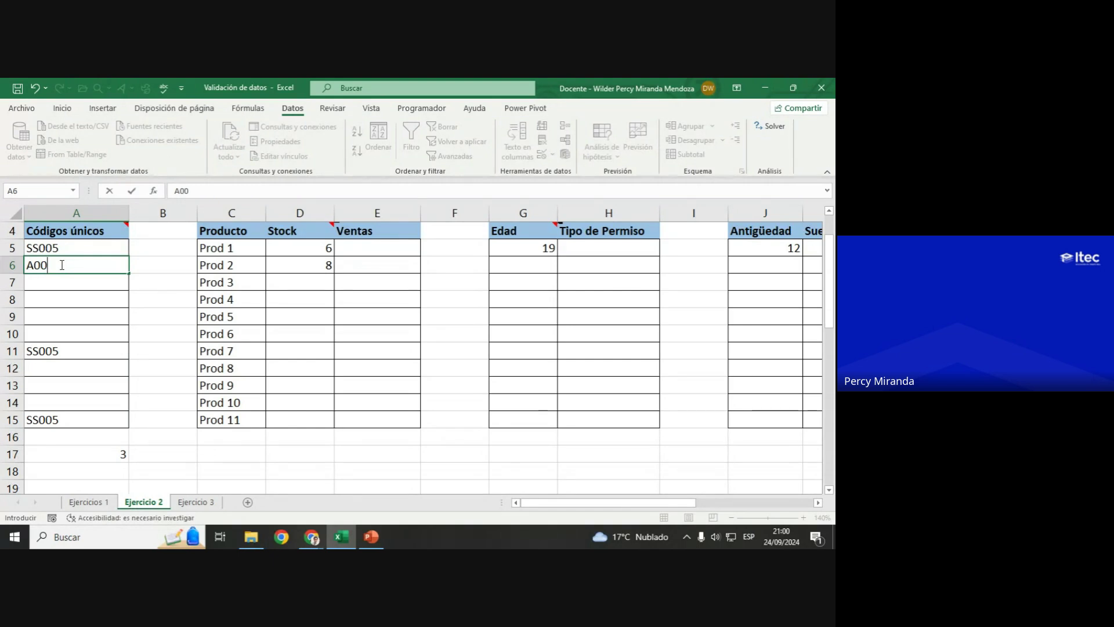
type("8")
key("Return")
left_click(61, 265)
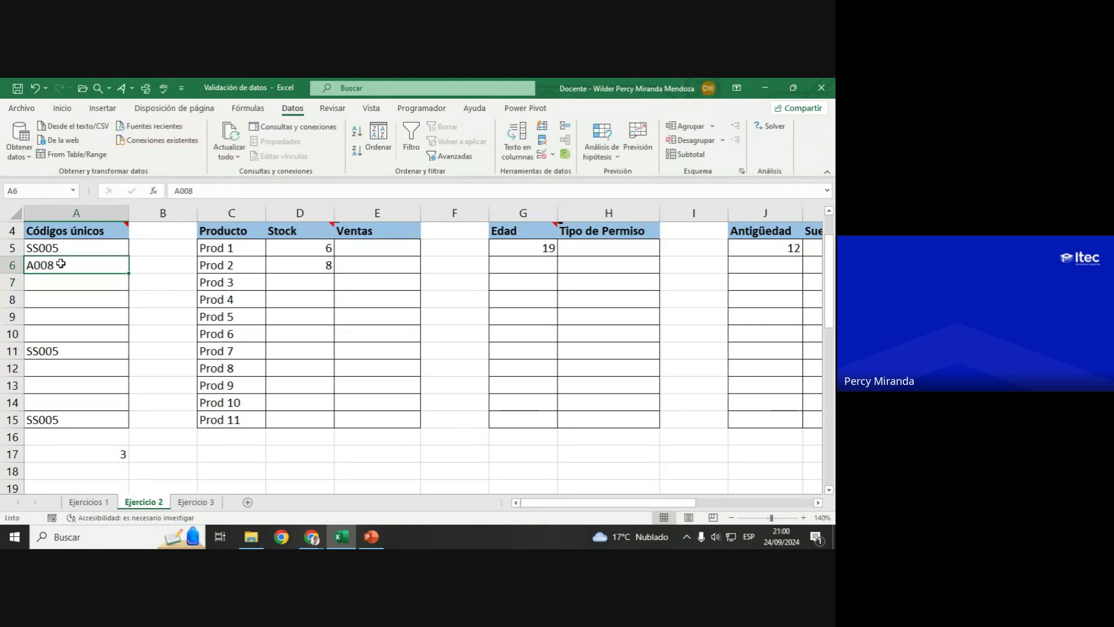
left_click_drag(63, 252, 58, 417)
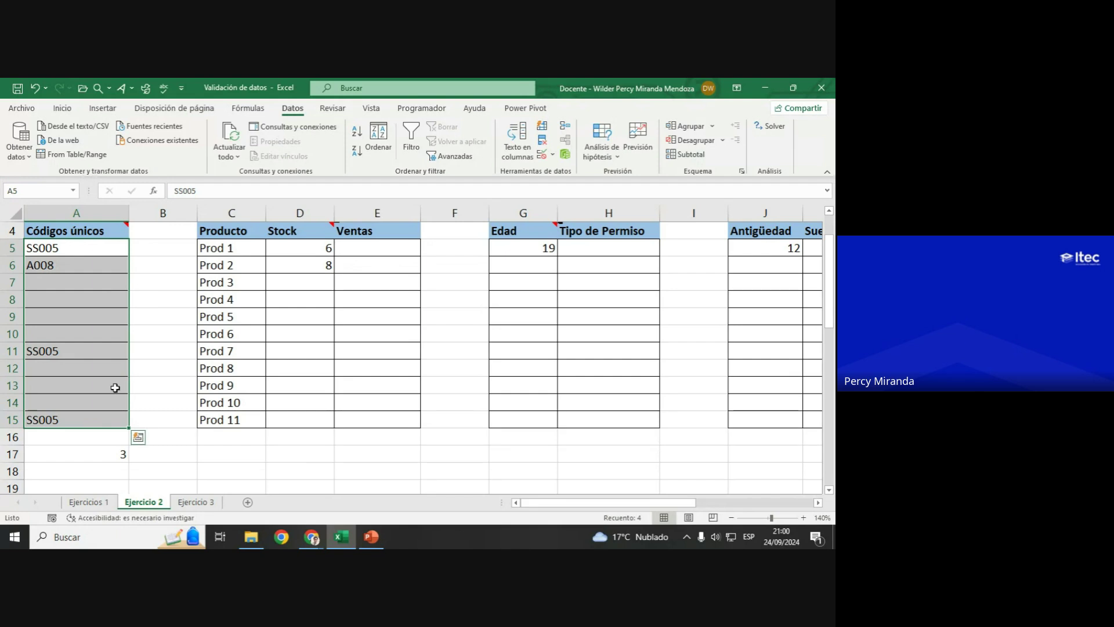
Step: Change the A17 formula's criterion from A5 to A6
double_click(116, 454)
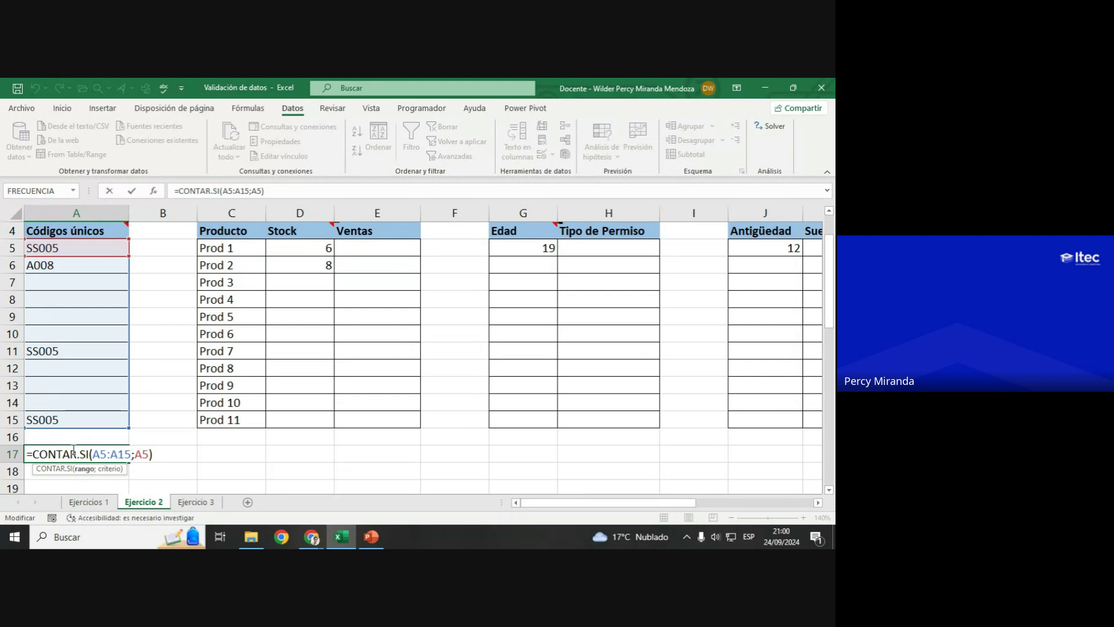
double_click(107, 456)
double_click(141, 454)
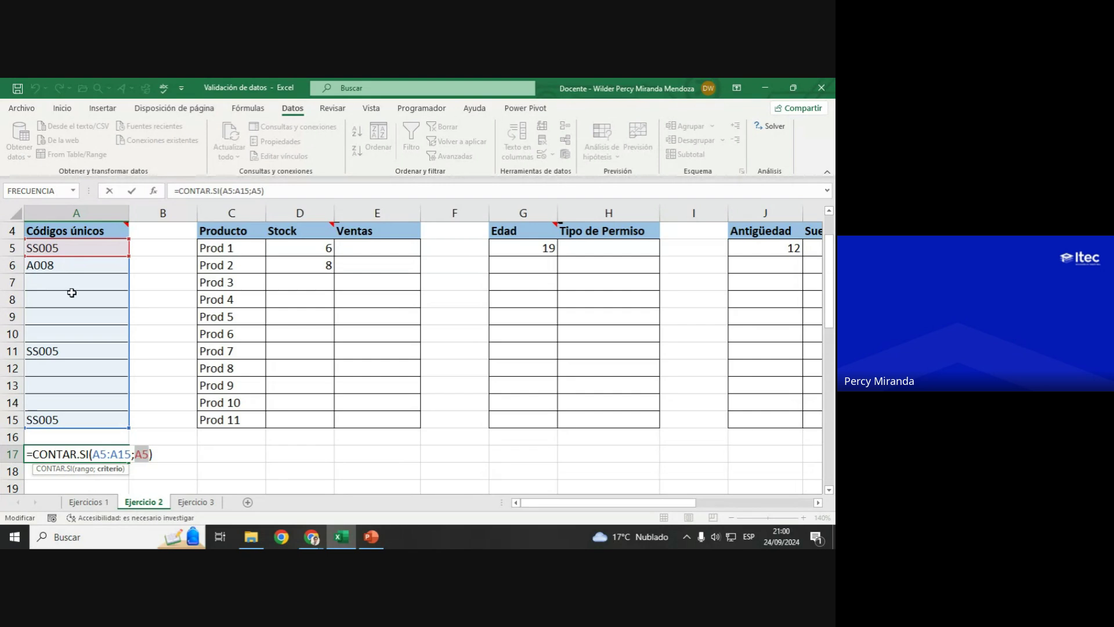
left_click(149, 453)
key("BackSpace")
type("6")
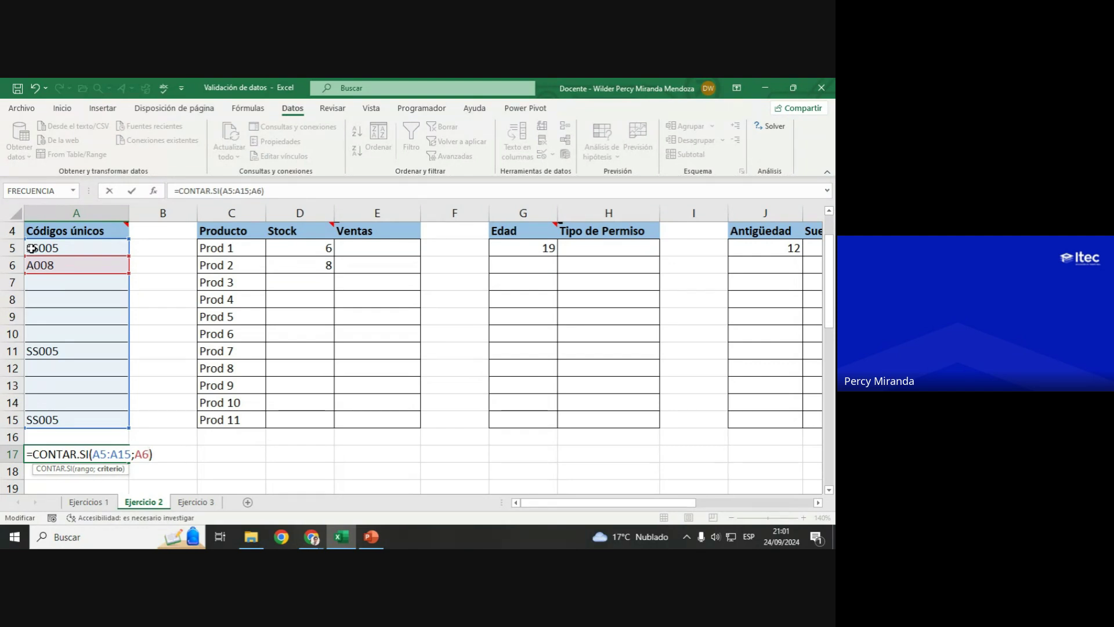
key("Return")
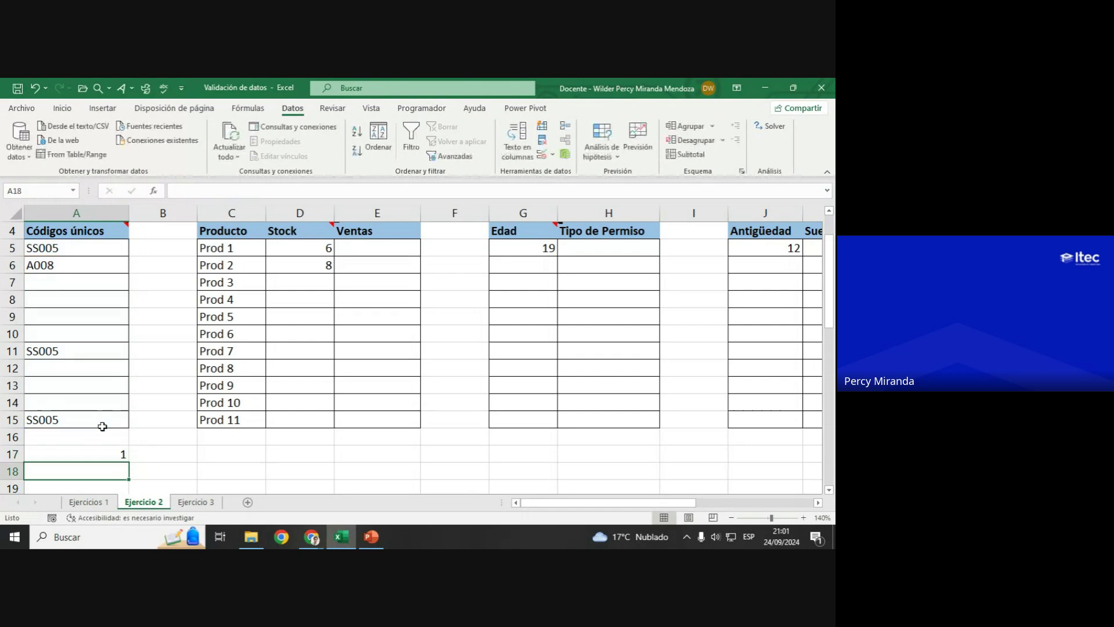
Step: Enter A008 again in A12 so the A17 count shows 2
left_click(84, 451)
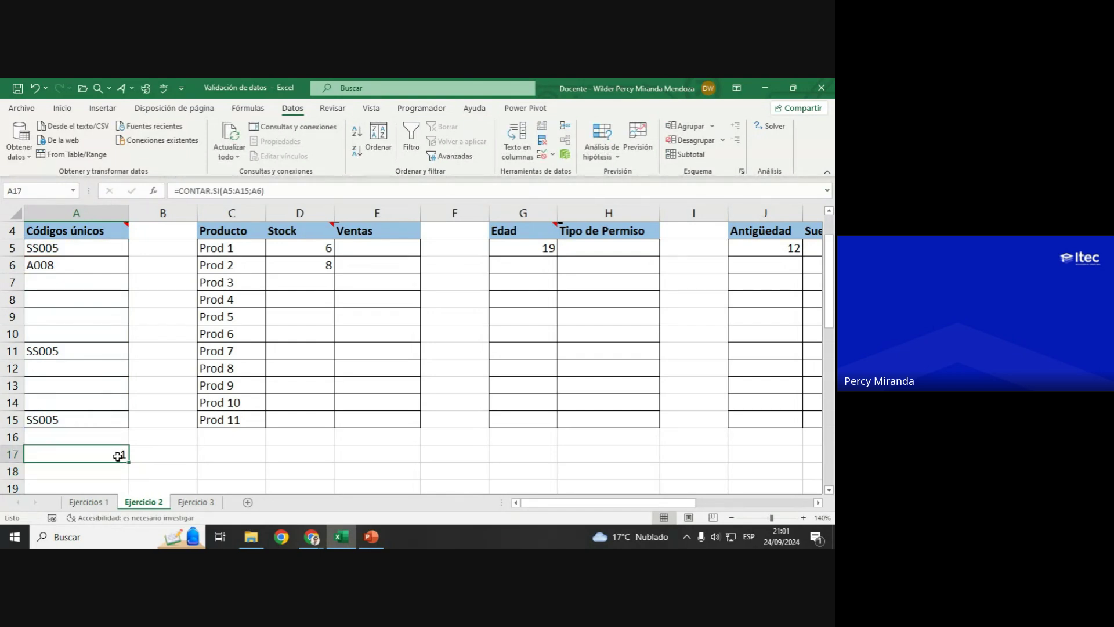
left_click(63, 265)
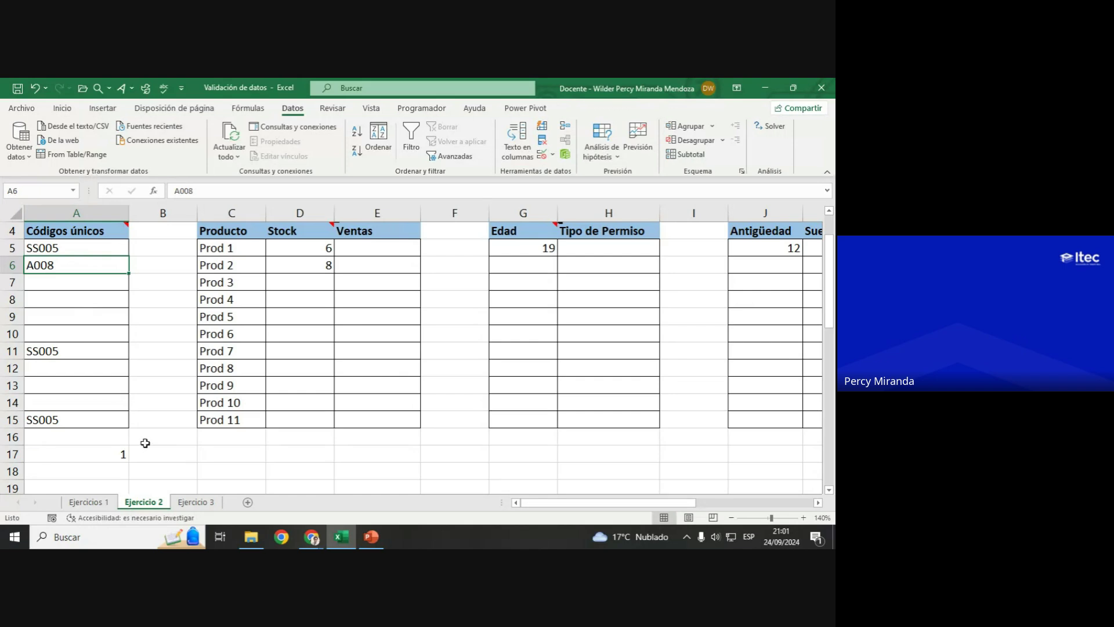
left_click(121, 457)
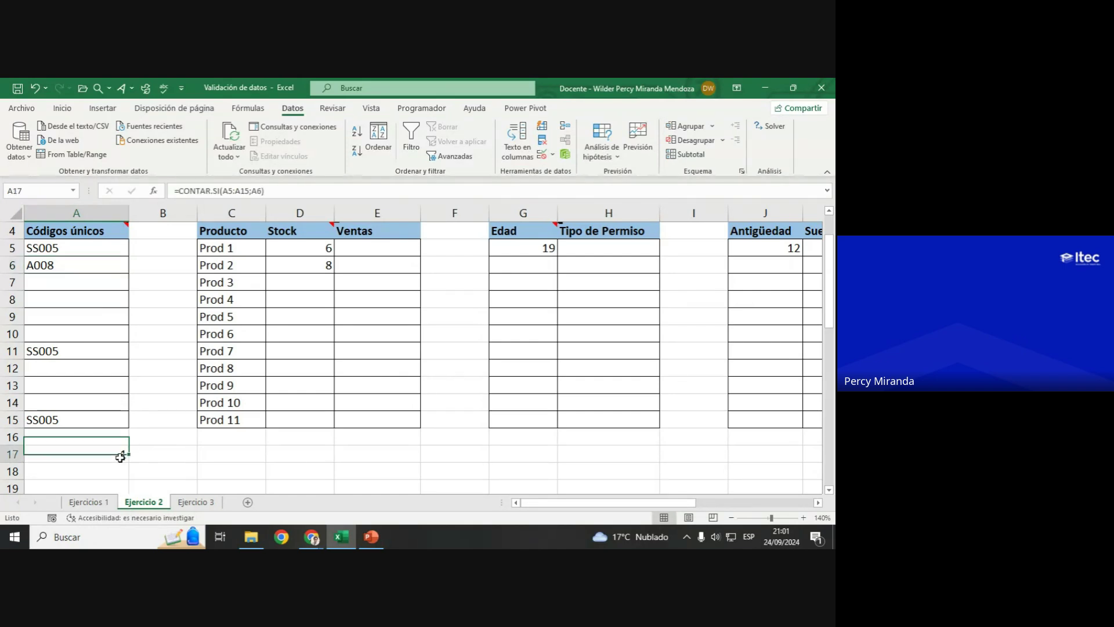
left_click(72, 364)
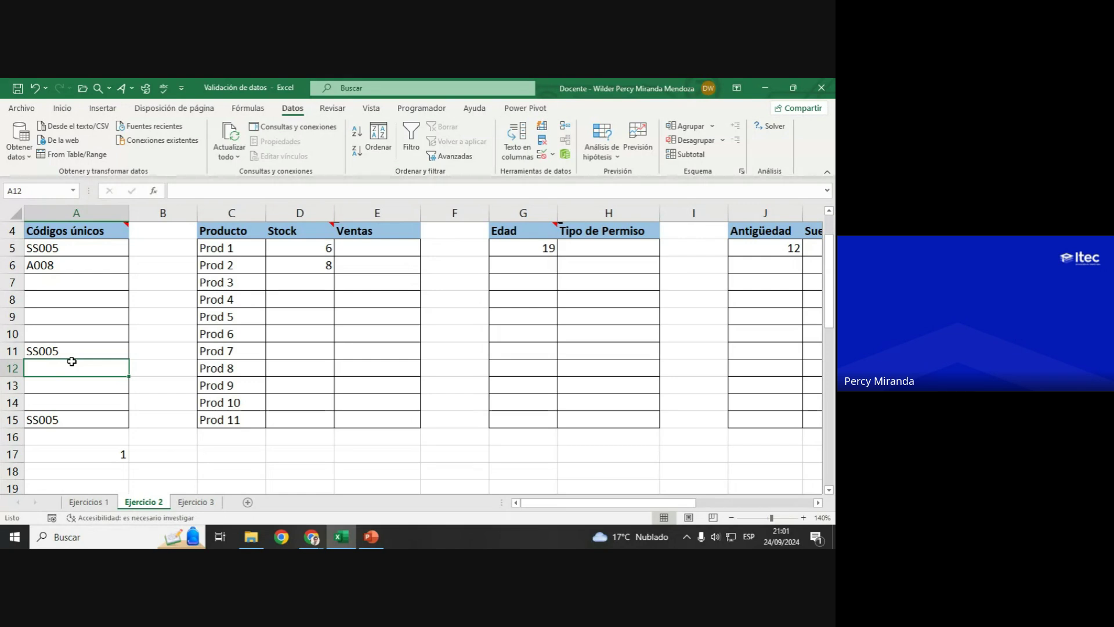
type("A008")
key("Return")
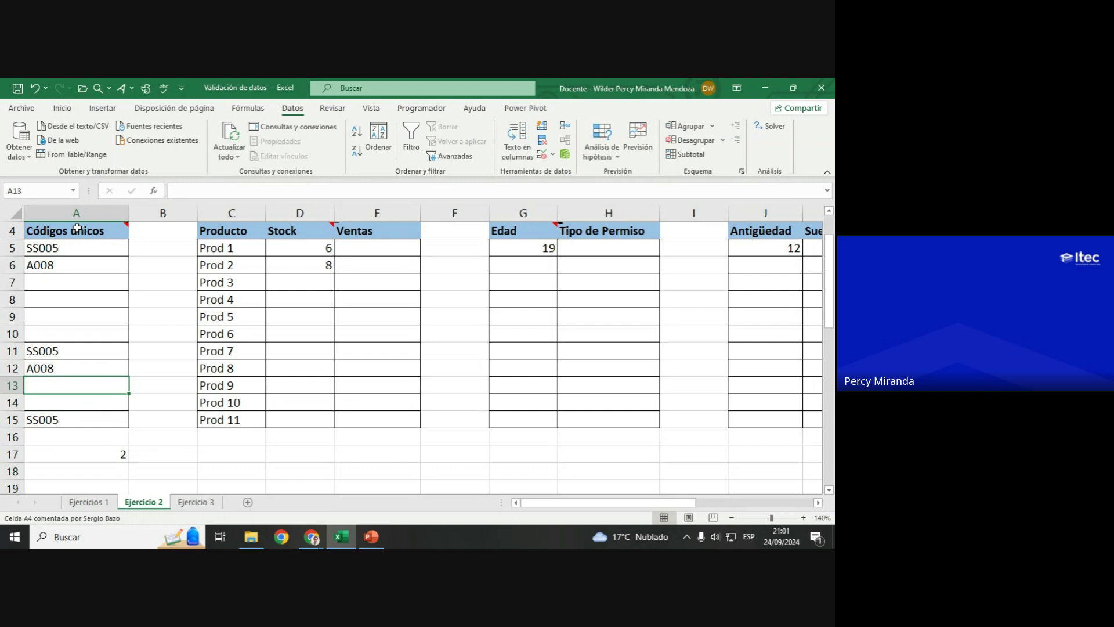
Step: Clear the sample codes in A5:A15 and the count formula in A17
left_click_drag(83, 248, 67, 418)
key("Delete")
left_click(100, 454)
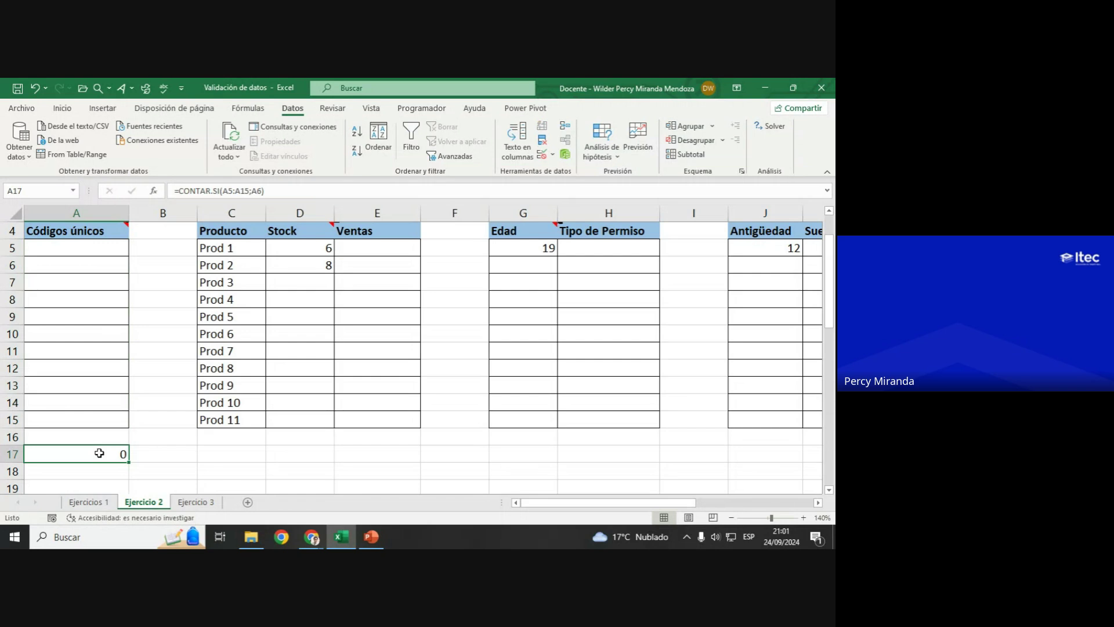
key("Delete")
Step: For A5:A15, choose a Personalizada validation and start its formula =CONTAR.SI(A5:A15
left_click_drag(90, 248, 103, 424)
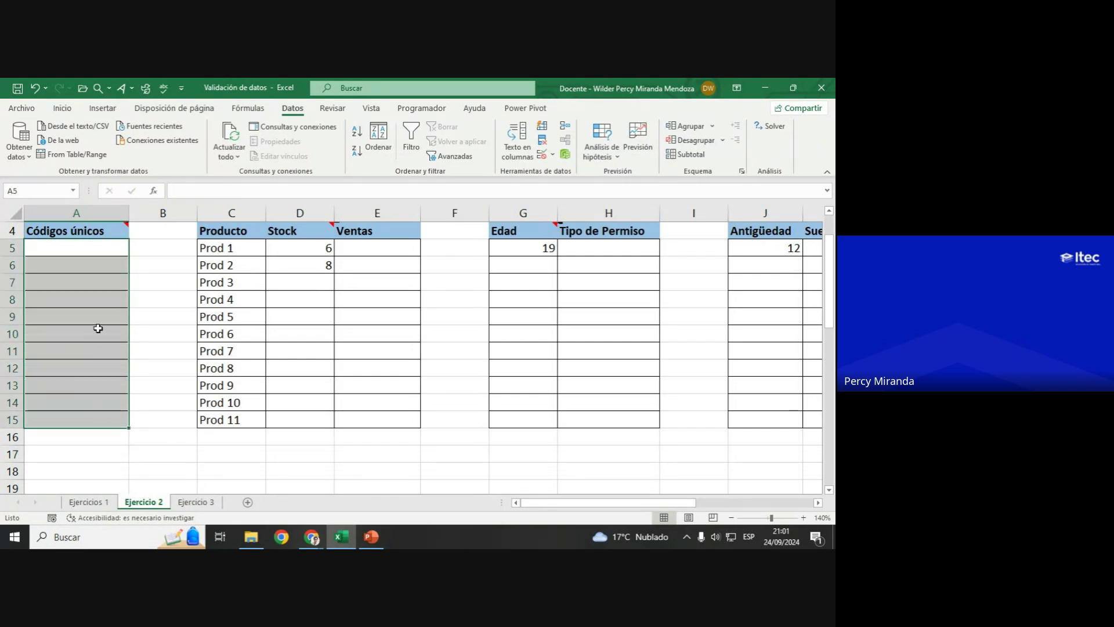
left_click(542, 155)
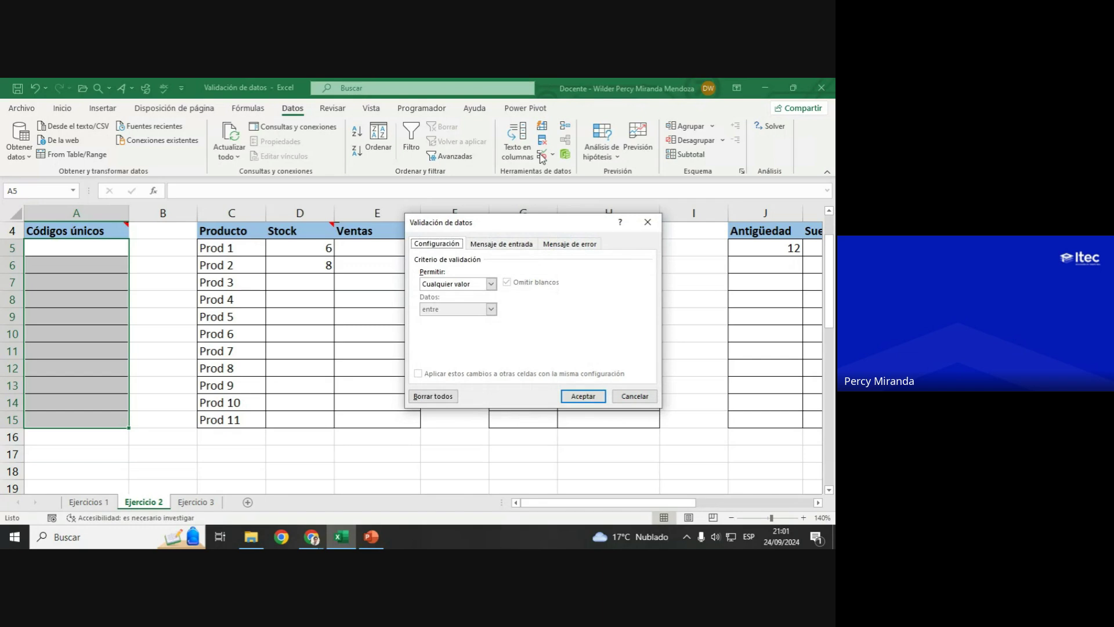
left_click(460, 286)
left_click(457, 350)
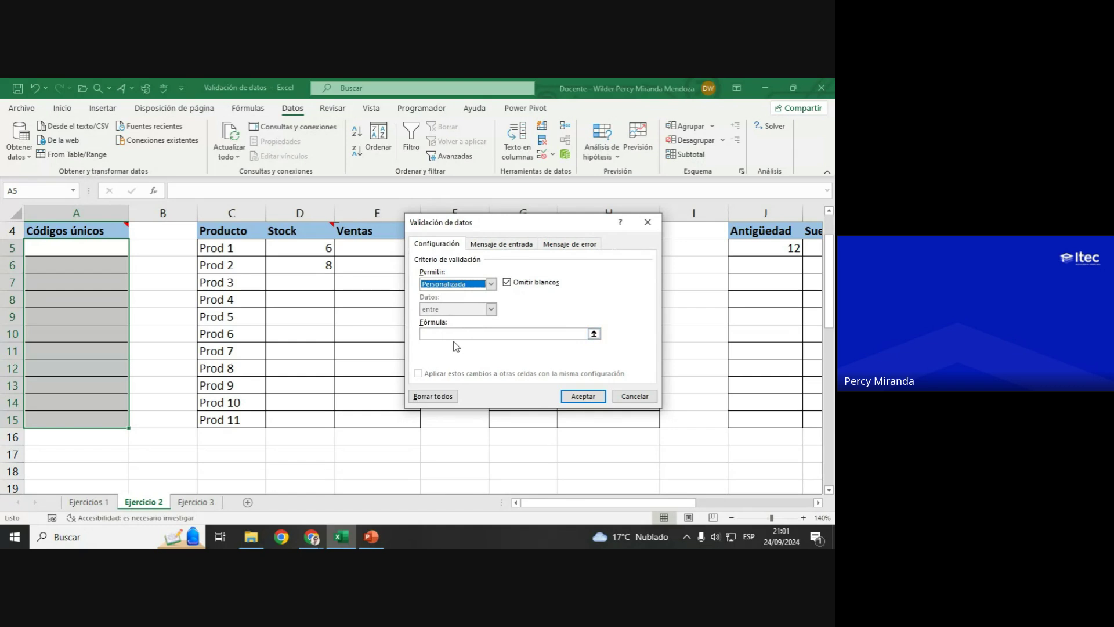
left_click(447, 333)
type("=")
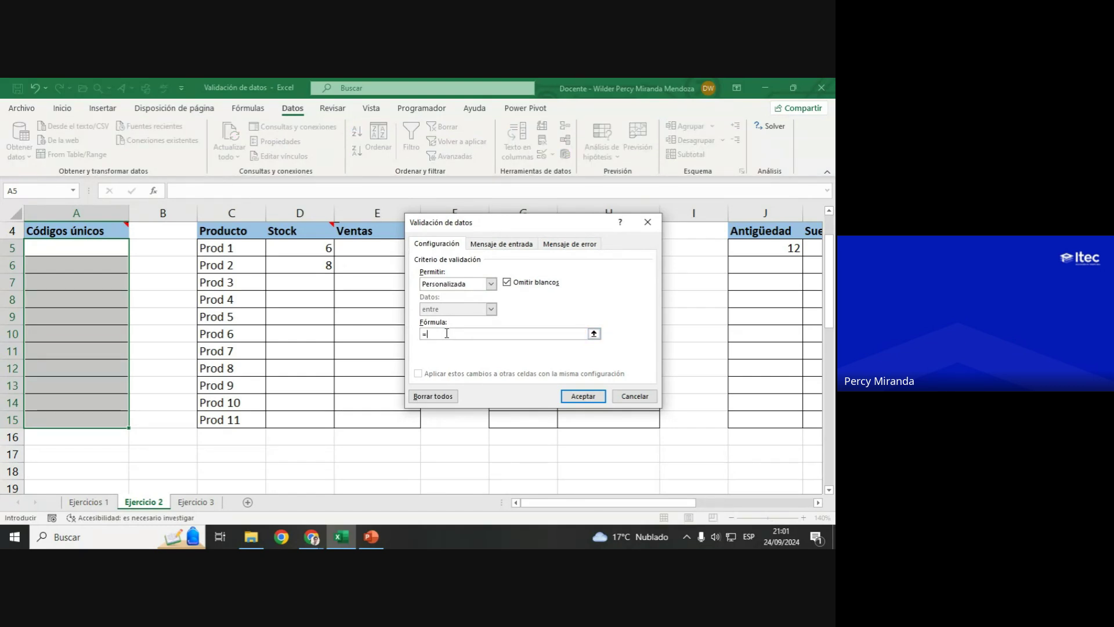
type("CONTAR")
type(".SI(")
left_click_drag(111, 247, 96, 421)
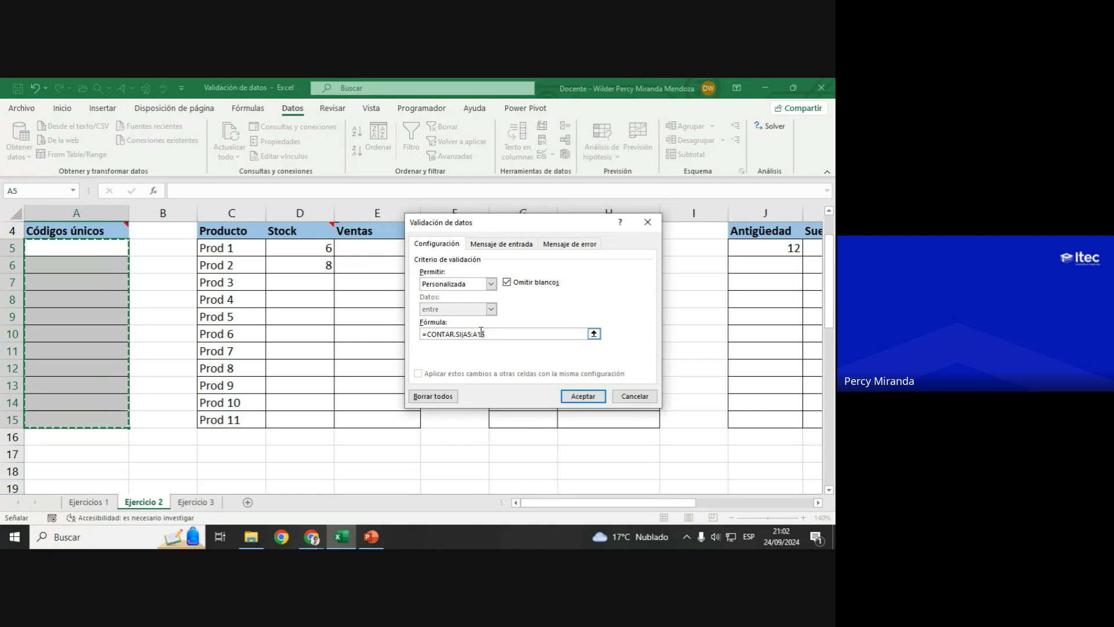
left_click_drag(483, 333, 465, 333)
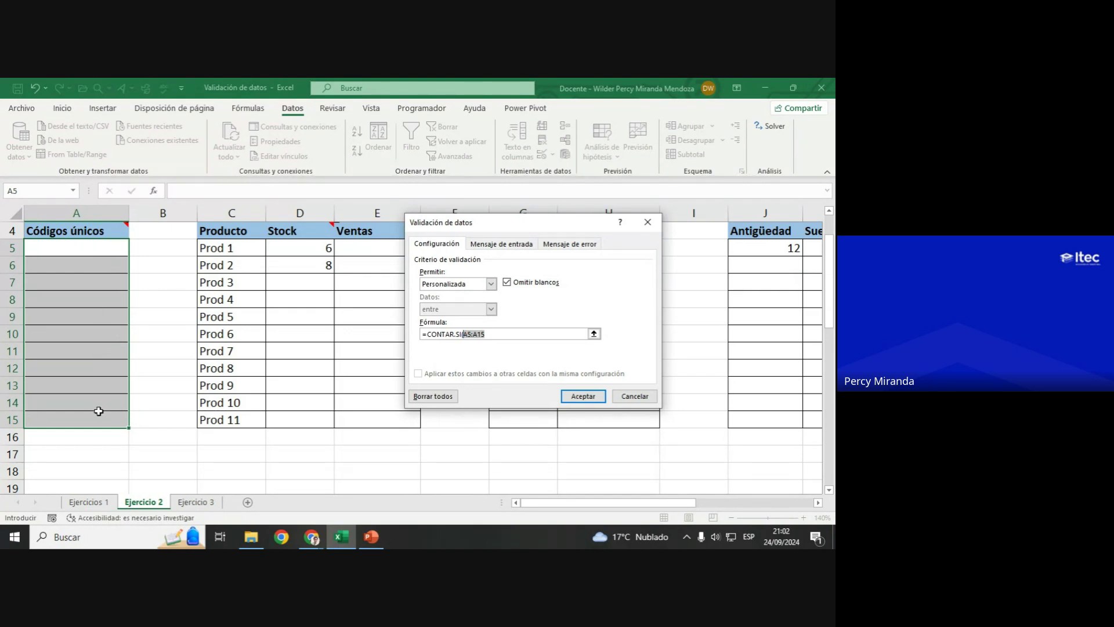
Step: Make the range $A$5:$A$15 with F4, add A5 as criterion, and end with )=1
key("F4")
left_click(502, 335)
left_click(111, 248)
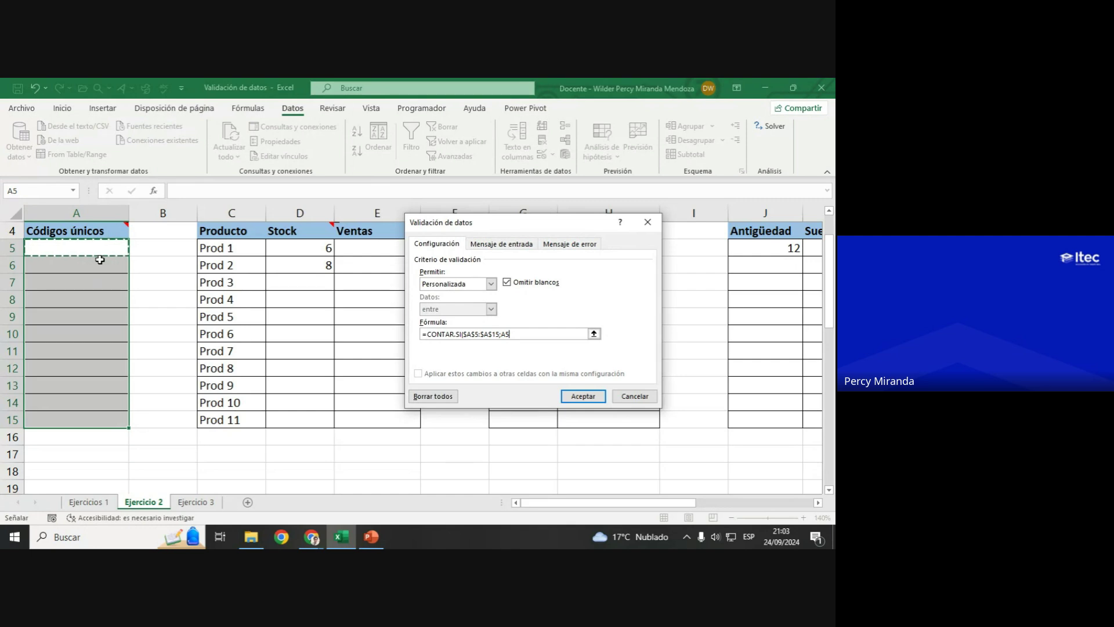
type(")=2")
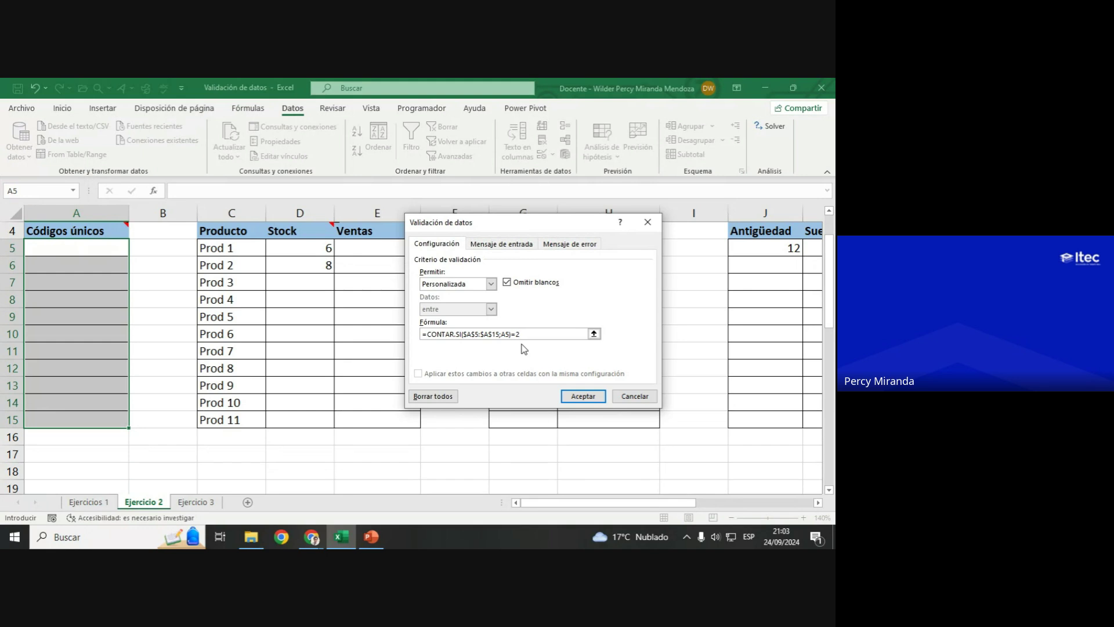
key("BackSpace")
Step: On the error alert, set title 'Error' and message 'Hay un código repetido en la BD'
left_click(566, 245)
left_click(534, 300)
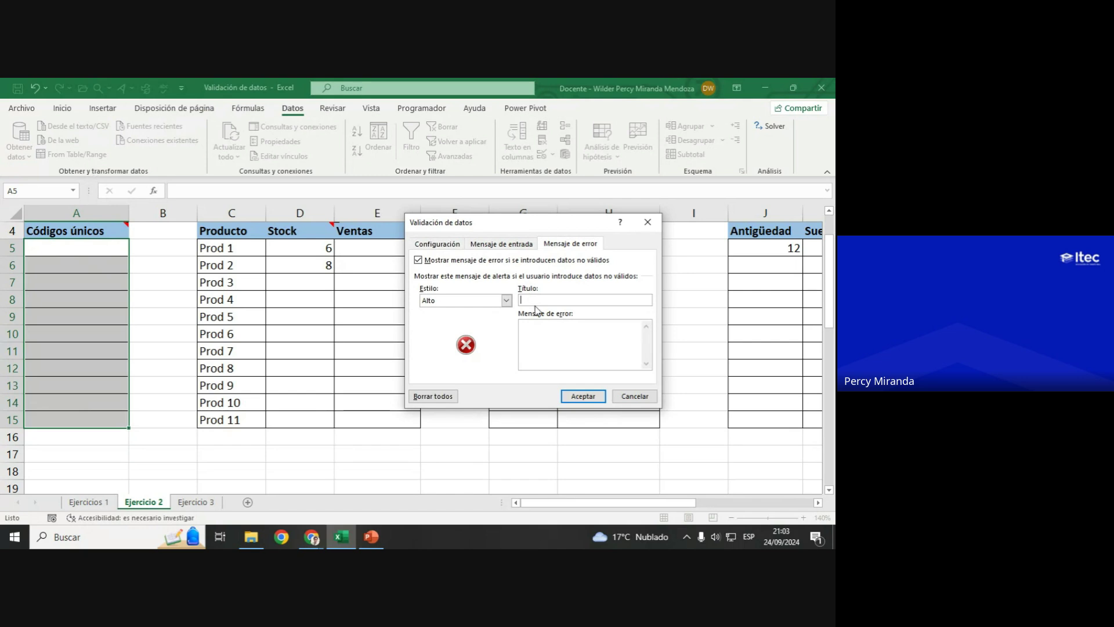
type("e")
type("RROR")
key("BackSpace")
key("BackSpace")
type("E")
key("BackSpace")
type("digo ")
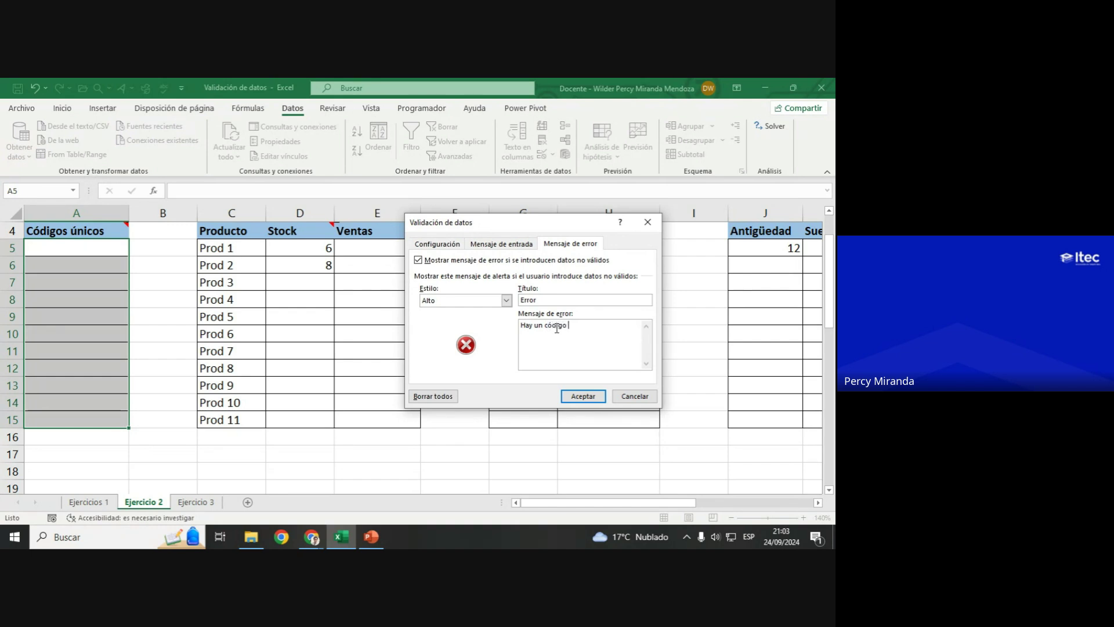
type("repetido en la BD")
Step: Recheck the CONTAR.SI rule formula, confirm the validation, and select A5
left_click(442, 245)
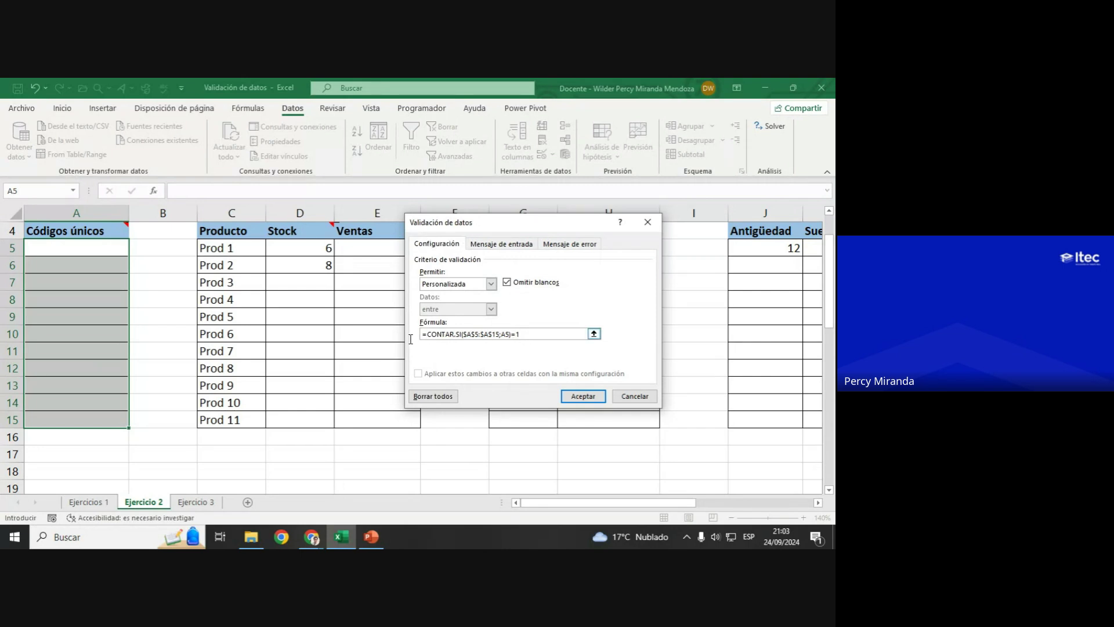
double_click(459, 335)
left_click(457, 334)
mouse_move(458, 231)
left_mouse_down()
mouse_move(368, 308)
mouse_move(447, 249)
left_mouse_up()
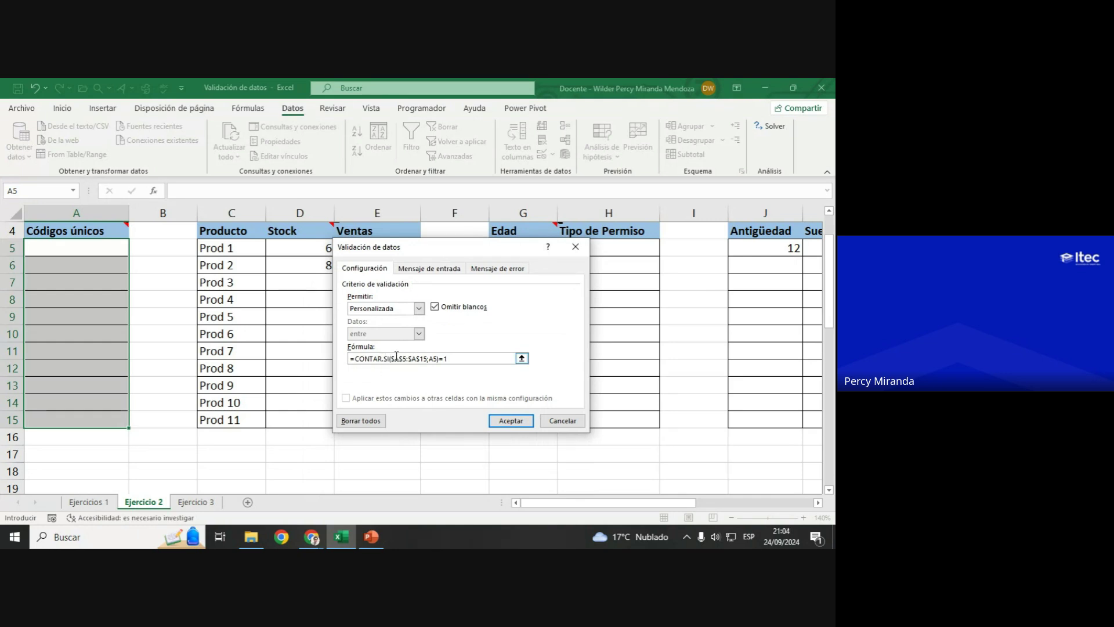
left_click(513, 423)
left_click(77, 249)
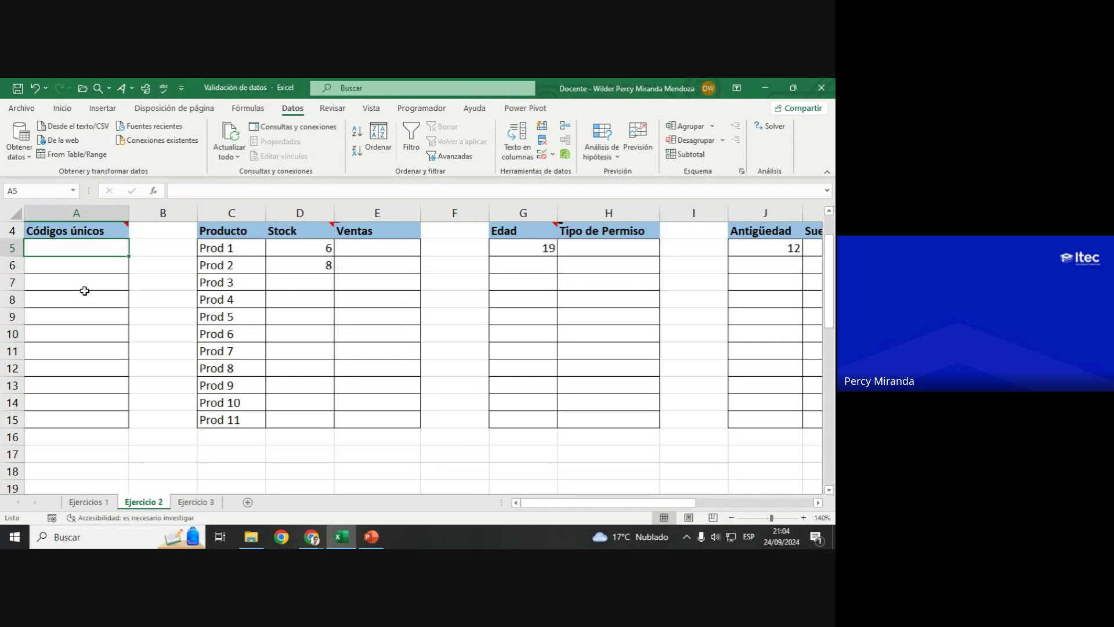
Step: Enter the codes A009, A007 and A004 in A5:A7
type("A00")
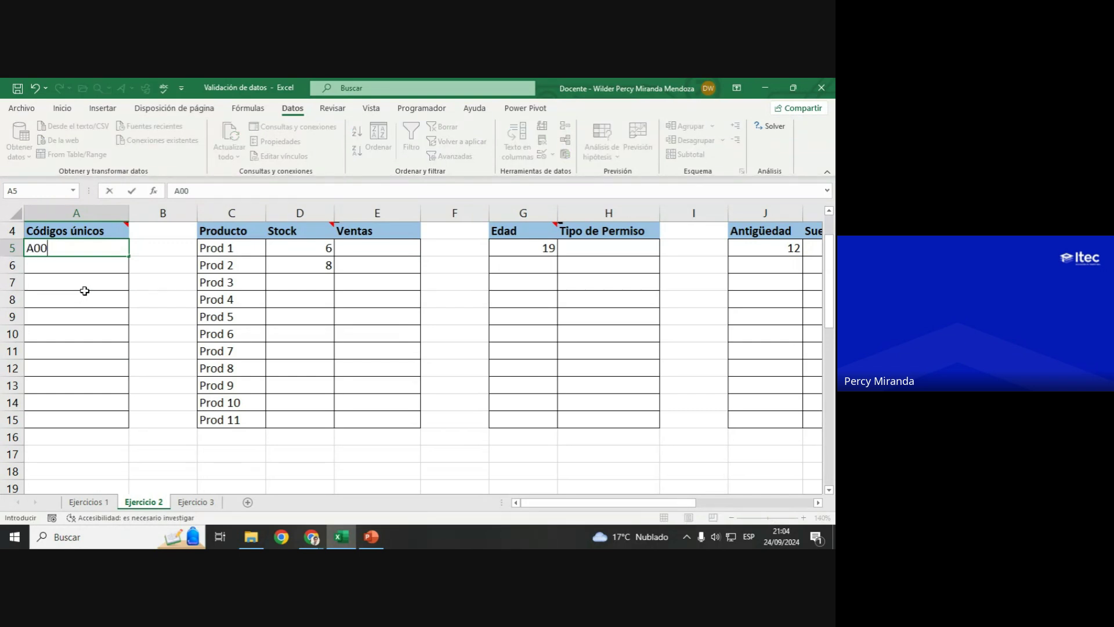
type("9")
key("Return")
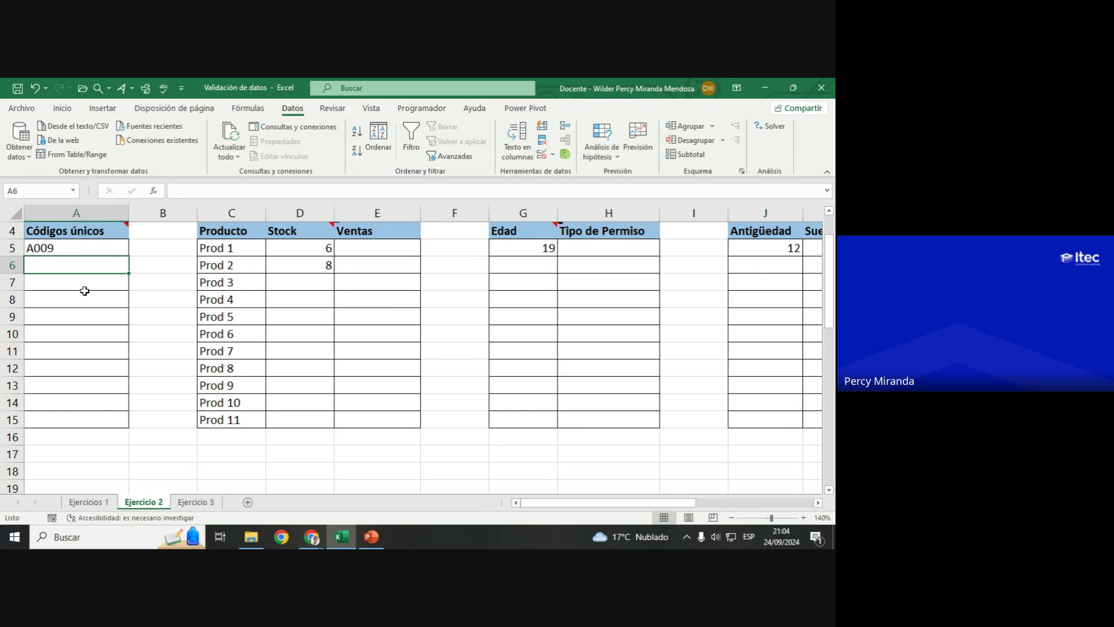
type("A0")
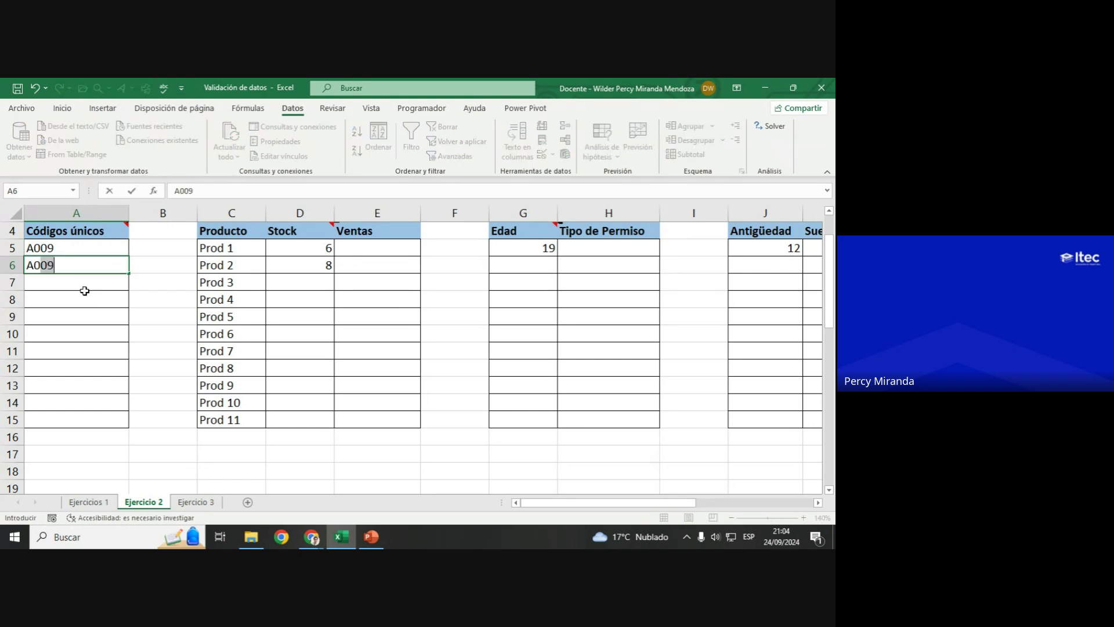
type("07")
key("Return")
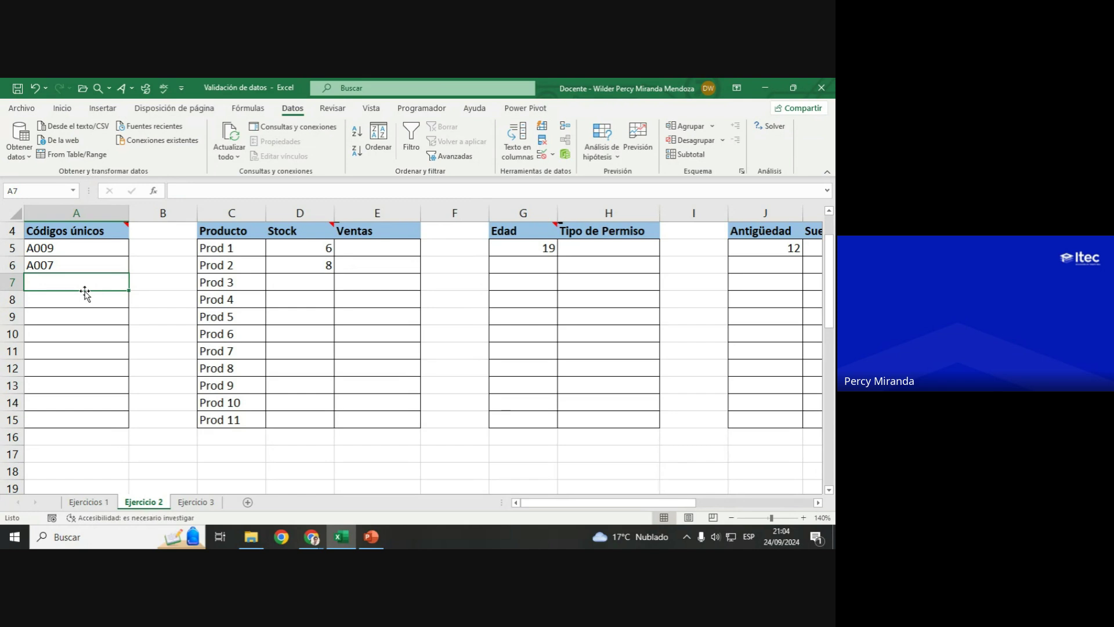
type("A0")
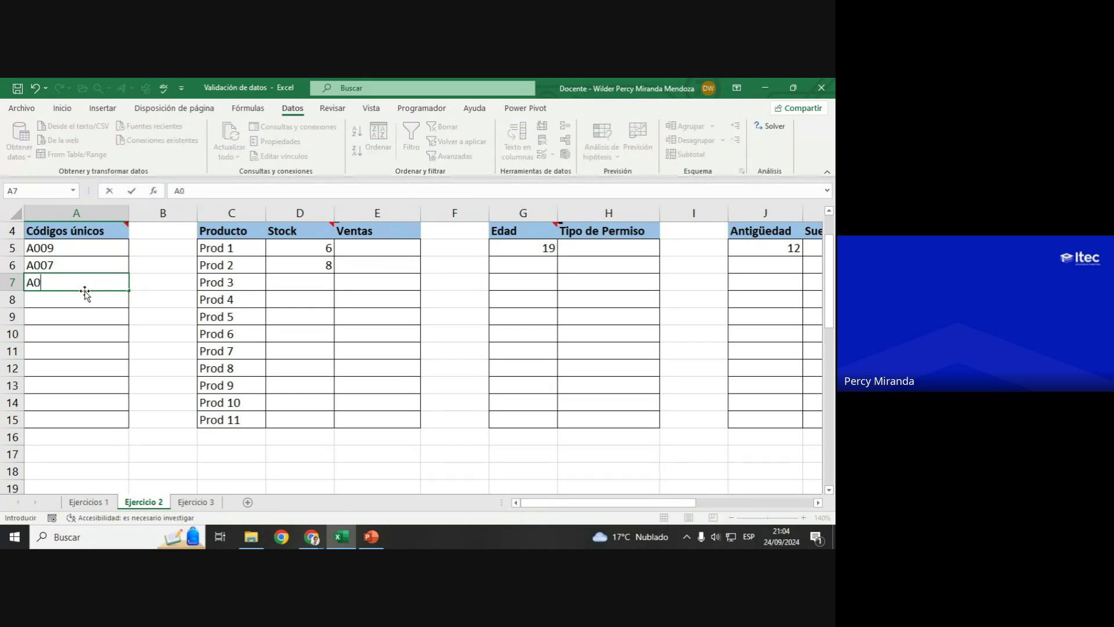
type("04")
key("Return")
Step: Test duplicates in A10: A009 is rejected, retried as A004, and rejected again
key("Down")
key("Down")
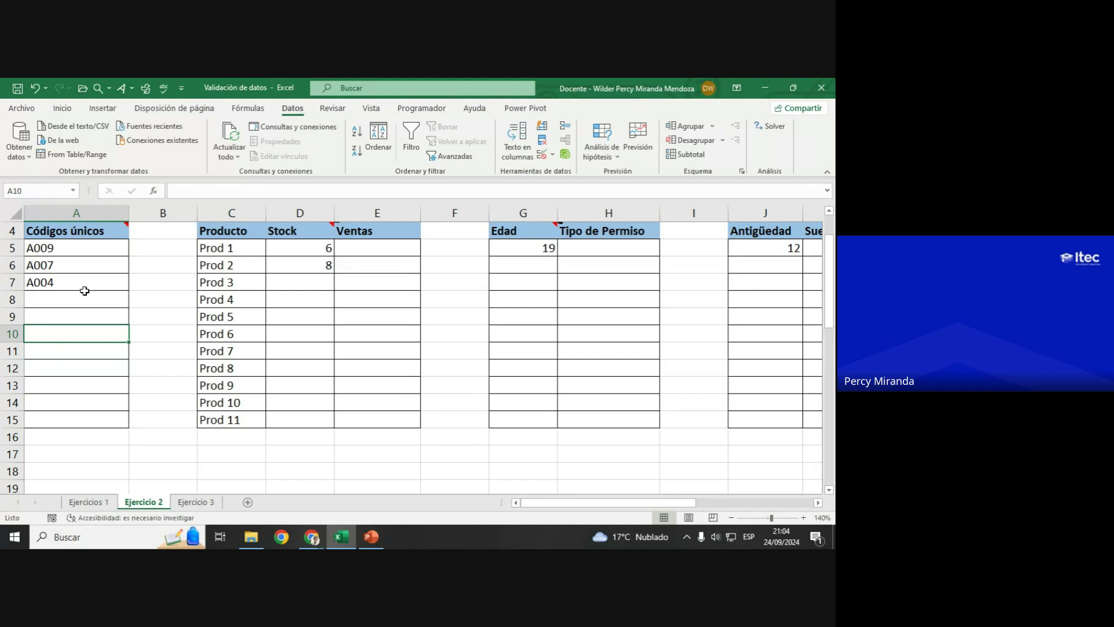
type("A")
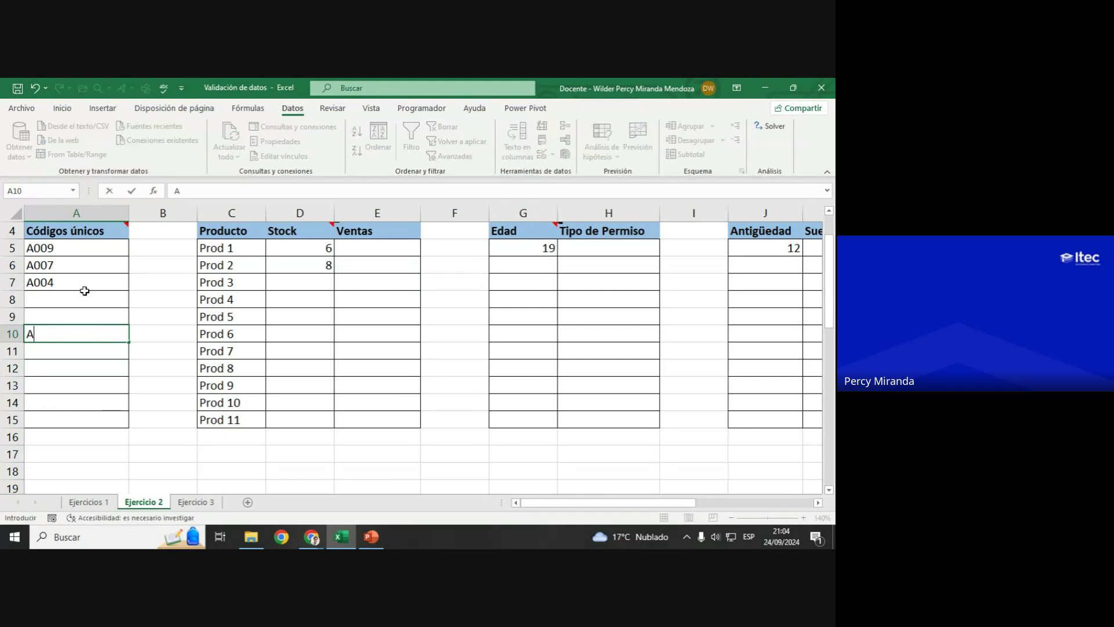
type("009")
key("Return")
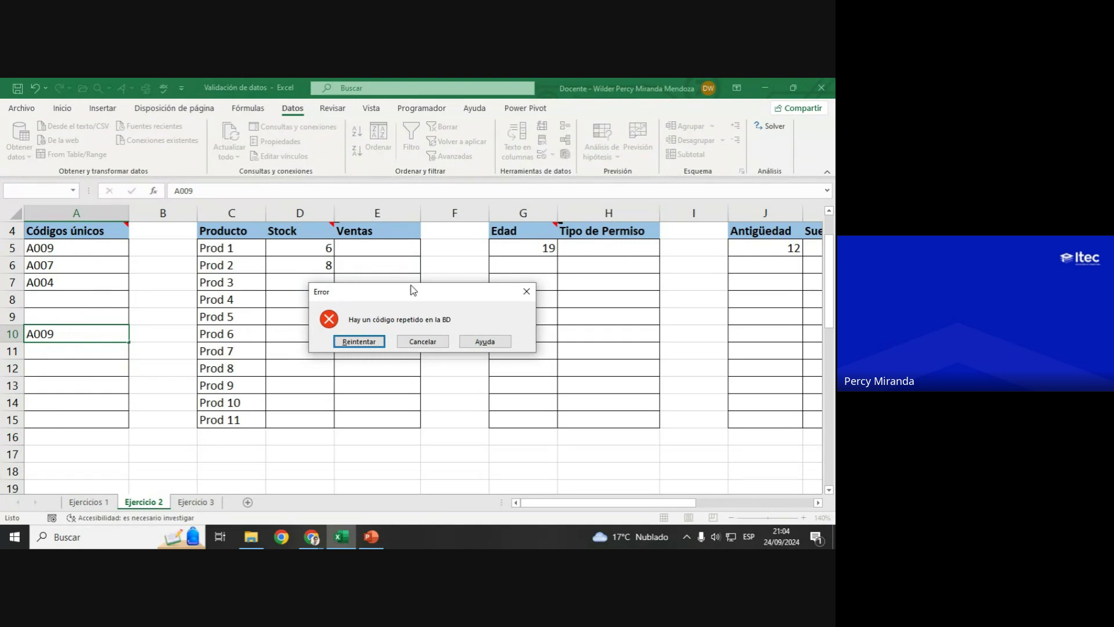
left_click(359, 342)
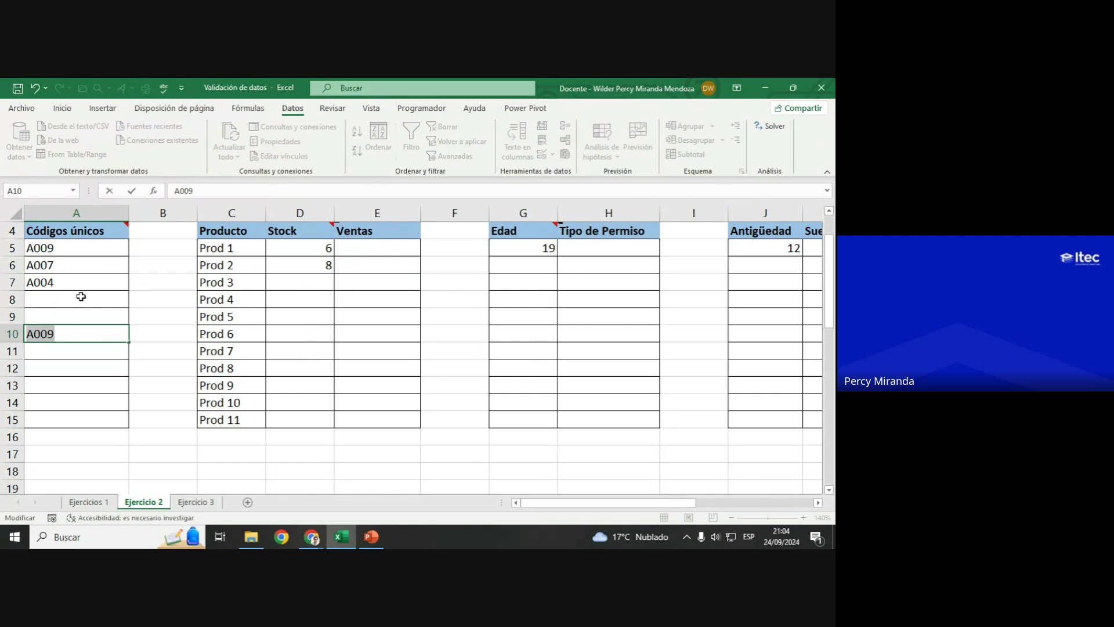
left_click(65, 333)
key("BackSpace")
type("4")
key("Return")
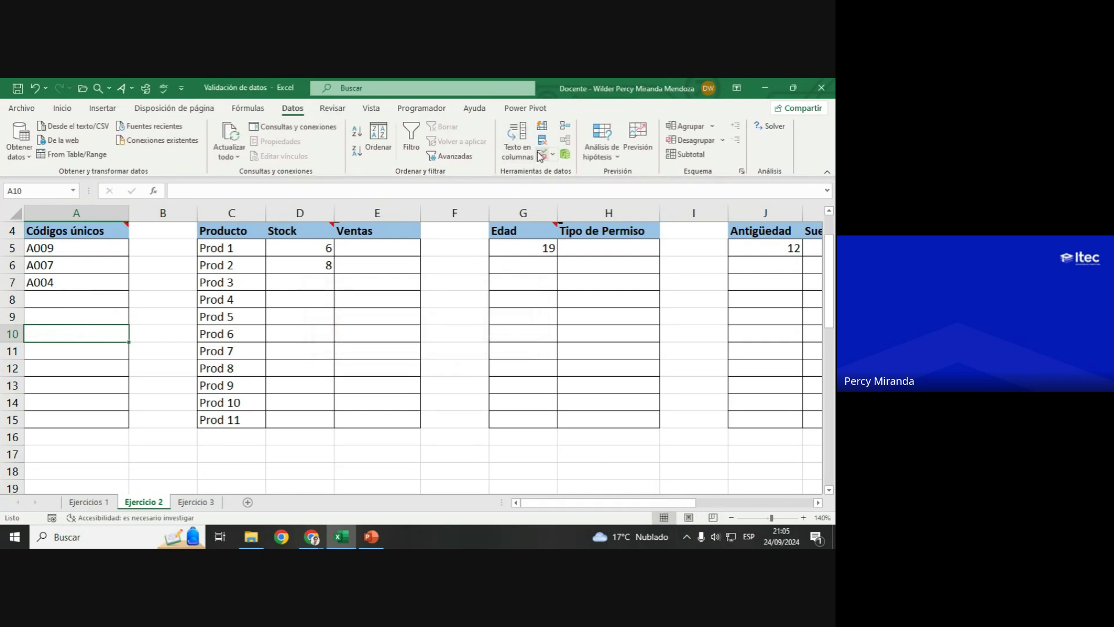
left_click(542, 154)
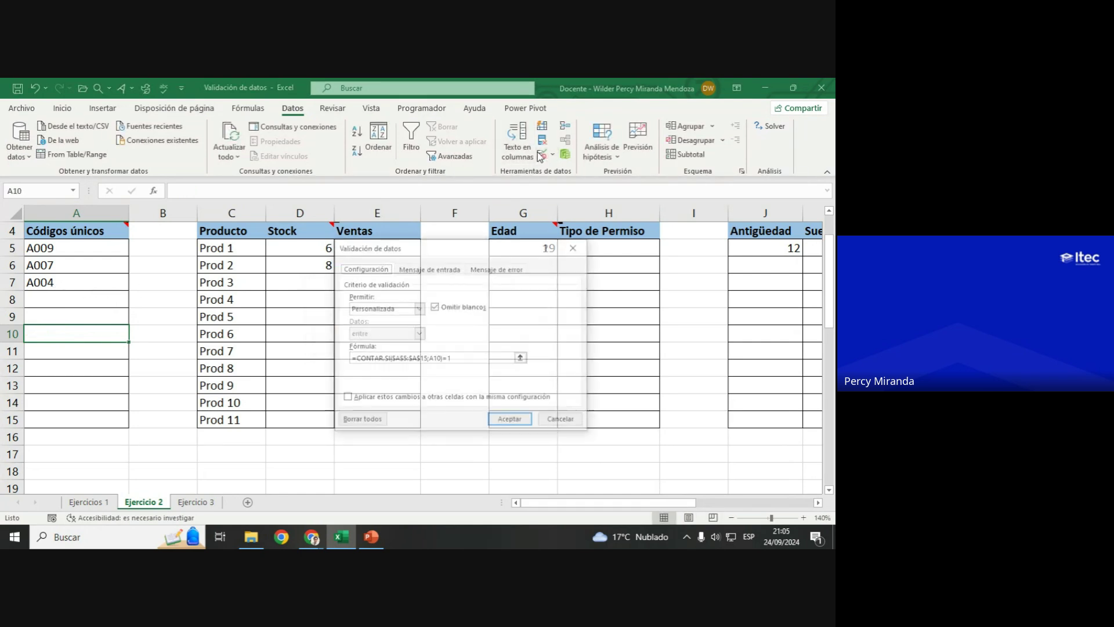
double_click(434, 359)
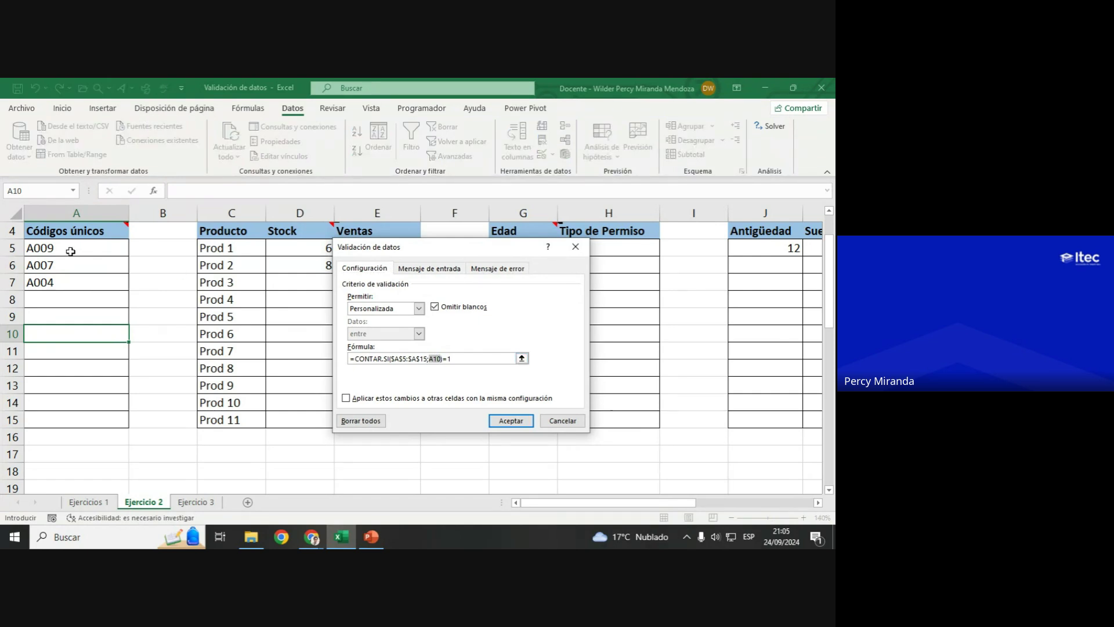
left_click(9, 333)
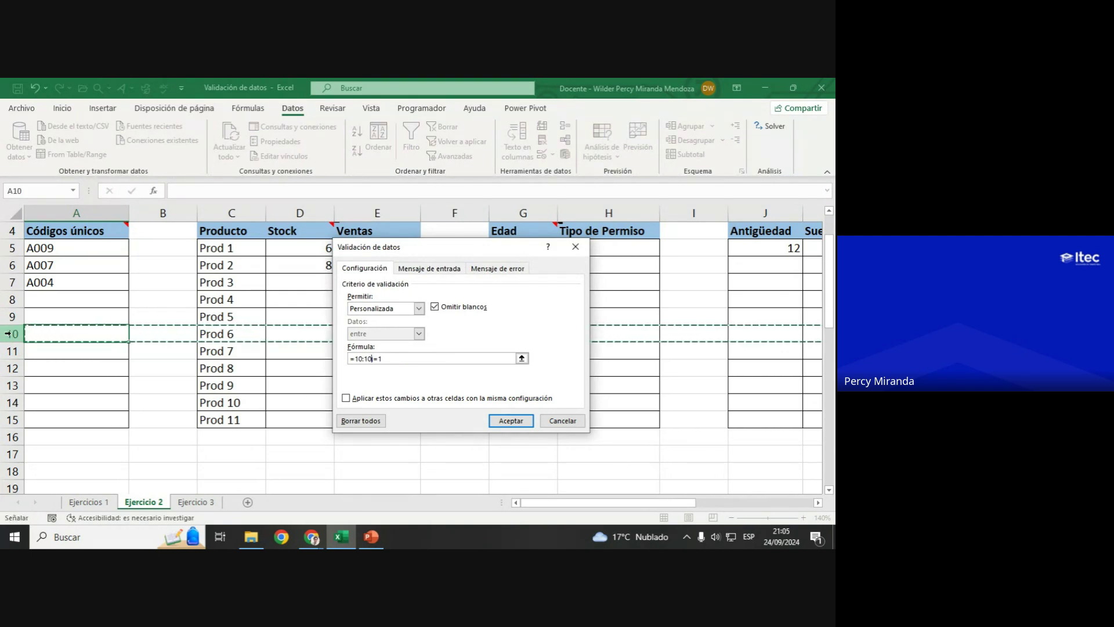
key("Escape")
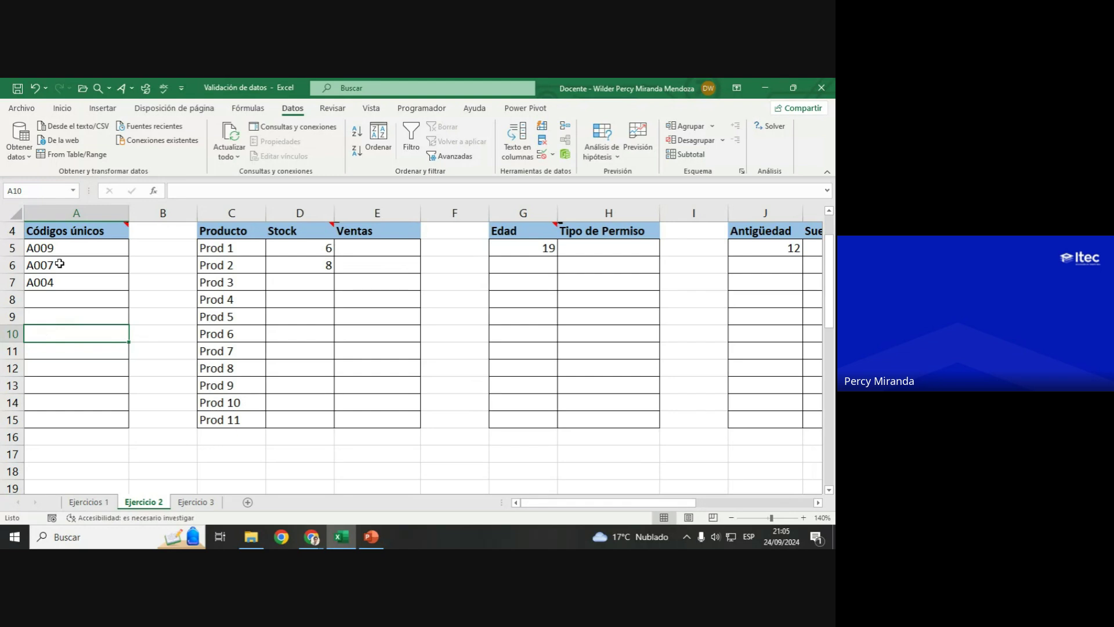
left_click(542, 154)
double_click(435, 358)
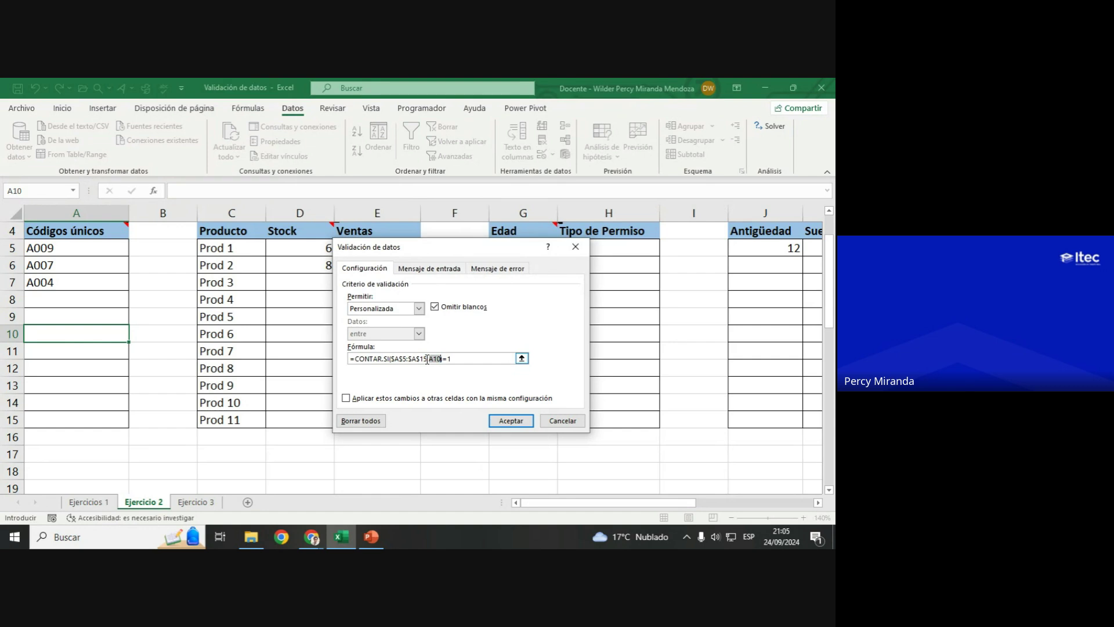
left_click_drag(427, 359, 392, 358)
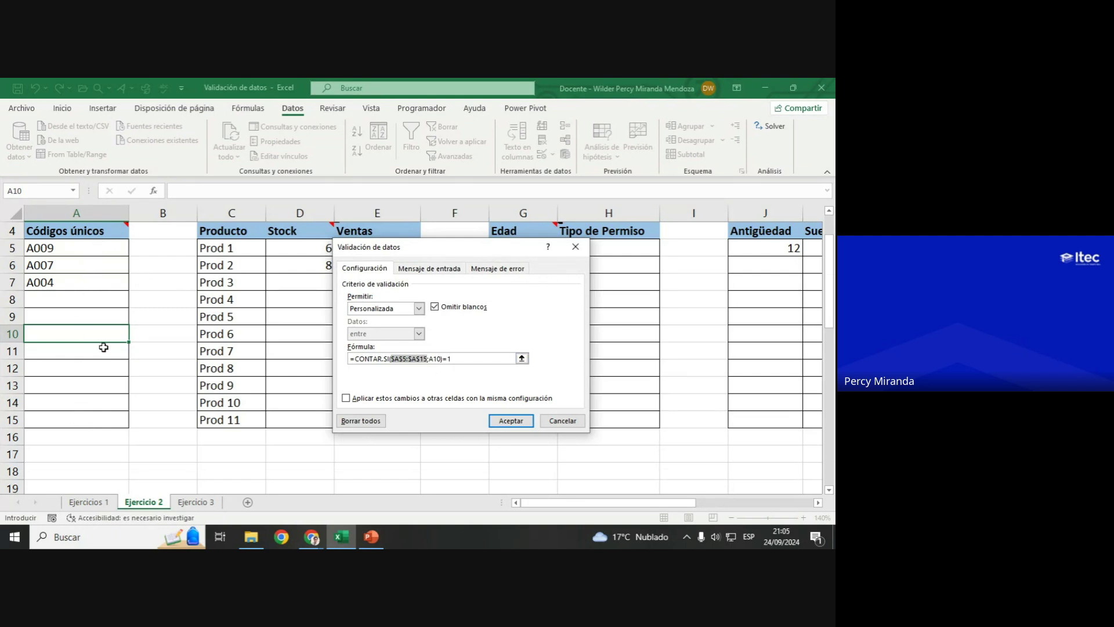
left_click(437, 358)
double_click(436, 358)
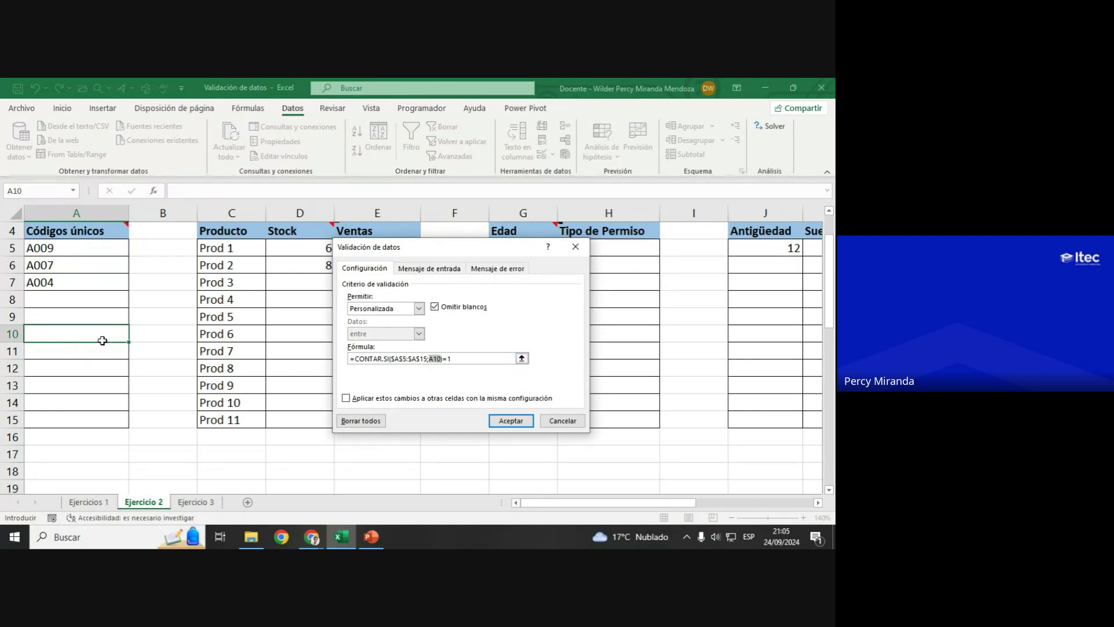
left_click(552, 419)
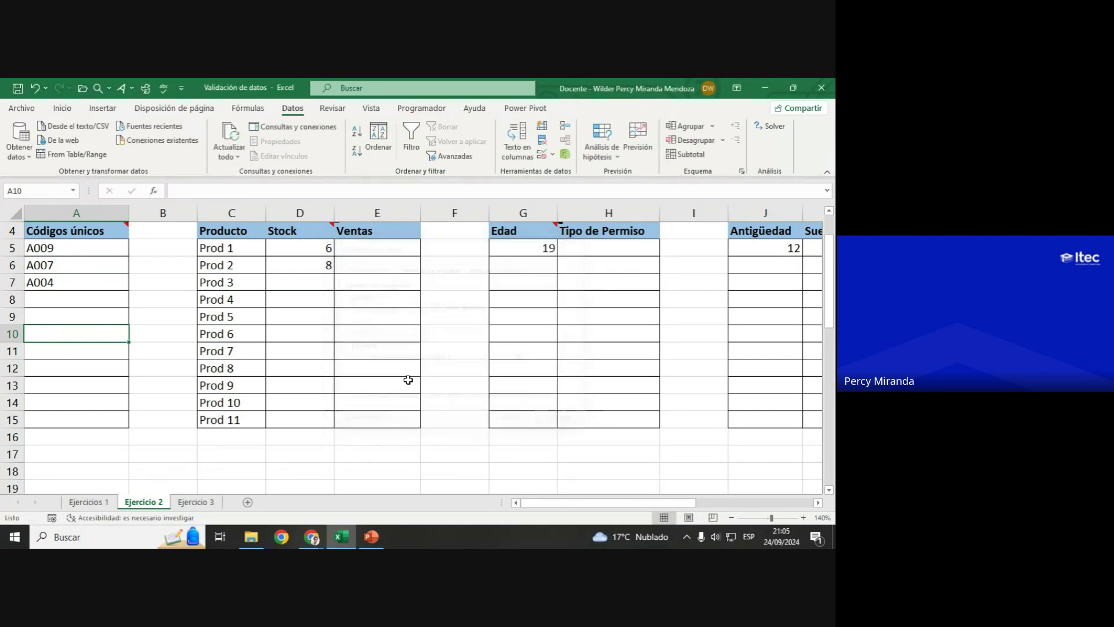
left_click(96, 254)
left_click(542, 154)
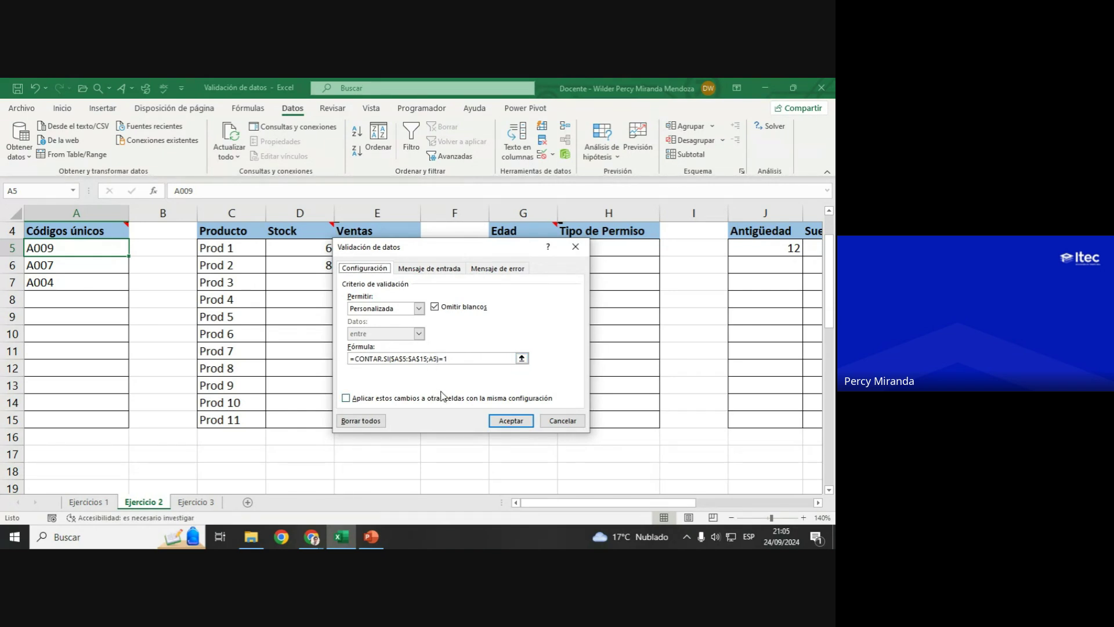
left_click(511, 420)
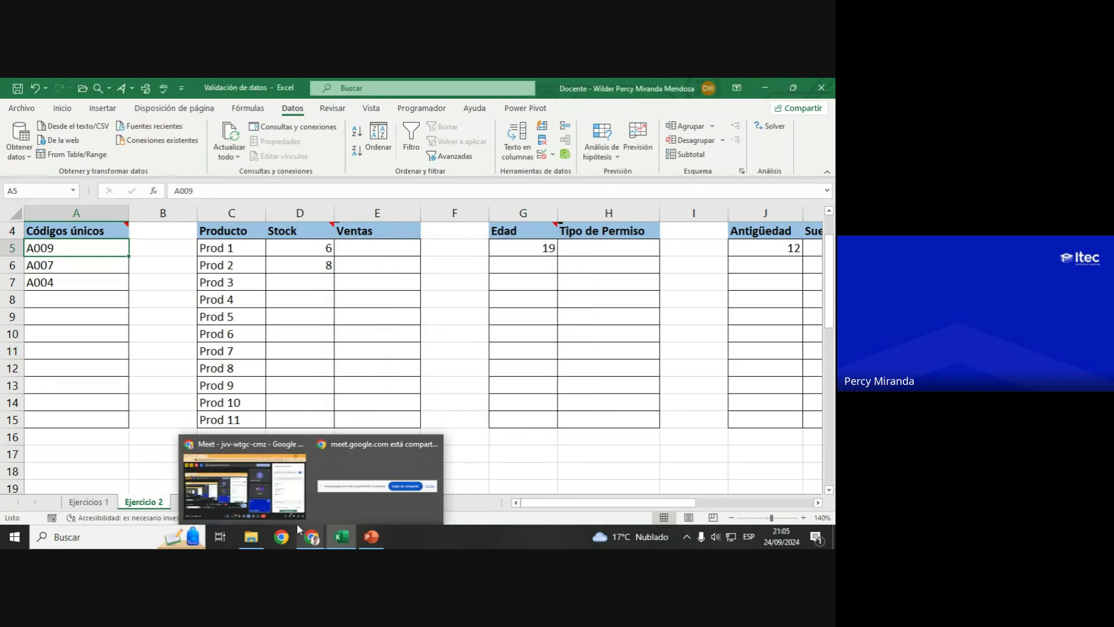
Step: Read students' replies in the Meet chat, then return to Excel's Ejercicio 2 sheet
left_click(261, 481)
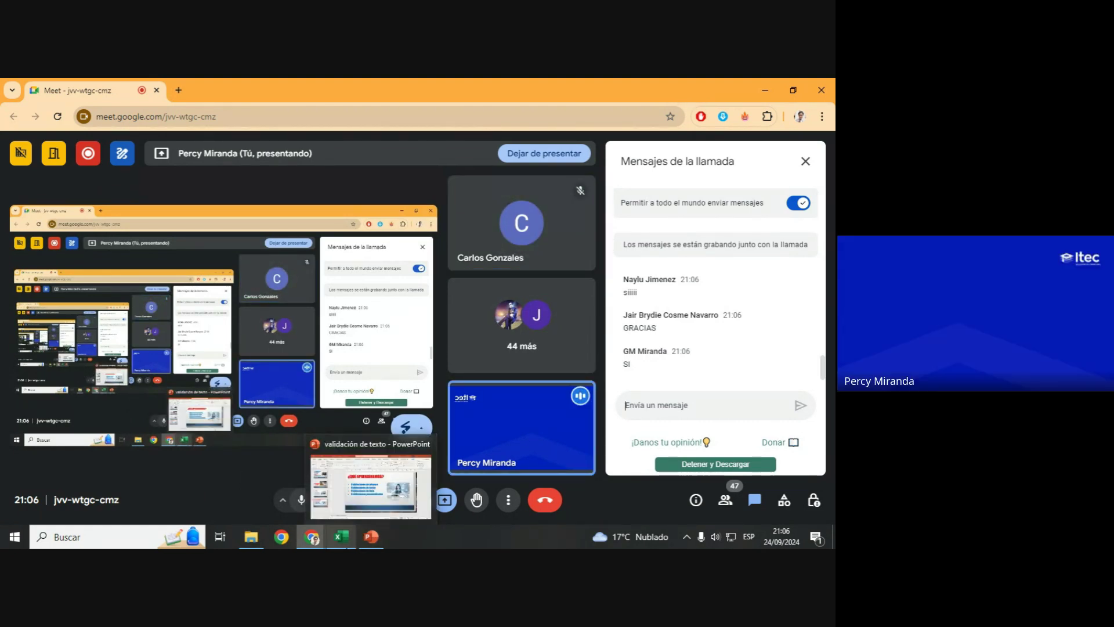
left_click(342, 536)
Step: Confirm N5's custom rule =O(N5='Lima'; N5='Callao'; N5='San Isidro') and scroll back to column A
scroll(780, 344, "right", 3)
scroll(780, 344, "right", 3)
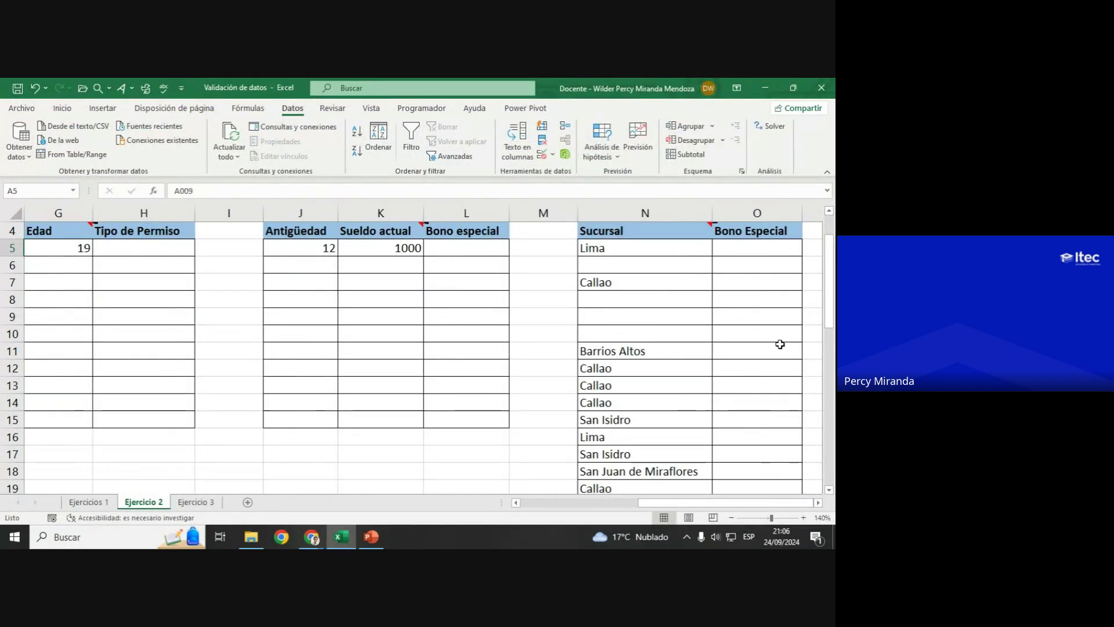
left_click(624, 248)
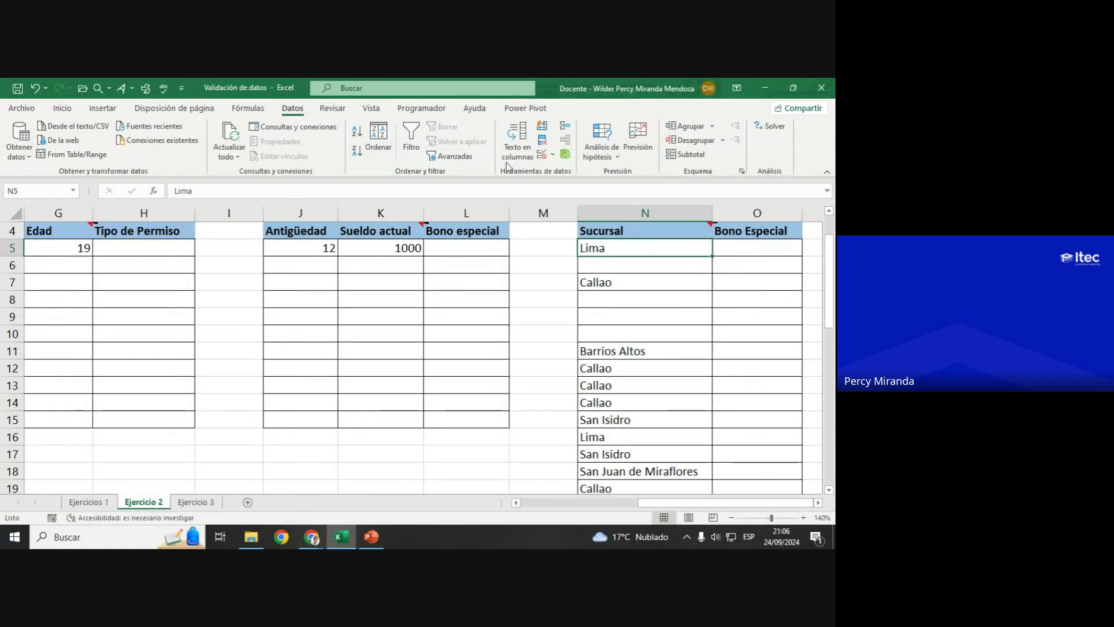
left_click(542, 154)
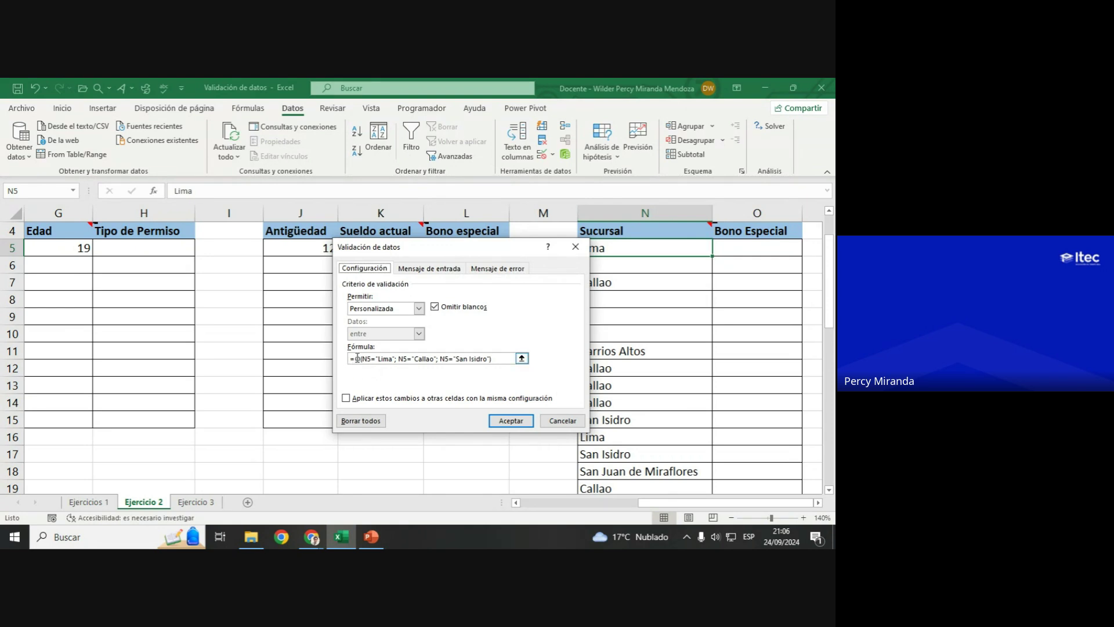
left_click_drag(469, 246, 412, 228)
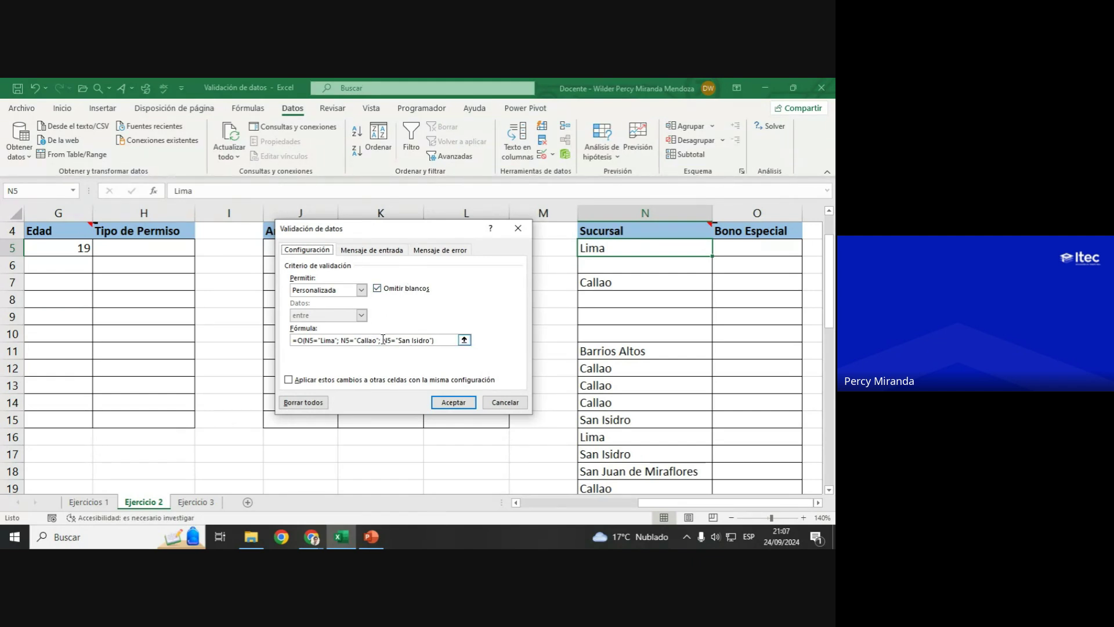
left_click(449, 342)
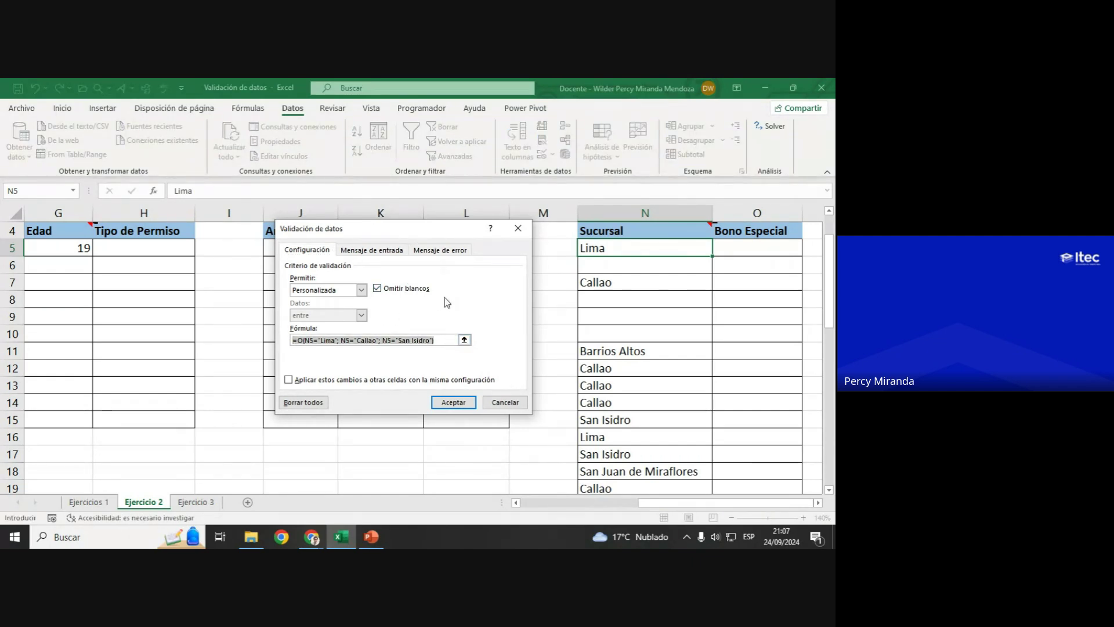
left_click(452, 402)
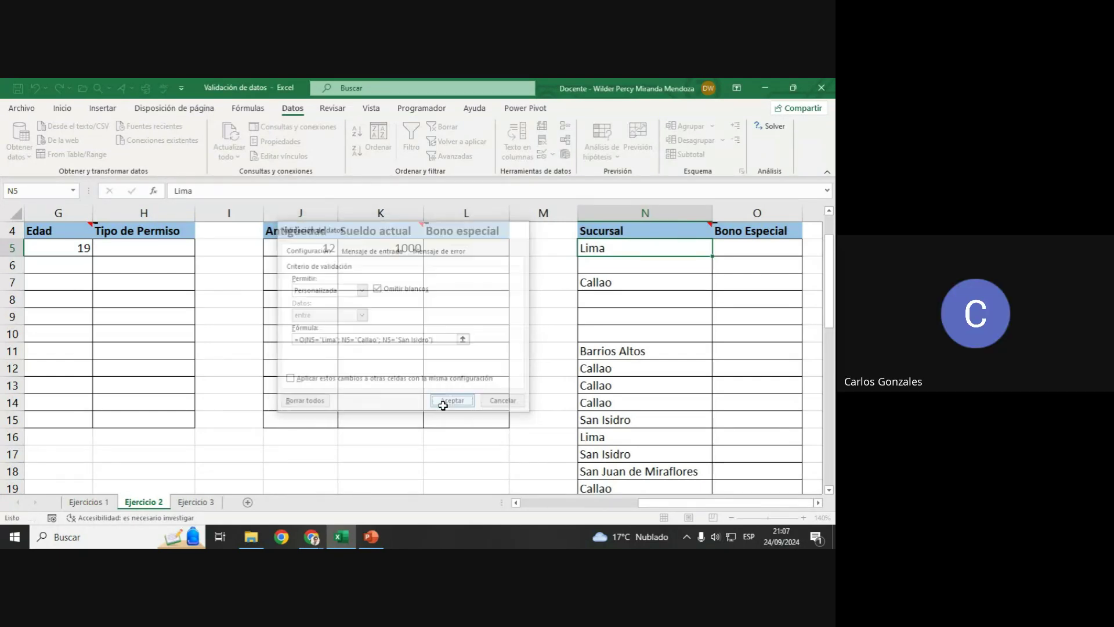
left_click_drag(660, 503, 429, 490)
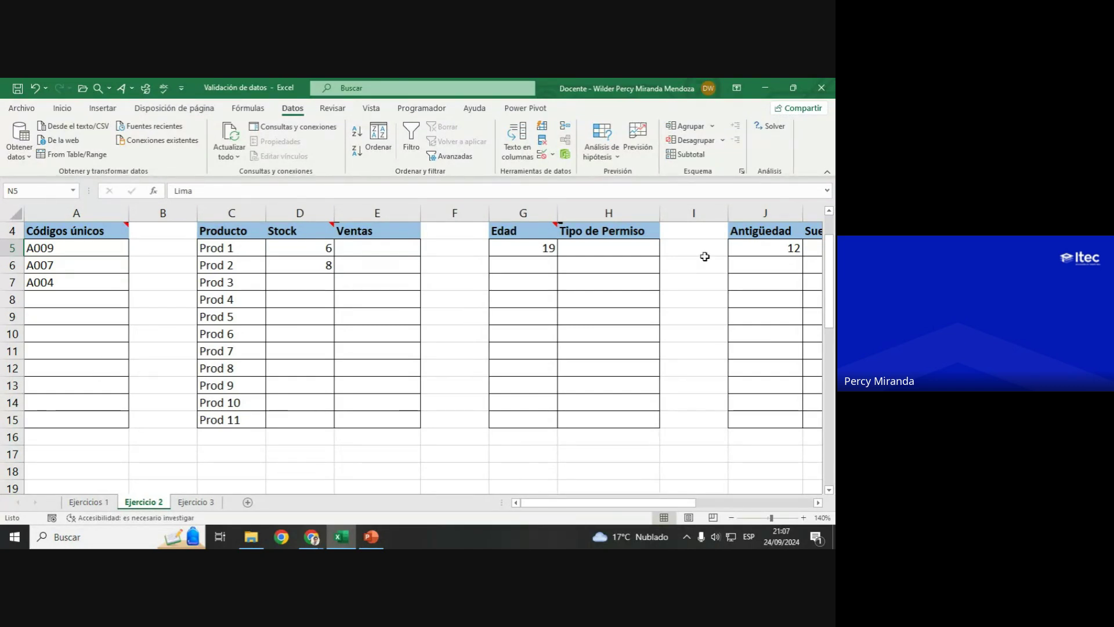
scroll(705, 256, "down", 1)
scroll(705, 256, "up", 2)
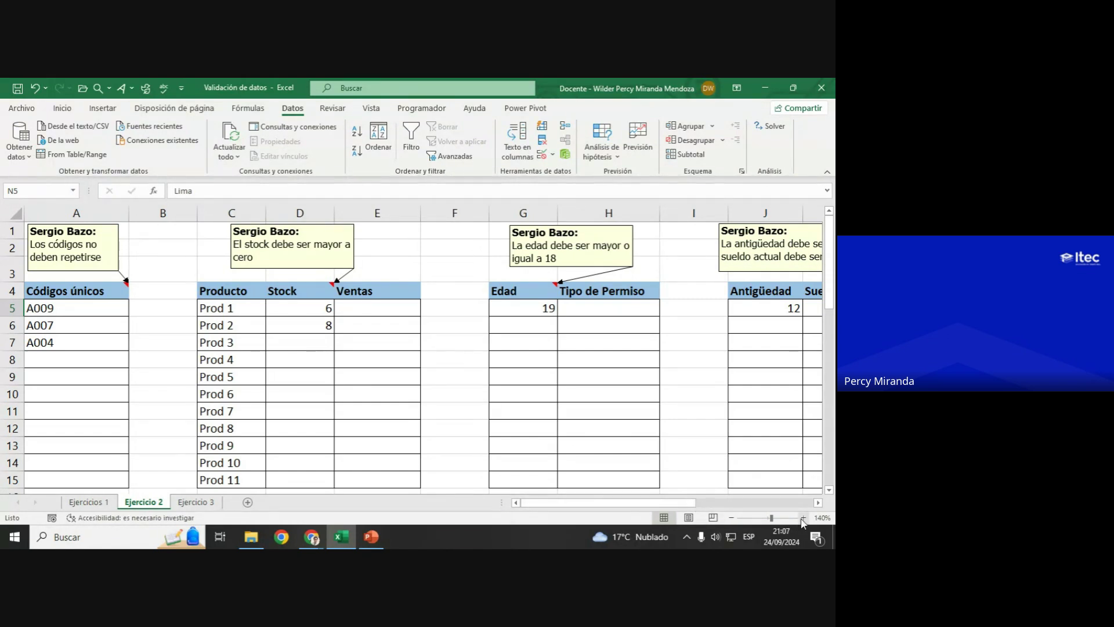
left_click(572, 247)
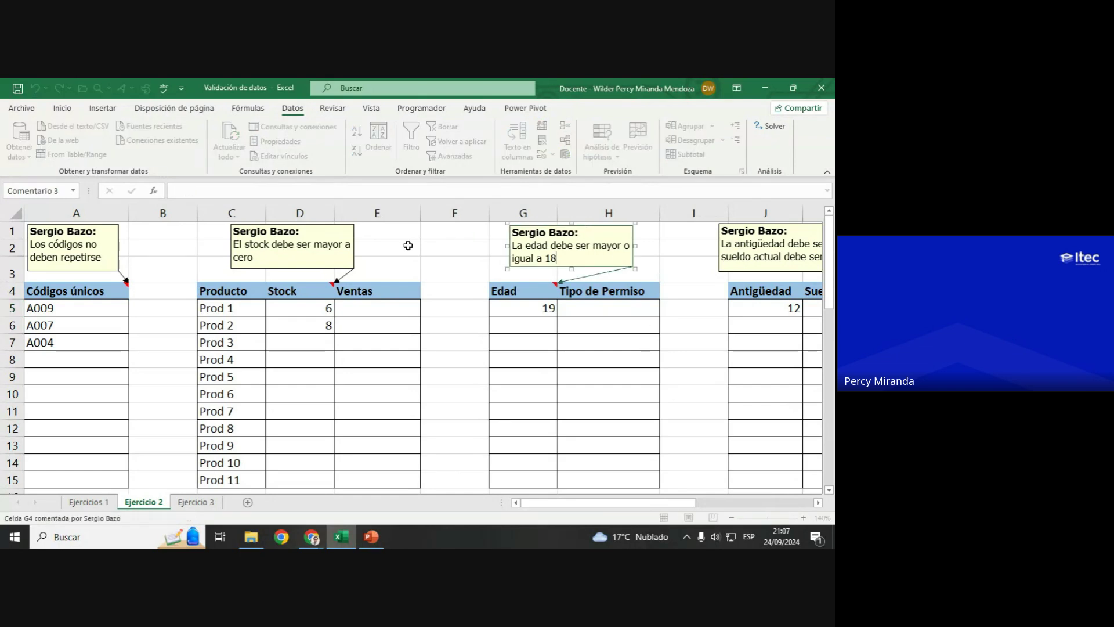
left_click(322, 244)
left_click(64, 347)
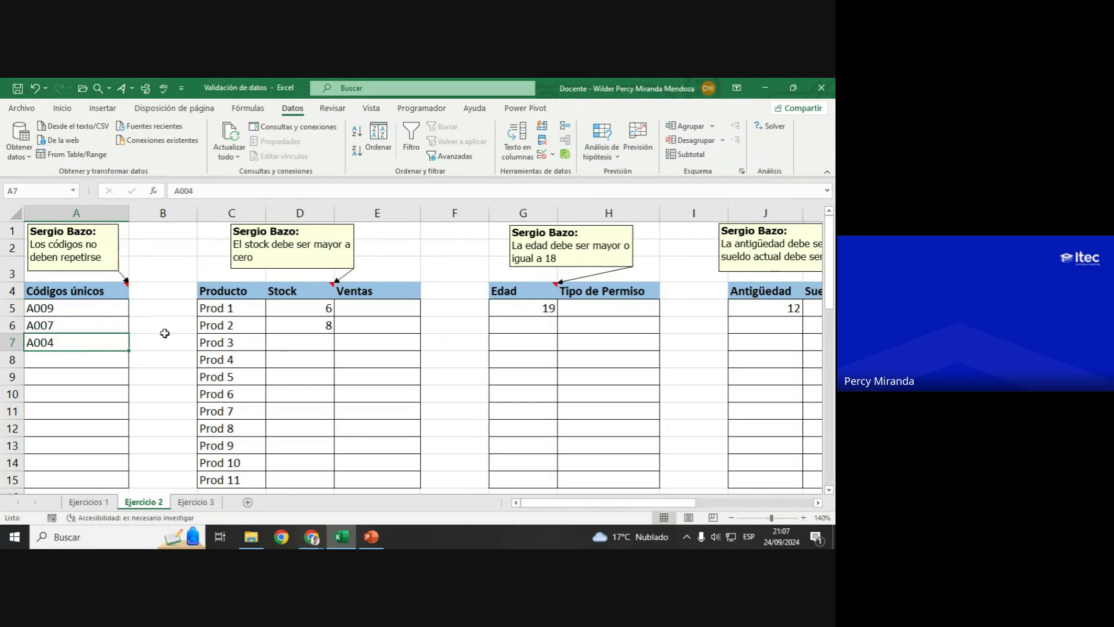
left_click(77, 309)
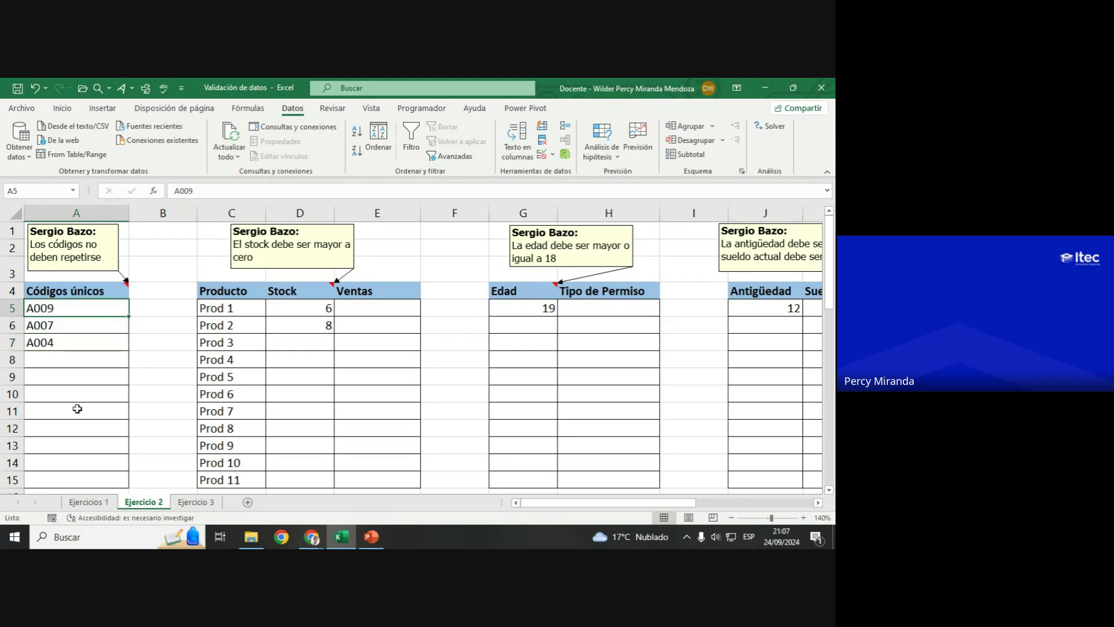
left_click(88, 502)
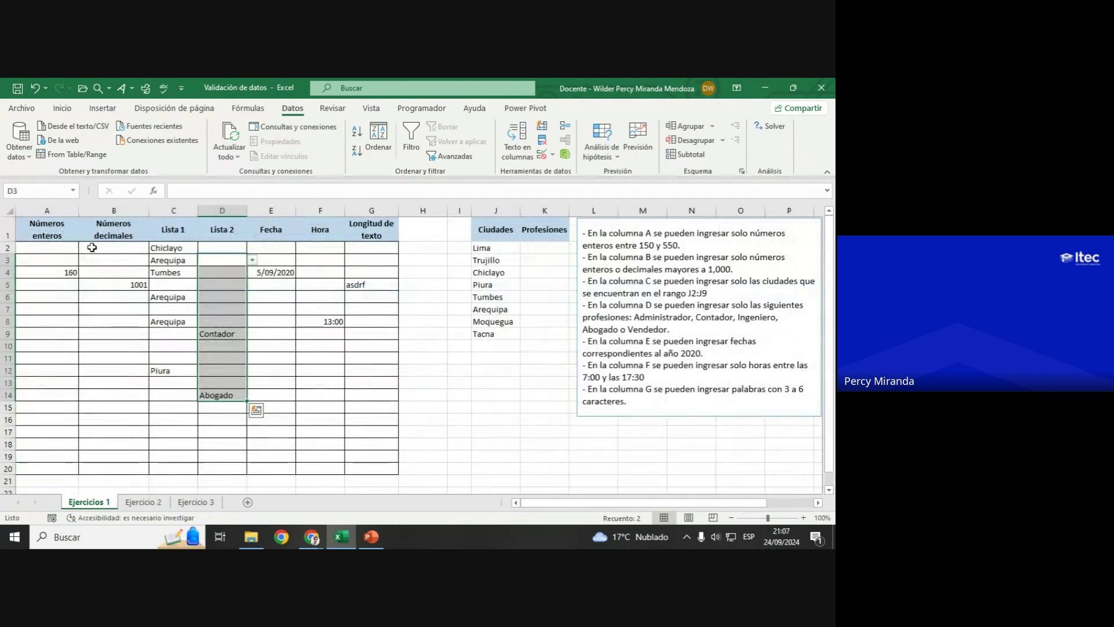
left_click_drag(47, 243, 320, 419)
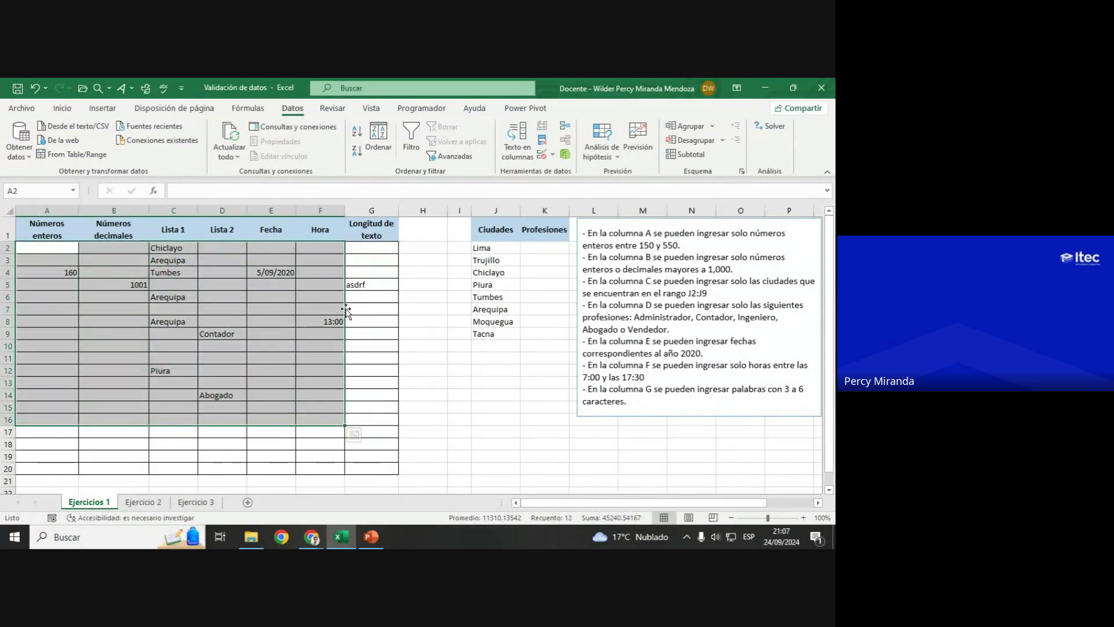
left_click(157, 504)
left_click_drag(78, 311, 62, 479)
left_click(75, 358)
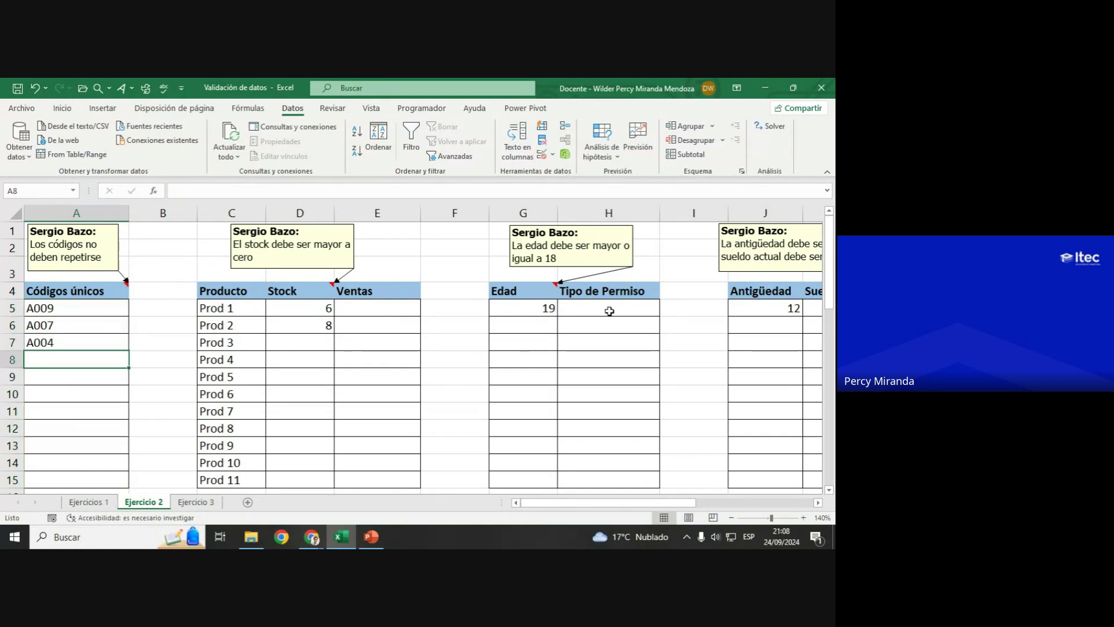
Step: Copy the codes A5:A15 and paste them starting at A25
left_click_drag(87, 303, 74, 489)
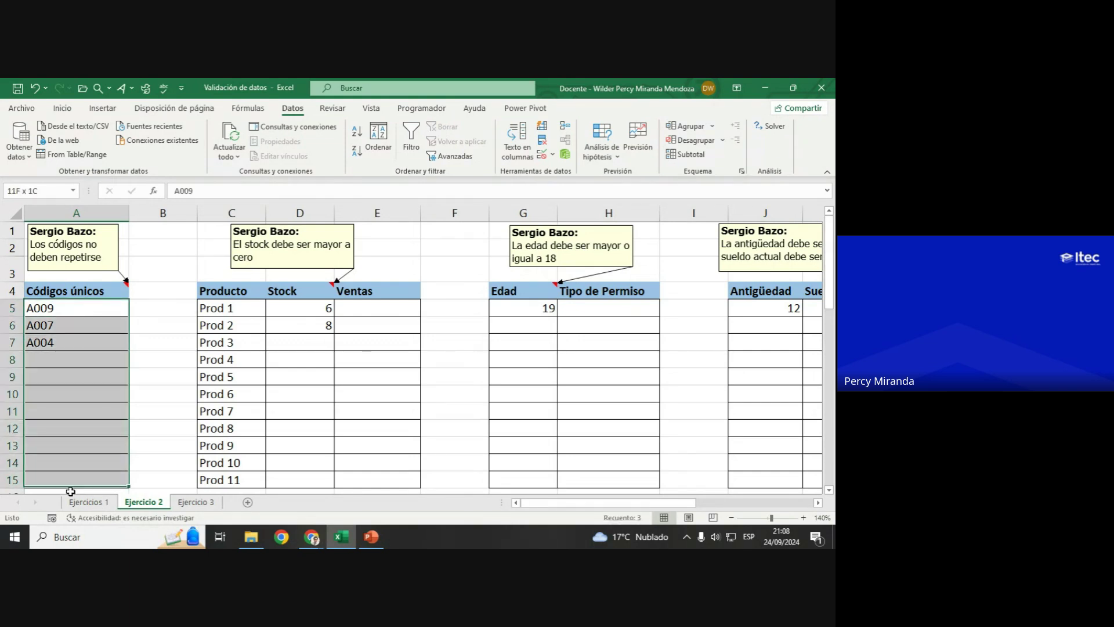
key("ctrl+c")
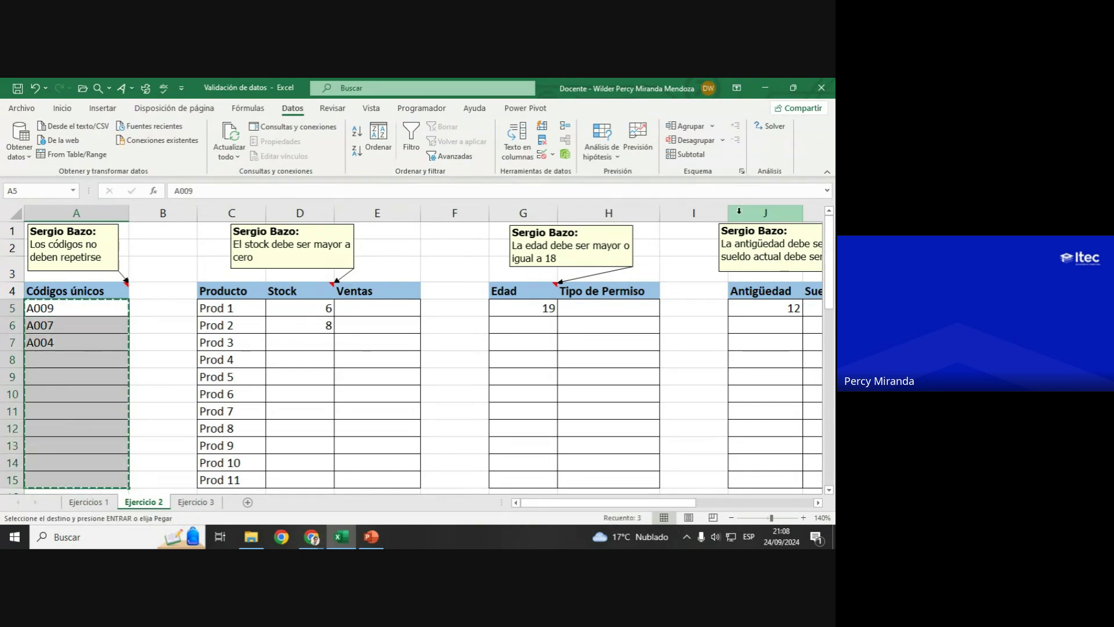
left_click_drag(829, 261, 829, 387)
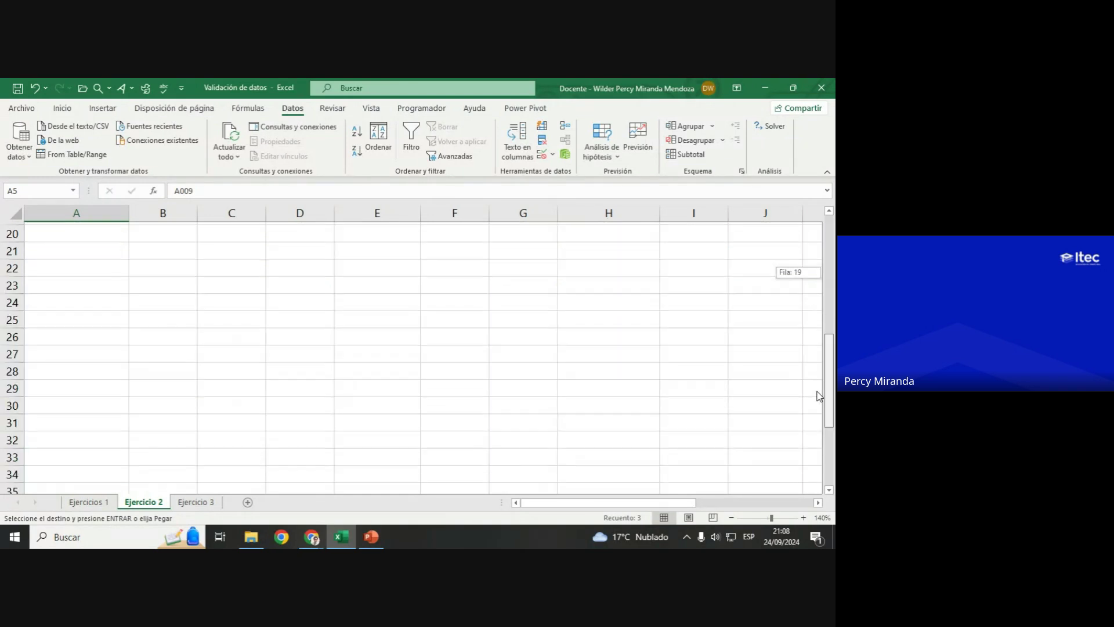
left_click(77, 299)
key("ctrl+v")
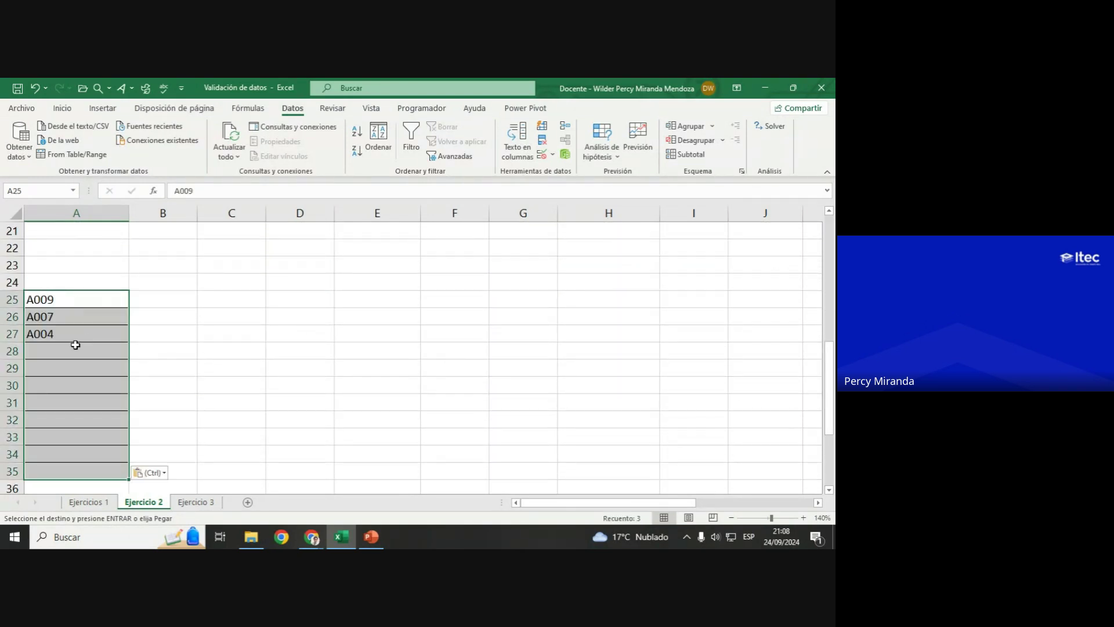
key("Escape")
Step: Enter A004 in A28, cancel the rejected A005 in A29, and open A29's validation rule
left_click(68, 351)
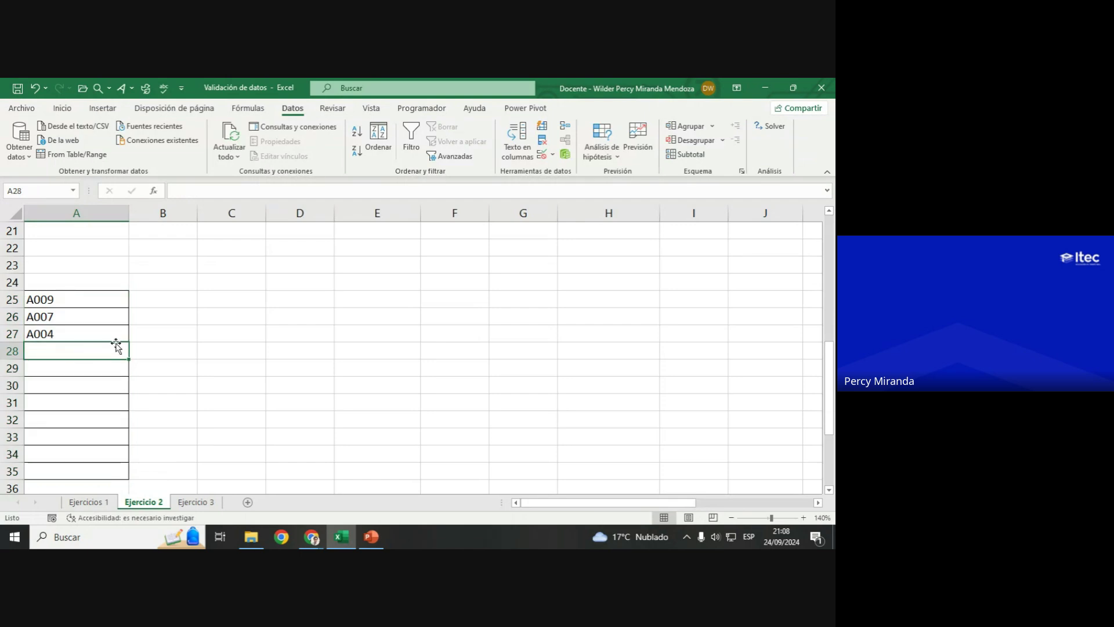
type("A004")
key("Return")
type("A")
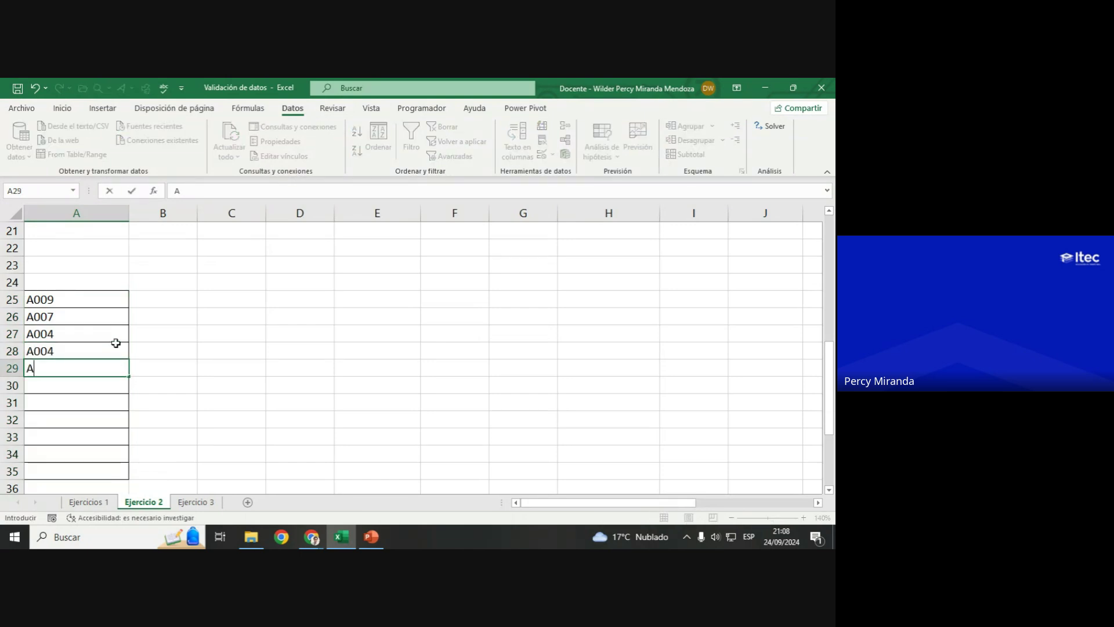
type("005")
key("Return")
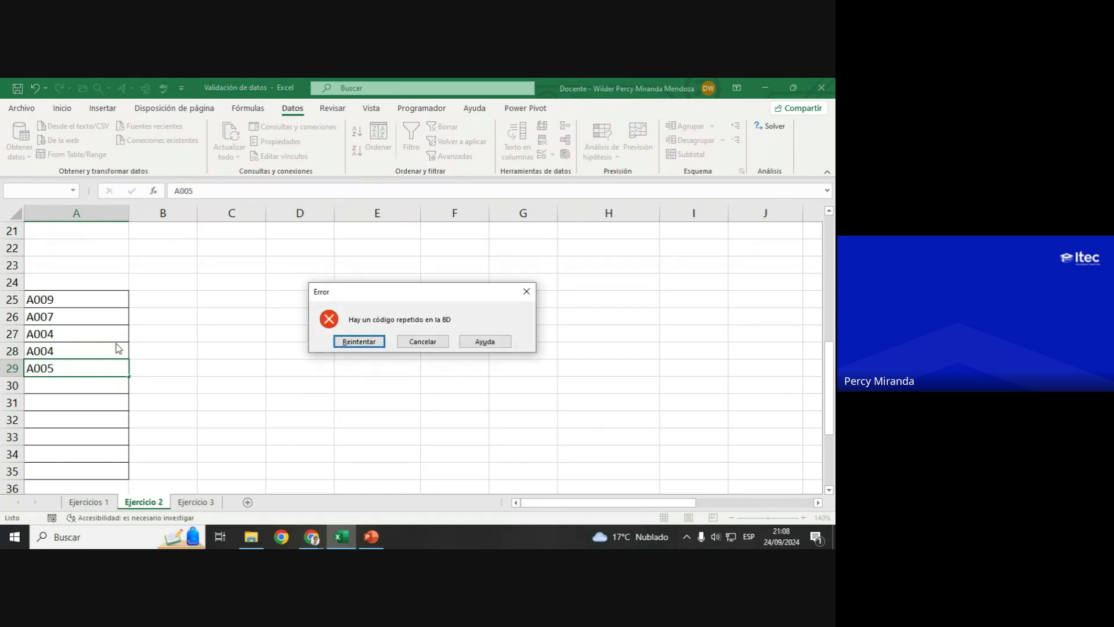
left_click(412, 341)
left_click(66, 401)
left_click(63, 364)
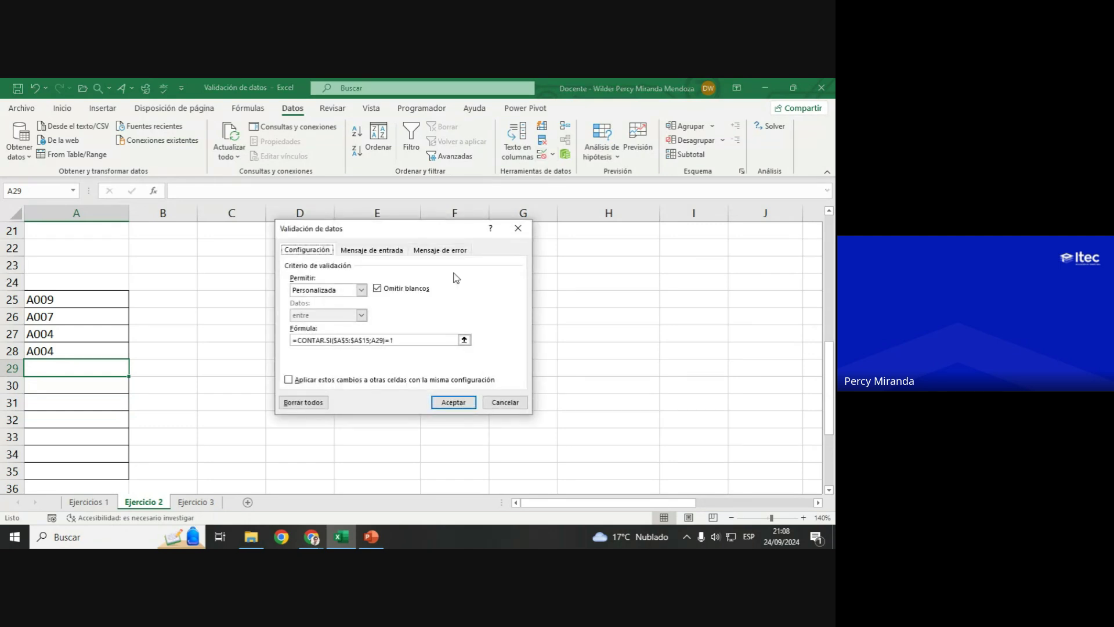
Step: Clear all data validation from cells A29:A35
key("Return")
left_click_drag(90, 365, 87, 464)
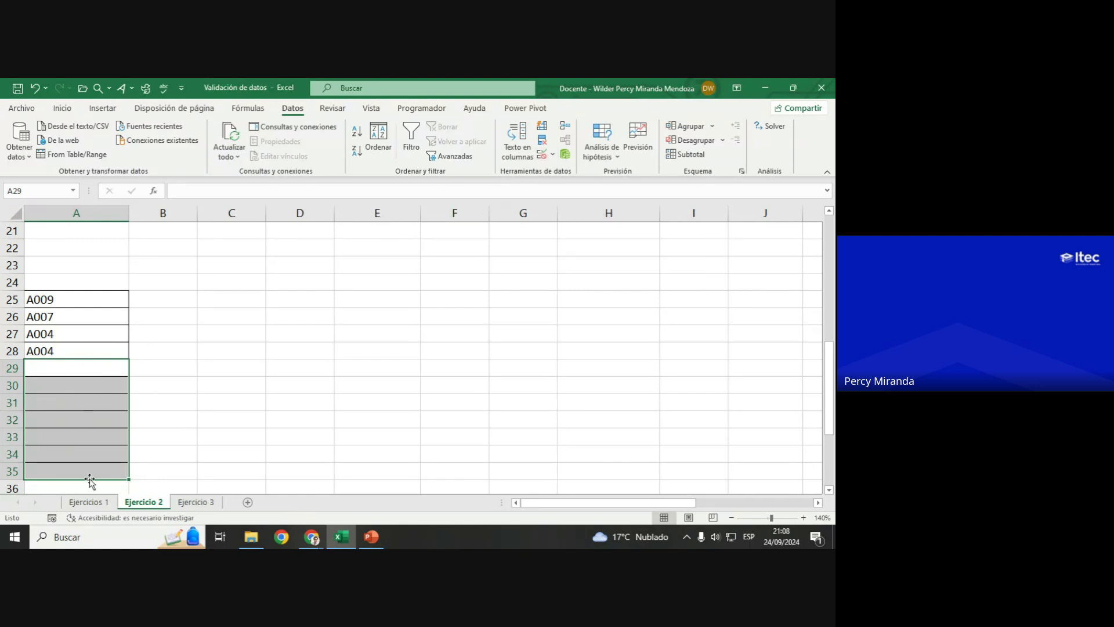
left_click(542, 154)
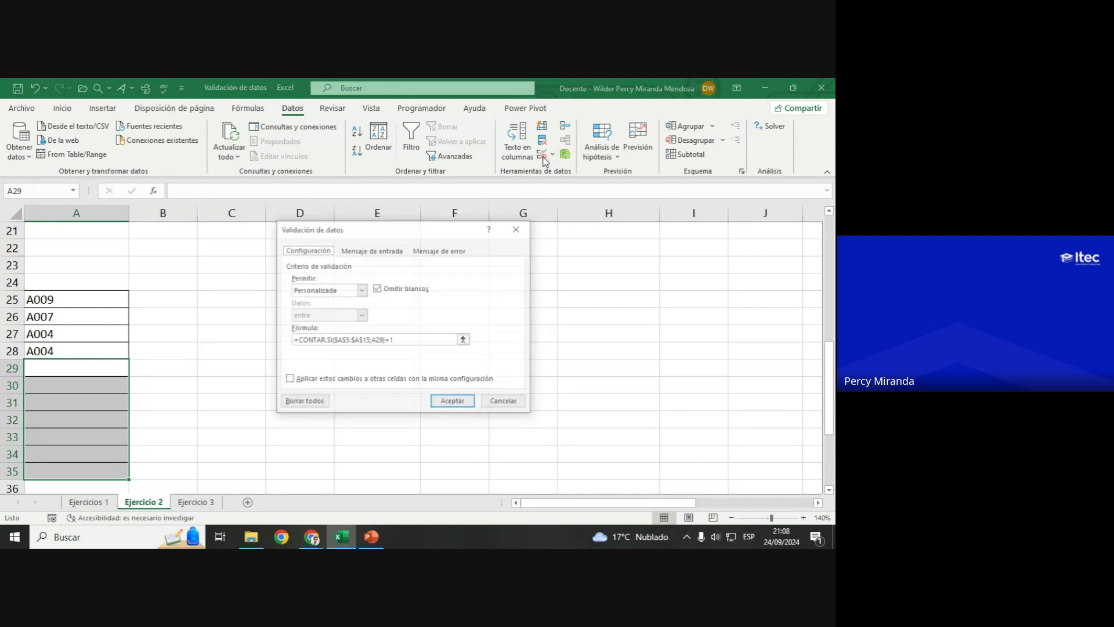
left_click(312, 405)
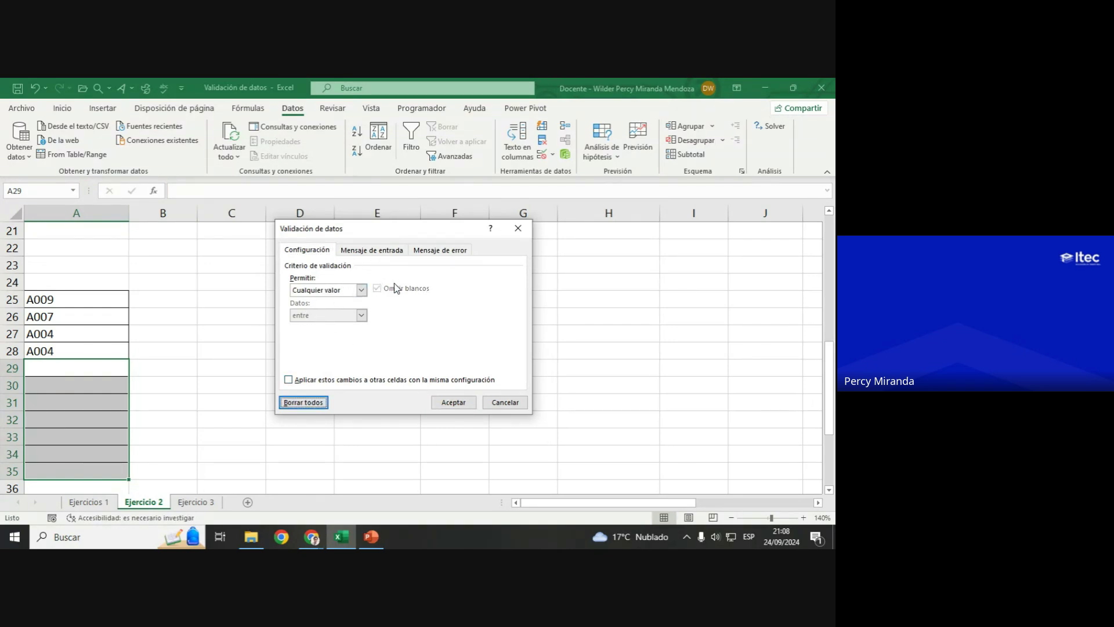
left_click(449, 402)
Step: Enter code A006 in cell A29
left_click(93, 364)
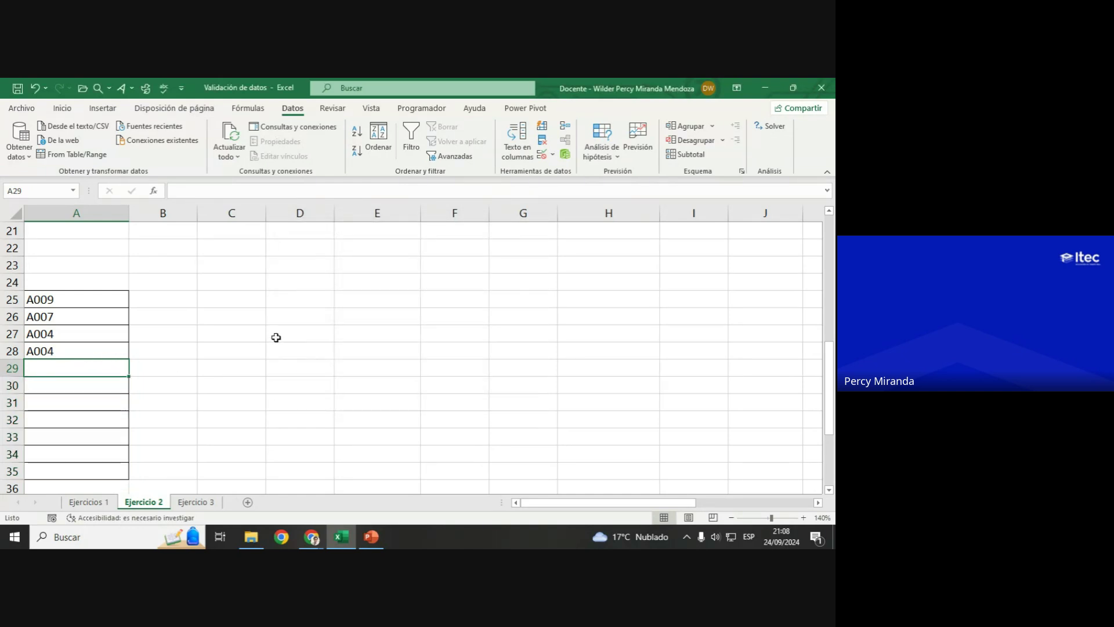
type("A006")
key("Return")
Step: Enter A001 in A30 and select the codes A25:A30
type("A001")
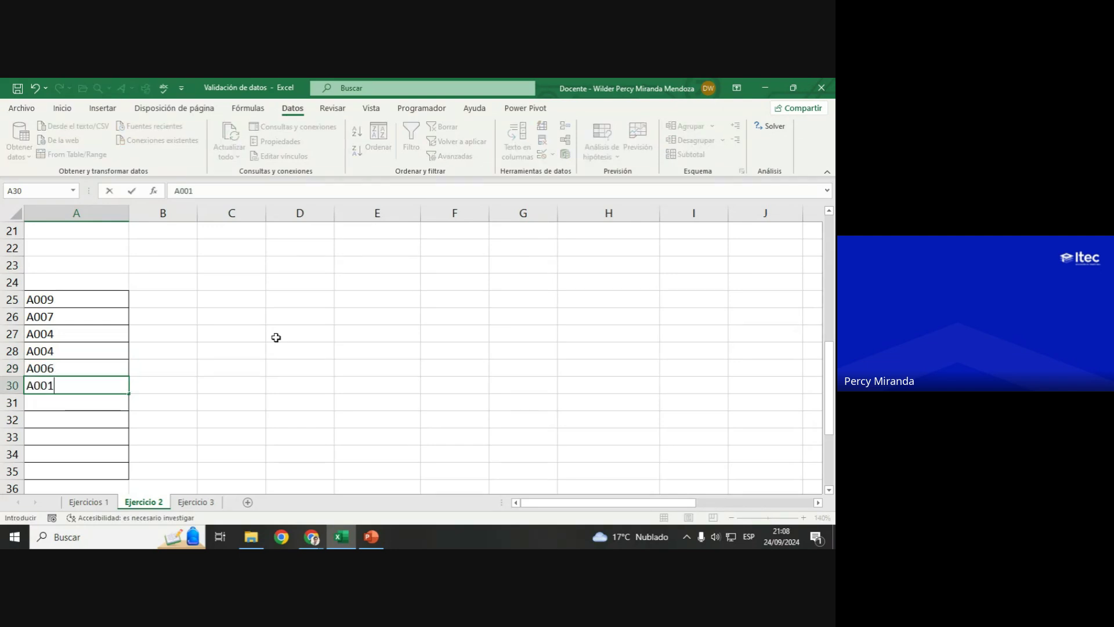
key("Return")
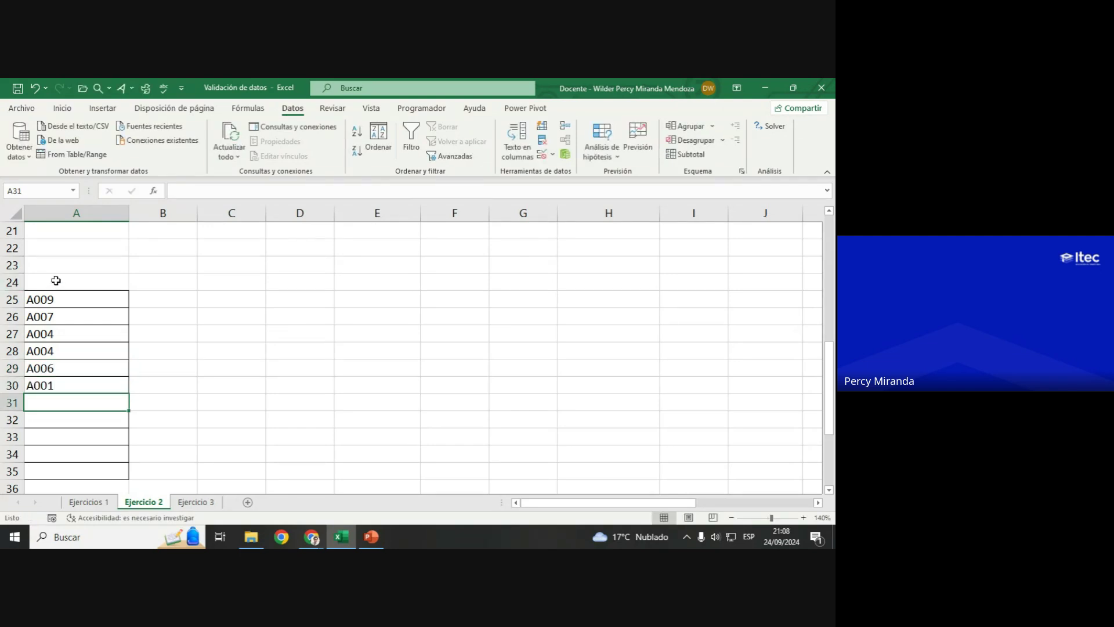
left_click_drag(49, 306, 55, 377)
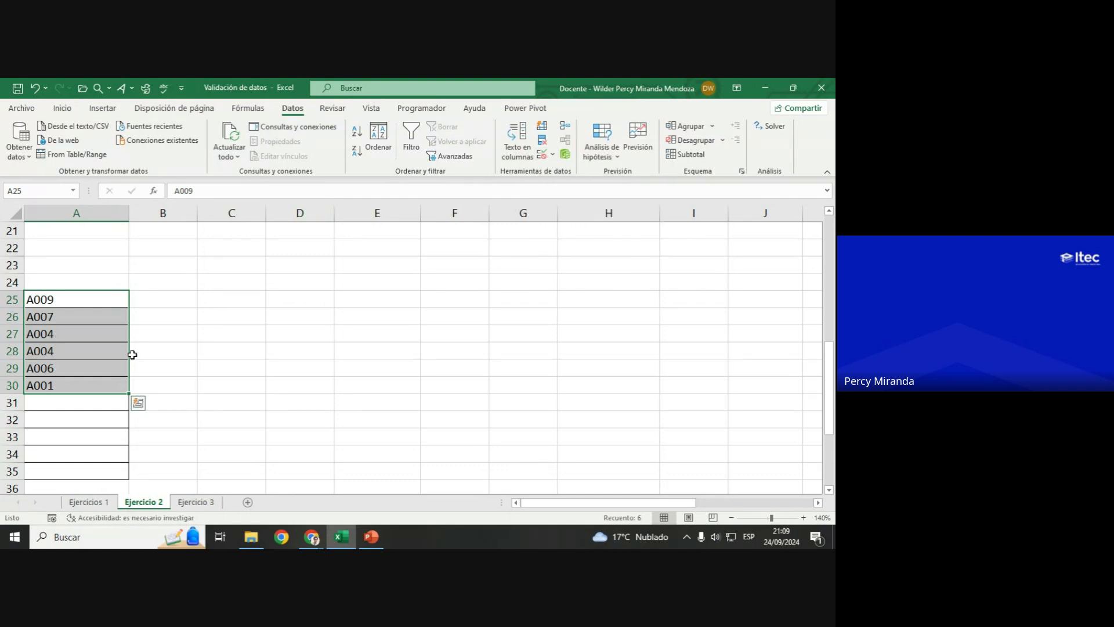
Step: Highlight duplicate codes in A25:A30 with yellow fill and dark yellow text
left_click(62, 107)
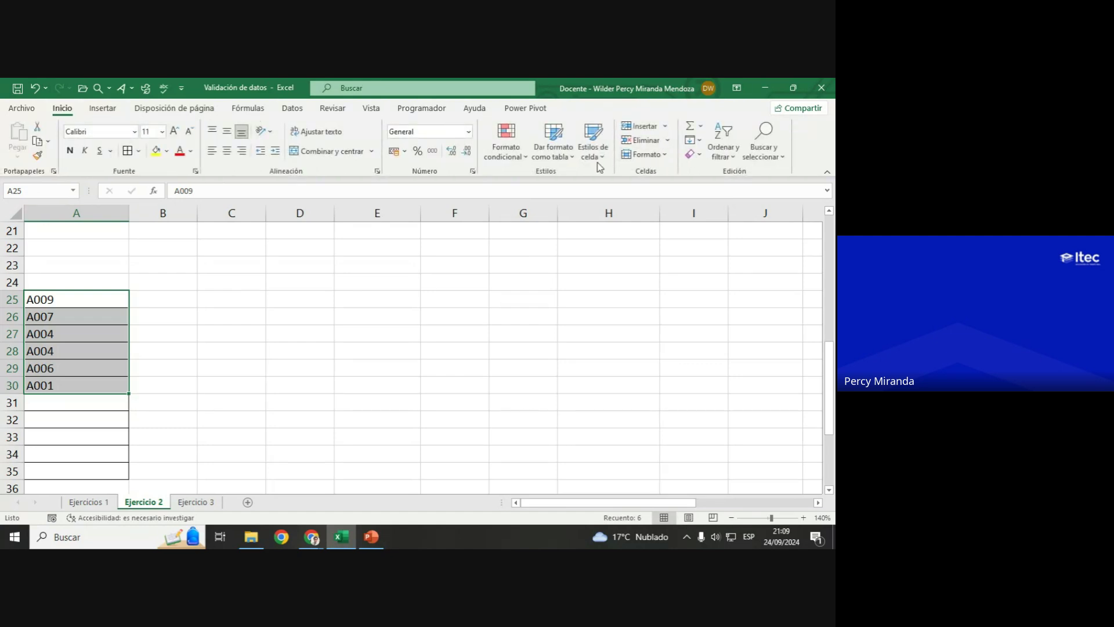
left_click(503, 156)
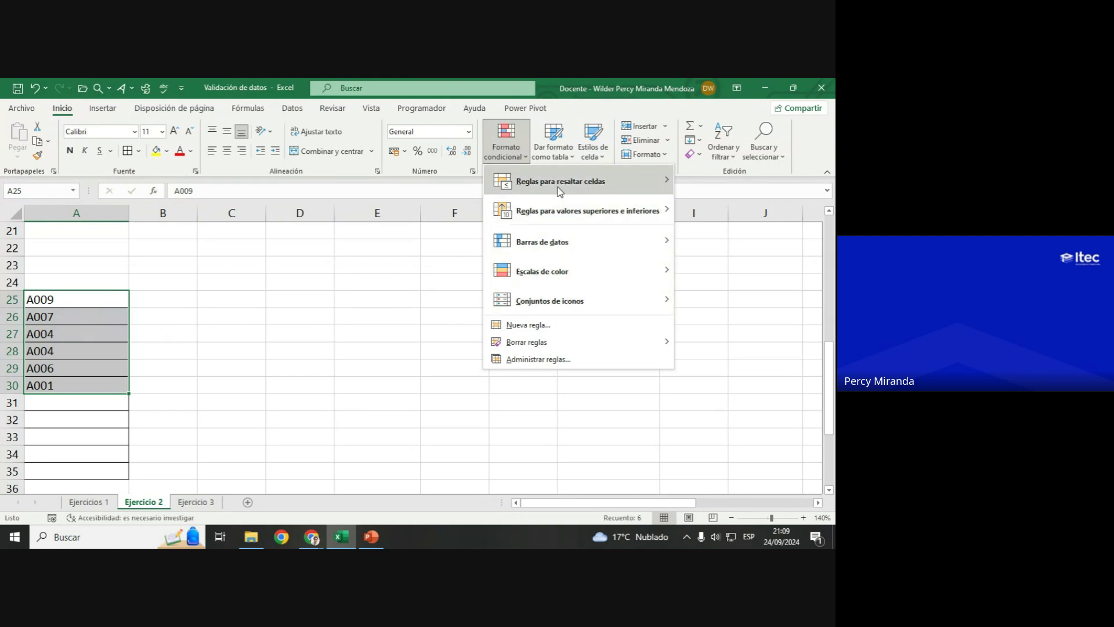
mouse_move(574, 182)
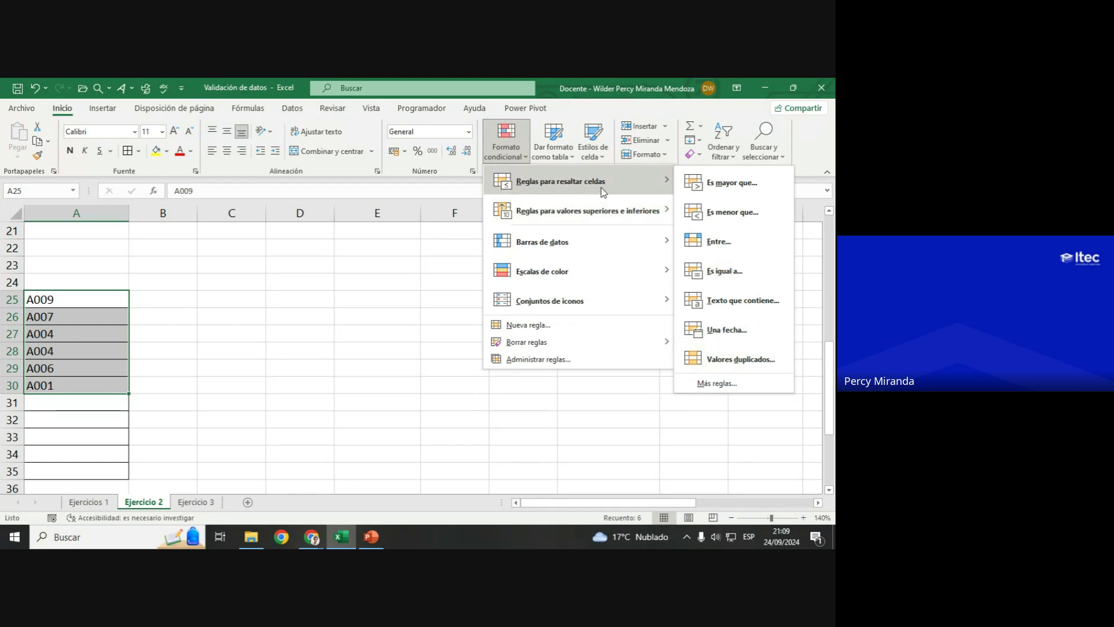
left_click(740, 360)
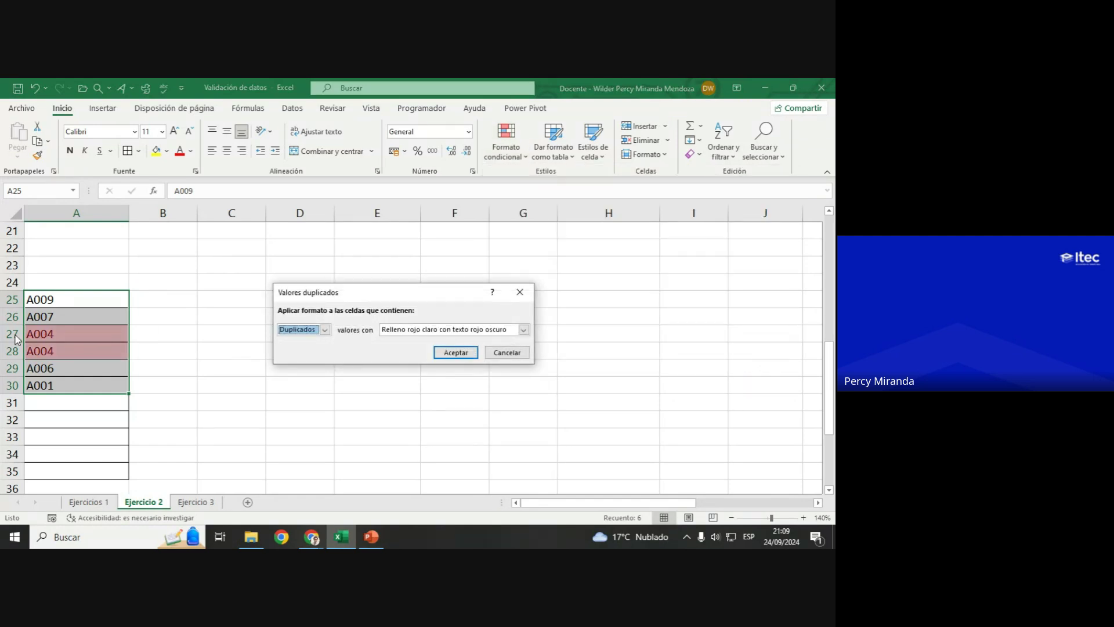
left_click(403, 329)
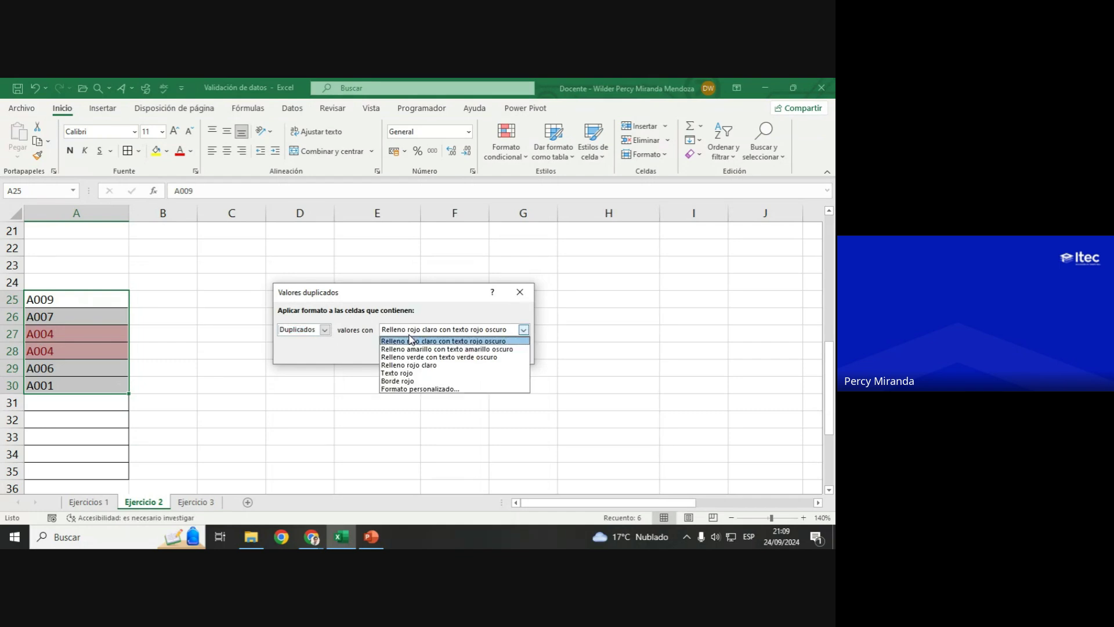
left_click(413, 357)
left_click(419, 330)
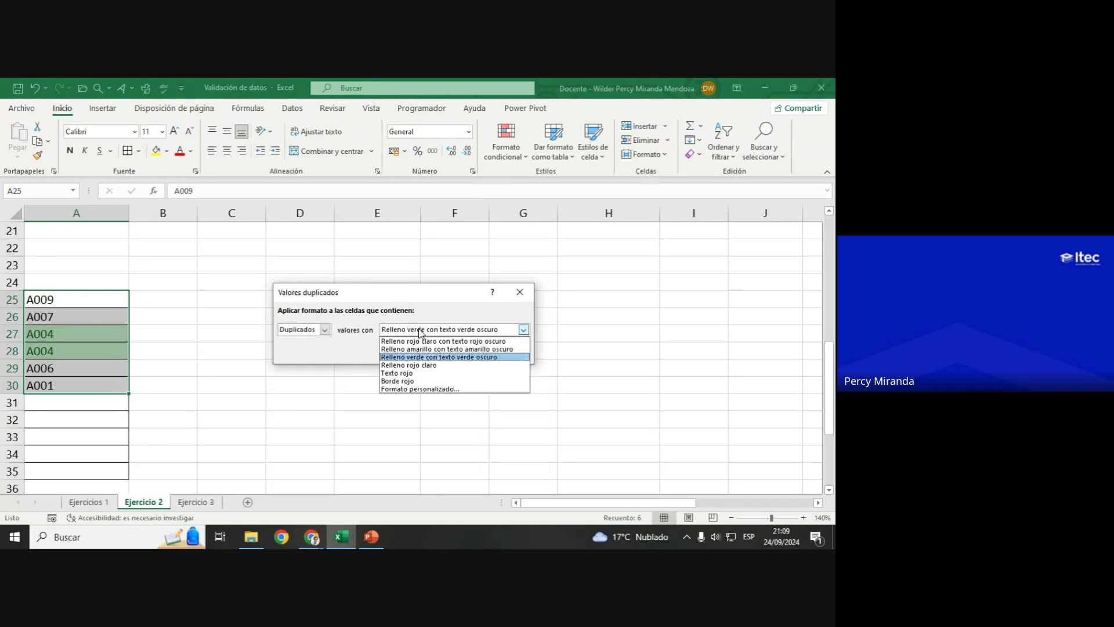
left_click(410, 365)
left_click(421, 329)
left_click(426, 350)
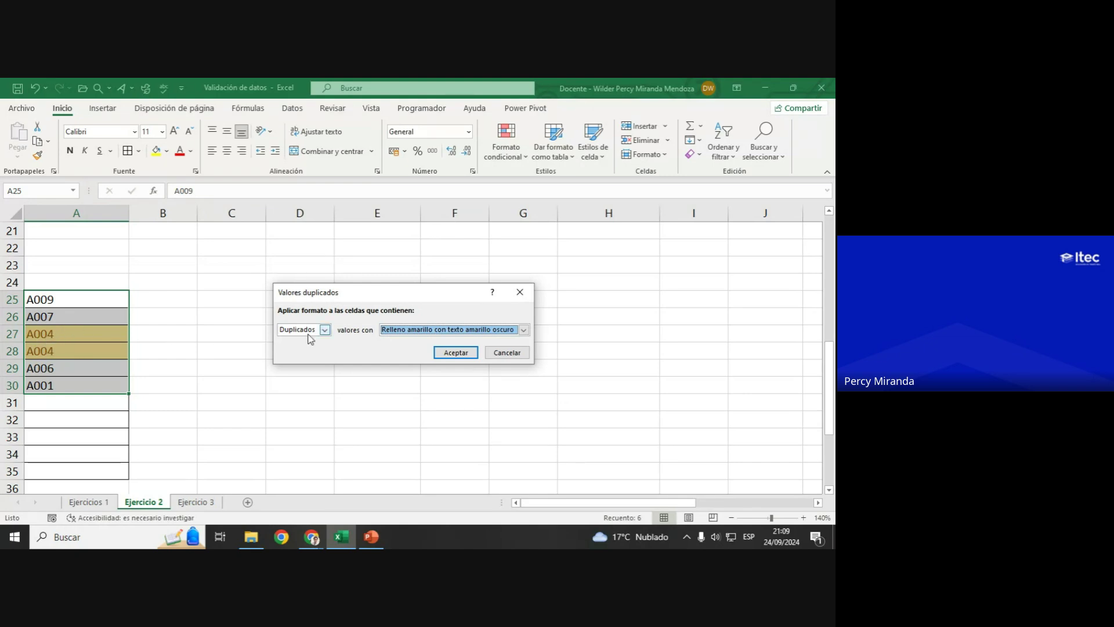
left_click(456, 352)
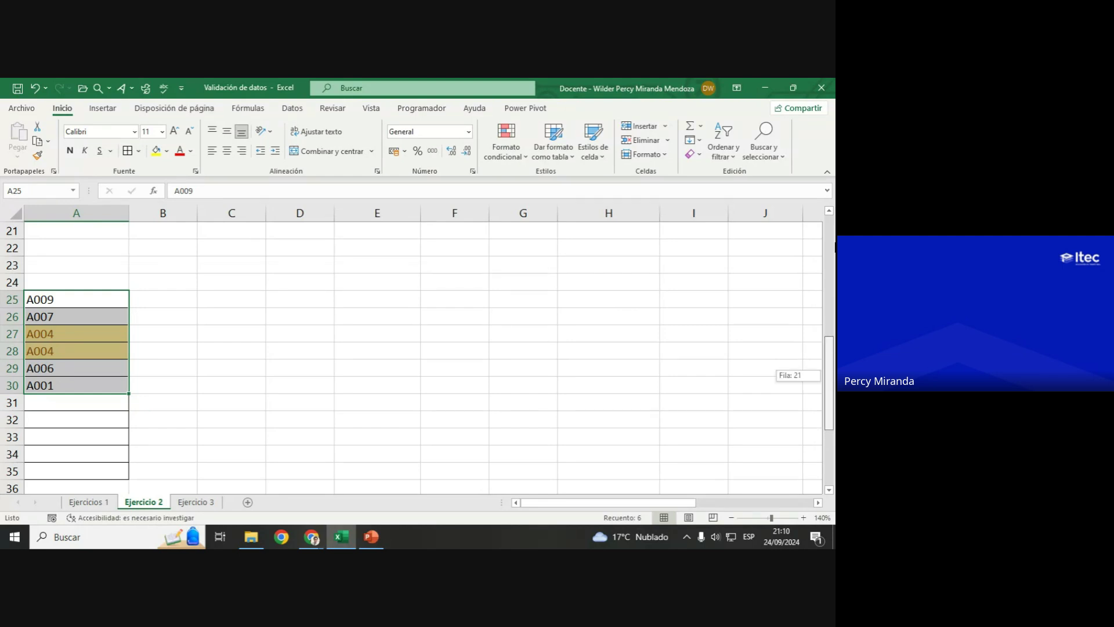
left_click_drag(829, 380, 829, 253)
left_click_drag(647, 503, 765, 503)
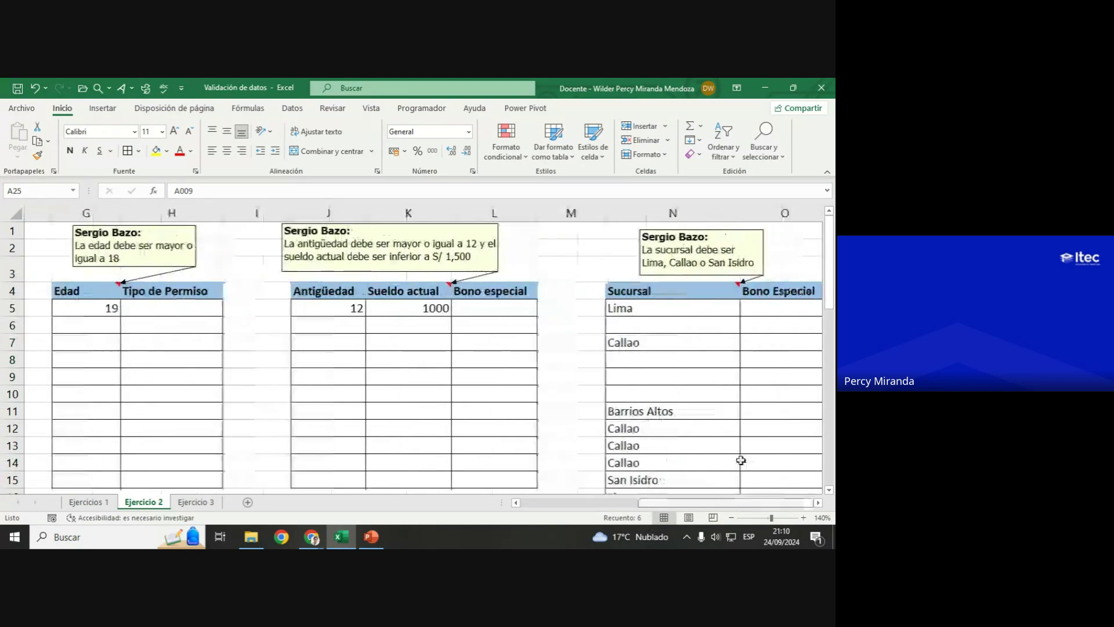
left_click(637, 306)
left_click_drag(634, 313, 645, 456)
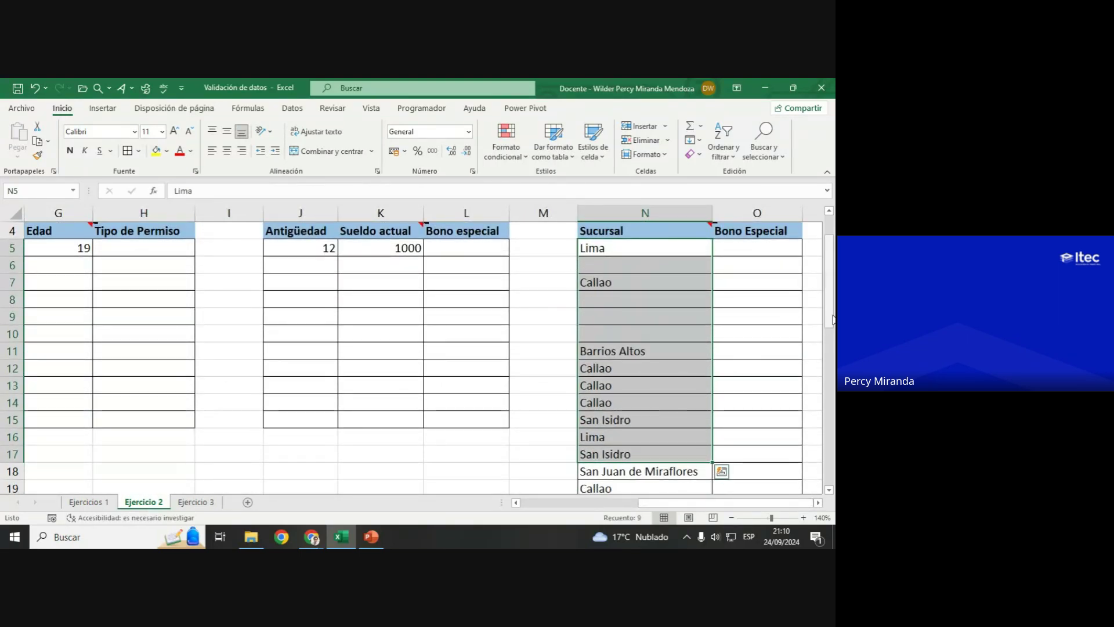
left_click_drag(829, 332, 829, 273)
left_click(506, 148)
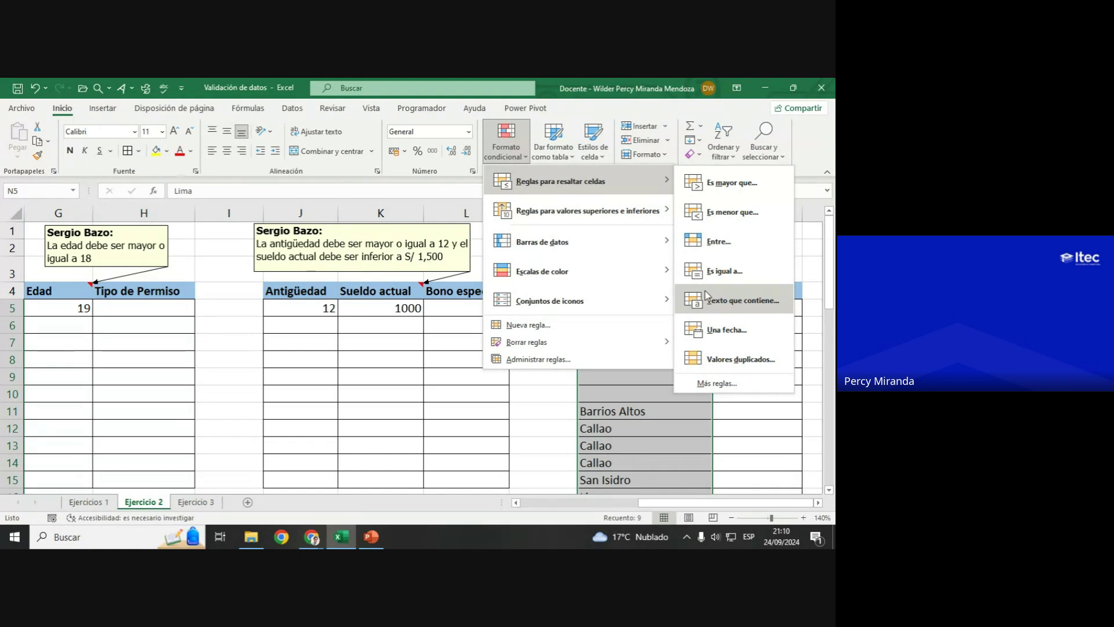
left_click(417, 343)
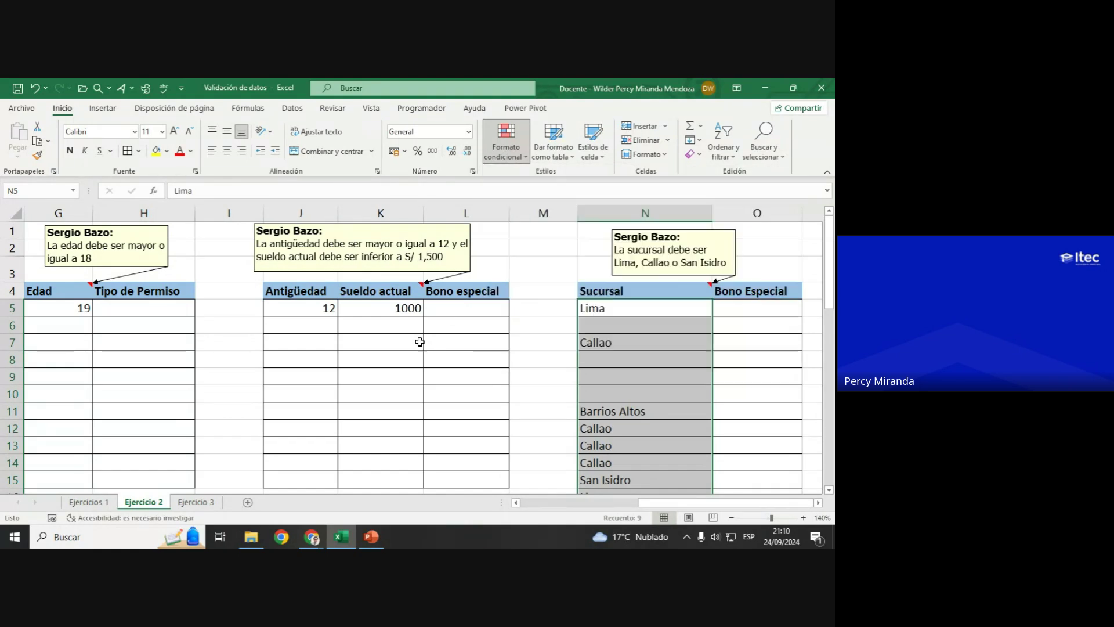
Step: Switch to the Ejercicio 3 sheet and zoom it to 140%
left_click(195, 502)
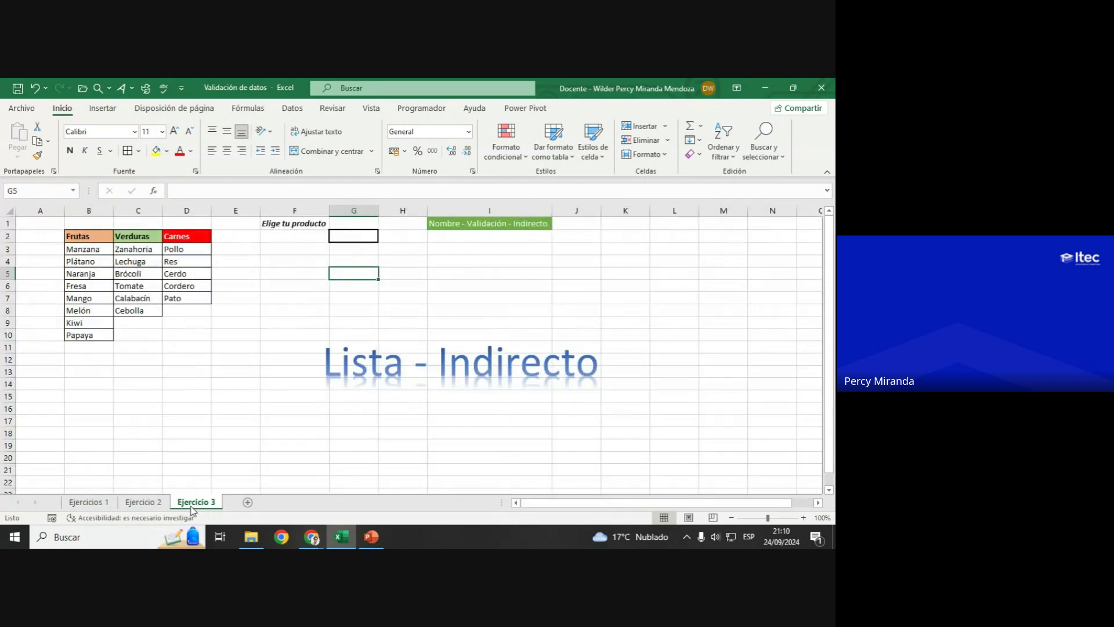
left_click(356, 249)
left_click(409, 237)
left_click(323, 287)
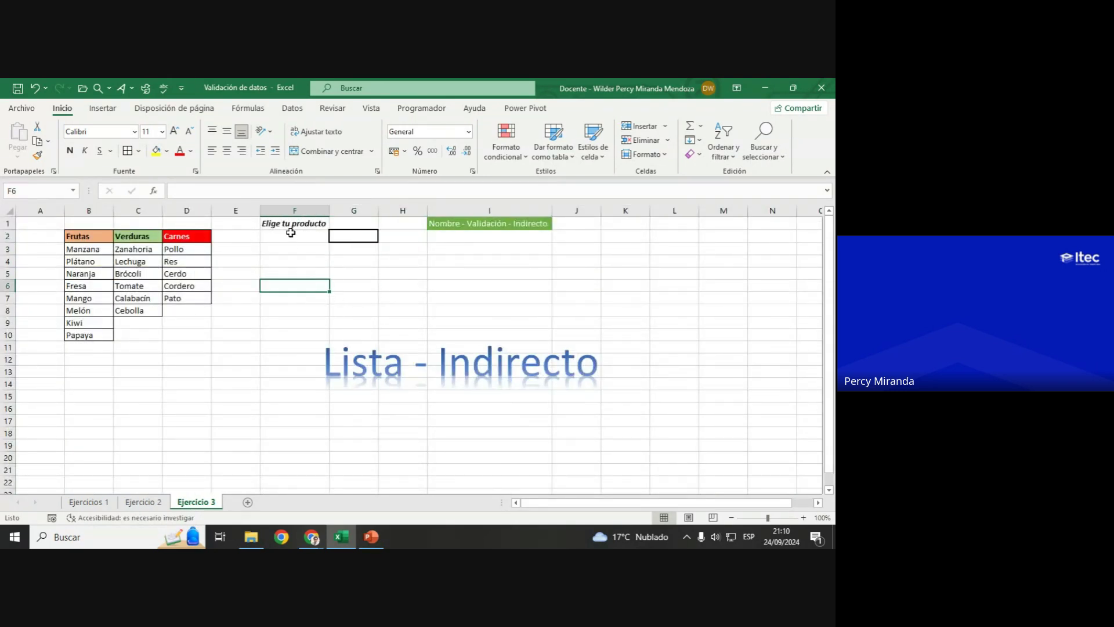
left_click(292, 236)
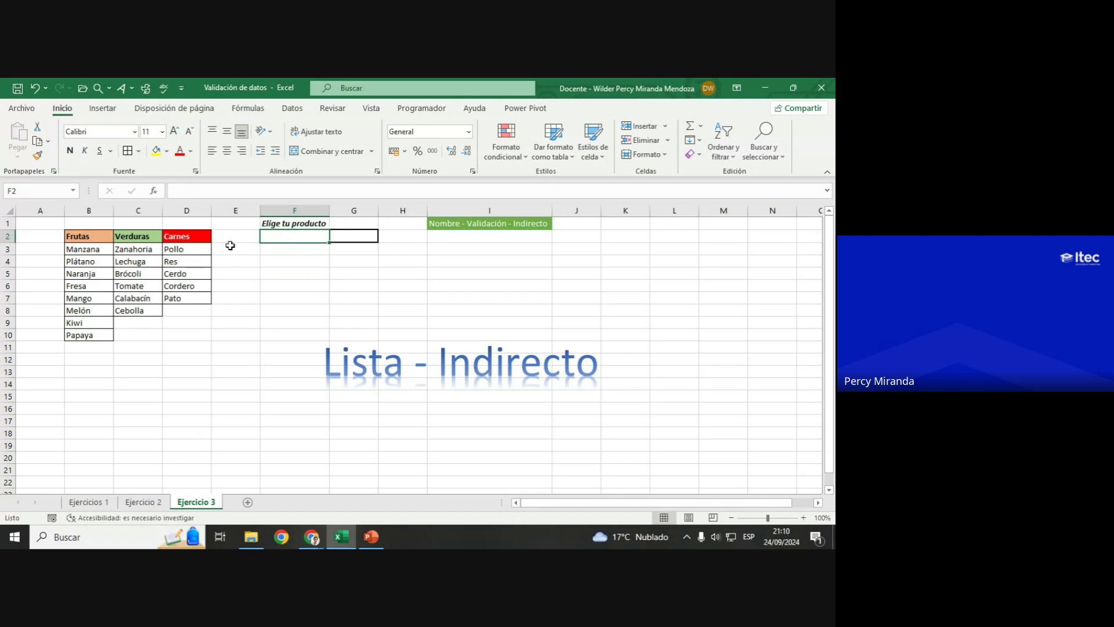
left_click(803, 518)
left_click(803, 518)
left_click(804, 518)
left_click(804, 517)
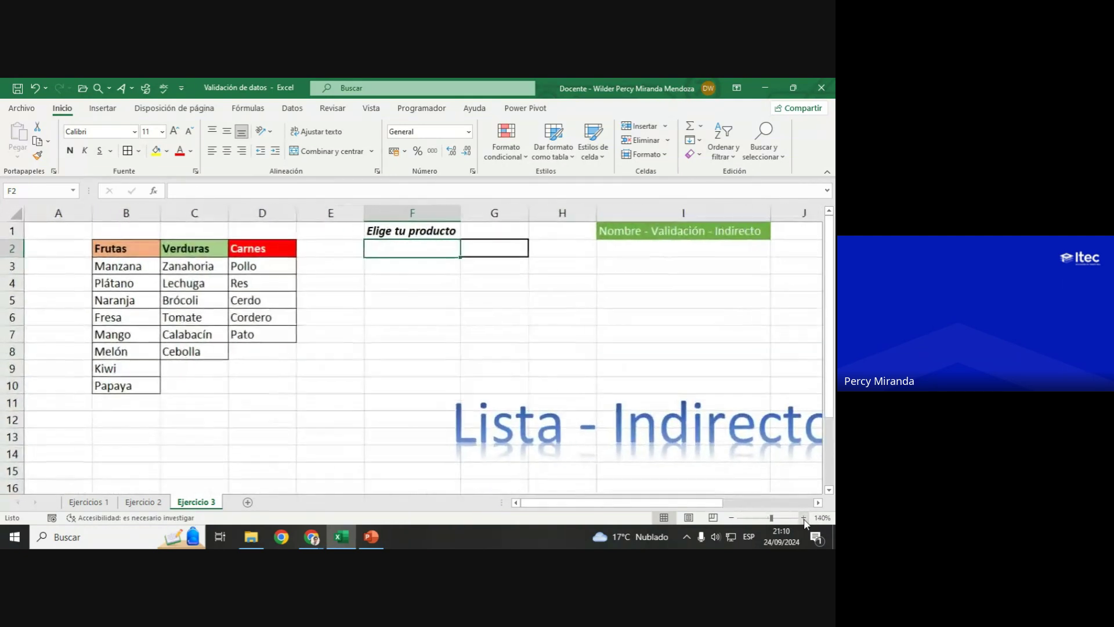
Step: Move the 'Lista - Indirecto' title left under columns E–I
left_click(651, 232)
left_click(592, 426)
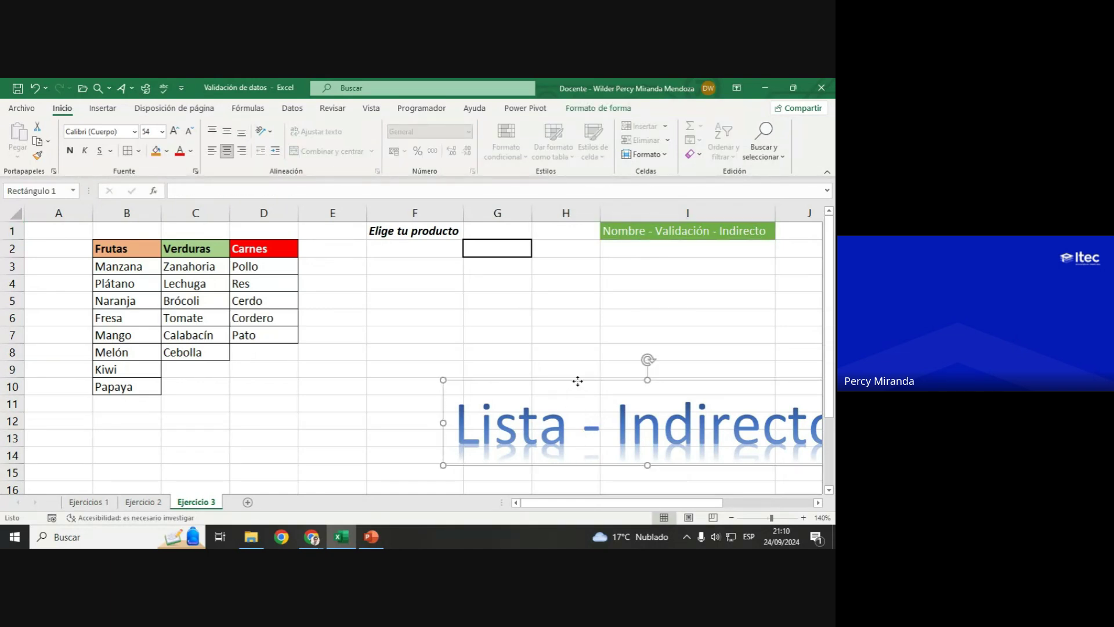
mouse_move(578, 381)
left_mouse_down()
mouse_move(436, 383)
mouse_move(455, 403)
mouse_move(463, 393)
left_mouse_up()
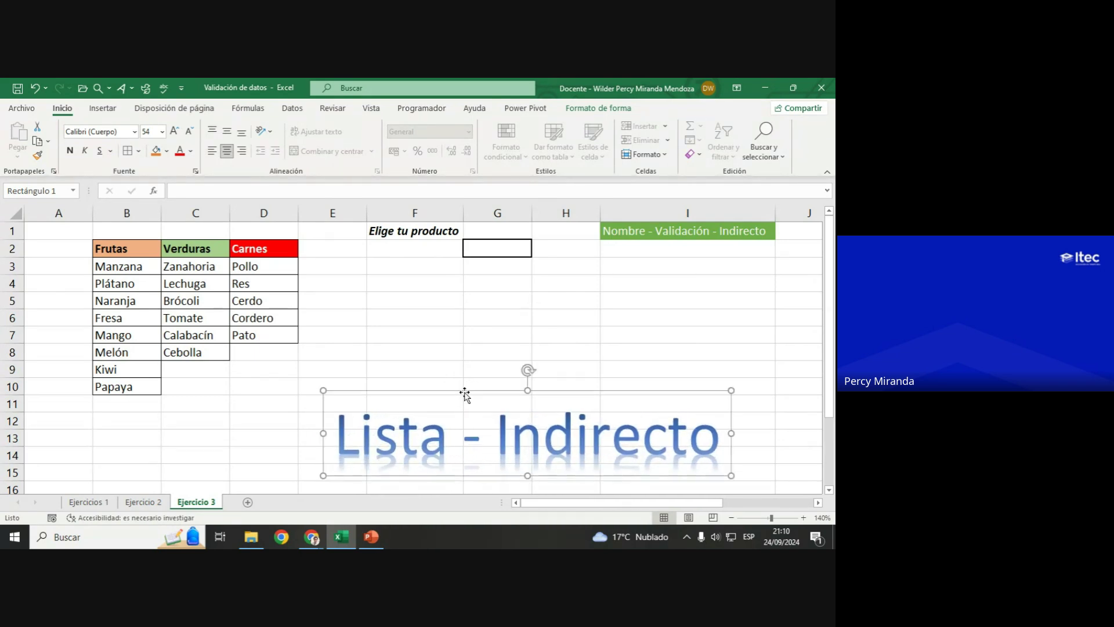
left_click_drag(134, 268, 122, 390)
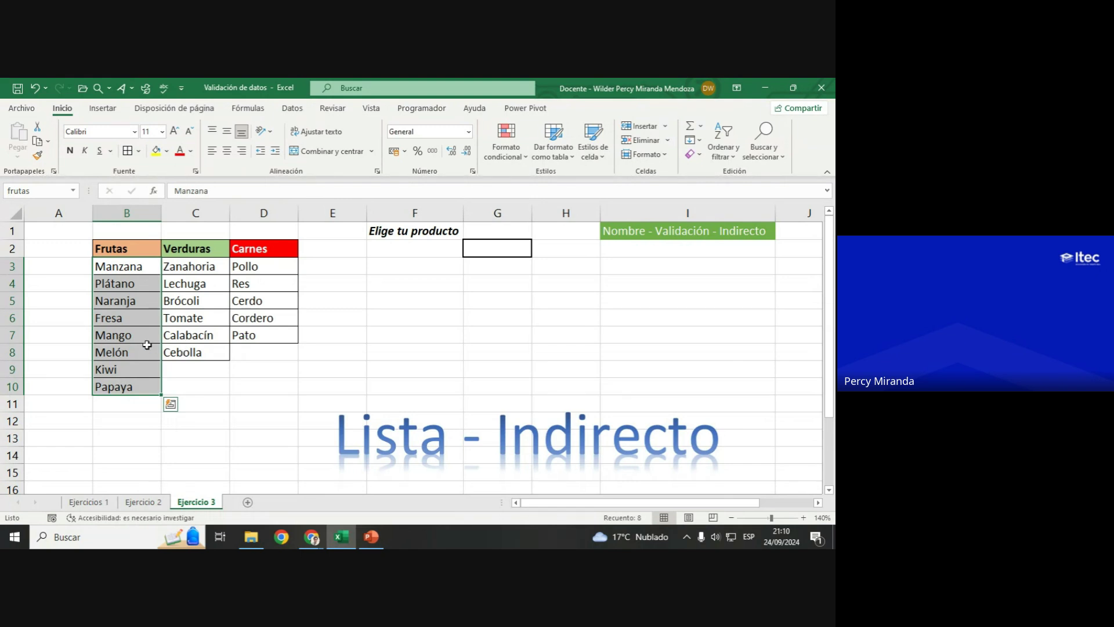
left_click(472, 233)
left_click(472, 246)
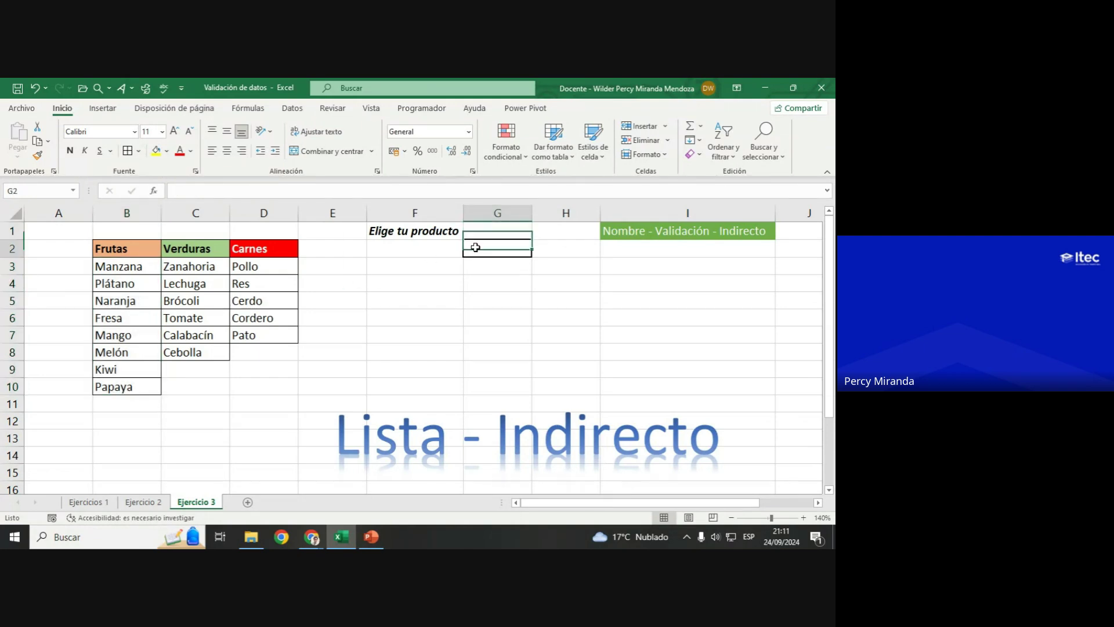
left_click(635, 226)
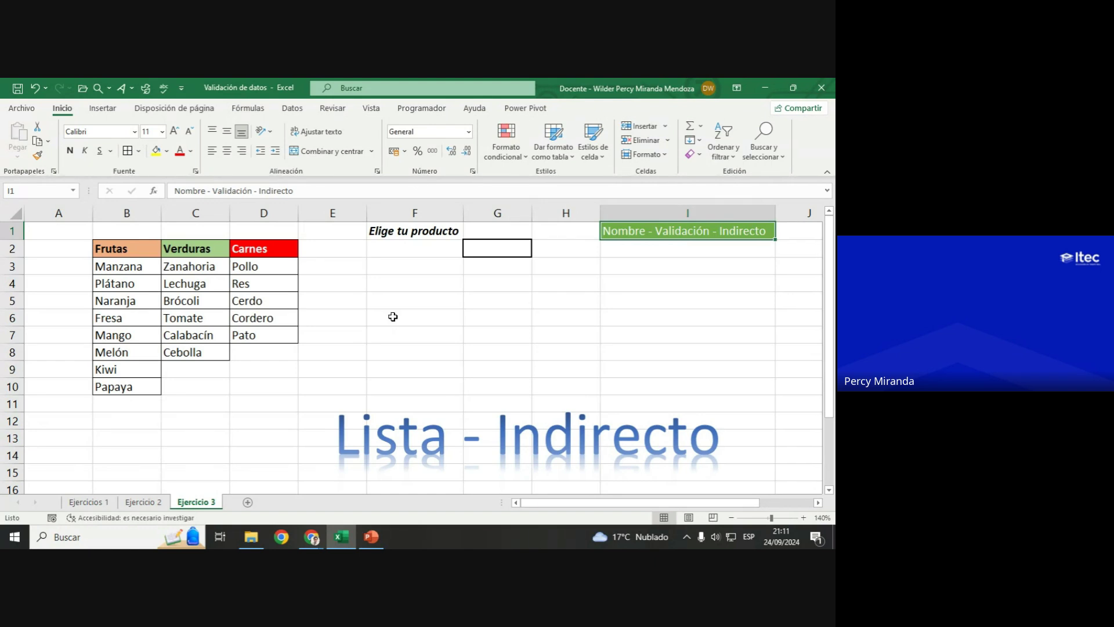
left_click(423, 244)
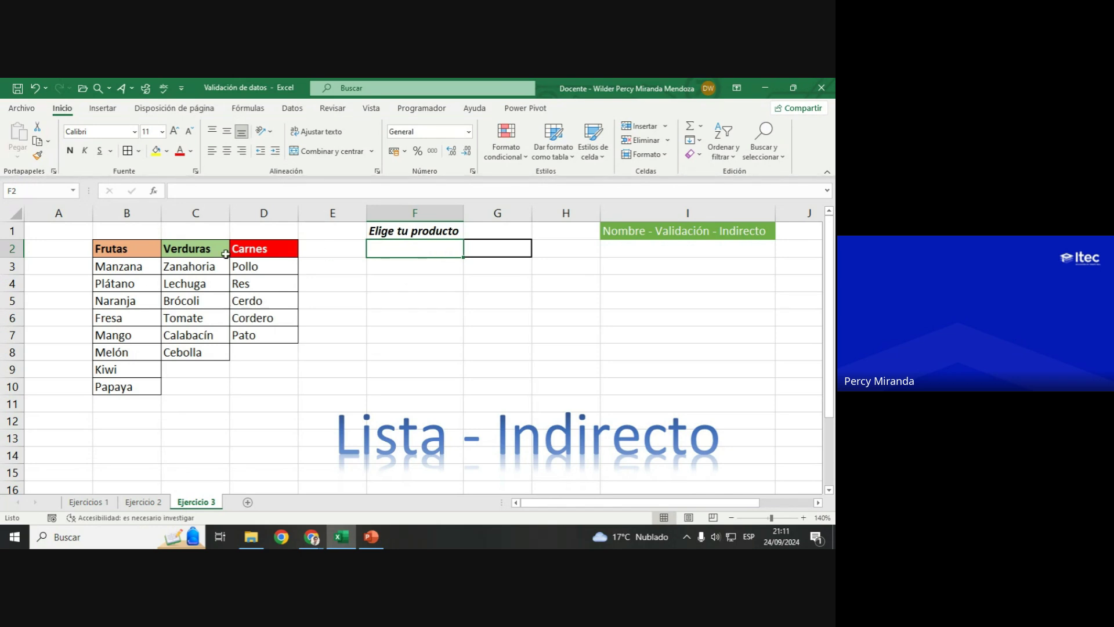
left_click(108, 249)
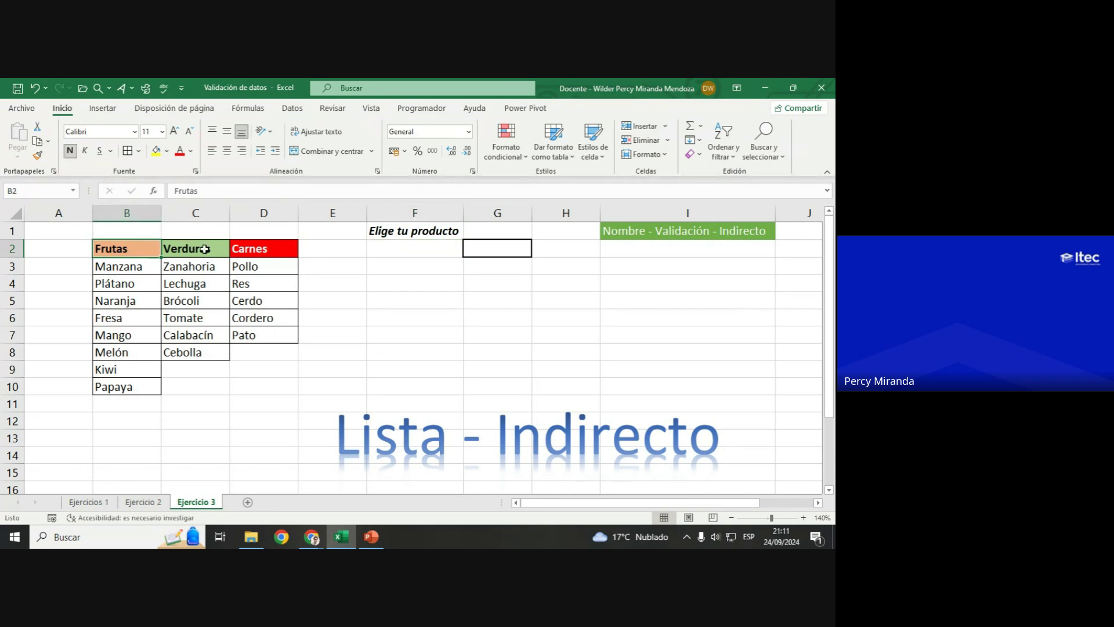
left_click_drag(204, 249, 254, 253)
left_click(254, 253)
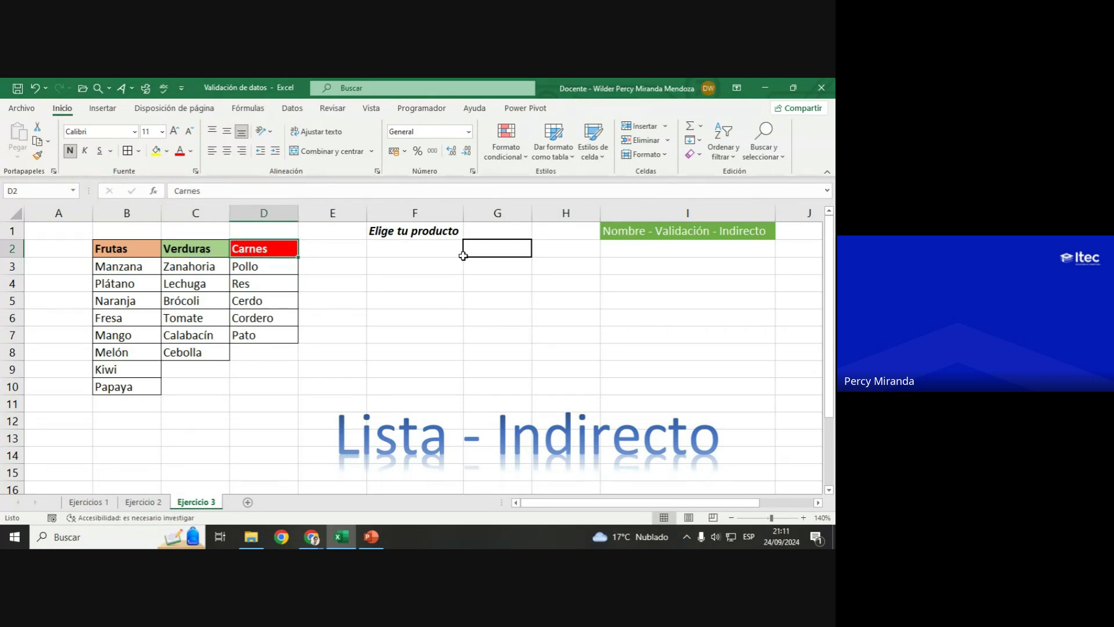
left_click(496, 247)
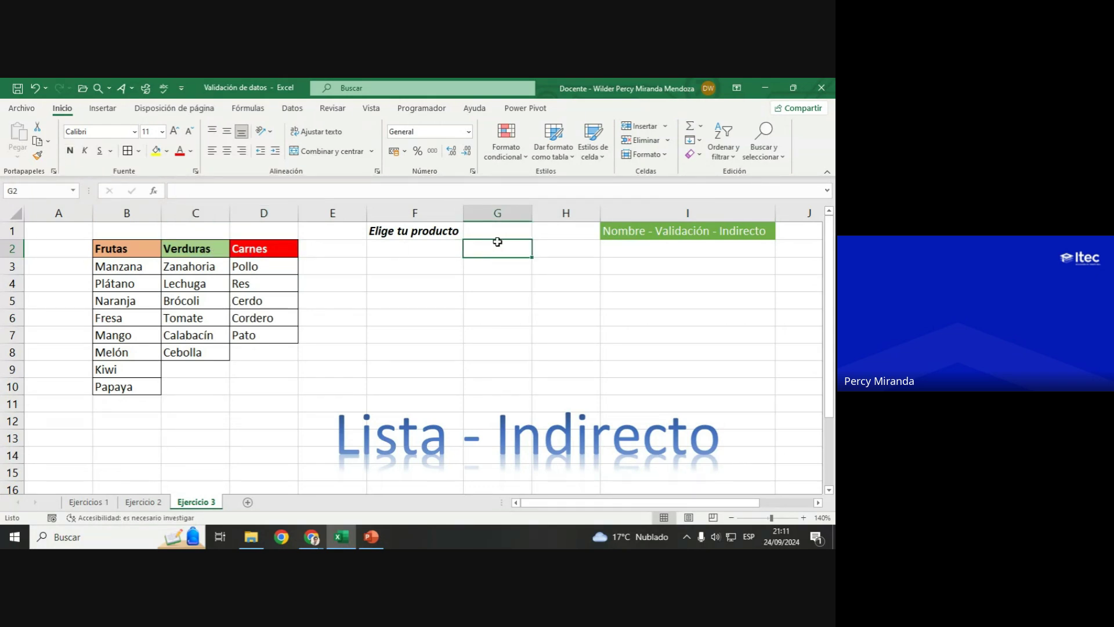
left_click(497, 284)
left_click(485, 248)
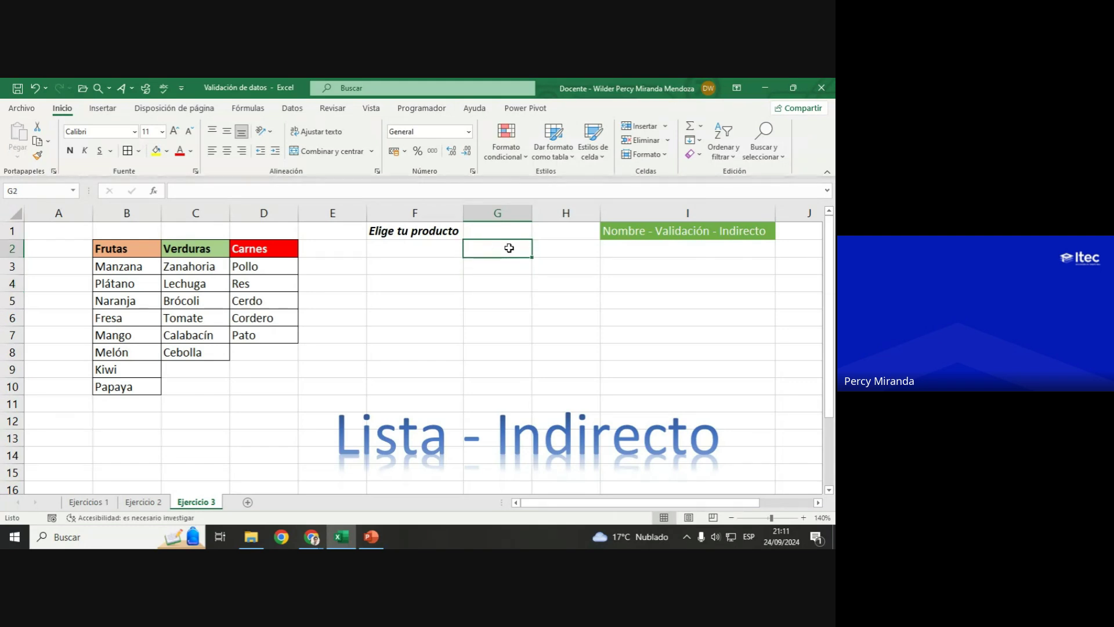
left_click(434, 250)
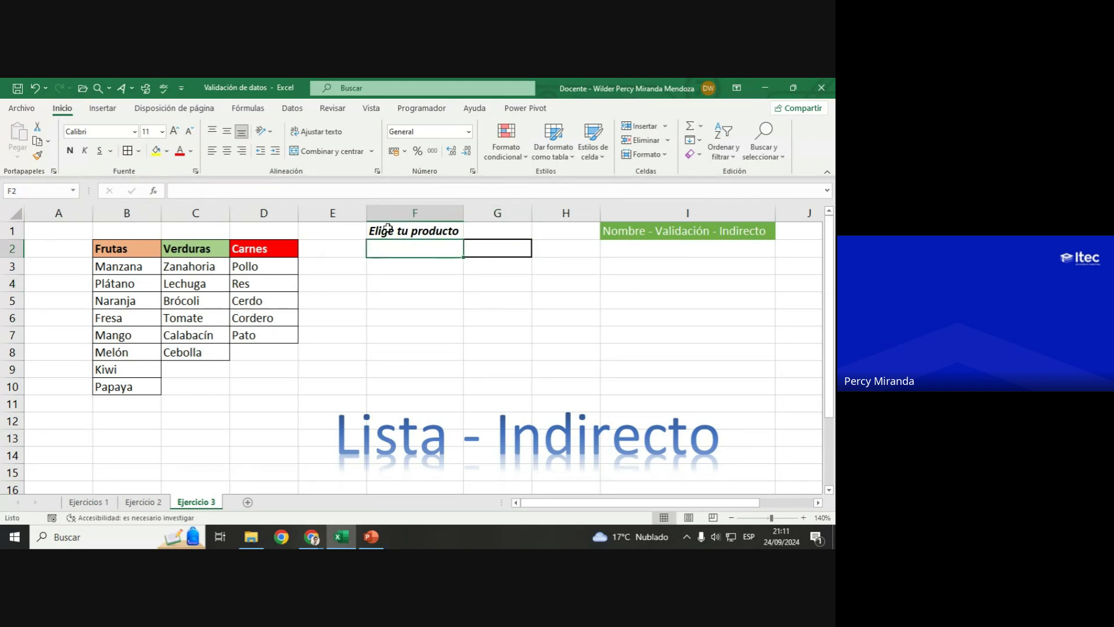
left_click(132, 253)
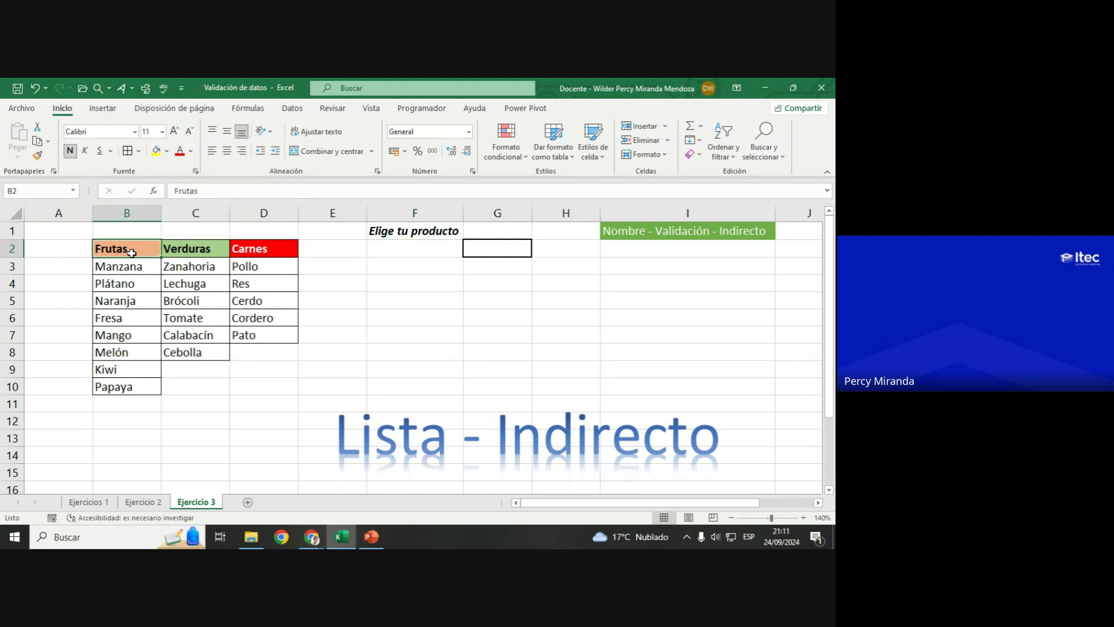
left_click(524, 252)
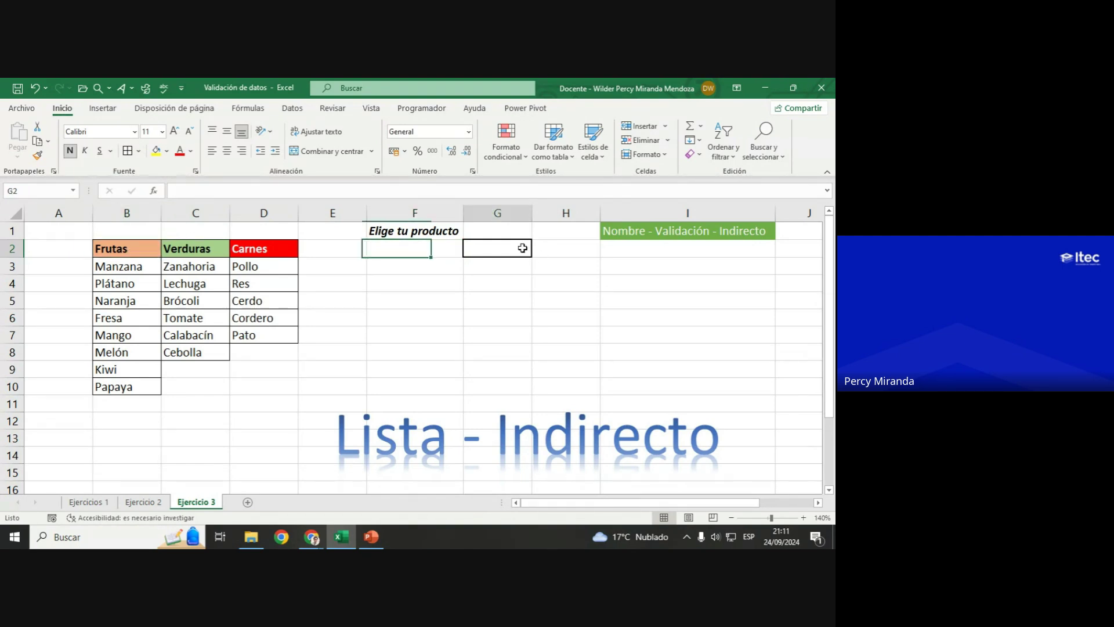
left_click(121, 508)
left_click(89, 502)
left_click(185, 273)
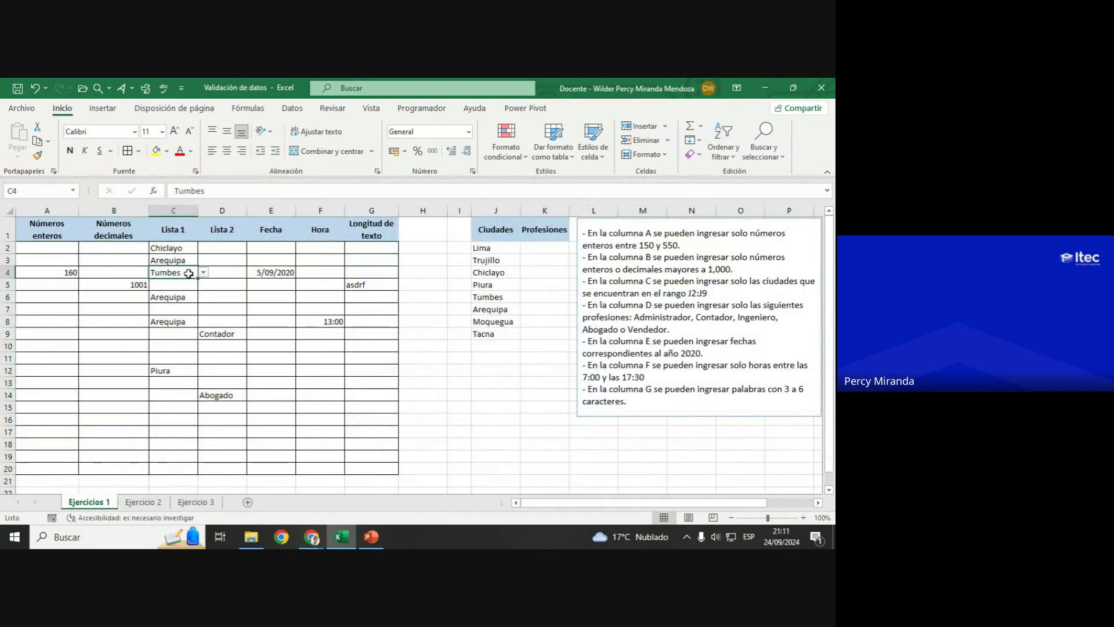
left_click(204, 273)
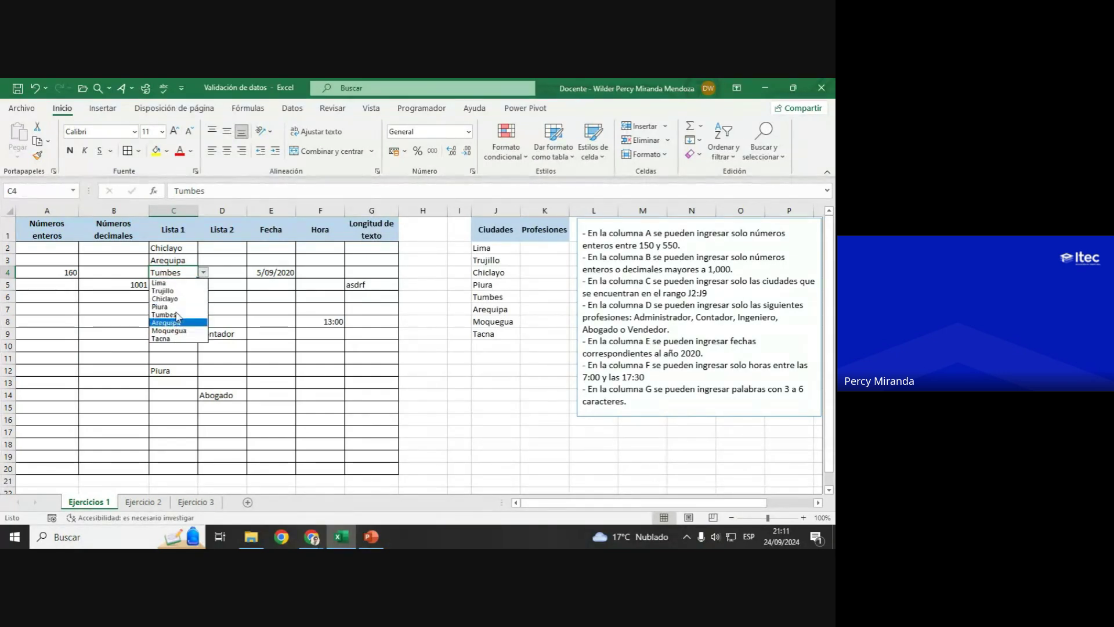
left_click(202, 273)
left_click(203, 272)
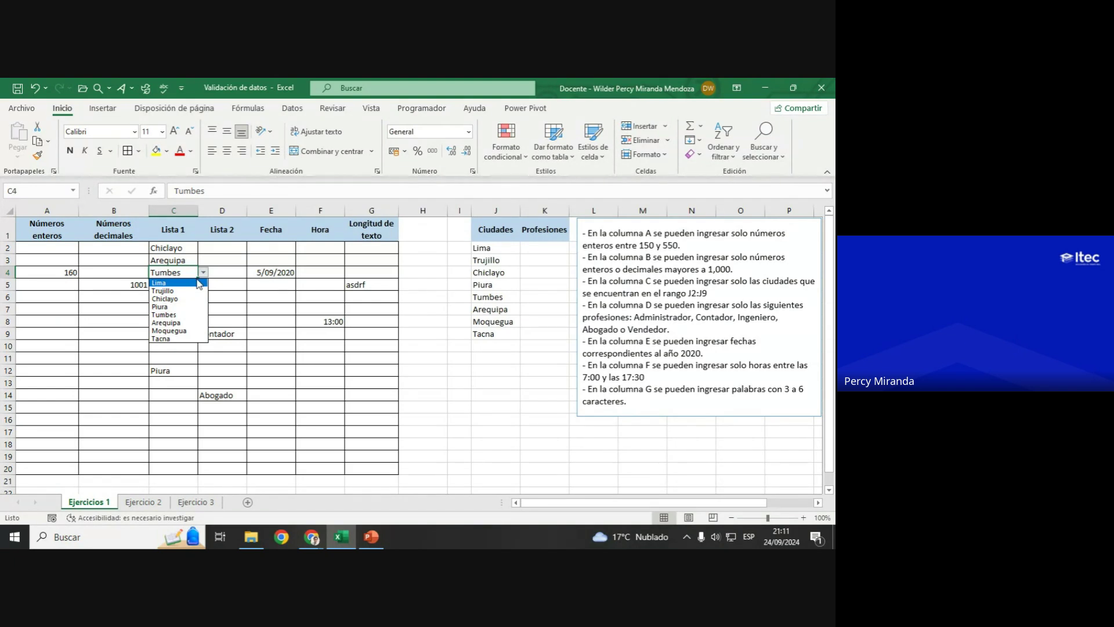
left_click(195, 502)
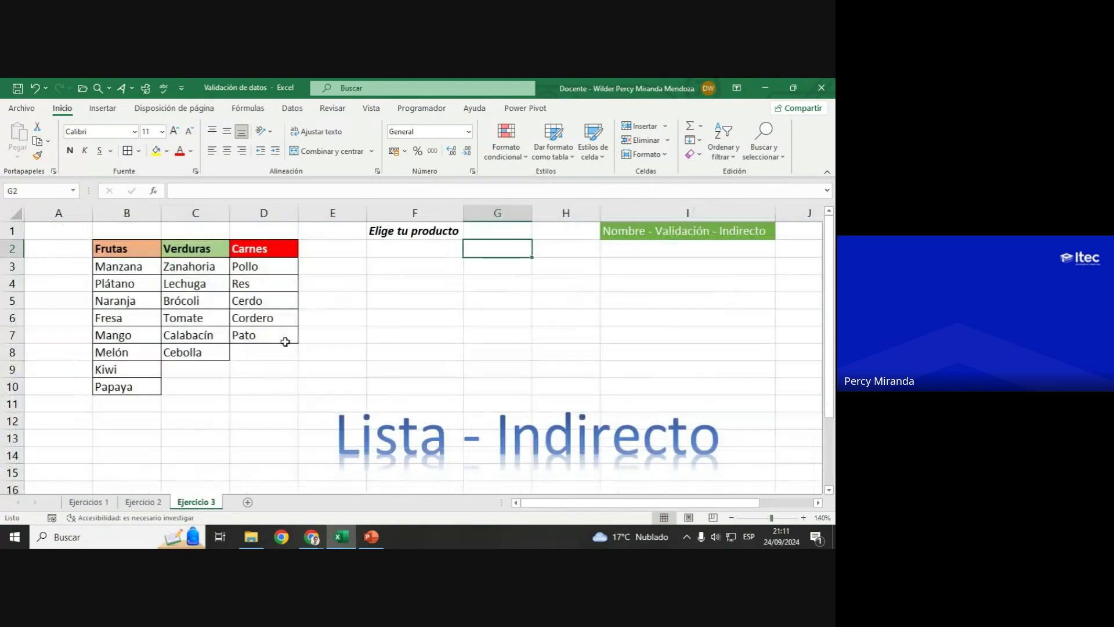
left_click(422, 249)
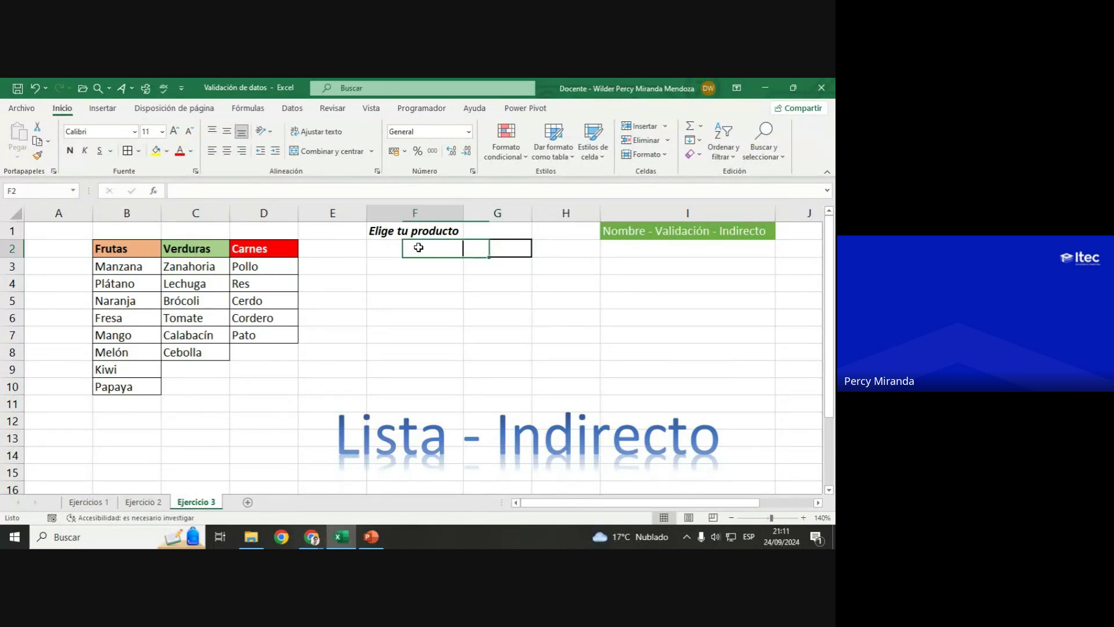
left_click(504, 249)
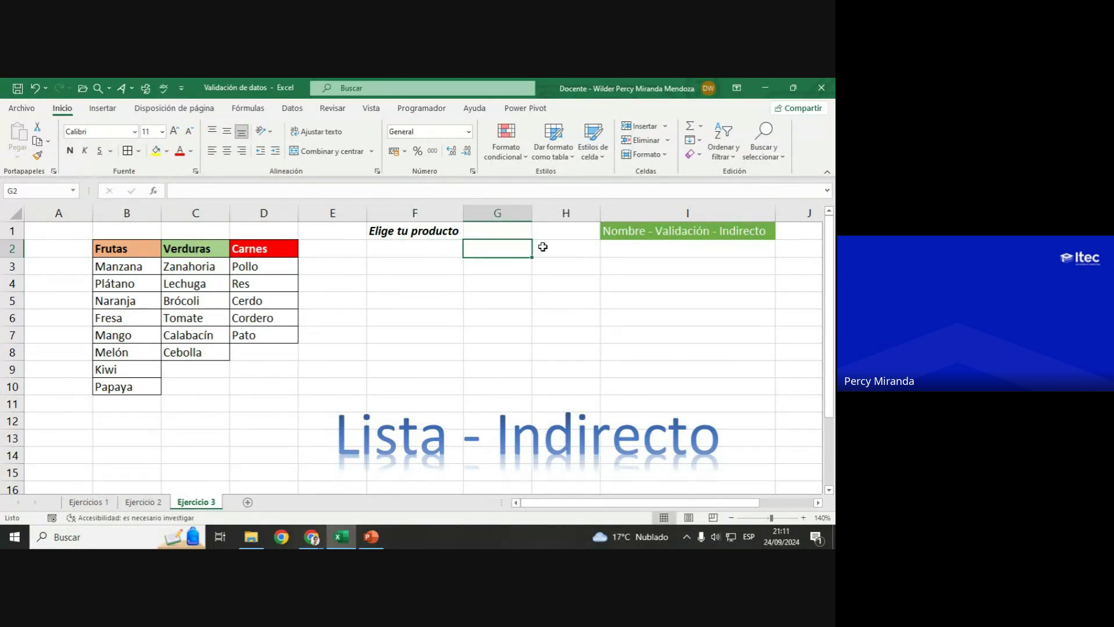
left_click_drag(138, 268, 137, 386)
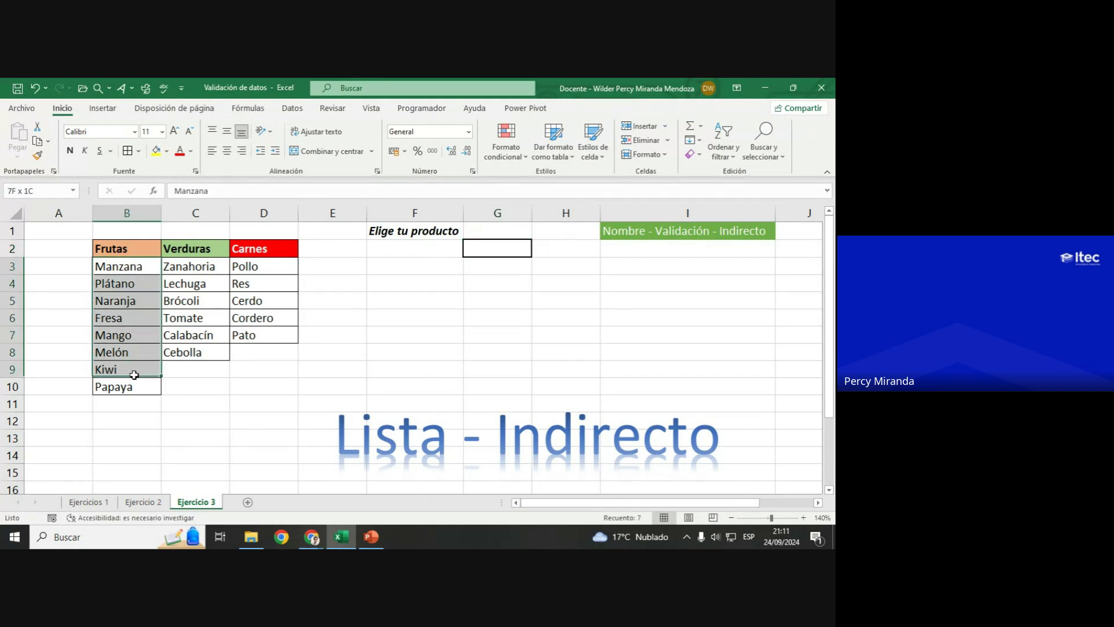
left_click(420, 247)
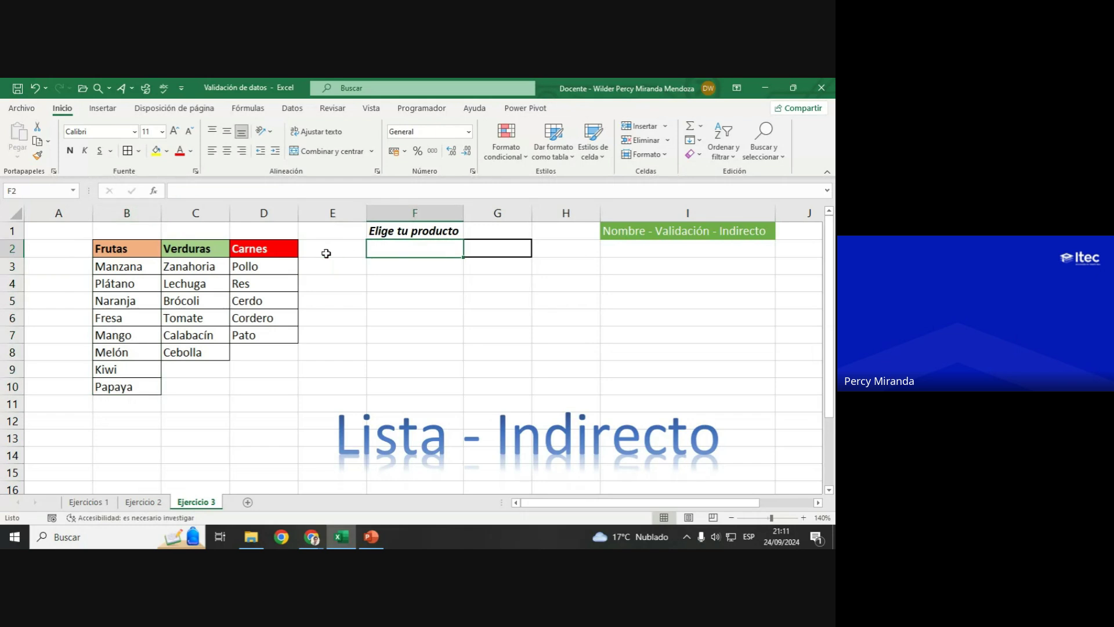
left_click(498, 248)
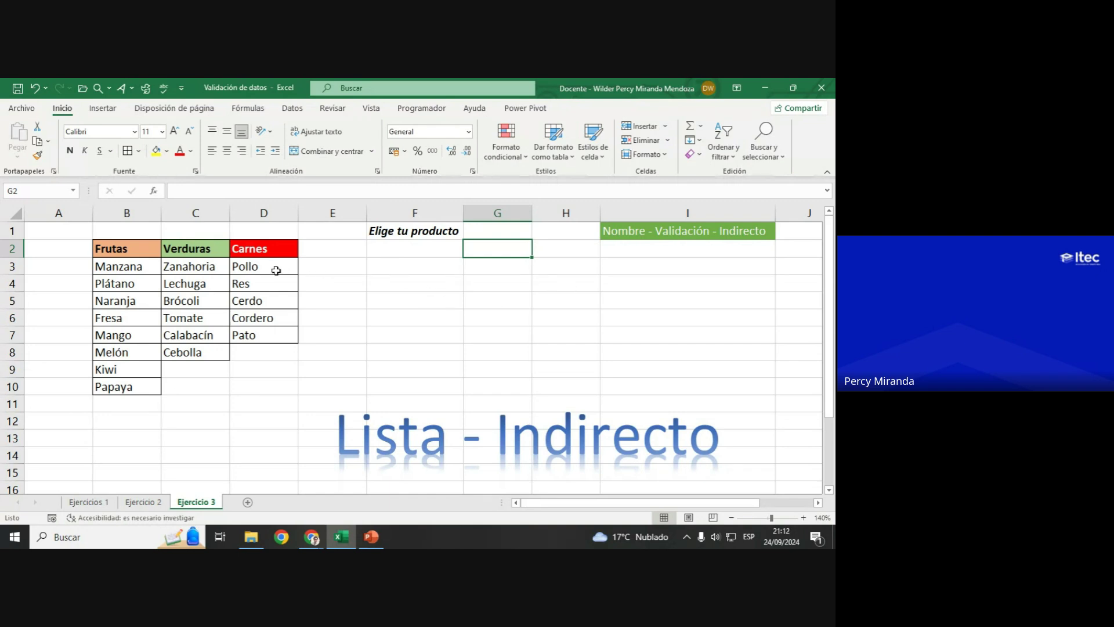
left_click_drag(265, 266, 258, 335)
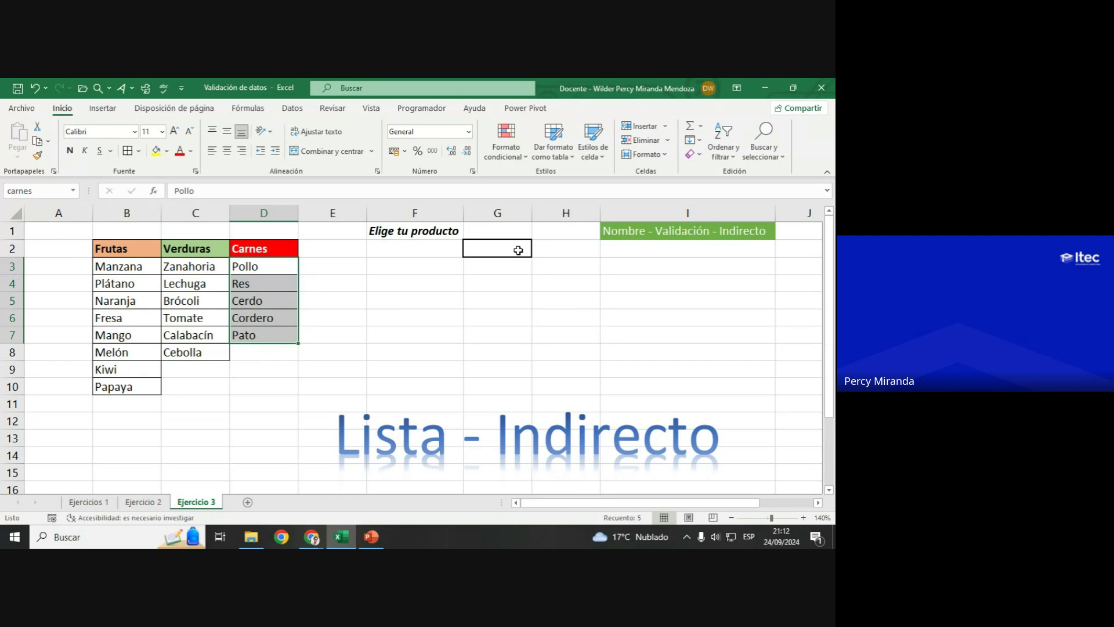
left_click(428, 246)
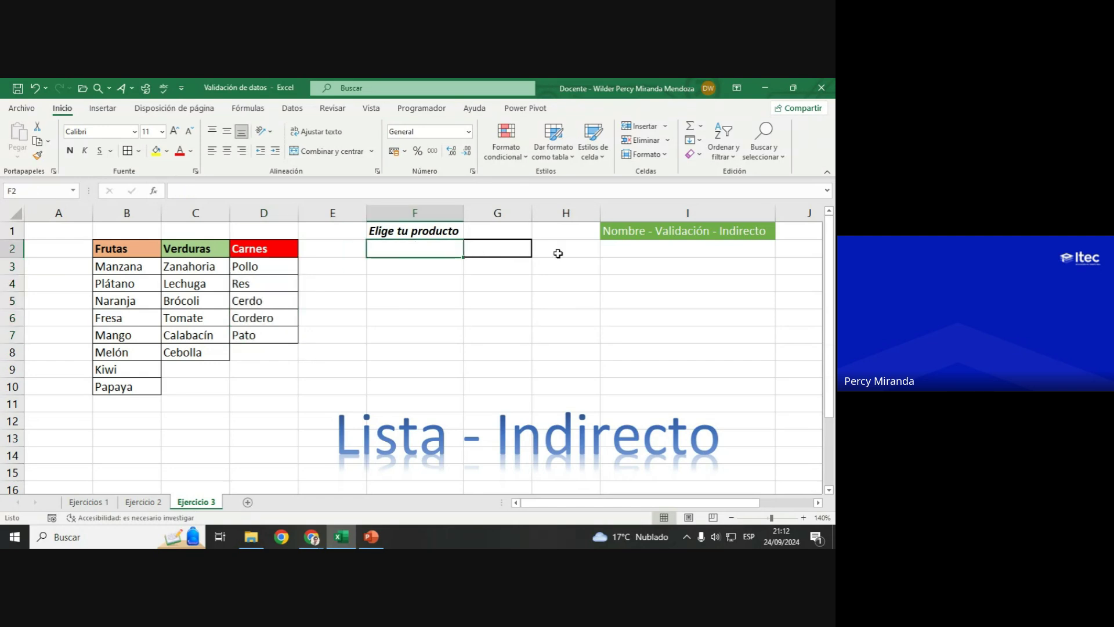
left_click(652, 234)
left_click(424, 253)
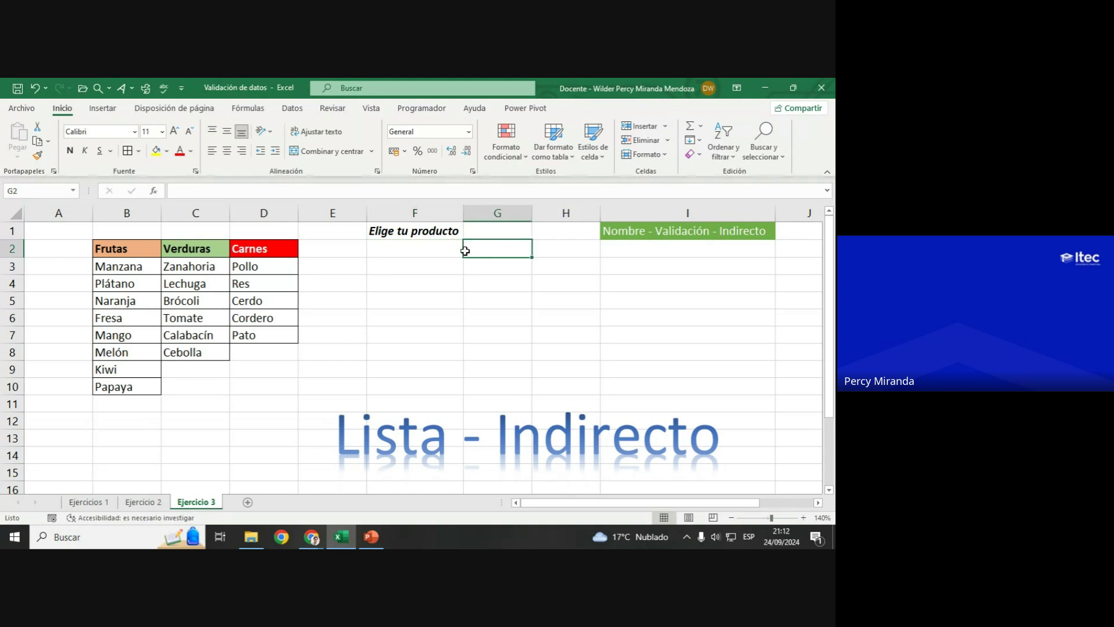
left_click(490, 250)
left_click(444, 313)
type("=SI(")
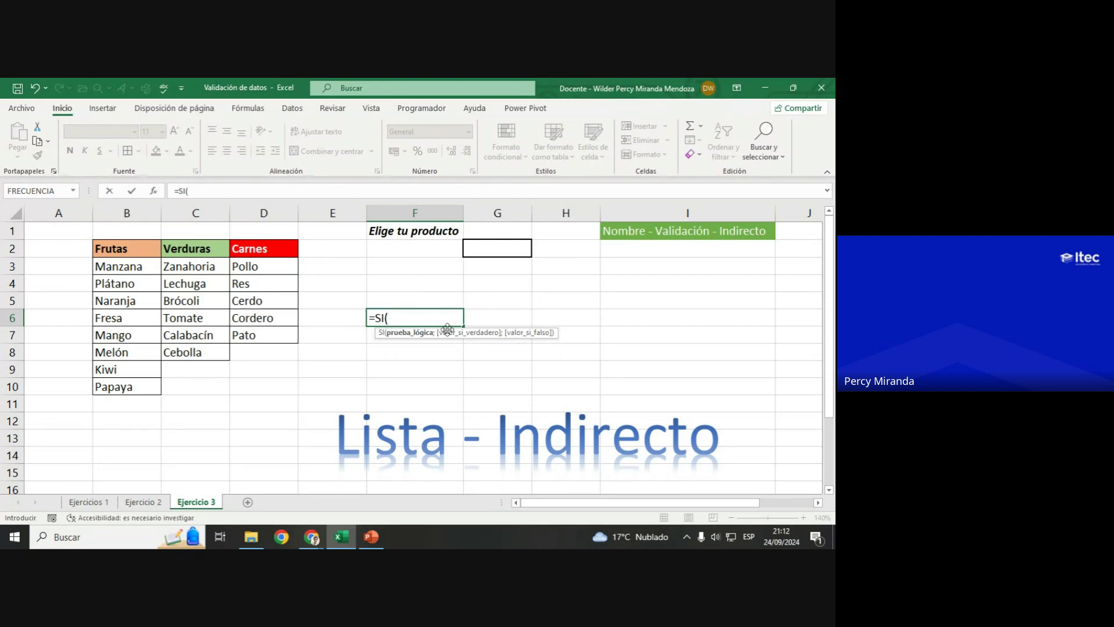
key("BackSpace")
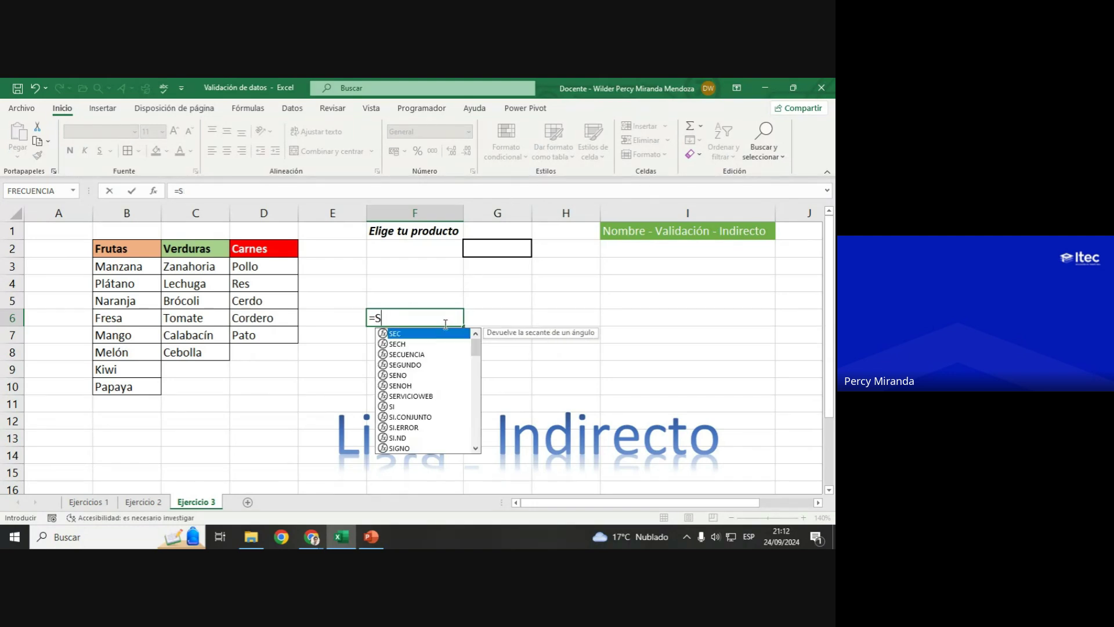
key("BackSpace")
key("BackSpace")
key("BackSpace")
key("Escape")
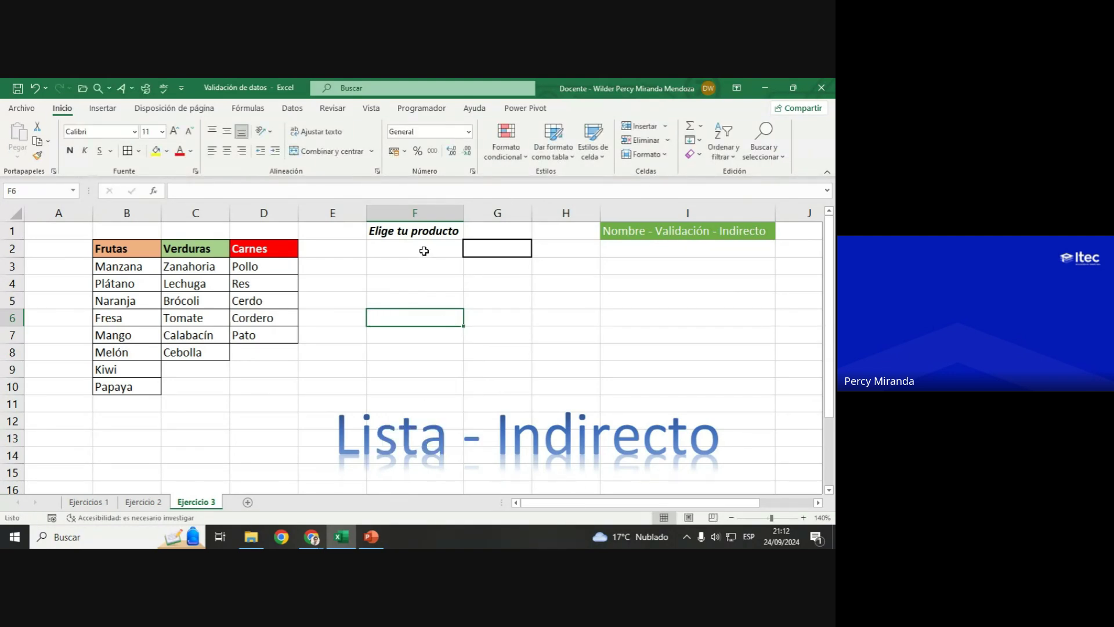
left_click(424, 250)
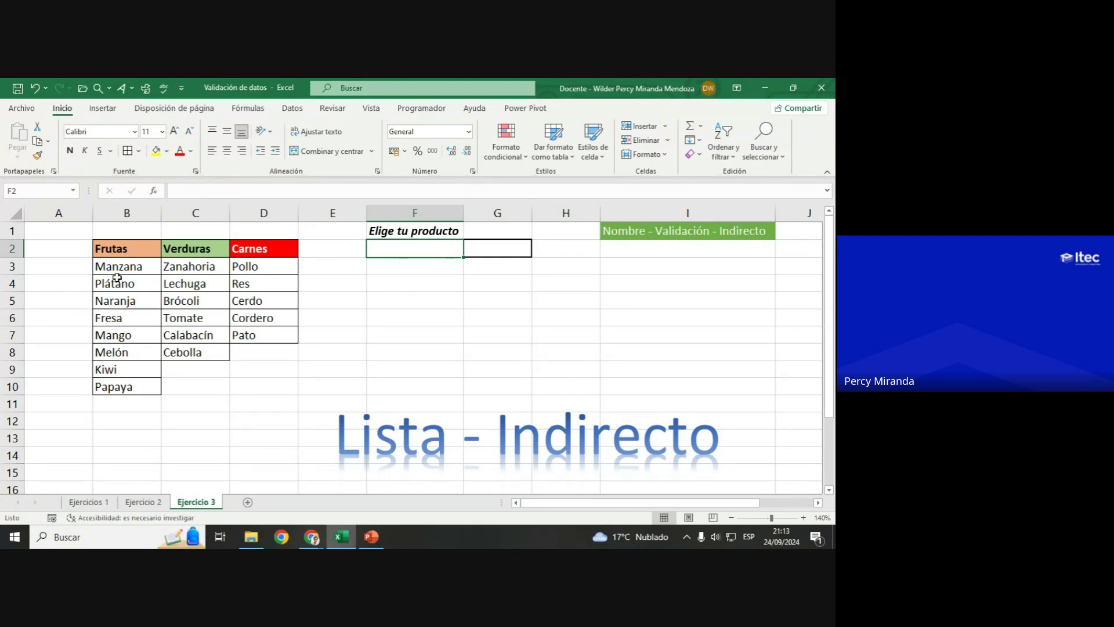
Step: Verify the named ranges carnes, frutas and verduras via the Name Box, ending on B3
left_click_drag(131, 271, 123, 388)
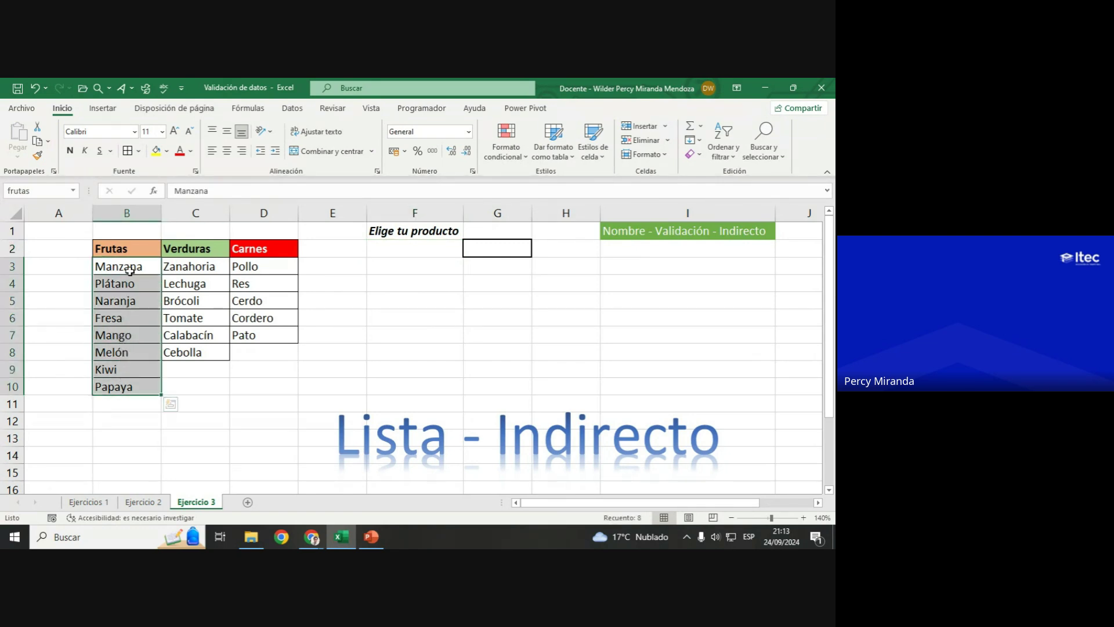
left_click(73, 191)
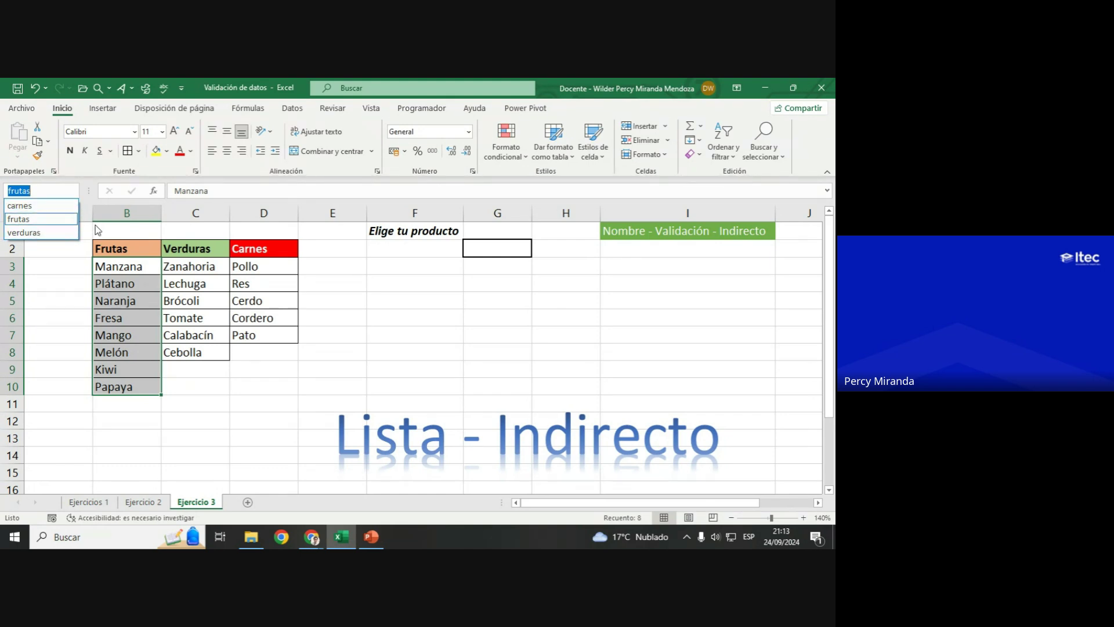
left_click(23, 205)
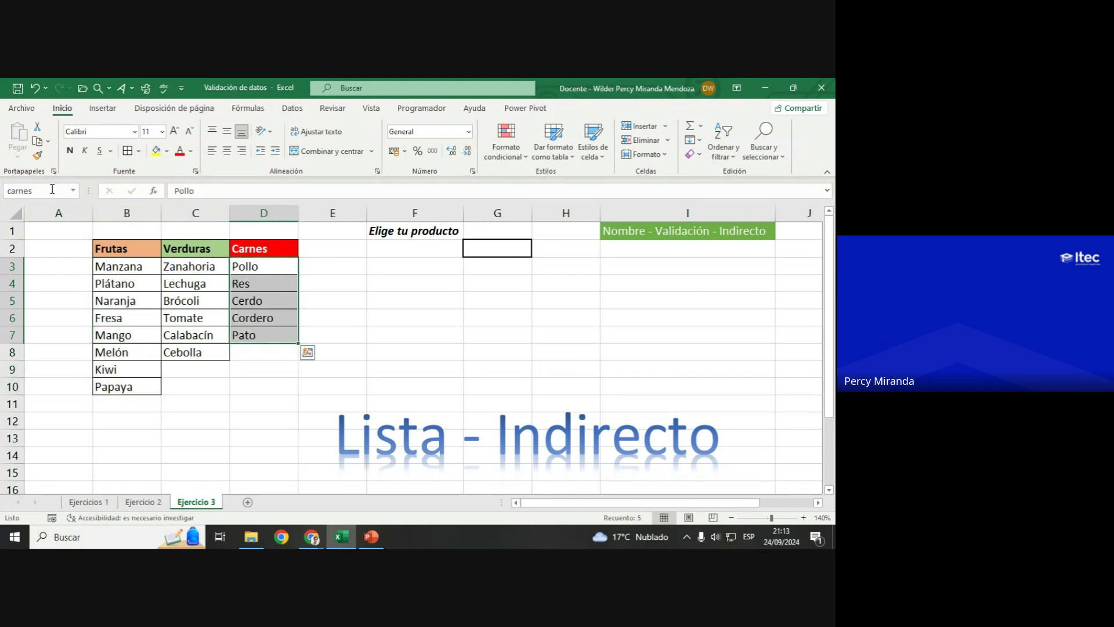
left_click(73, 189)
left_click(34, 215)
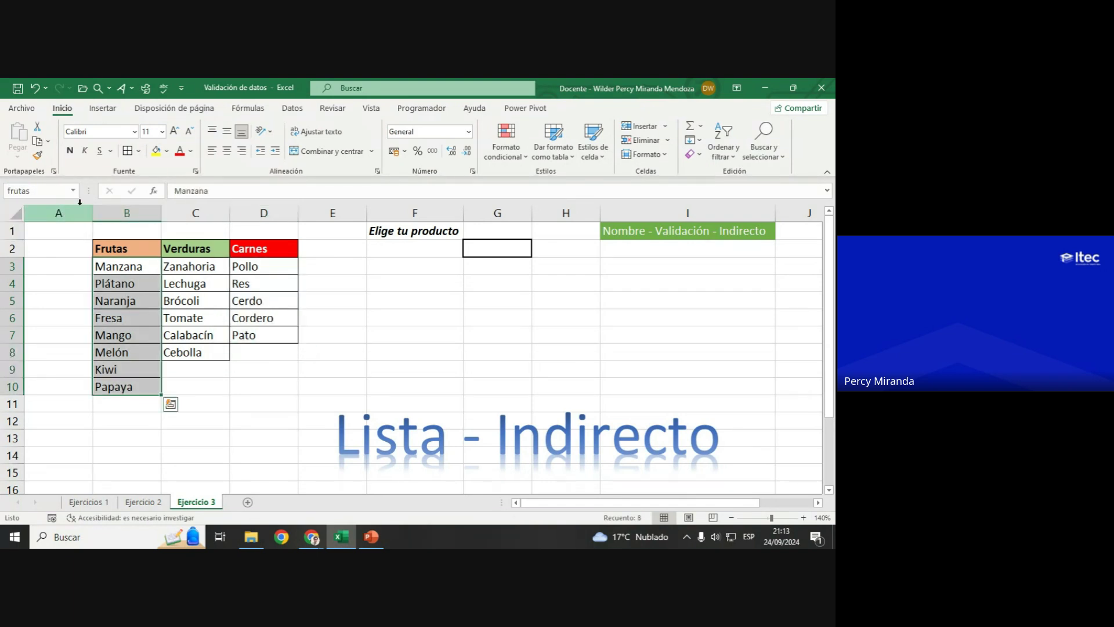
left_click(74, 190)
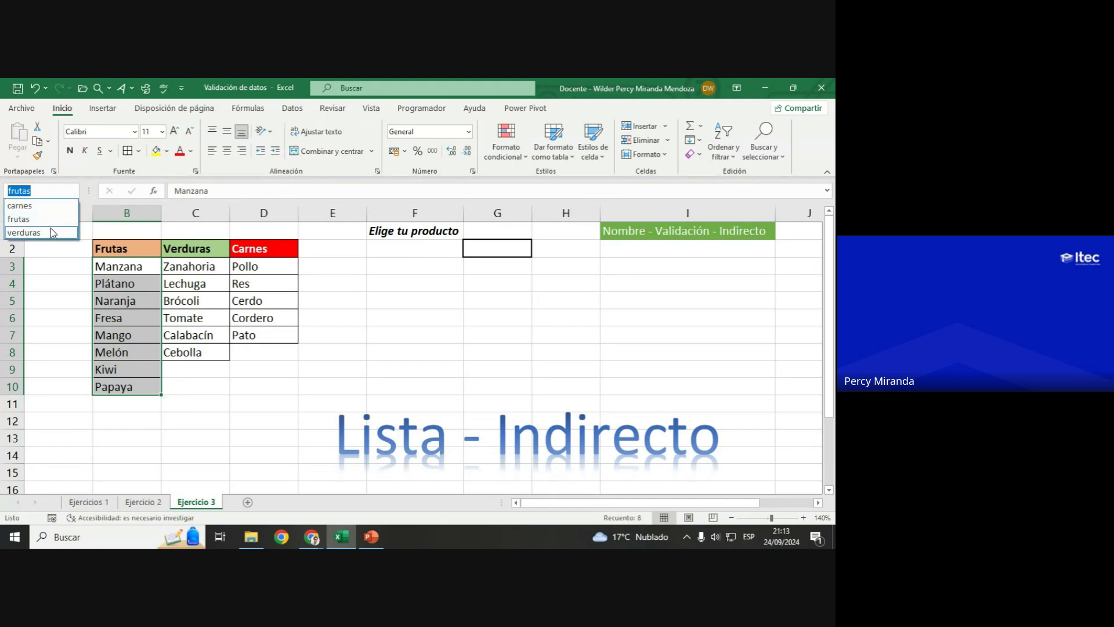
left_click(52, 228)
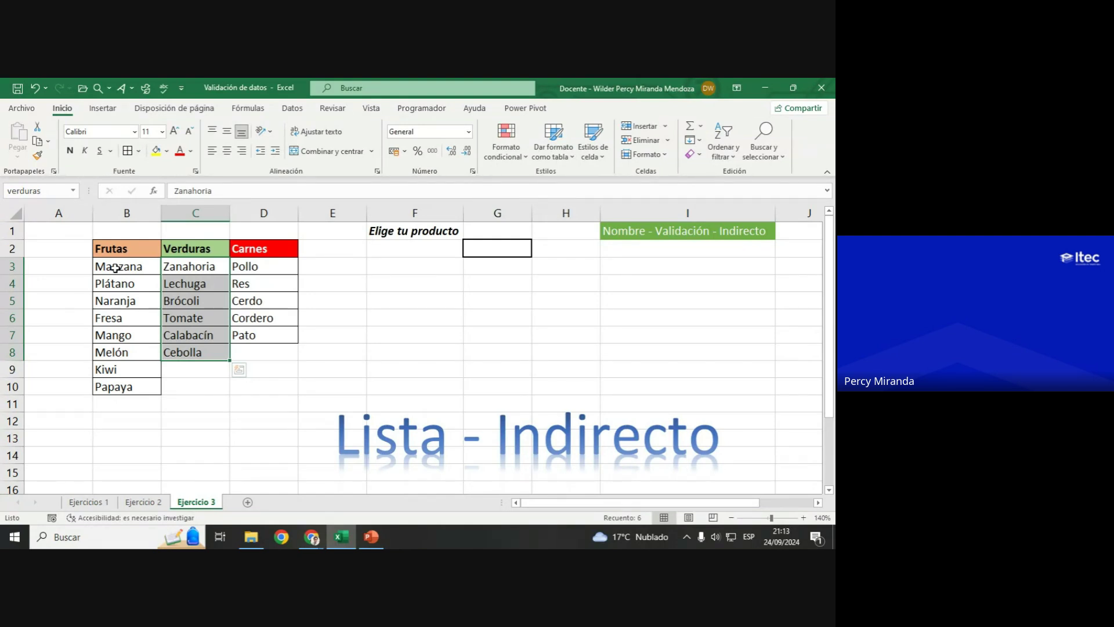
left_click(122, 266)
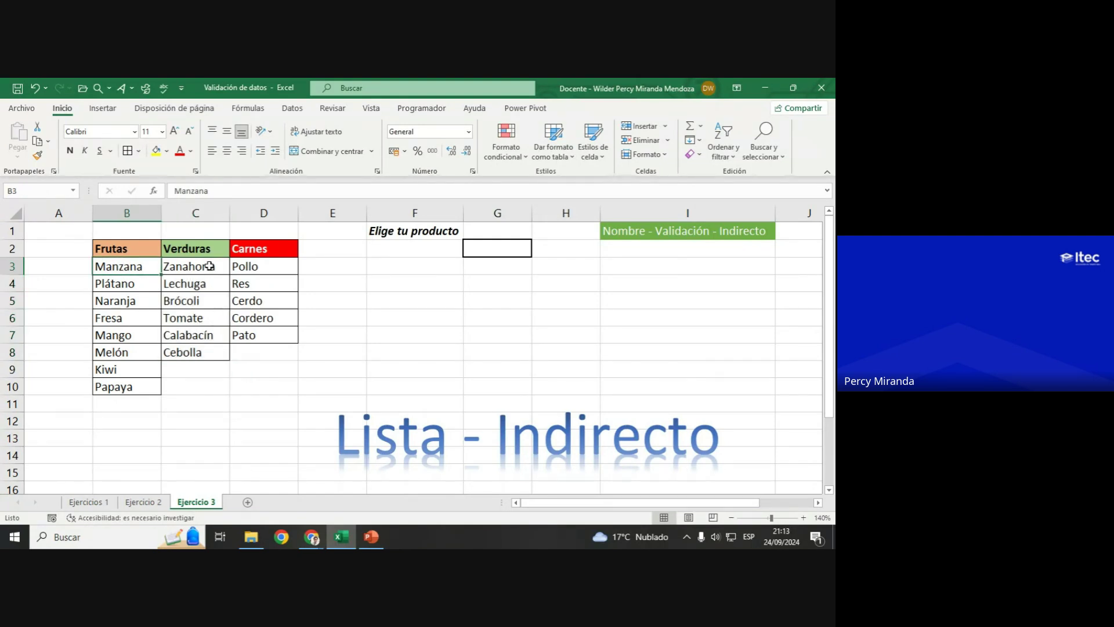
left_click(335, 109)
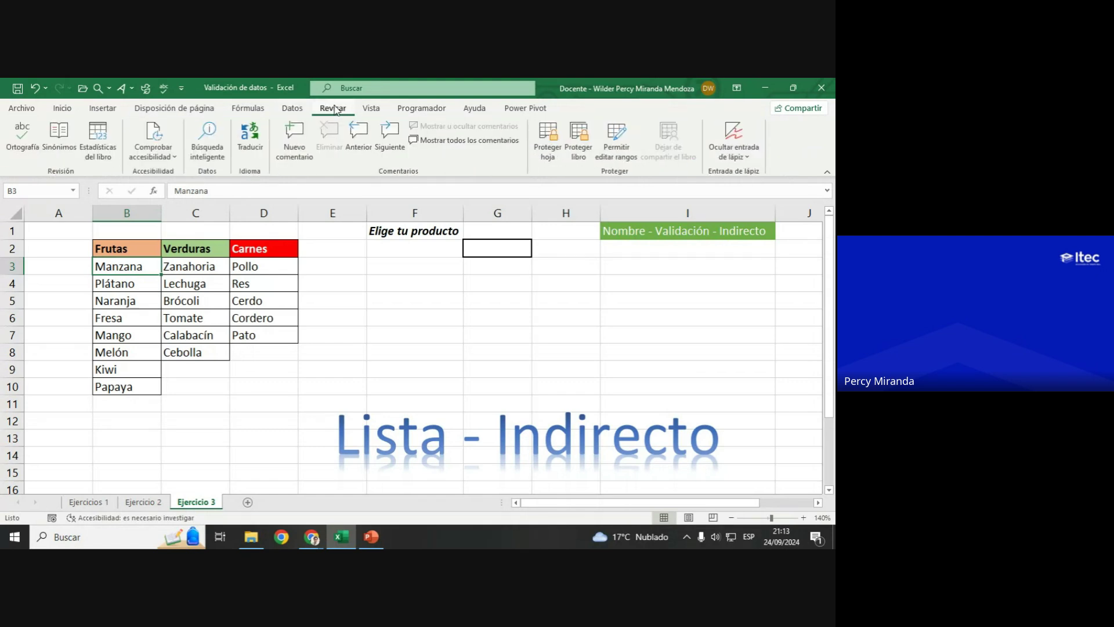
Step: Delete the names verduras, frutas and carnes in the Name Manager
left_click(255, 114)
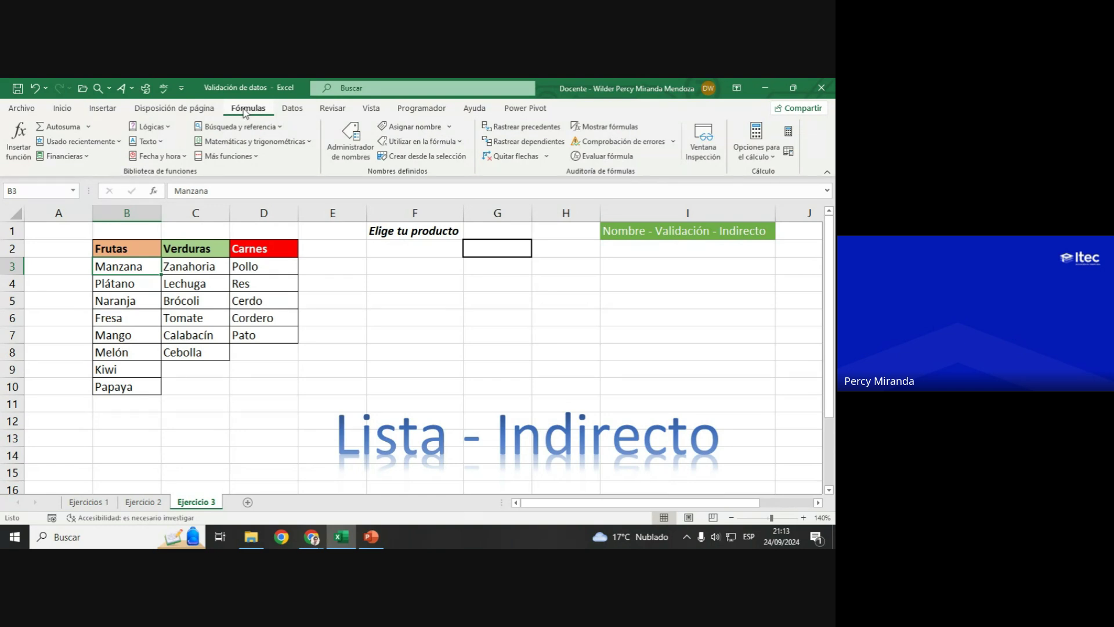
left_click(351, 153)
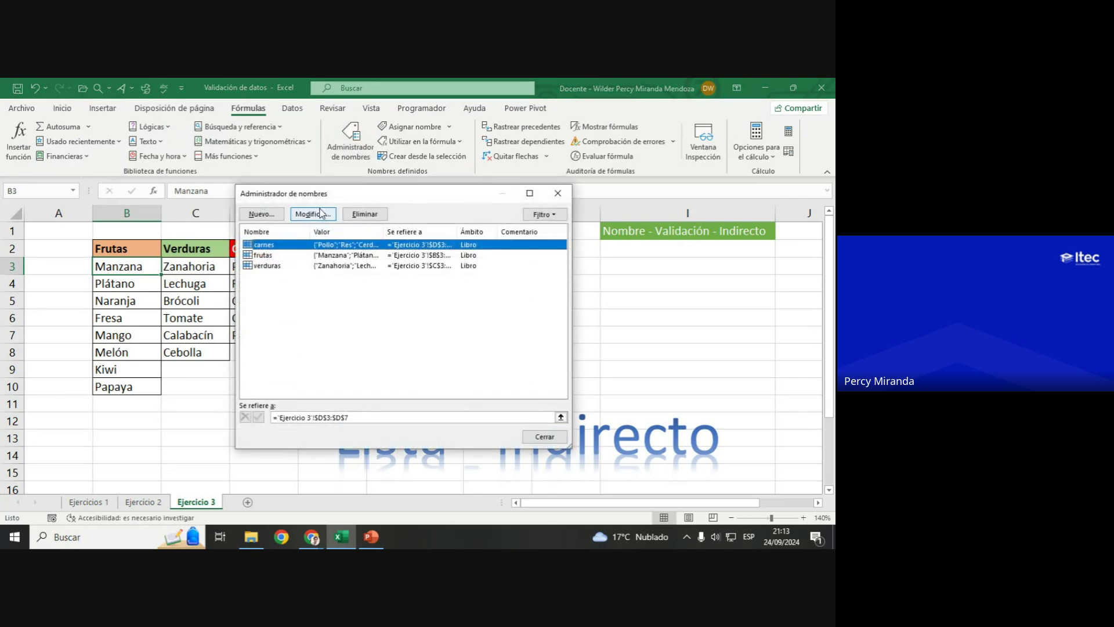
left_click_drag(443, 194, 635, 225)
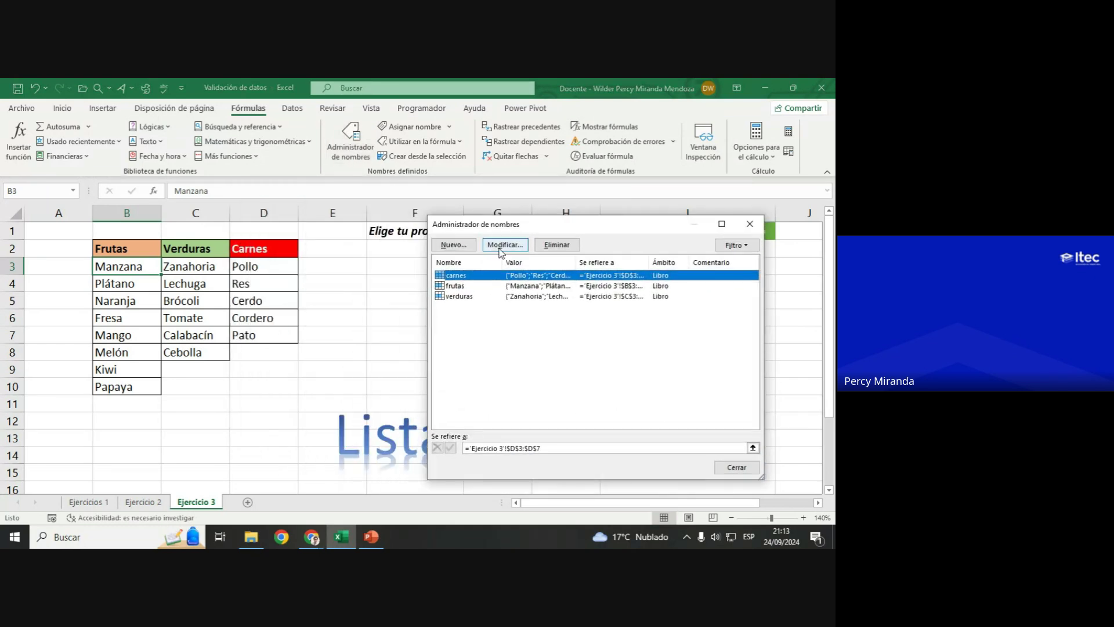
left_click(462, 298)
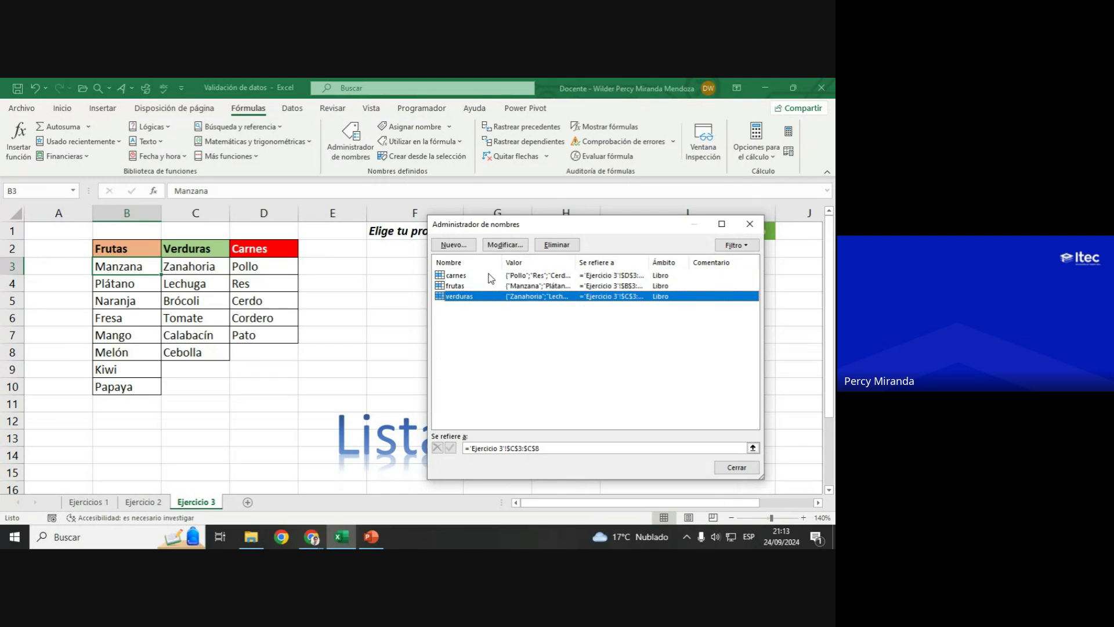
left_click(556, 246)
left_click(406, 342)
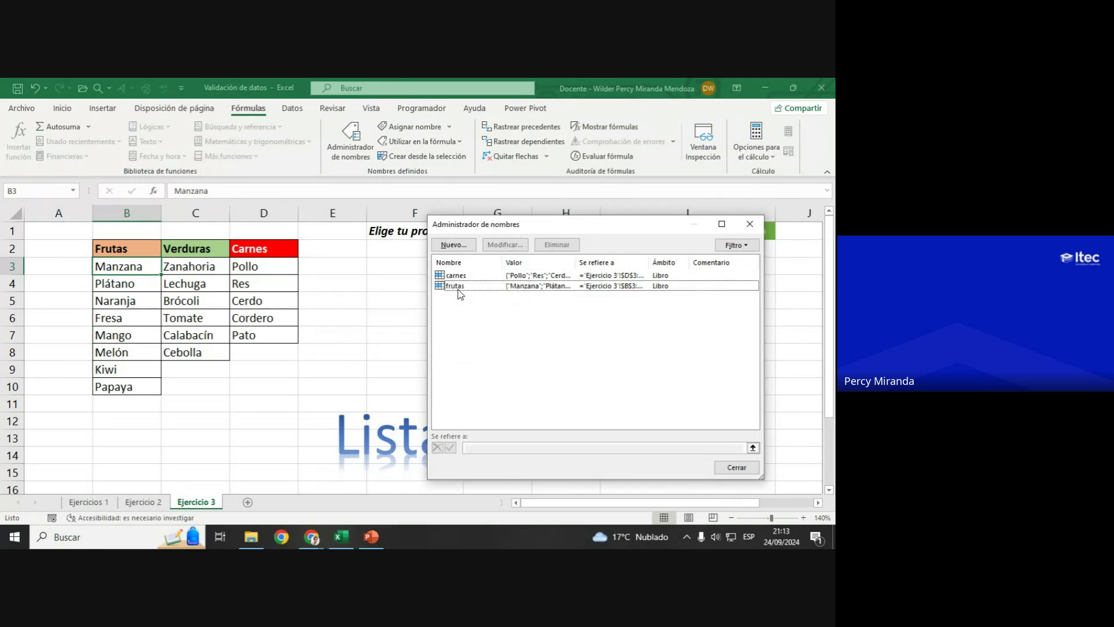
left_click(464, 286)
left_click(556, 246)
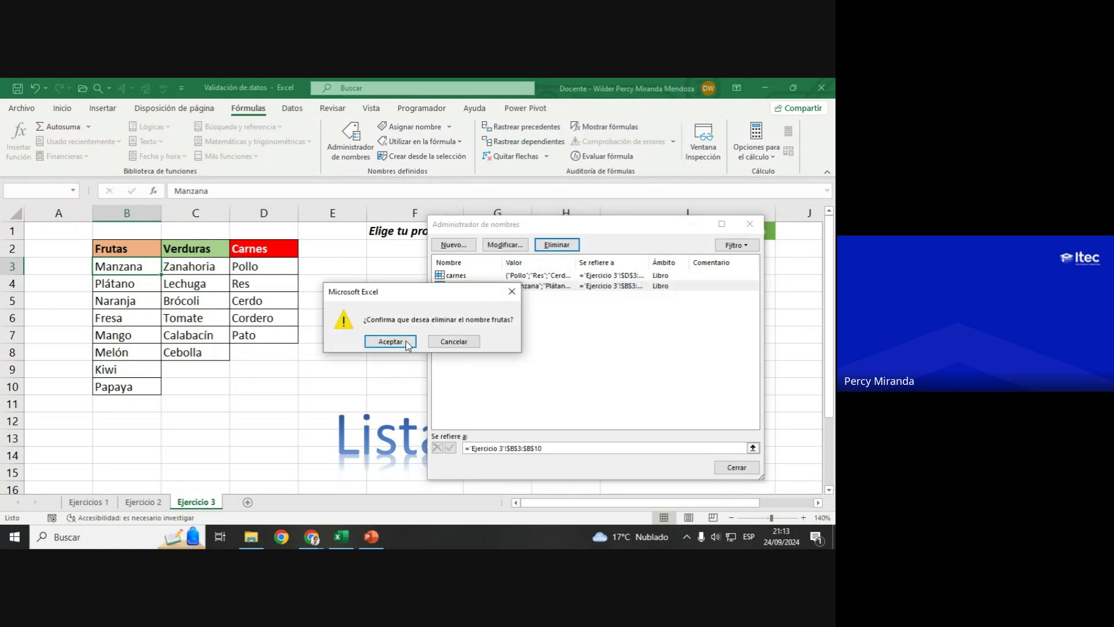
left_click(406, 341)
left_click(456, 276)
left_click(556, 245)
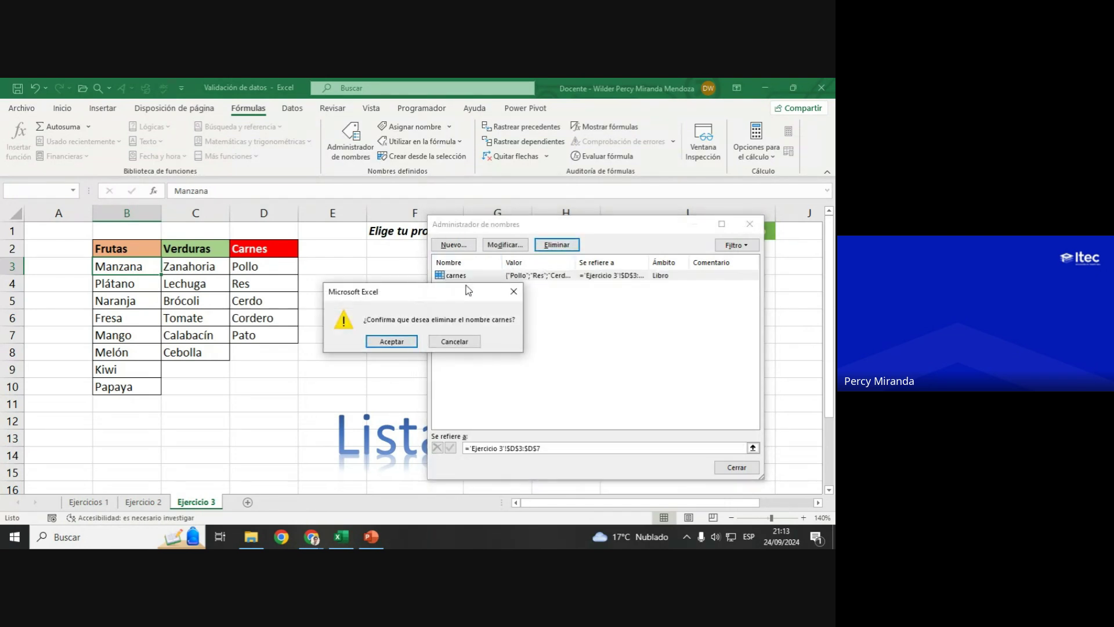
left_click(404, 341)
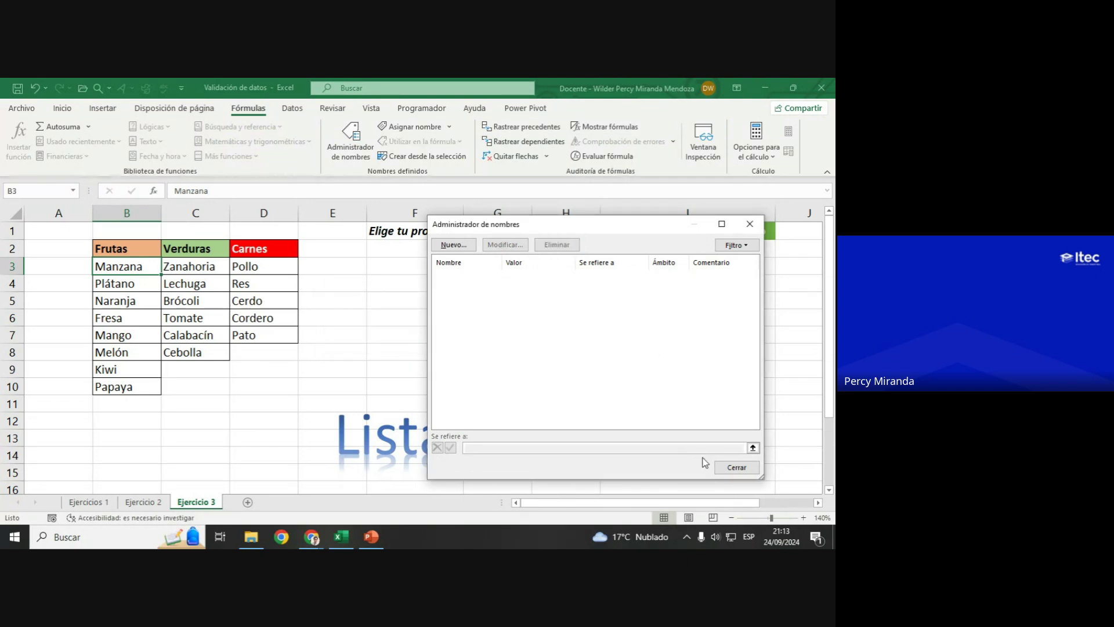
left_click(736, 467)
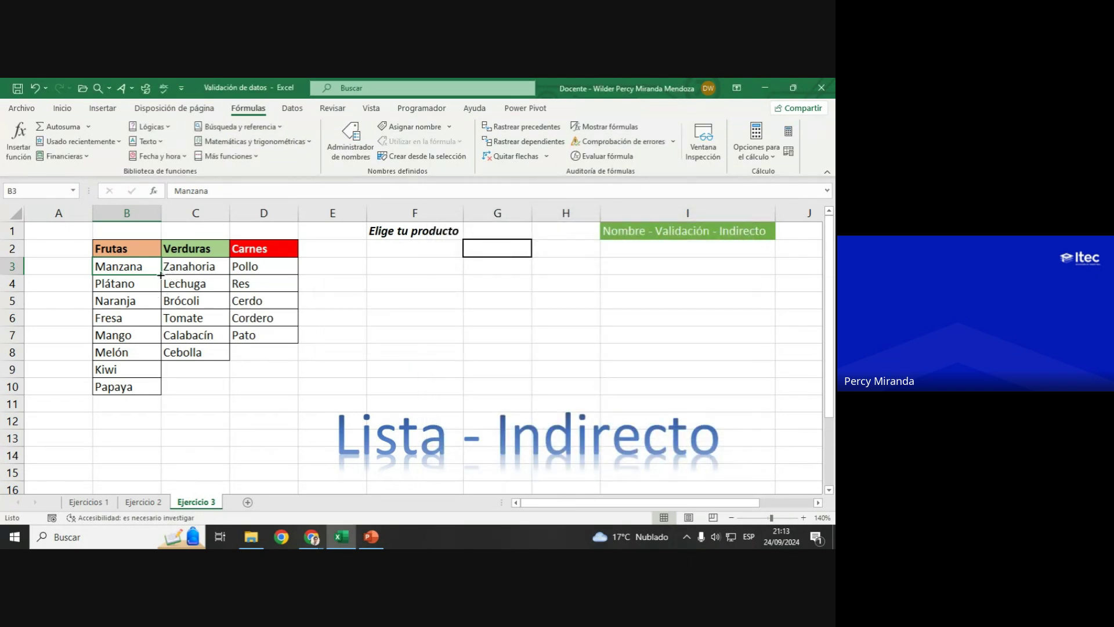
left_click_drag(139, 267, 235, 387)
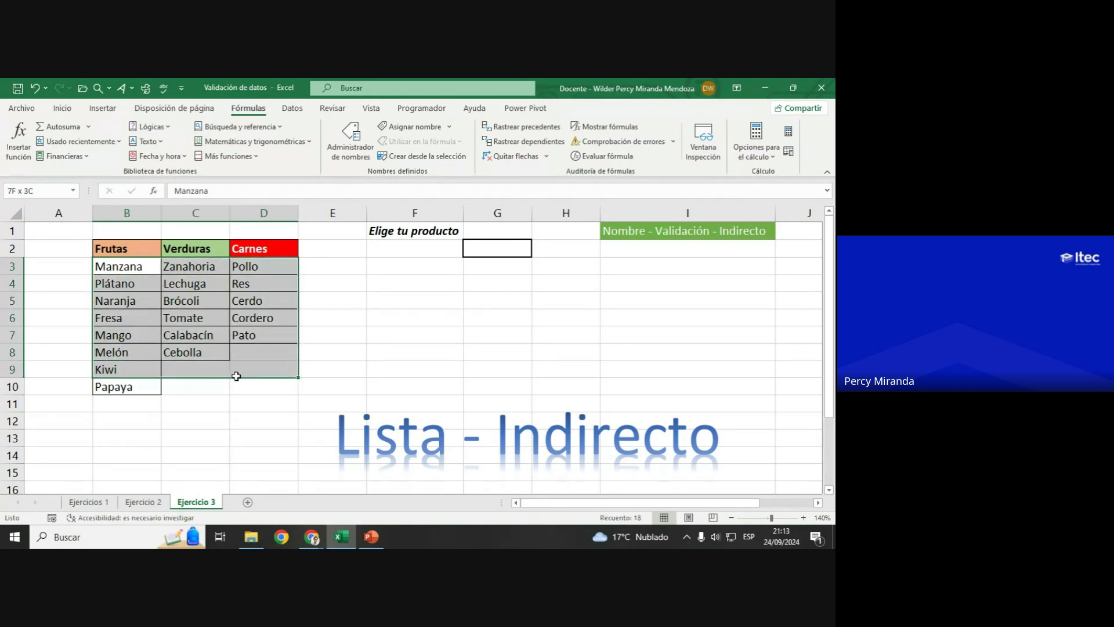
left_click(241, 285)
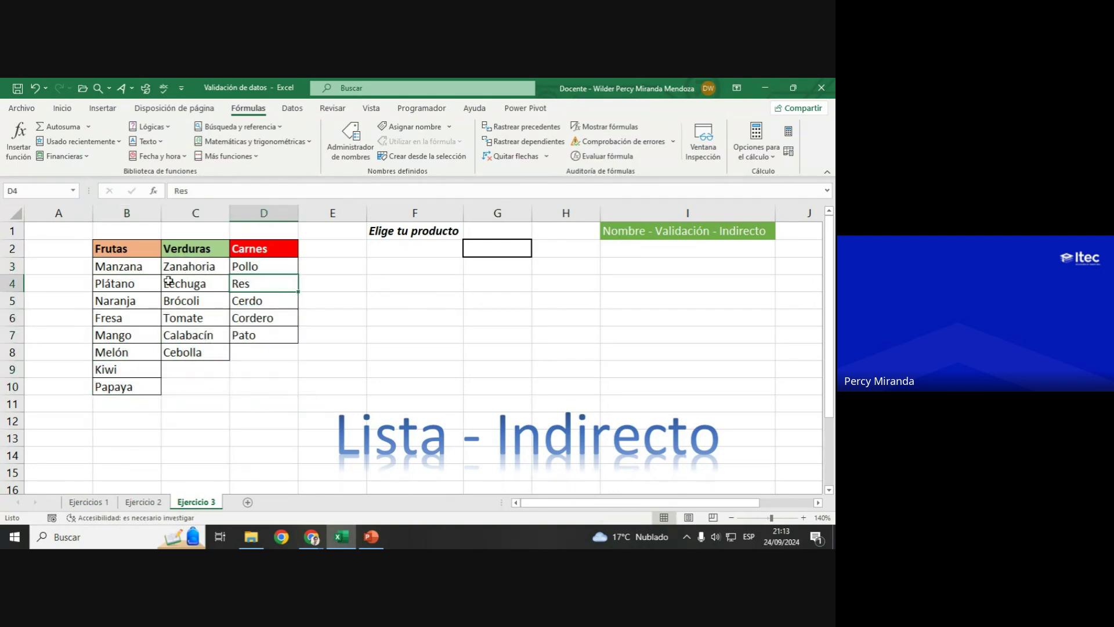
mouse_move(156, 271)
left_mouse_down()
mouse_move(254, 365)
mouse_move(253, 388)
left_mouse_up()
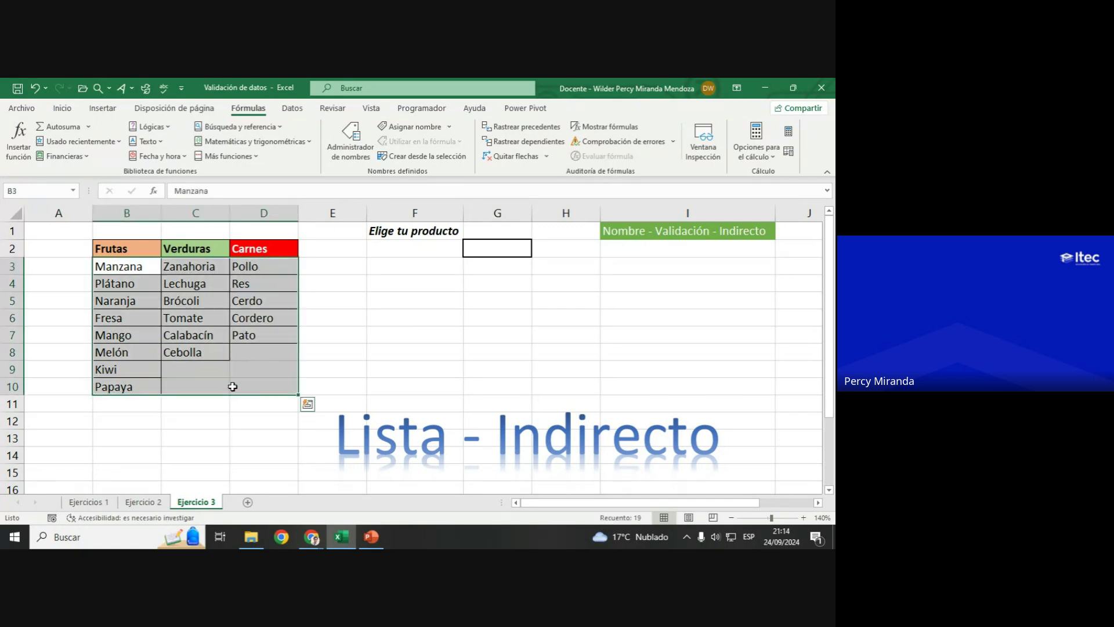
left_click(74, 189)
left_click(278, 354)
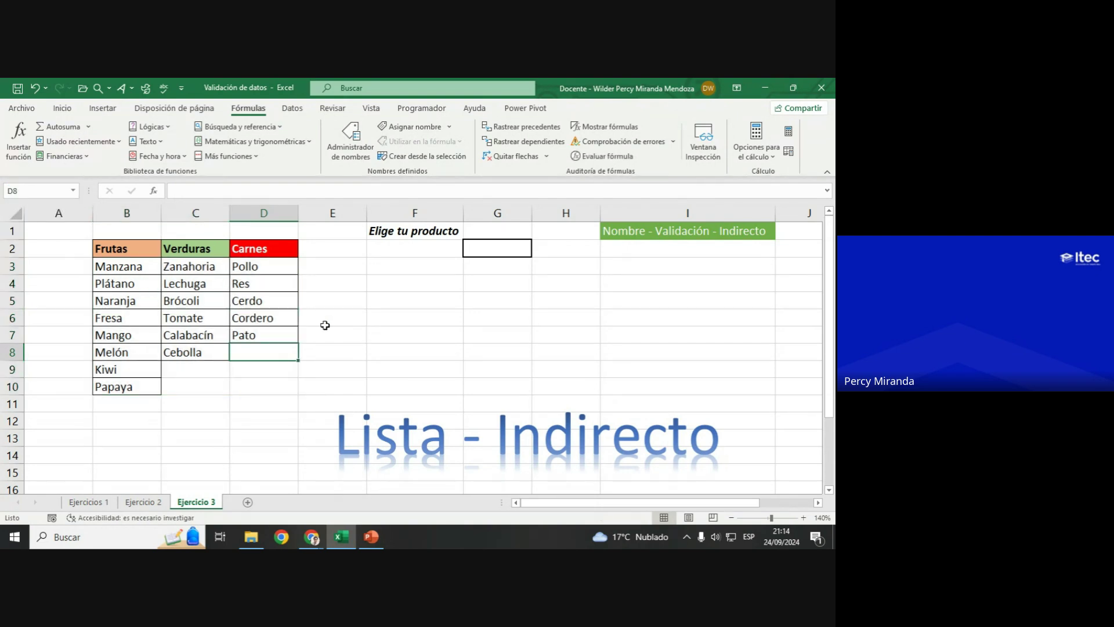
mouse_move(127, 266)
left_mouse_down()
mouse_move(116, 318)
mouse_move(127, 386)
left_mouse_up()
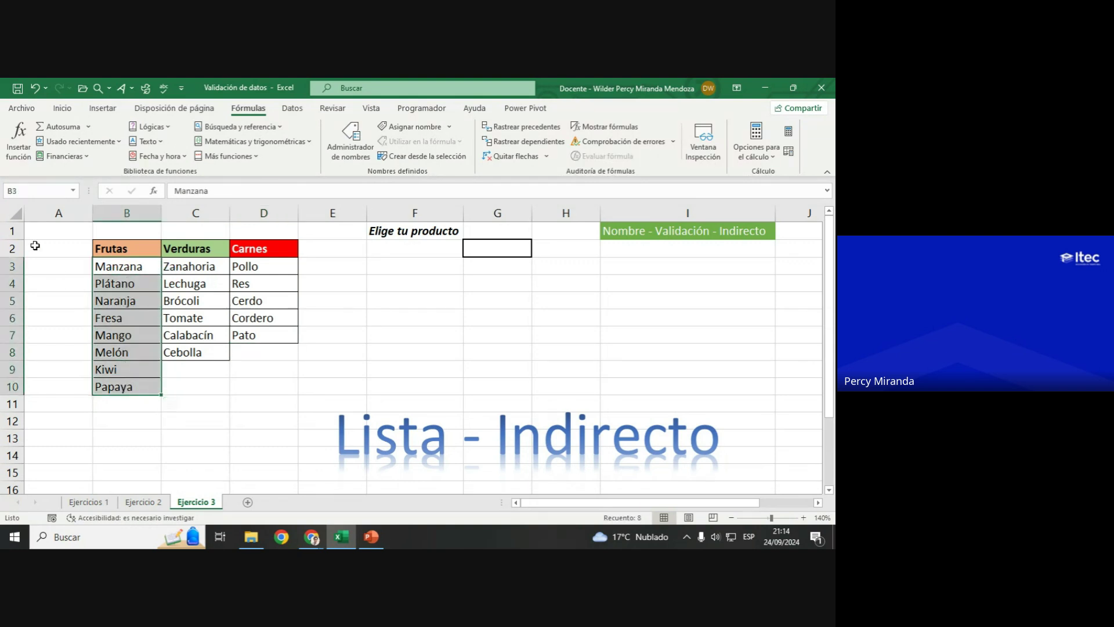
left_click(19, 191)
key("Return")
left_click_drag(189, 268, 193, 353)
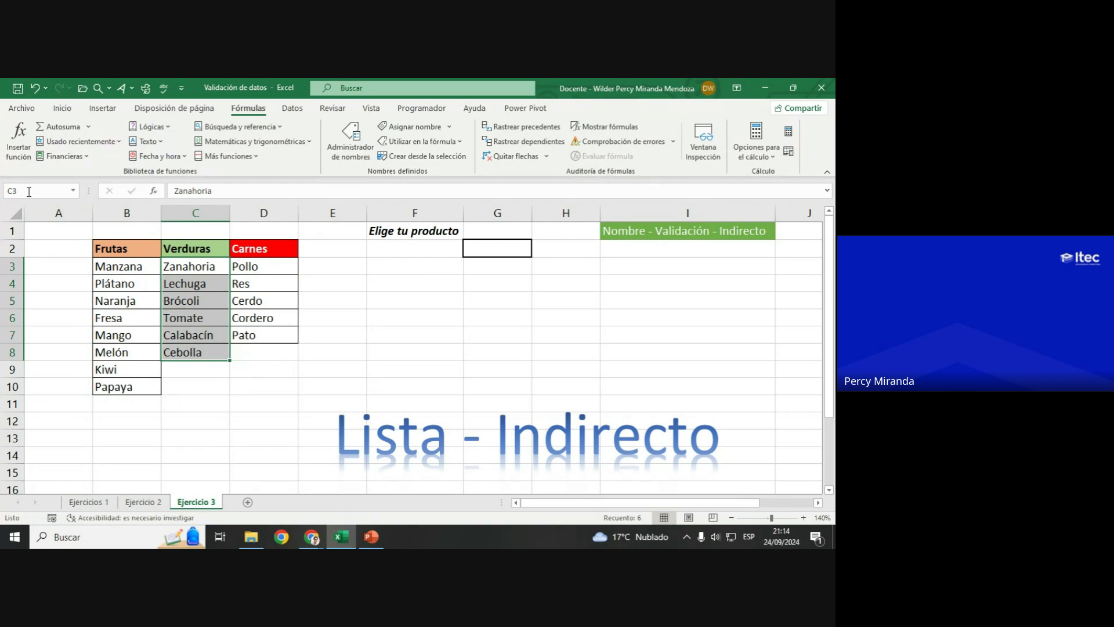
type("VERDURAS")
key("Return")
left_click_drag(249, 266, 252, 337)
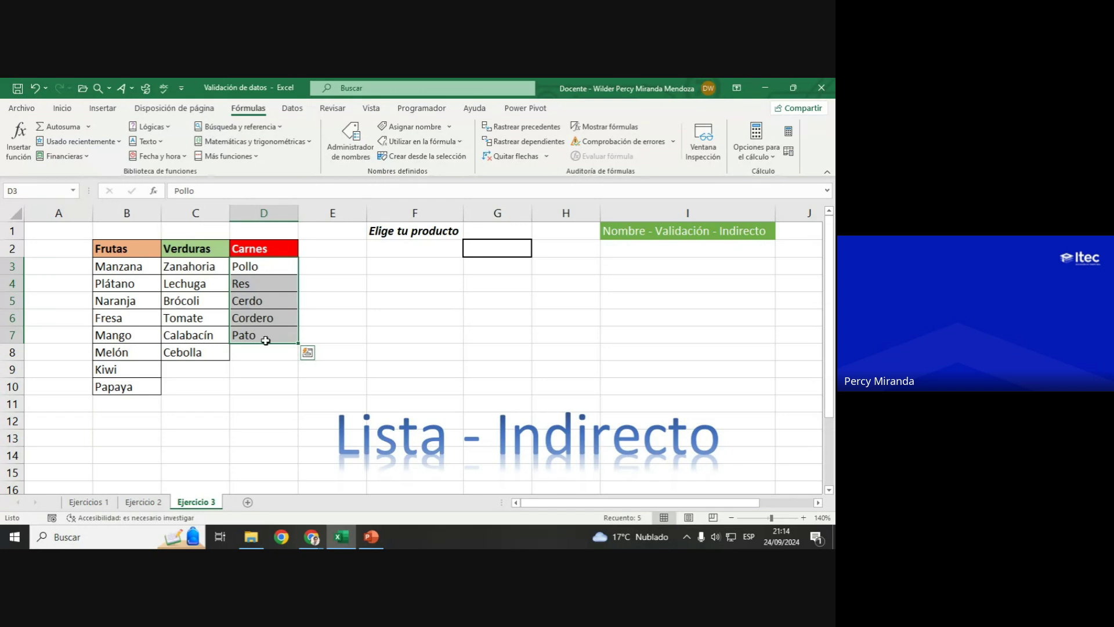
left_click(17, 188)
left_click(336, 294)
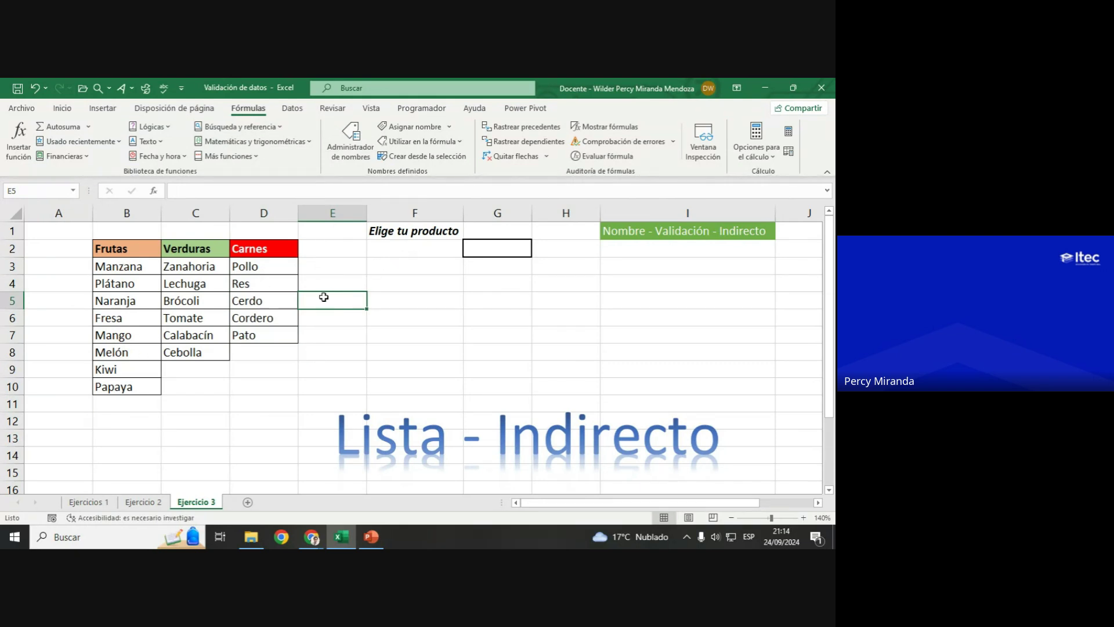
left_click(412, 244)
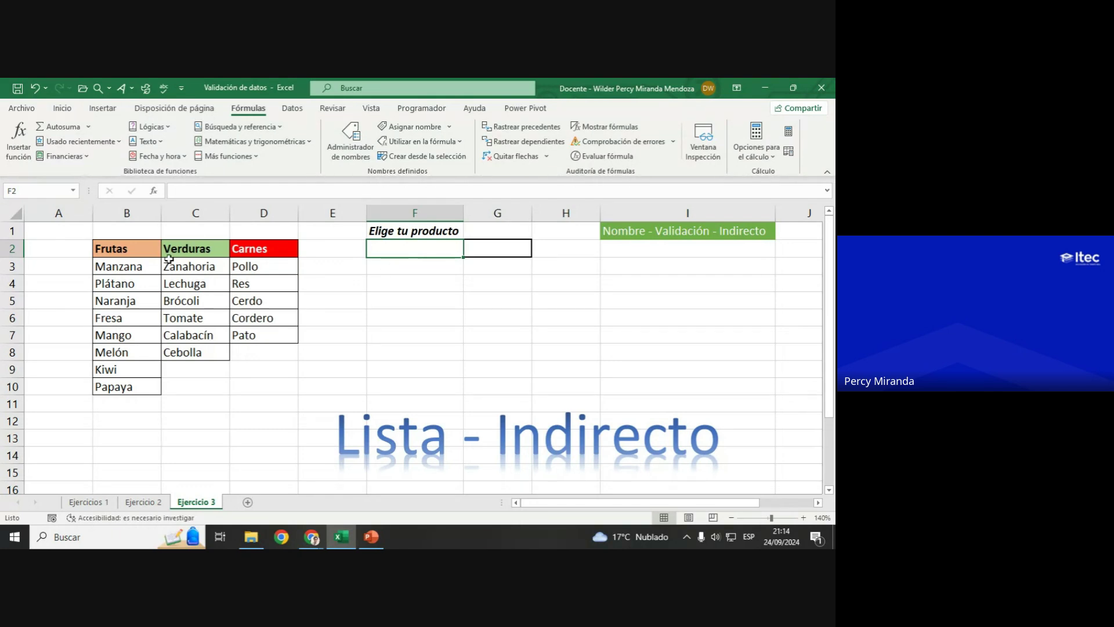
left_click_drag(104, 249, 264, 249)
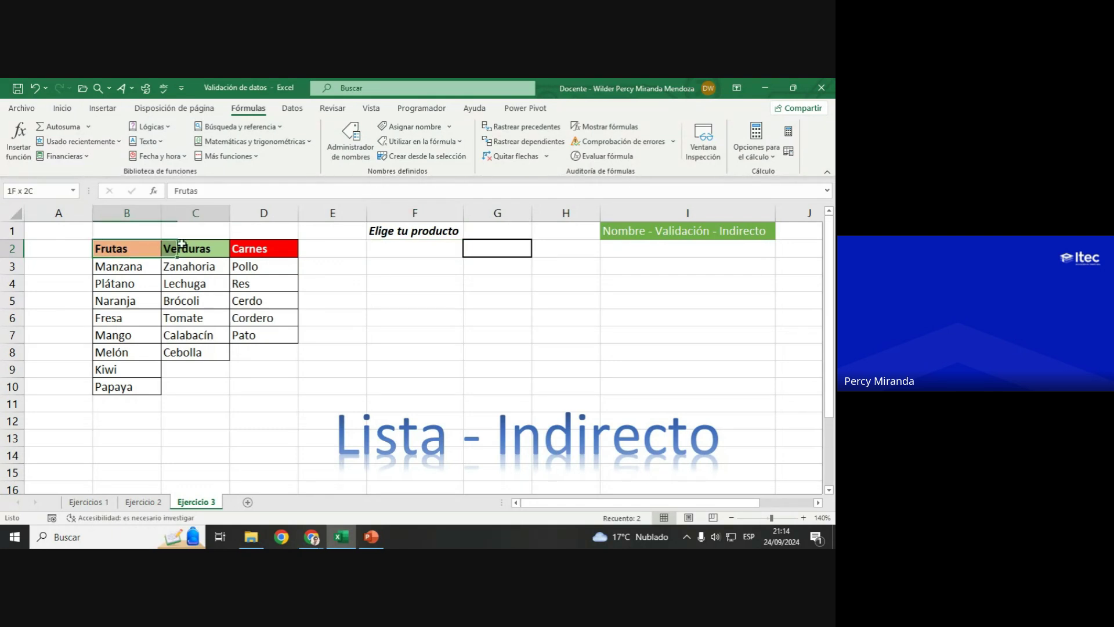
left_click(381, 251)
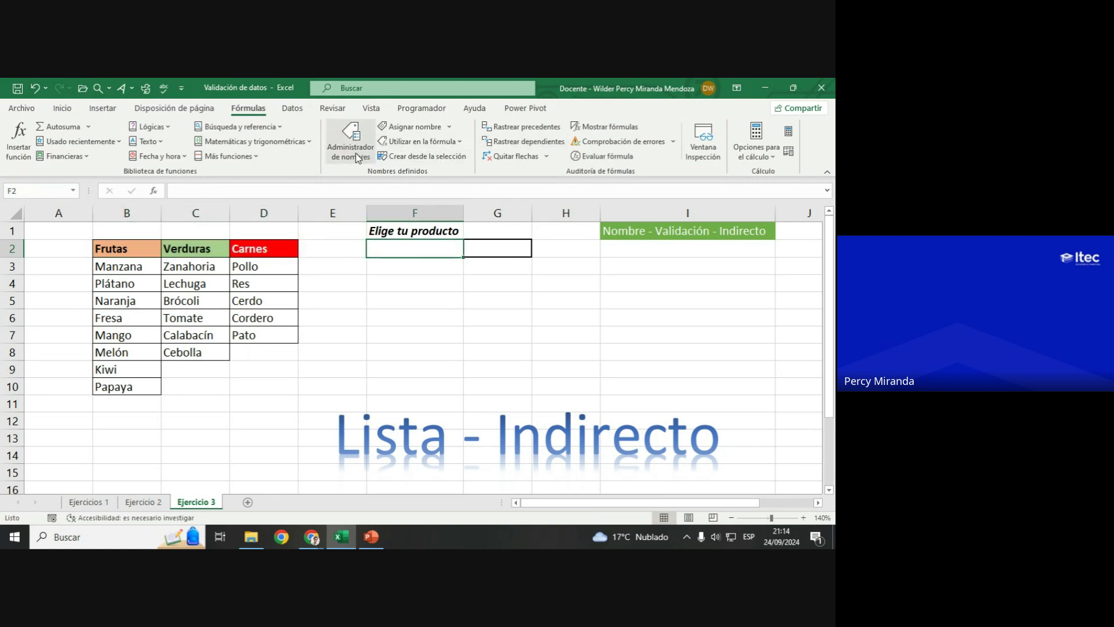
Step: Give F2 a list validation with source =$B$2:$D$2 (Frutas, Verduras, Carnes)
left_click(292, 108)
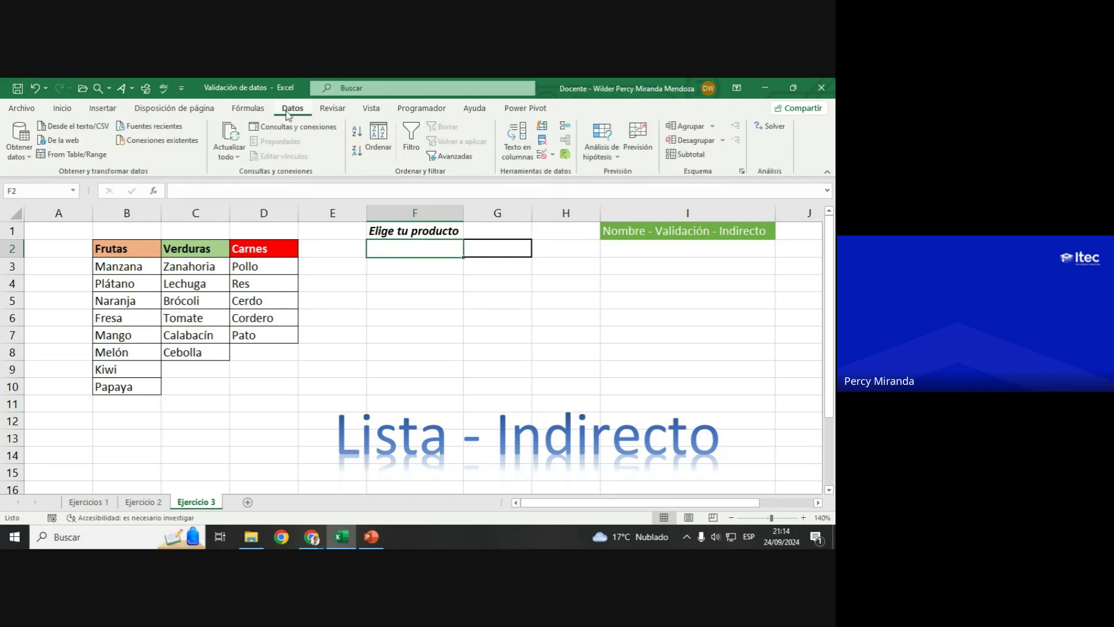
left_click(545, 160)
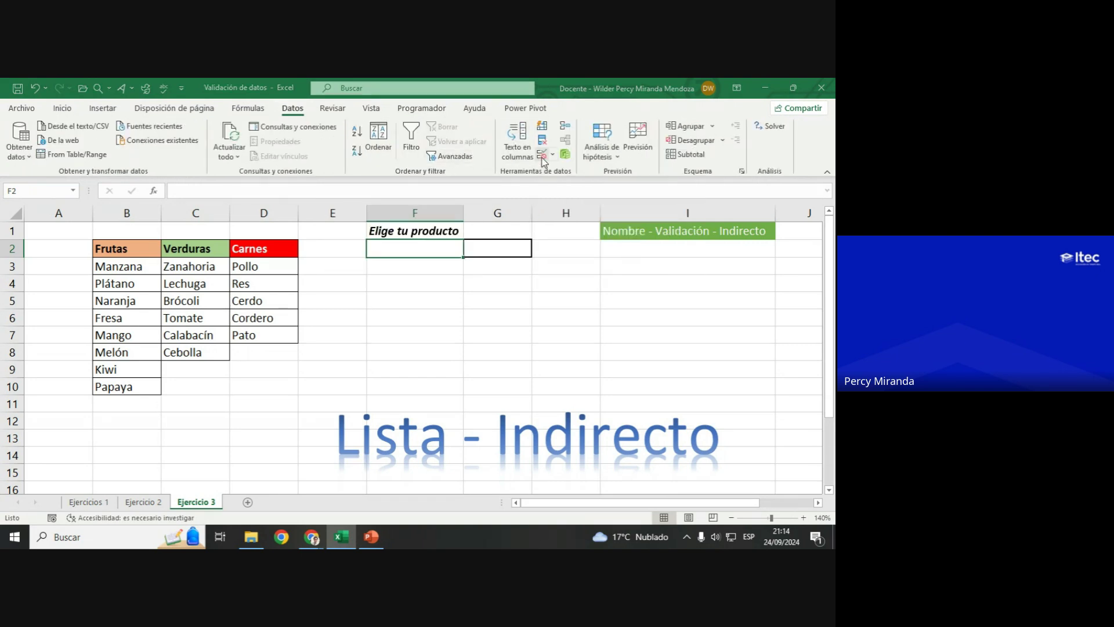
left_click(516, 322)
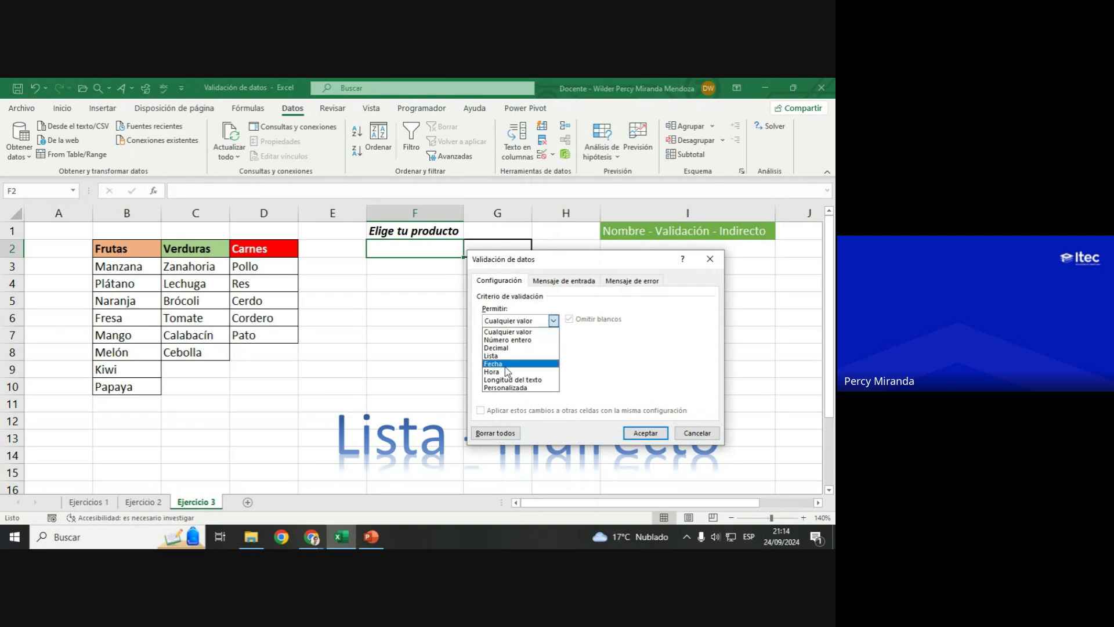
left_click(491, 356)
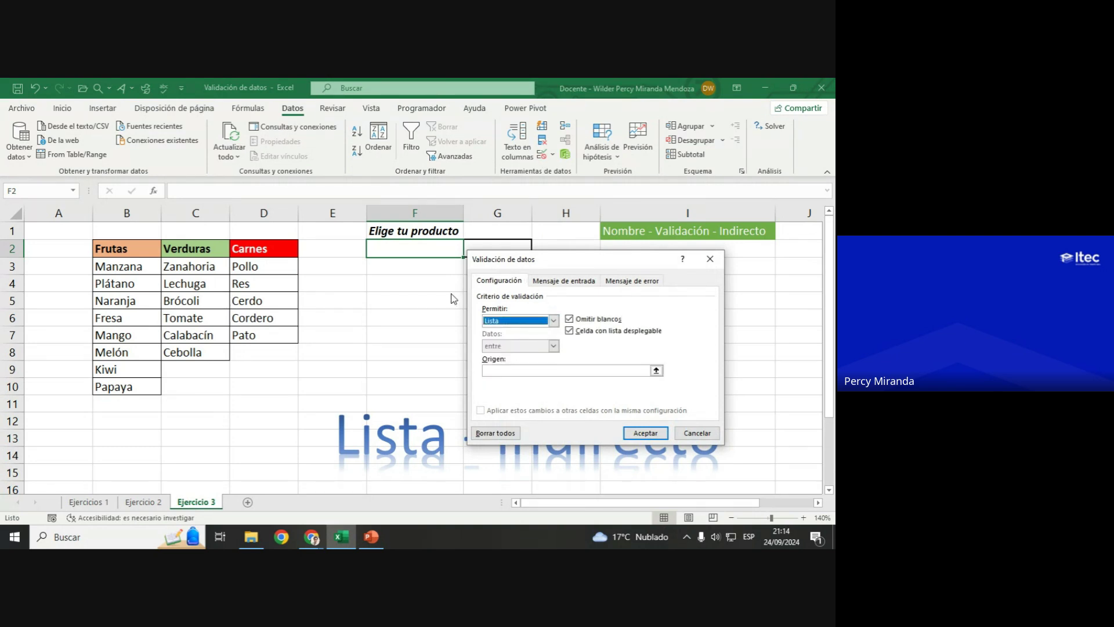
left_click(521, 370)
left_click_drag(115, 252, 261, 251)
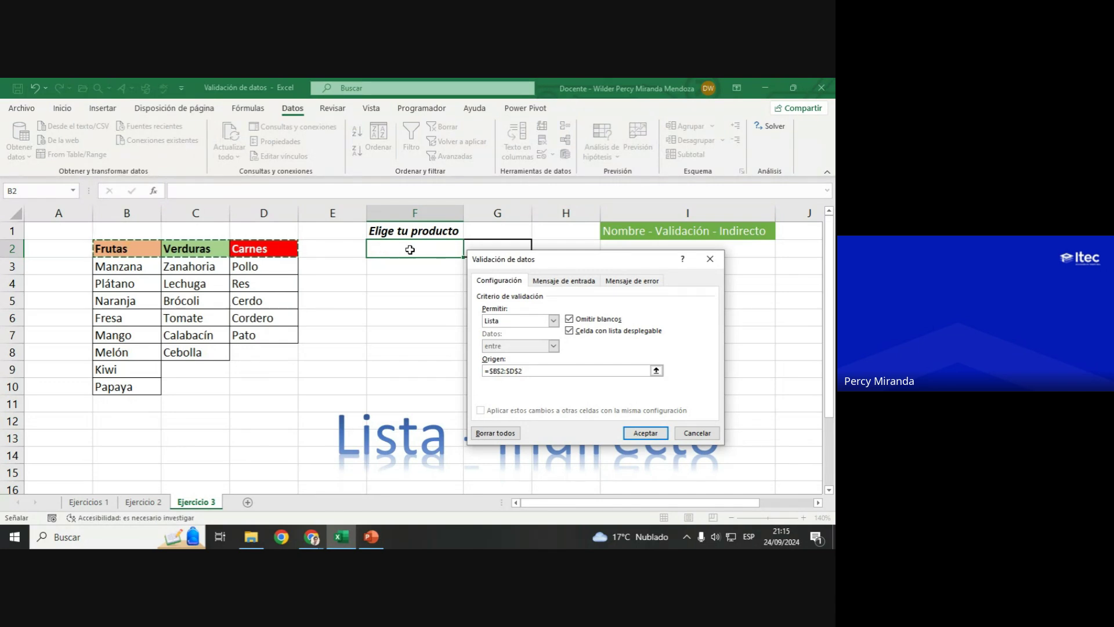
left_click(639, 438)
left_click(411, 232)
Step: Change the F1 label to 'Elige la categoría' and widen column F
double_click(227, 192)
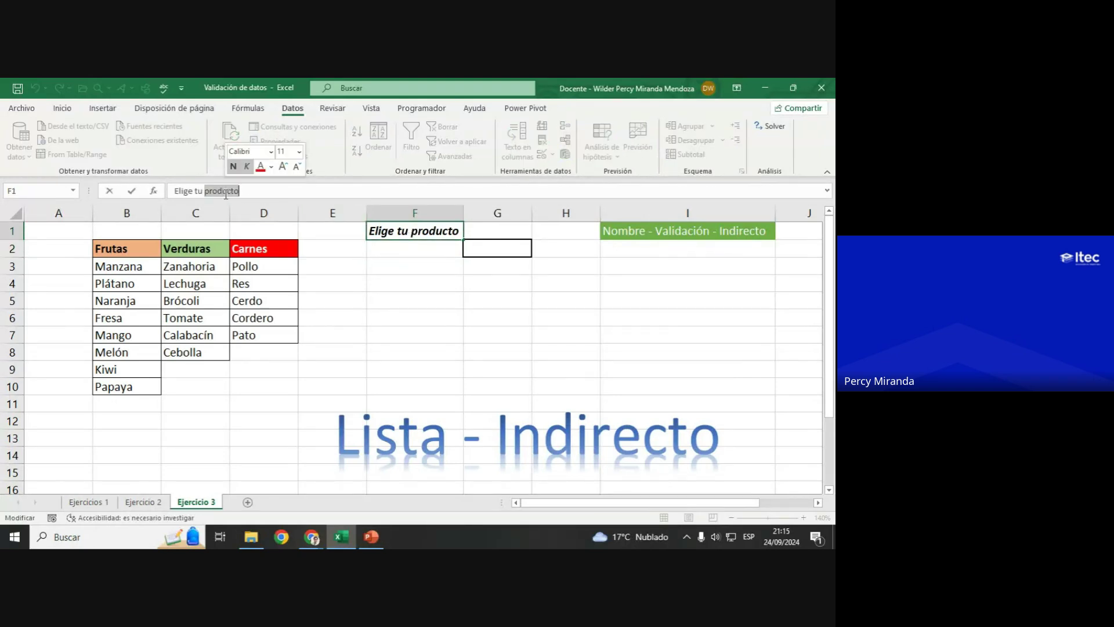
key("BackSpace")
key("BackSpace")
type("la")
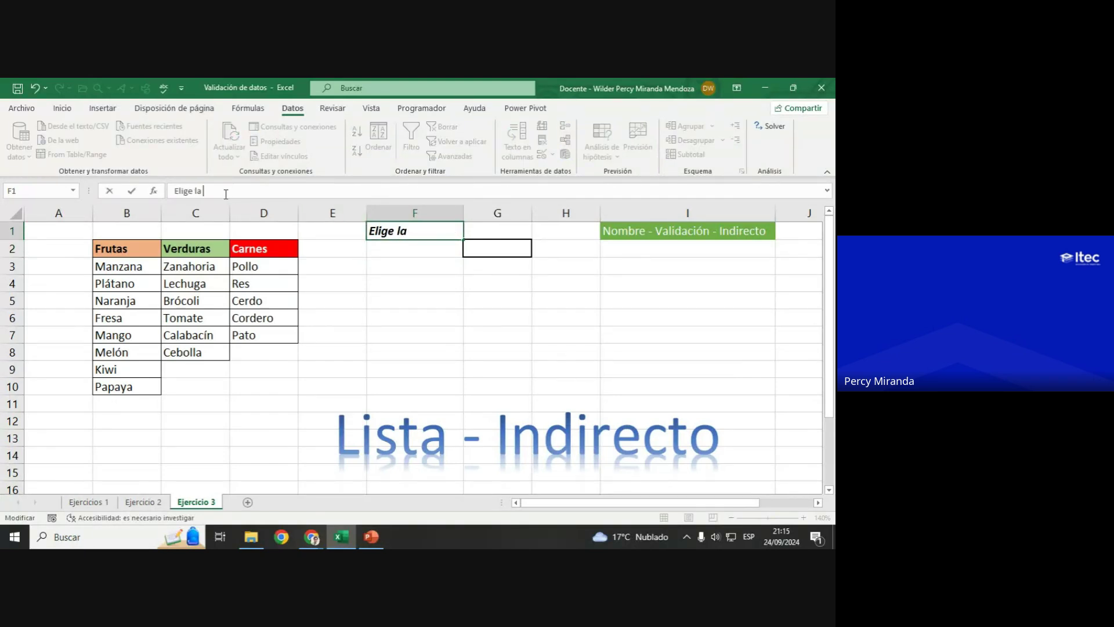
type(" categoría")
key("Return")
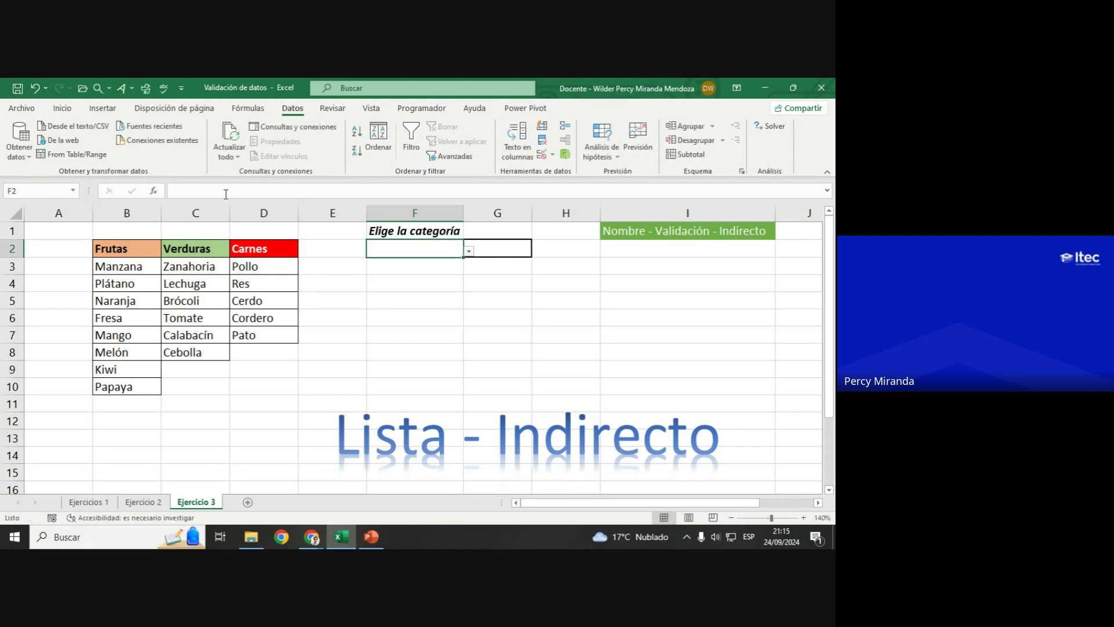
left_click_drag(463, 213, 470, 213)
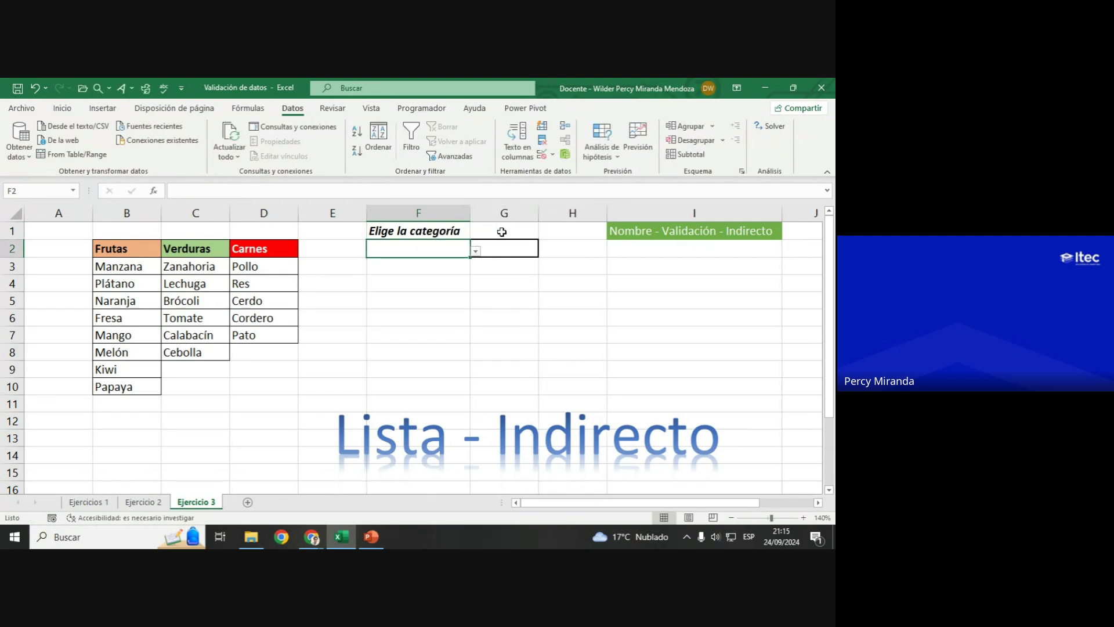
Step: Add the heading 'Elige tu producto' in G1 and autofit column G
left_click(492, 226)
type("Elige")
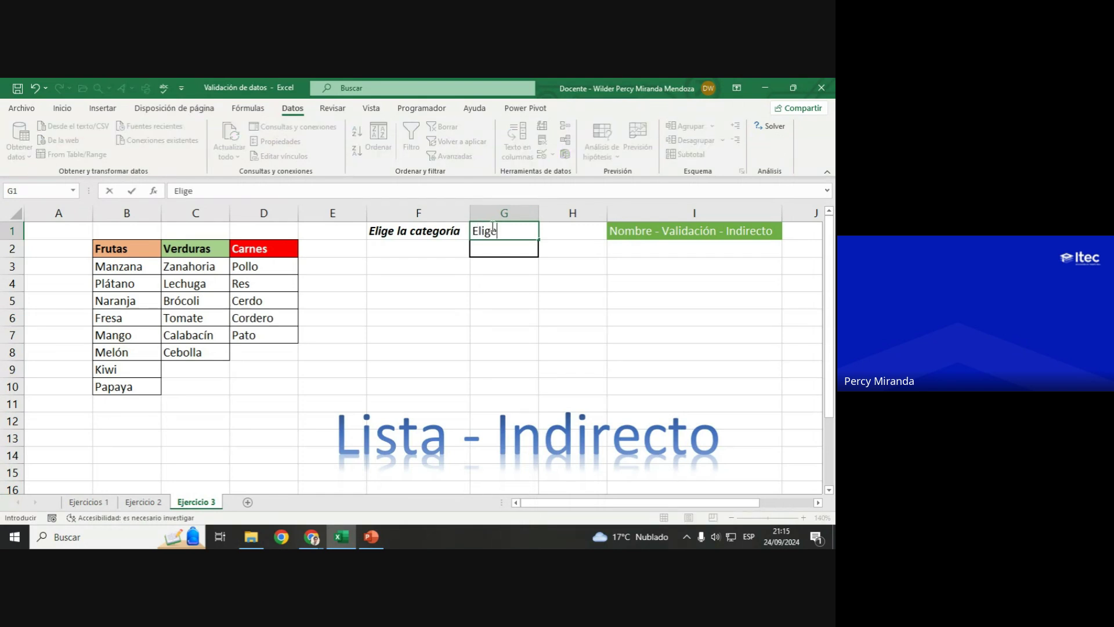
type(" tu producto")
key("Return")
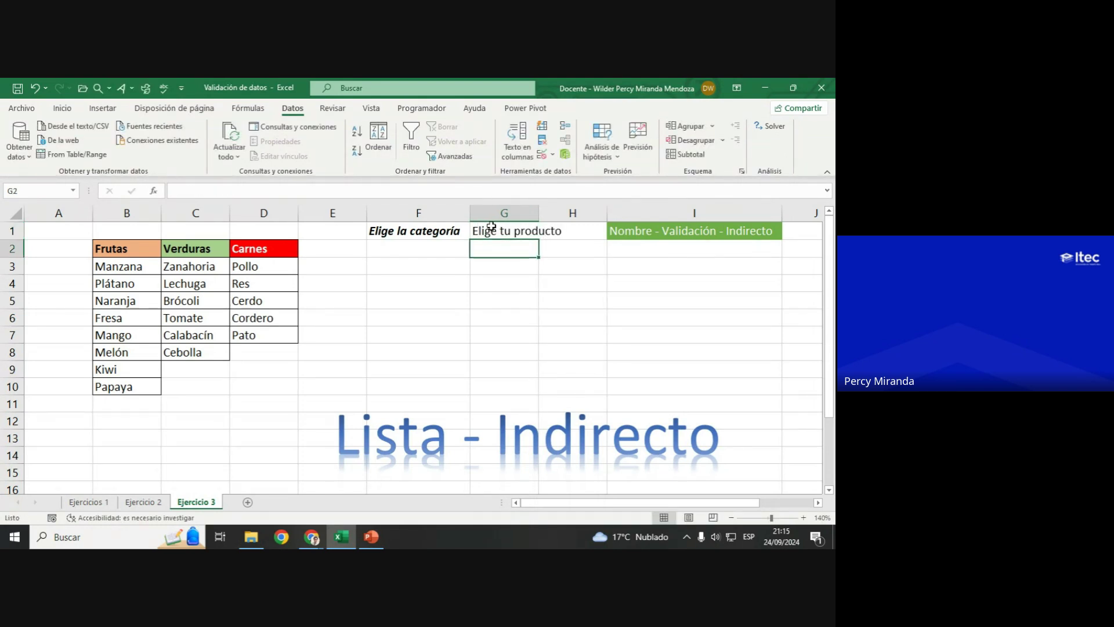
double_click(543, 218)
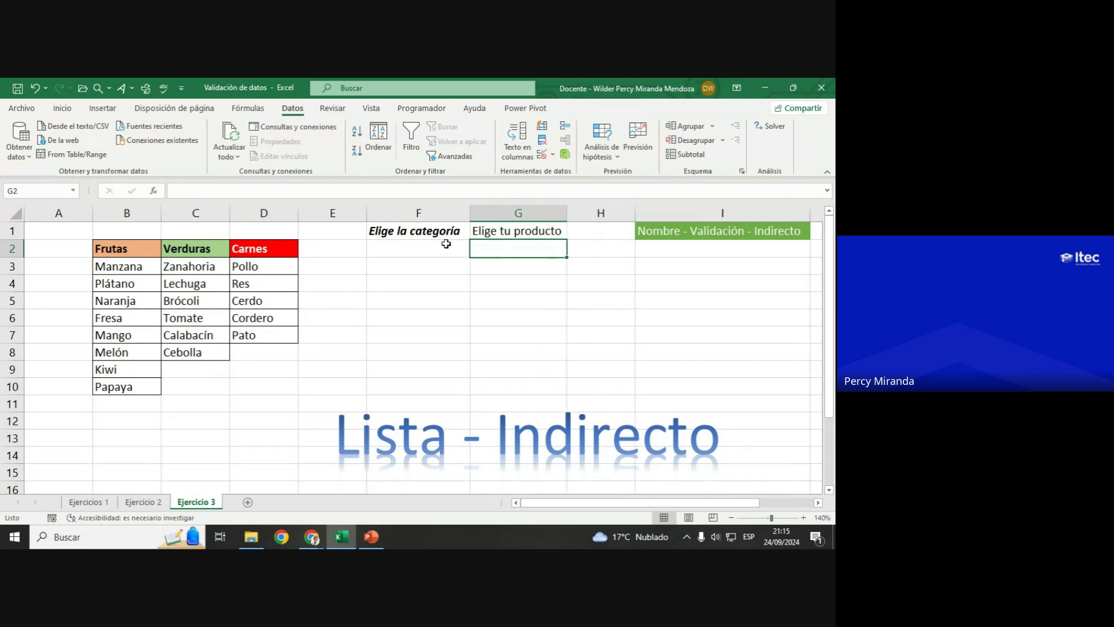
Step: Choose Frutas from the F2 dropdown and check the fruit list's range
left_click(434, 246)
left_click(476, 253)
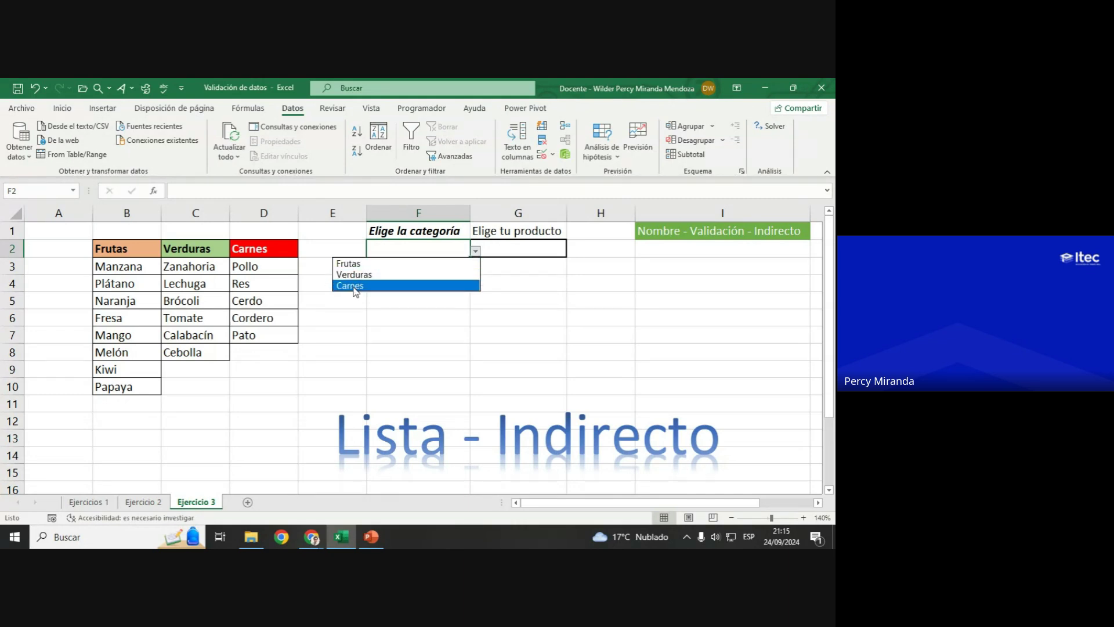
left_click(361, 265)
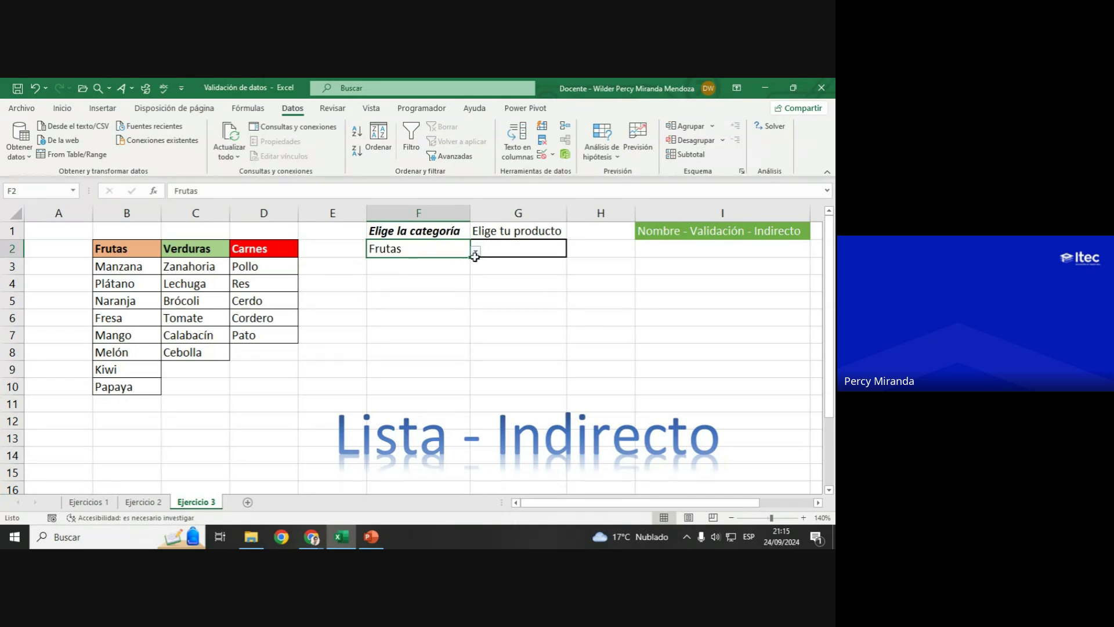
left_click(529, 246)
left_click(426, 244)
left_click(476, 251)
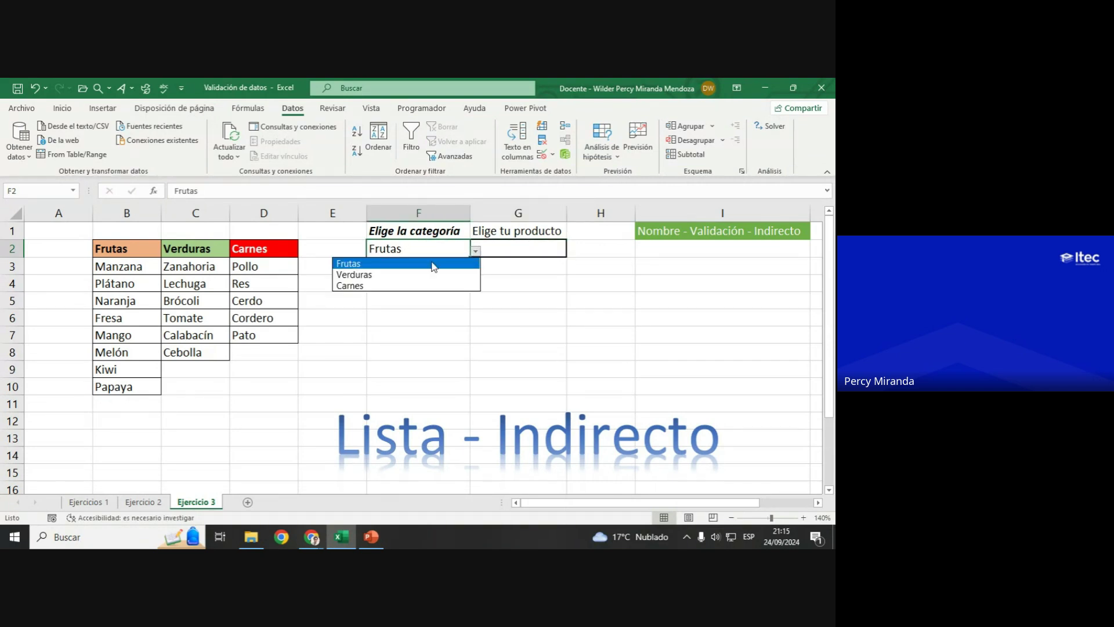
left_click(542, 244)
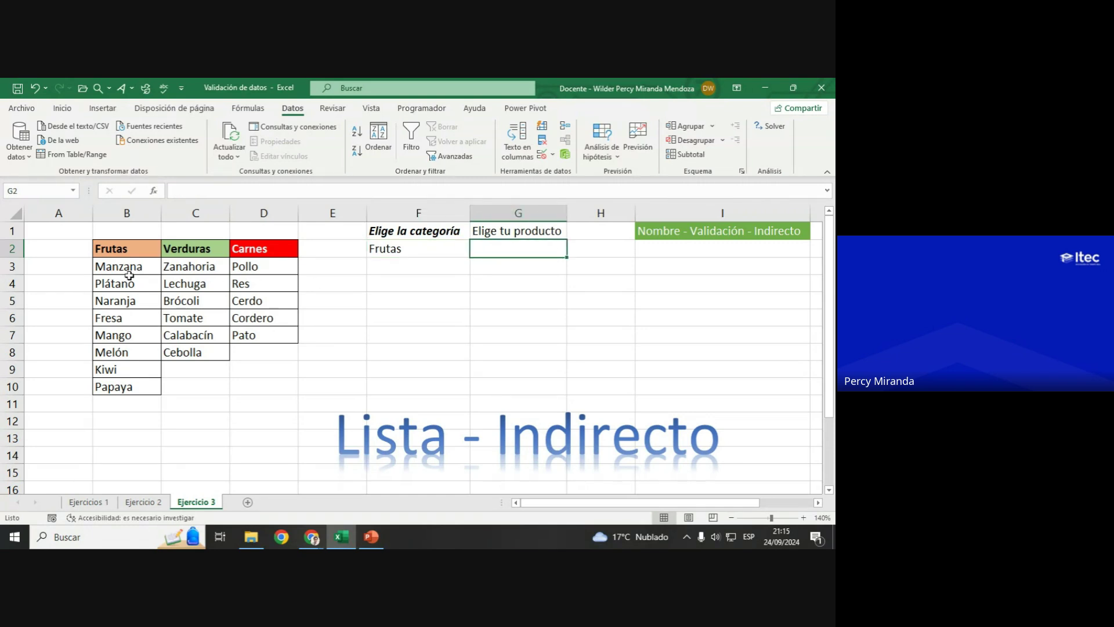
left_click_drag(126, 271, 116, 386)
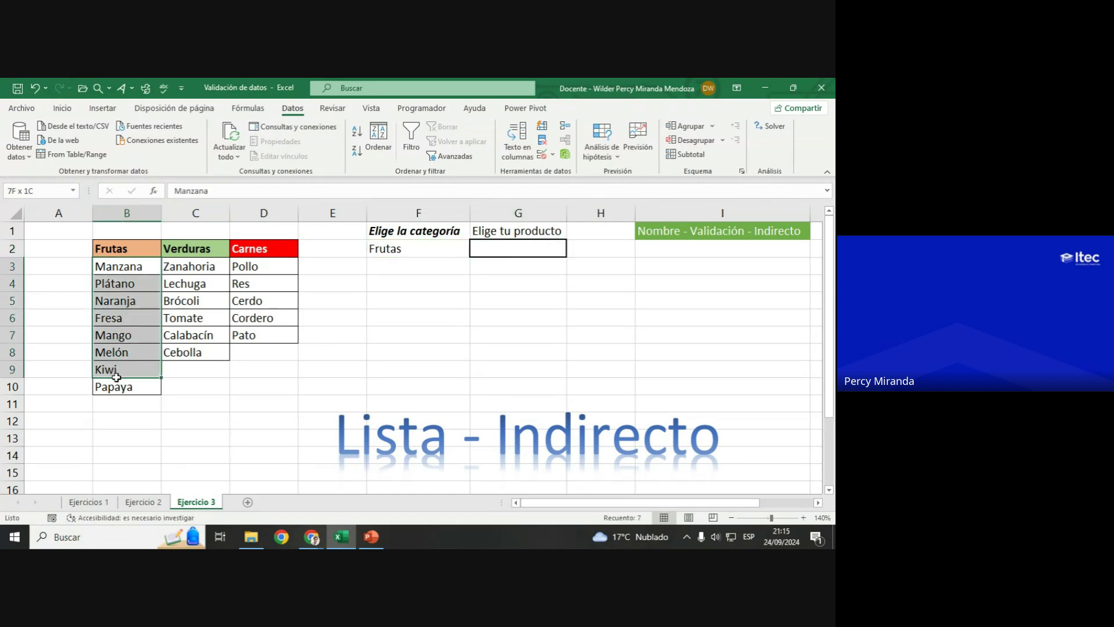
Step: Choose Verduras from the F2 dropdown and check the vegetable list's range
left_click(431, 247)
left_click(475, 251)
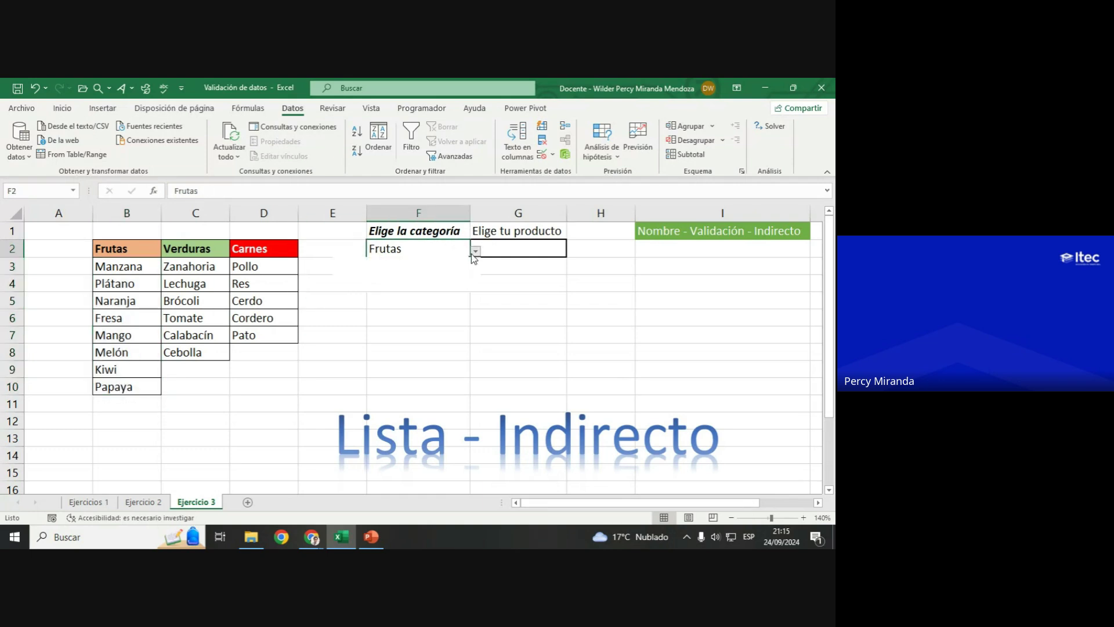
left_click(430, 275)
left_click(521, 249)
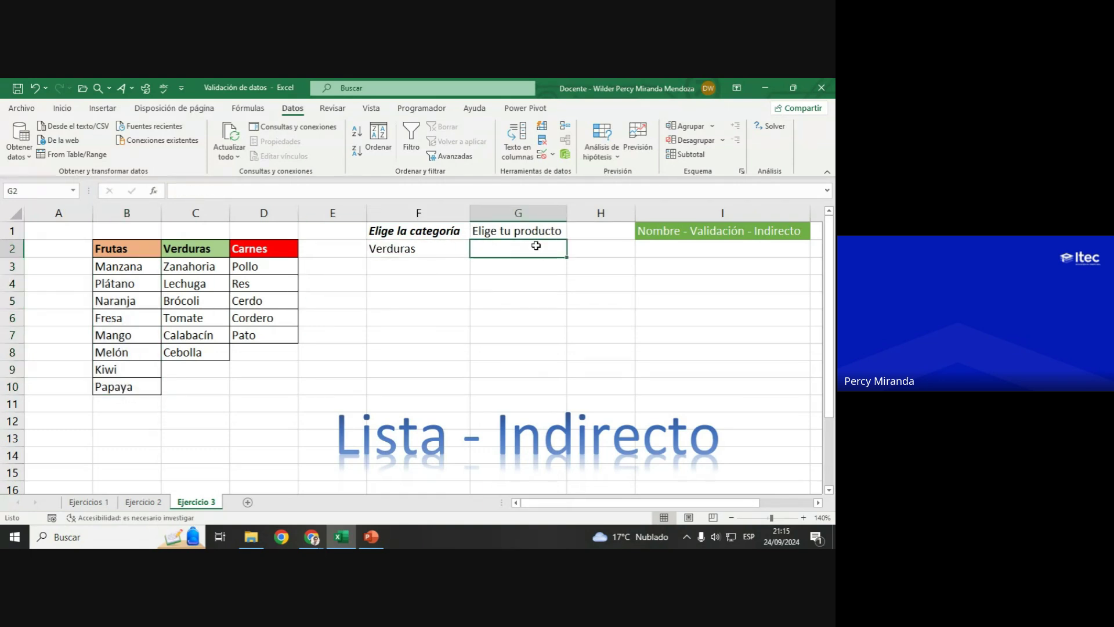
left_click_drag(221, 264, 195, 352)
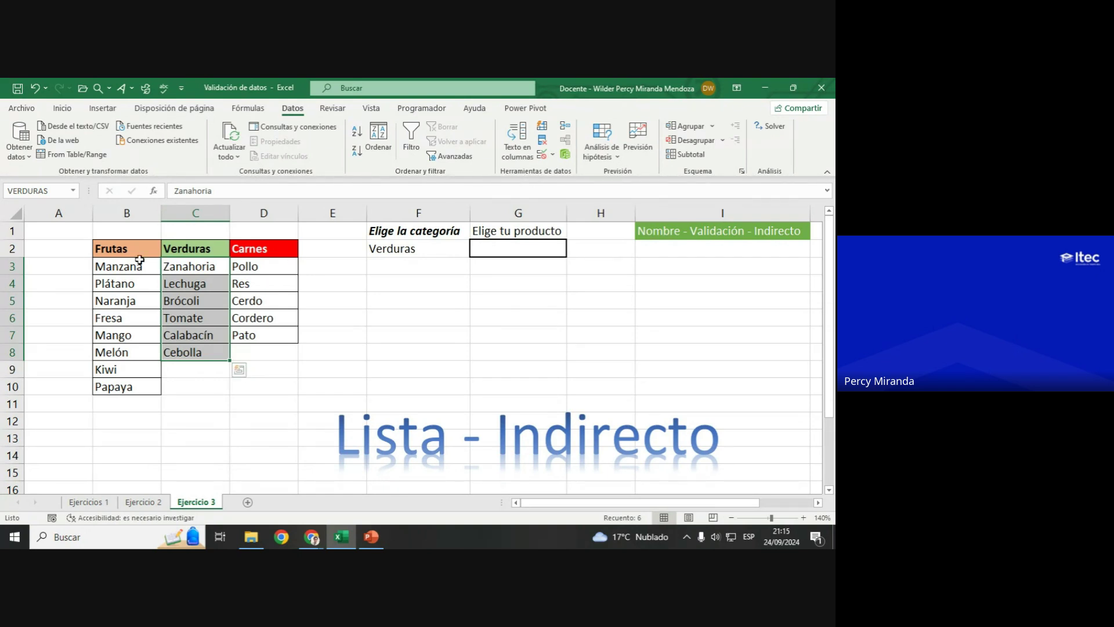
Step: Keep Verduras in F2 and select G2 for the product list
mouse_move(141, 248)
left_click(141, 247)
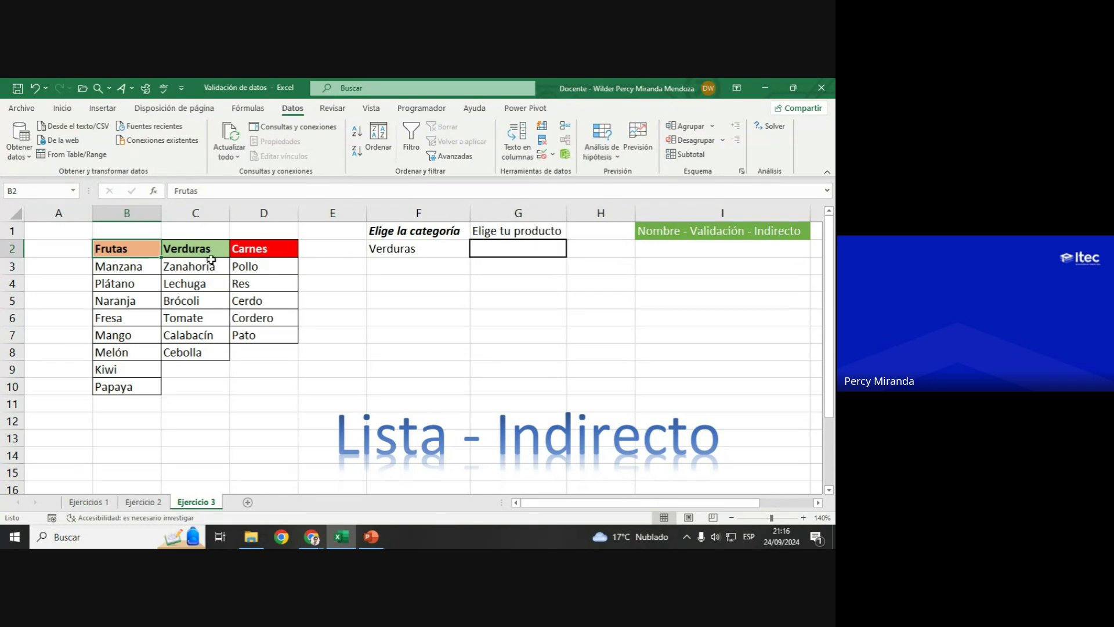
left_click(414, 247)
left_click(476, 251)
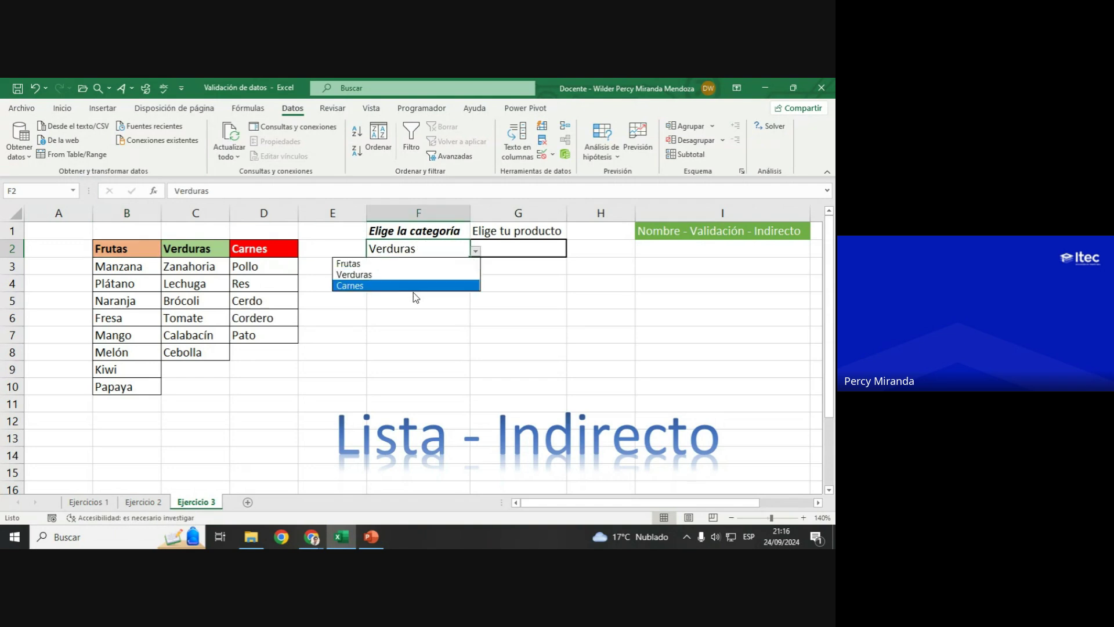
left_click(360, 277)
left_click(511, 250)
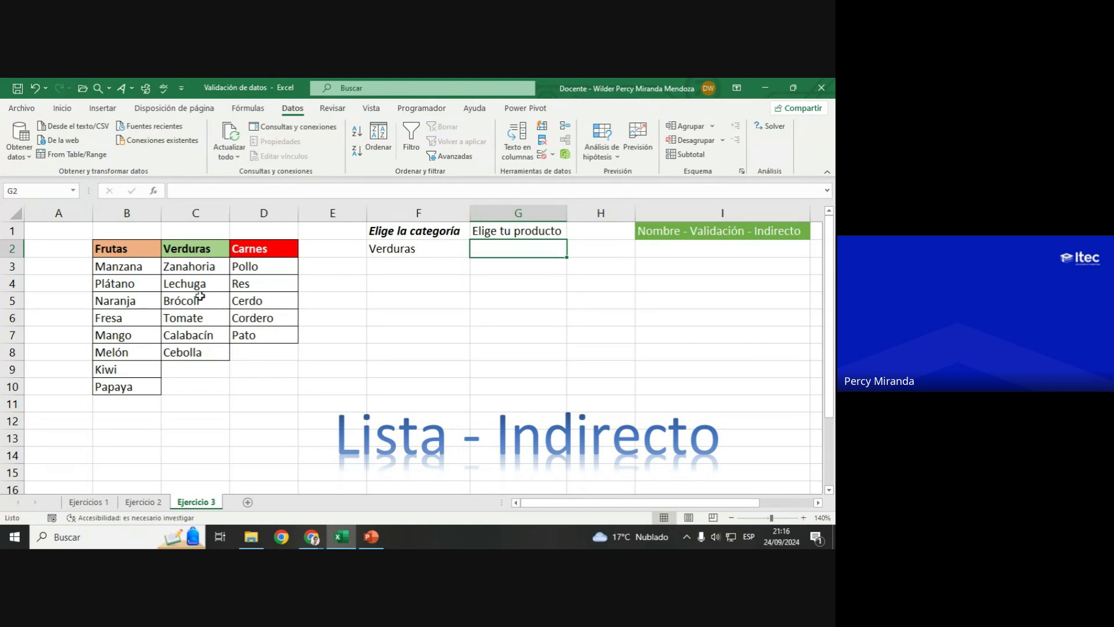
left_click(434, 252)
left_click(499, 249)
Step: Set G2's data validation to allow values from a List
left_click(541, 155)
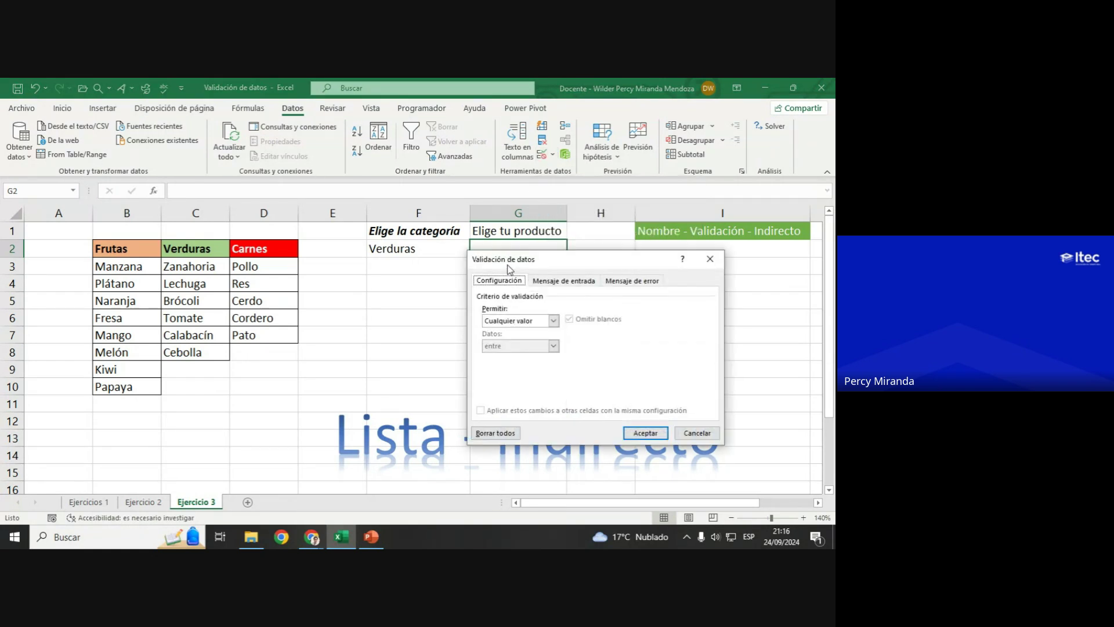
left_click_drag(512, 254, 423, 306)
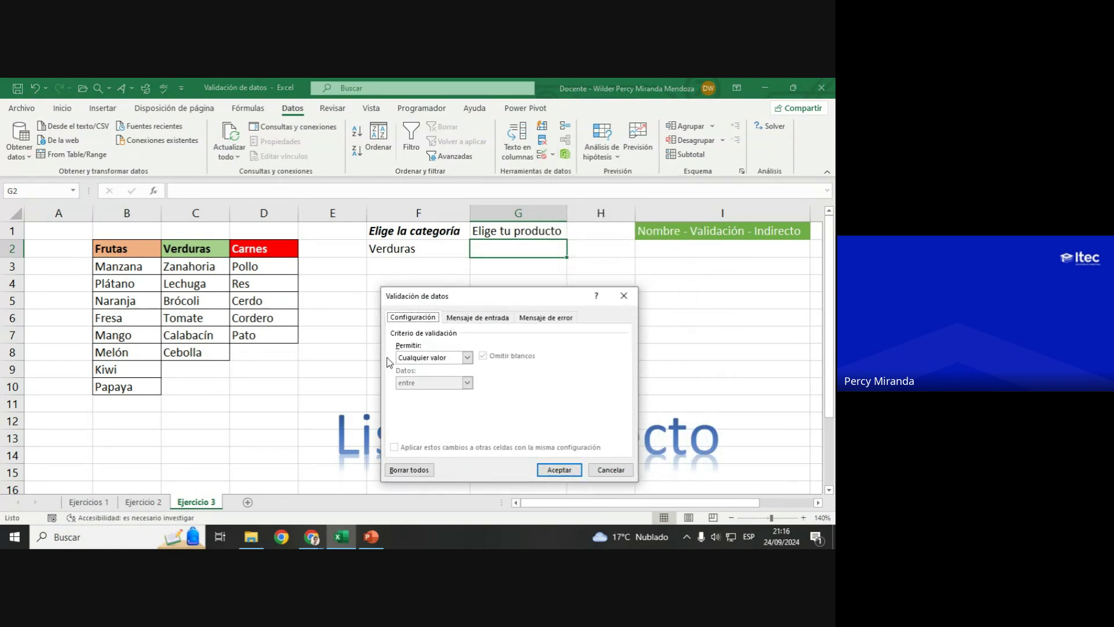
left_click(467, 357)
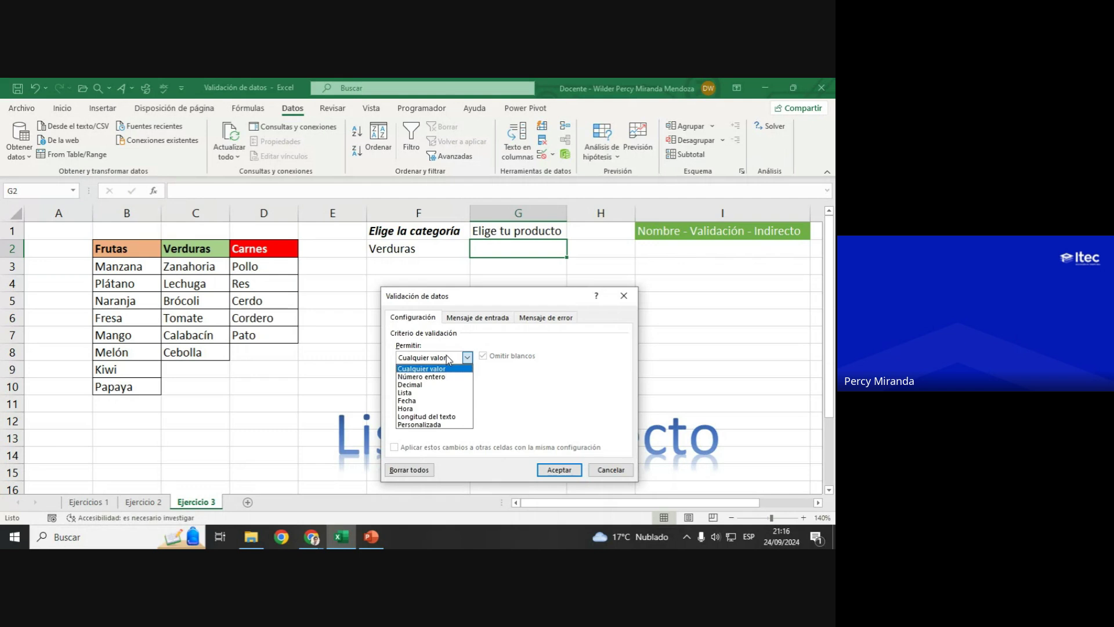
left_click(418, 393)
left_click(421, 407)
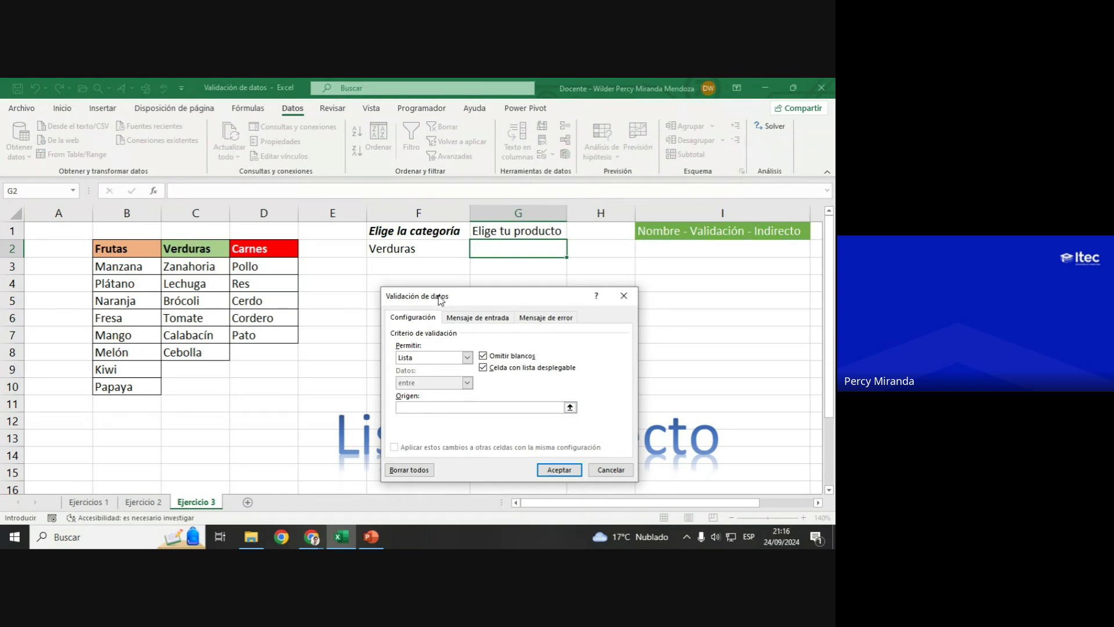
Step: Enter =INDIRECTO($F$2) as the list source, referencing F2, and confirm
mouse_move(478, 304)
left_mouse_down()
mouse_move(457, 285)
mouse_move(456, 310)
left_mouse_up()
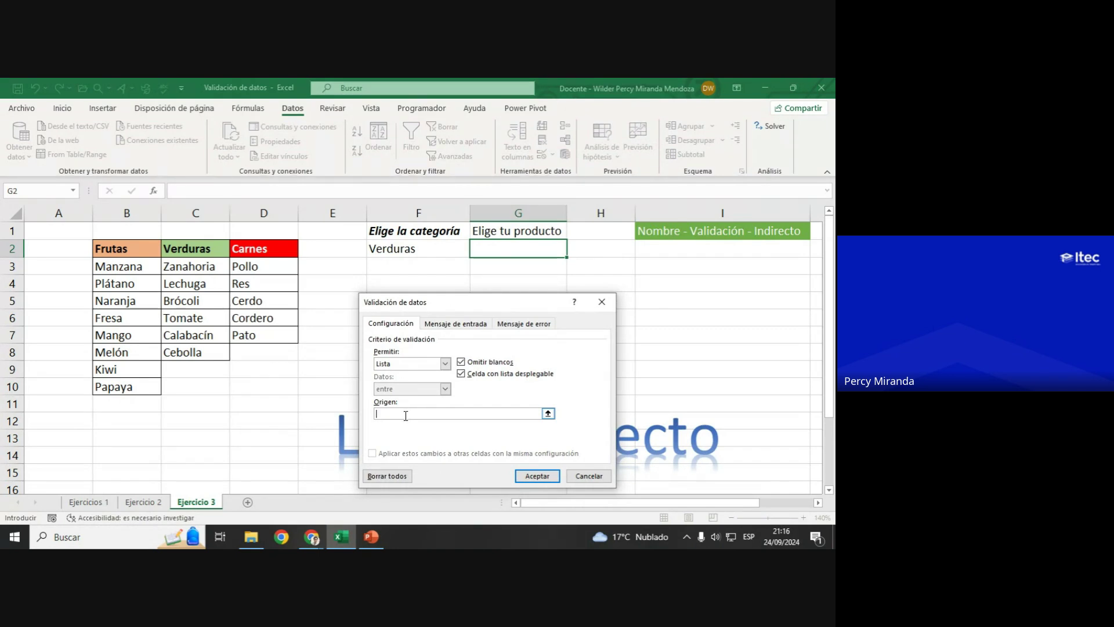
type("=indirecto")
left_click_drag(493, 301, 118, 311)
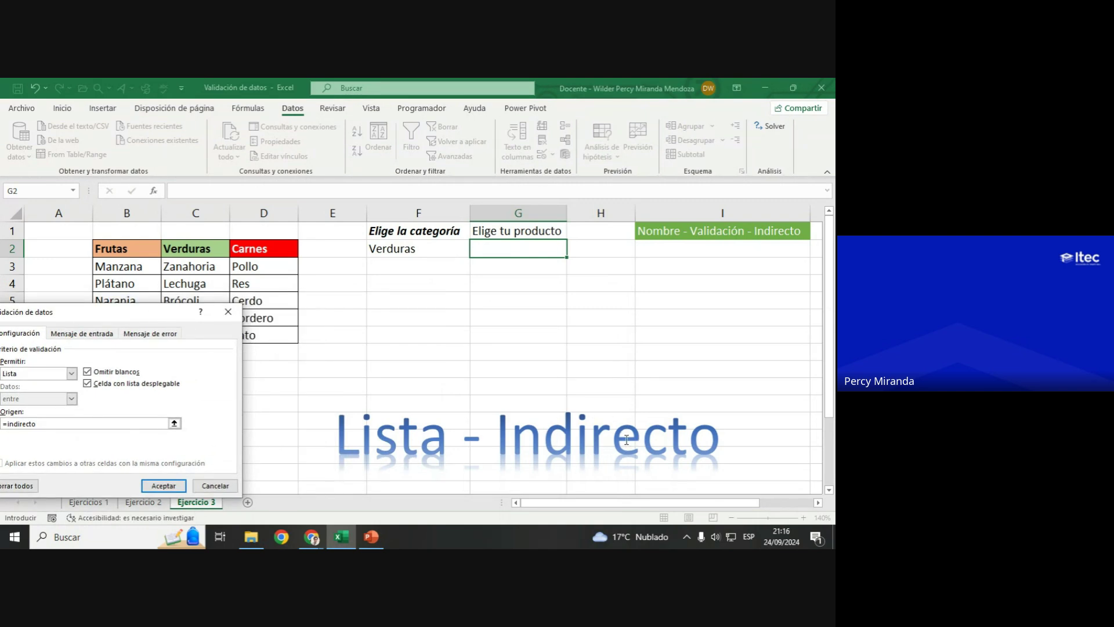
left_click_drag(112, 317, 636, 287)
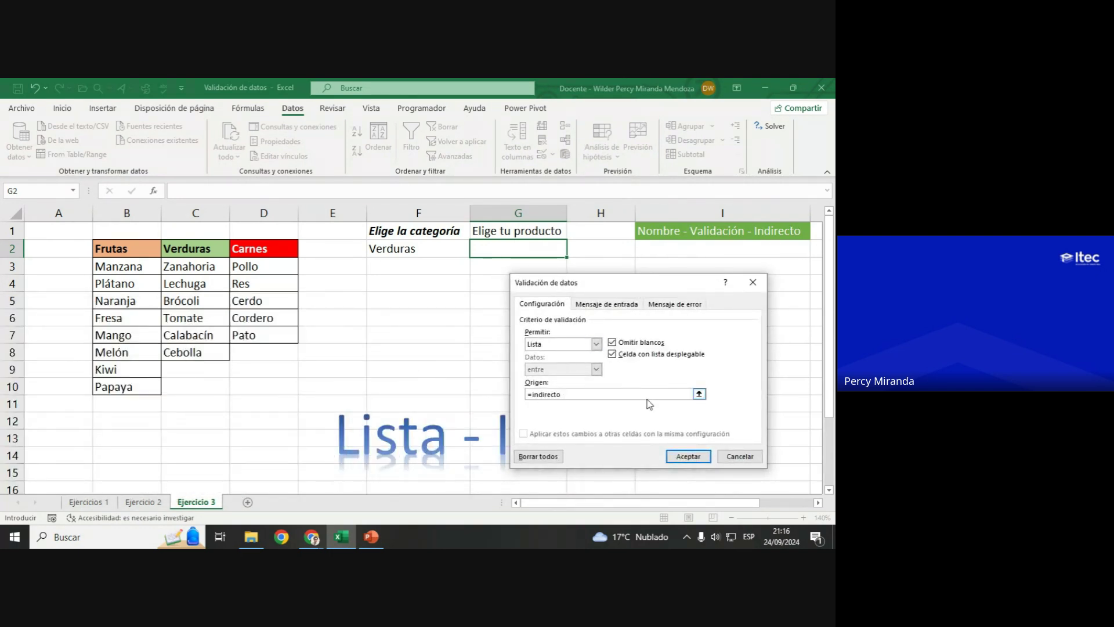
type("(")
left_click(418, 248)
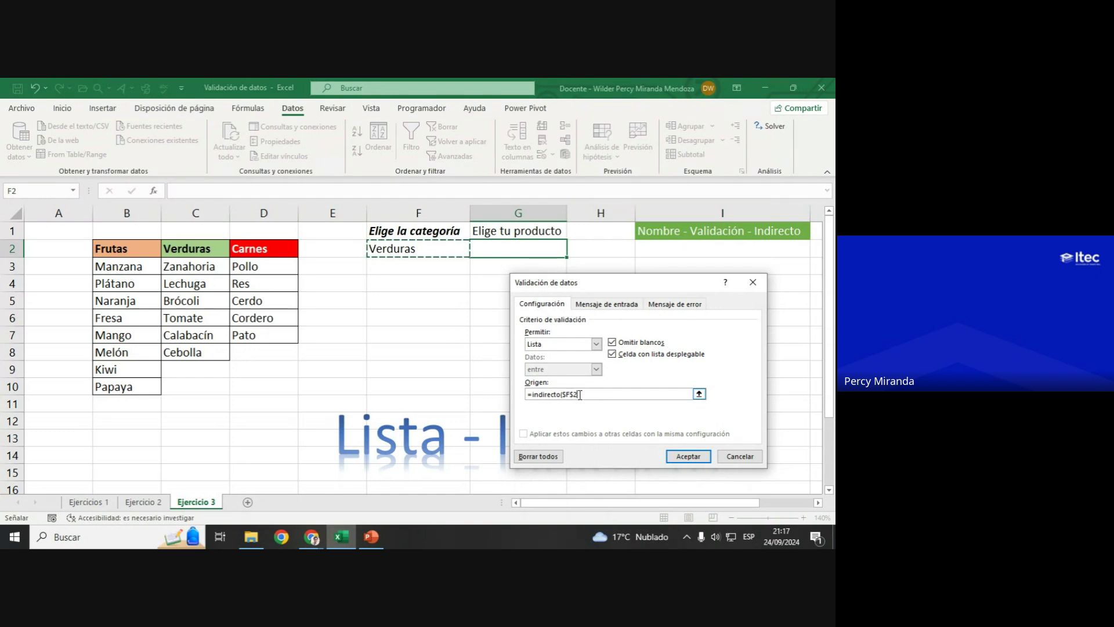
type(")")
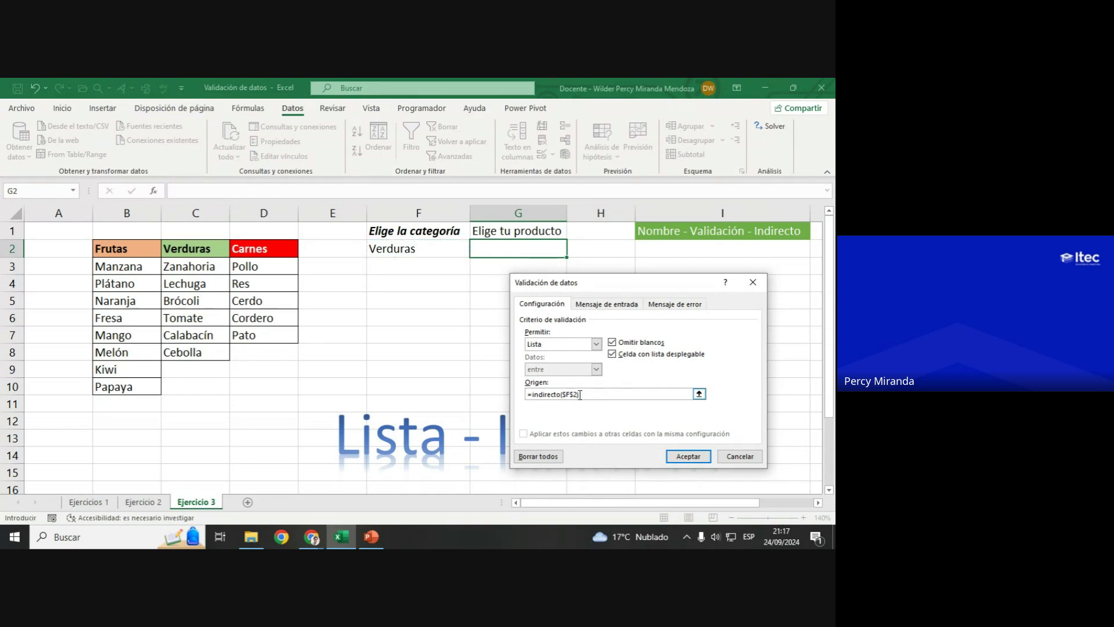
left_click_drag(584, 287, 468, 275)
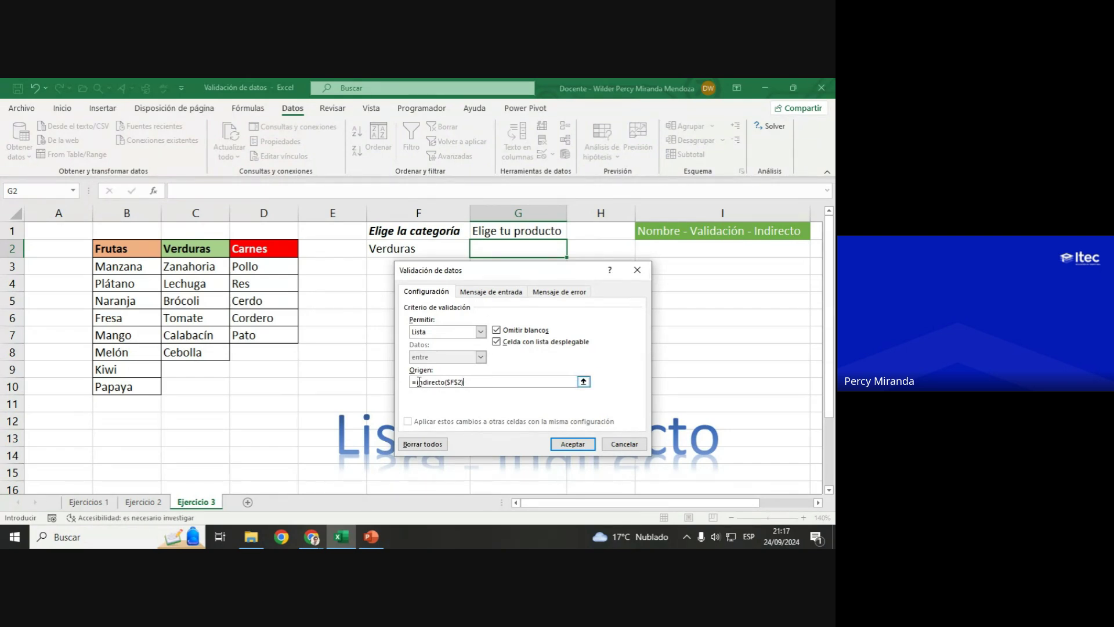
left_click(564, 450)
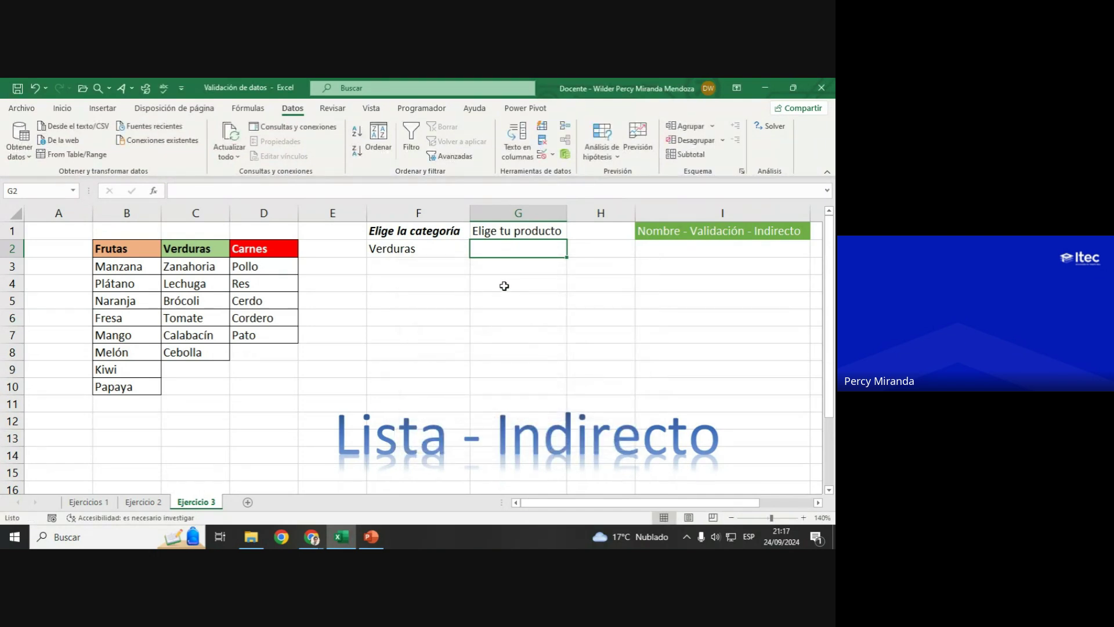
Step: Pick Calabacín from G2's vegetable product dropdown
left_click(504, 285)
left_click(400, 250)
left_click(507, 249)
left_click(573, 253)
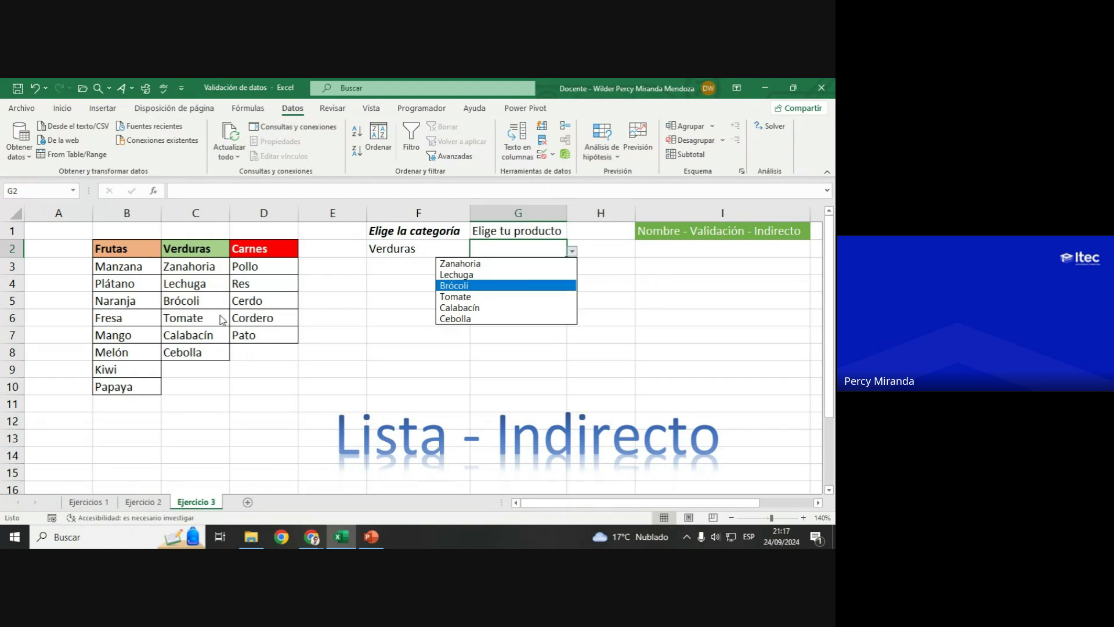
left_click(497, 308)
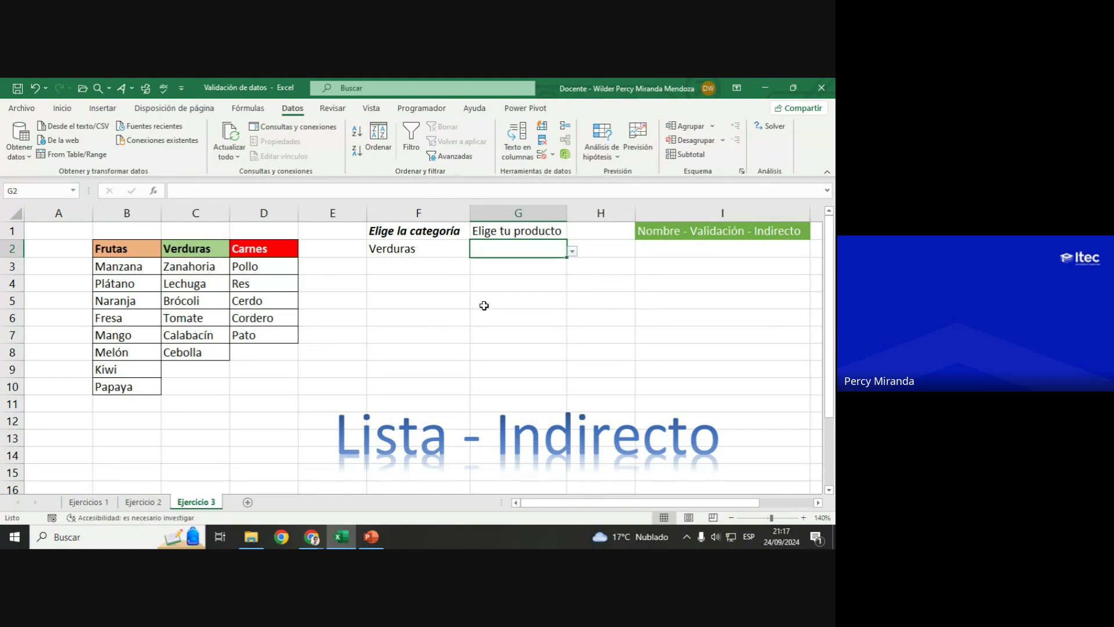
left_click(408, 257)
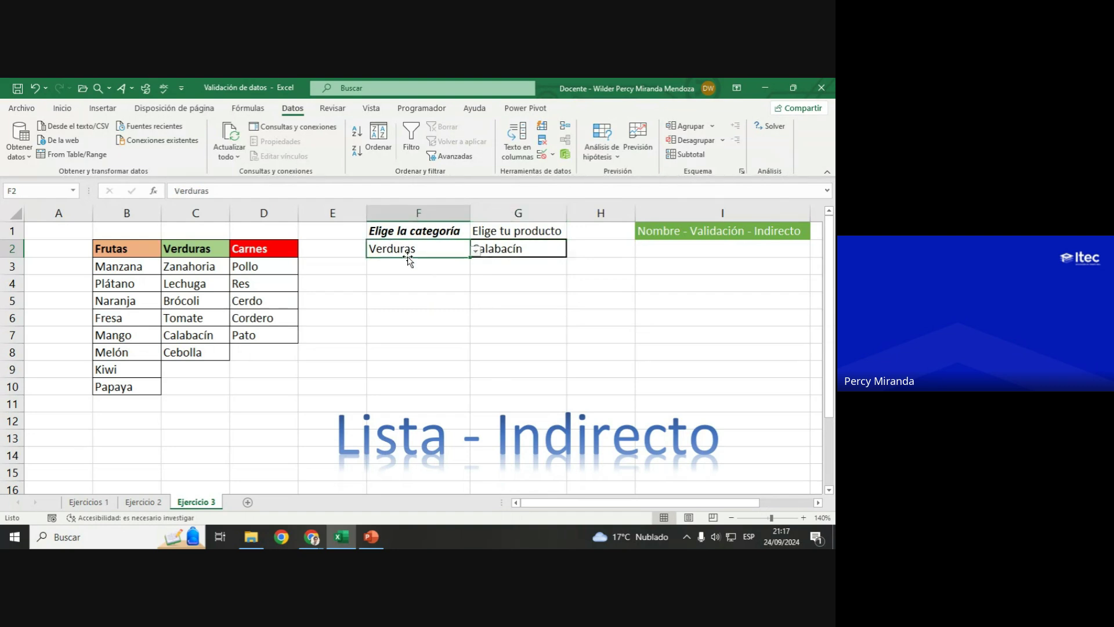
Step: Change F2 to Carnes and pick Cerdo from G2's meat list
left_click(476, 258)
left_click(375, 281)
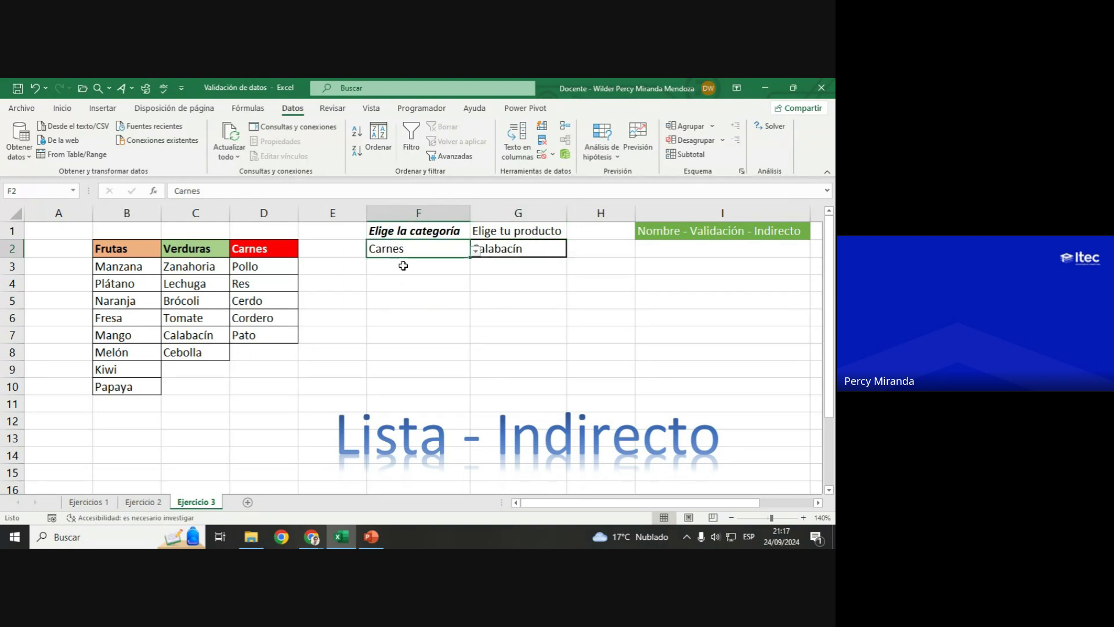
left_click(529, 251)
left_click(573, 251)
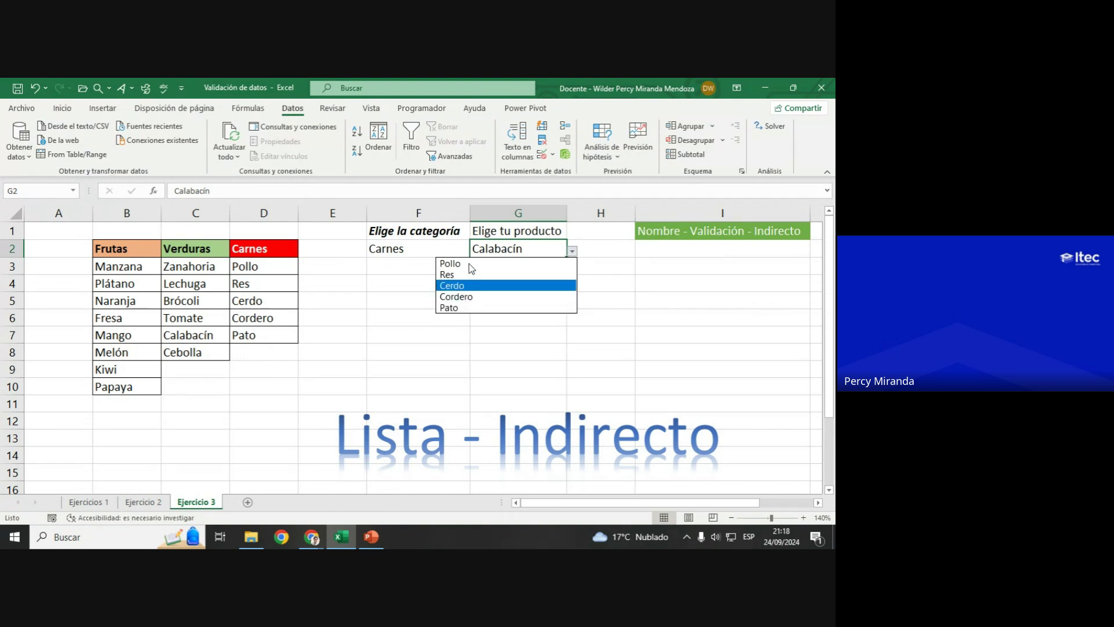
left_click(476, 284)
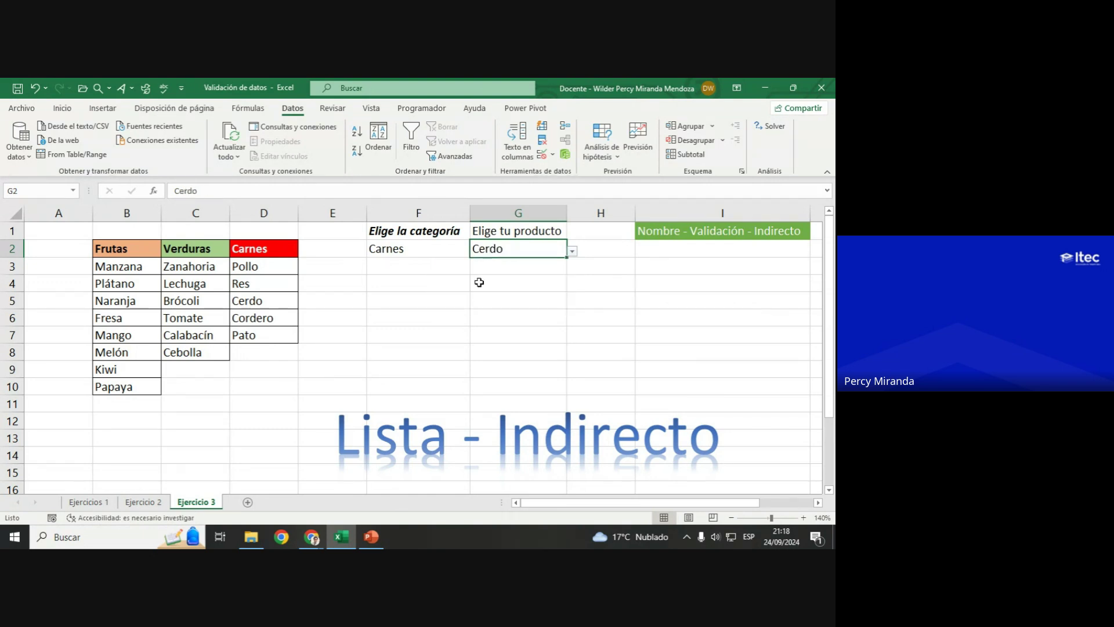
Step: Switch F2 to Frutas and check that G2's list now shows fruits
left_click(427, 254)
left_click(475, 251)
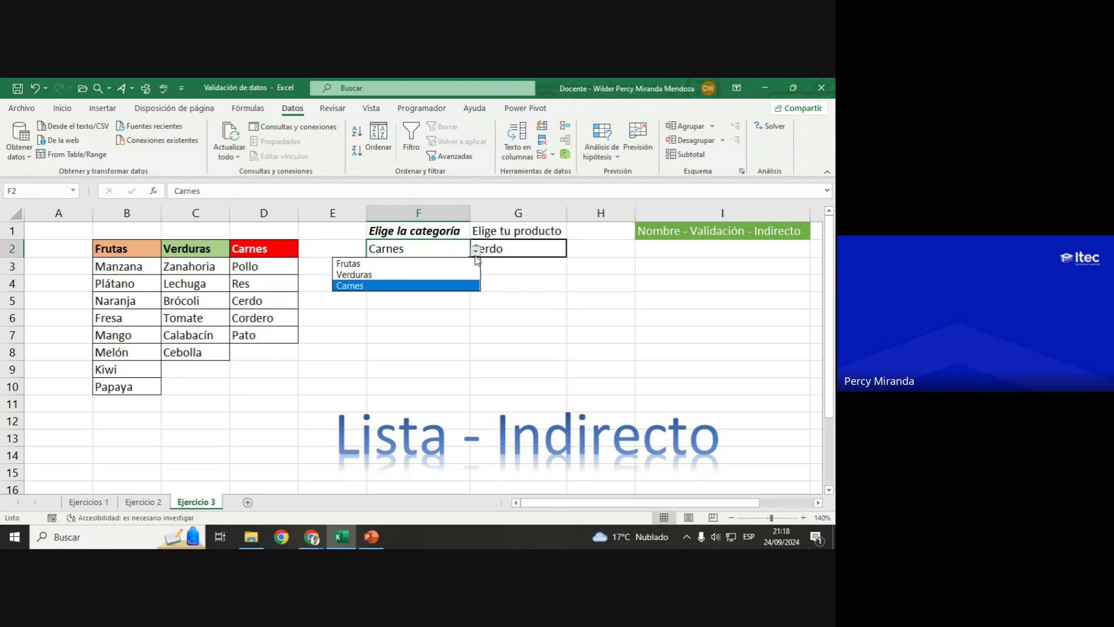
left_click(374, 264)
left_click(528, 255)
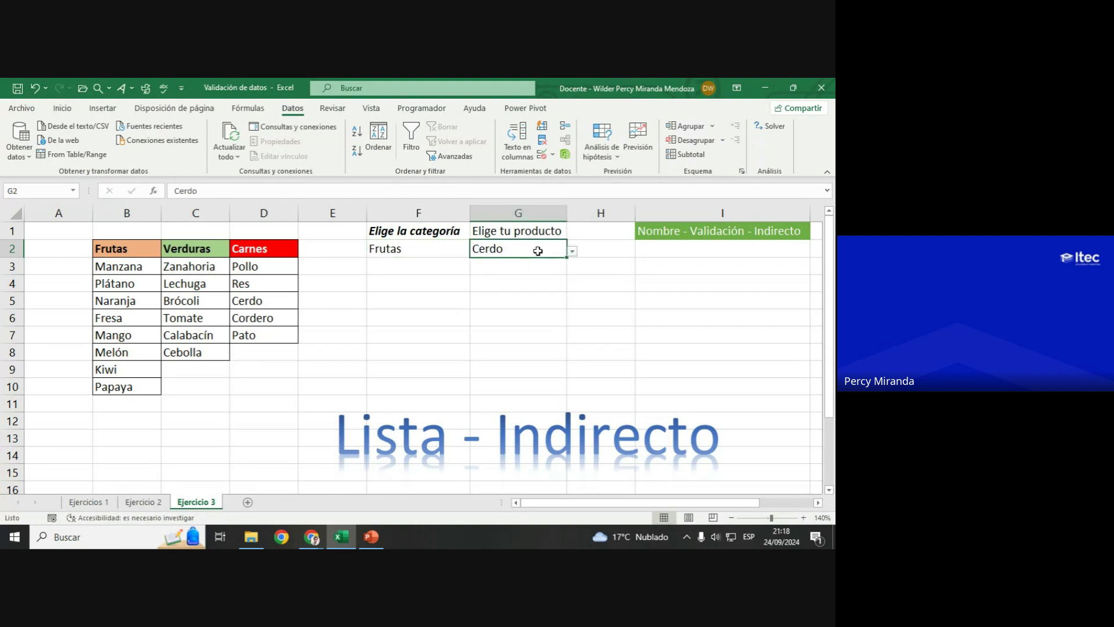
left_click(572, 251)
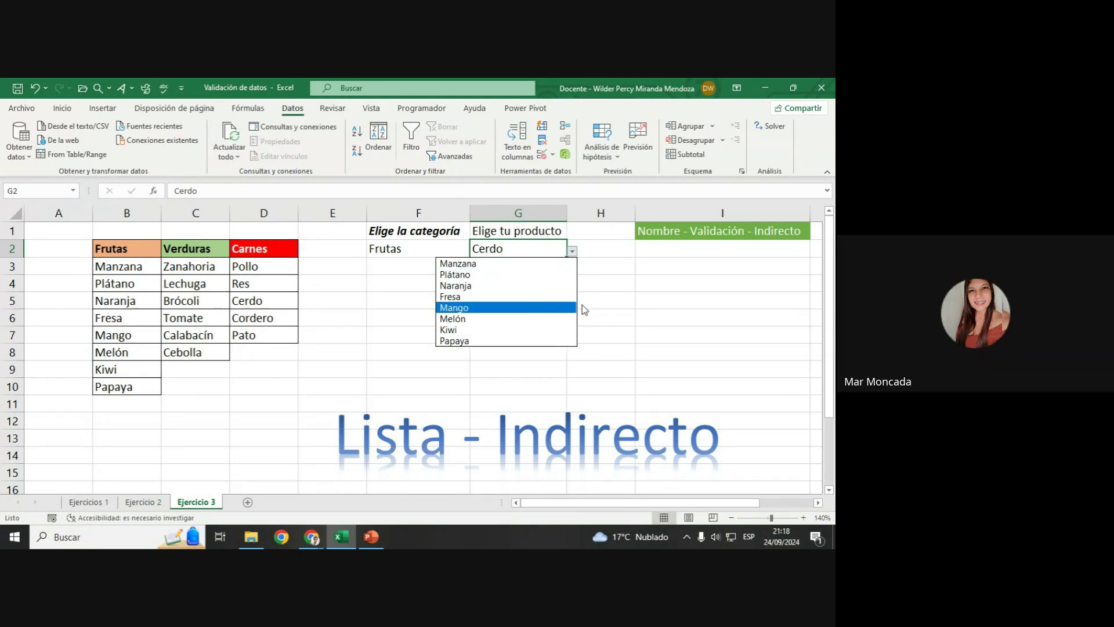
left_click(617, 279)
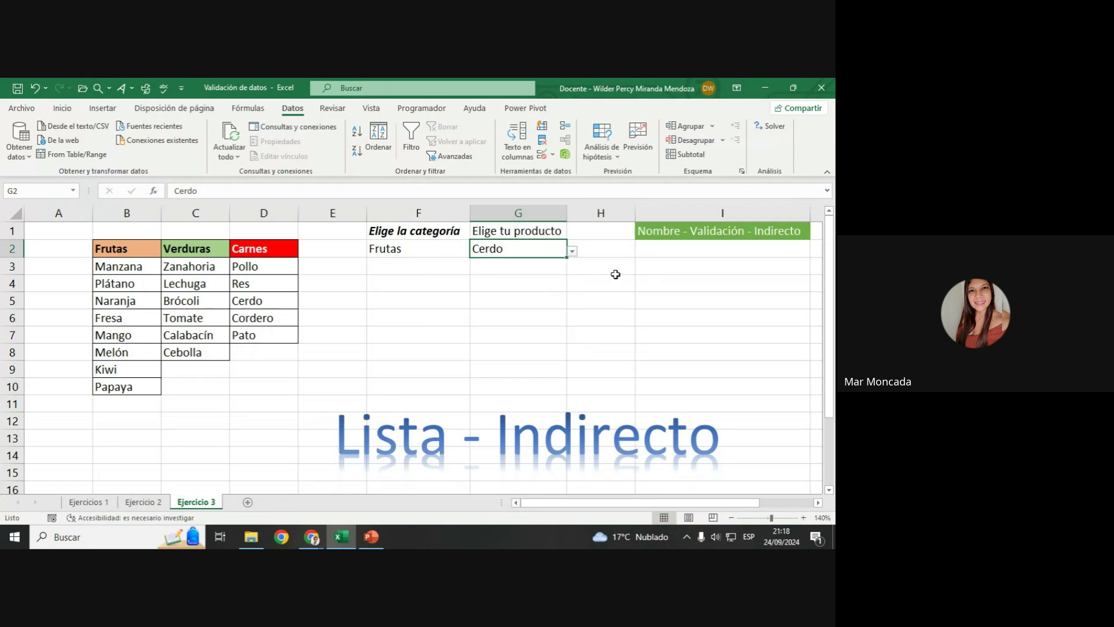
left_click(405, 249)
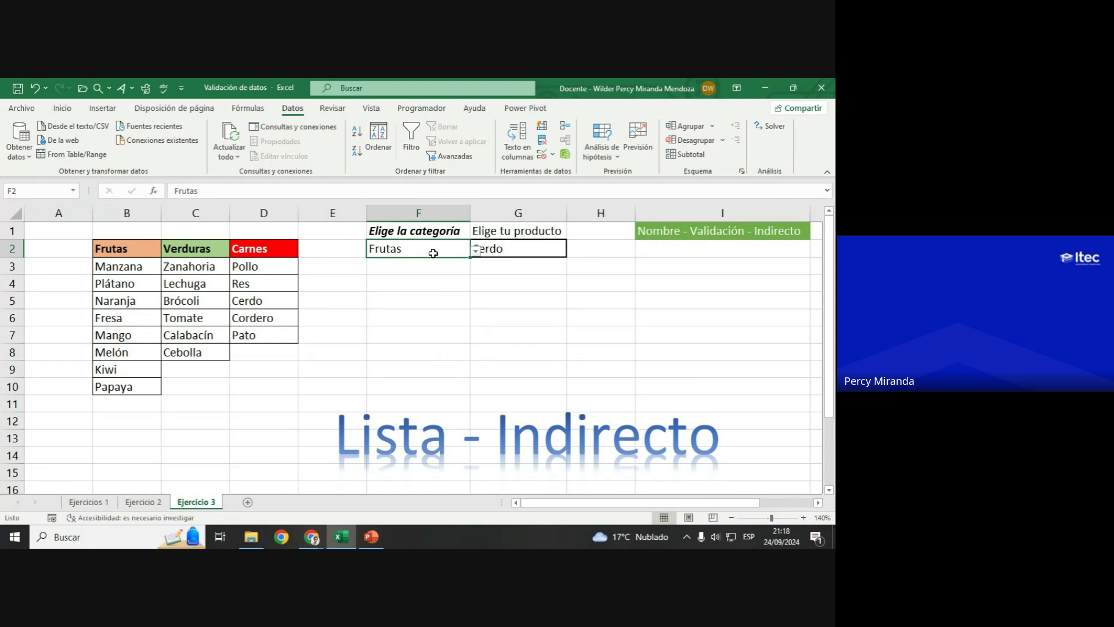
left_click(542, 154)
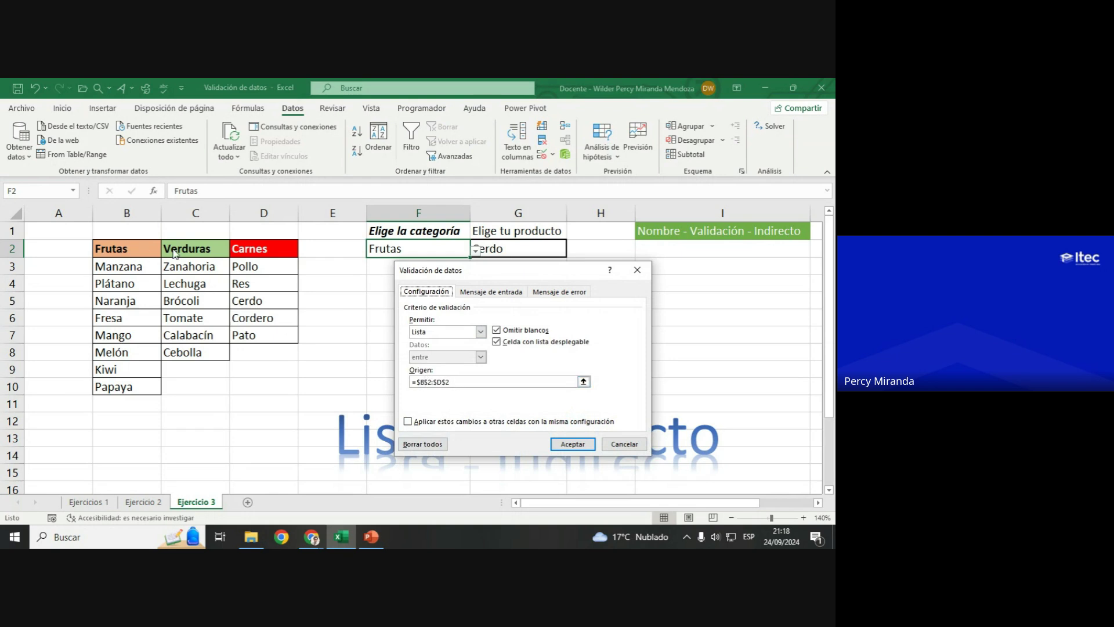
left_click_drag(453, 382, 410, 382)
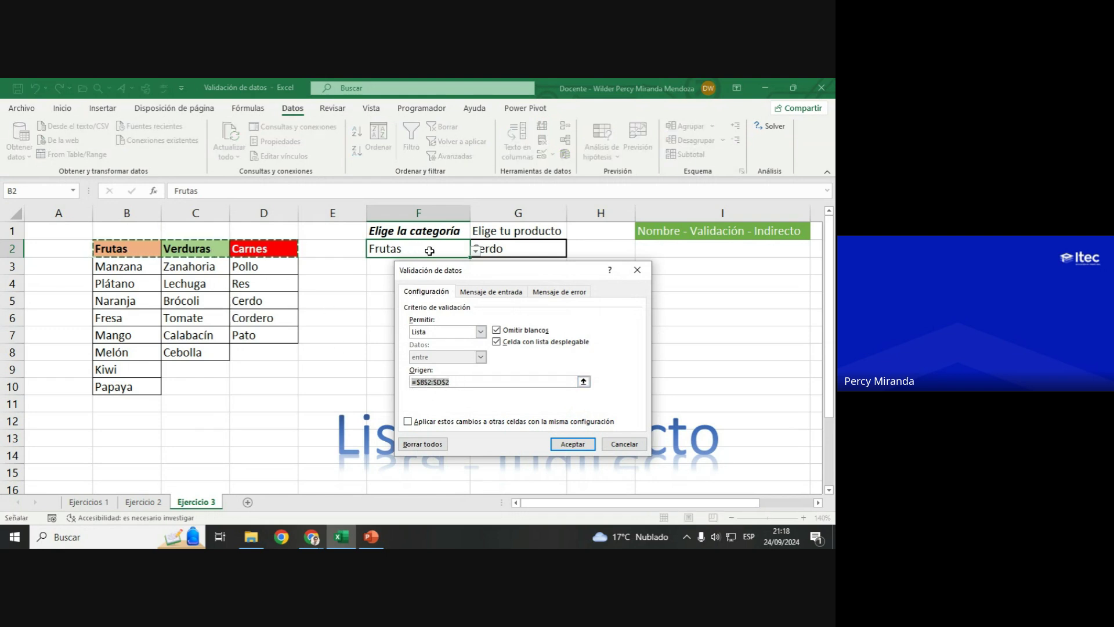
left_click(635, 446)
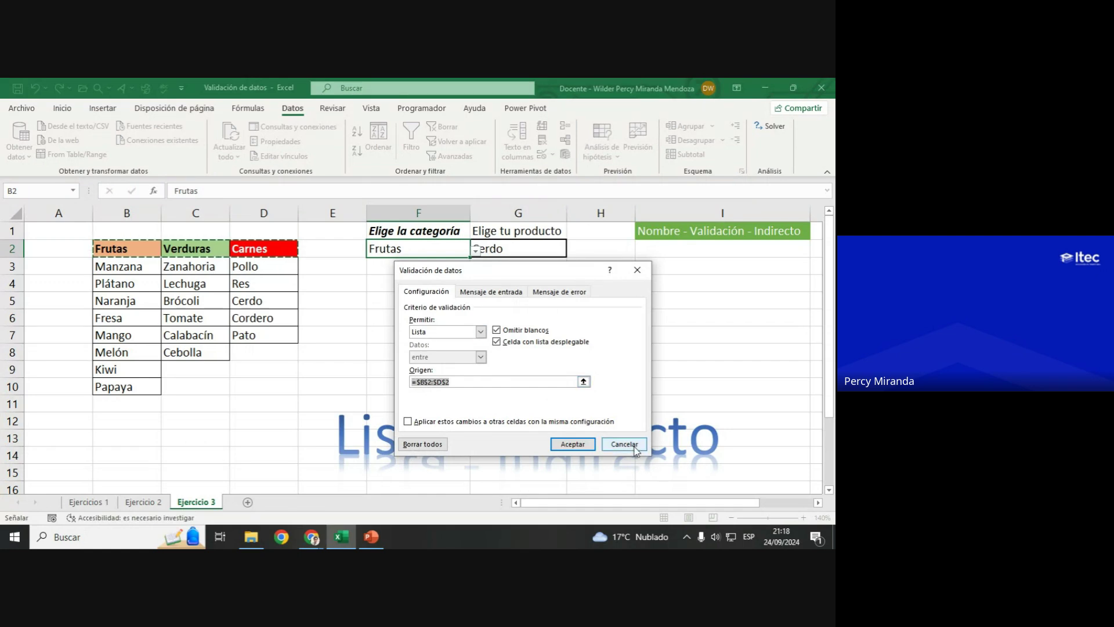
left_click(522, 251)
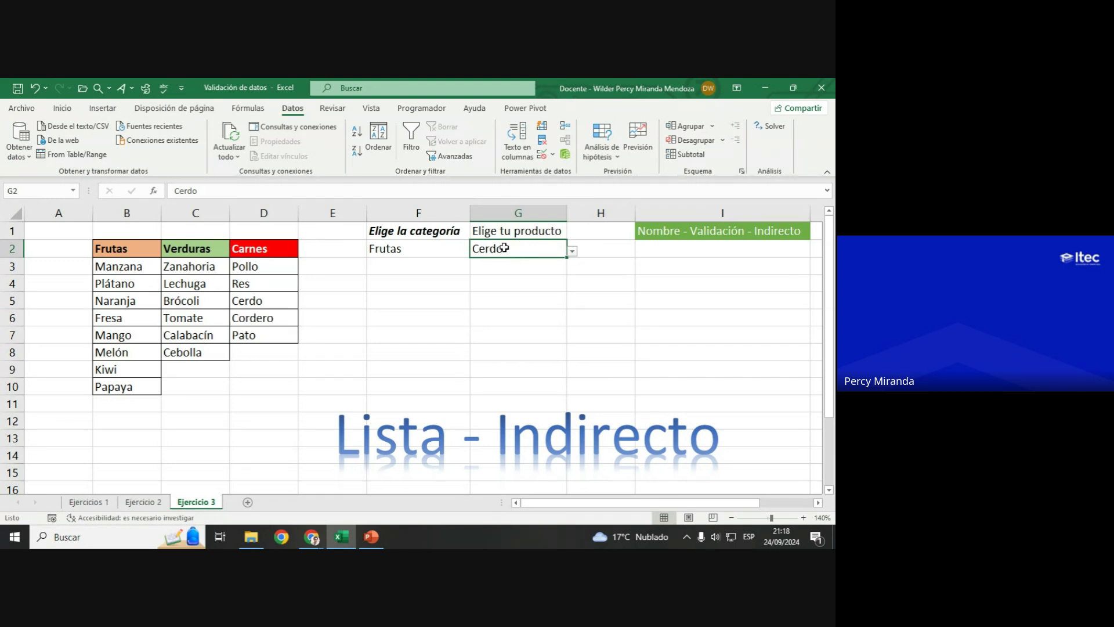
left_click(400, 249)
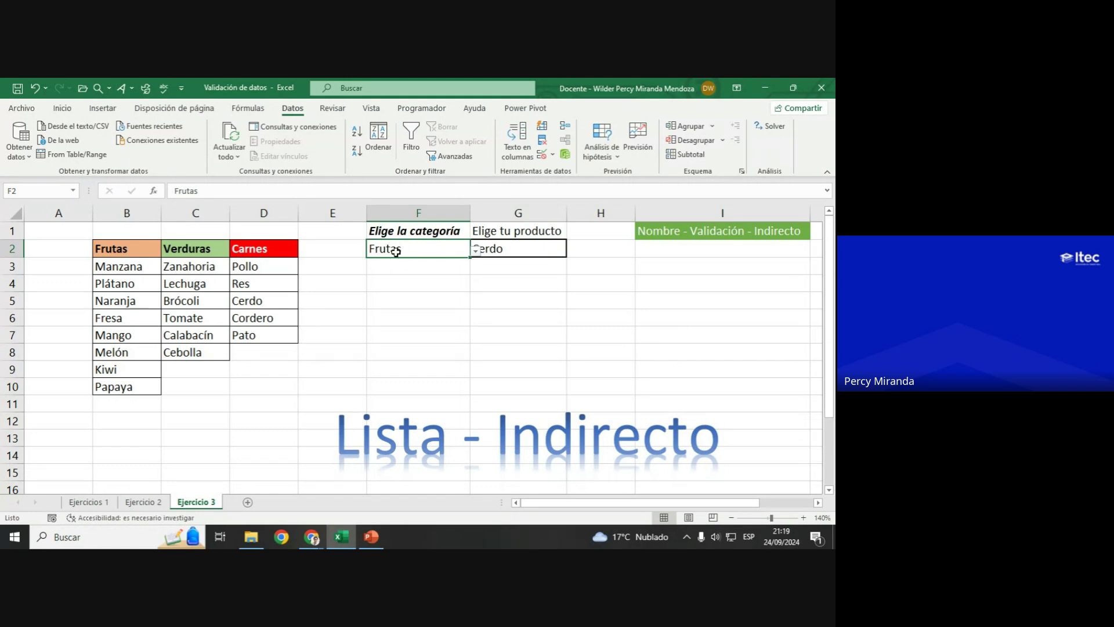
Step: Open G2's data validation and highlight INDIRECTO and $F$2 in its =INDIRECTO($F$2) source
left_click(515, 246)
left_click(542, 154)
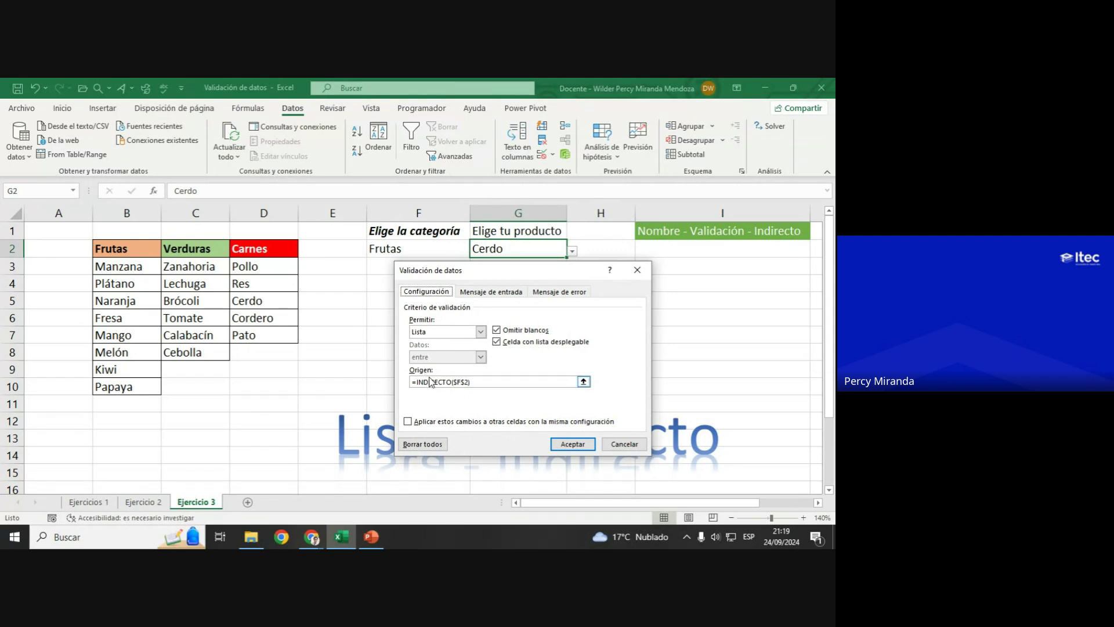
left_click_drag(472, 383, 412, 383)
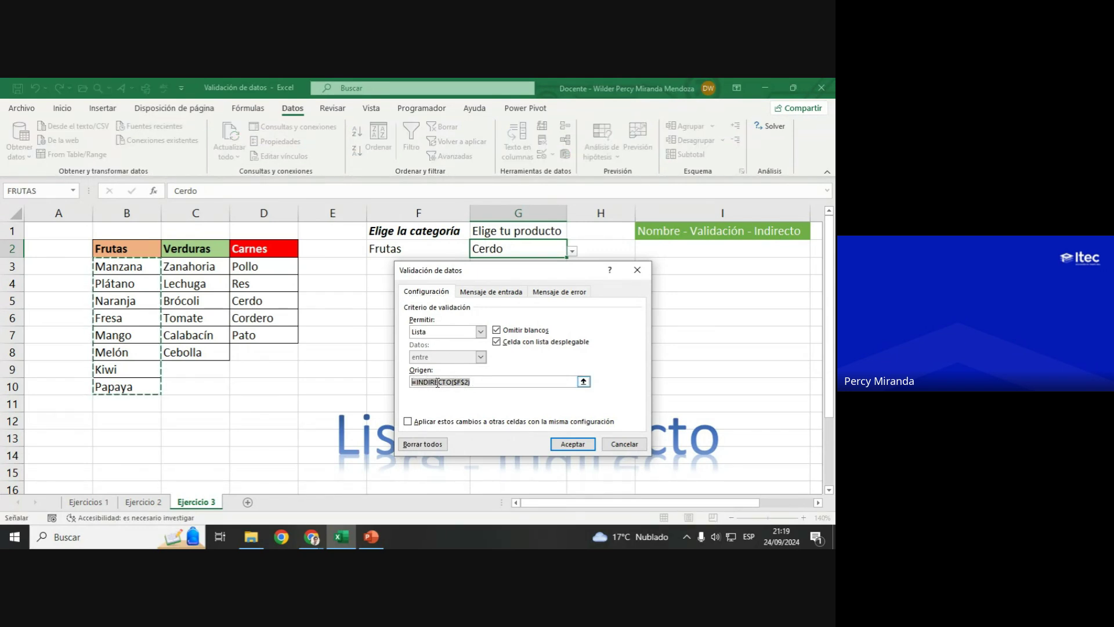
left_click(437, 382)
double_click(438, 383)
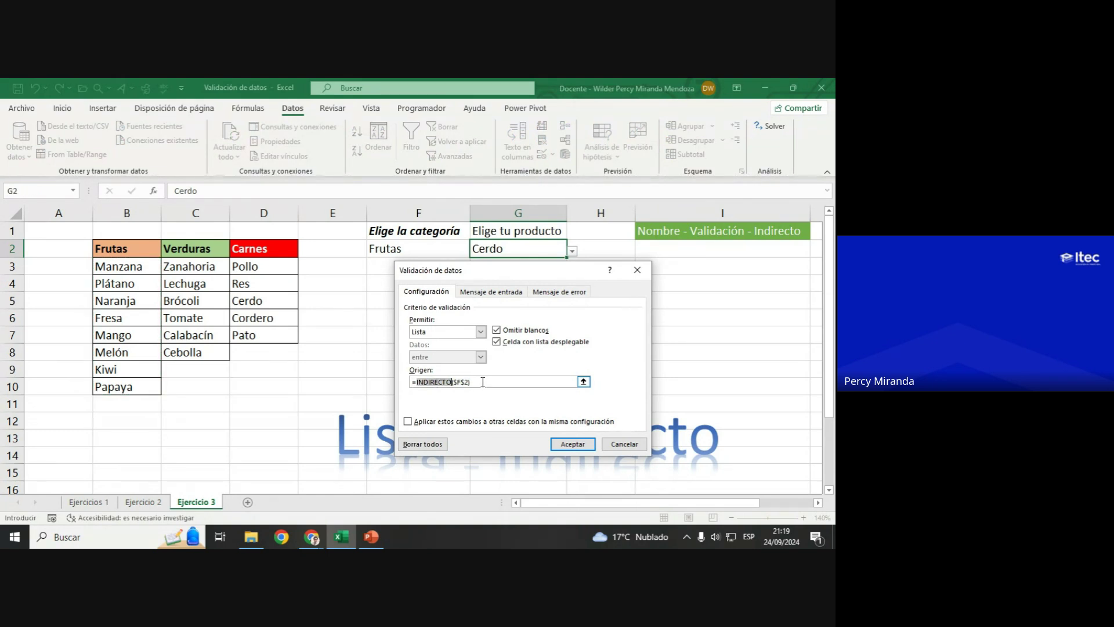
double_click(462, 382)
left_click_drag(422, 272, 456, 288)
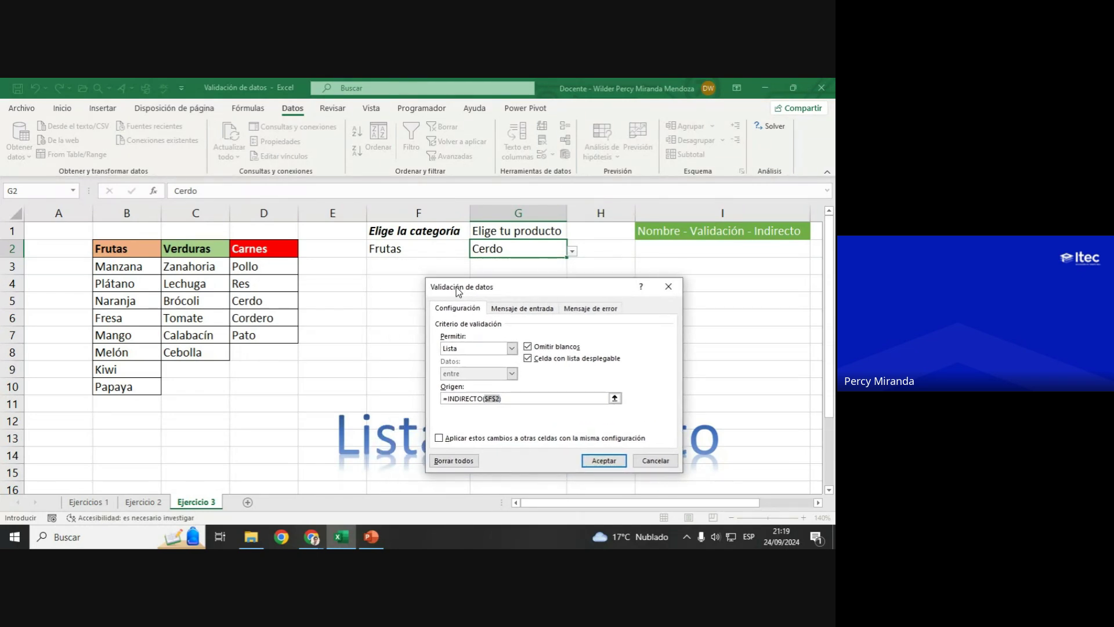
left_click(508, 401)
double_click(493, 399)
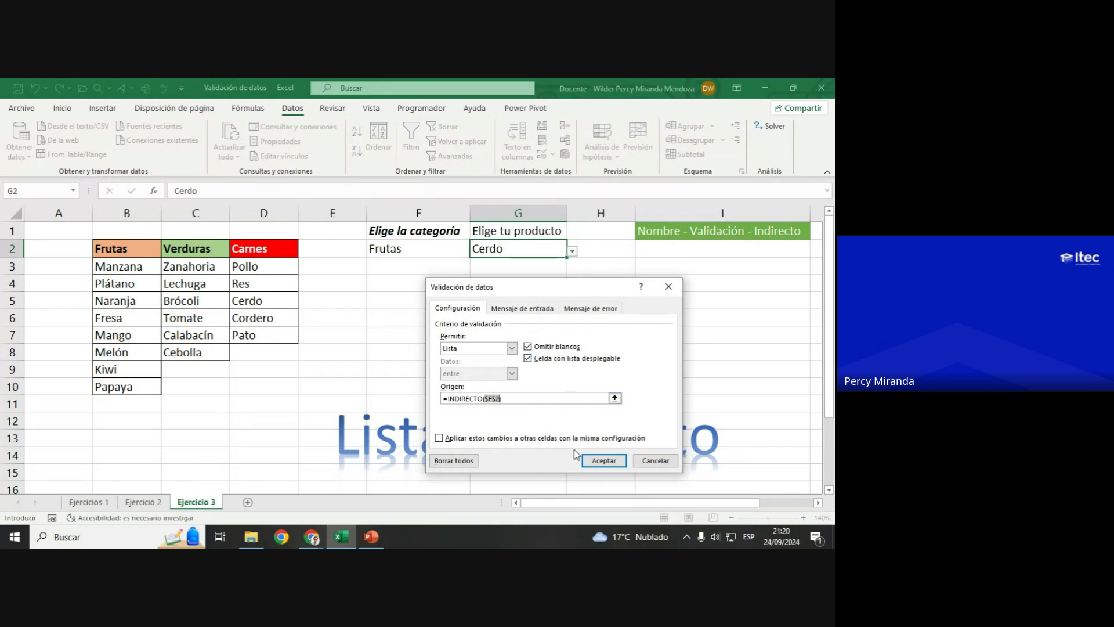
Step: Confirm G2's =INDIRECTO($F$2) list rule, set F2 to Verduras, and select G2
left_click(603, 461)
left_click(413, 250)
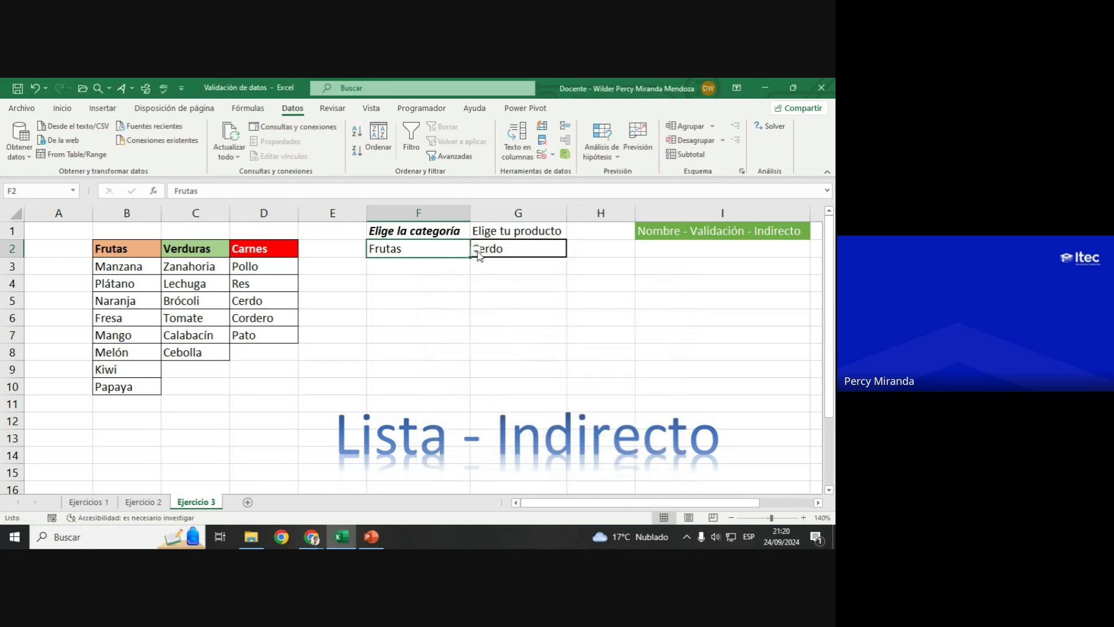
left_click(476, 251)
left_click(375, 275)
left_click(520, 250)
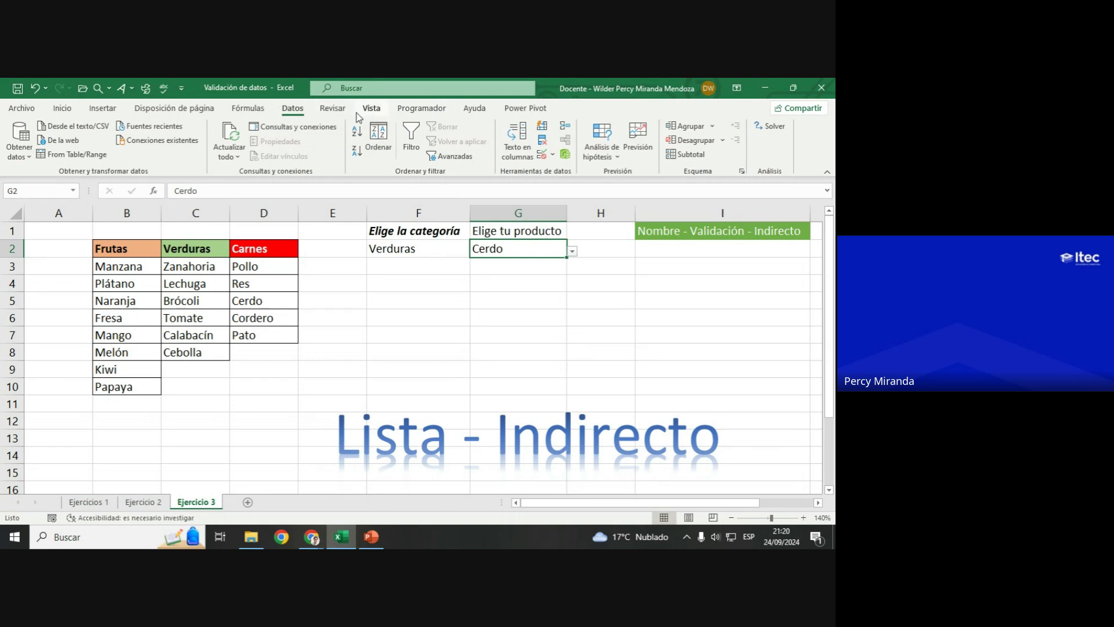
Step: Check the VERDURAS named range in the Name Manager, then open G2's product dropdown
left_click(248, 108)
left_click(350, 143)
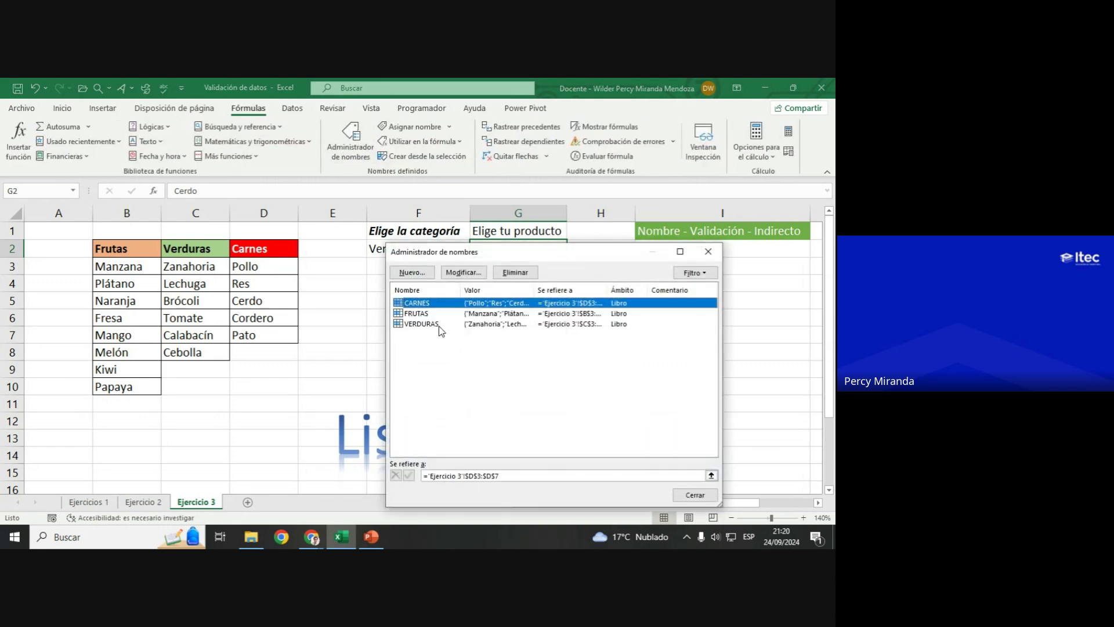
left_click(424, 324)
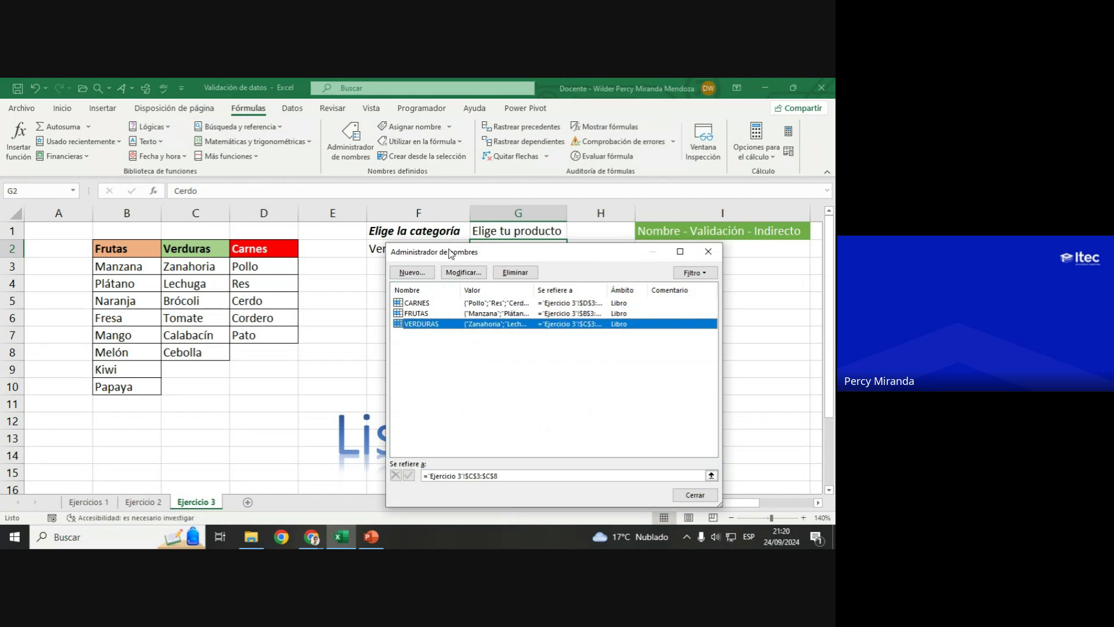
left_click_drag(450, 254, 431, 302)
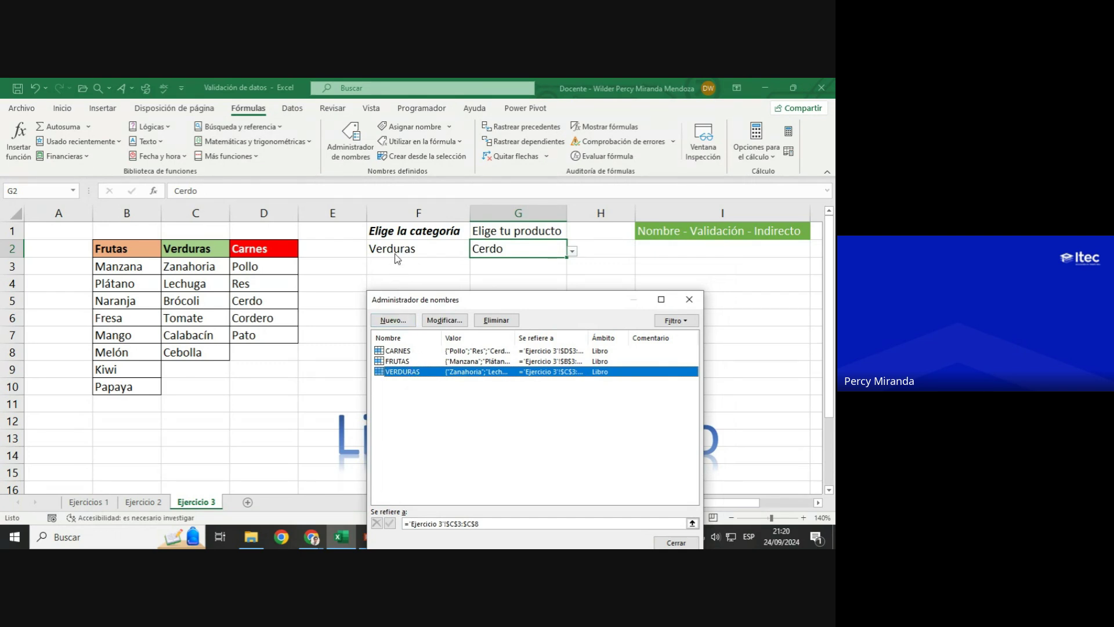
left_click(689, 300)
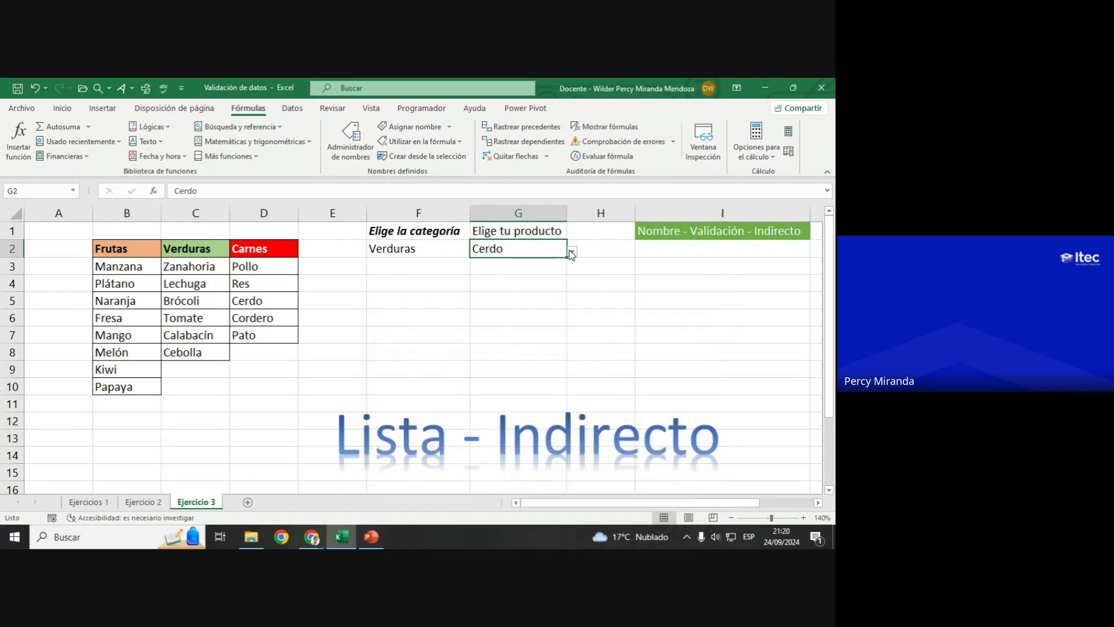
left_click(572, 251)
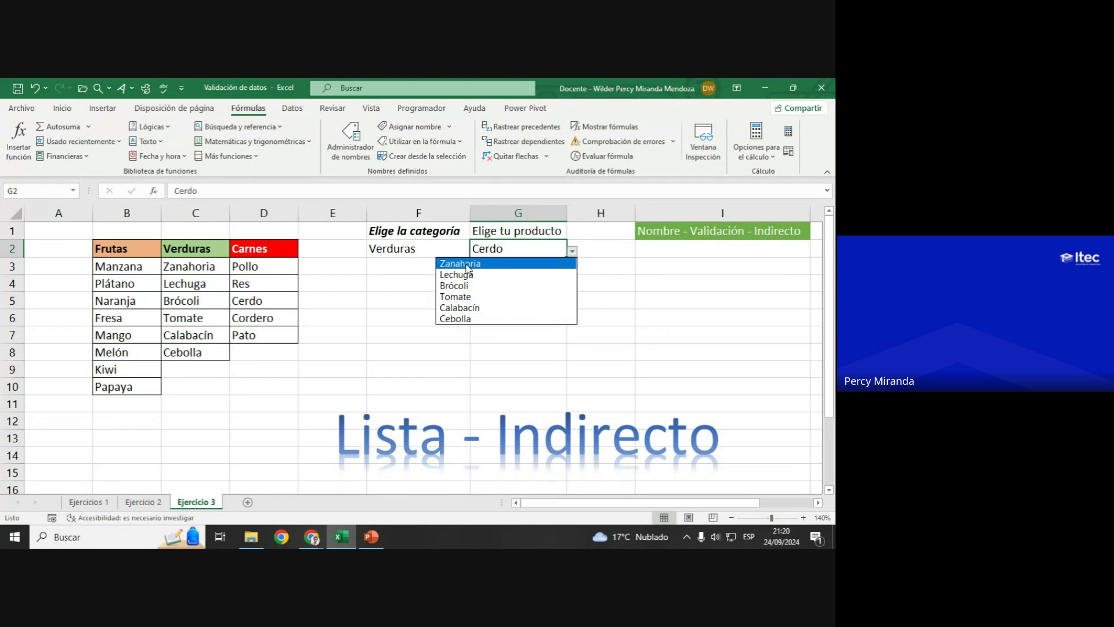
left_click(371, 295)
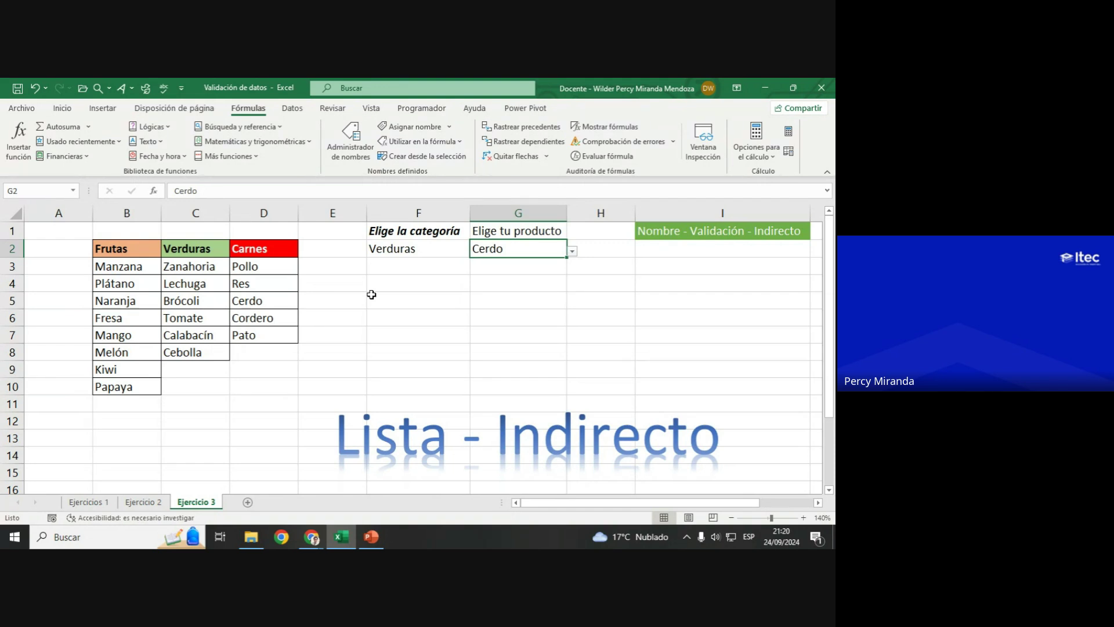
mouse_move(311, 537)
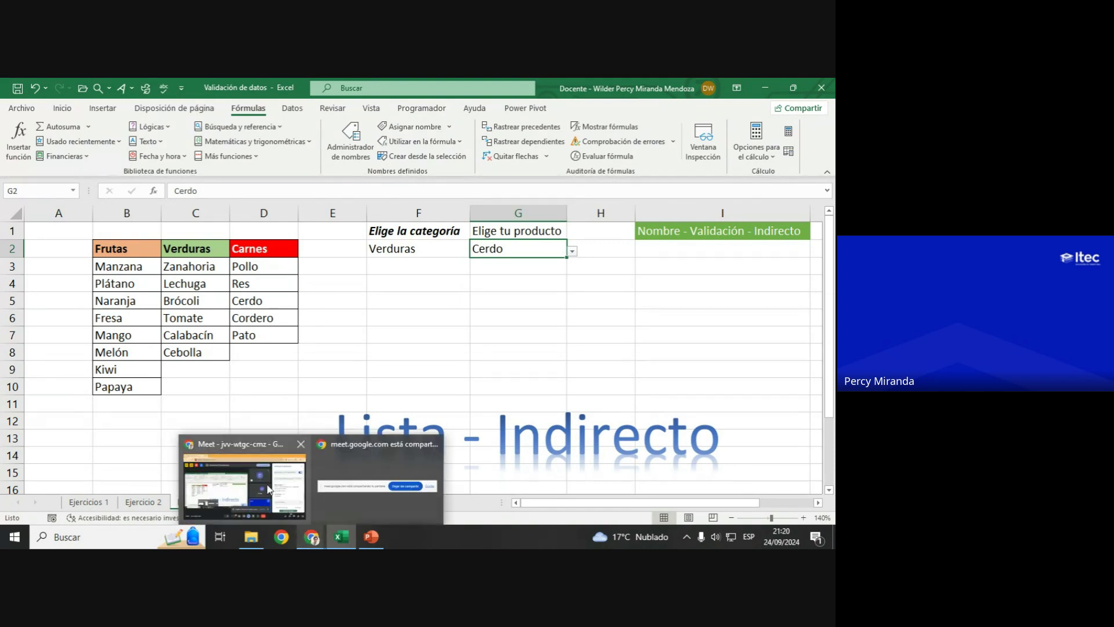
left_click(268, 489)
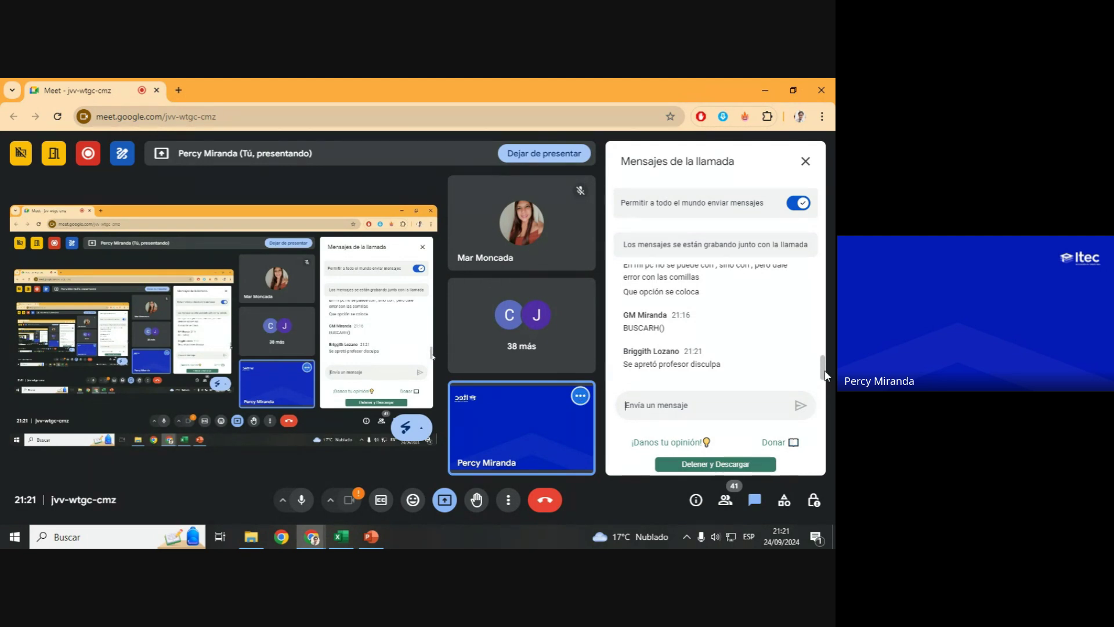
scroll(819, 371, "up", 1)
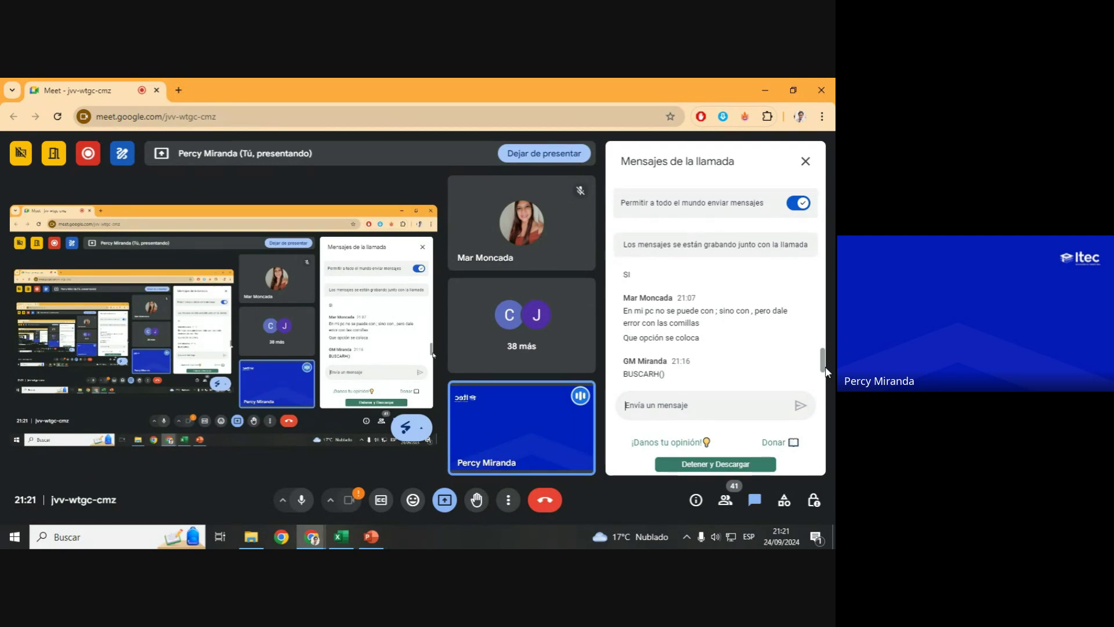
left_click(371, 537)
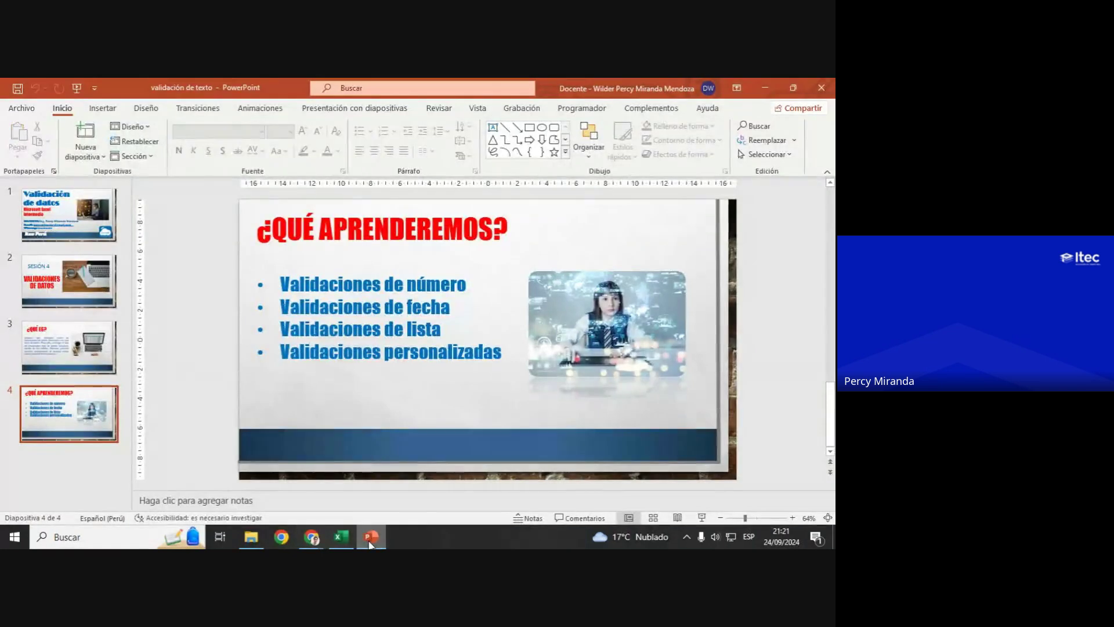
left_click(341, 537)
left_click(443, 248)
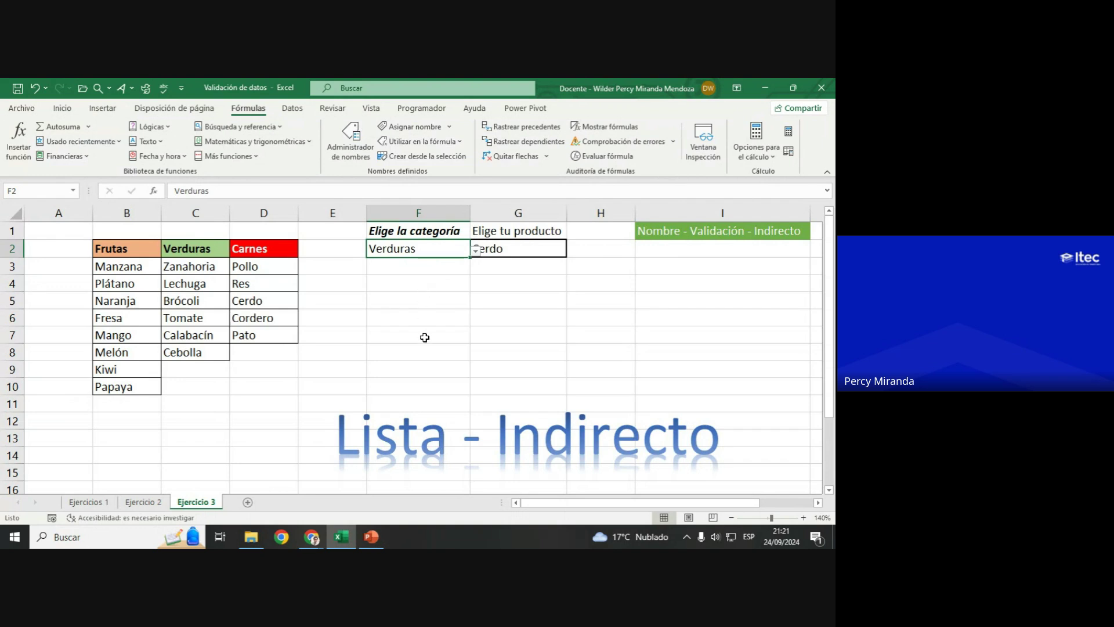
Step: Start a =suma( formula in F5, then cancel it so F5 stays empty
left_click(417, 296)
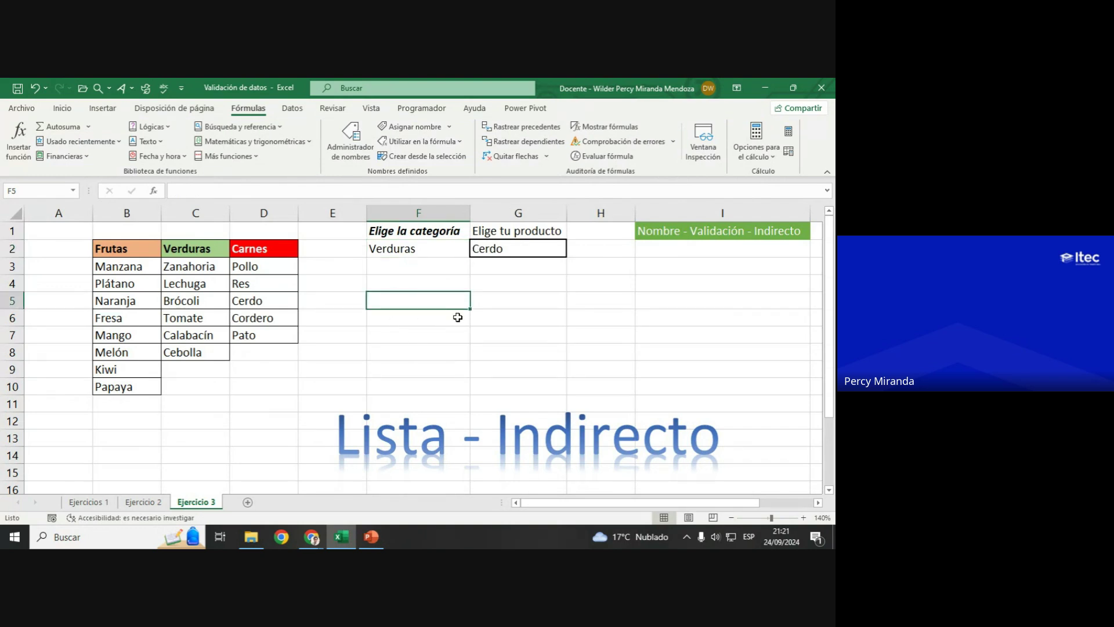
type("=su")
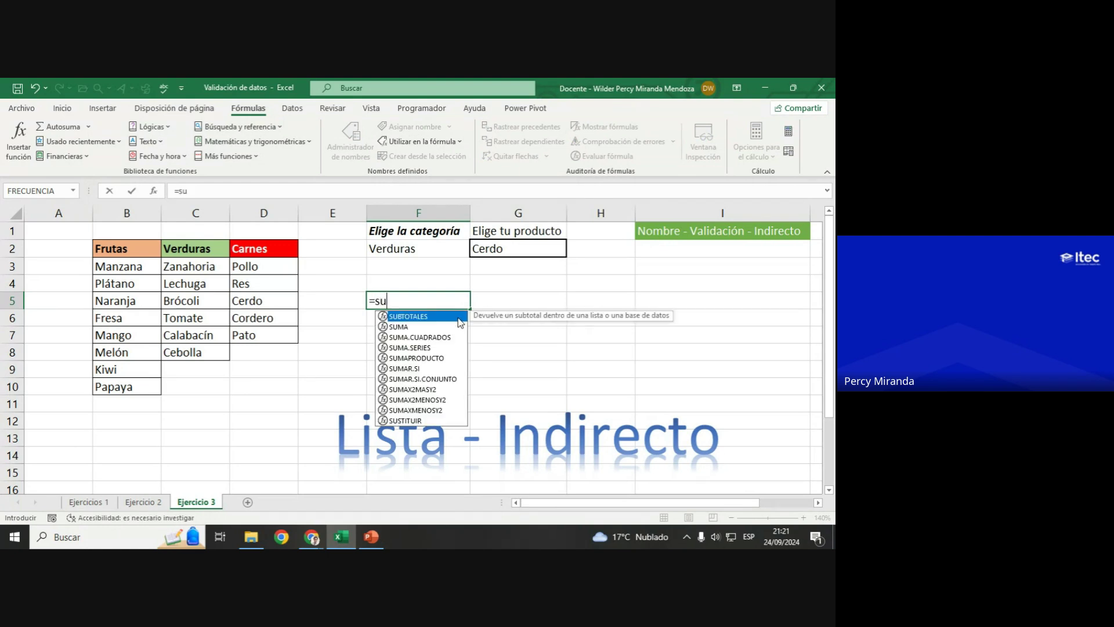
type("ma(")
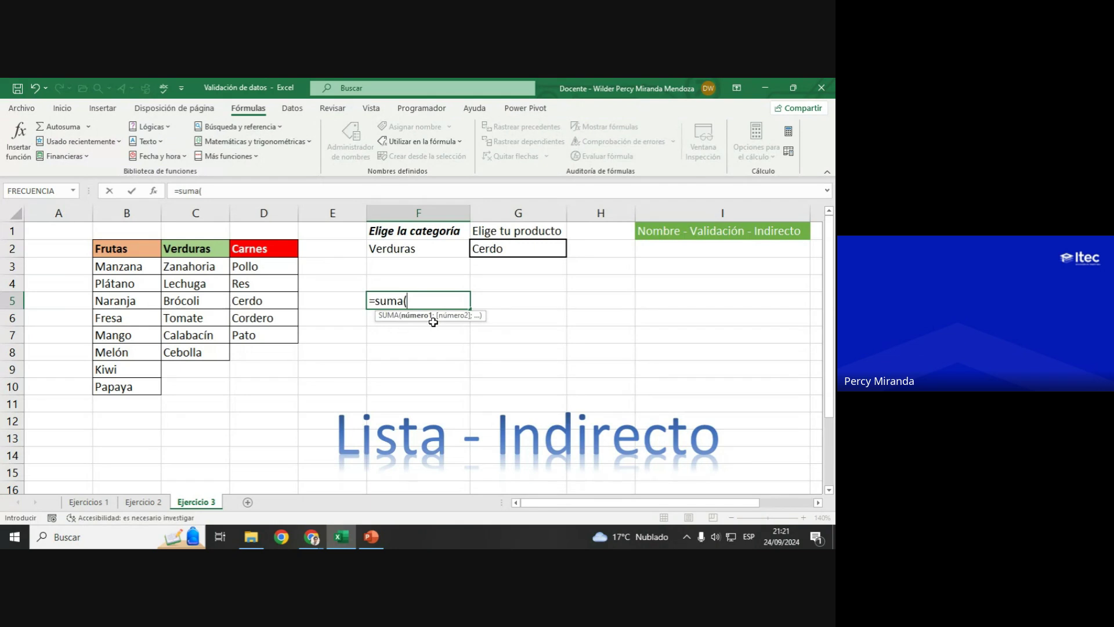
key("Escape")
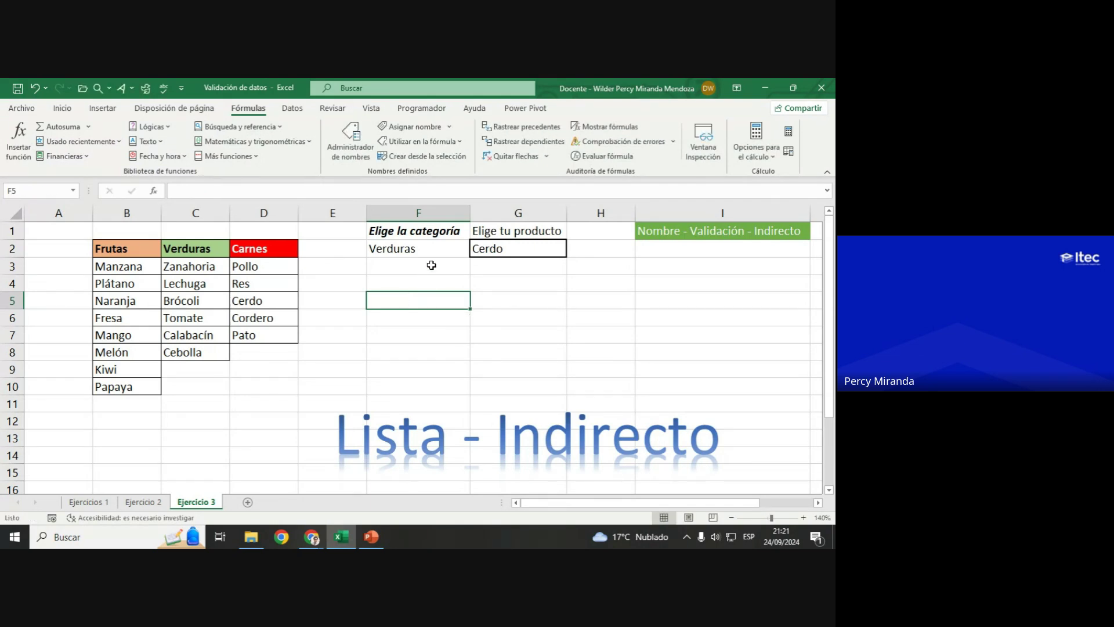
Step: Return to the Ejercicio 3 sheet and review G2's list validation rule without changes
left_click(144, 502)
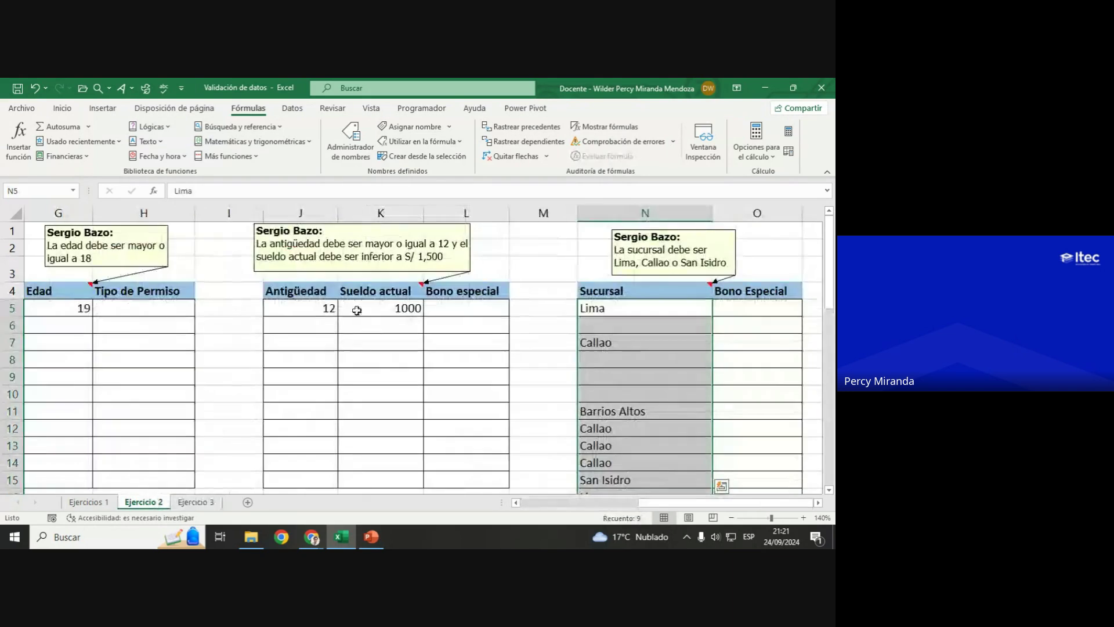
left_click(194, 502)
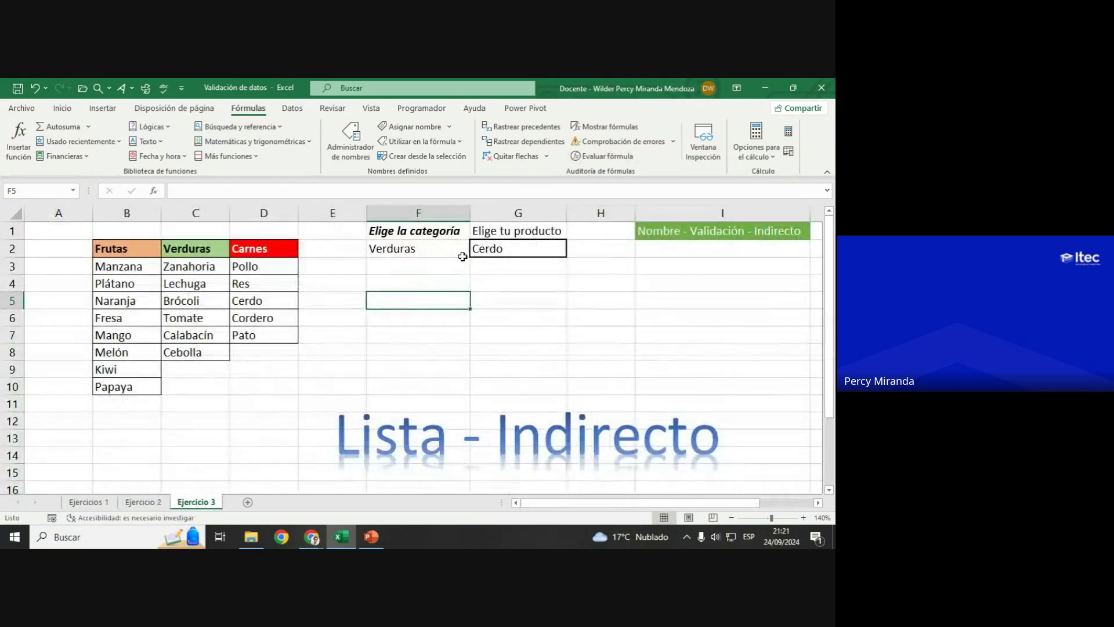
left_click(443, 245)
left_click(515, 248)
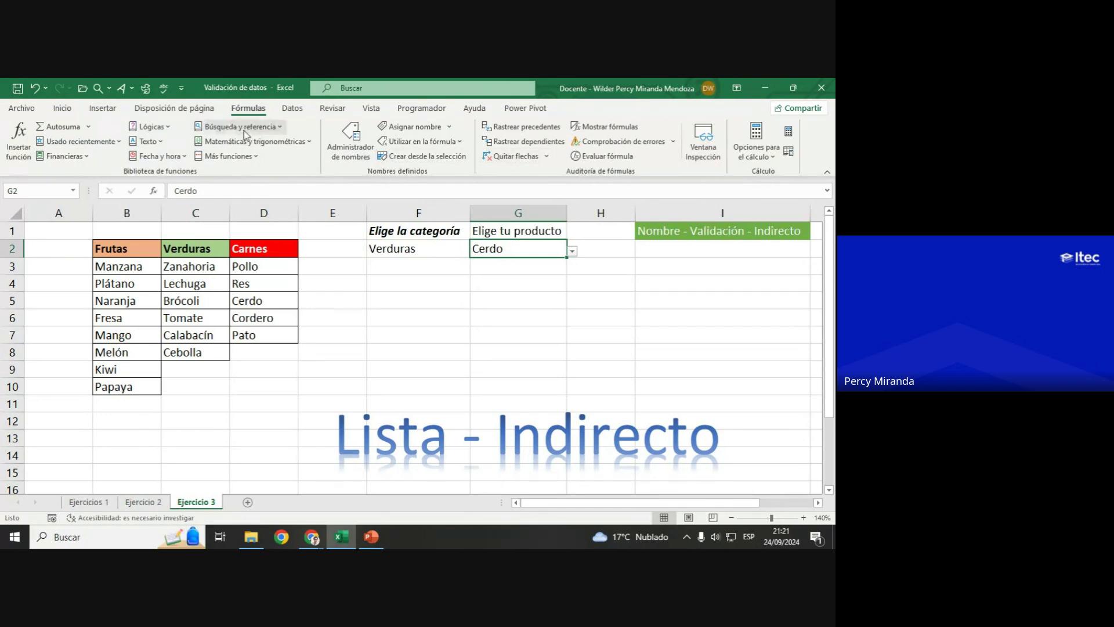
left_click(293, 108)
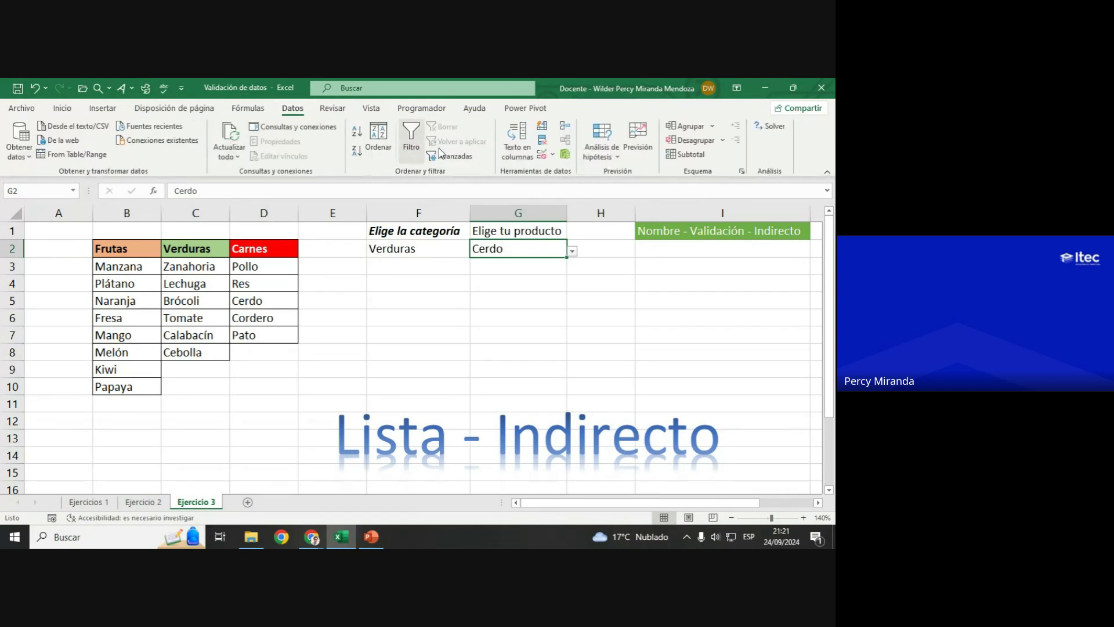
left_click(541, 154)
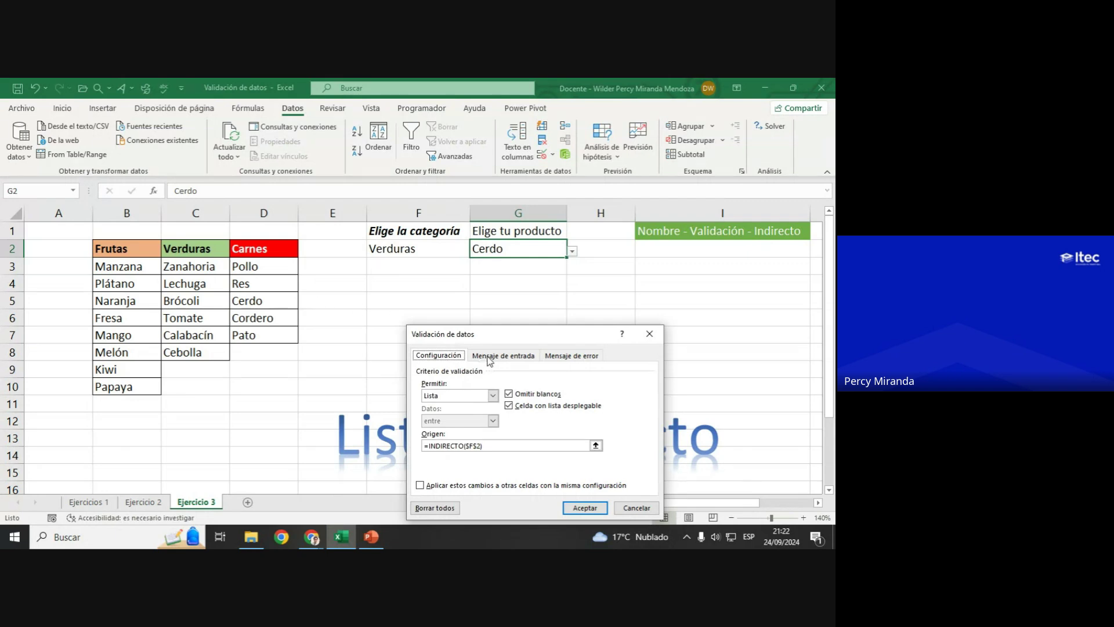
key("Return")
Step: Review F2's list validation rule unchanged, then bring the Google Meet call forward
left_click(414, 248)
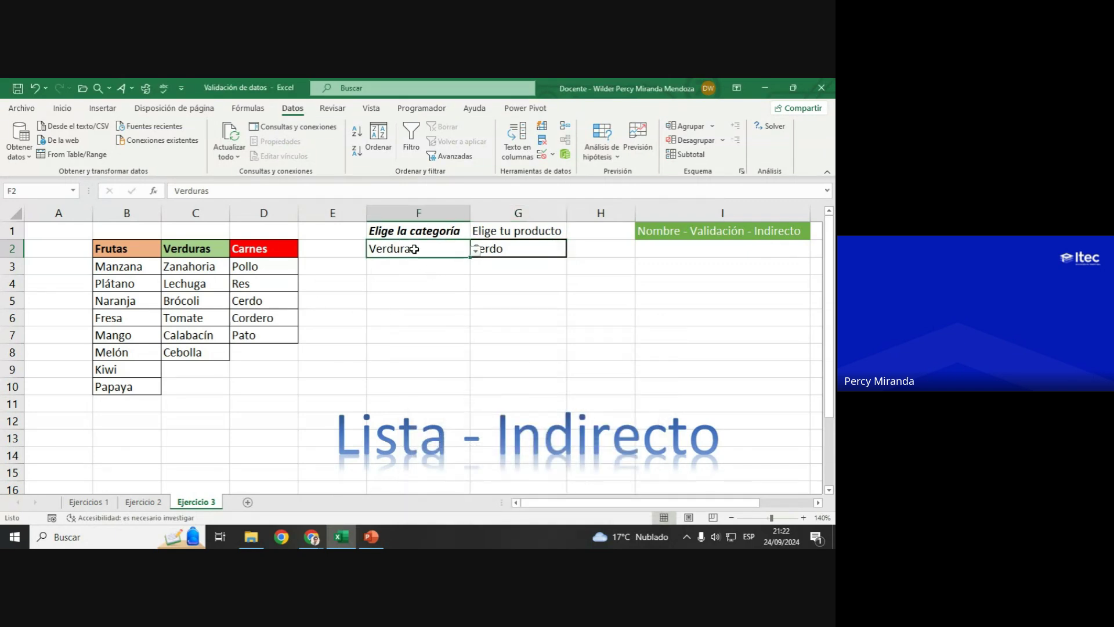
left_click(542, 155)
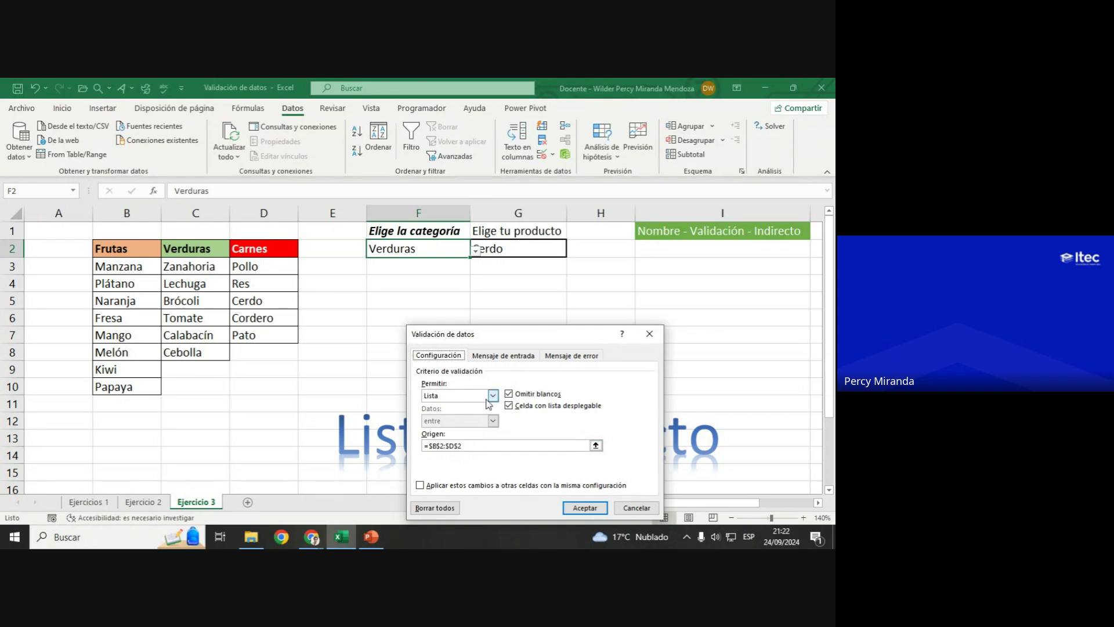
key("Escape")
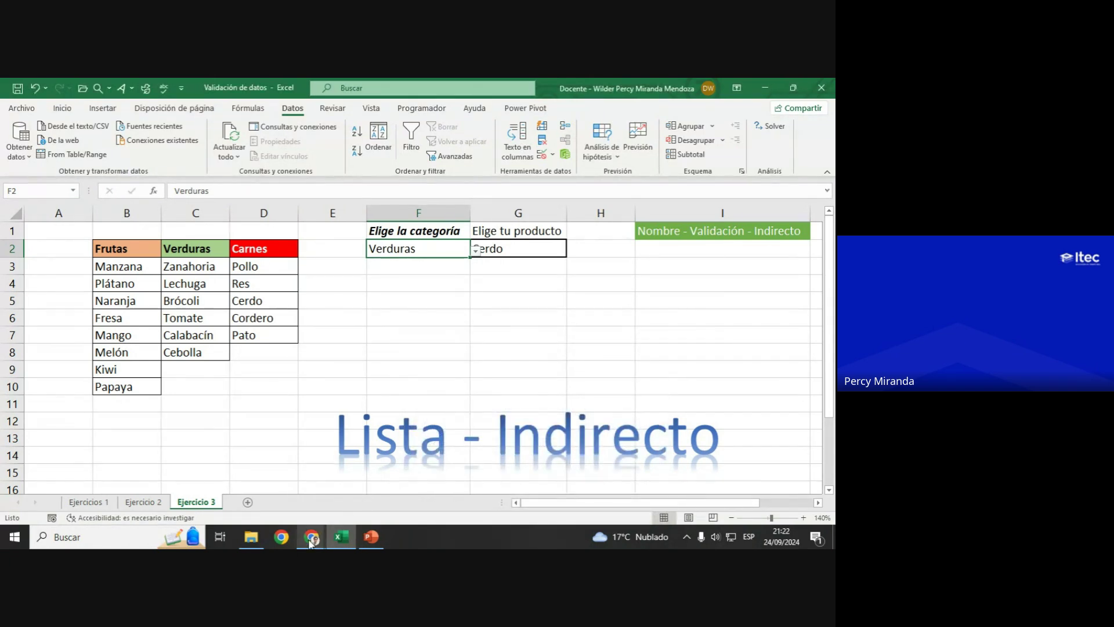
mouse_move(312, 536)
left_click(268, 480)
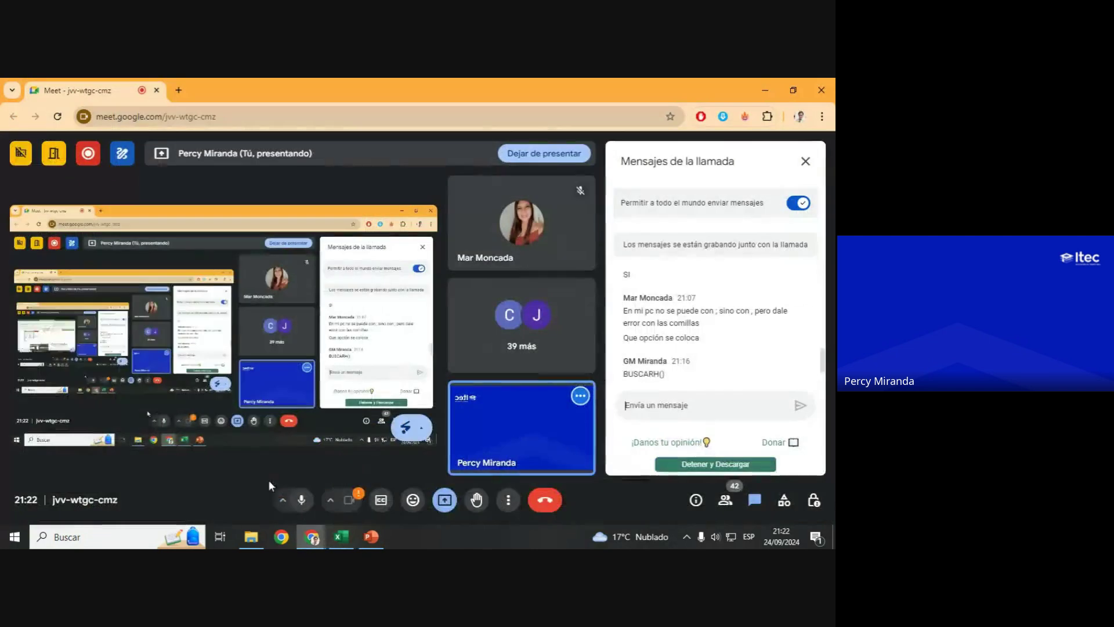
Step: Highlight the student's latest chat request in Meet, then switch to the PowerPoint slides
left_click(674, 404)
left_click_drag(672, 379, 639, 370)
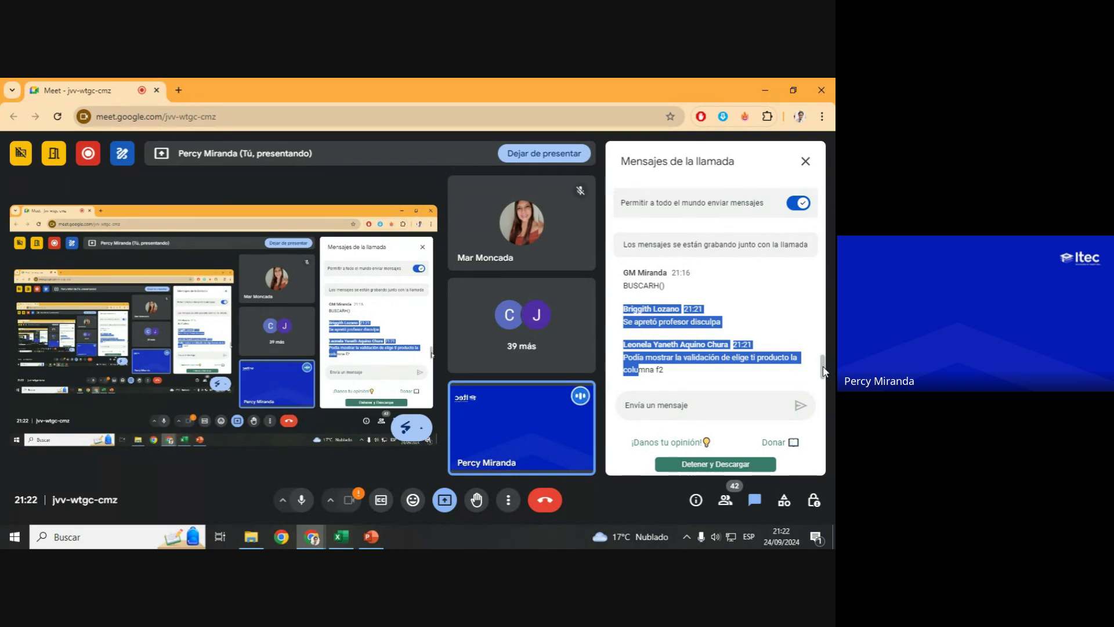
scroll(824, 375, "down", 1)
left_click_drag(825, 375, 827, 372)
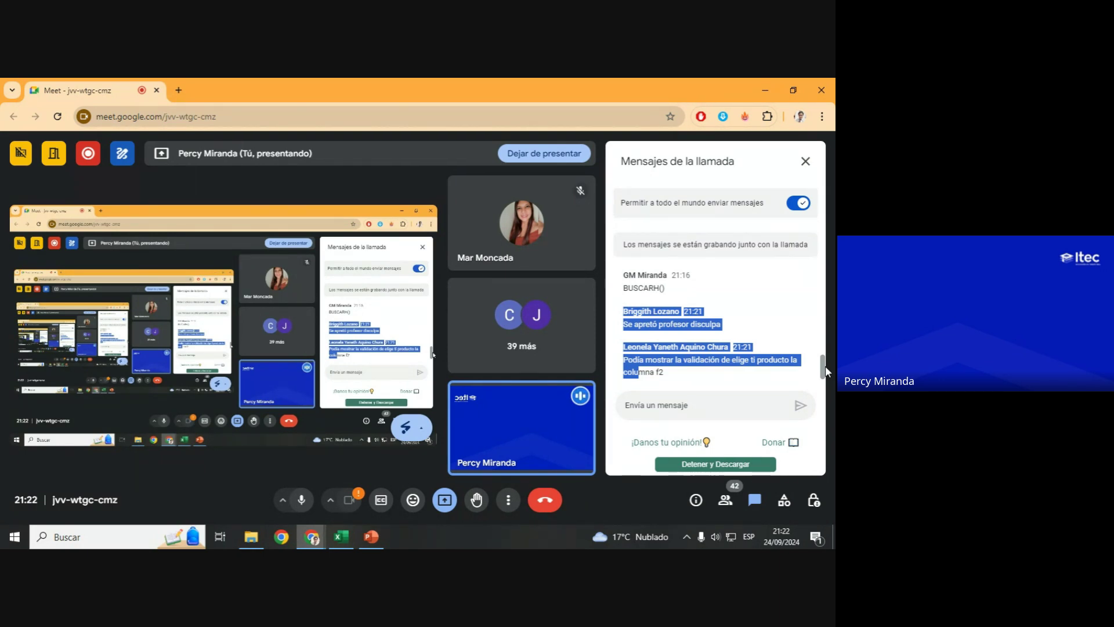
left_click(371, 537)
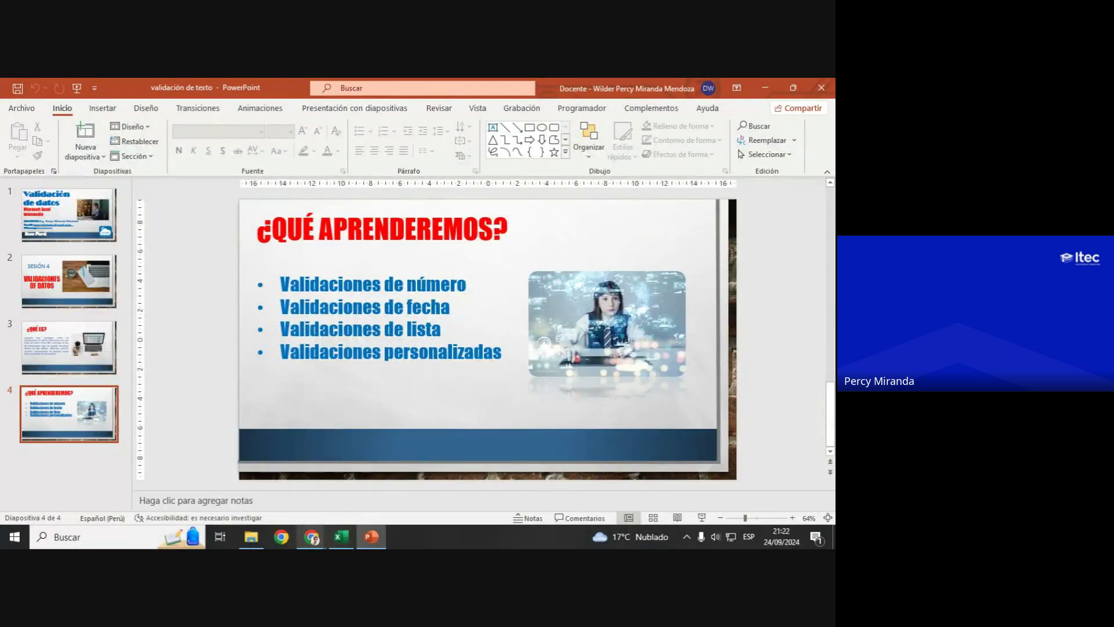
Step: Back in the Ejercicio 3 workbook, overwrite Fresa in B6 with Verduras
left_click(341, 537)
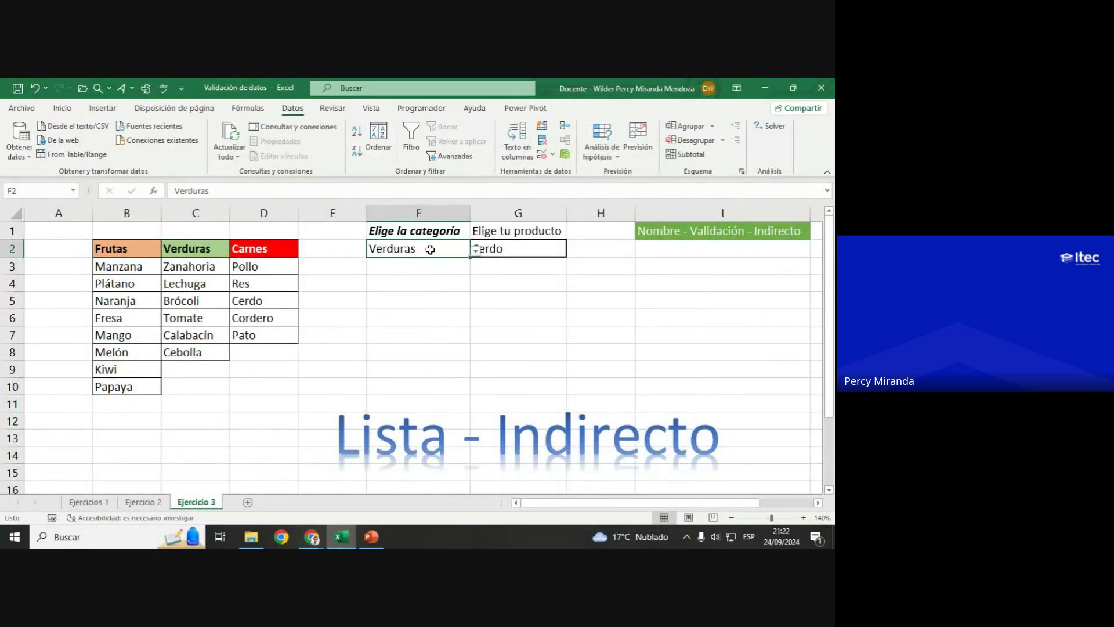
left_click_drag(153, 268, 148, 386)
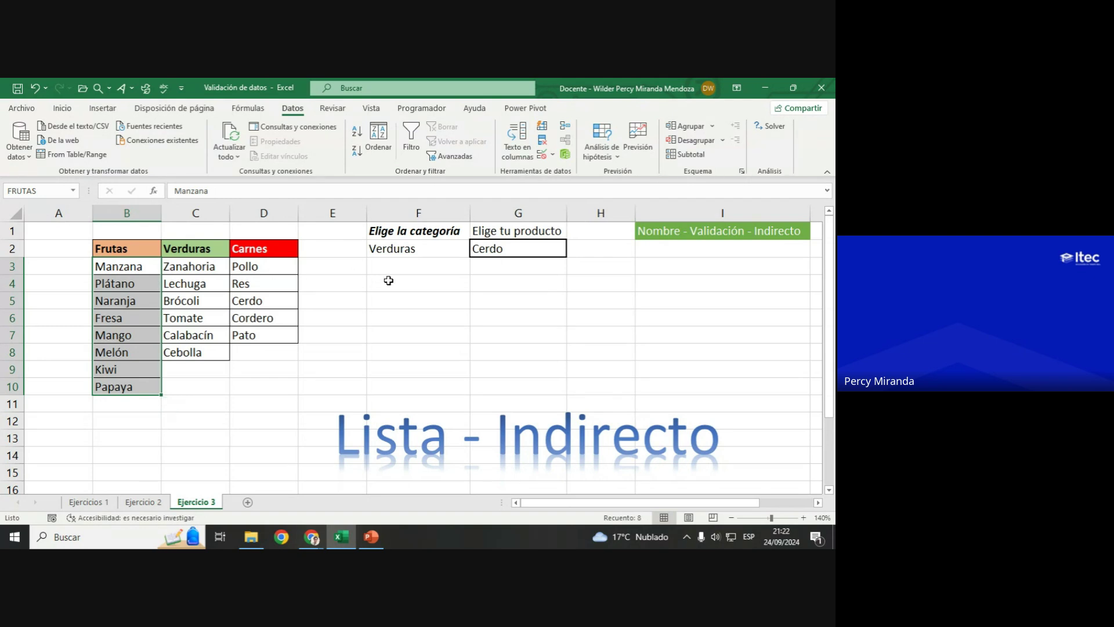
left_click(434, 248)
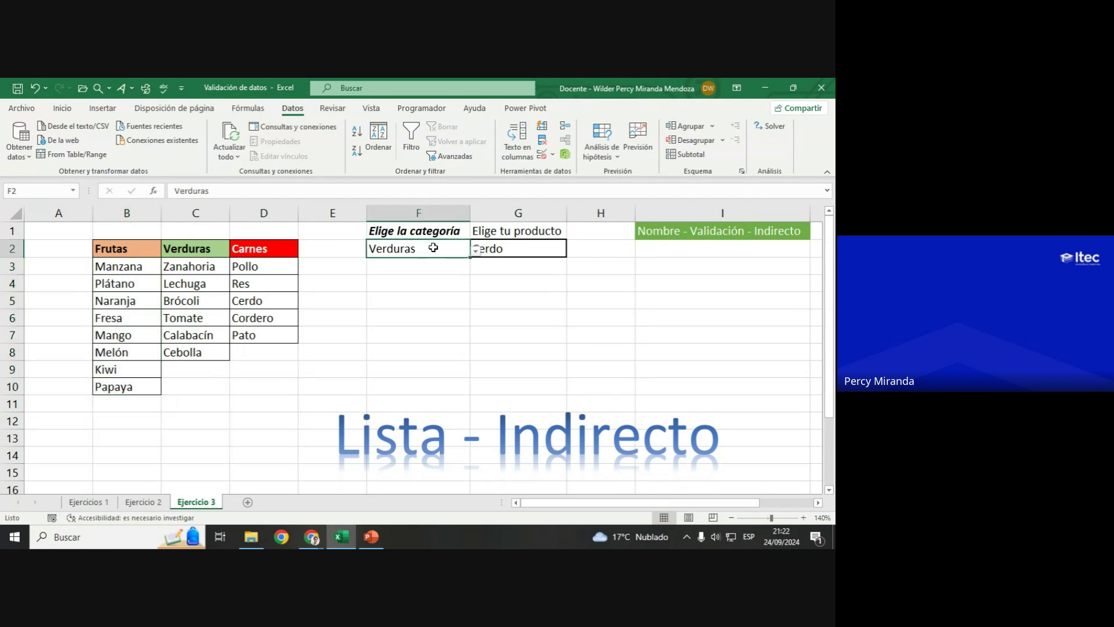
left_click(120, 271)
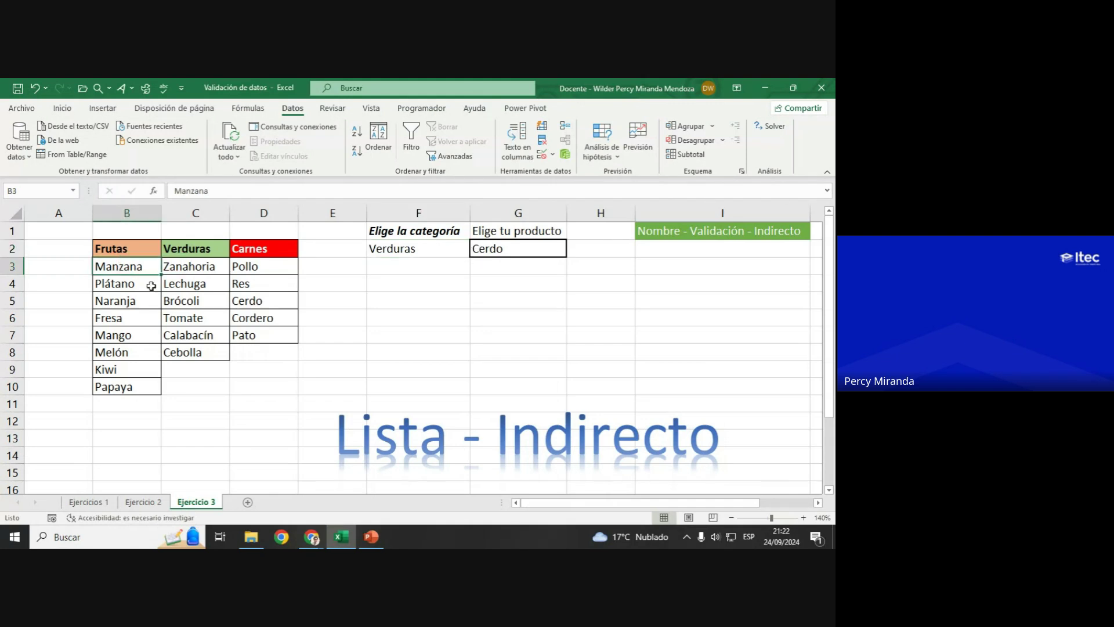
left_click(125, 319)
type("V")
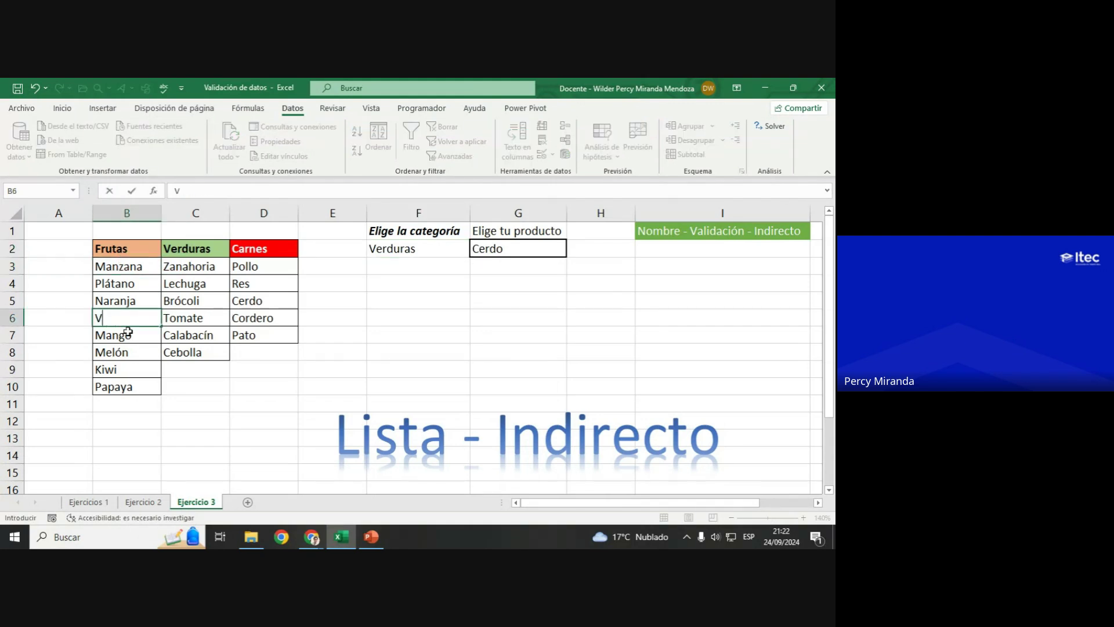
type("erduras")
key("Return")
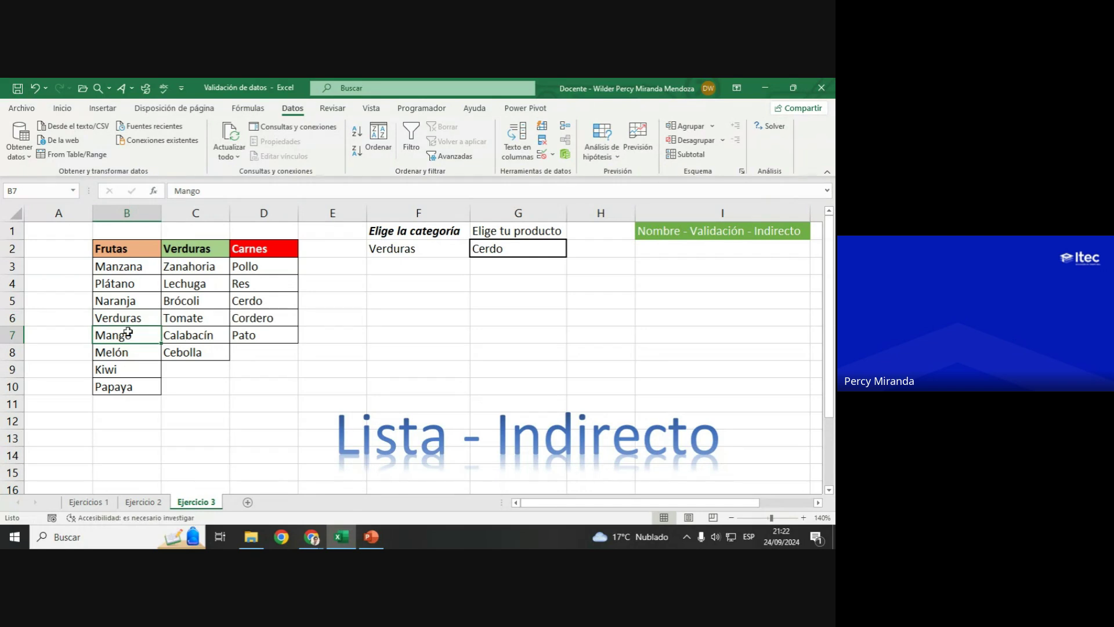
left_click(119, 322)
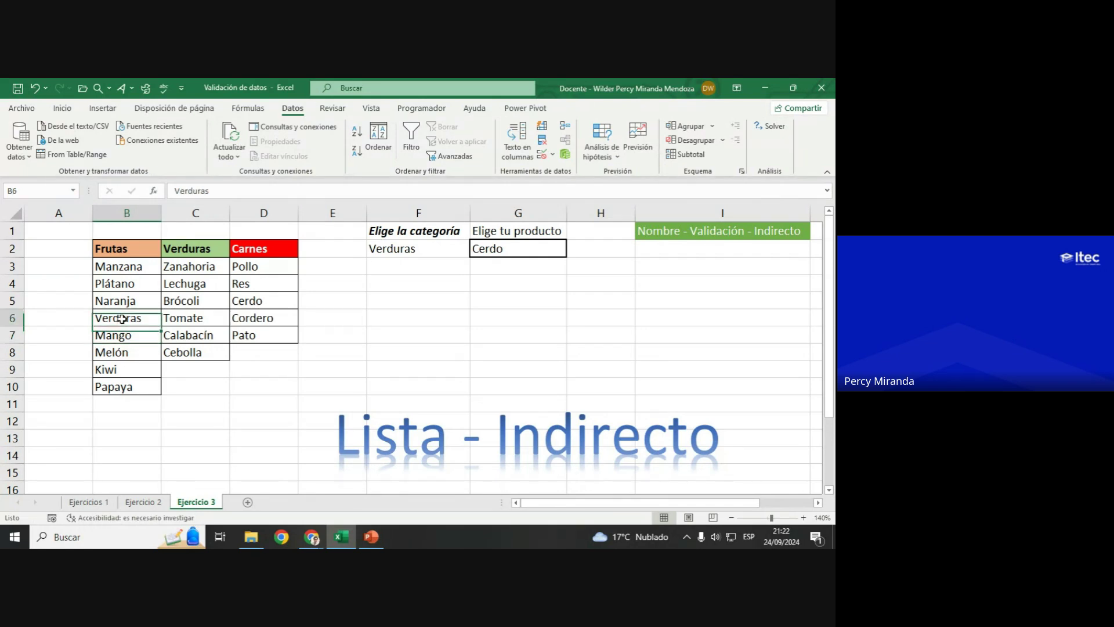
Step: Open G2's product list to check it shows Zanahoria through Cebolla, then close it
left_click(510, 252)
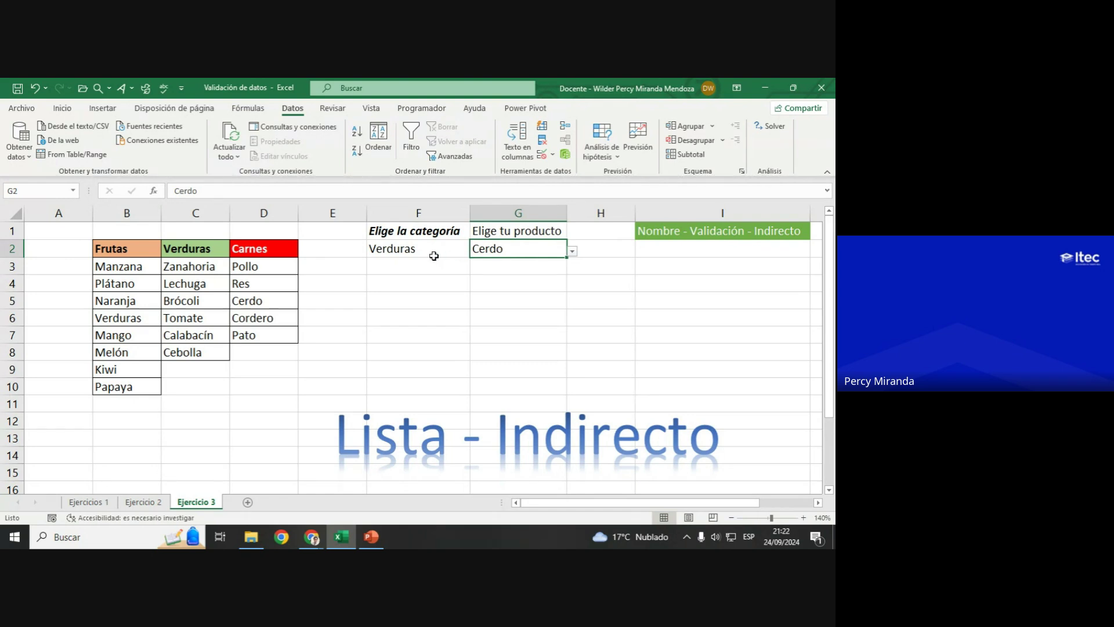
left_click(572, 251)
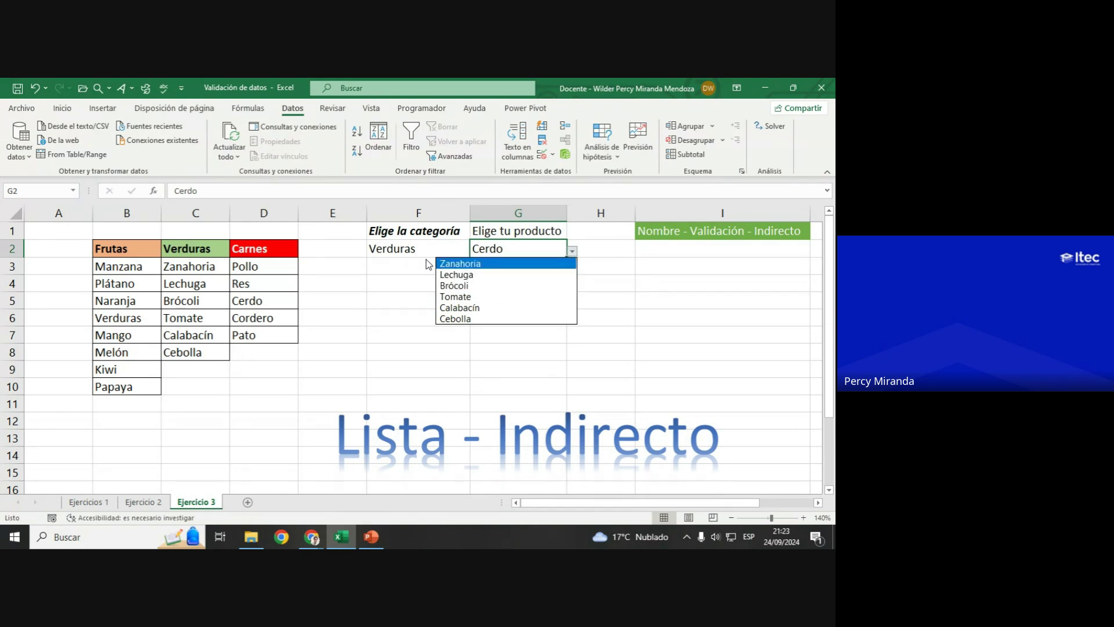
key("Escape")
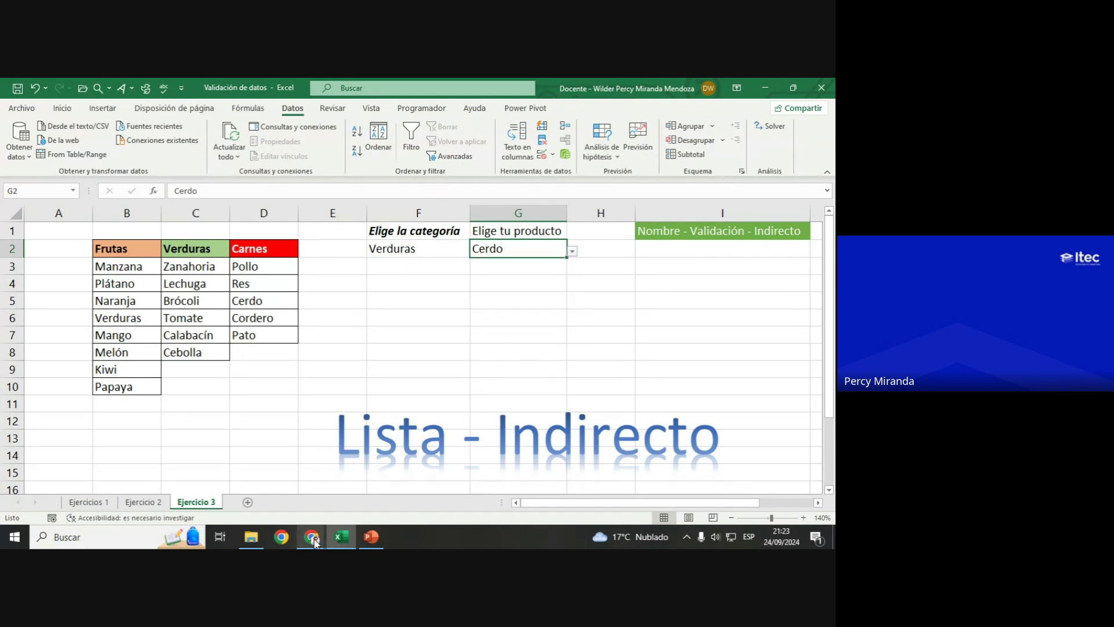
left_click(260, 498)
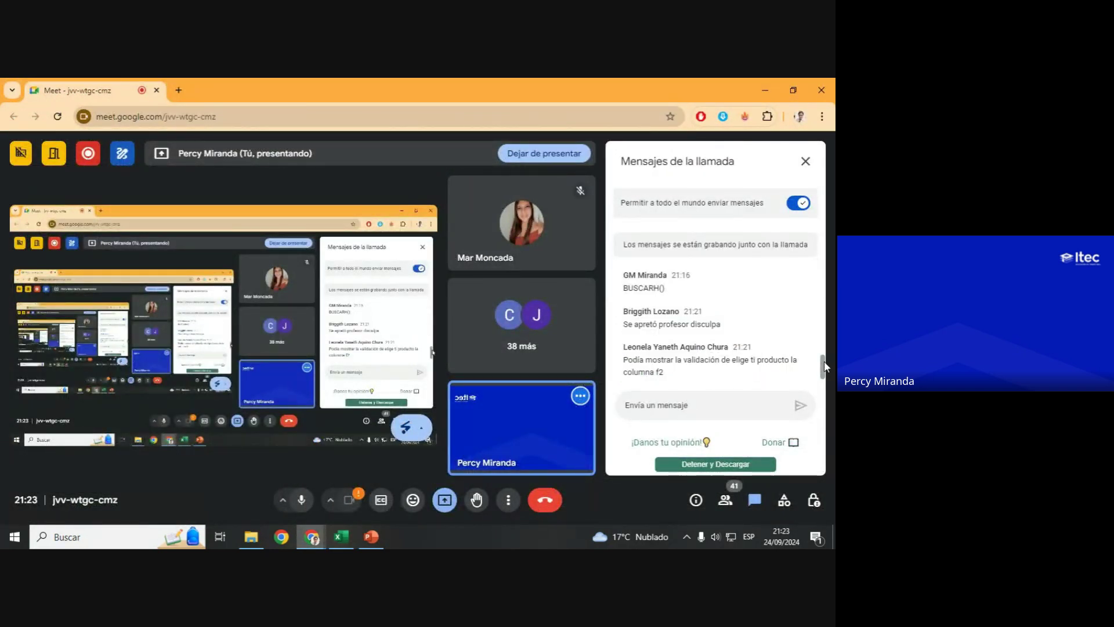
scroll(826, 367, "down", 1)
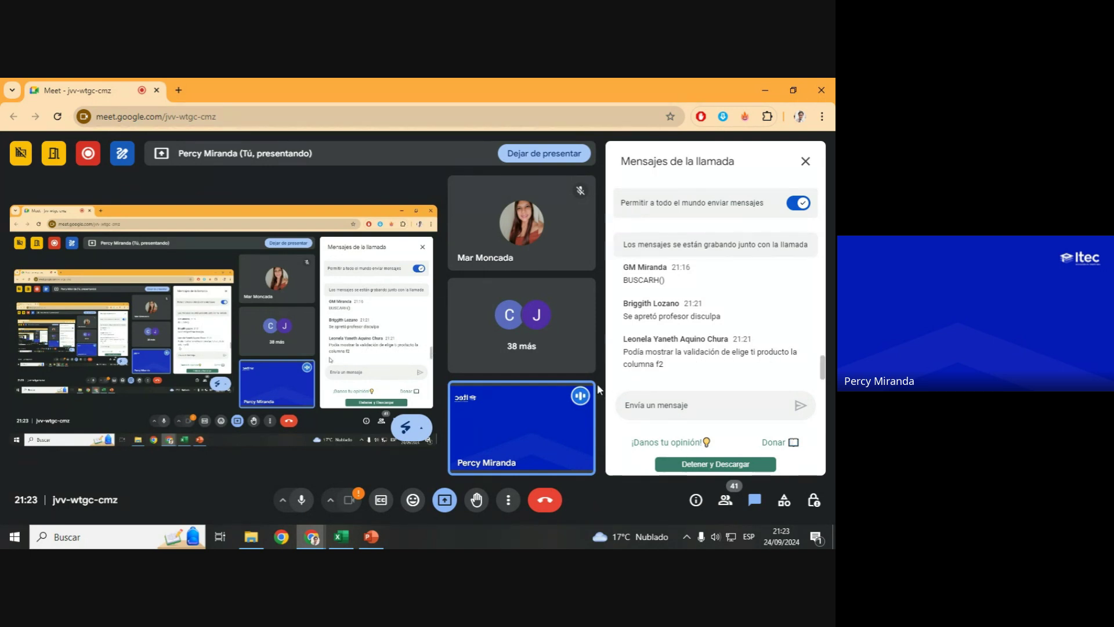
left_click(341, 537)
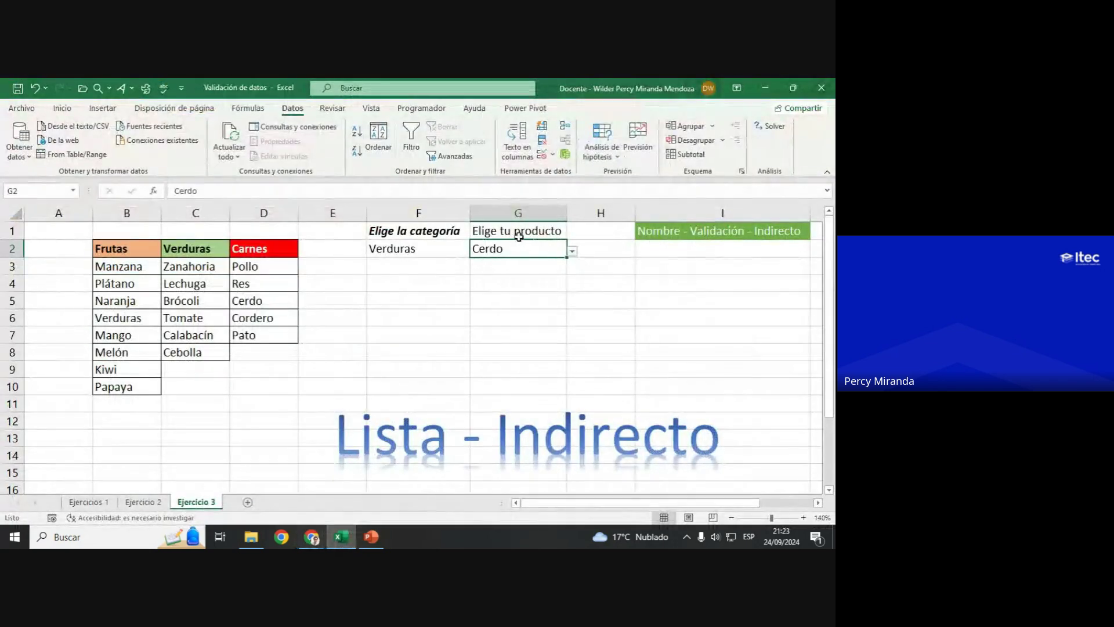
left_click(435, 249)
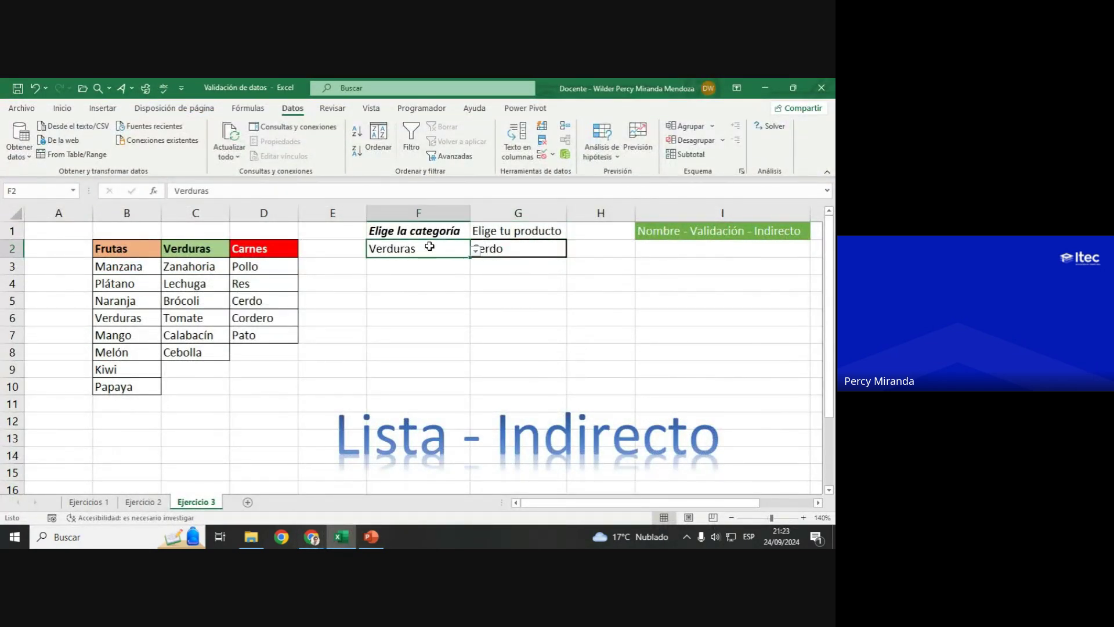
left_click(542, 155)
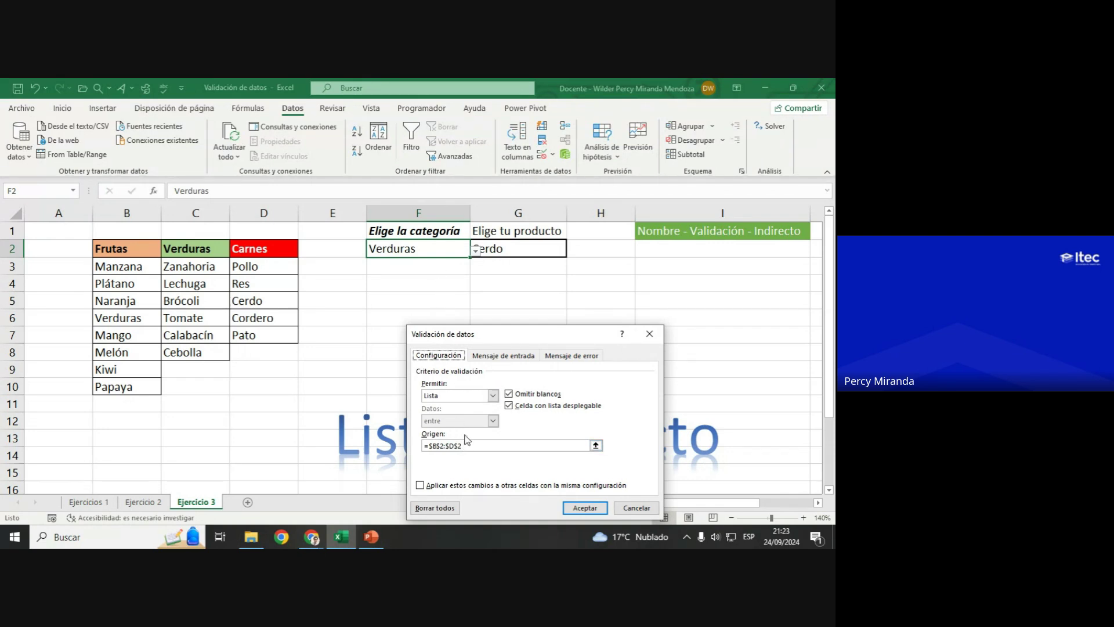
left_click(467, 445)
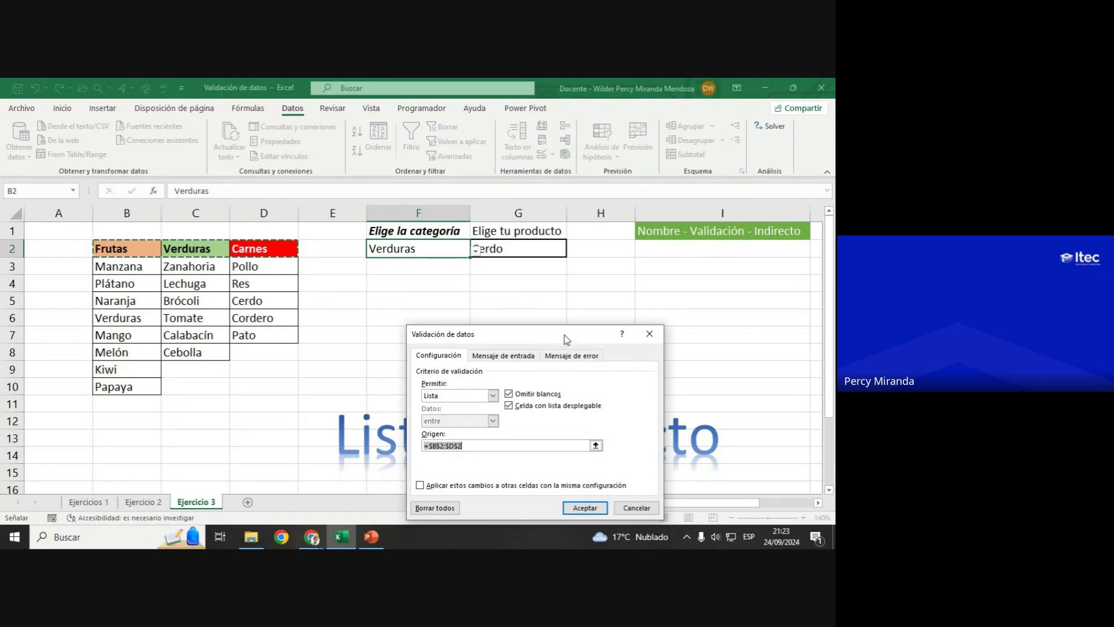
left_click_drag(567, 336, 570, 278)
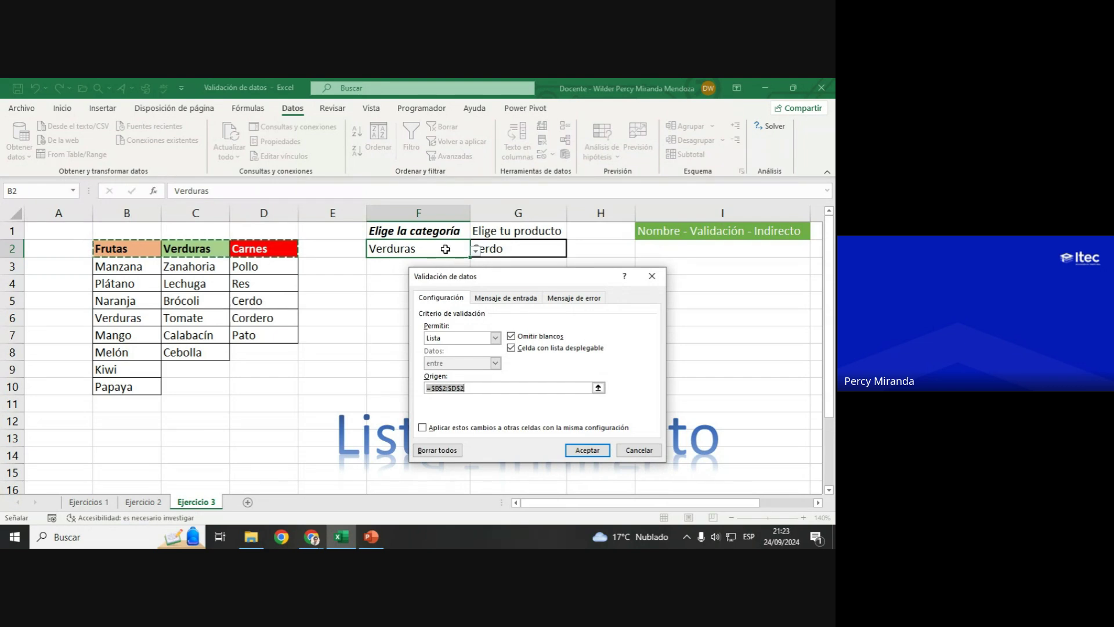
left_click(601, 451)
mouse_move(311, 538)
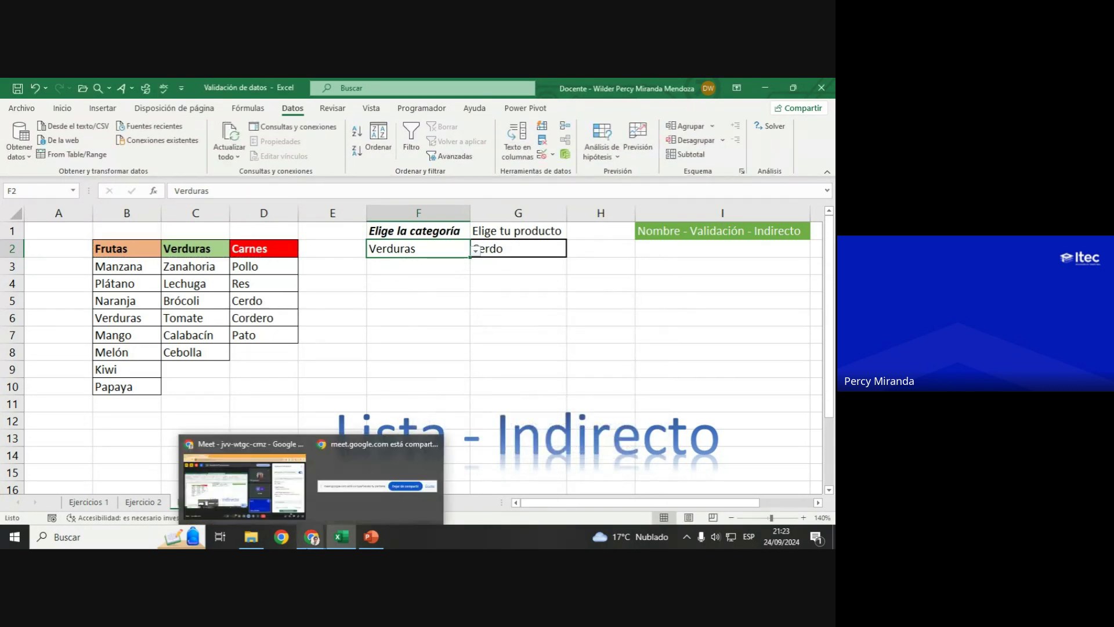
Step: Bring the Meet call forward and close the Mensajes de la llamada chat panel
left_click(279, 493)
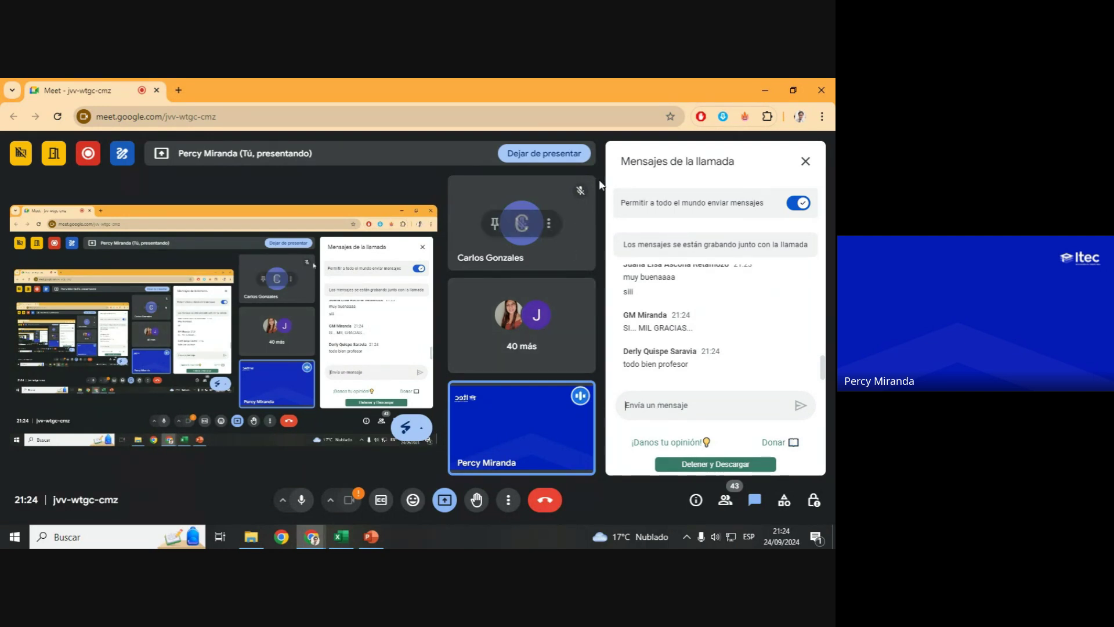
left_click(805, 162)
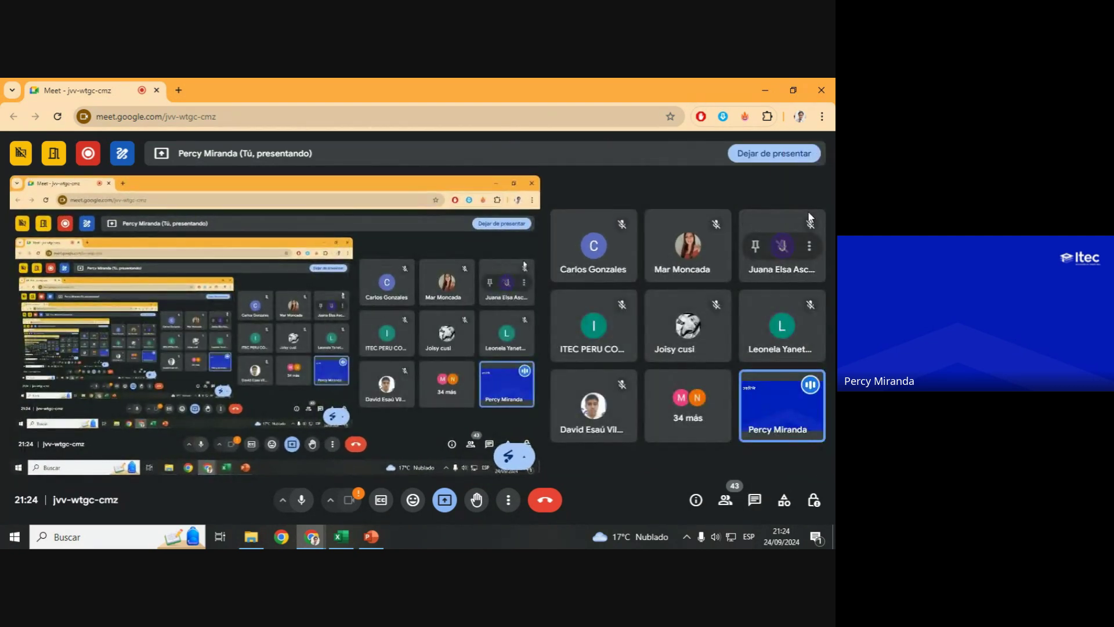